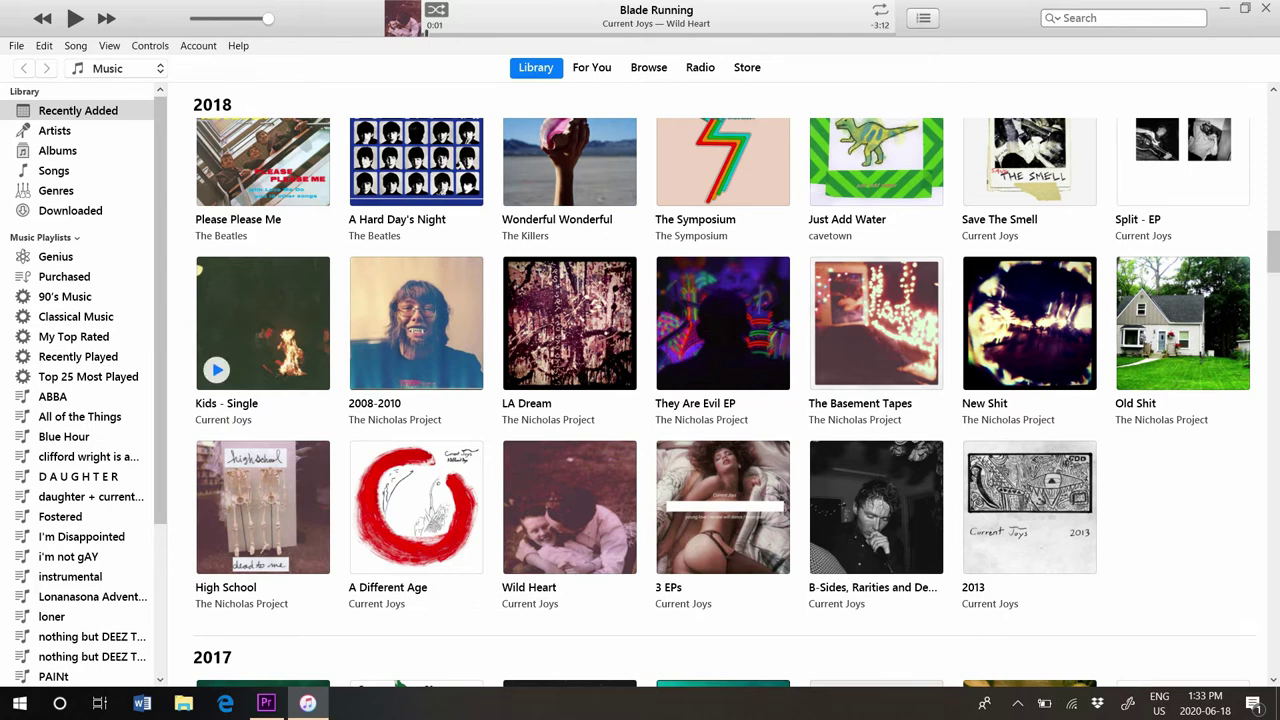
# Open the Wild Heart album by Current Joys in the recently added music and select the song "I'm Terrified"
pyautogui.scroll(-8, 876, 510)
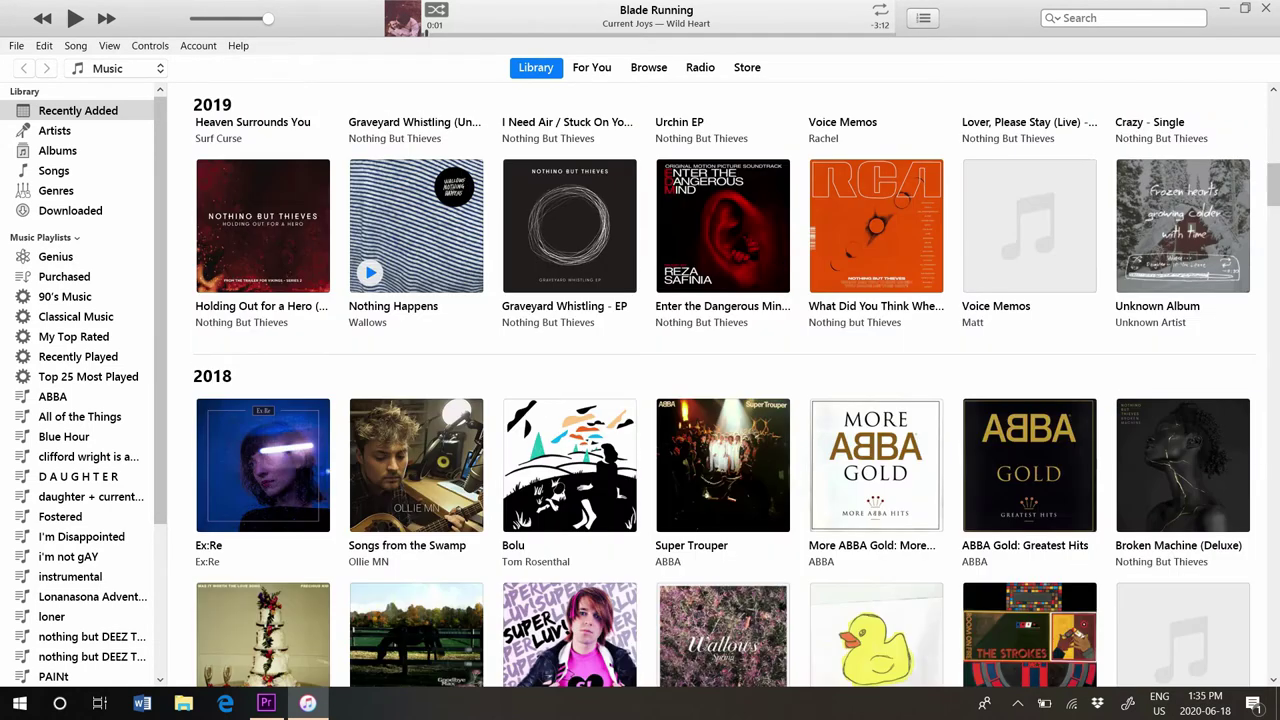
pyautogui.scroll(-3, 416, 175)
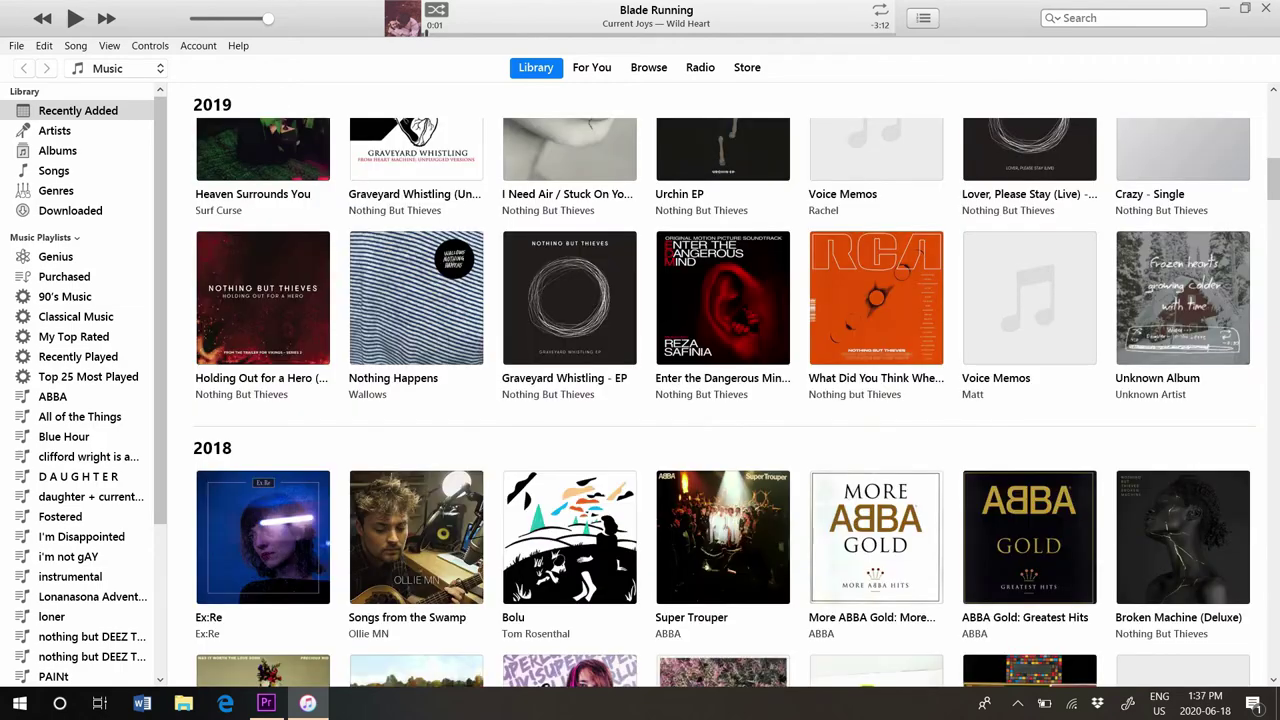
pyautogui.scroll(-5, 737, 400)
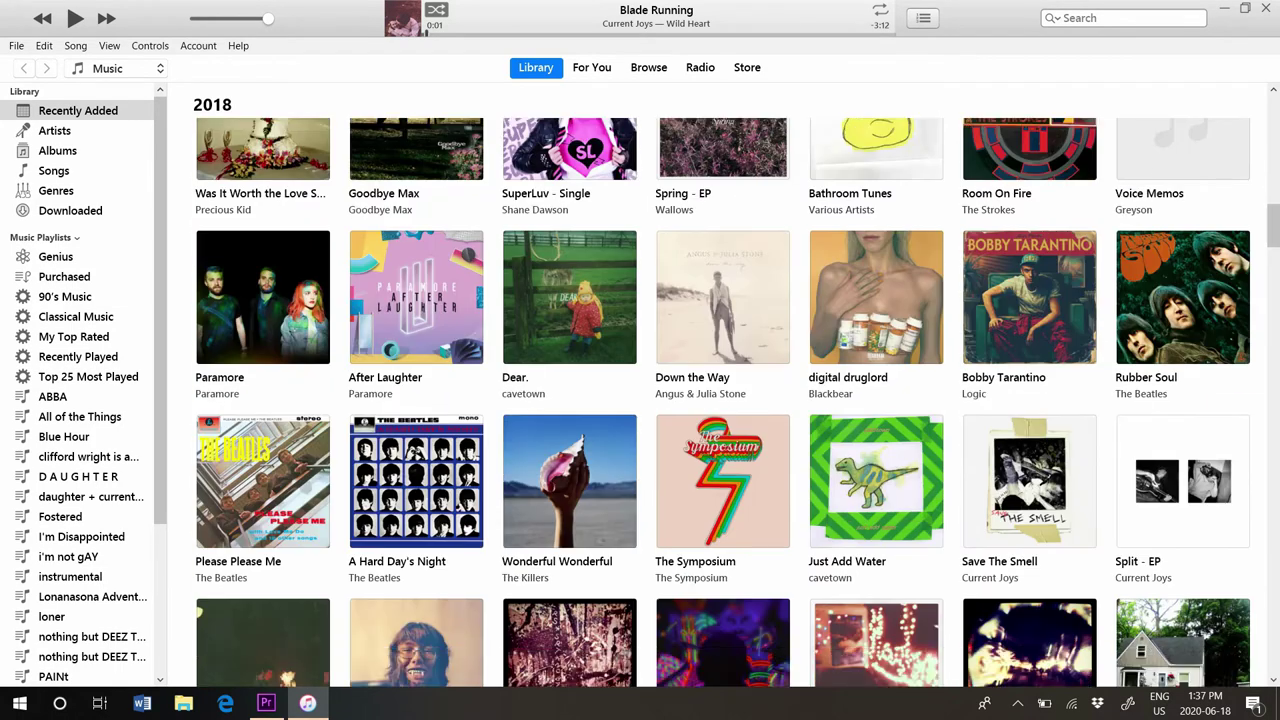
pyautogui.scroll(-4, 569, 470)
pyautogui.click(569, 470)
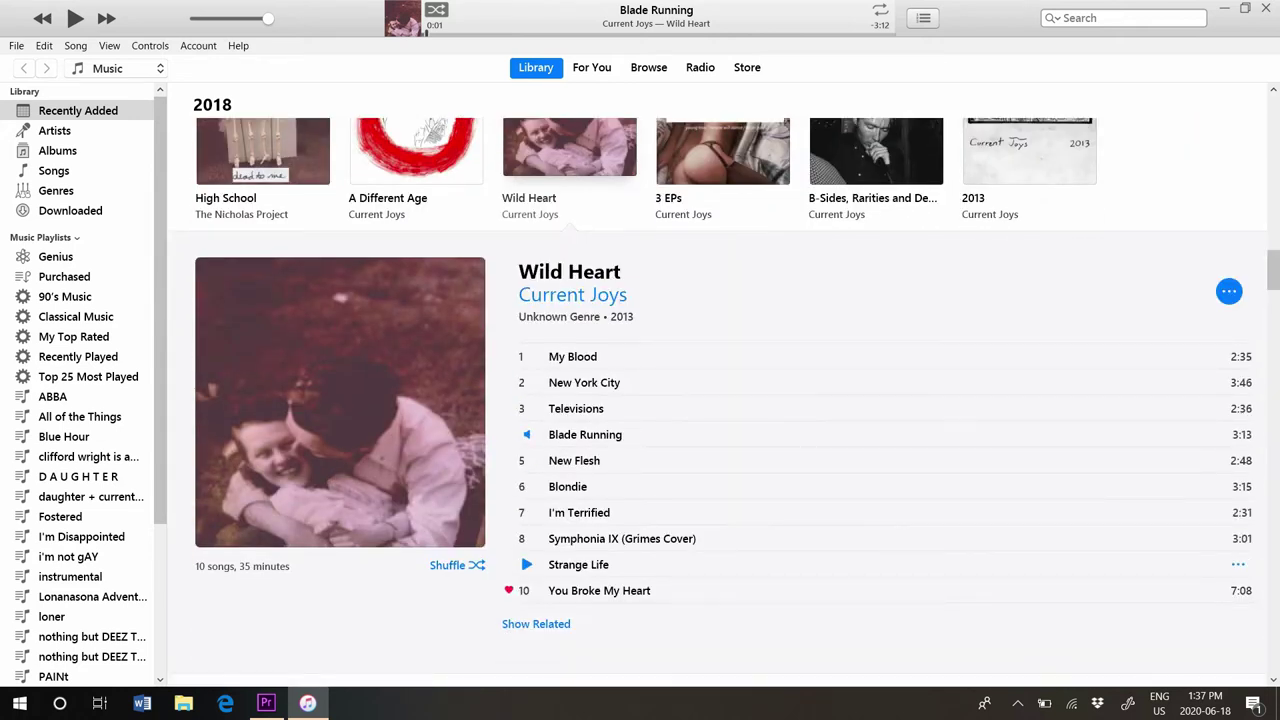
pyautogui.click(579, 513)
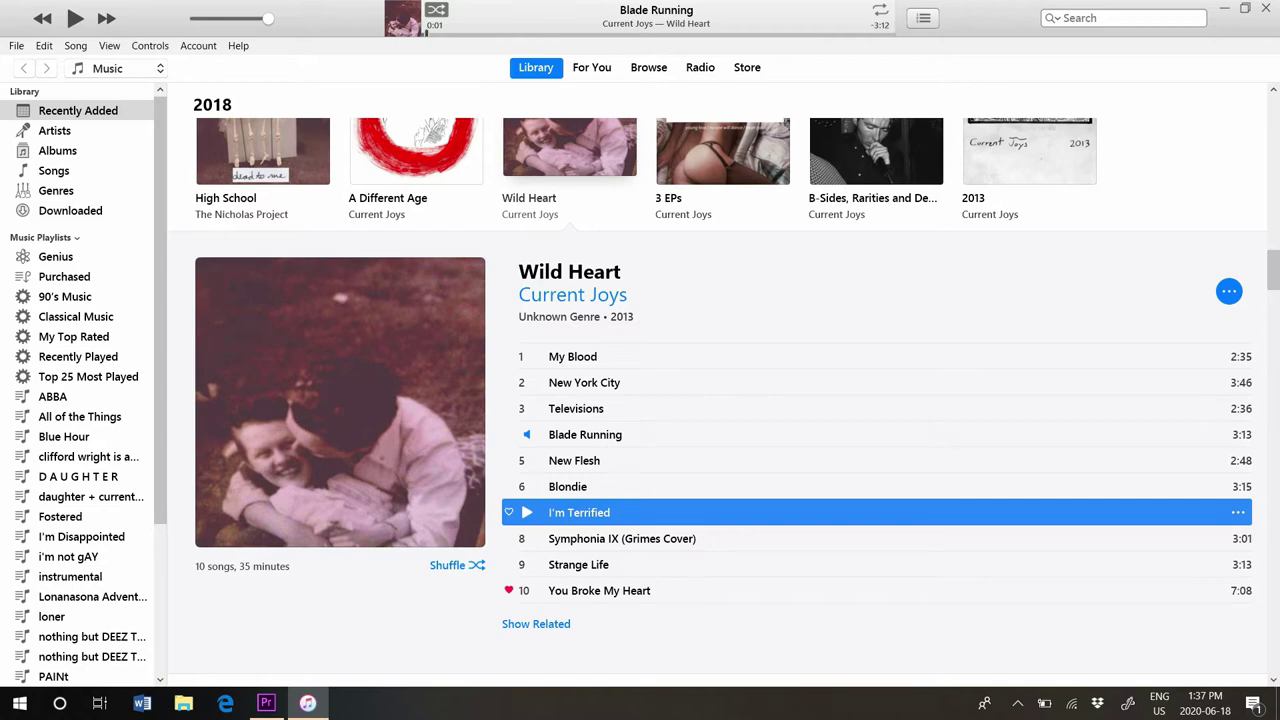
pyautogui.scroll(3, 720, 400)
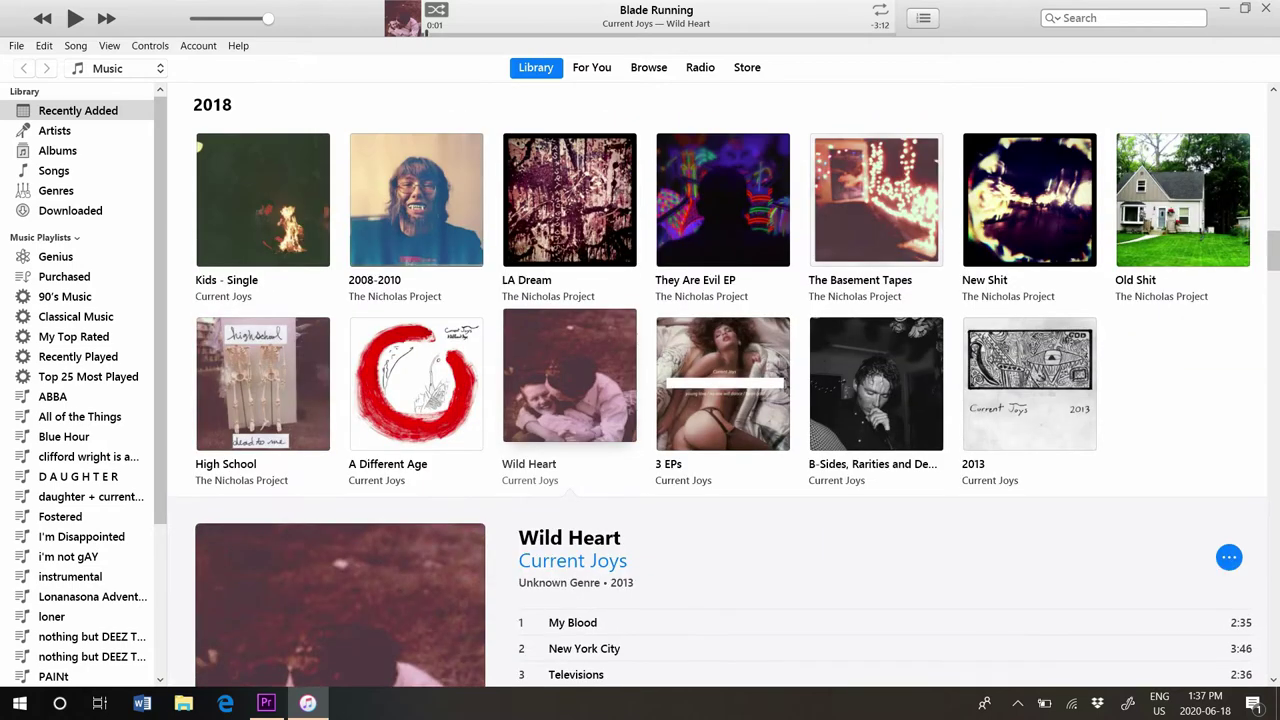
pyautogui.scroll(4, 720, 400)
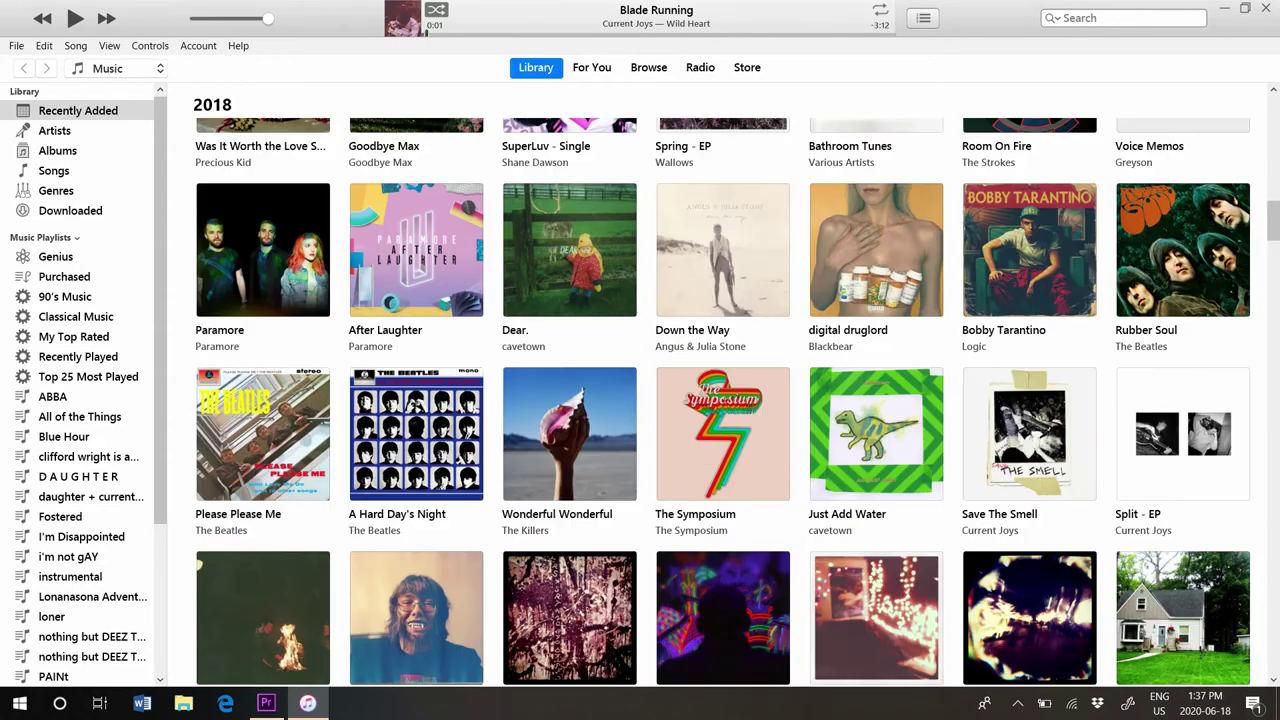
pyautogui.scroll(-7, 720, 422)
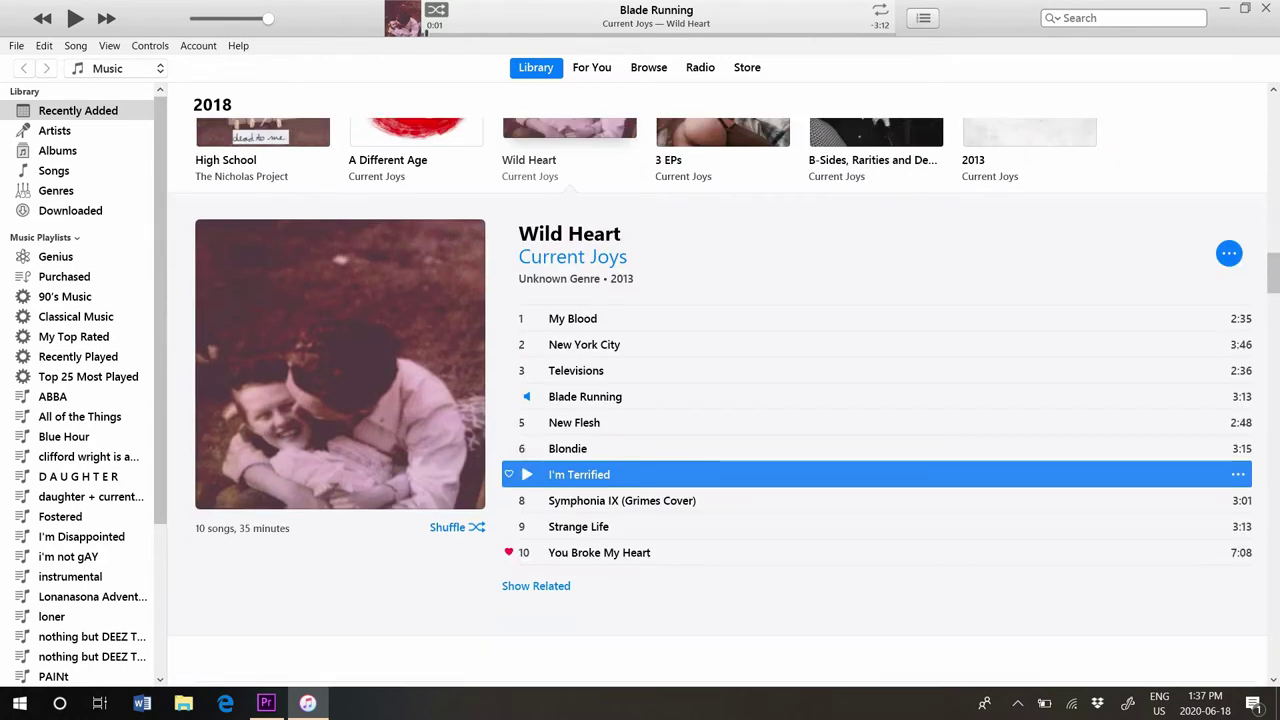
# Switch to Premiere Pro and try to add the selected song to the audio tracks of the IMG_3954 sequence
pyautogui.click(266, 703)
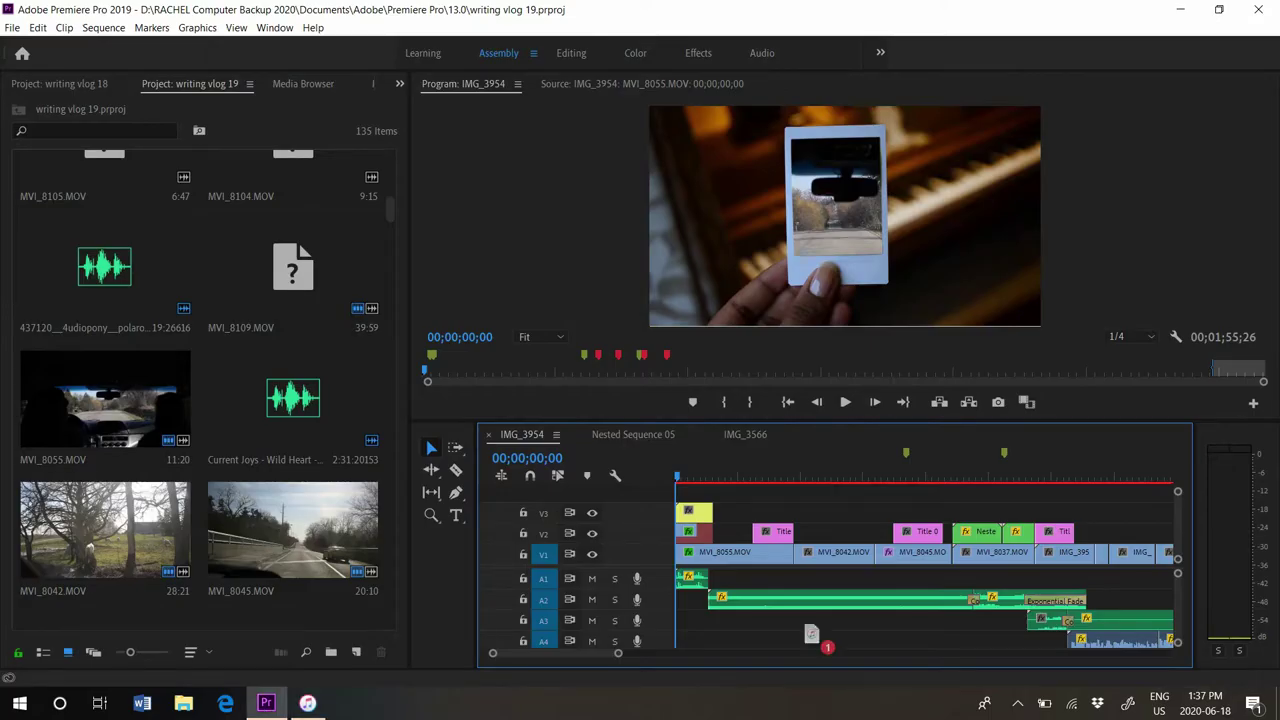
pyautogui.moveTo(830, 638); pyautogui.dragTo(724, 621)
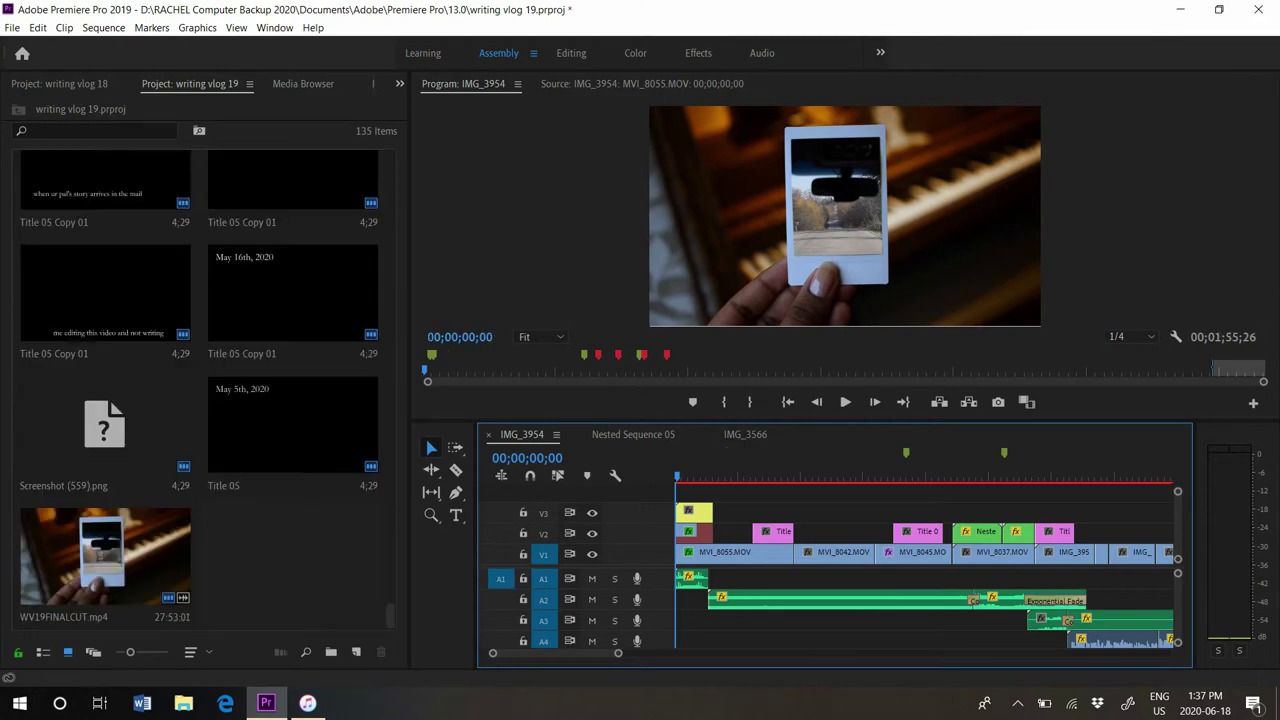
pyautogui.moveTo(618, 653); pyautogui.dragTo(1040, 653)
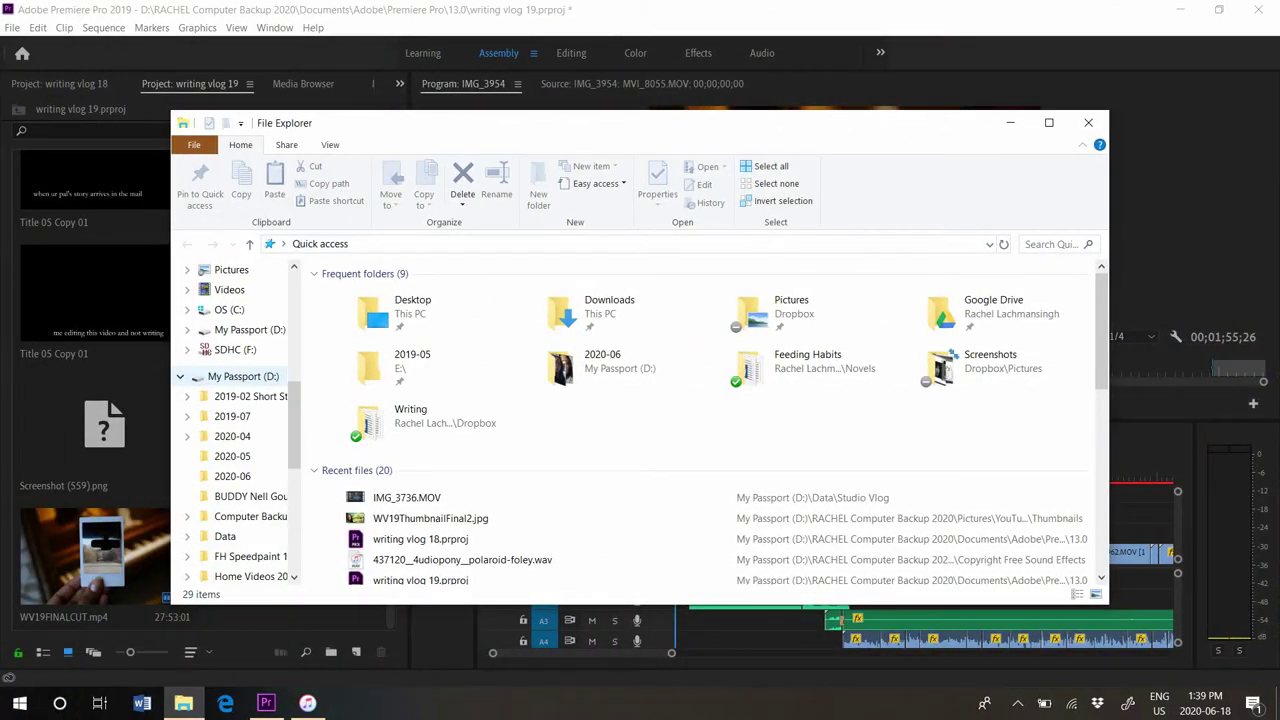
# Open the My Passport (D:) drive in File Explorer
pyautogui.click(243, 376)
pyautogui.scroll(-2, 710, 420)
pyautogui.scroll(2, 710, 420)
pyautogui.scroll(-2, 748, 430)
pyautogui.scroll(2, 748, 430)
pyautogui.click(844, 330)
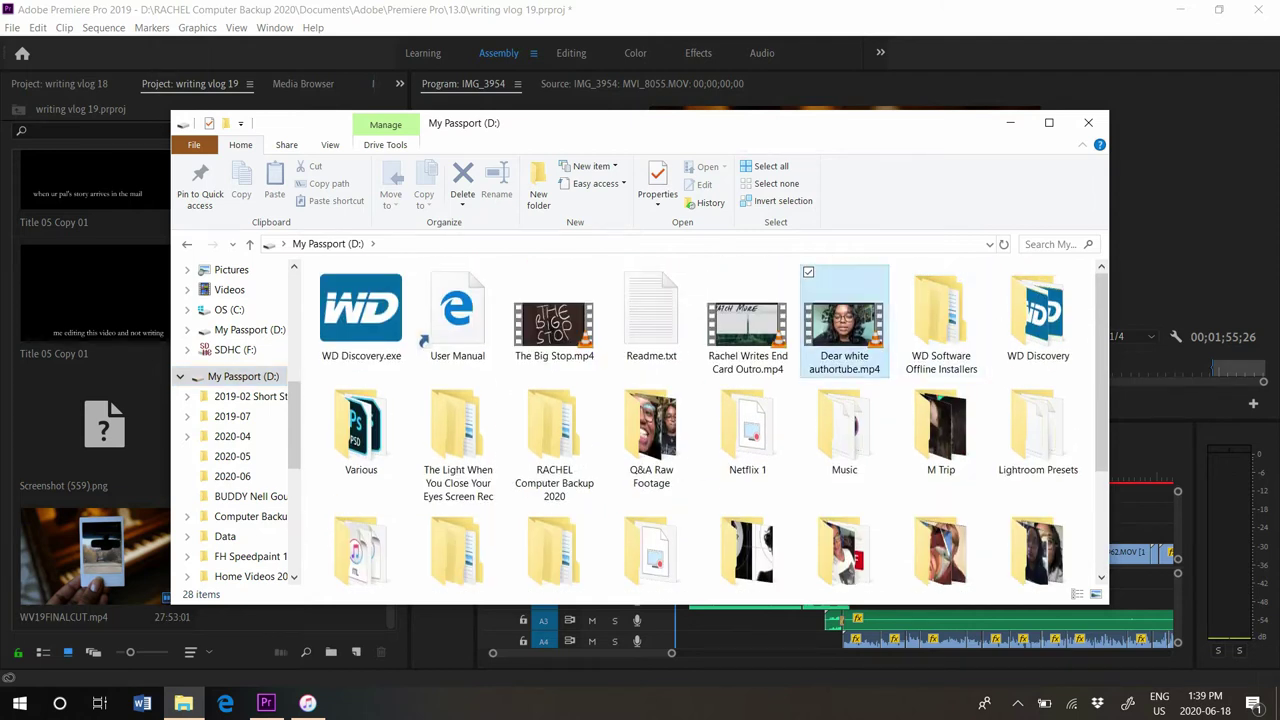
# Look through the folders on the My Passport (D:) drive for the footage
pyautogui.press('Left')
pyautogui.press('Left')
pyautogui.press('Left')
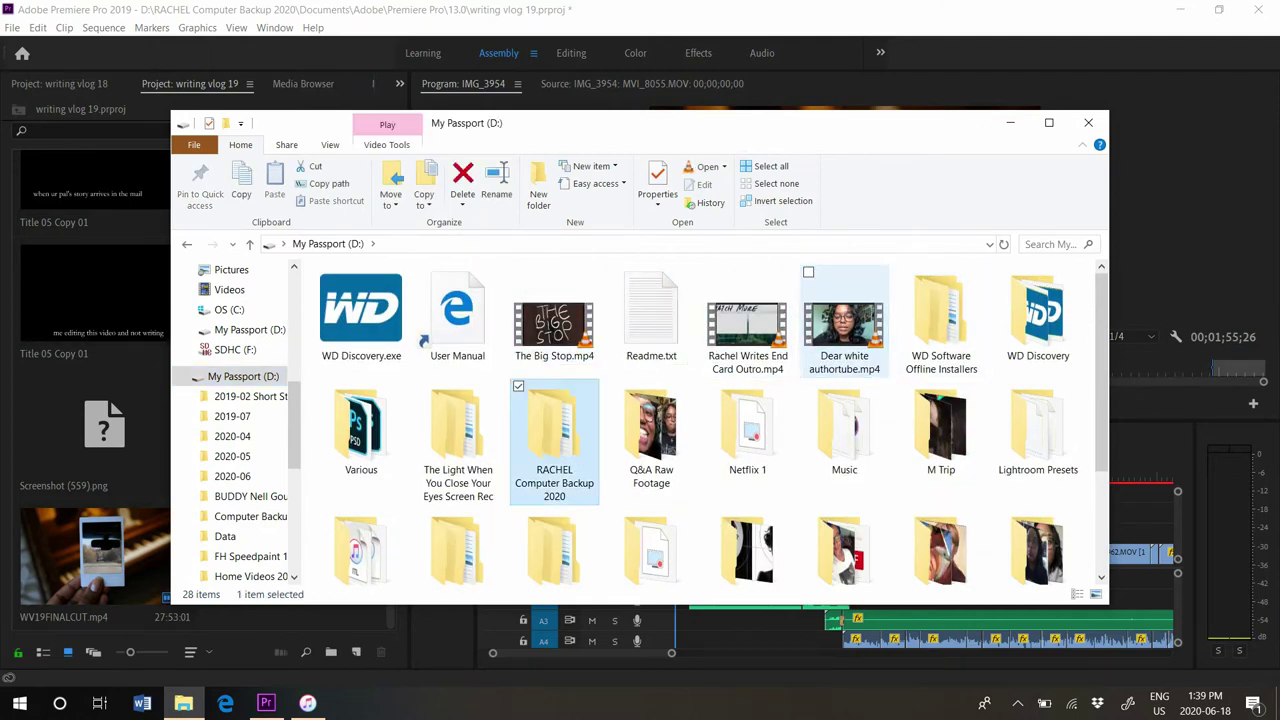
pyautogui.press('End')
pyautogui.press('Up')
pyautogui.press('Up')
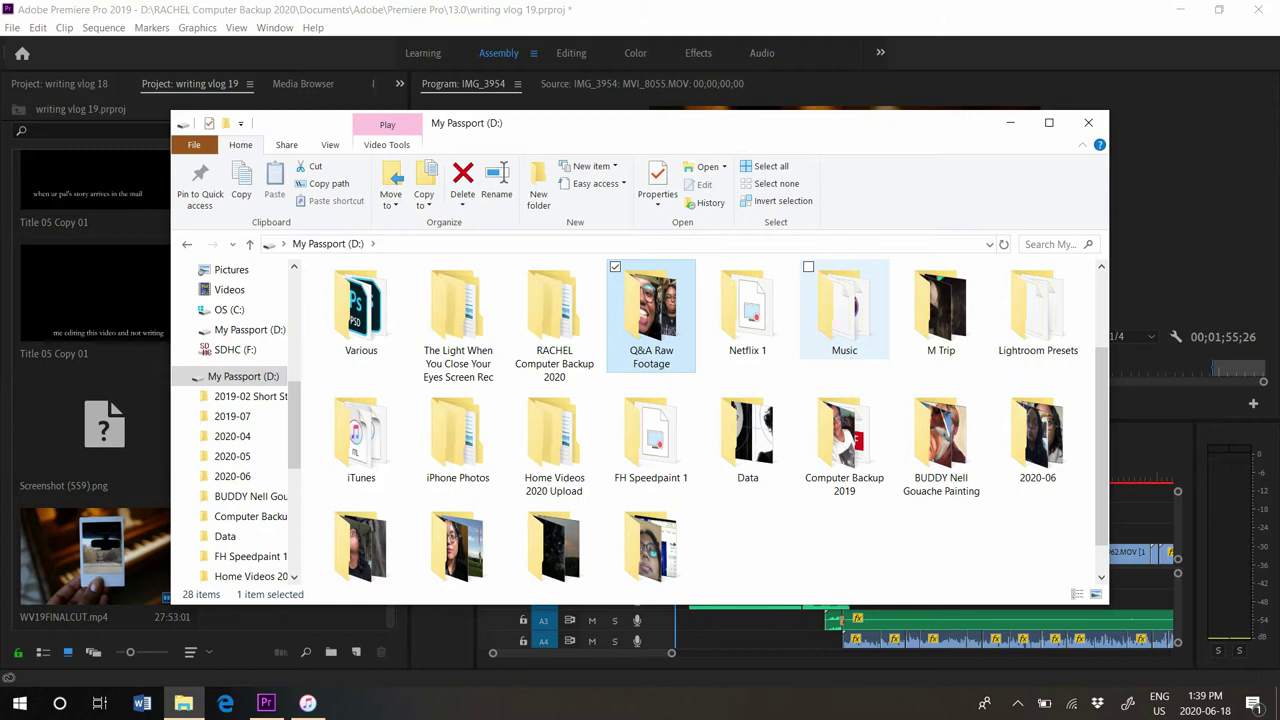
pyautogui.click(748, 478)
pyautogui.scroll(2, 748, 430)
pyautogui.click(243, 377)
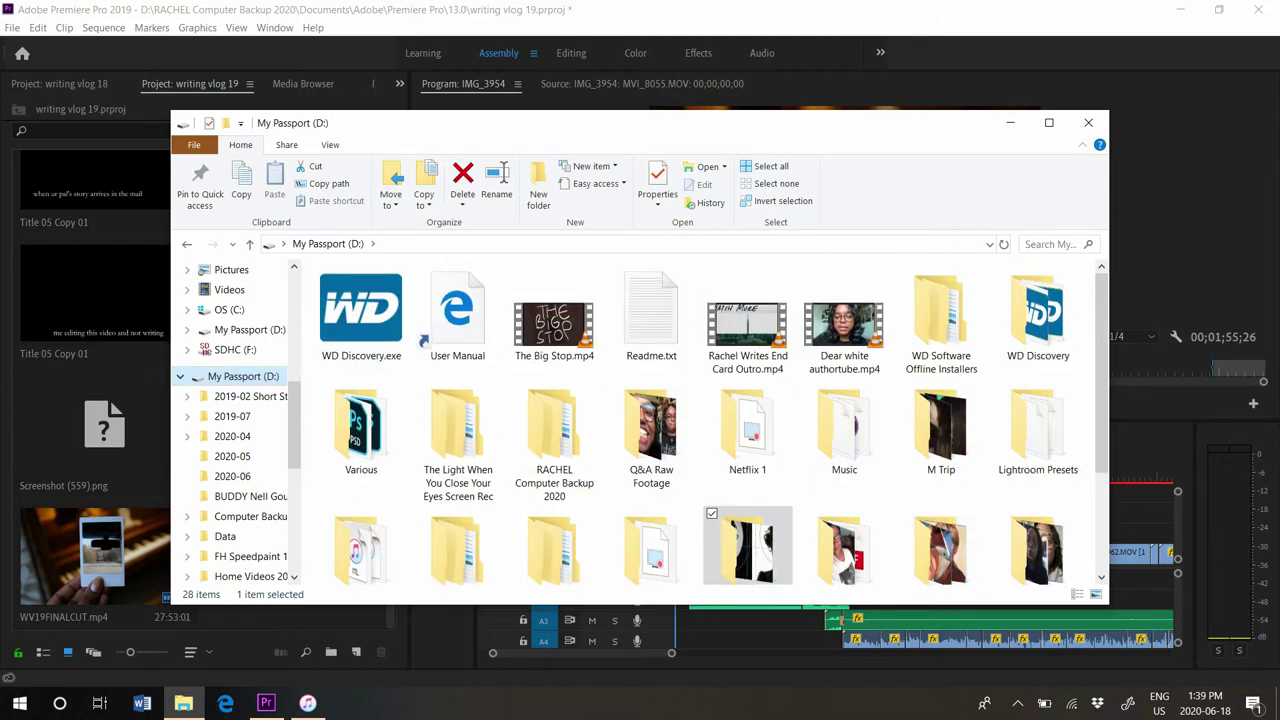
pyautogui.scroll(-2, 710, 420)
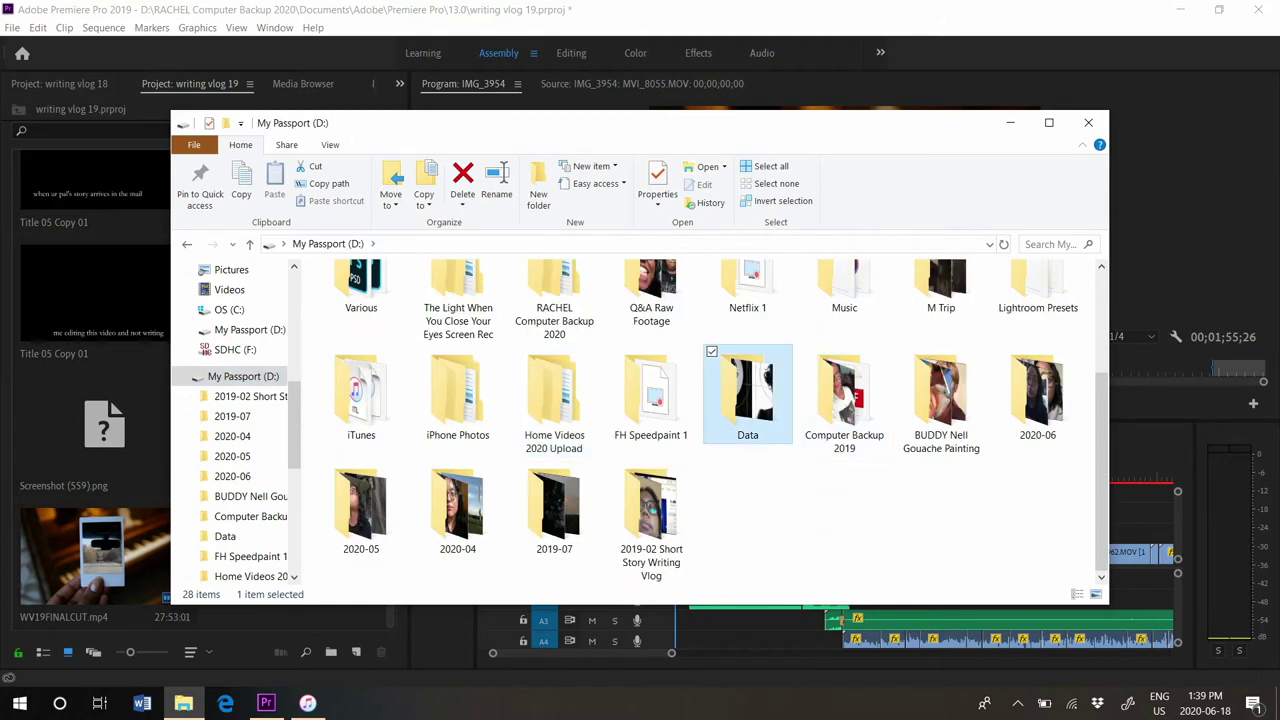
pyautogui.scroll(2, 700, 420)
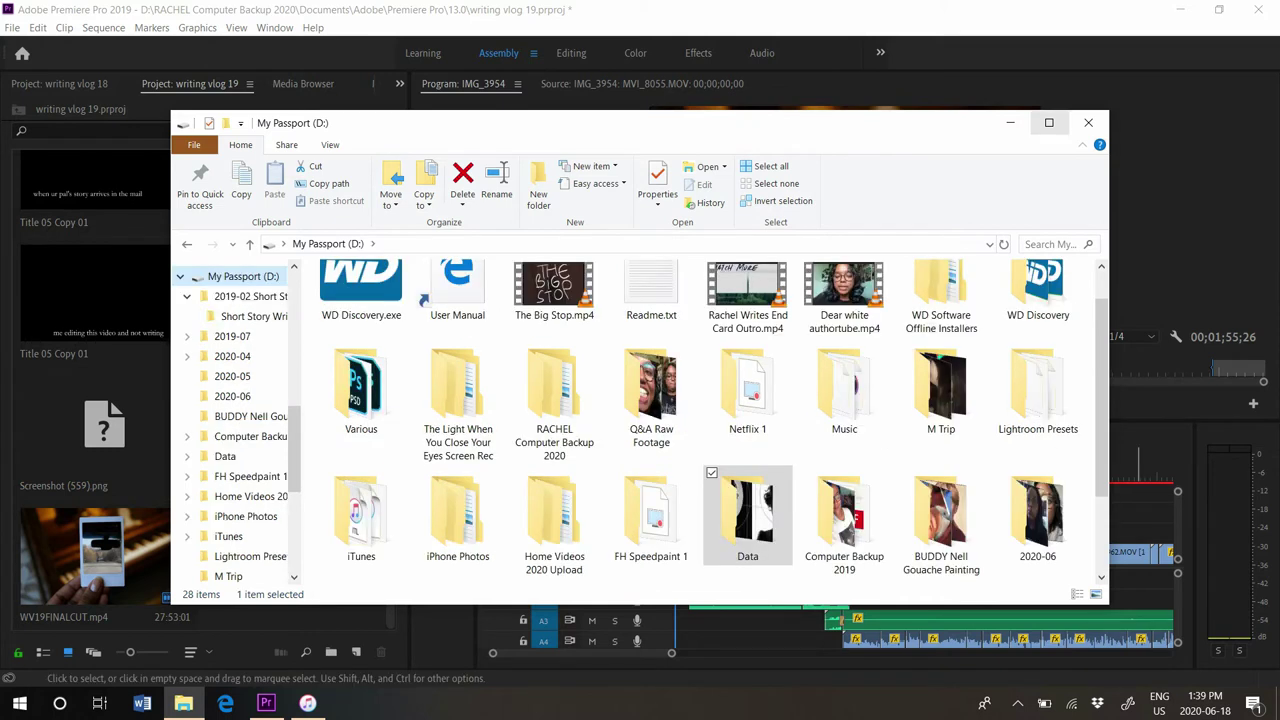
# Maximize the File Explorer window and open the 2020-05 folder to view its video clips
pyautogui.click(1049, 122)
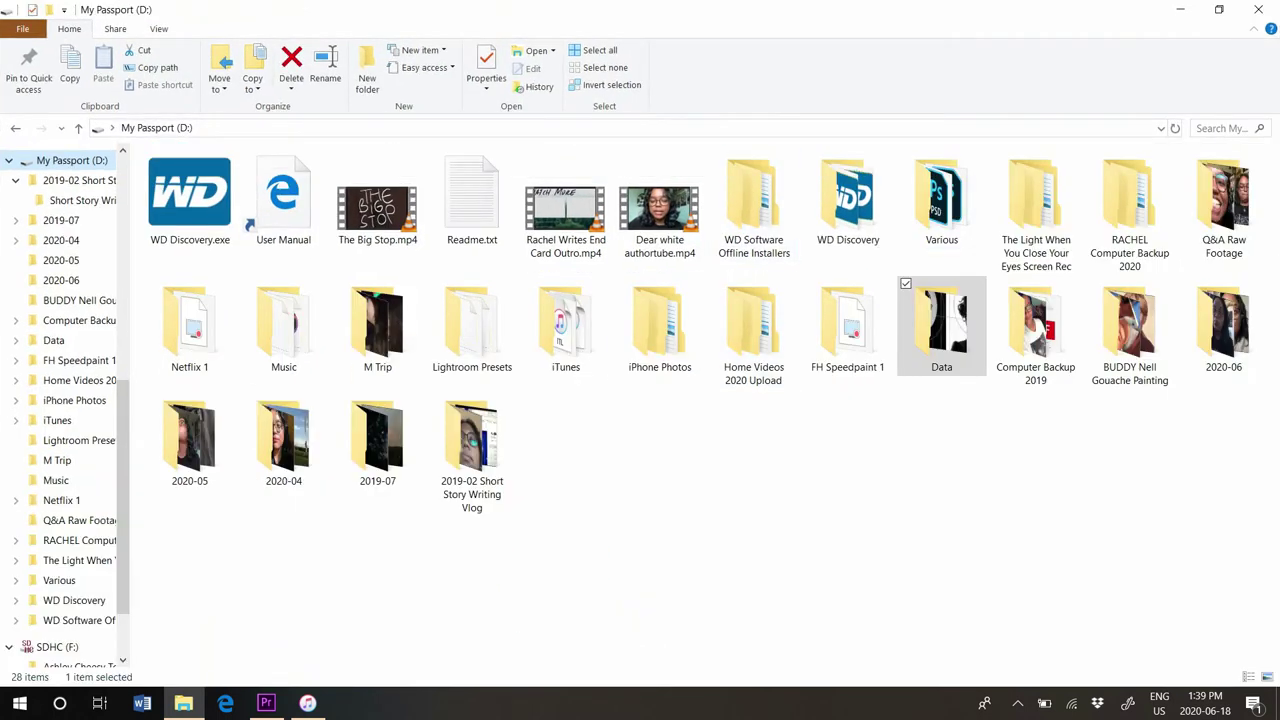
pyautogui.click(754, 450)
pyautogui.click(754, 206)
pyautogui.click(754, 480)
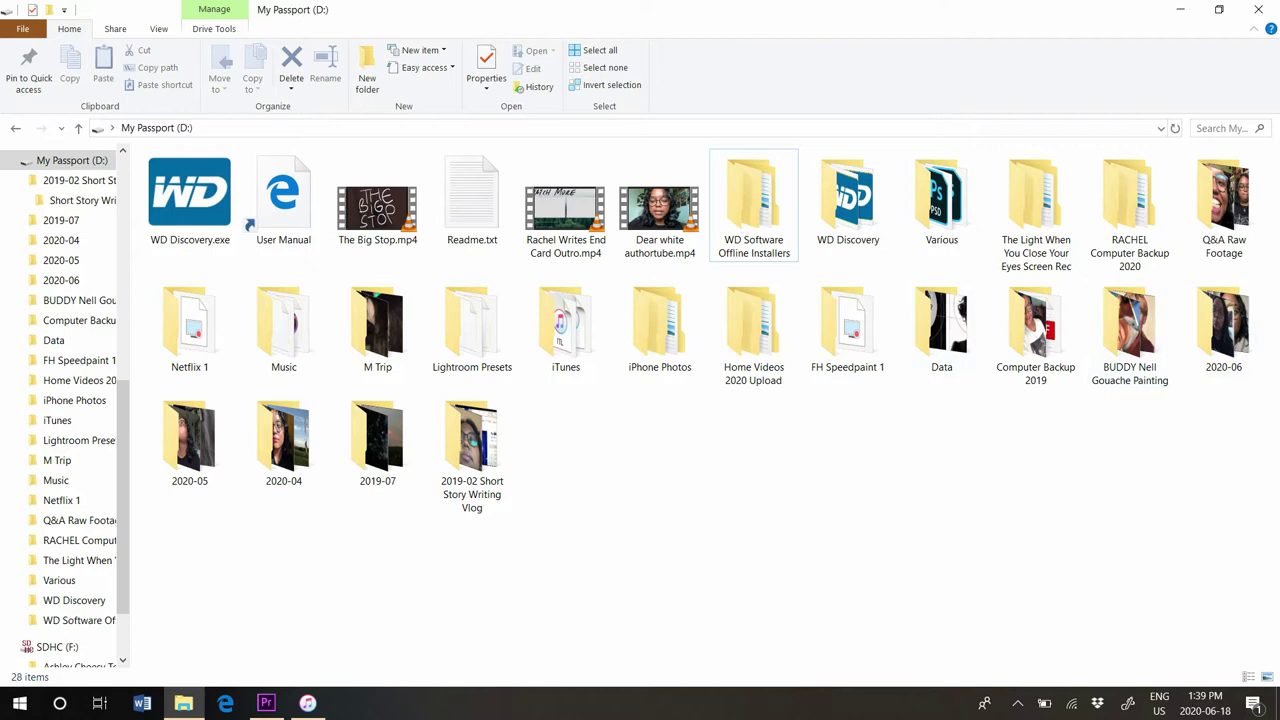
pyautogui.click(190, 440)
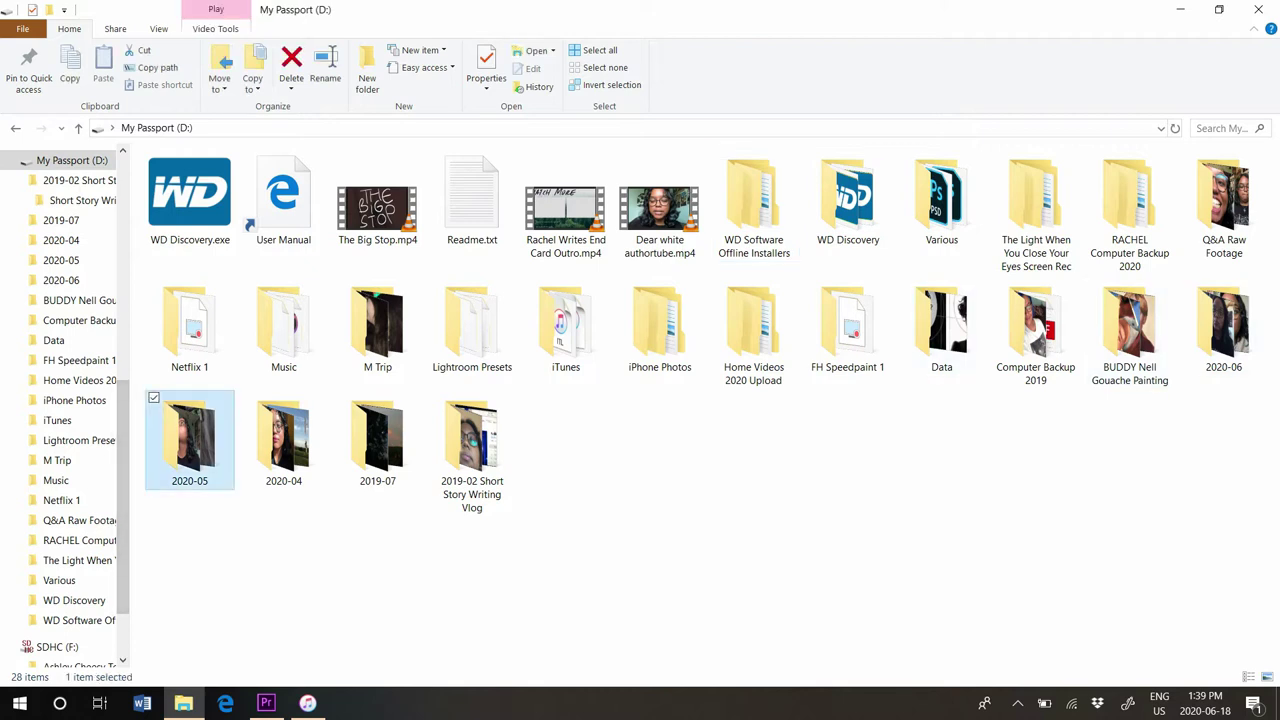
pyautogui.doubleClick(190, 440)
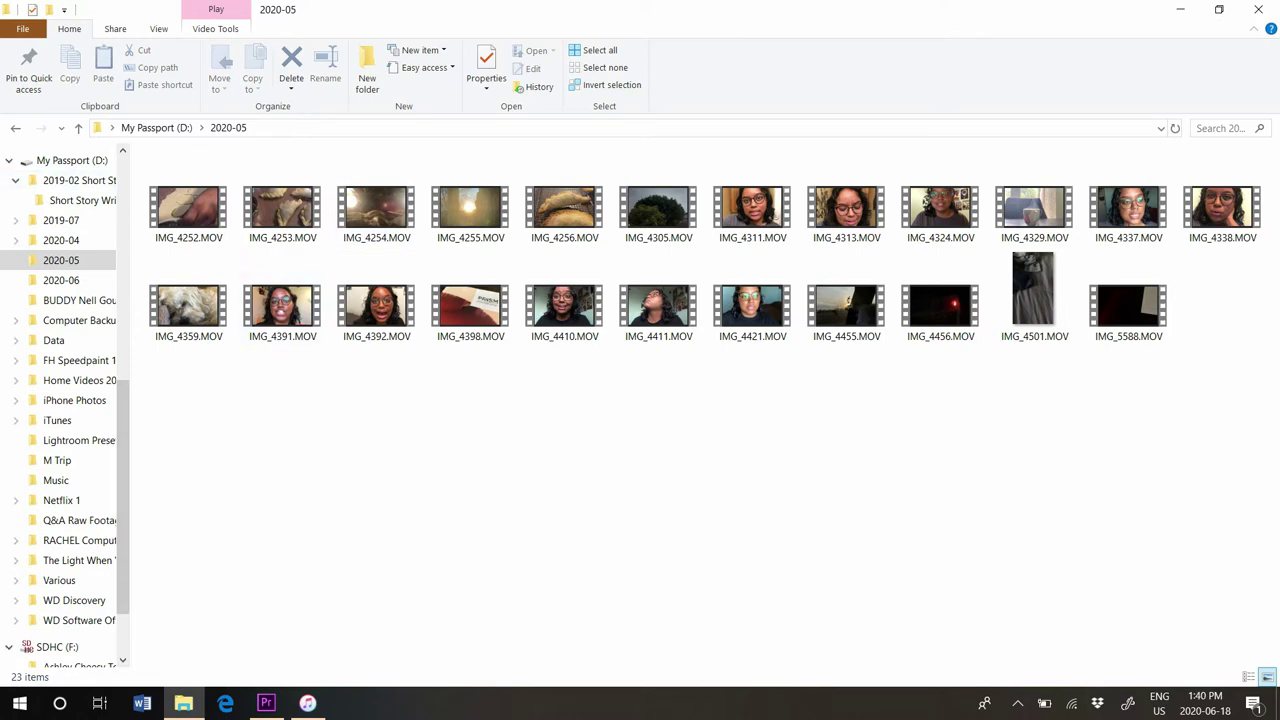
# Look through the video clips in the 2020-04 folder and return to the My Passport (D:) drive
pyautogui.hotkey('alt', 'Left')
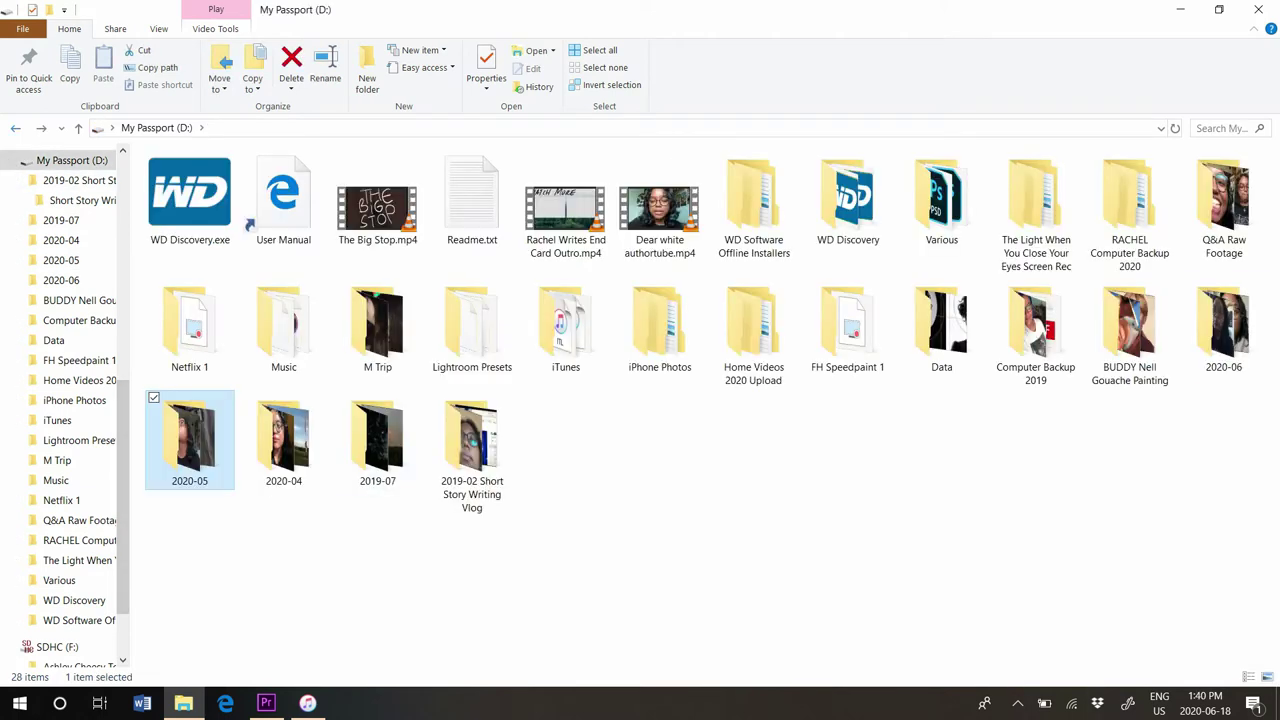
pyautogui.doubleClick(283, 440)
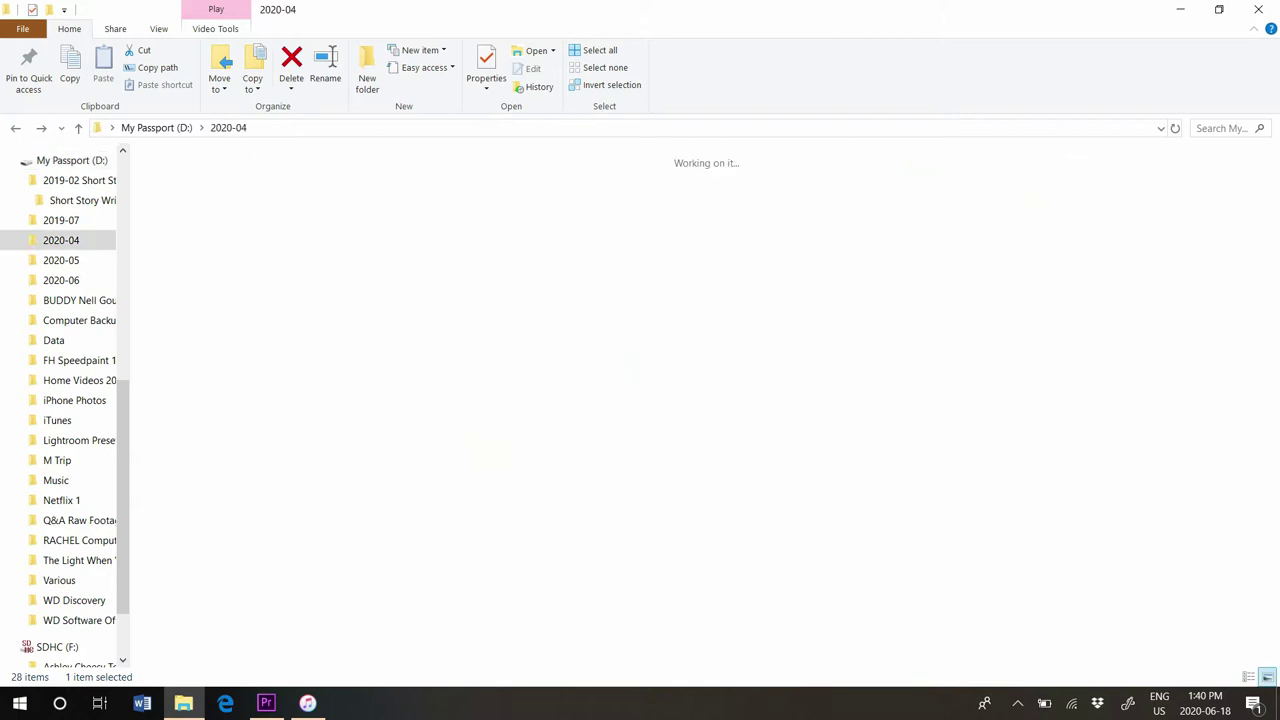
pyautogui.scroll(-1, 282, 260)
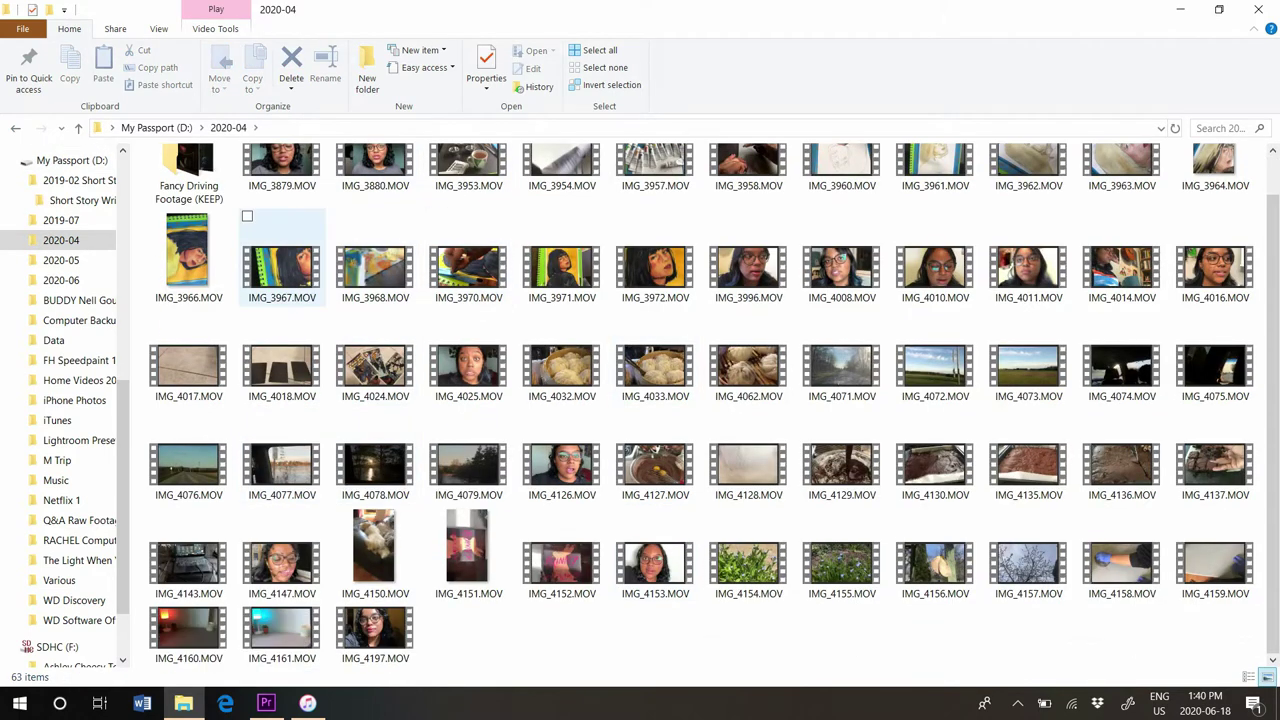
pyautogui.hotkey('alt', 'Left')
# Check the clips in the 2020-05 folder again and return to the drive's folder overview
pyautogui.press('Left')
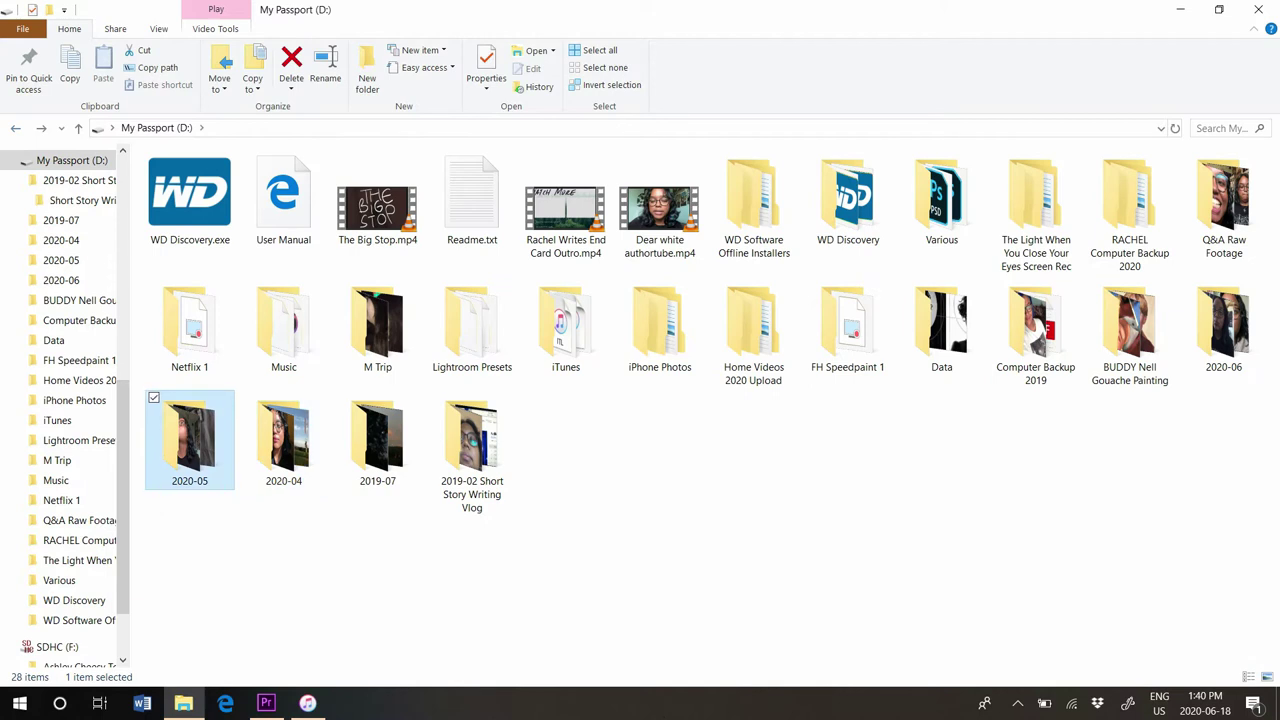
pyautogui.press('Return')
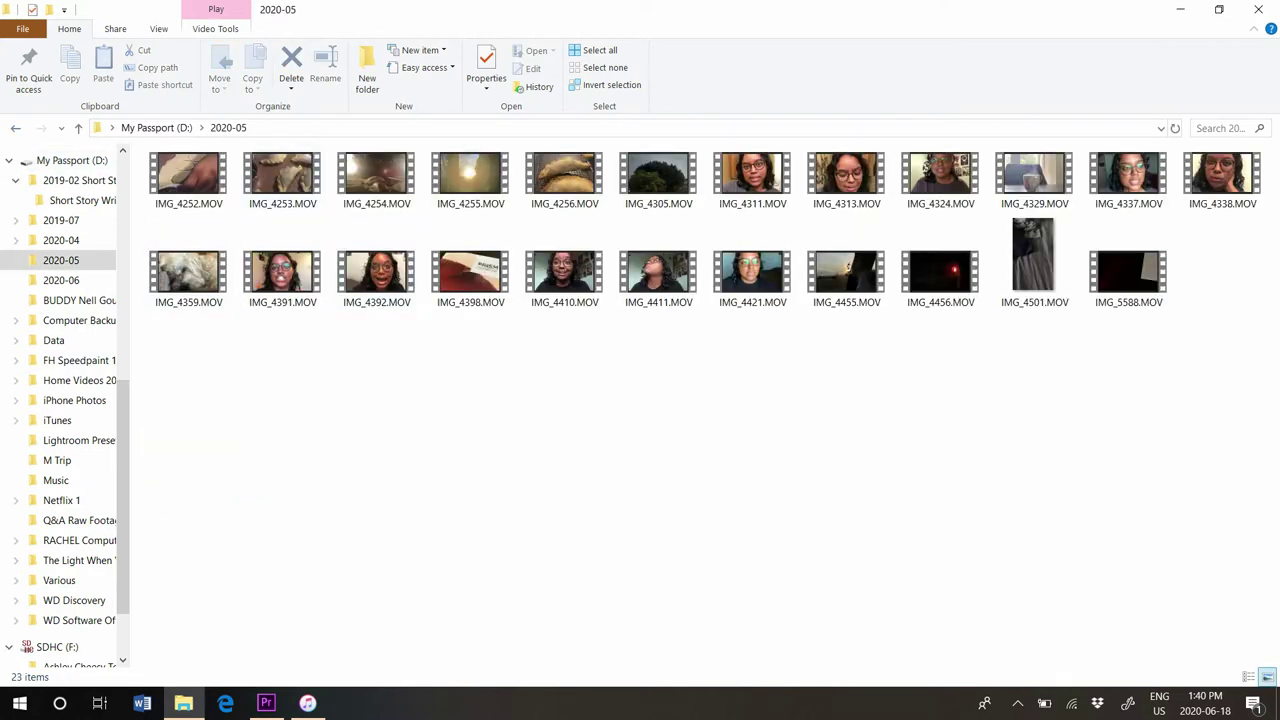
pyautogui.hotkey('alt', 'Left')
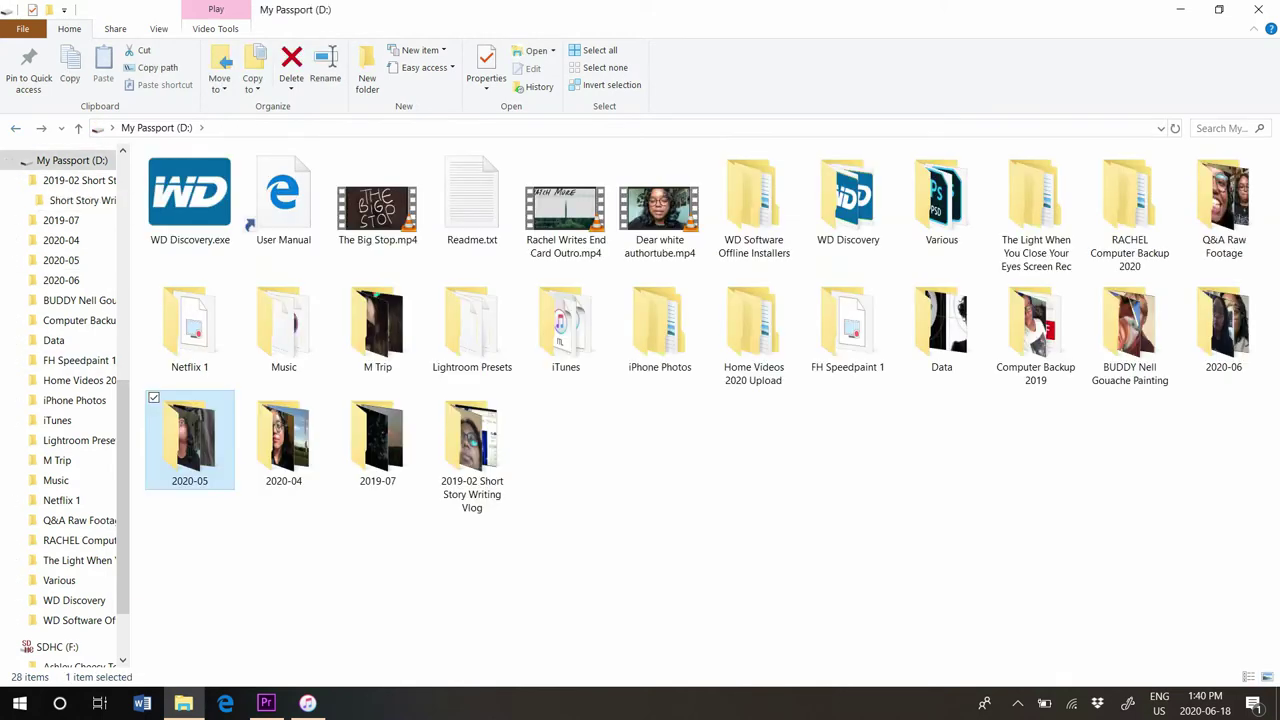
pyautogui.hotkey('ctrl', 'space')
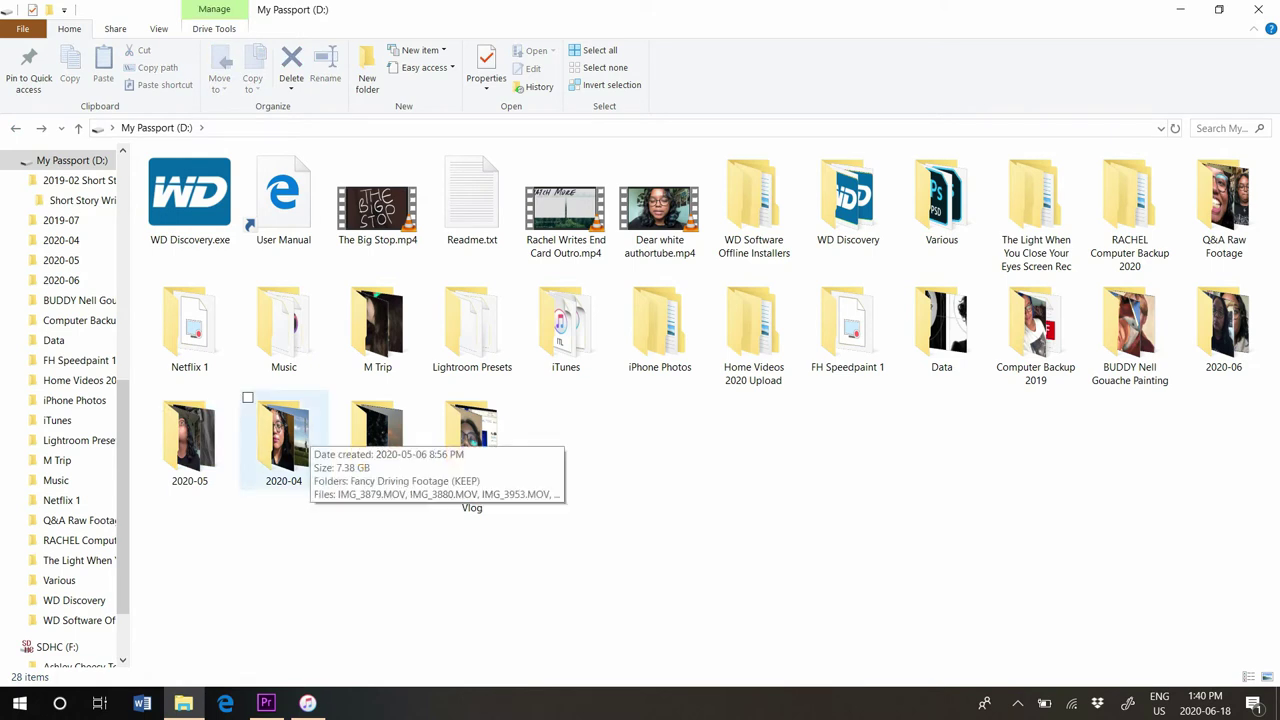
# Reopen the 2020-04 folder, view the clips in its Fancy Driving Footage (KEEP) subfolder and go back to 2020-04
pyautogui.click(284, 435)
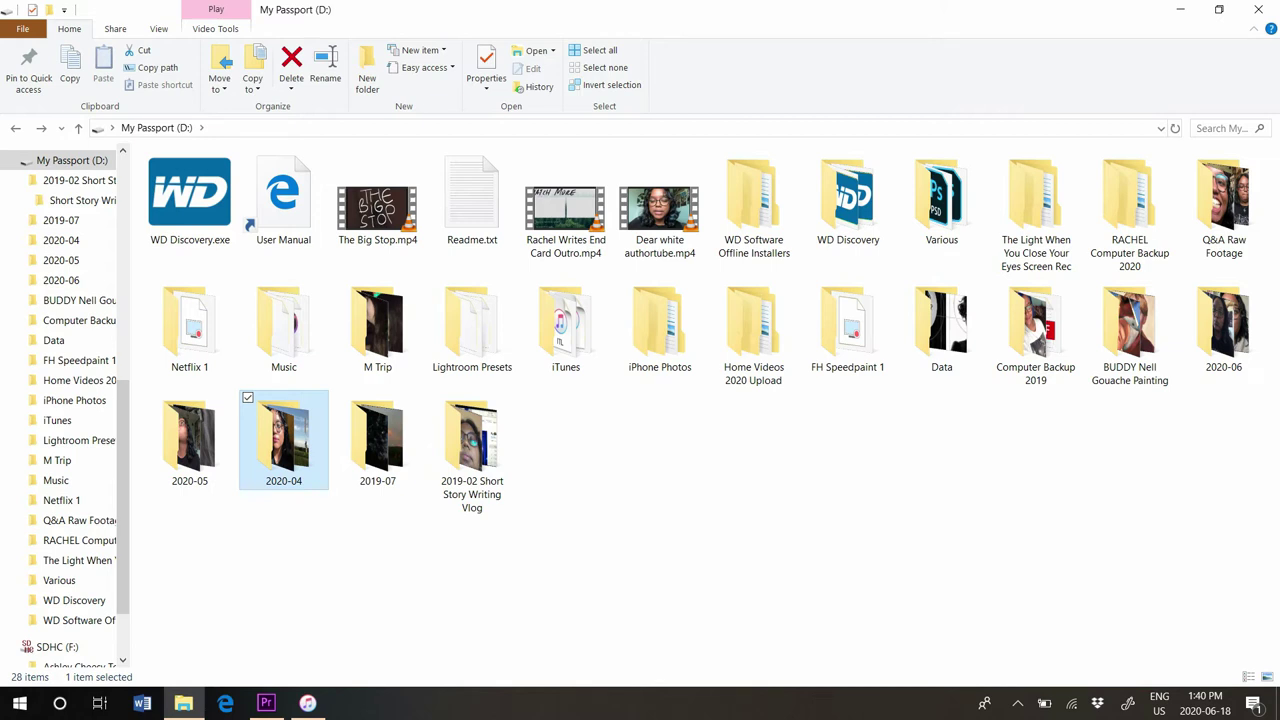
pyautogui.doubleClick(284, 435)
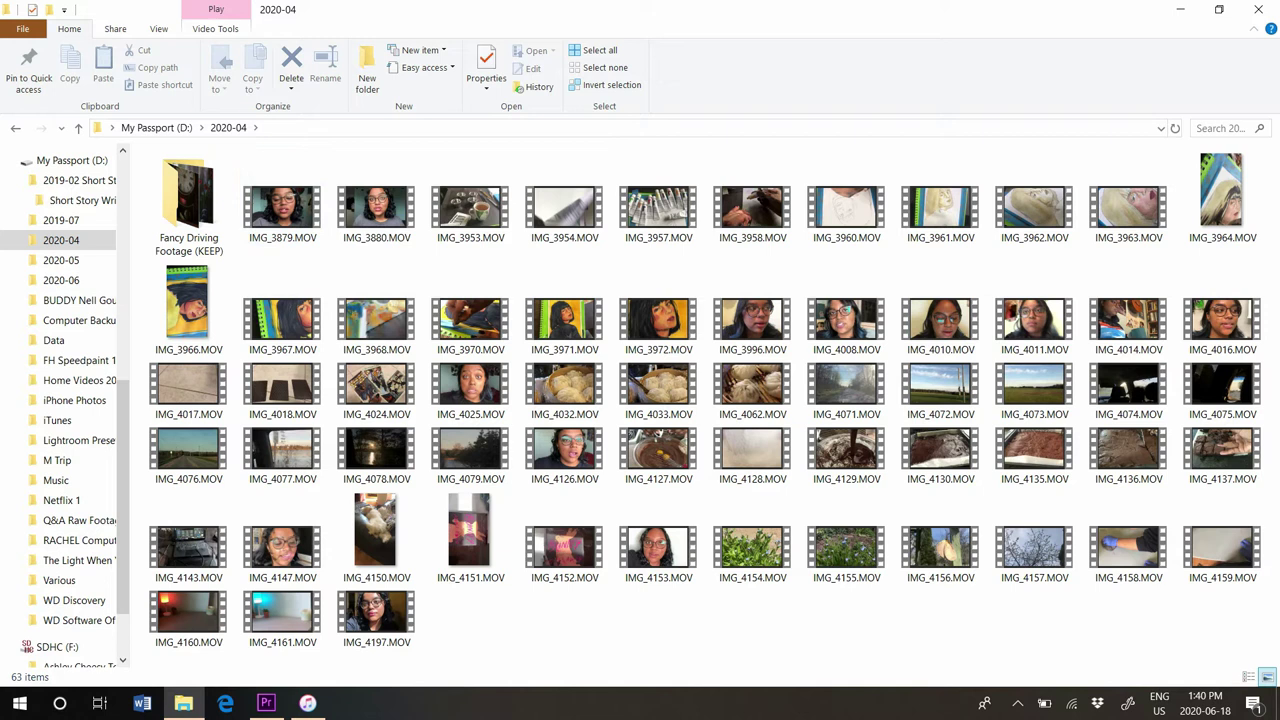
pyautogui.click(176, 188)
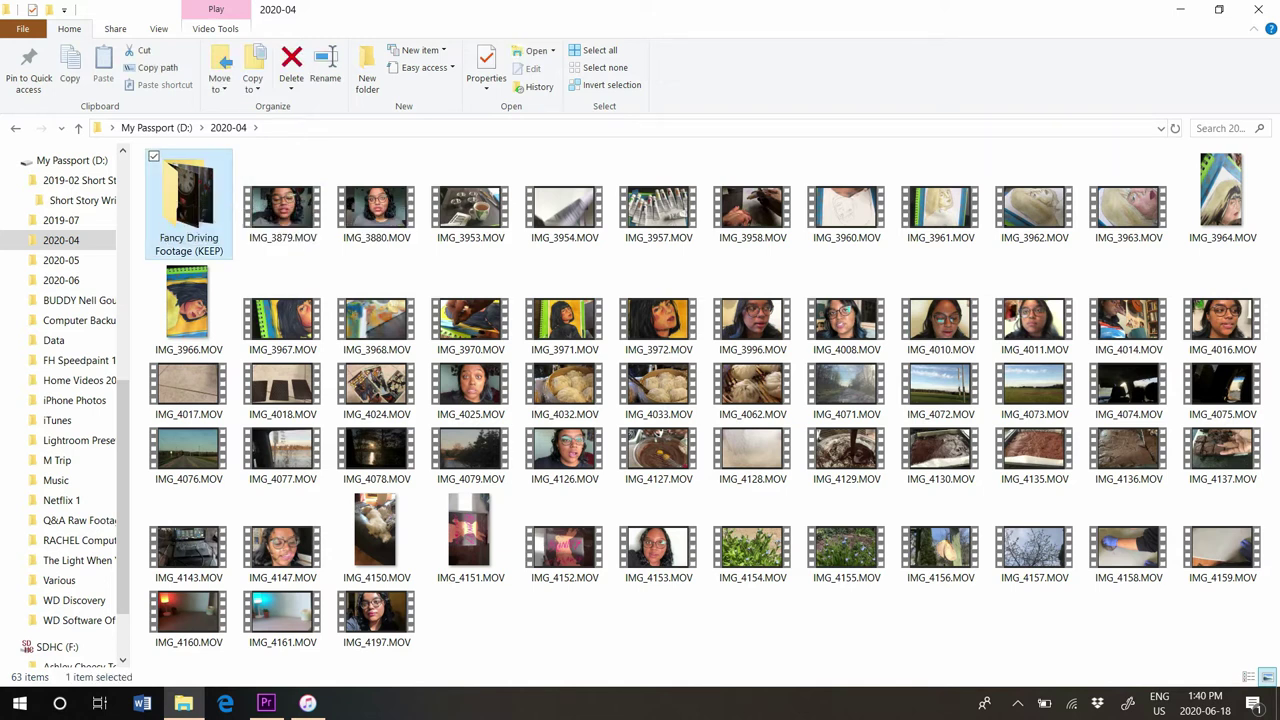
pyautogui.doubleClick(188, 205)
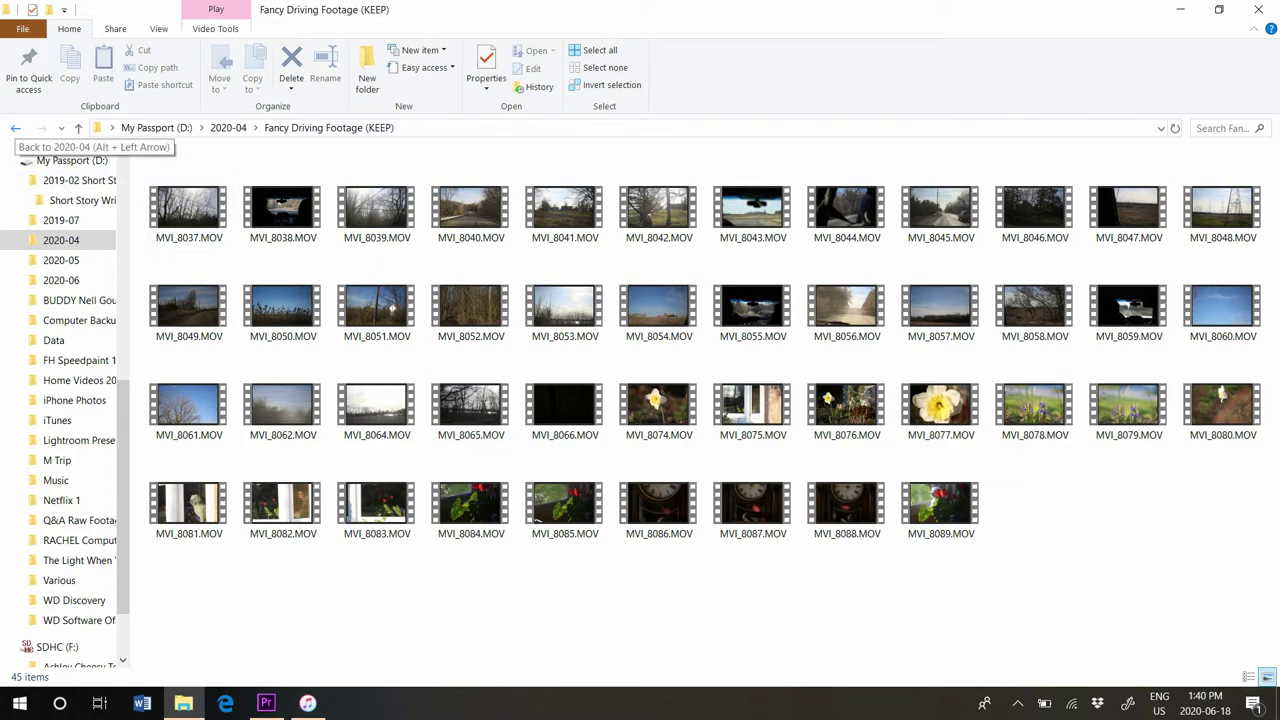
pyautogui.hotkey('alt', 'Left')
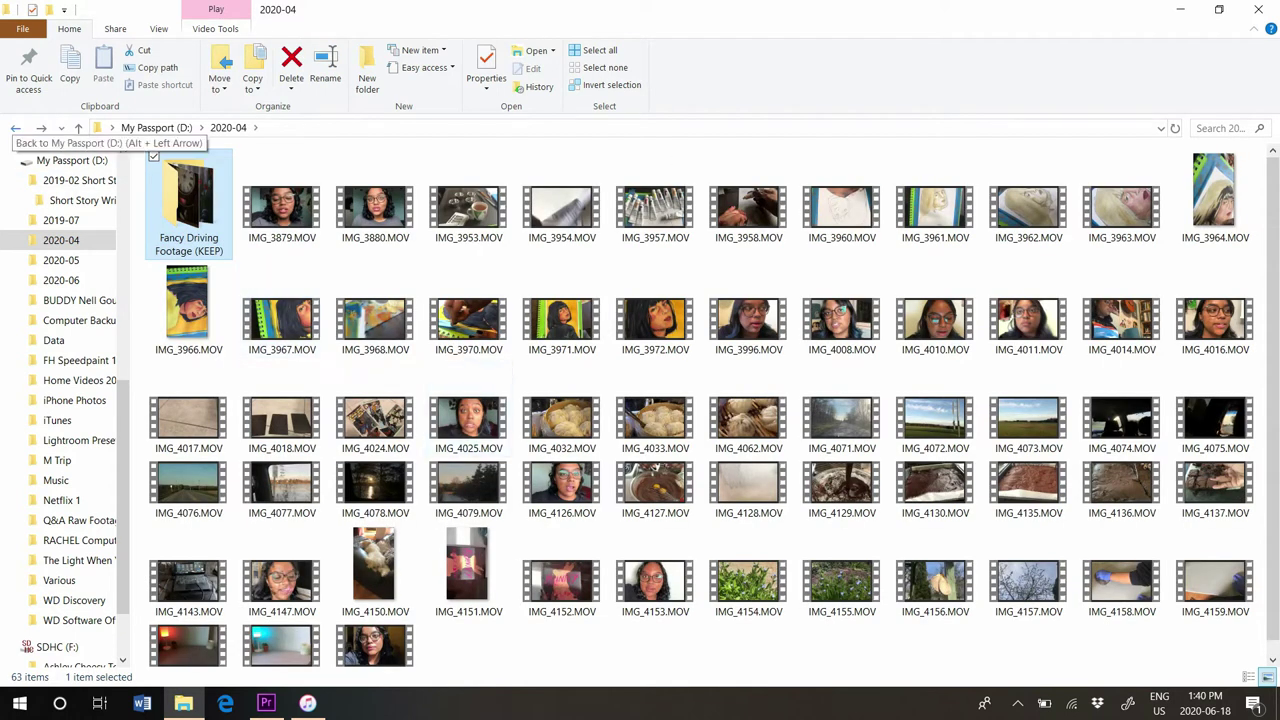
# Look over the IMG_3879.MOV and IMG_3880.MOV clips in the 2020-04 folder
pyautogui.click(15, 128)
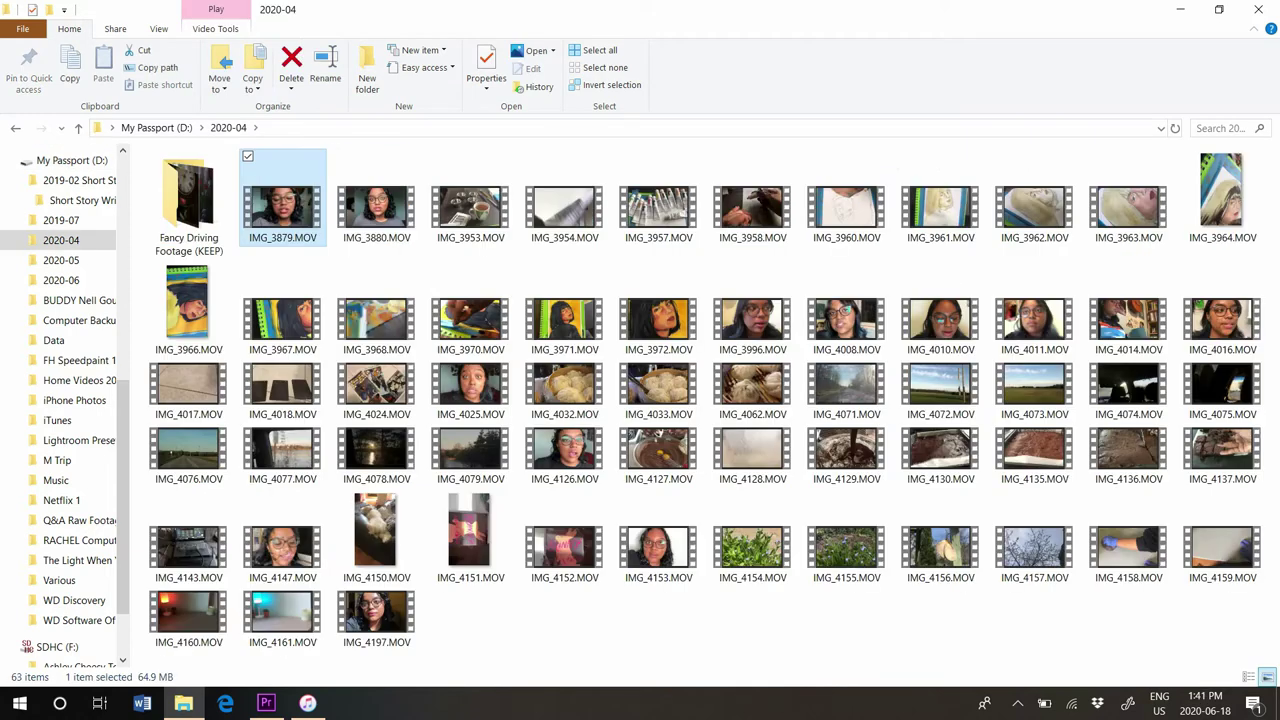
pyautogui.keyDown('ctrl'); pyautogui.click(376, 205); pyautogui.keyUp('ctrl')
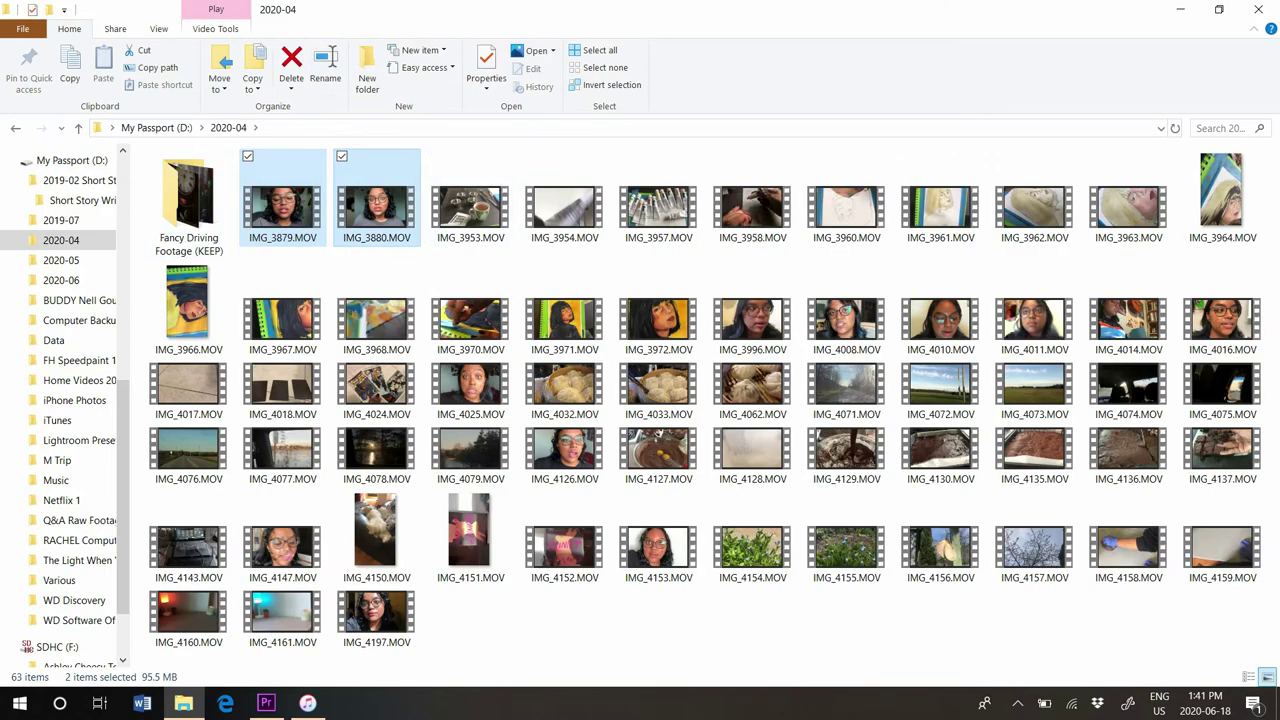
pyautogui.click(377, 205)
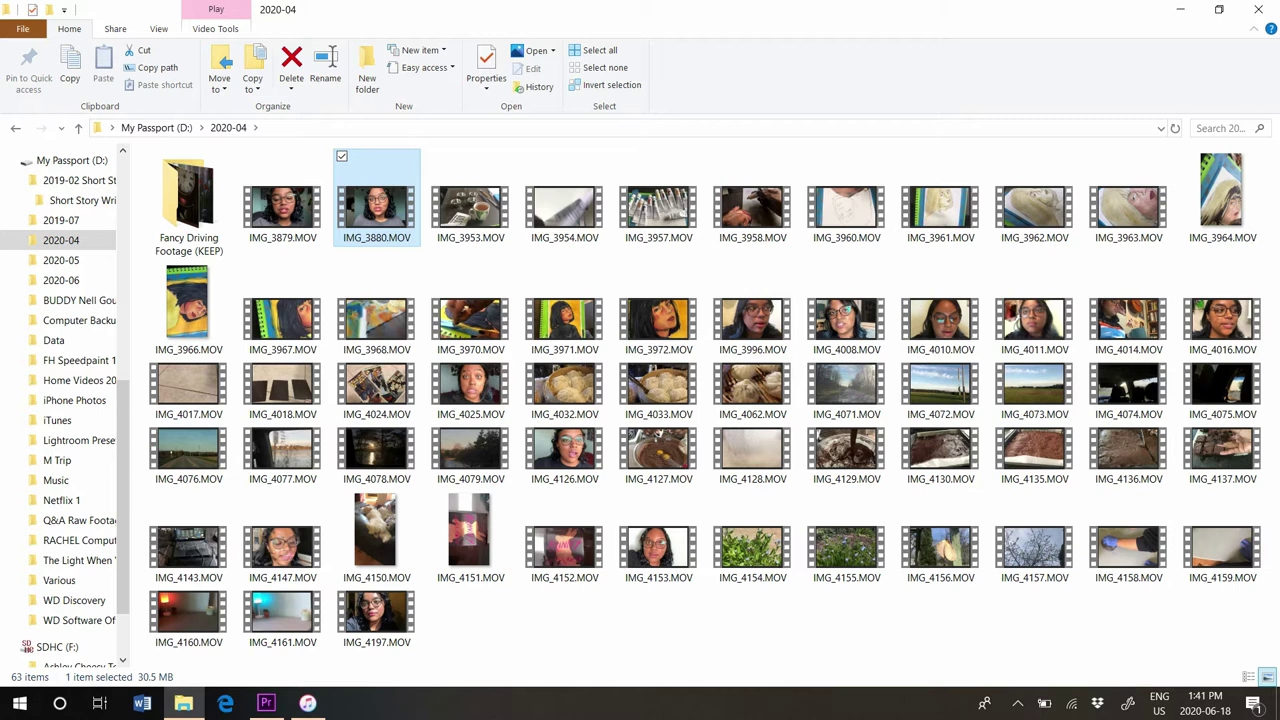
pyautogui.click(282, 205)
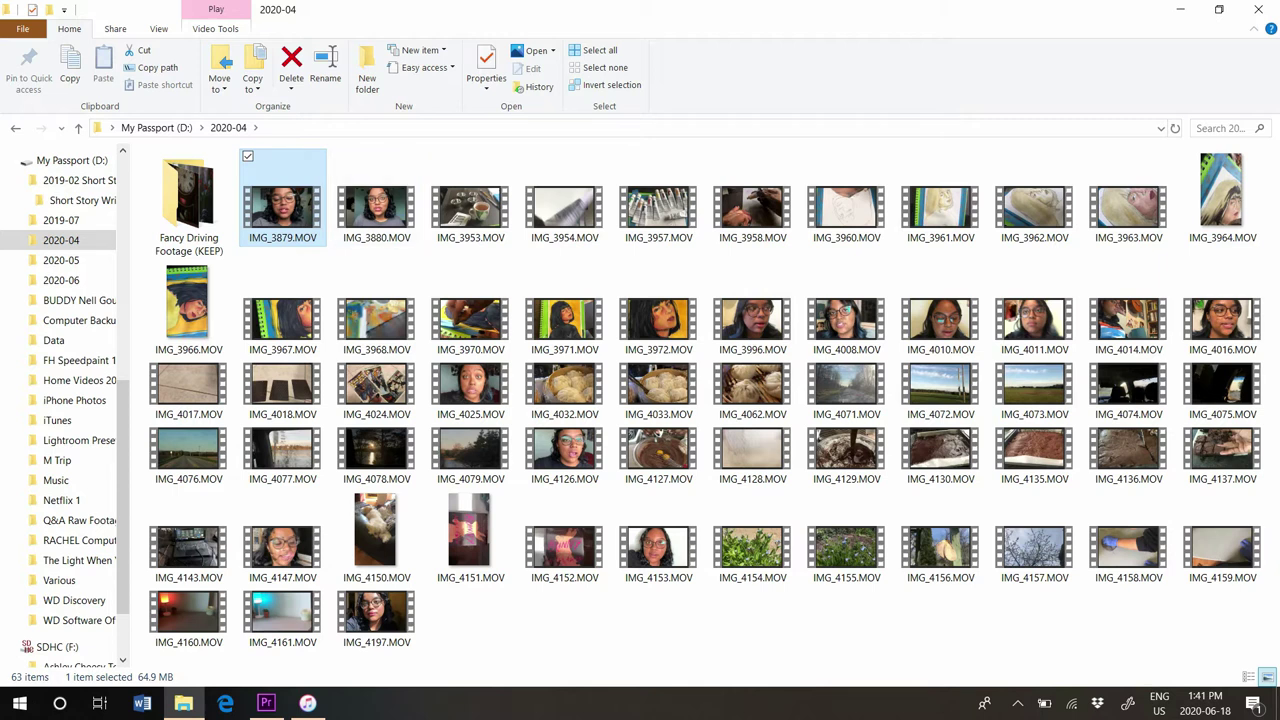
pyautogui.keyDown('ctrl'); pyautogui.click(376, 206); pyautogui.keyUp('ctrl')
pyautogui.click(470, 535)
pyautogui.click(282, 205)
pyautogui.click(376, 206)
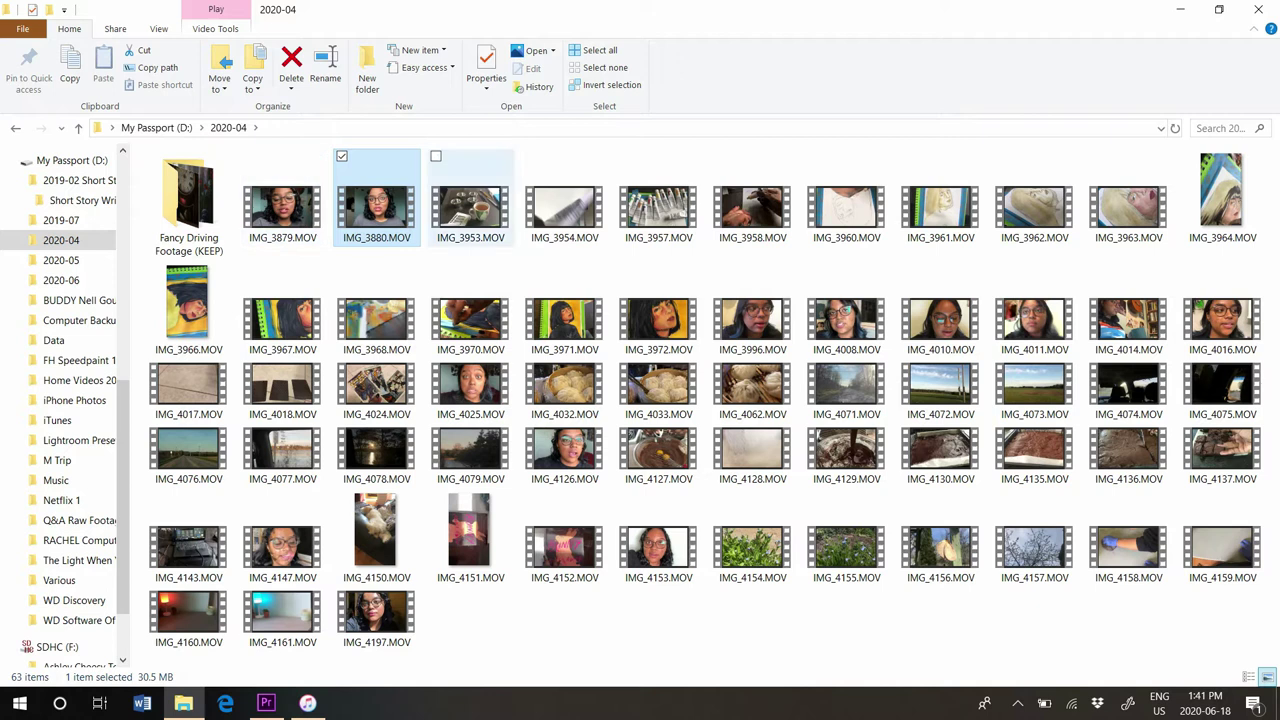
# Preview the IMG_3953.MOV clip, close the player, and view the clips in the Fancy Driving Footage (KEEP) subfolder
pyautogui.click(470, 206)
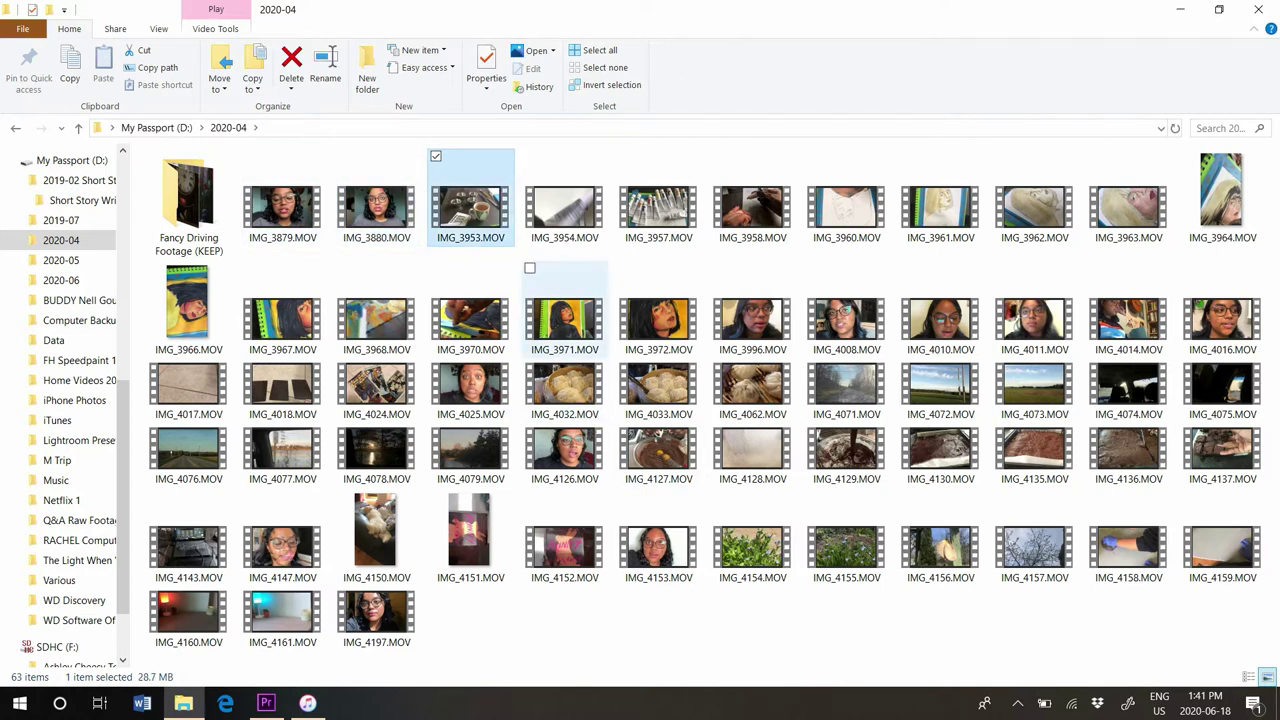
pyautogui.press('Return')
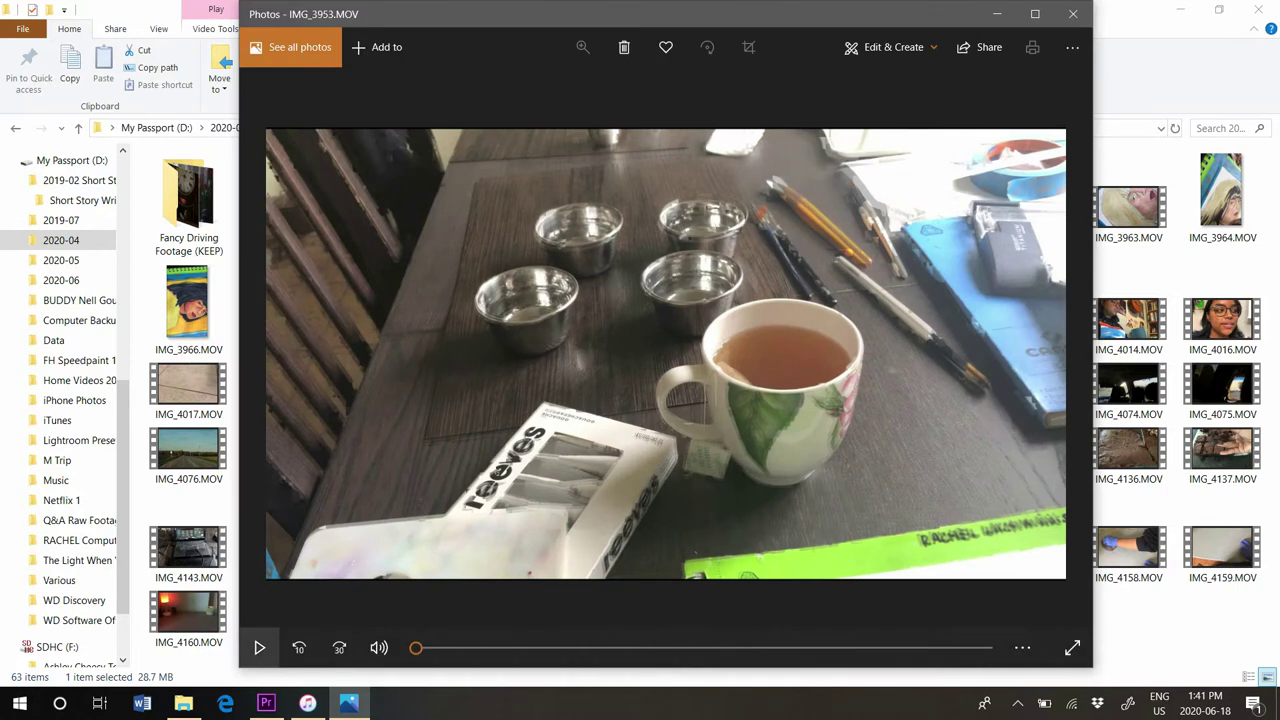
pyautogui.press('space')
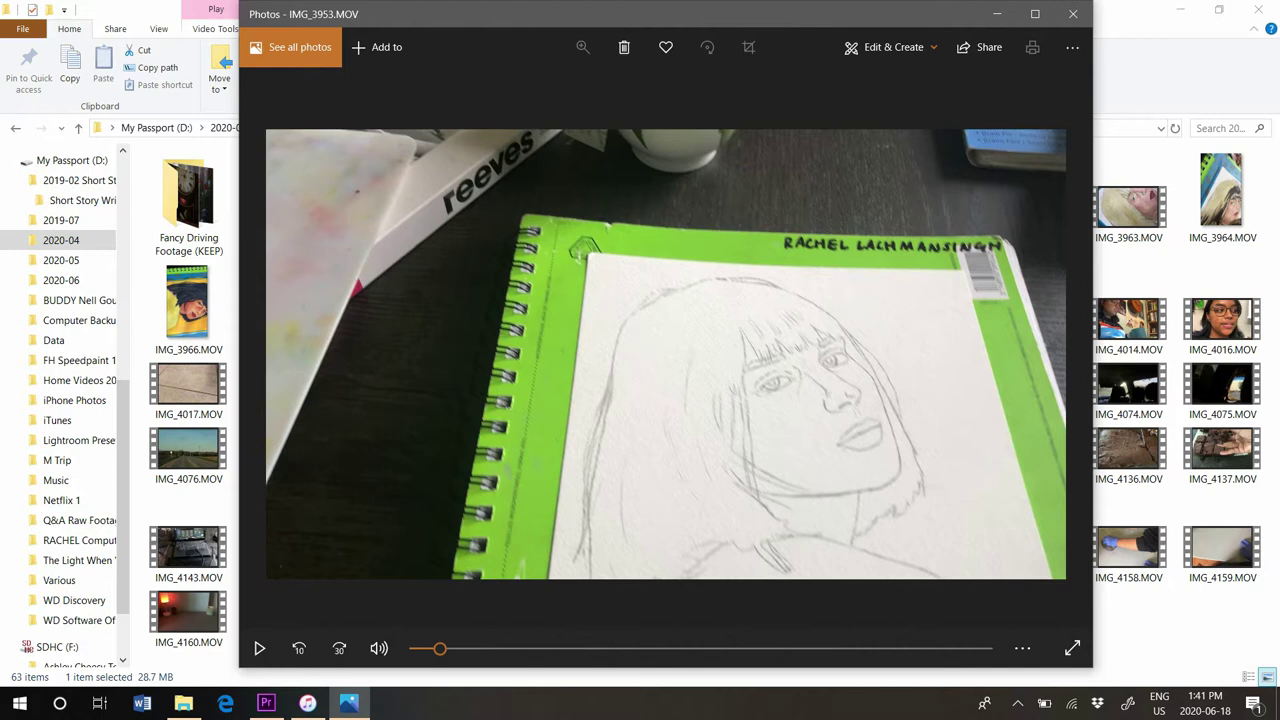
pyautogui.click(1073, 14)
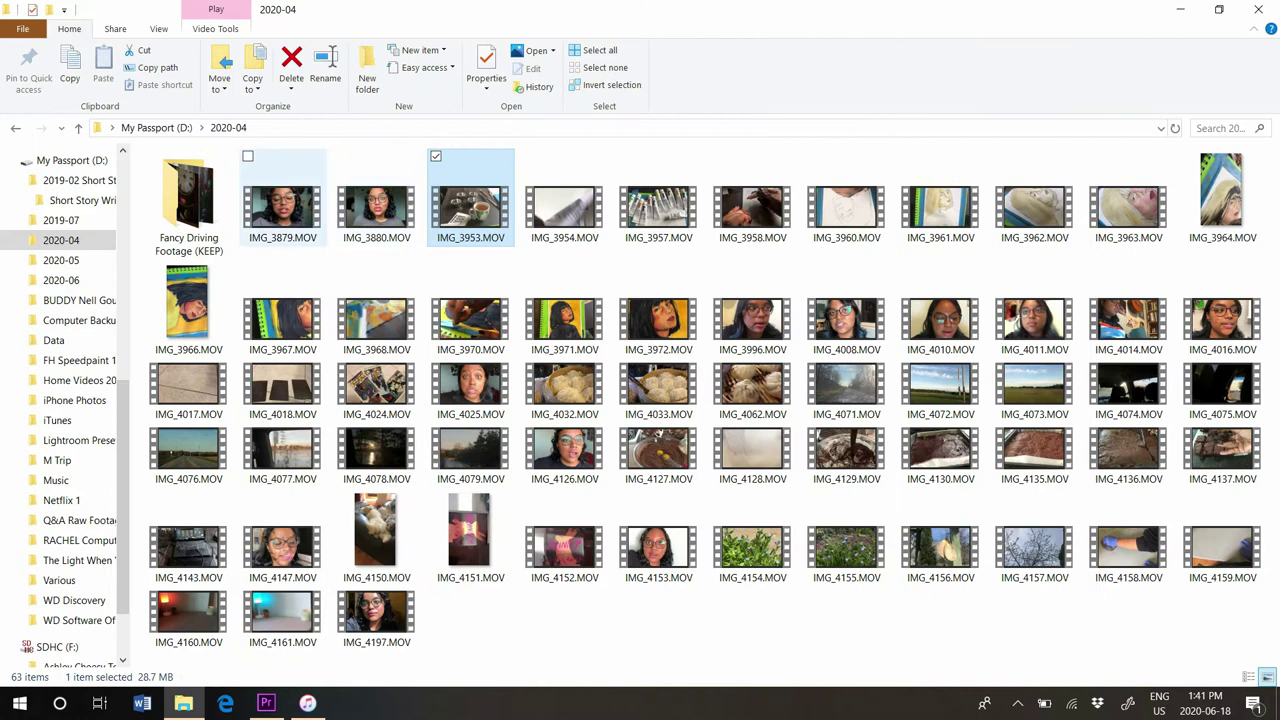
pyautogui.doubleClick(189, 207)
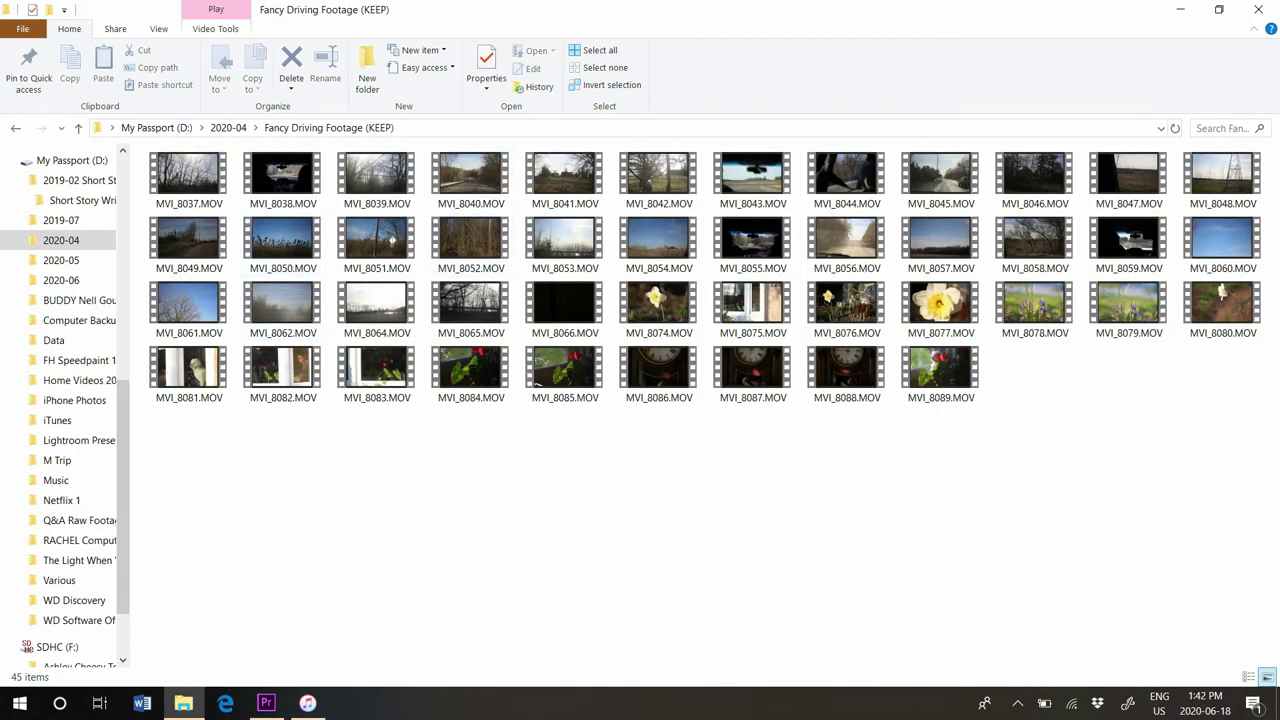
pyautogui.hotkey('alt', 'Left')
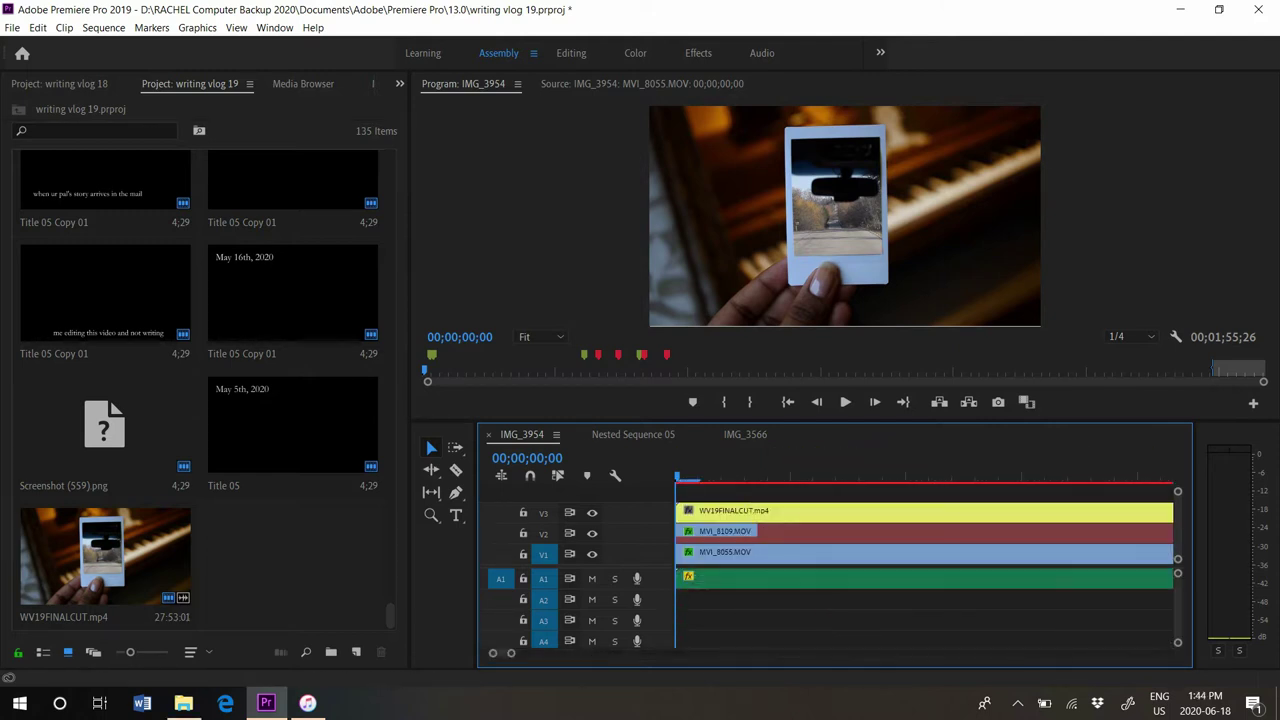
# In Premiere Pro, hide the V3 track to inspect the MVI_8109.MOV clip beneath it, and show the track again
pyautogui.click(769, 533)
pyautogui.click(592, 513)
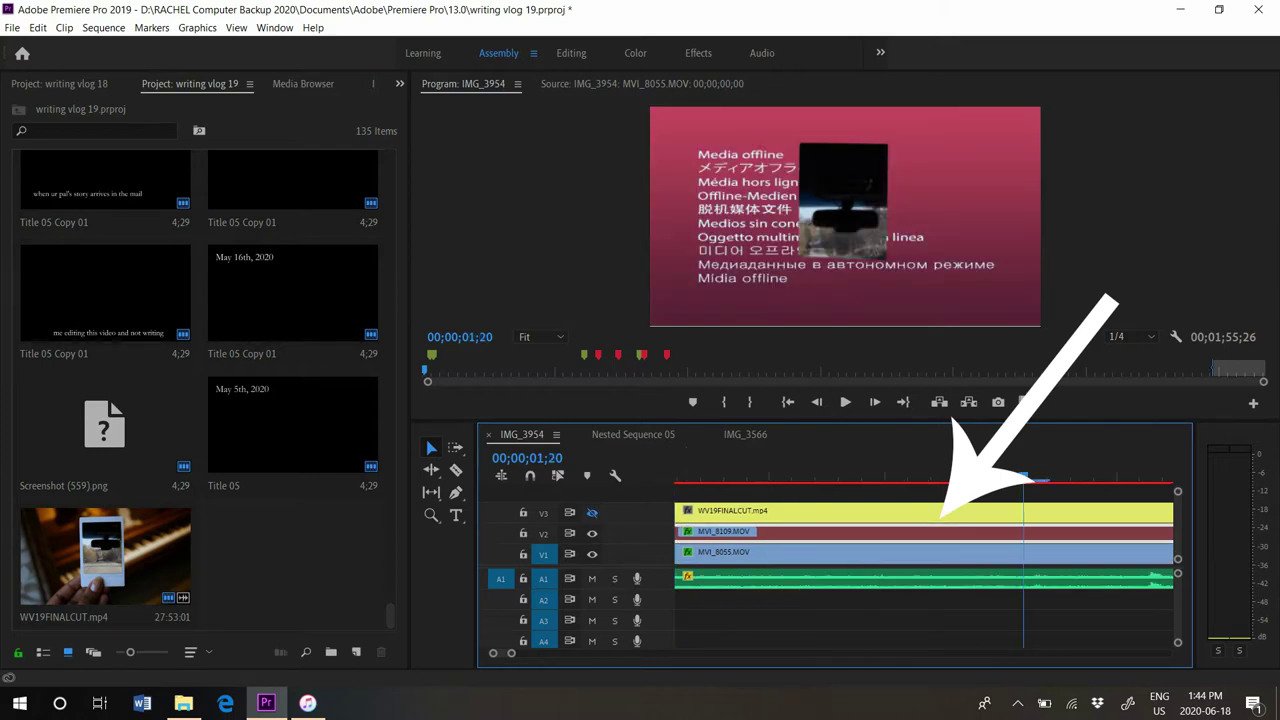
pyautogui.moveTo(511, 653); pyautogui.dragTo(613, 653)
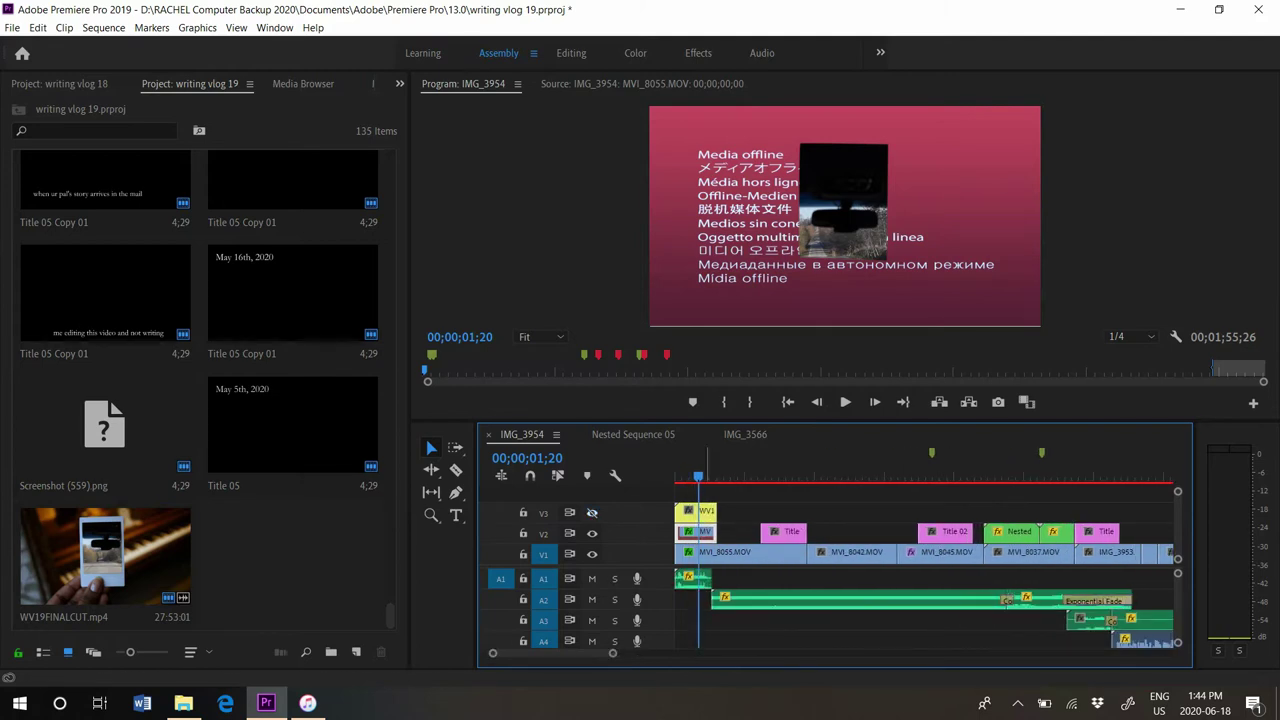
pyautogui.click(592, 512)
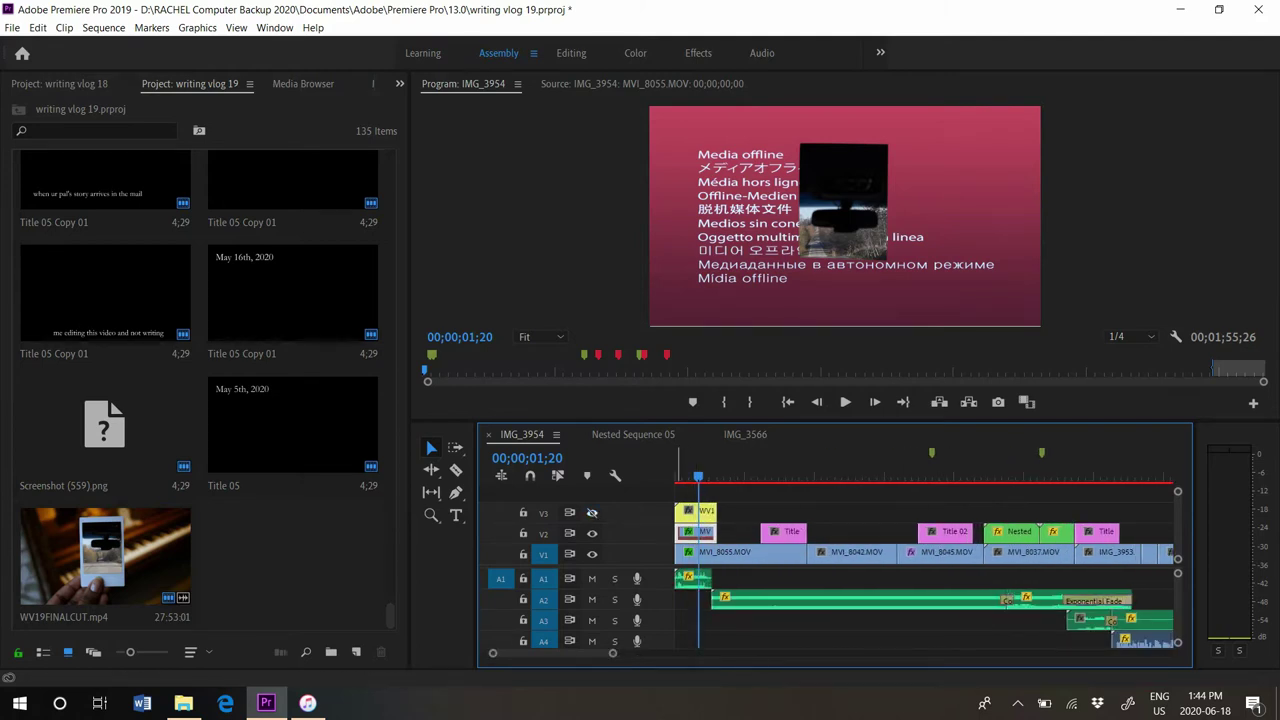
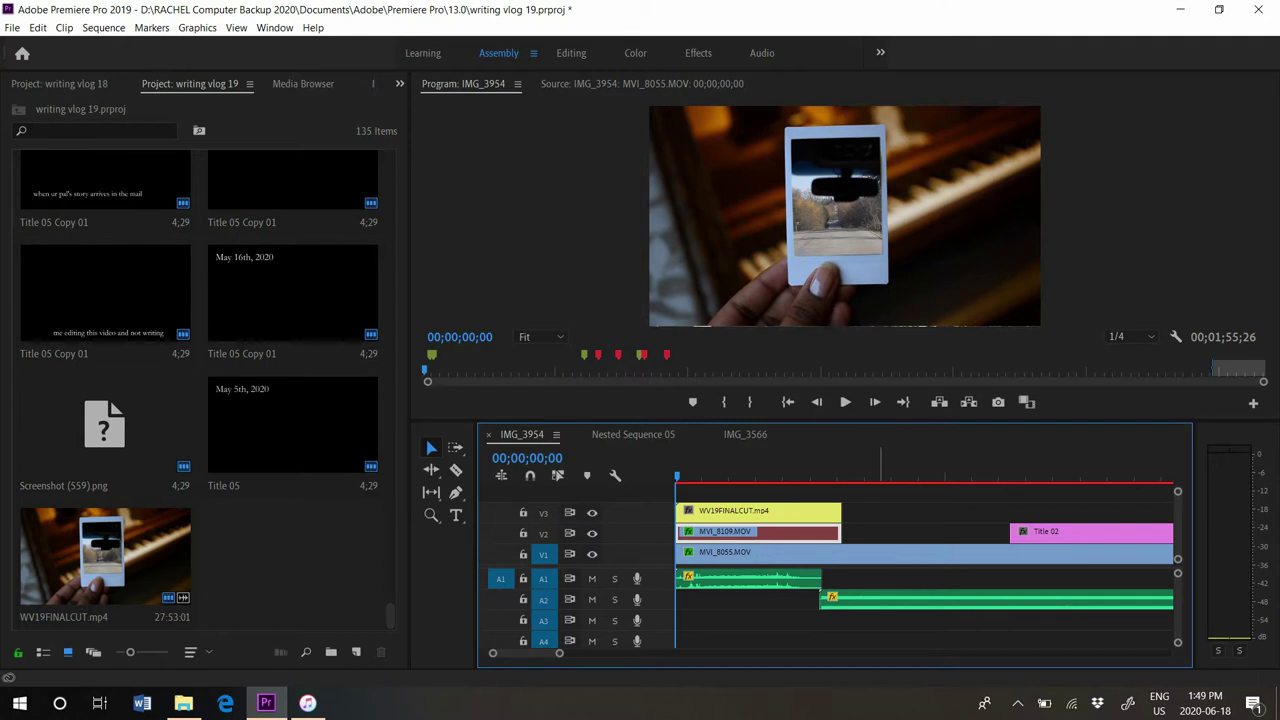
# Play the sequence's opening up to the Virginia Woolf quote in the maximized Program monitor, and restore the layout
pyautogui.hotkey('shift', '2')
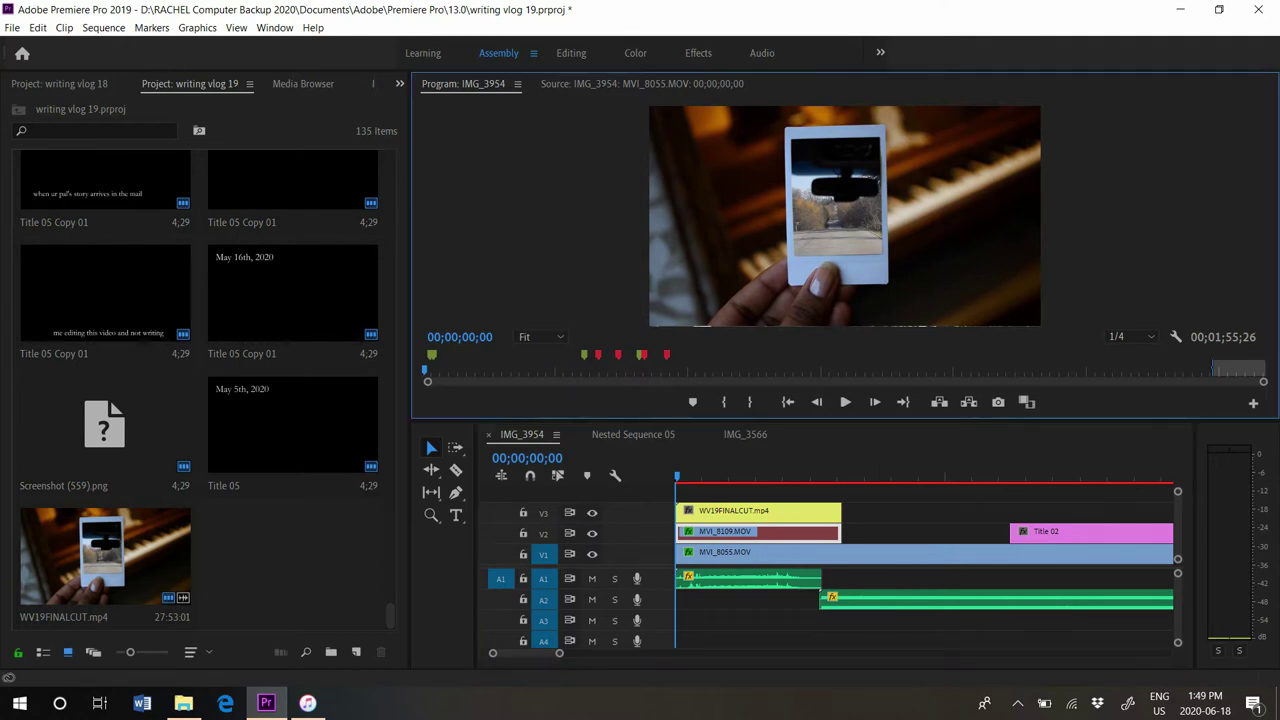
pyautogui.press('`')
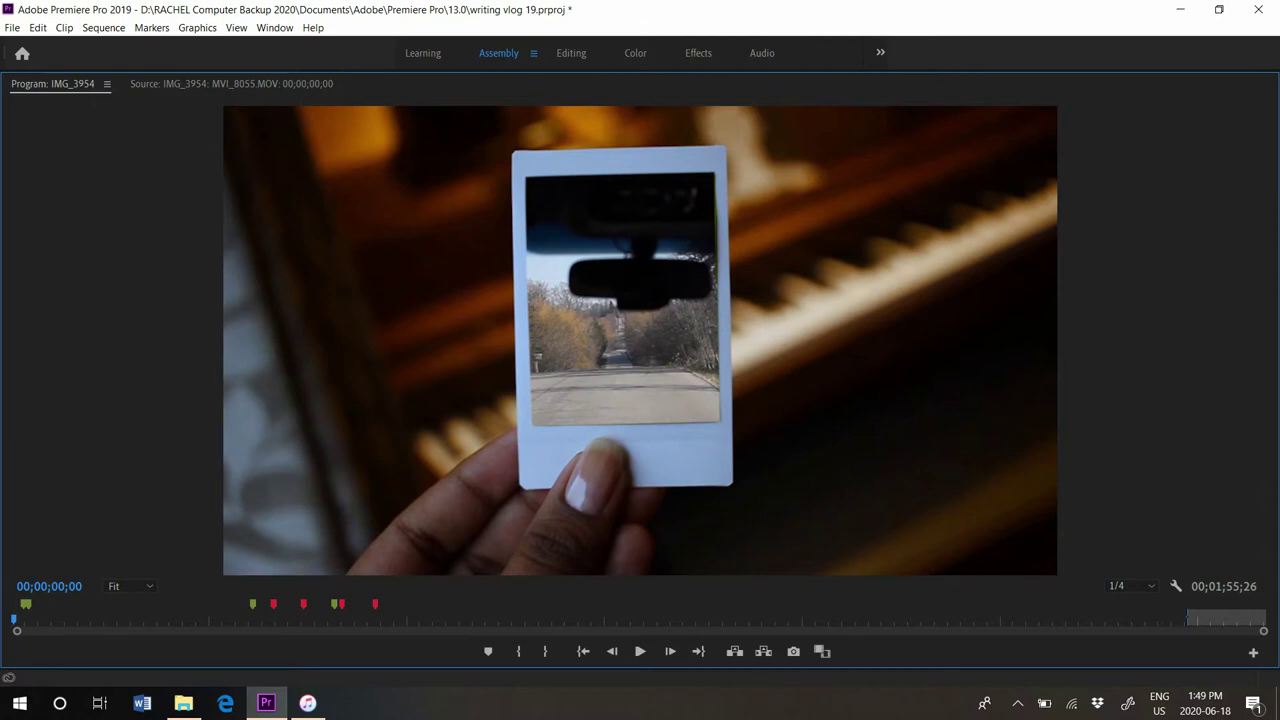
pyautogui.press('space')
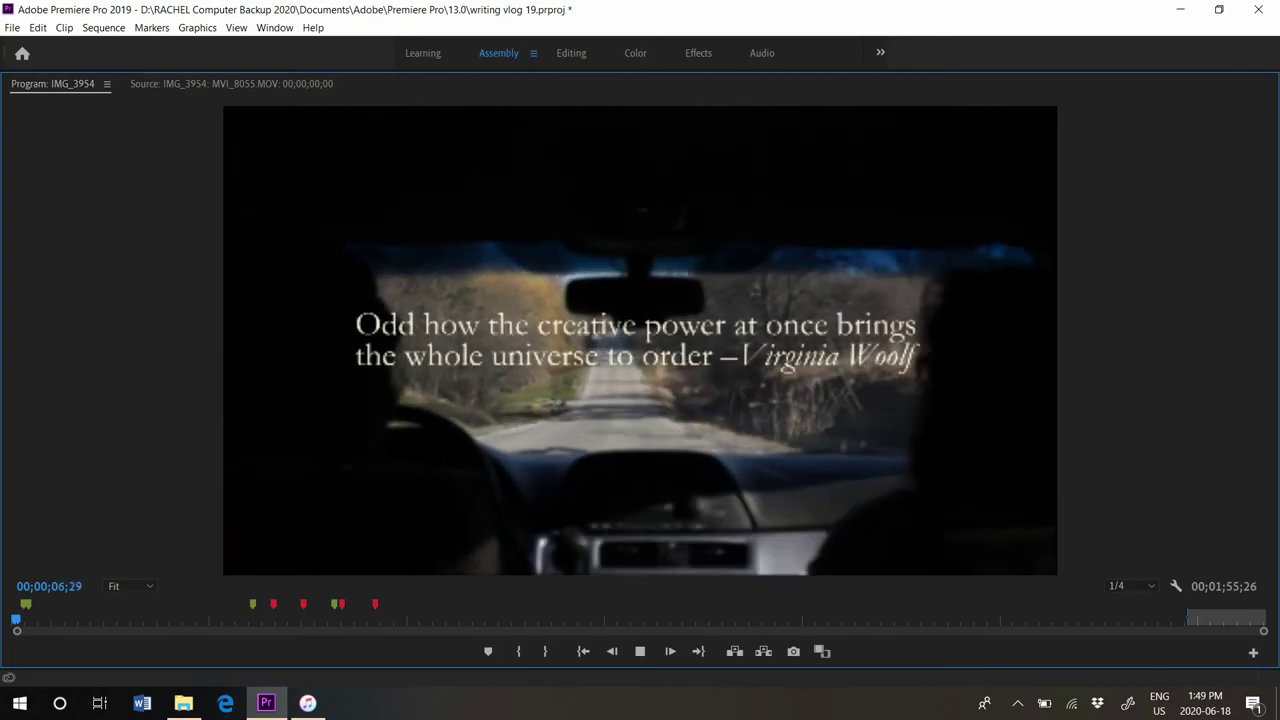
pyautogui.press('space')
pyautogui.press('`')
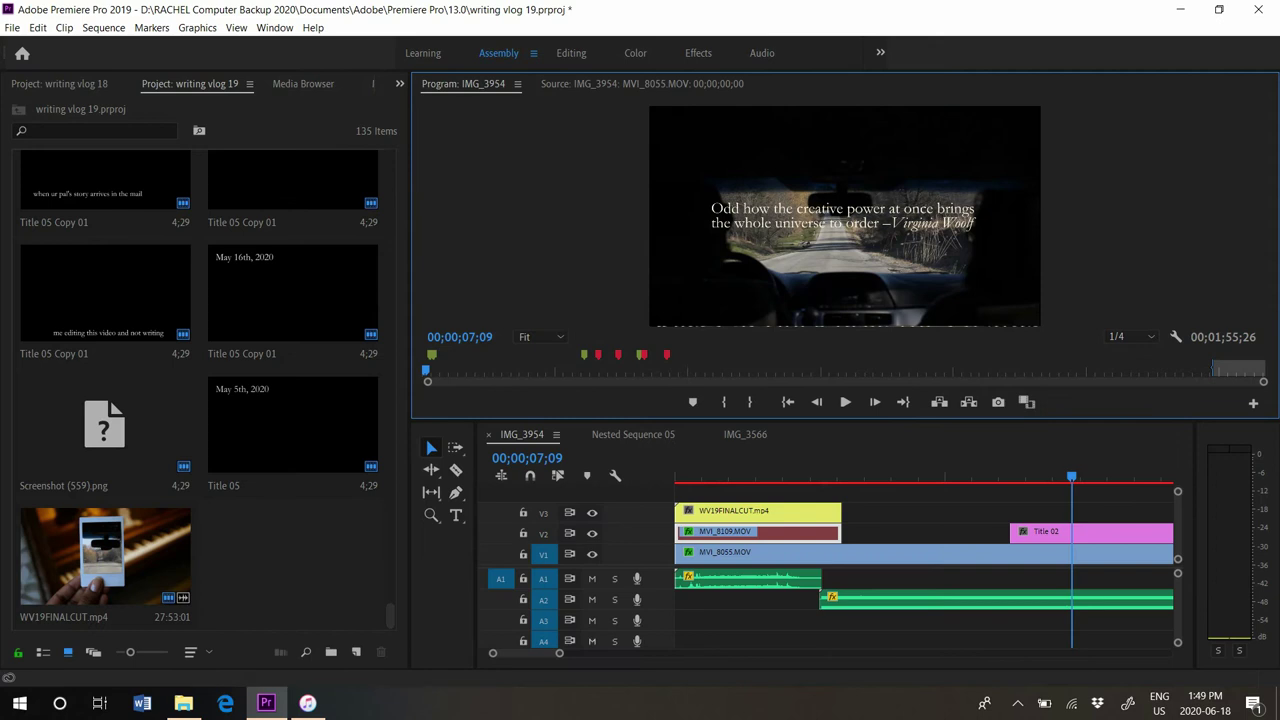
# Lower the system volume to about 22 and play the "Writing Vlog #19" title section of the IMG_3954 sequence
pyautogui.moveTo(559, 653); pyautogui.dragTo(698, 653)
pyautogui.moveTo(803, 476); pyautogui.dragTo(676, 476)
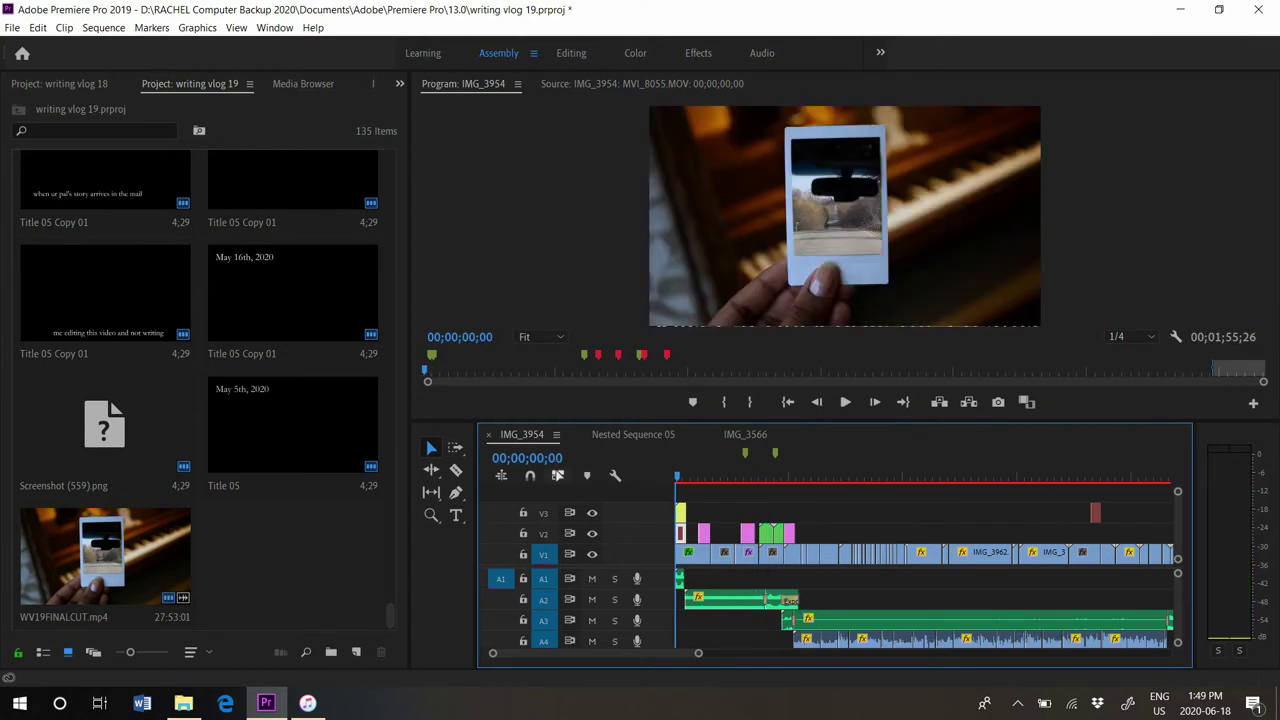
pyautogui.click(761, 476)
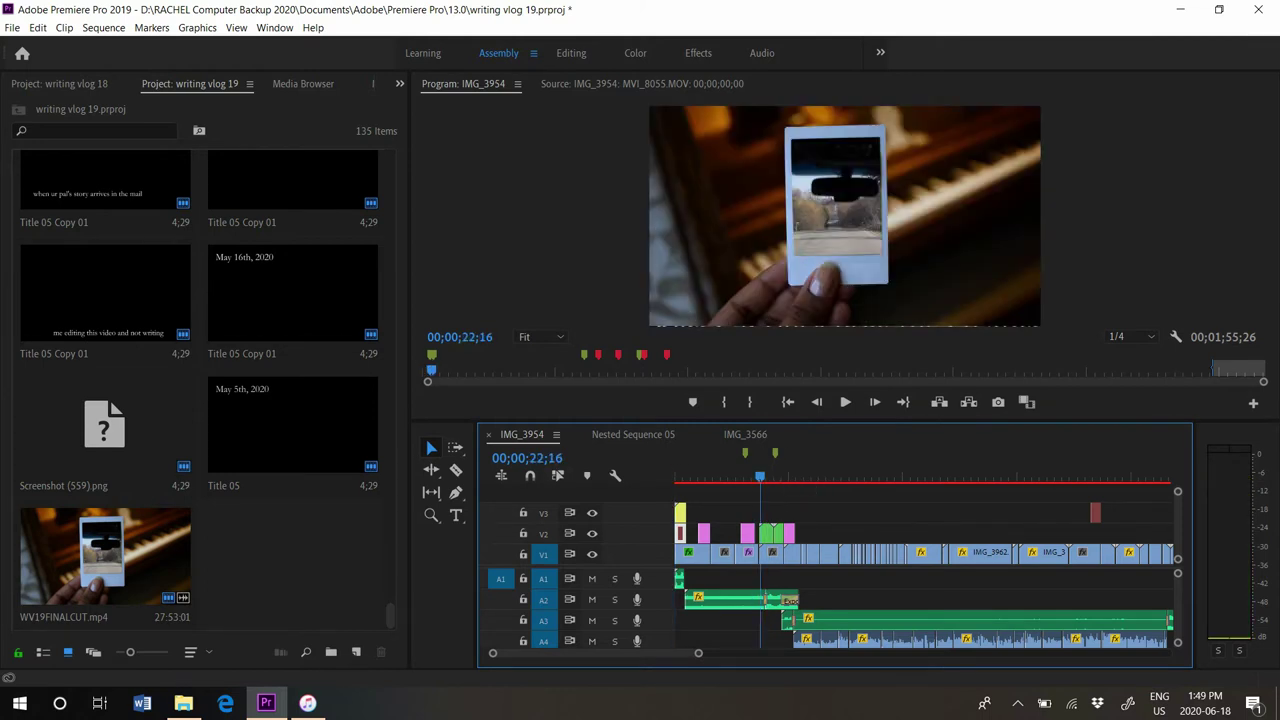
pyautogui.press('XF86AudioRaiseVolume')
pyautogui.press('XF86AudioLowerVolume')
pyautogui.press('XF86AudioLowerVolume')
pyautogui.press('XF86AudioLowerVolume')
pyautogui.press('XF86AudioLowerVolume')
pyautogui.press('XF86AudioLowerVolume')
pyautogui.press('XF86AudioLowerVolume')
pyautogui.press('XF86AudioLowerVolume')
pyautogui.press('XF86AudioLowerVolume')
pyautogui.press('XF86AudioLowerVolume')
pyautogui.press('XF86AudioLowerVolume')
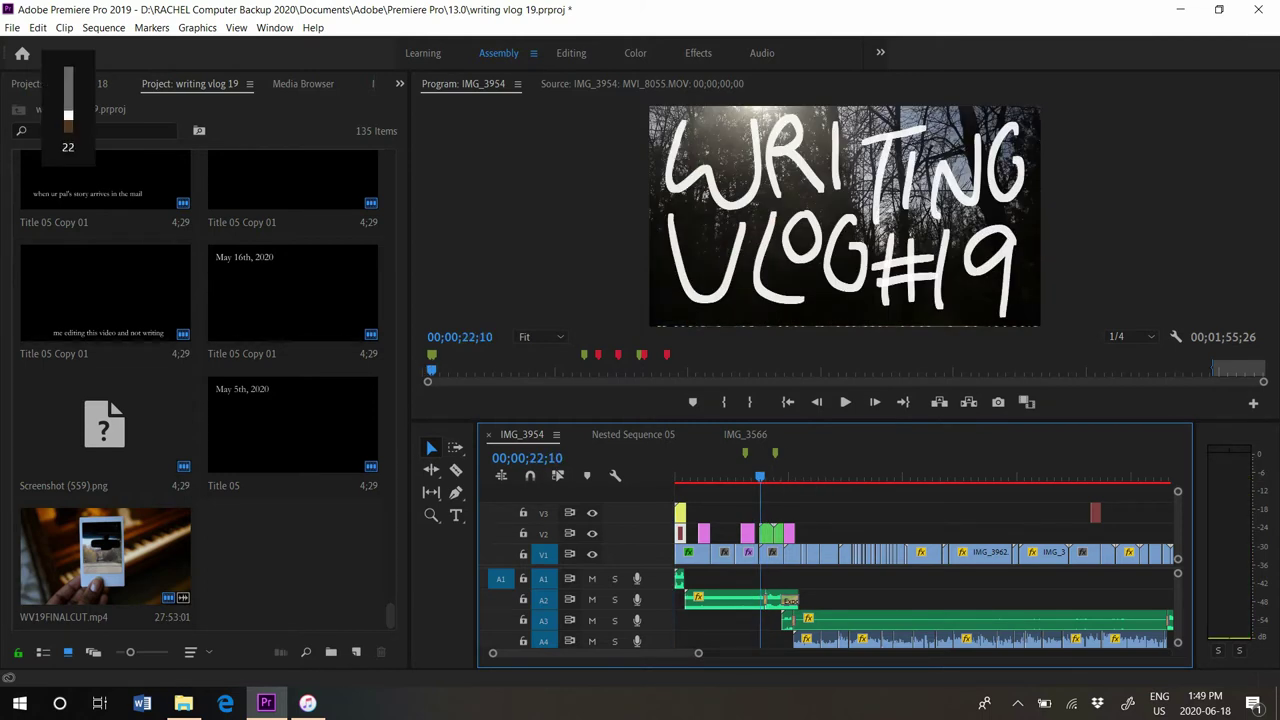
pyautogui.press('space')
pyautogui.press('XF86AudioRaiseVolume')
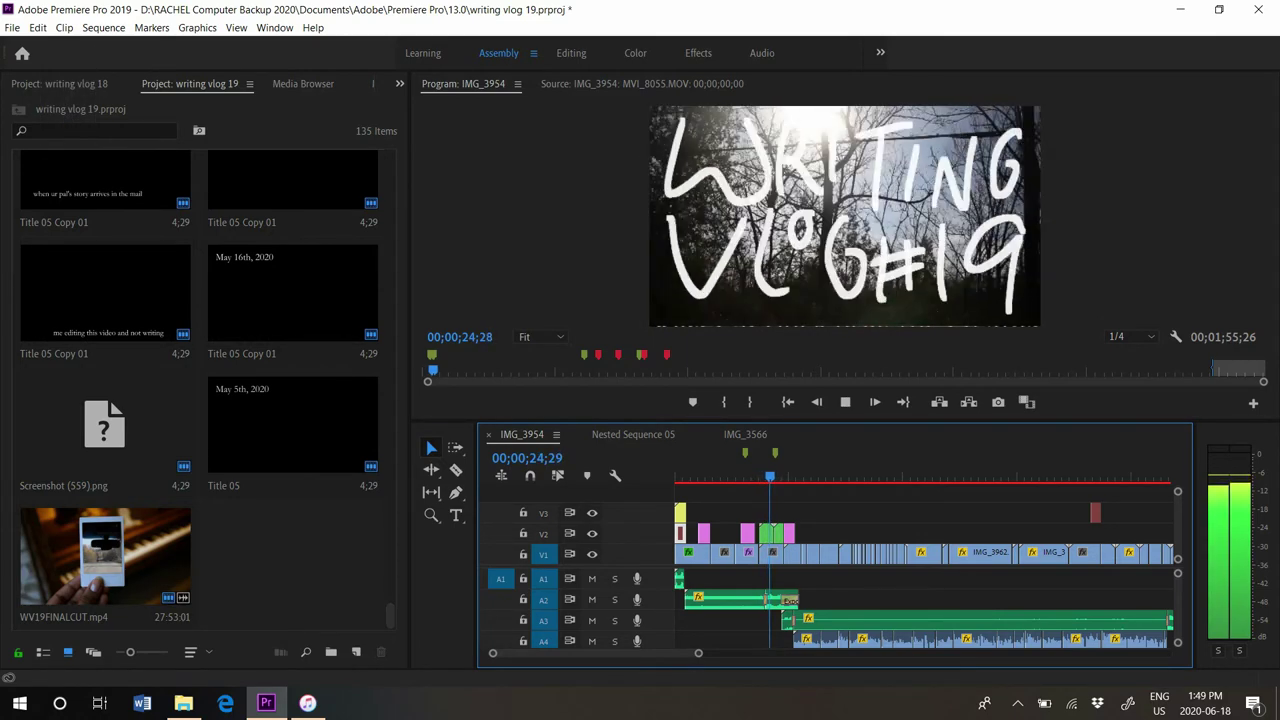
pyautogui.press('space')
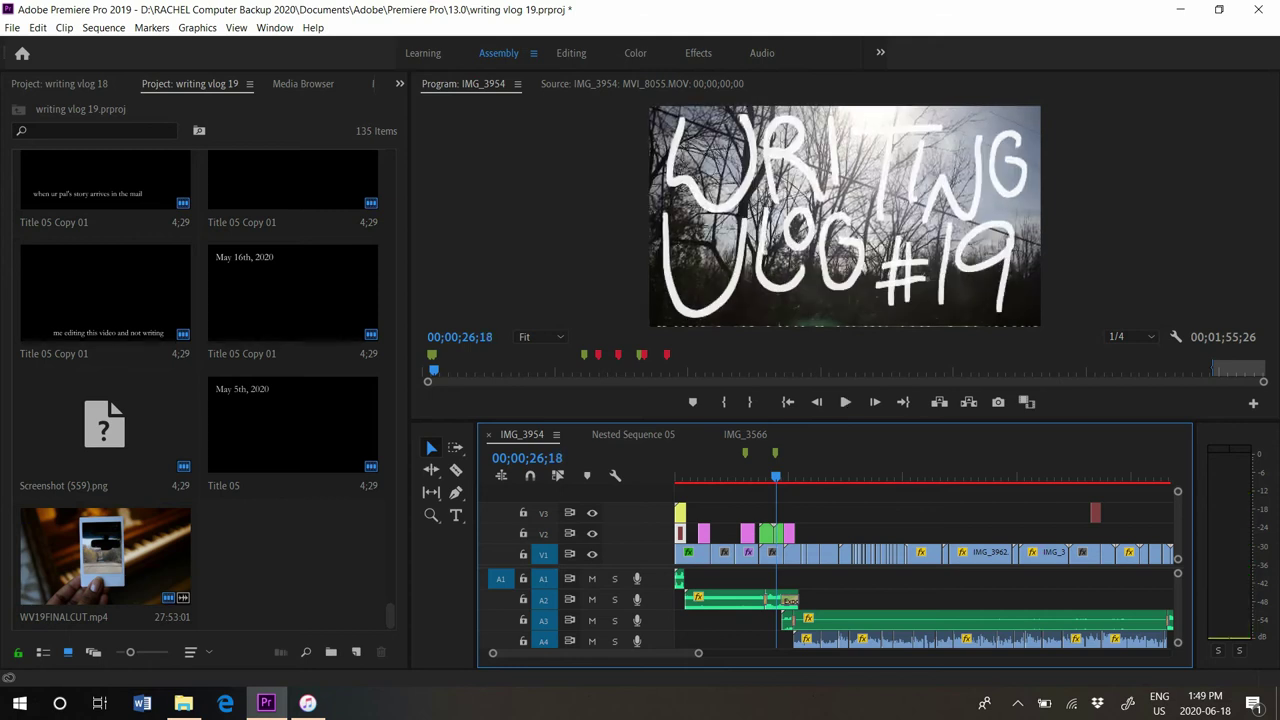
# Return the playhead to the start of the sequence and select the MVI_8109.MOV clip on track V2
pyautogui.moveTo(776, 477); pyautogui.dragTo(732, 477)
pyautogui.press('Home')
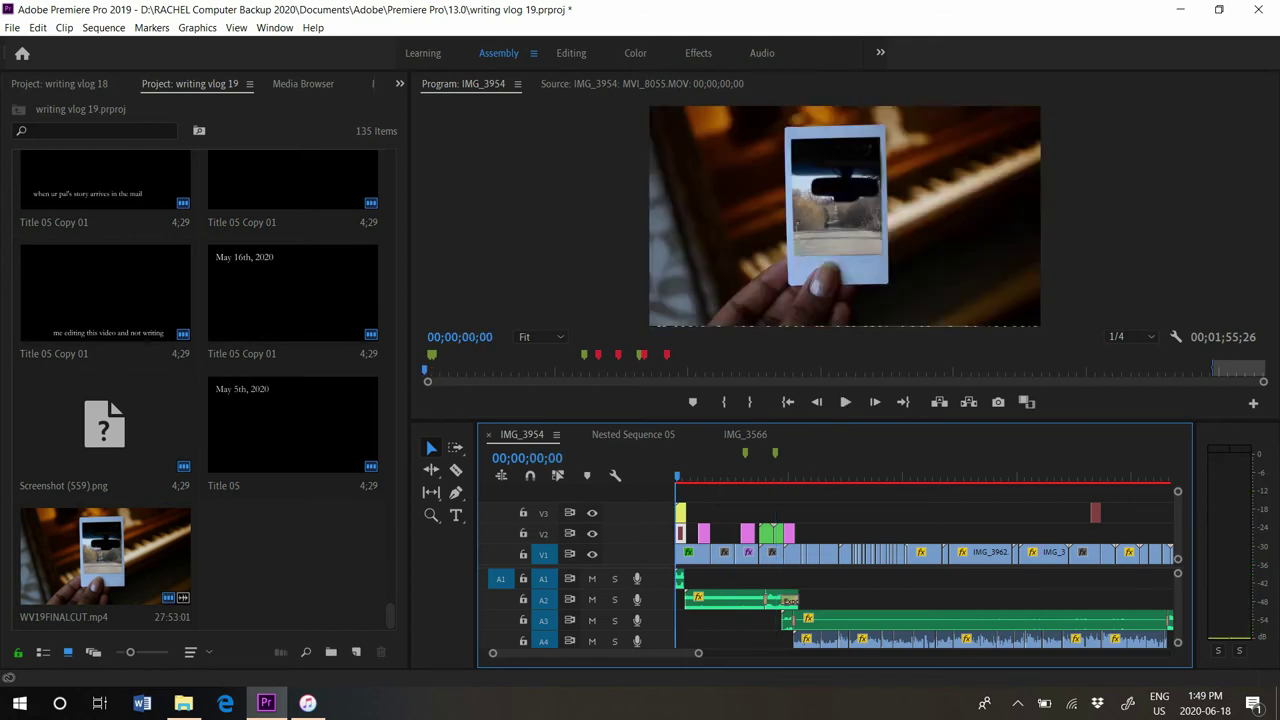
pyautogui.press('=')
pyautogui.press('=')
pyautogui.press('=')
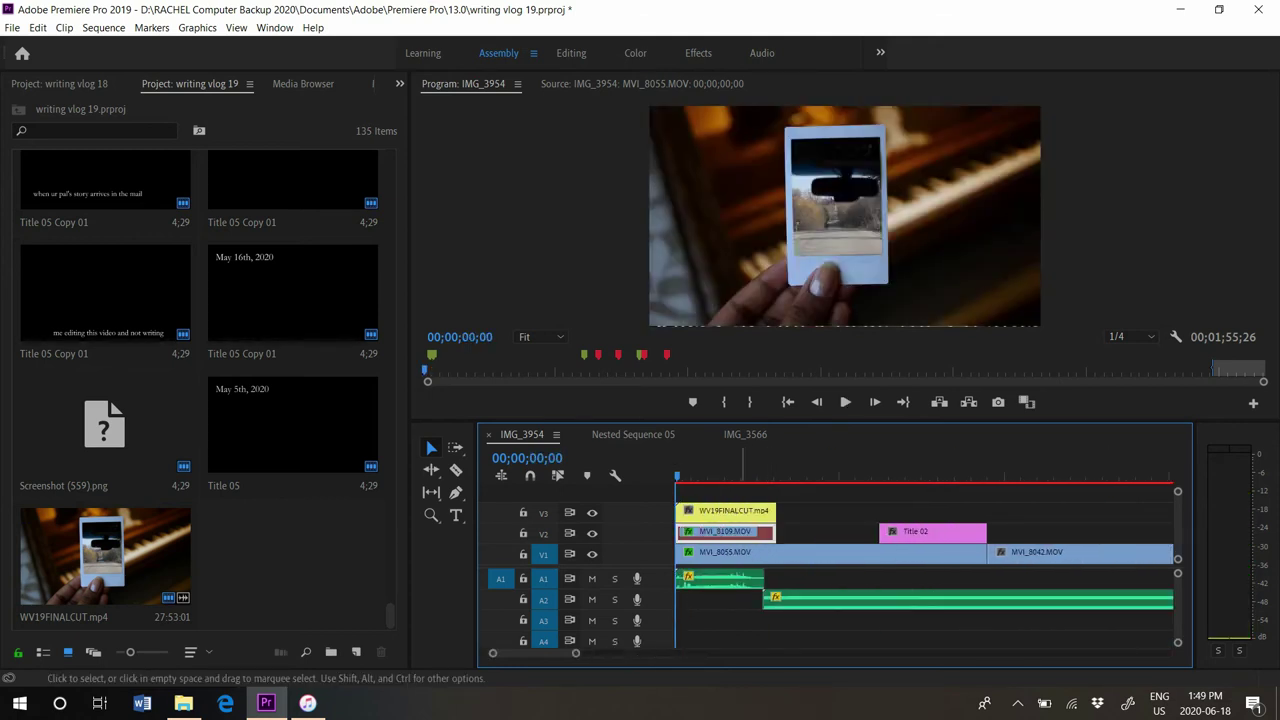
pyautogui.click(817, 533)
pyautogui.click(765, 533)
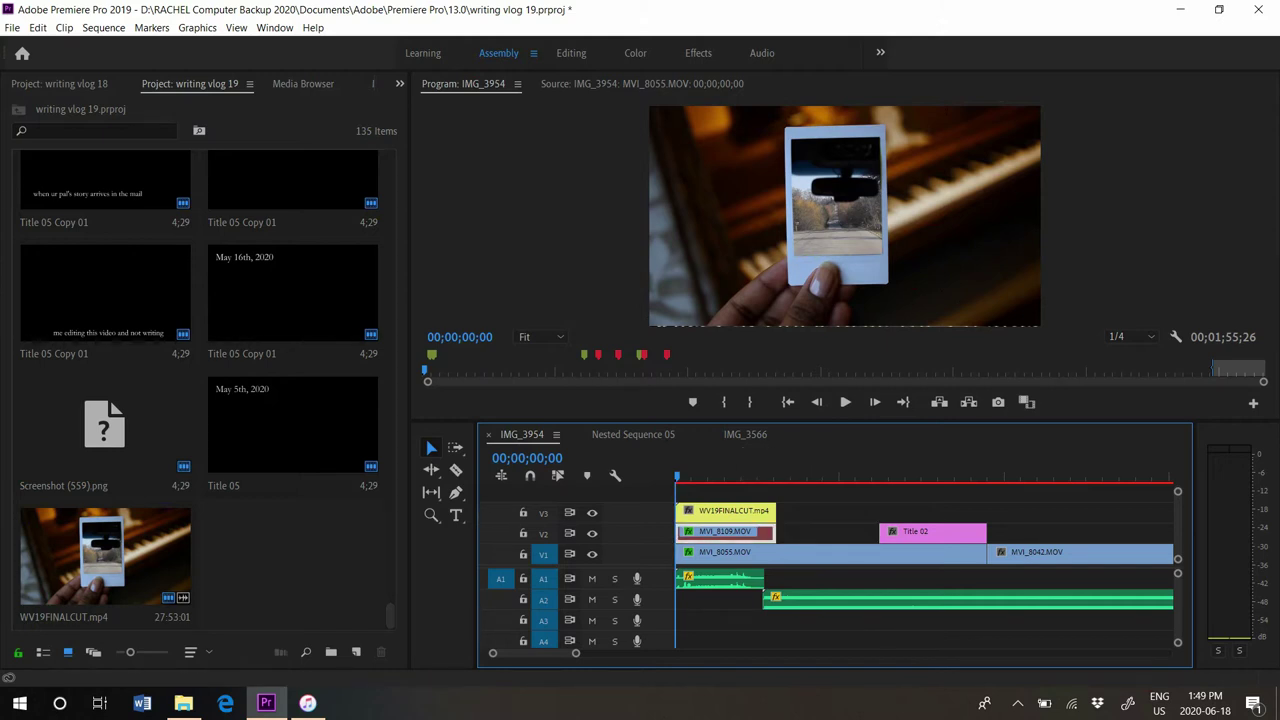
pyautogui.press('=')
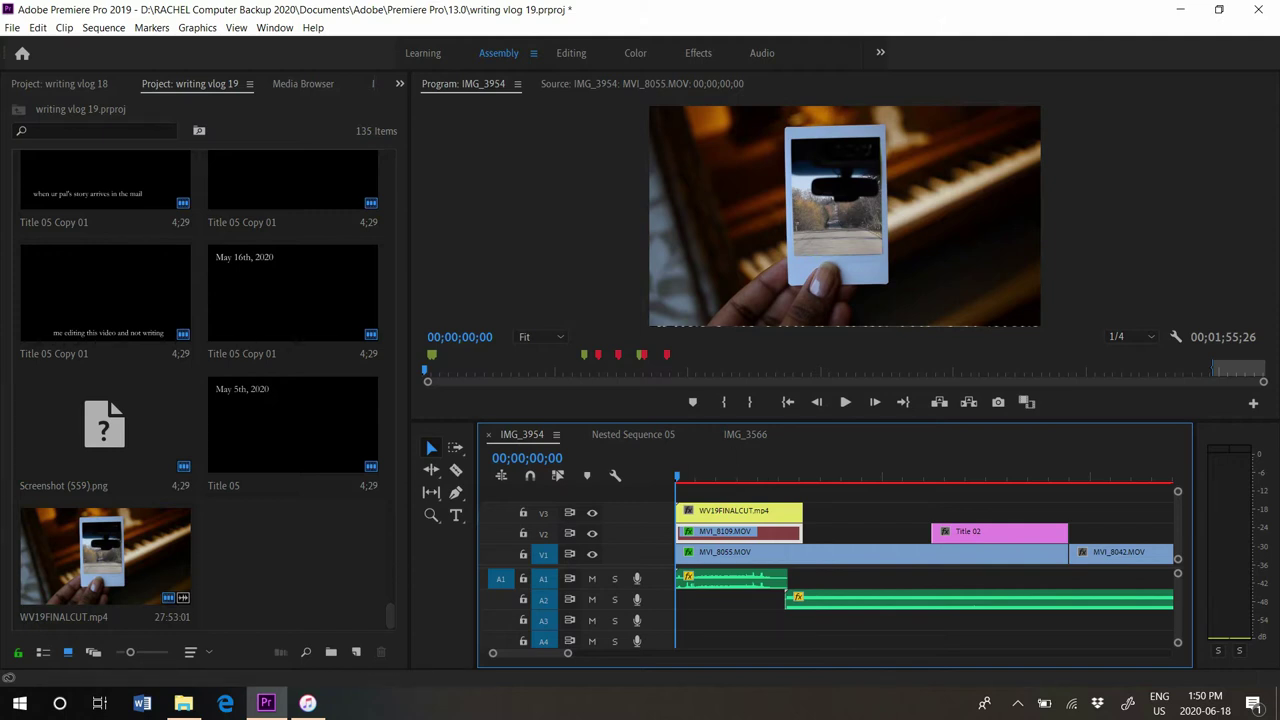
# Switch to the Effects workspace and examine the MVI_8109.MOV clip's mask keyframes in an enlarged Effect Controls view
pyautogui.click(698, 53)
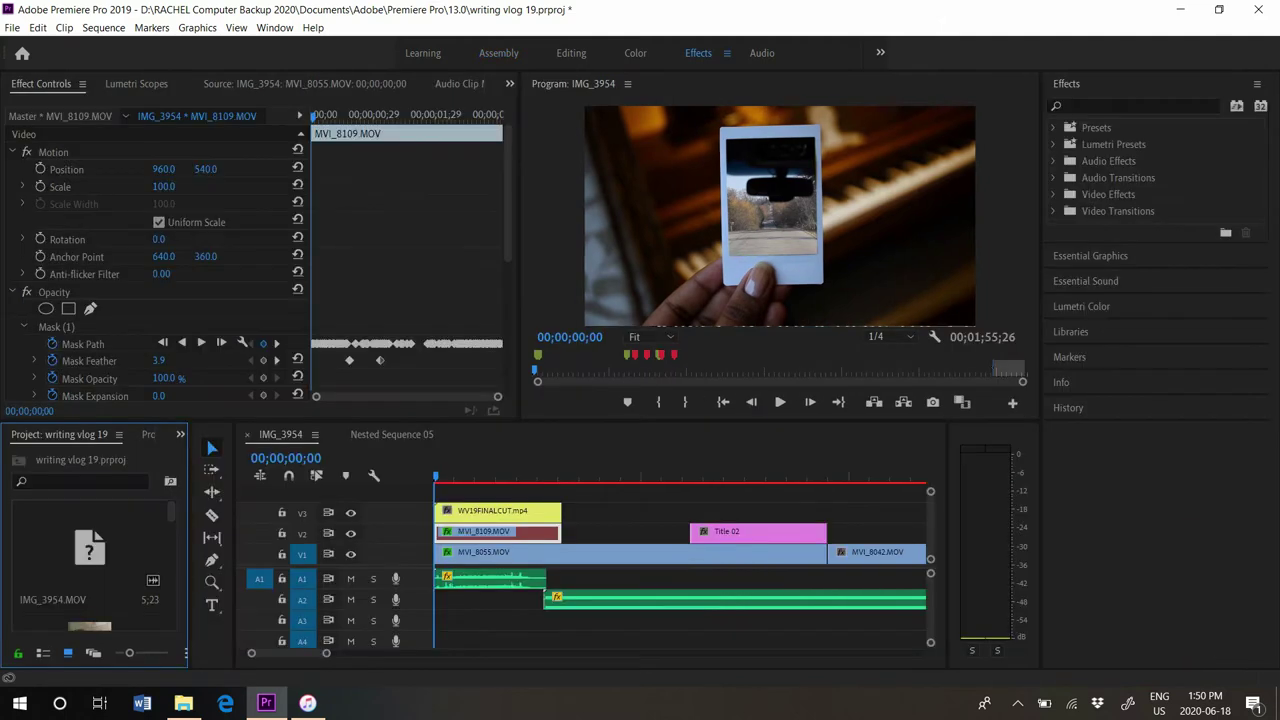
pyautogui.click(41, 84)
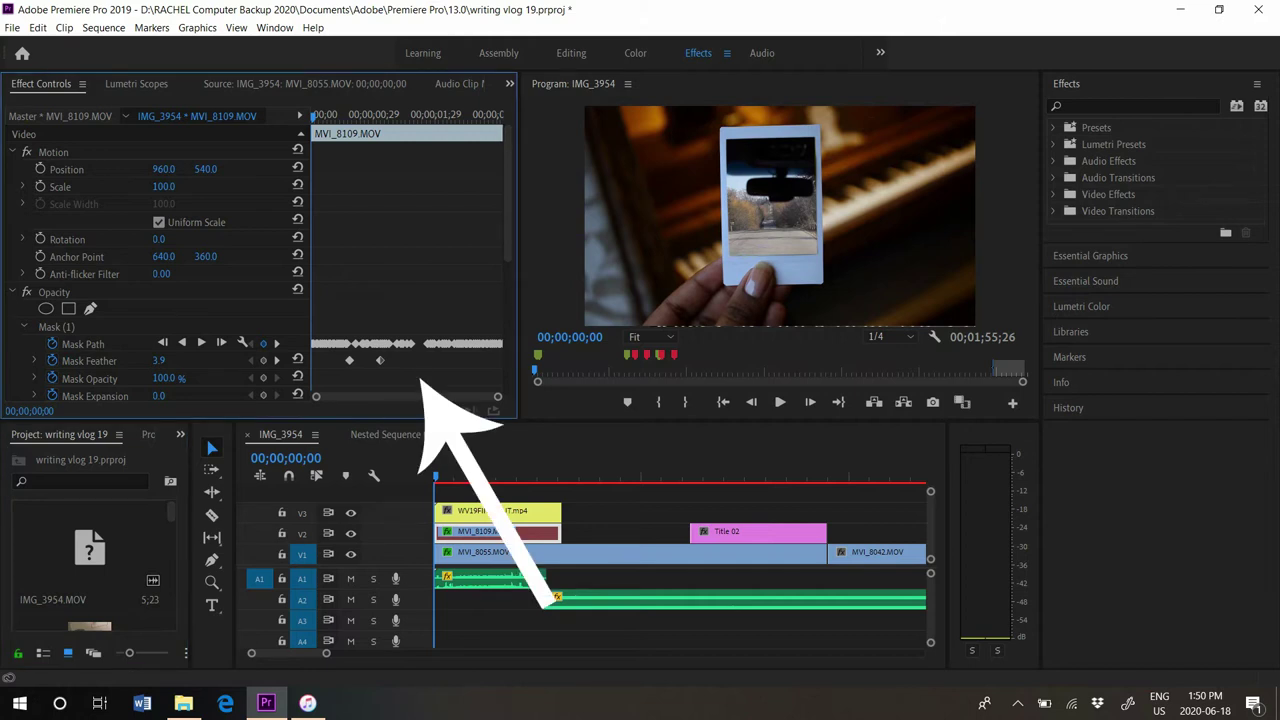
pyautogui.hotkey('shift', '`')
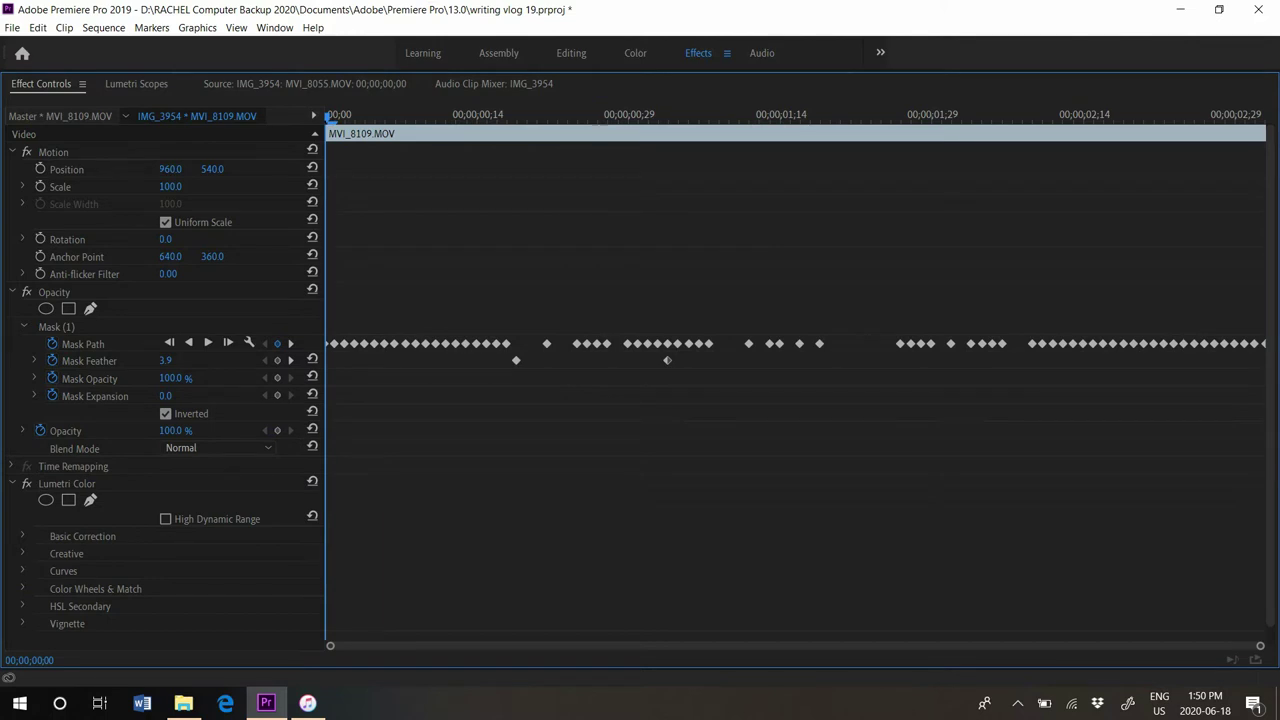
pyautogui.hotkey('shift', '`')
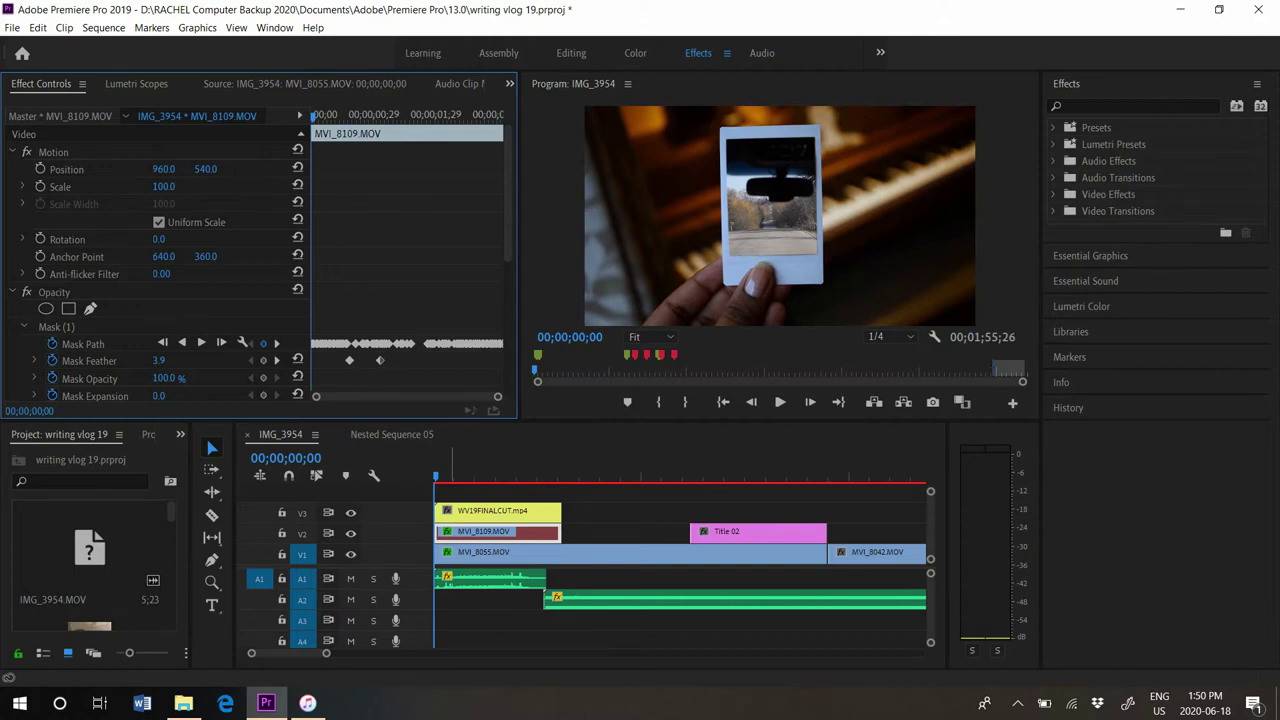
pyautogui.scroll(-2, 160, 260)
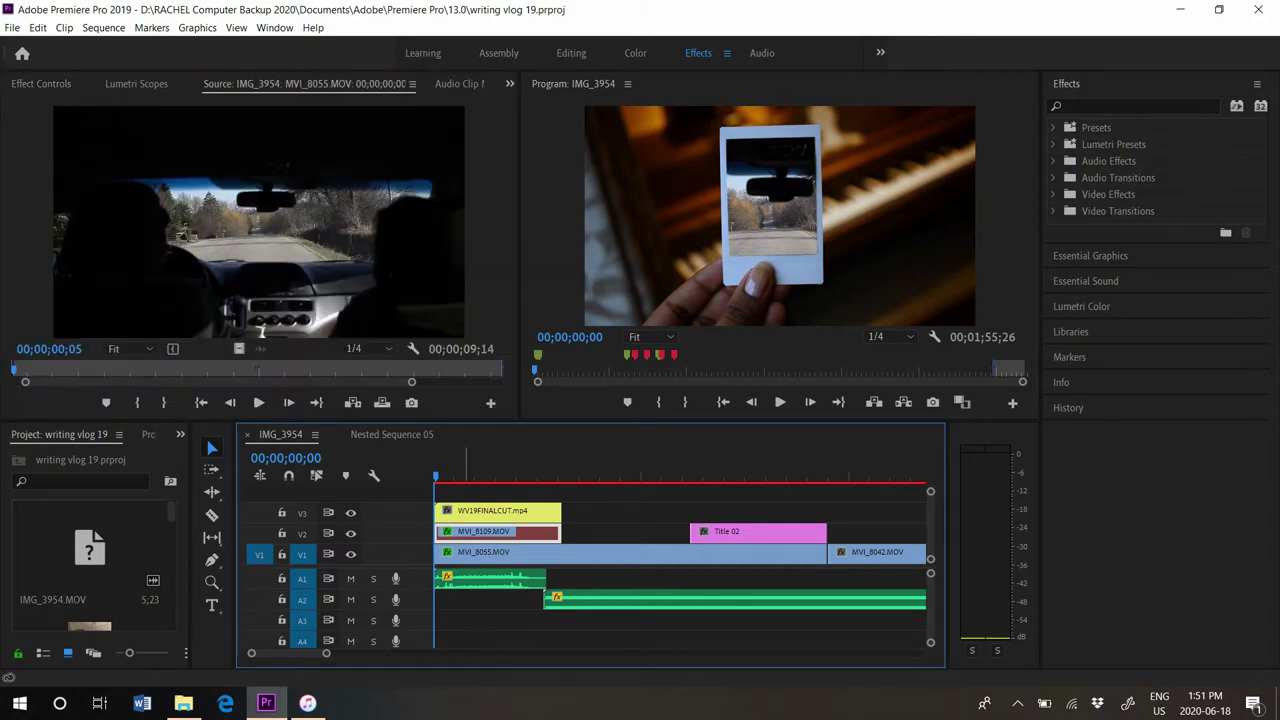
# Play the sequence to 00;00;00;13 and bring up the effect controls of the MVI_8109.MOV clip on V2 again
pyautogui.press('space')
pyautogui.click(509, 83)
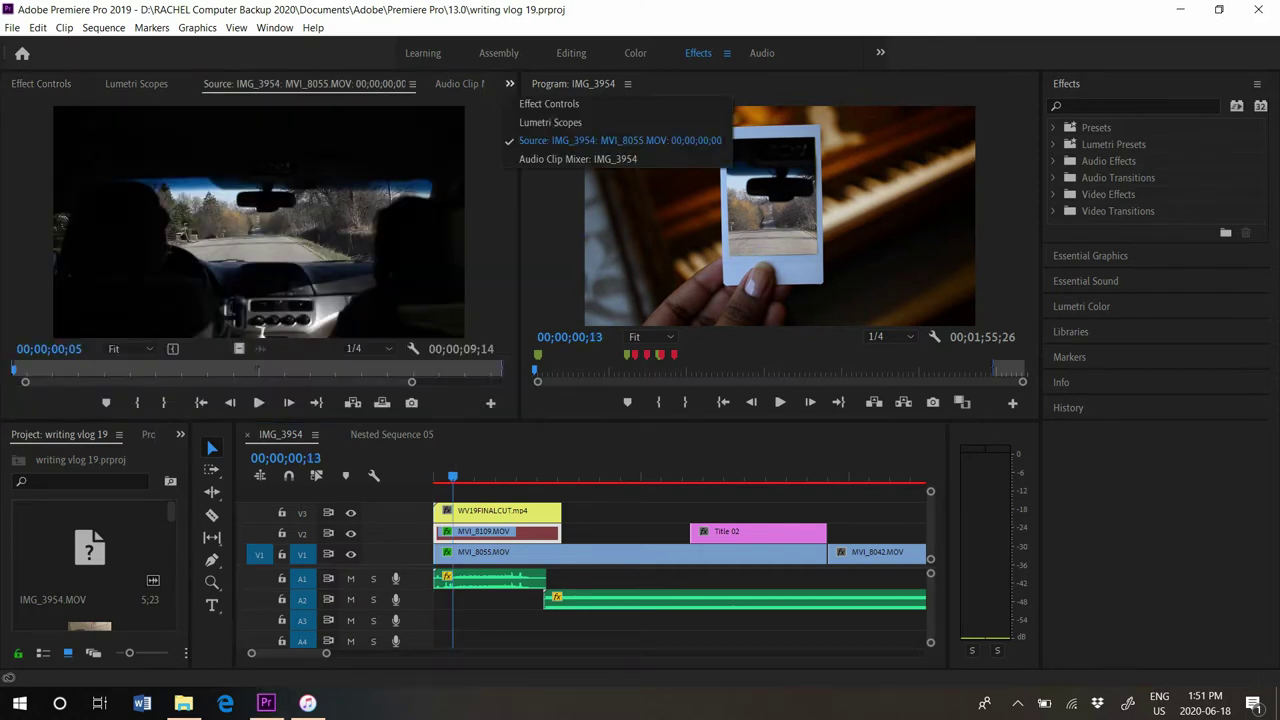
pyautogui.click(545, 103)
pyautogui.click(498, 532)
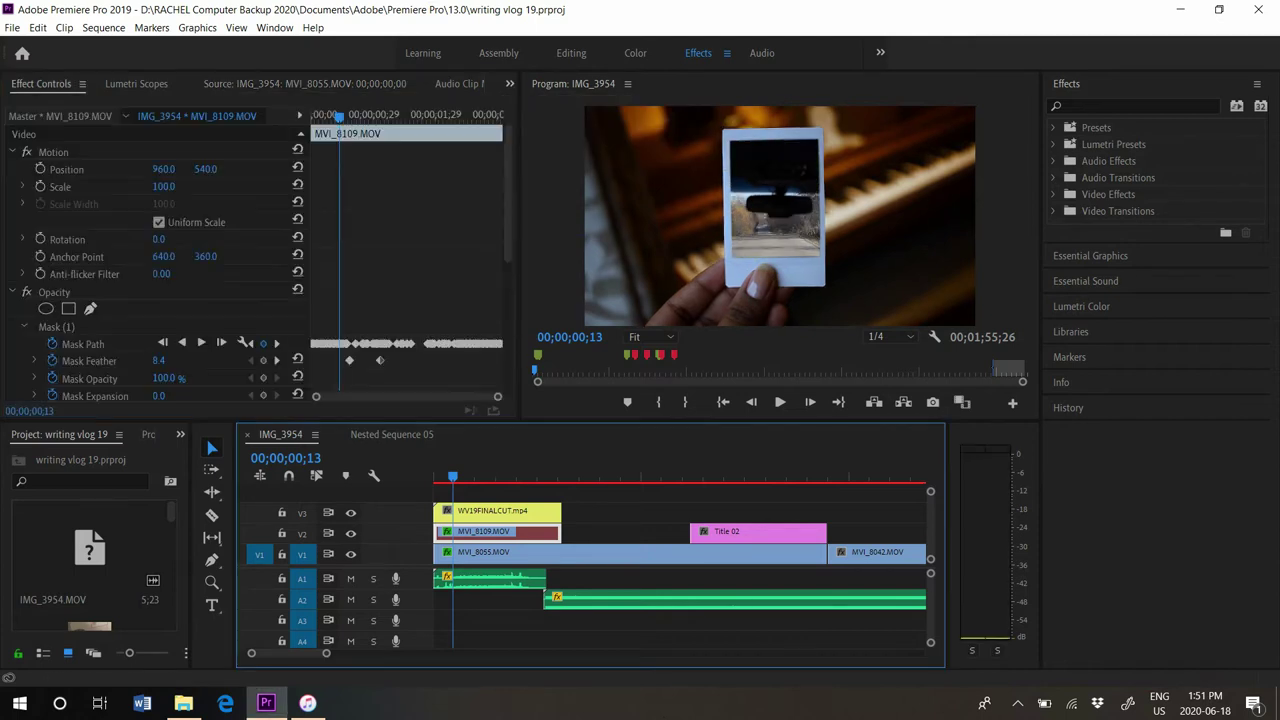
# Examine the polaroid frame at 00;00;00;13 in an enlarged Program monitor, and bring the MVI_8109.MOV mask's settings fully into view
pyautogui.doubleClick(573, 84)
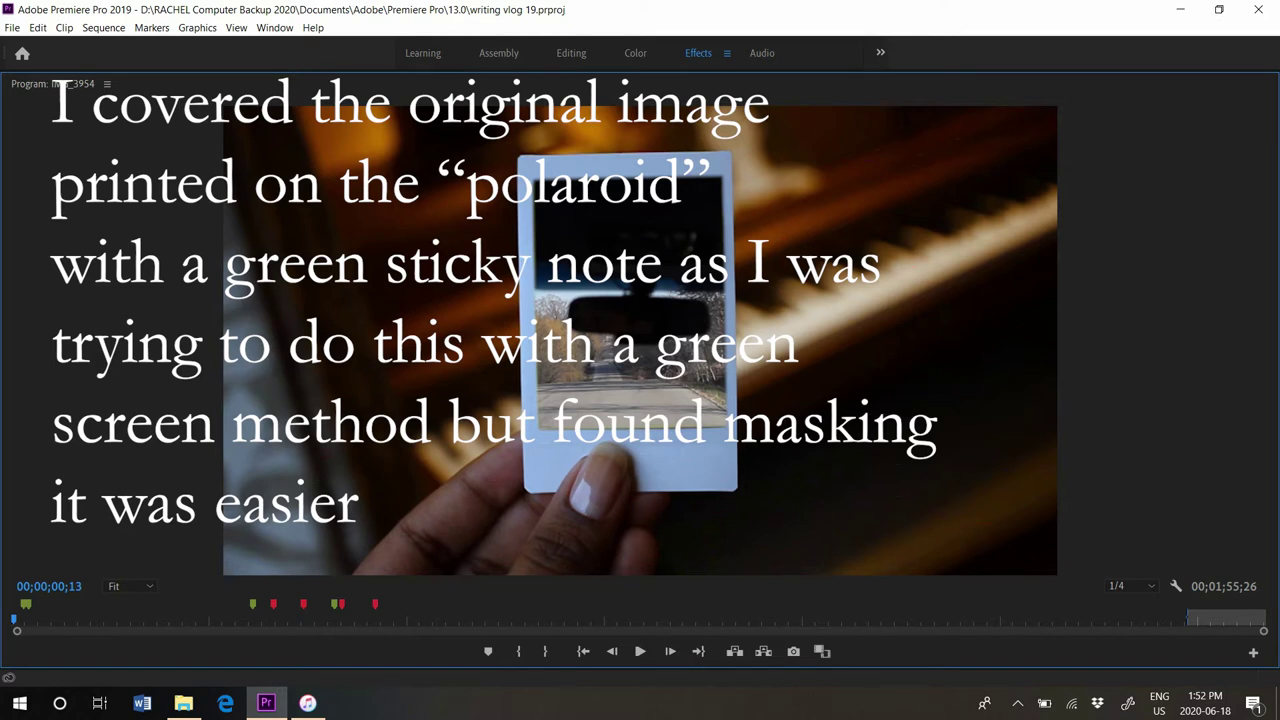
pyautogui.press('`')
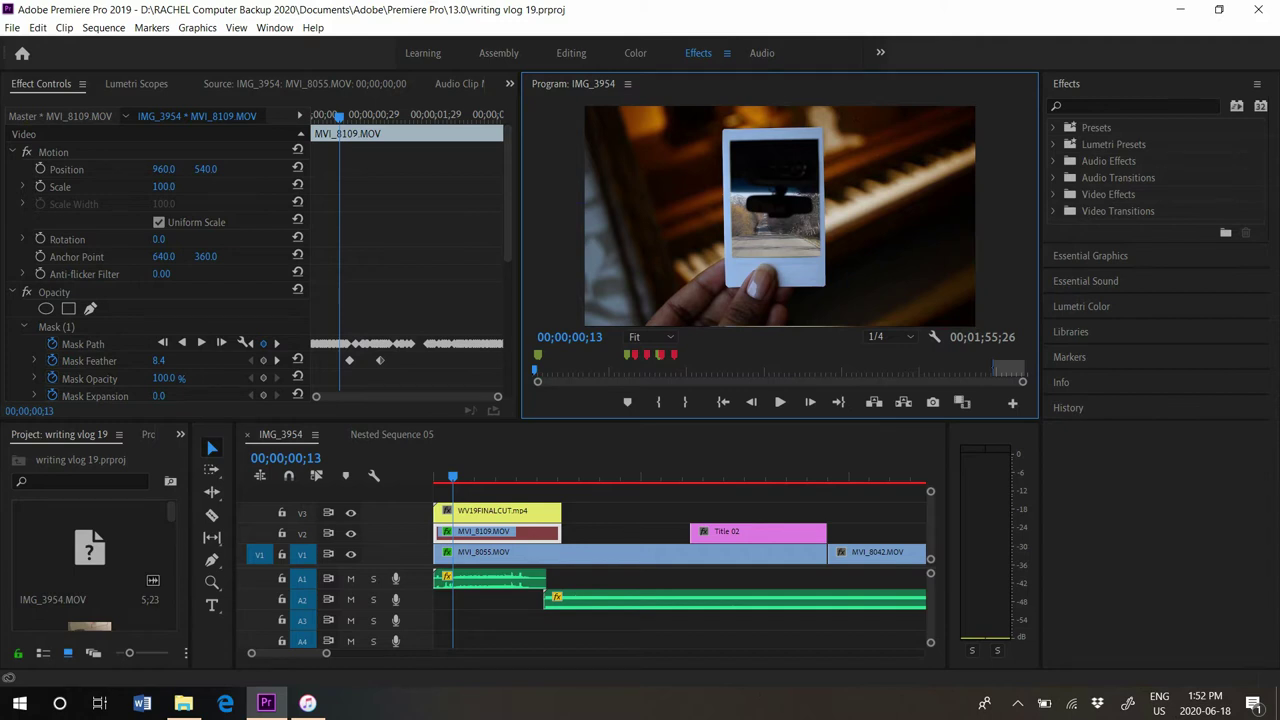
pyautogui.scroll(-1, 160, 260)
pyautogui.scroll(-1, 160, 260)
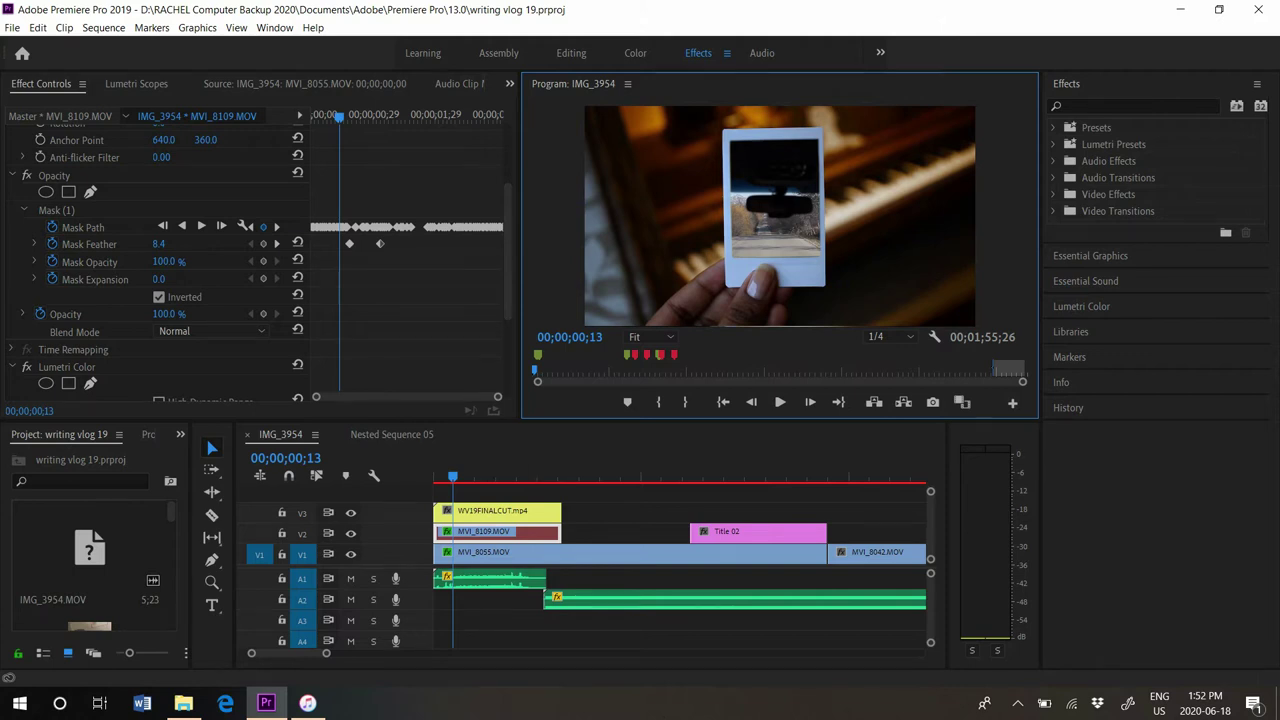
# Advance frame by frame from 00;00;00;27 to 00;00;01;12 to examine how the mask follows the moving polaroid
pyautogui.moveTo(489, 476); pyautogui.dragTo(472, 476)
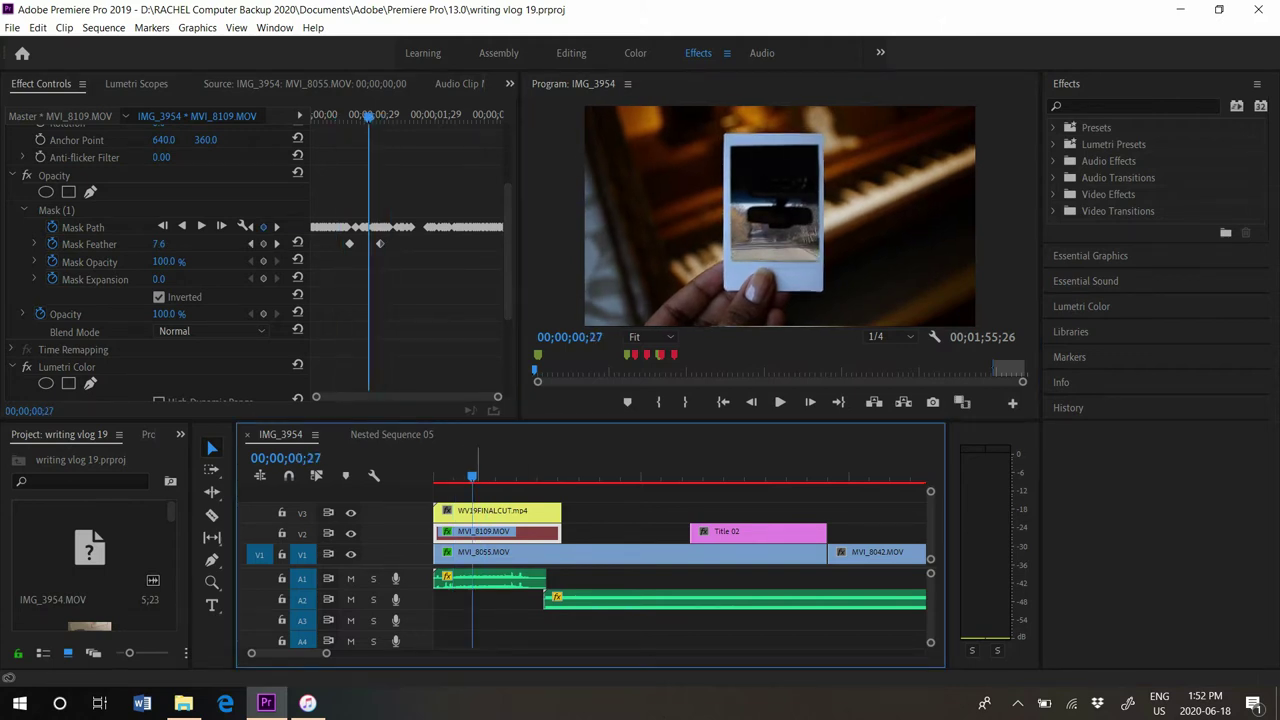
pyautogui.press('Right')
pyautogui.press('Right')
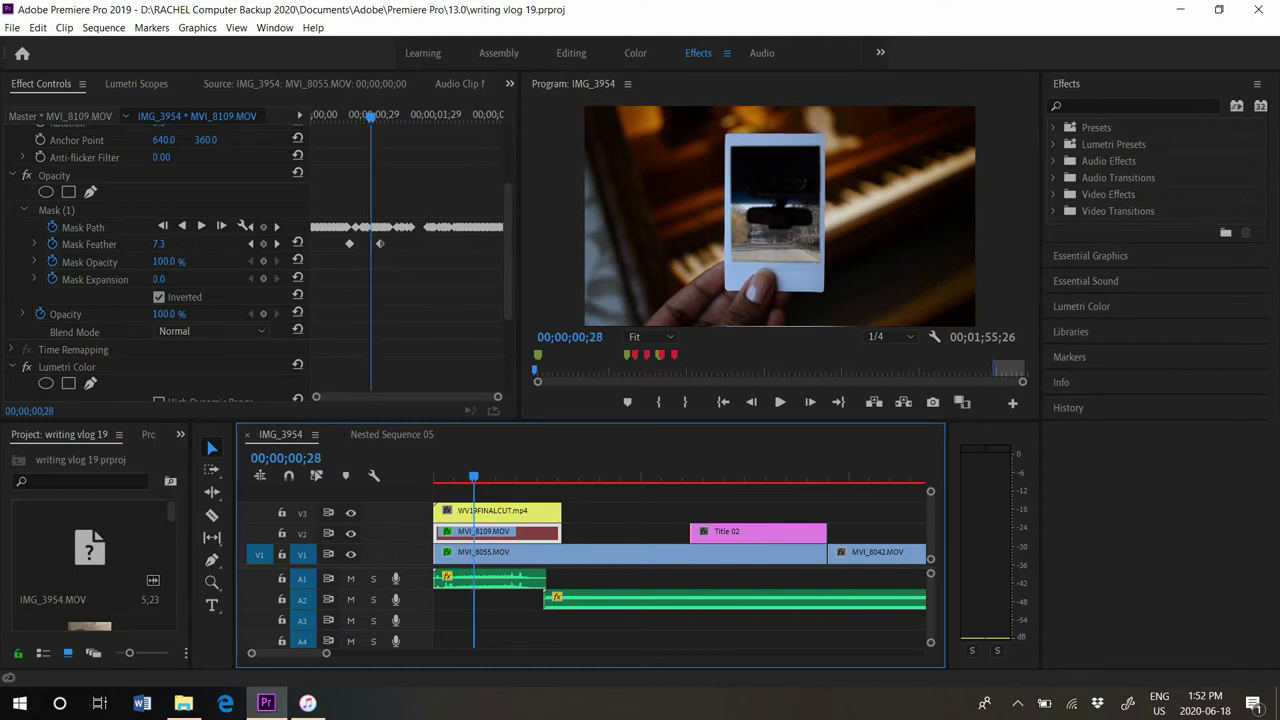
pyautogui.press('Right')
pyautogui.press('Right')
pyautogui.press('Right')
pyautogui.press('Right')
pyautogui.press('Right')
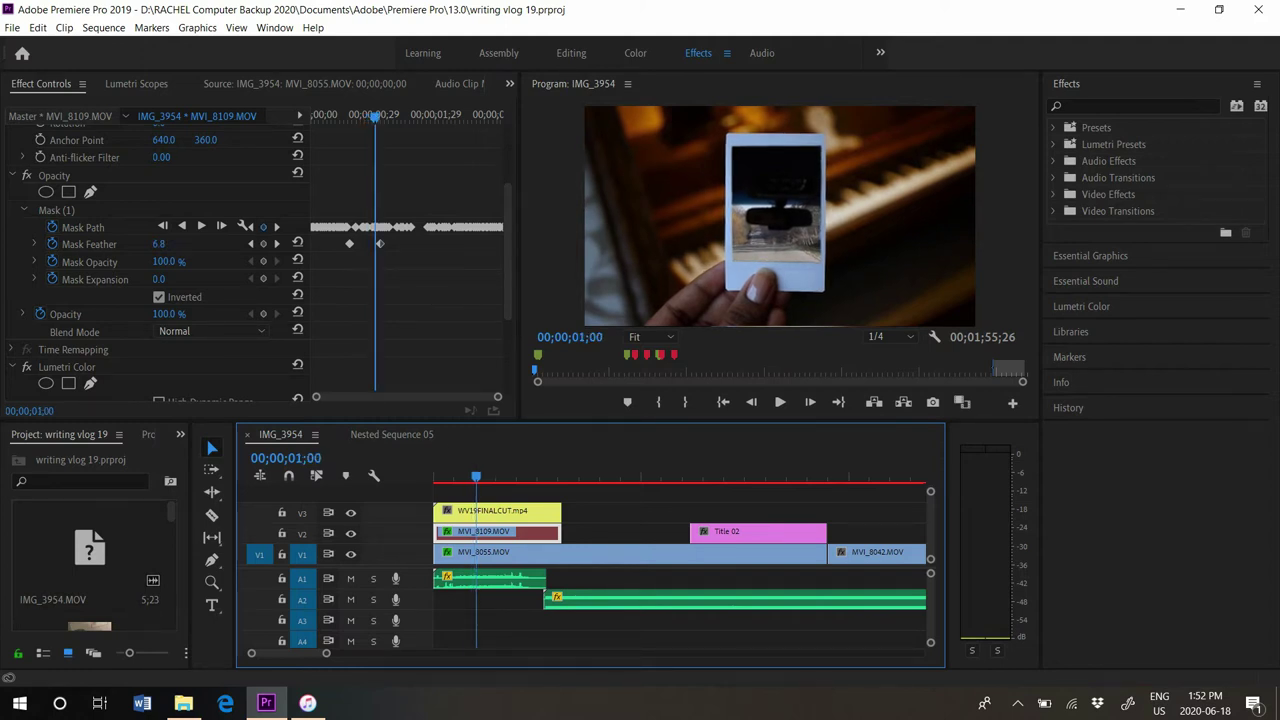
pyautogui.press('Right')
pyautogui.press('Right')
pyautogui.press('Right')
pyautogui.press('Right')
pyautogui.press('Right')
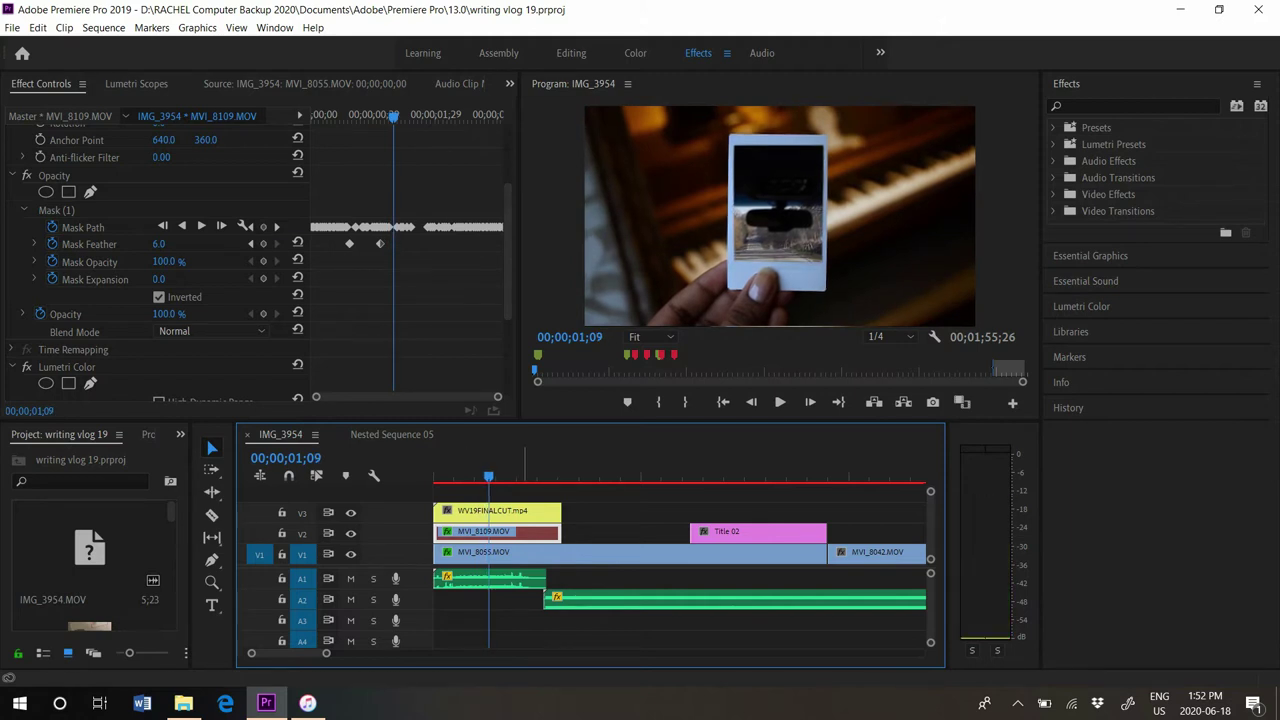
pyautogui.press('Right')
pyautogui.press('Right')
pyautogui.press('Right')
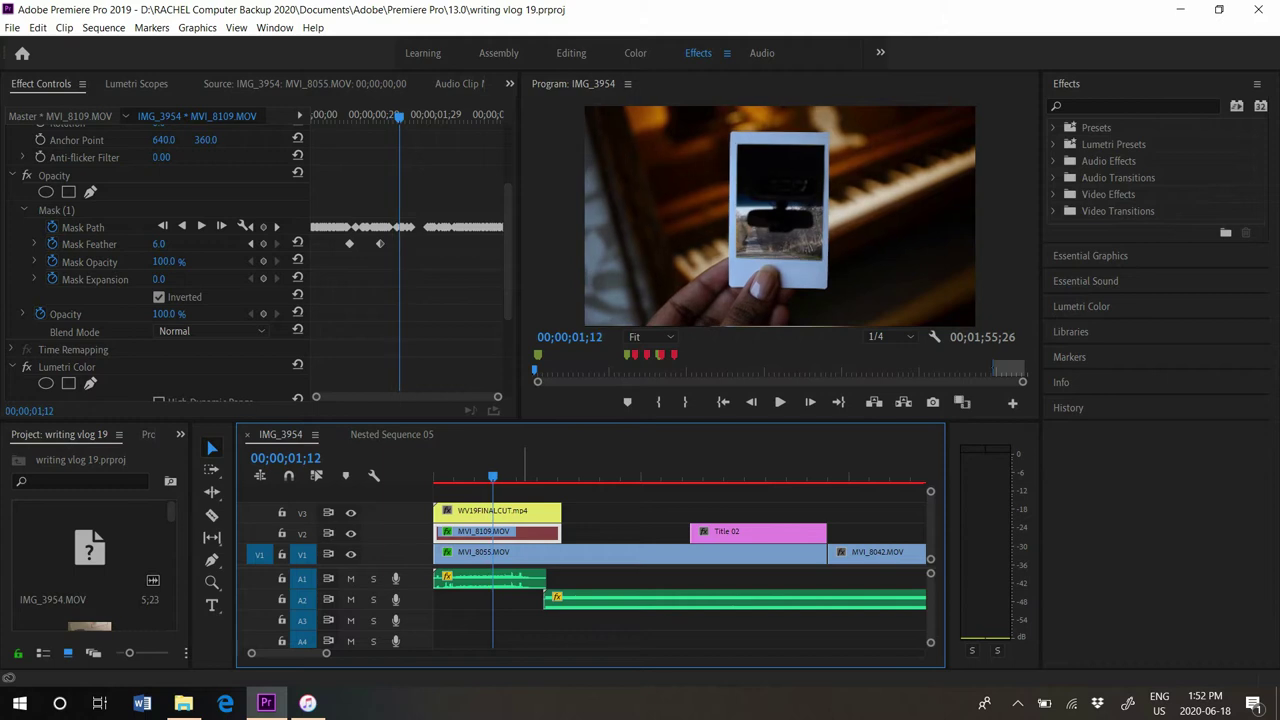
# Play the polaroid intro from the sequence start to 00;00;03;21 in an enlarged Program monitor, and restore the normal layout
pyautogui.moveTo(492, 474); pyautogui.dragTo(434, 474)
pyautogui.press('`')
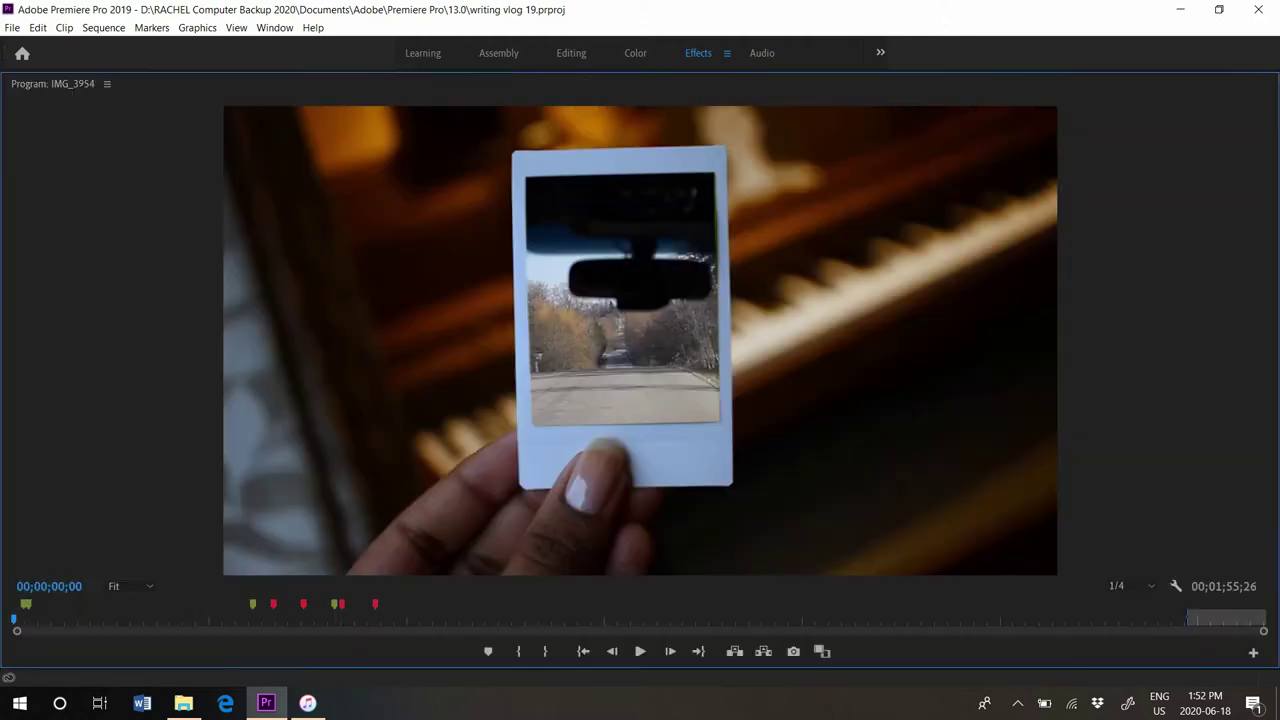
pyautogui.press('space')
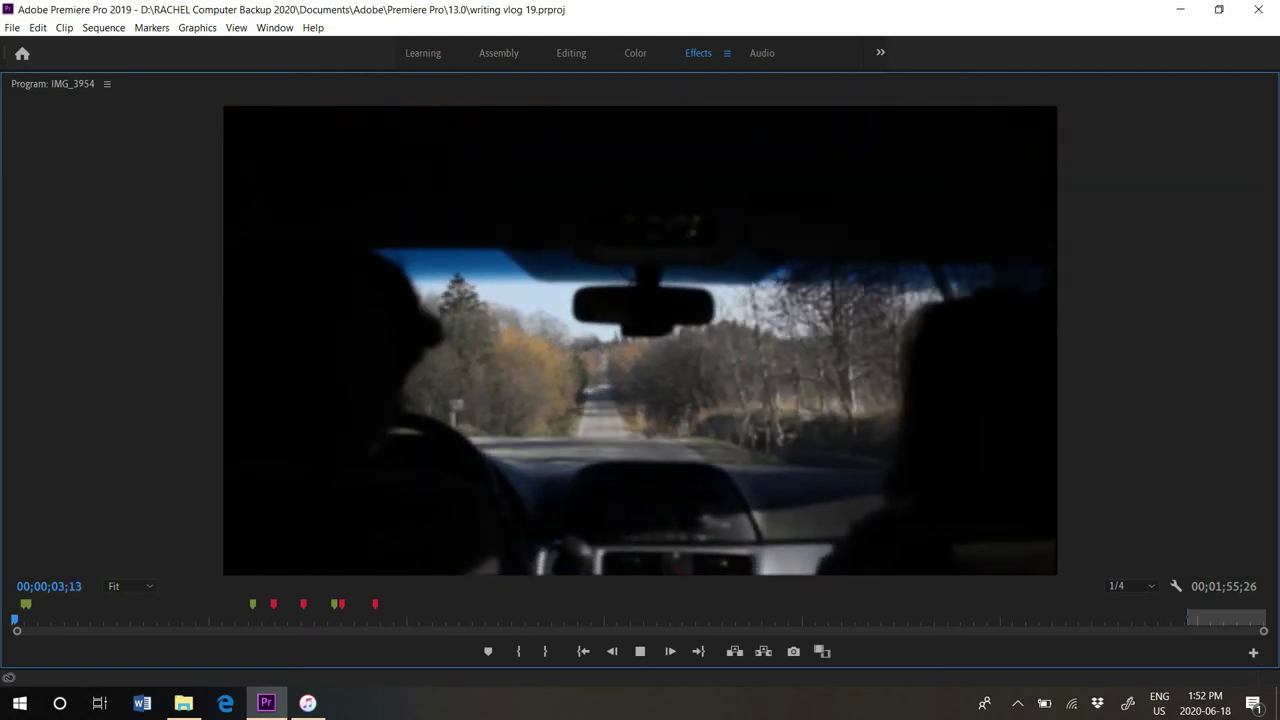
pyautogui.press('space')
pyautogui.press('`')
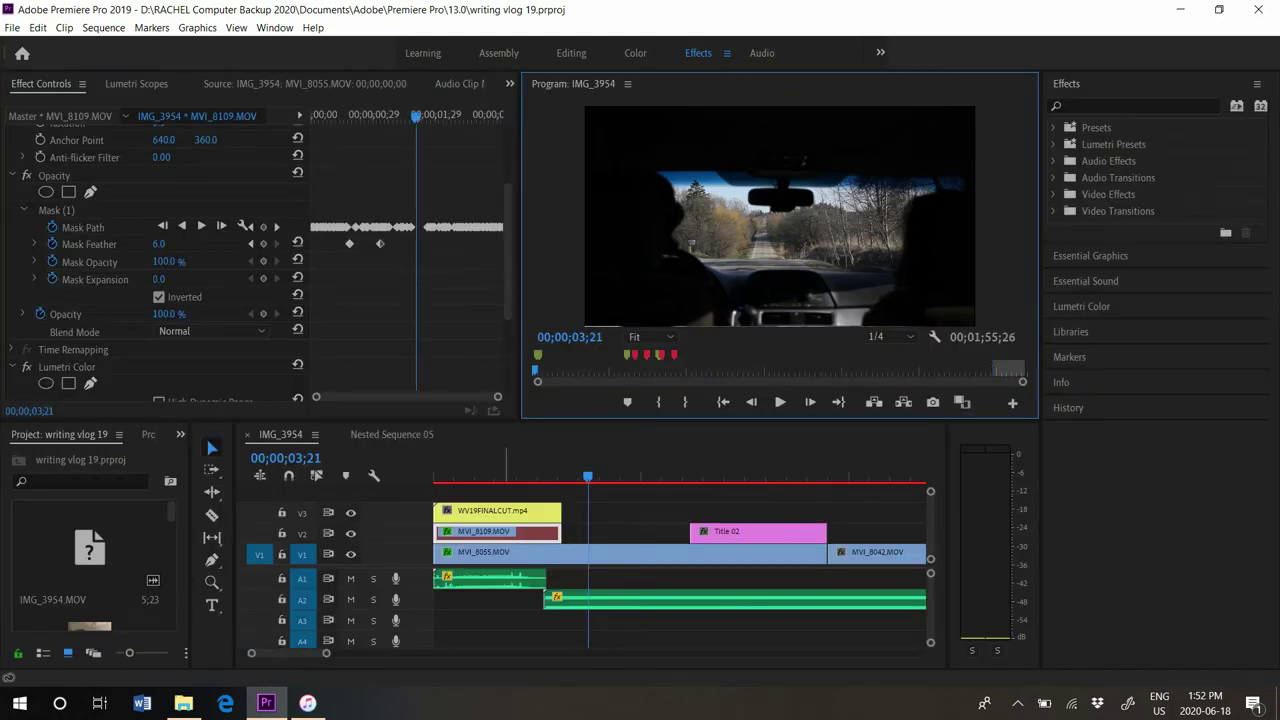
# Open the MVI_8055.MOV clip from V1 in the Source monitor and return the playhead to the sequence start
pyautogui.click(471, 476)
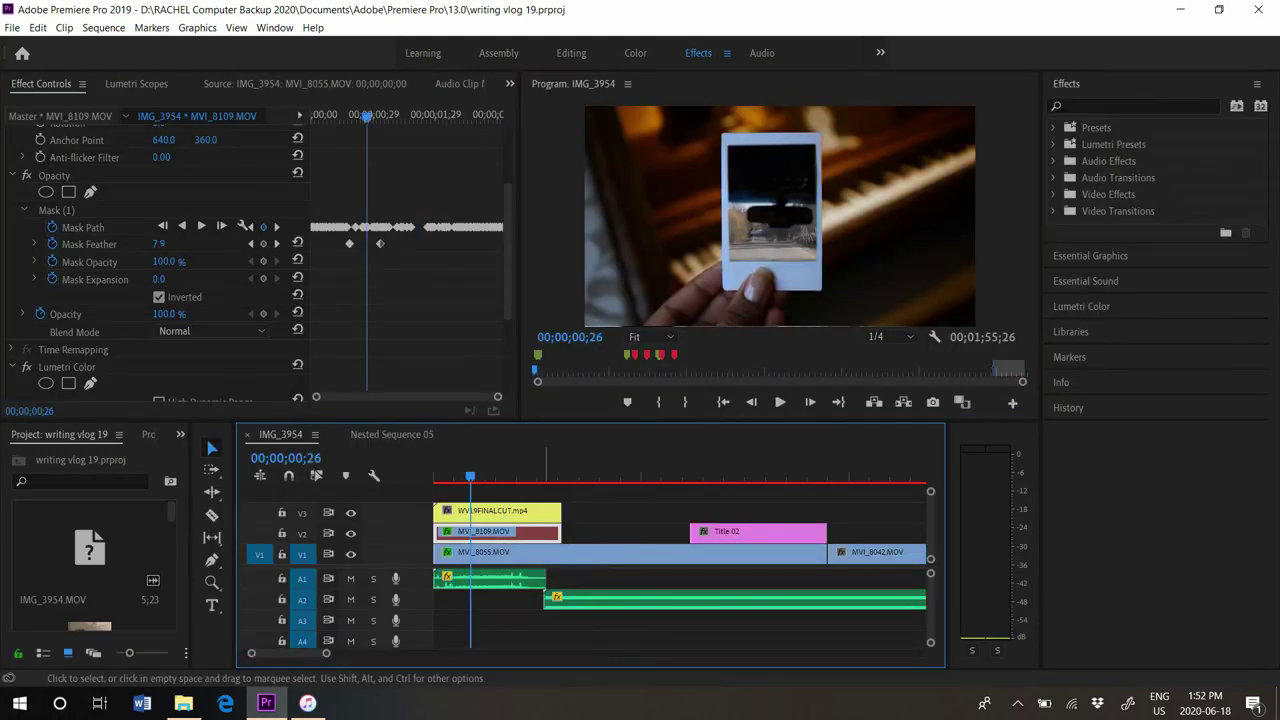
pyautogui.doubleClick(547, 553)
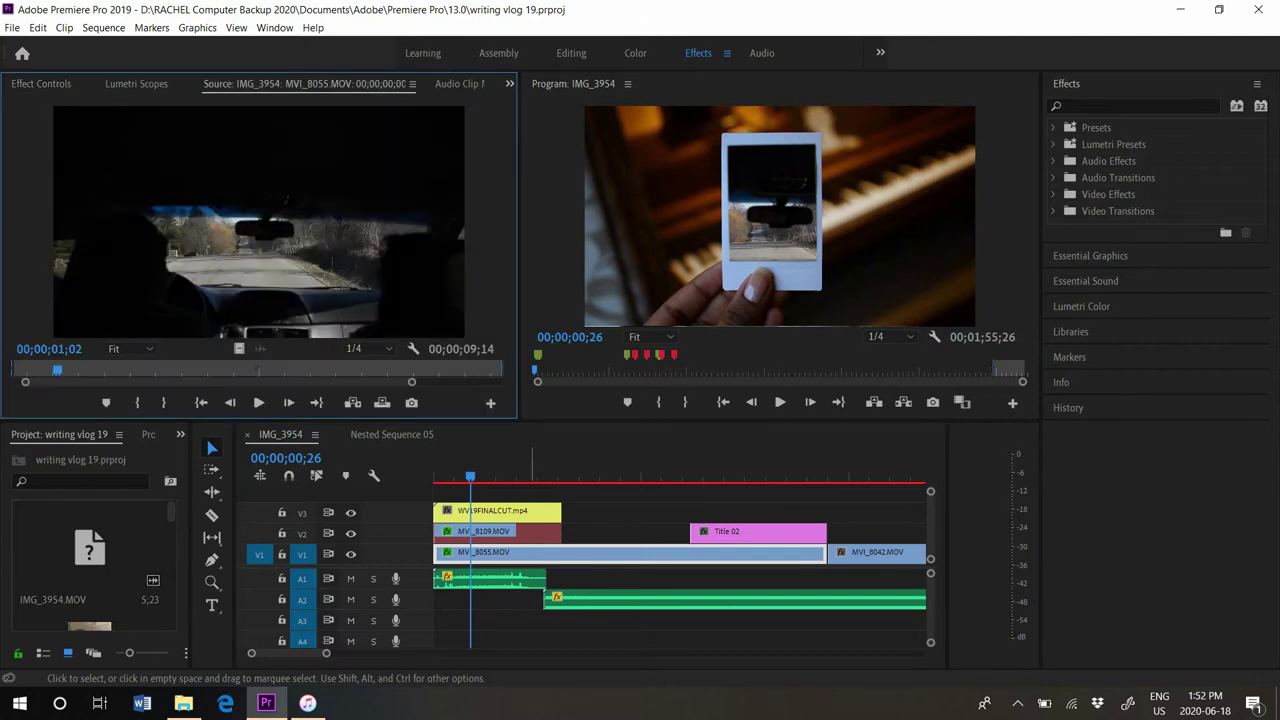
pyautogui.click(453, 476)
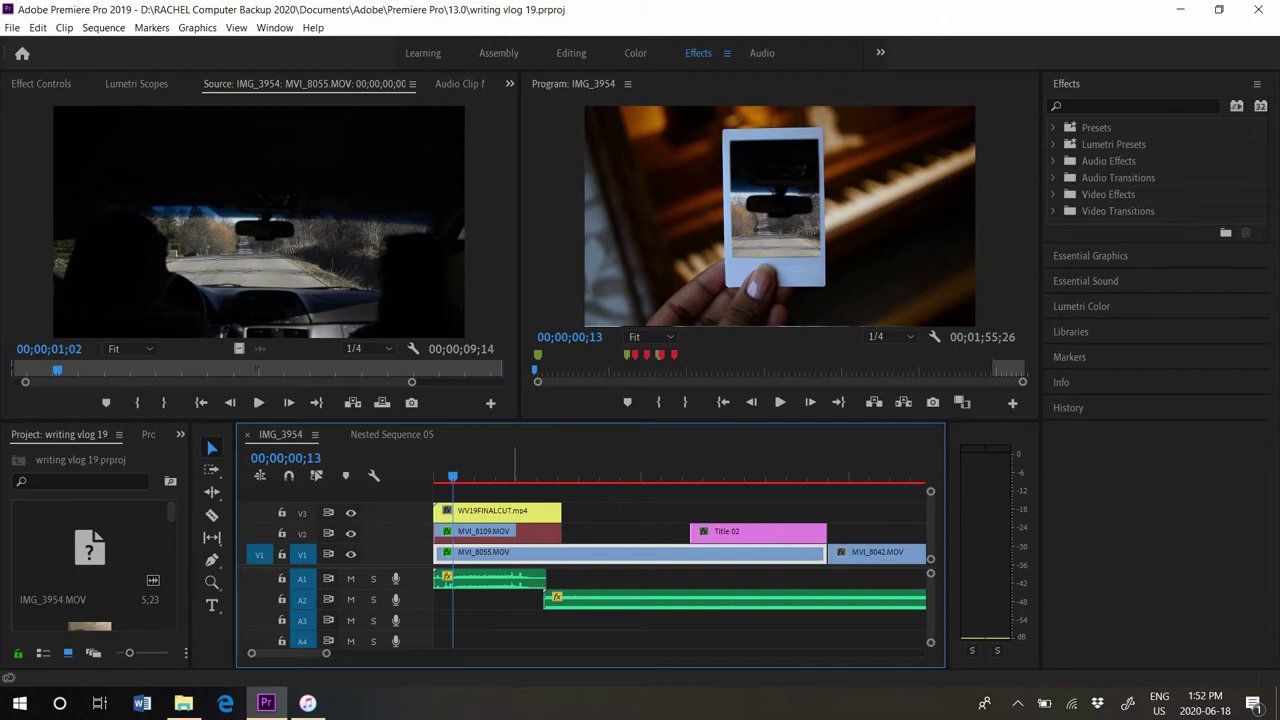
pyautogui.moveTo(456, 477); pyautogui.dragTo(434, 477)
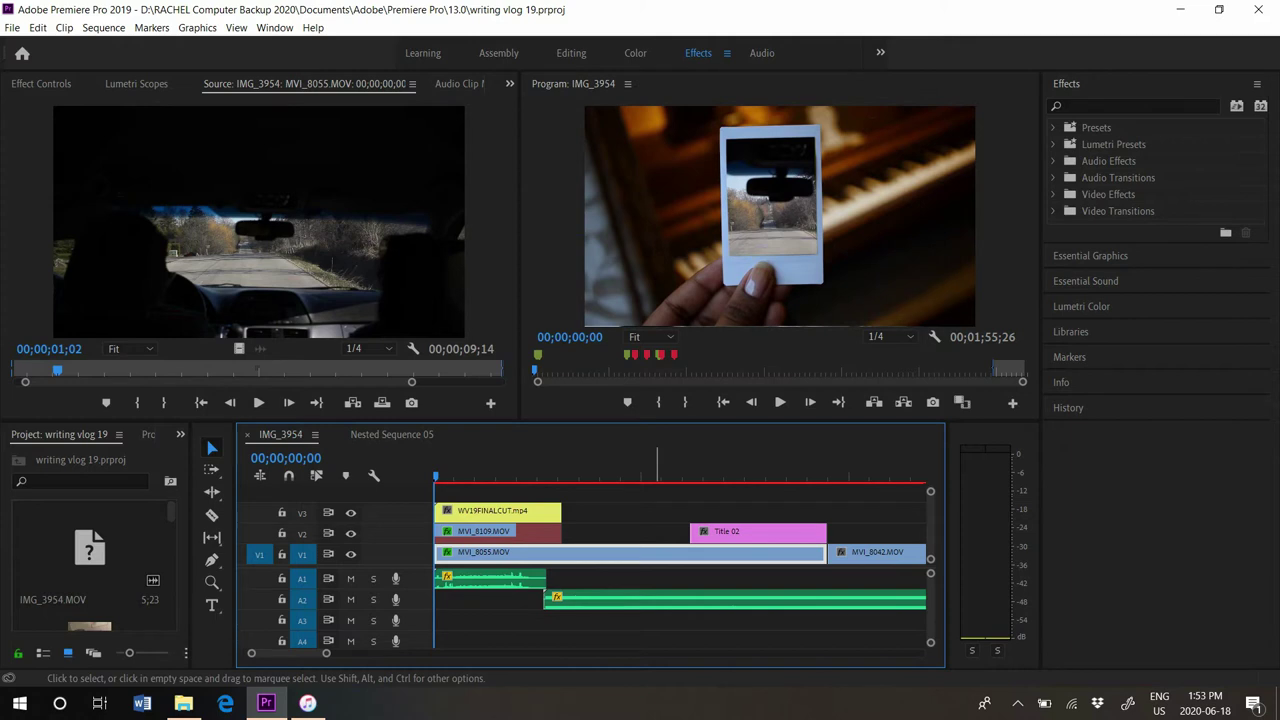
# Select the WV19FINALCUT.mp4 clip on V3 and show its effect controls
pyautogui.doubleClick(543, 511)
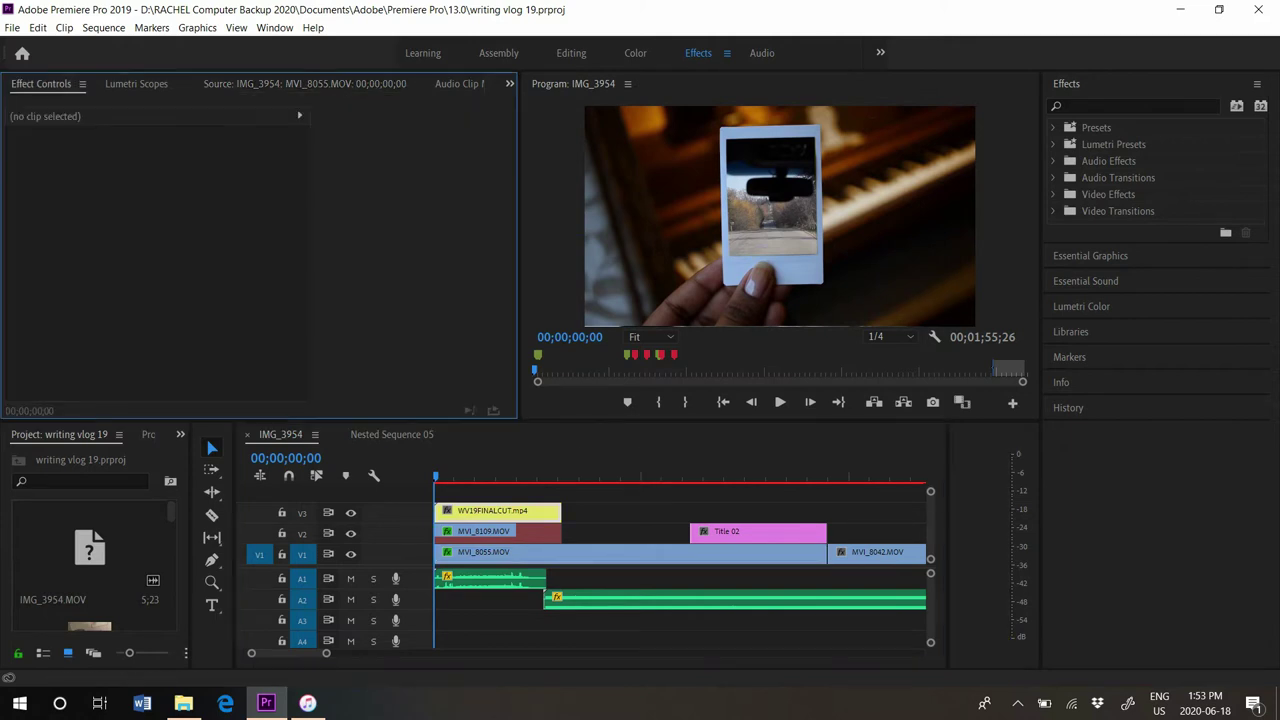
pyautogui.click(482, 511)
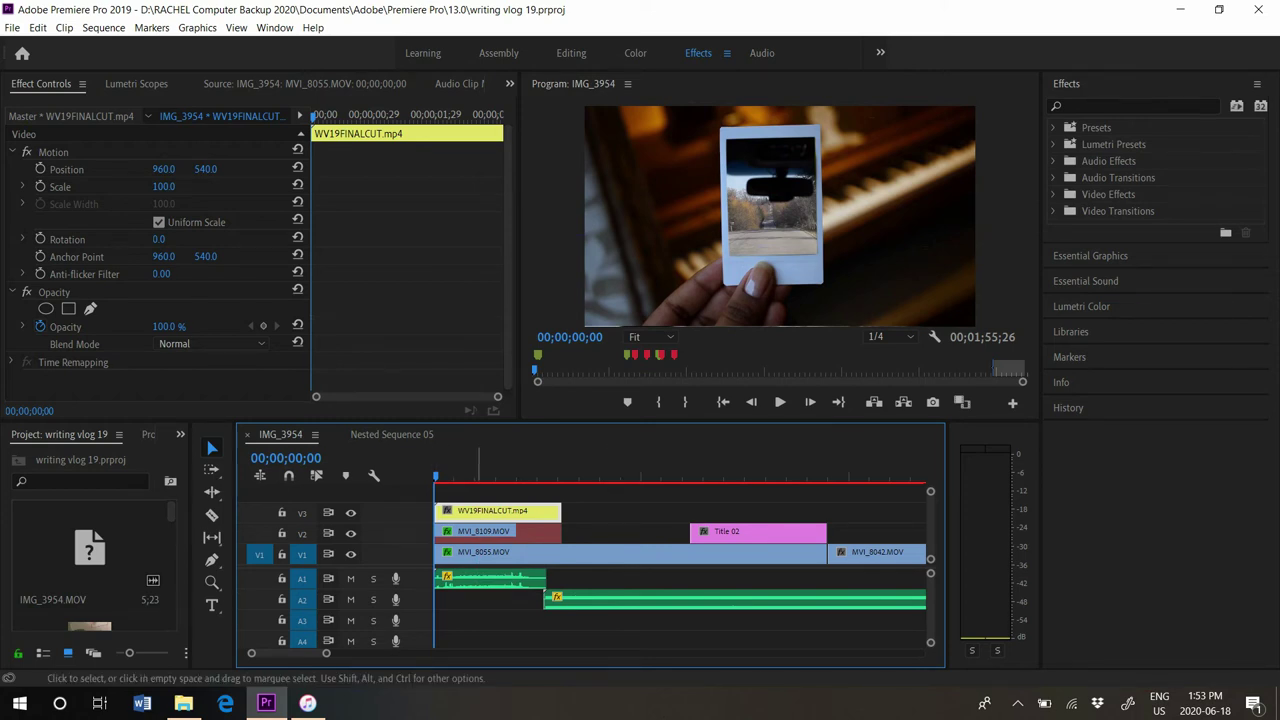
# Try moving the WV19FINALCUT.mp4 clip down to V2 over MVI_8109.MOV in an enlarged timeline, and undo the move
pyautogui.press('`')
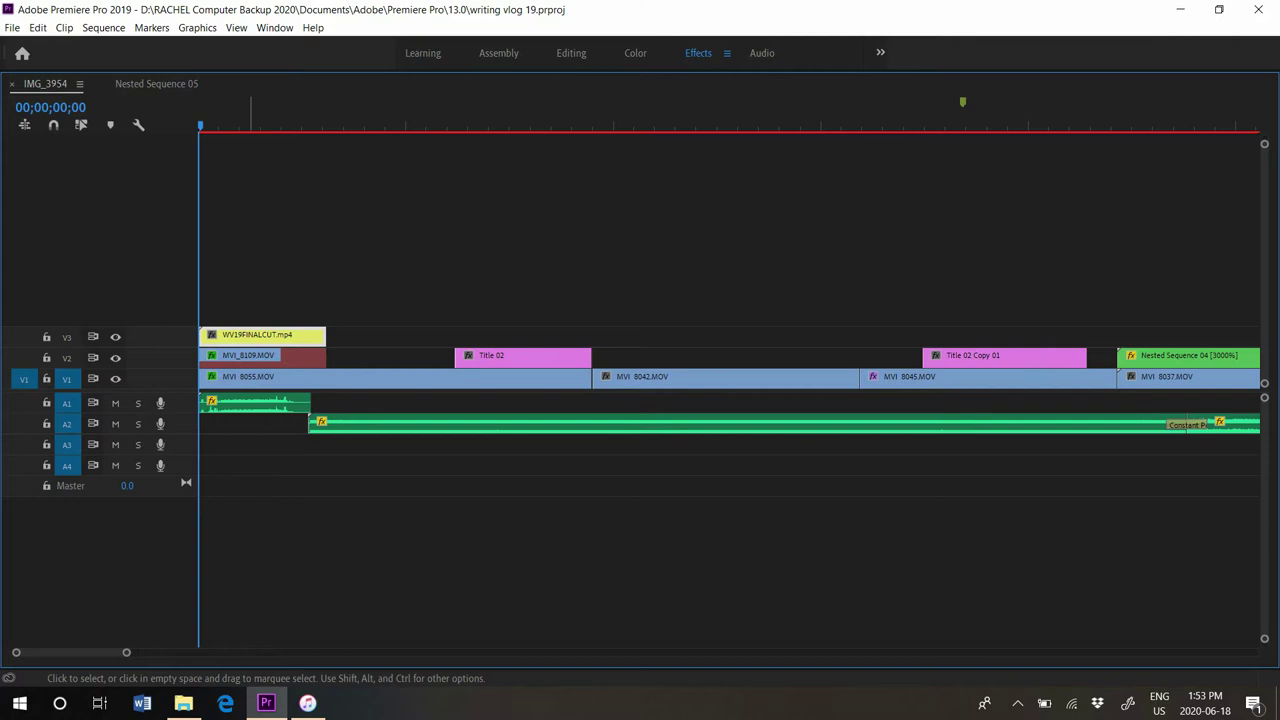
pyautogui.moveTo(251, 338); pyautogui.dragTo(251, 357)
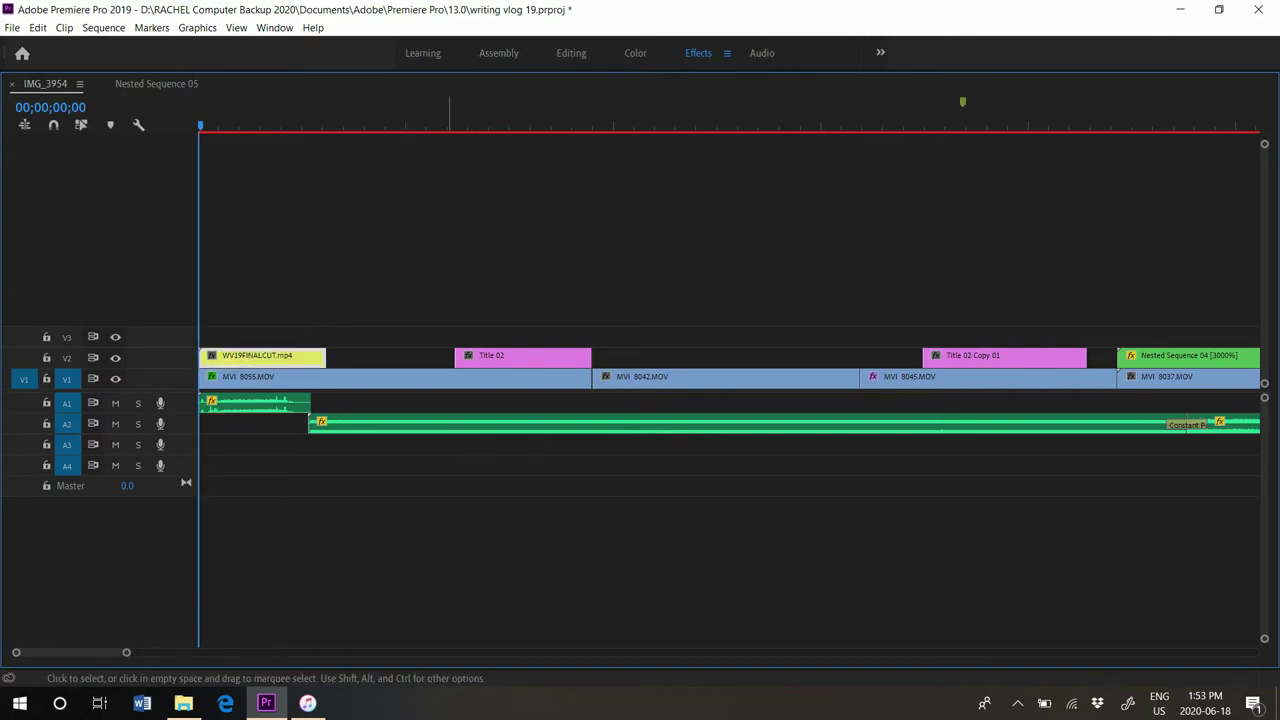
pyautogui.hotkey('ctrl', 'z')
pyautogui.press('`')
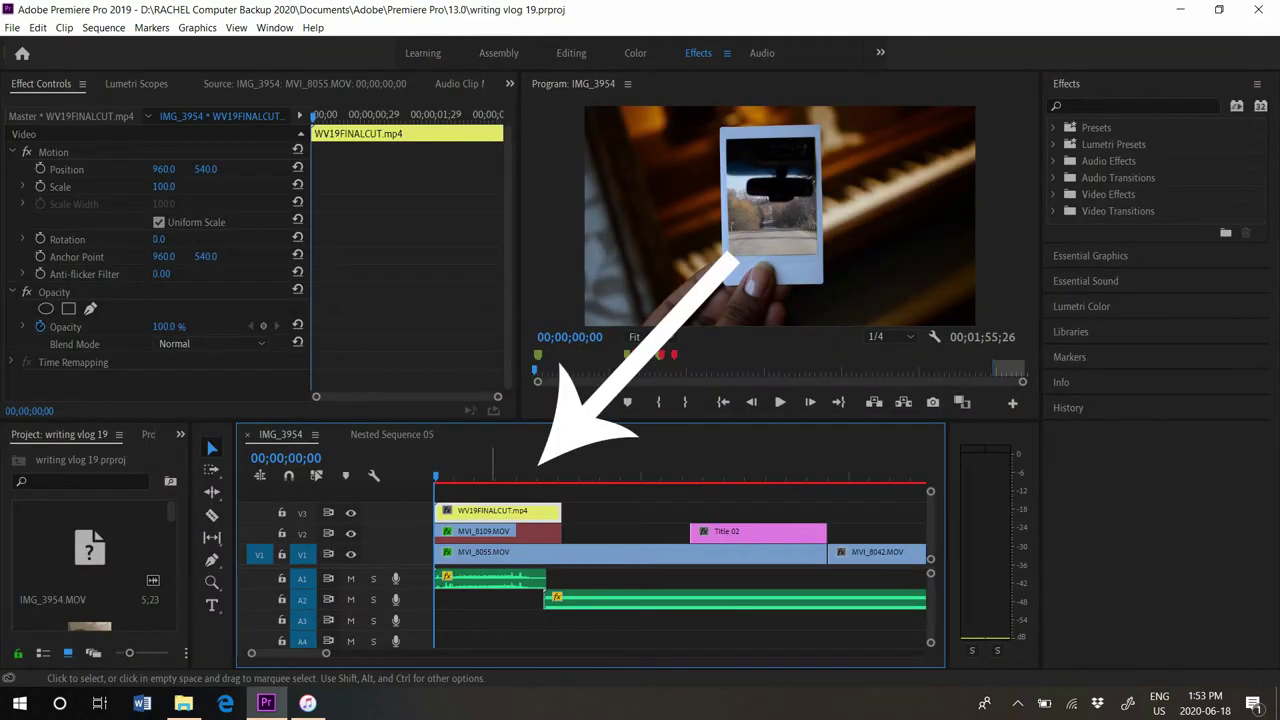
# Select the polaroid clips on V2 and V3, and play the MVI_8055.MOV clip from V1 in the Source monitor to 00;00;02;25
pyautogui.keyDown('shift'); pyautogui.click(499, 532); pyautogui.keyUp('shift')
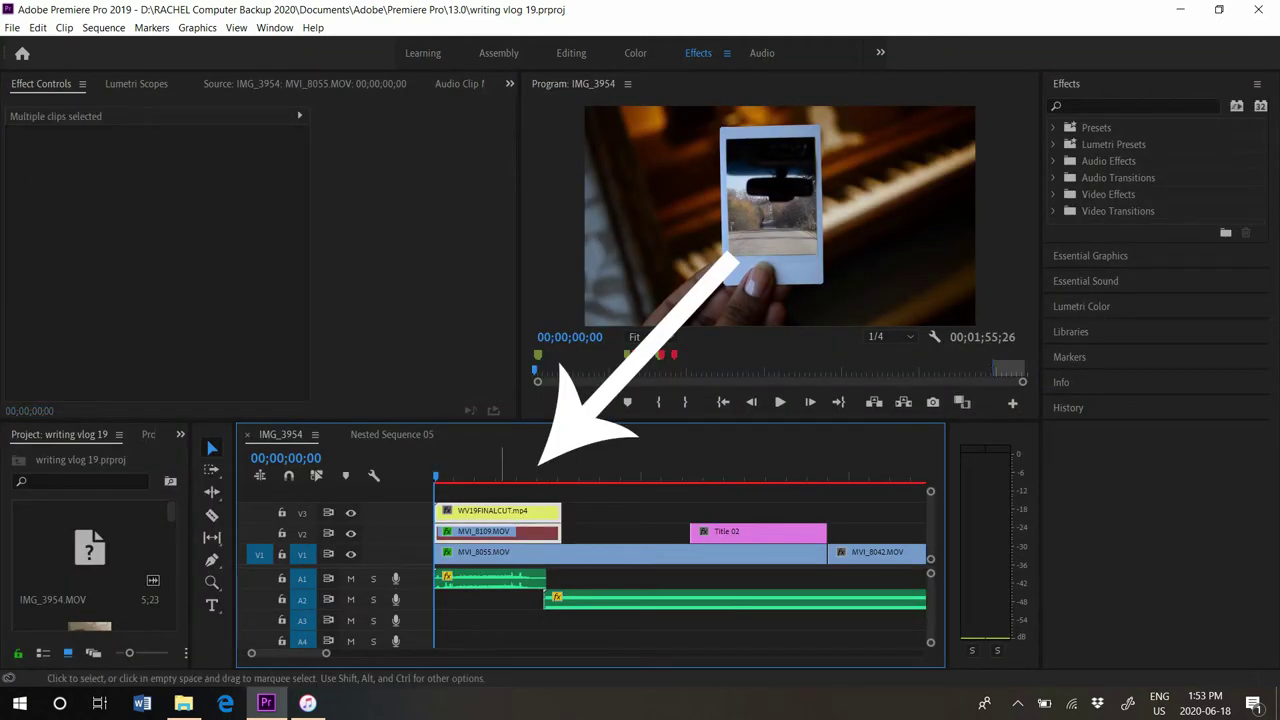
pyautogui.click(507, 553)
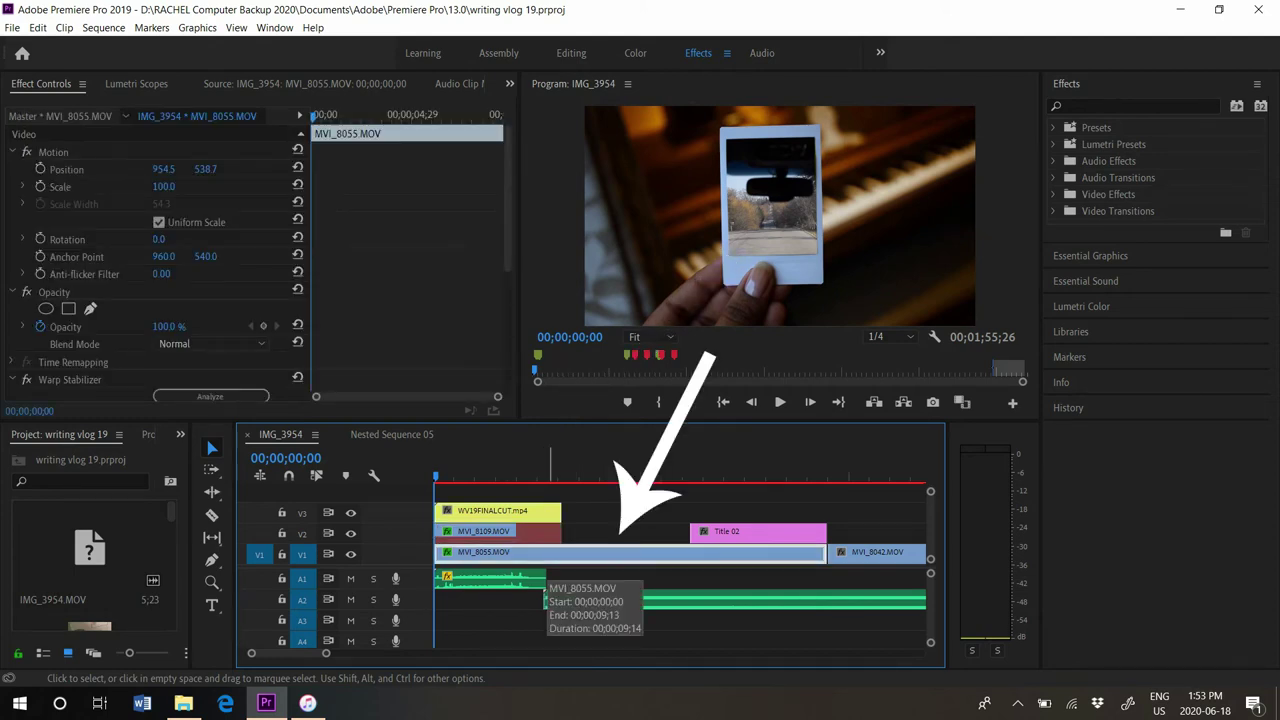
pyautogui.doubleClick(550, 553)
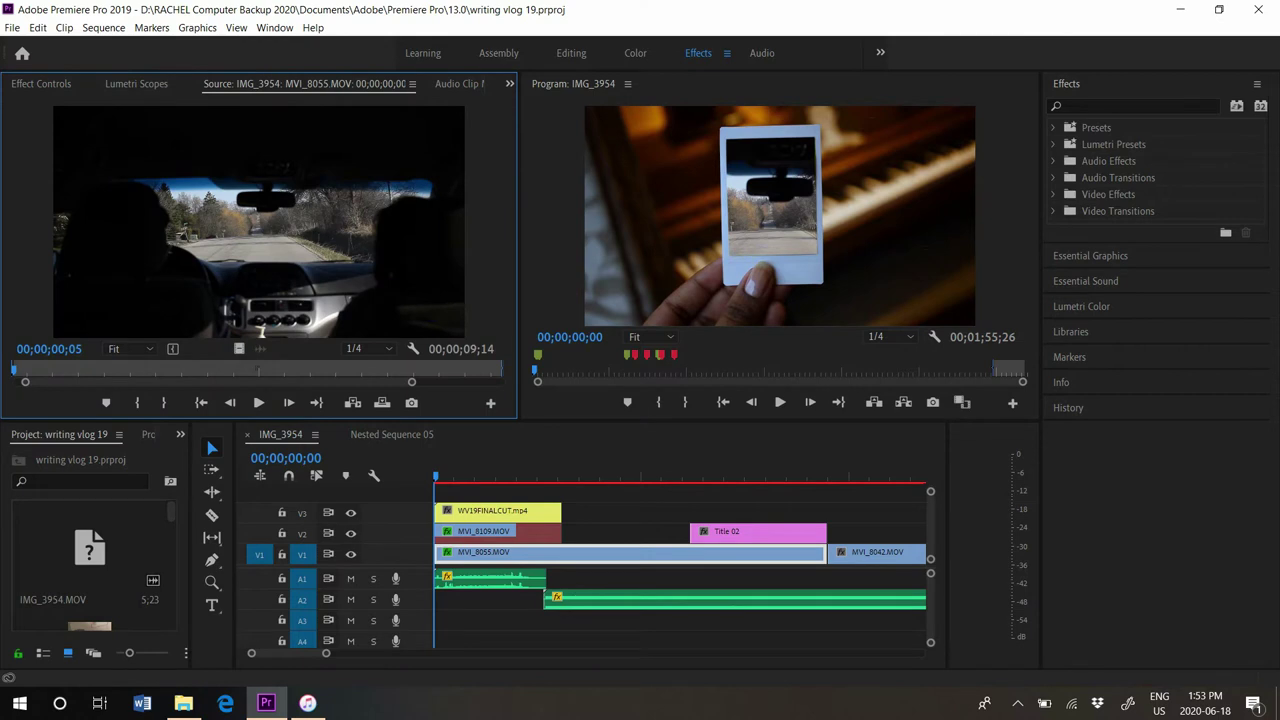
pyautogui.press('space')
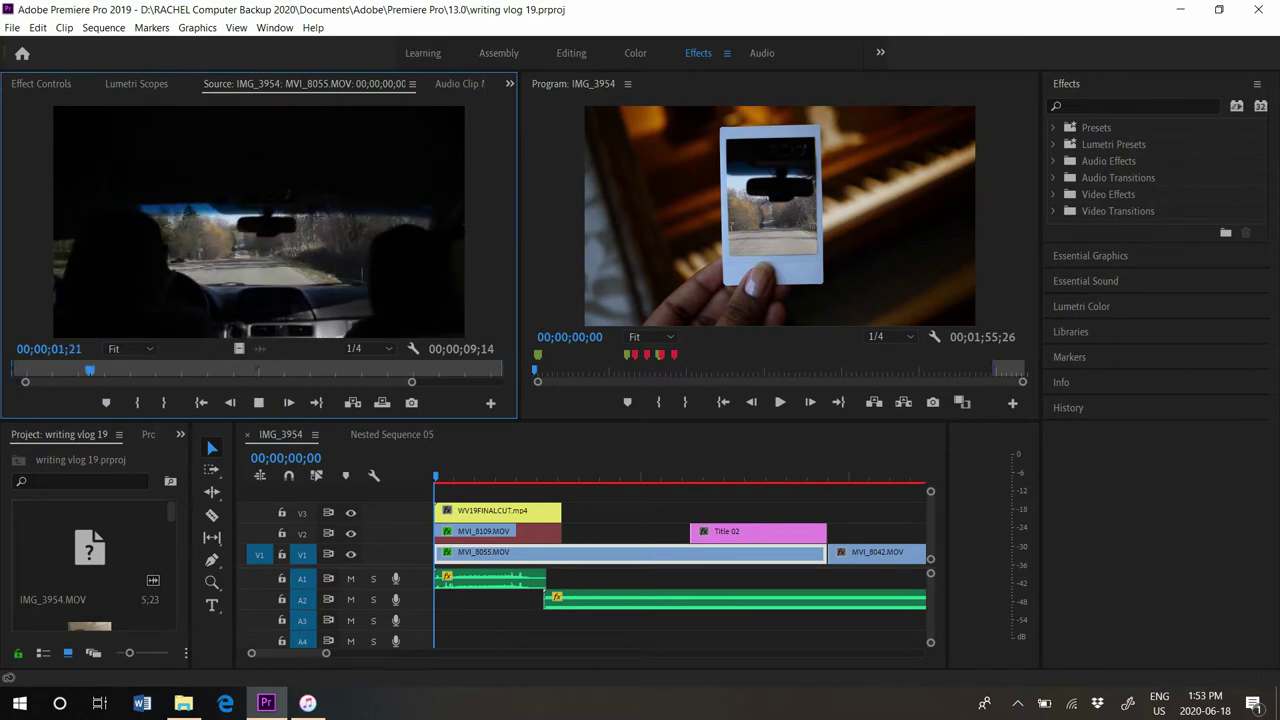
pyautogui.press('space')
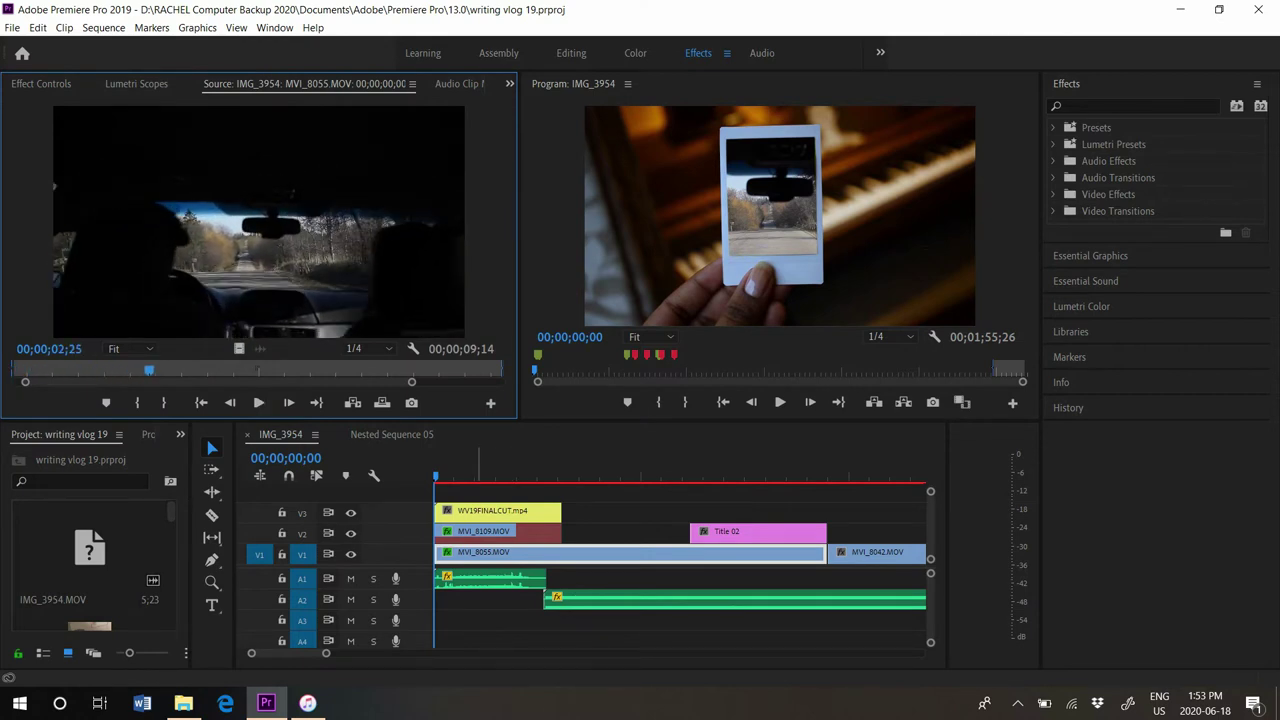
# Open the polaroid foley audio clip from A1 in the Source monitor, play the sequence to 00;00;02;11, and return to the start
pyautogui.doubleClick(475, 579)
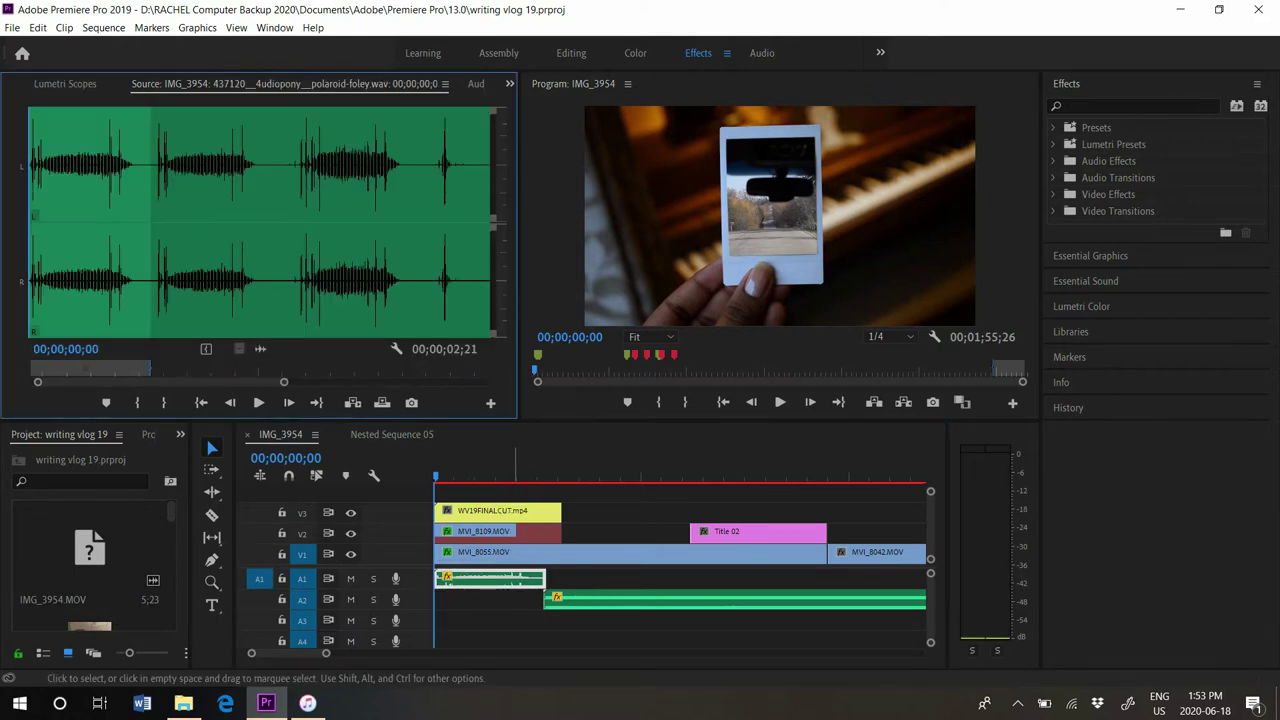
pyautogui.moveTo(473, 475); pyautogui.dragTo(374, 476)
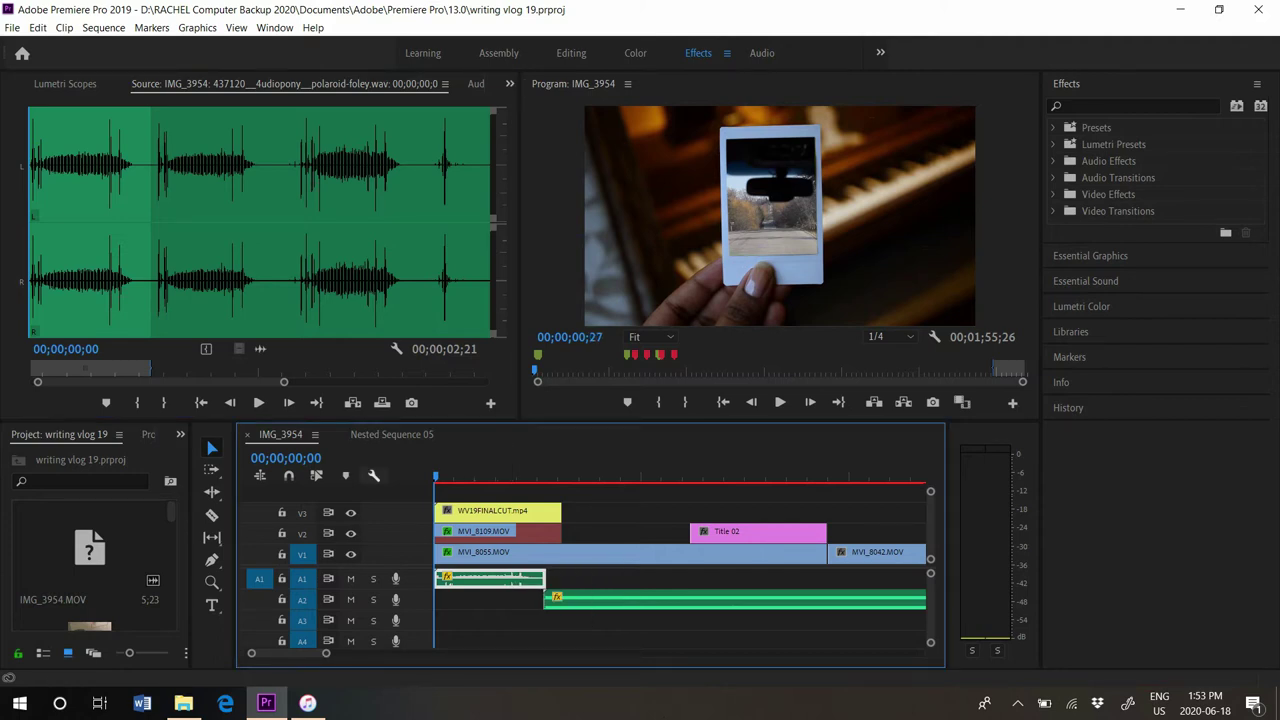
pyautogui.press('space')
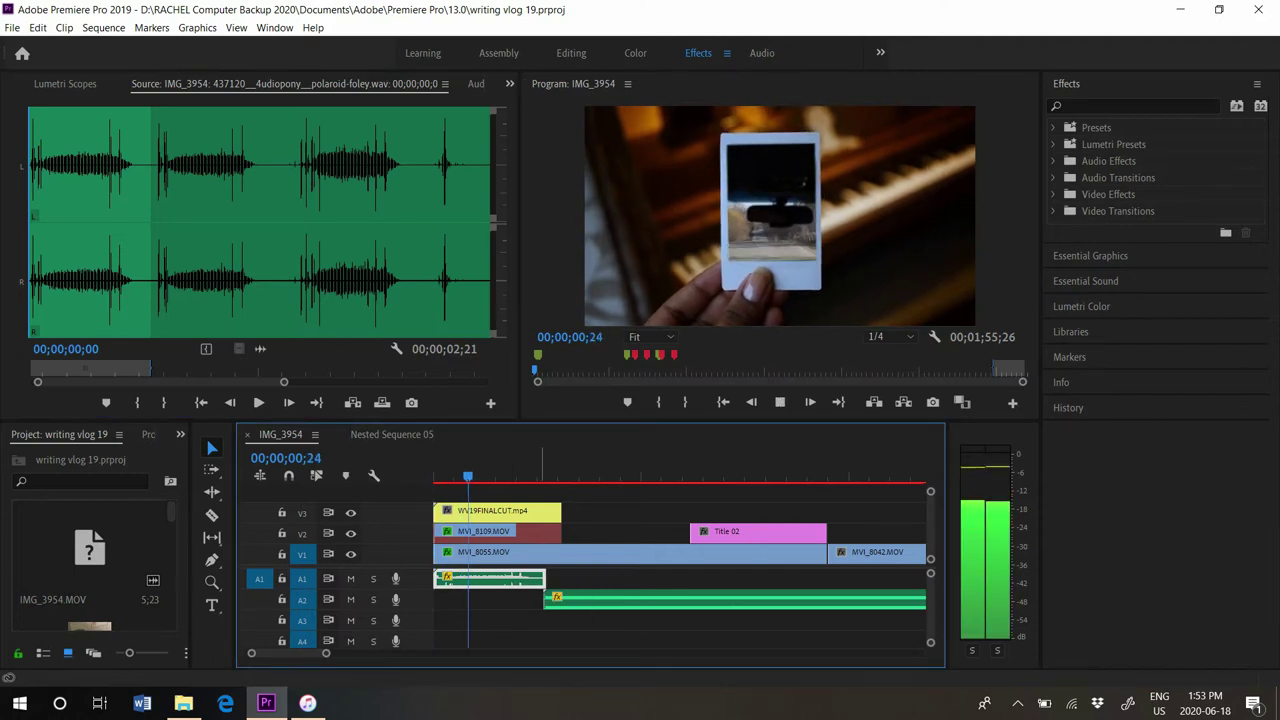
pyautogui.press('space')
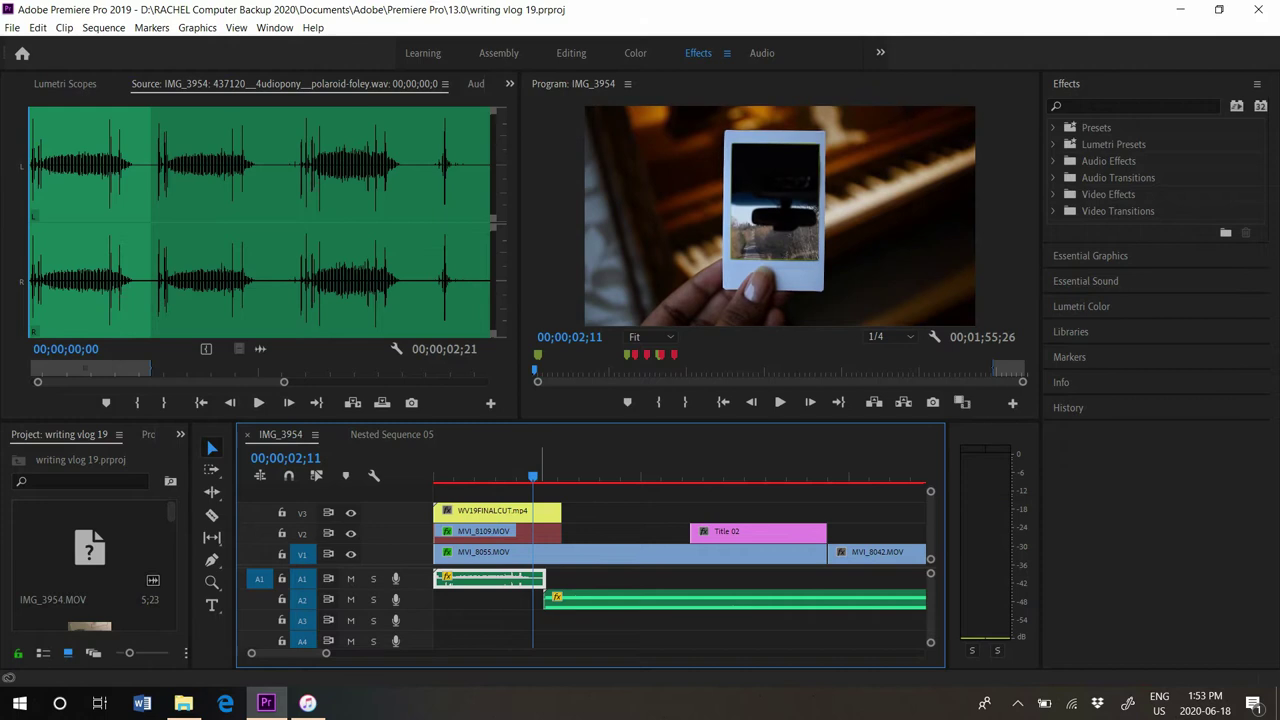
pyautogui.press('Home')
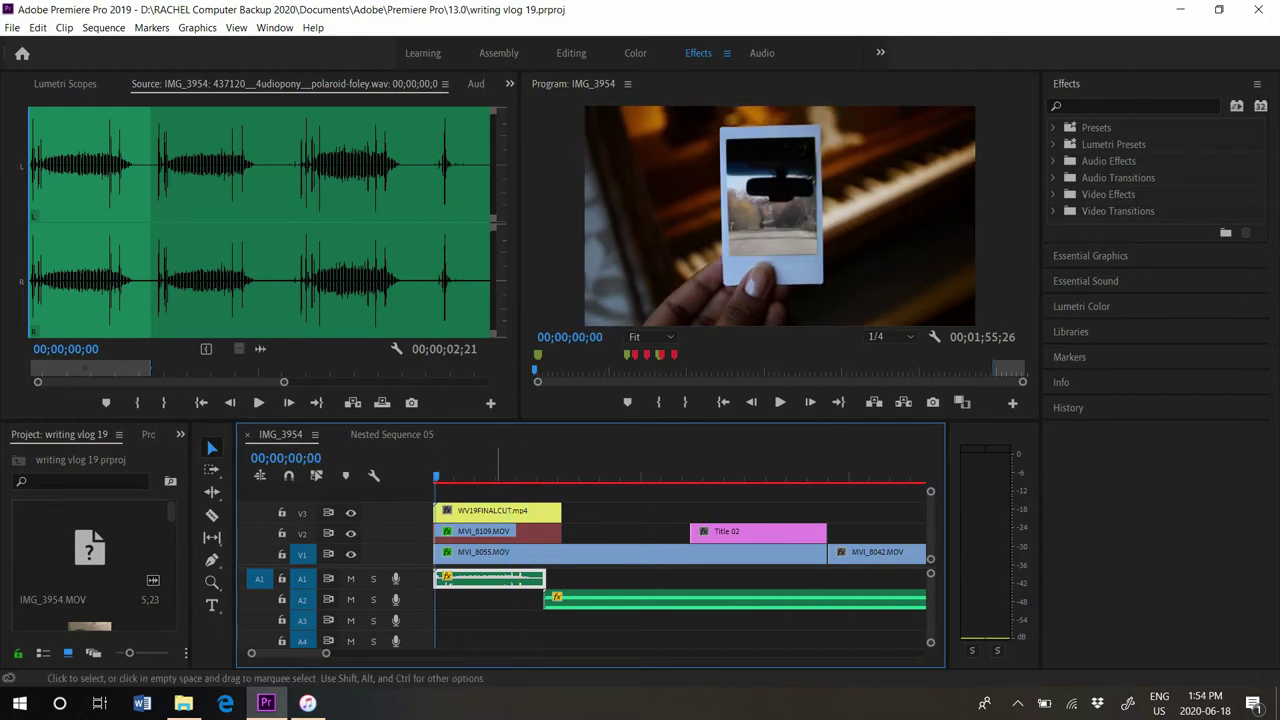
# Move the playhead to 00;00;00;16, enlarge the Program monitor, and save the project
pyautogui.click(583, 579)
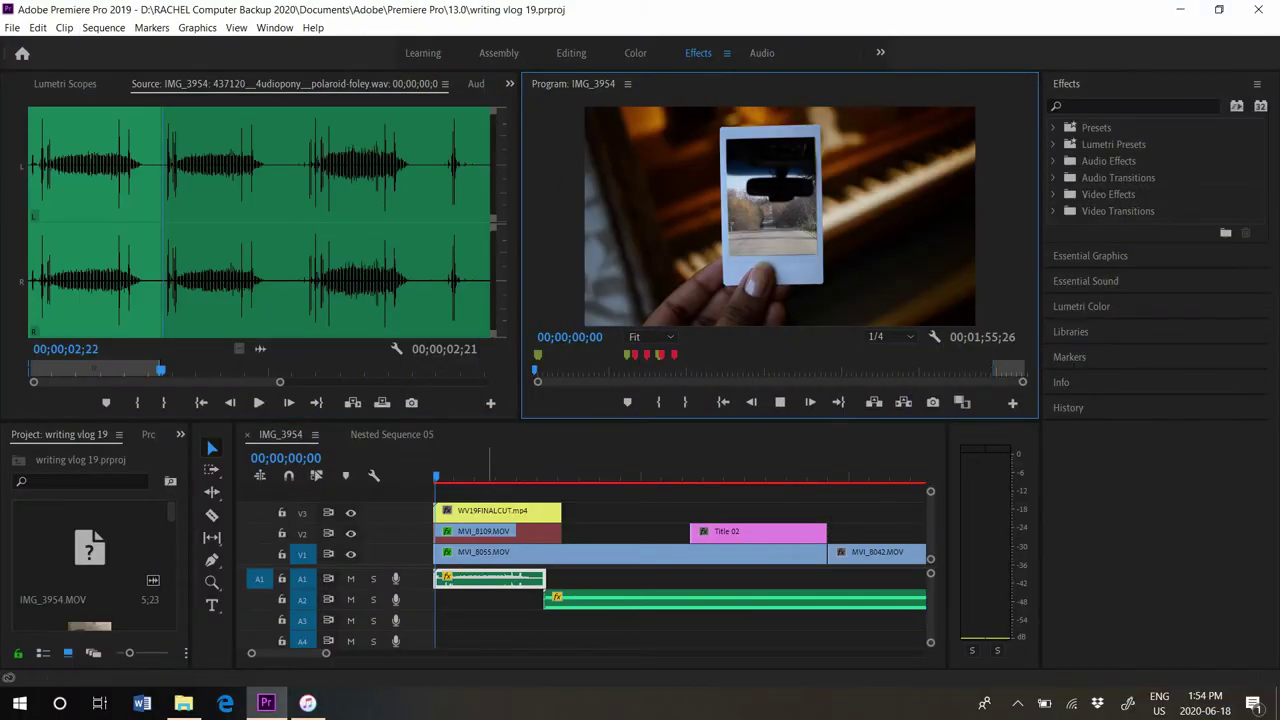
pyautogui.click(458, 476)
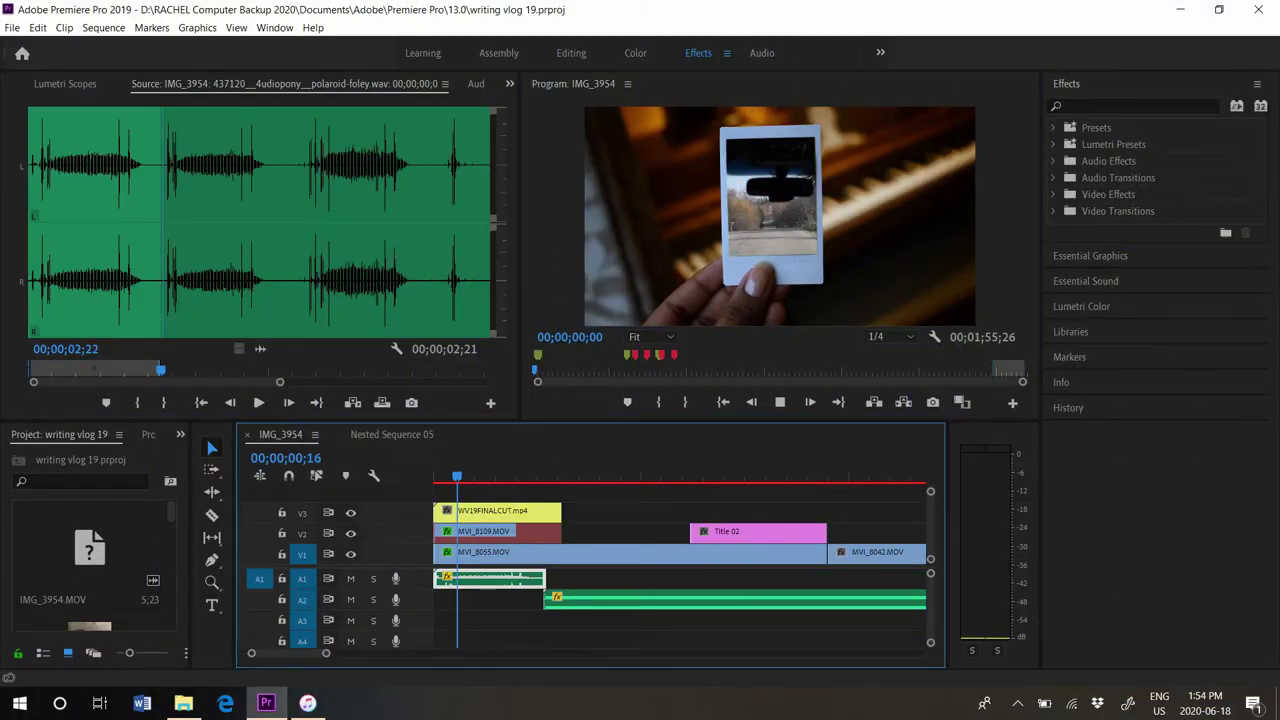
pyautogui.press('`')
pyautogui.hotkey('ctrl', 's')
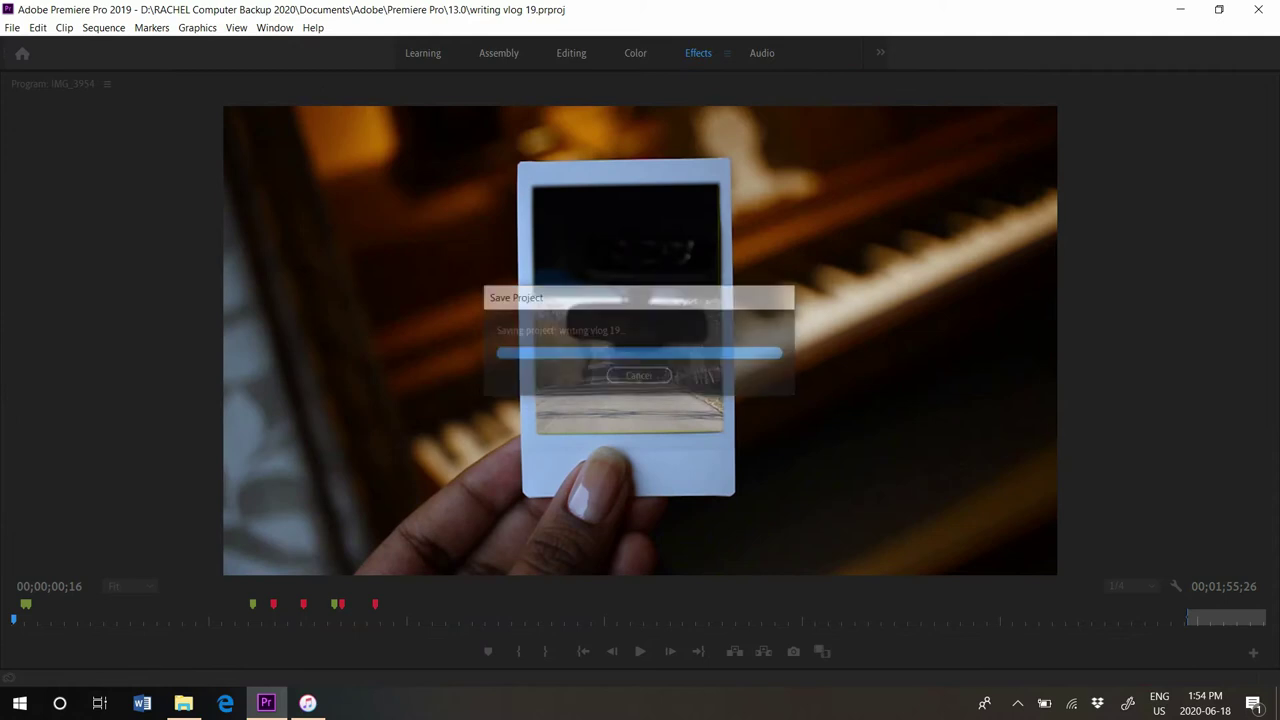
# Play the polaroid intro of the IMG_3954 sequence from the start in an enlarged Program monitor
pyautogui.press('space')
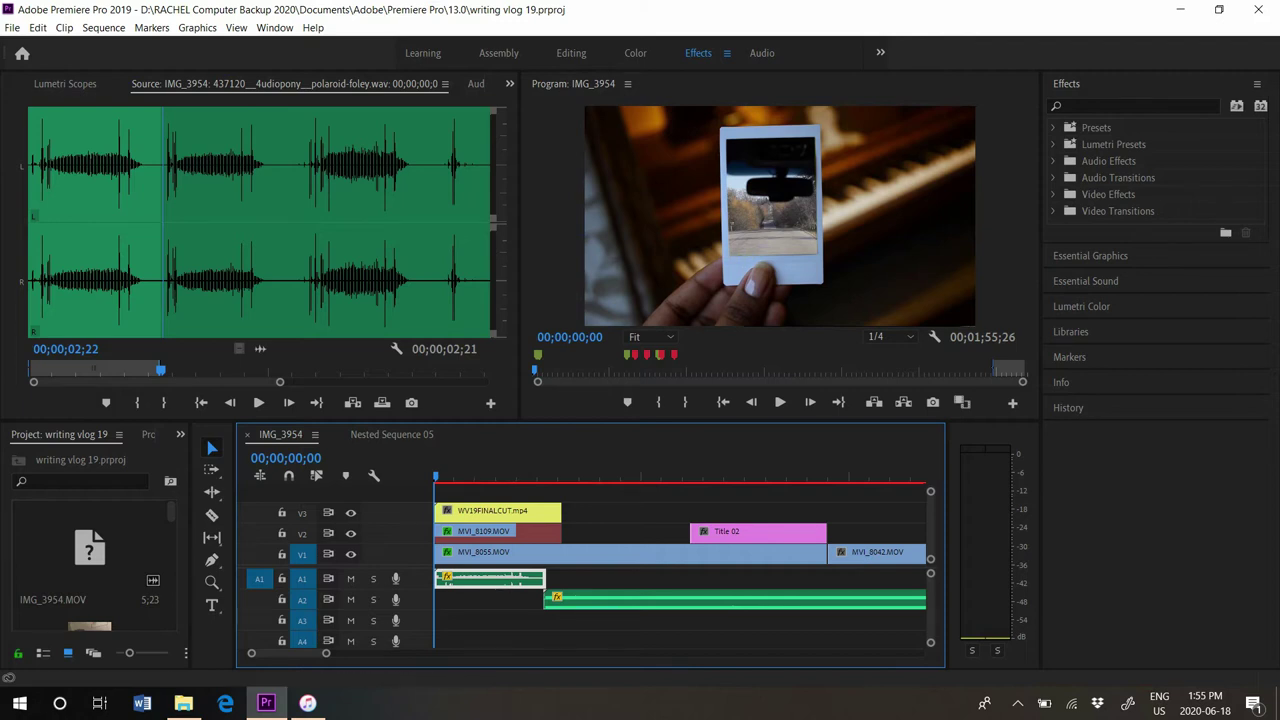
pyautogui.click(780, 402)
pyautogui.press('`')
pyautogui.press('space')
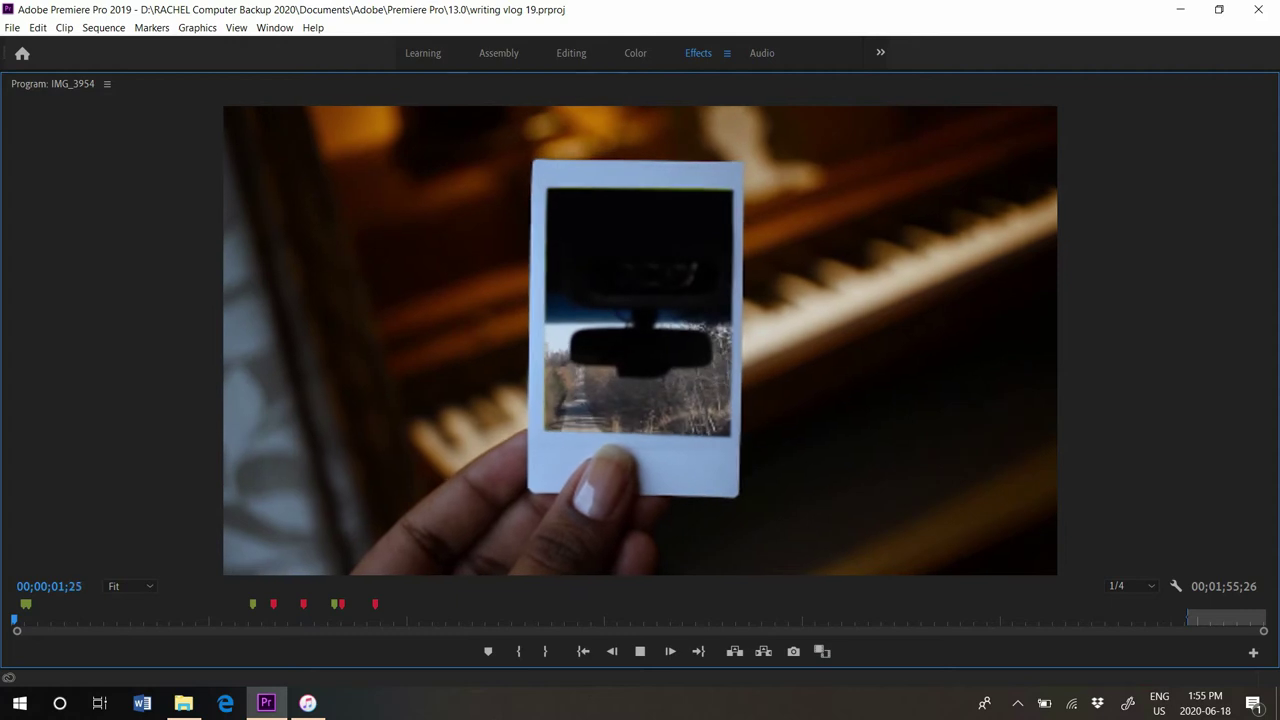
# Stop playback, restore the normal panel layout, and step the playhead to 00;00;03;01 at the end of the polaroid clips
pyautogui.press('`')
pyautogui.press('space')
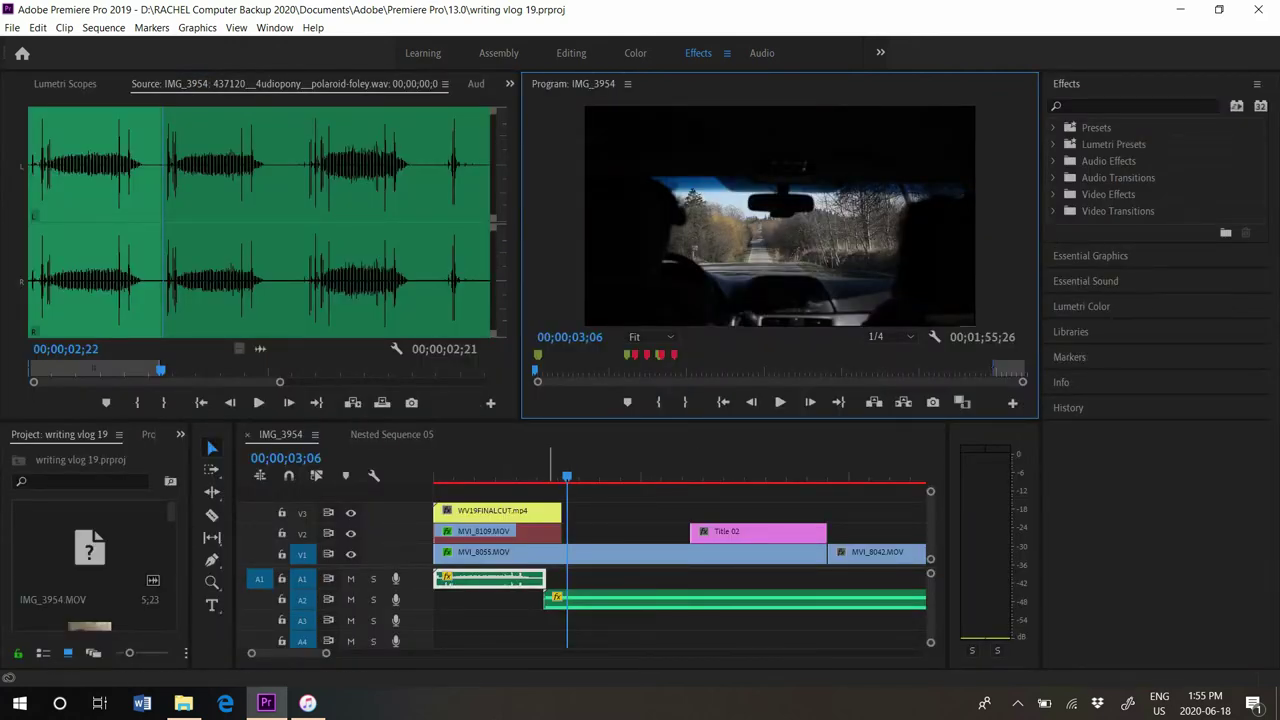
pyautogui.moveTo(546, 474); pyautogui.dragTo(554, 474)
pyautogui.press('Right')
pyautogui.press('Right')
pyautogui.press('Right')
pyautogui.press('Right')
pyautogui.press('Right')
pyautogui.press('Right')
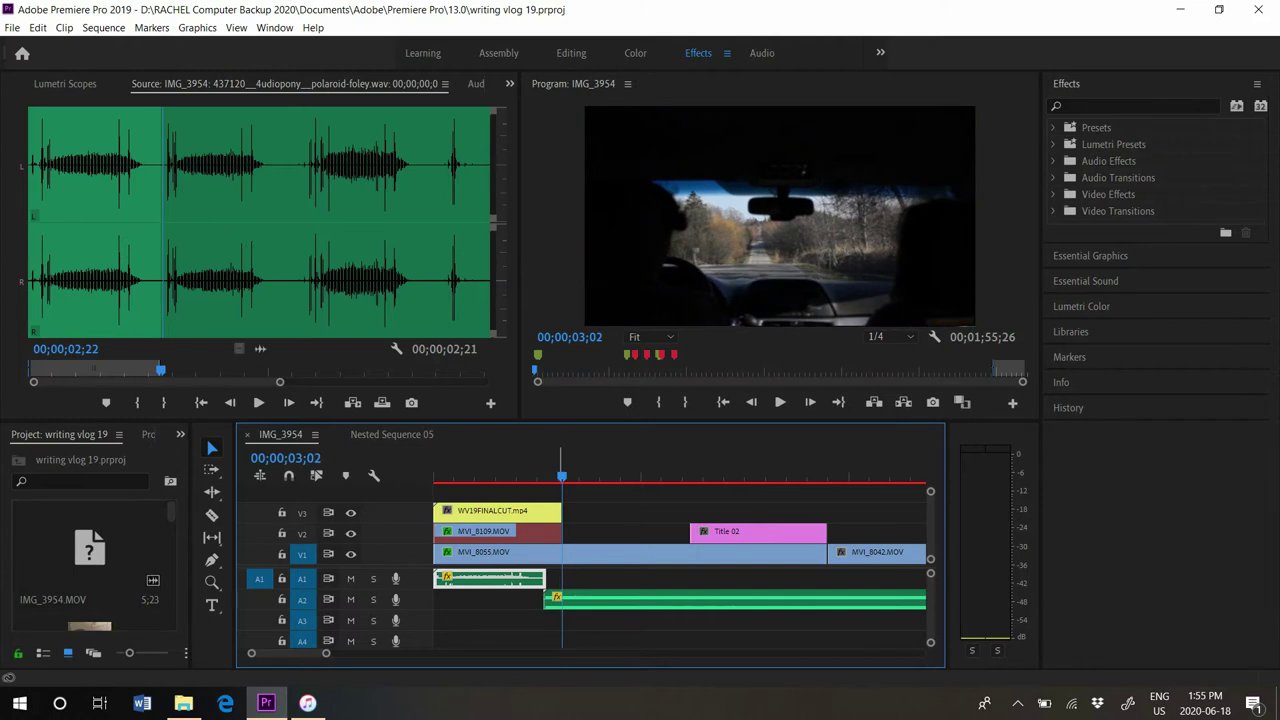
pyautogui.press('Left')
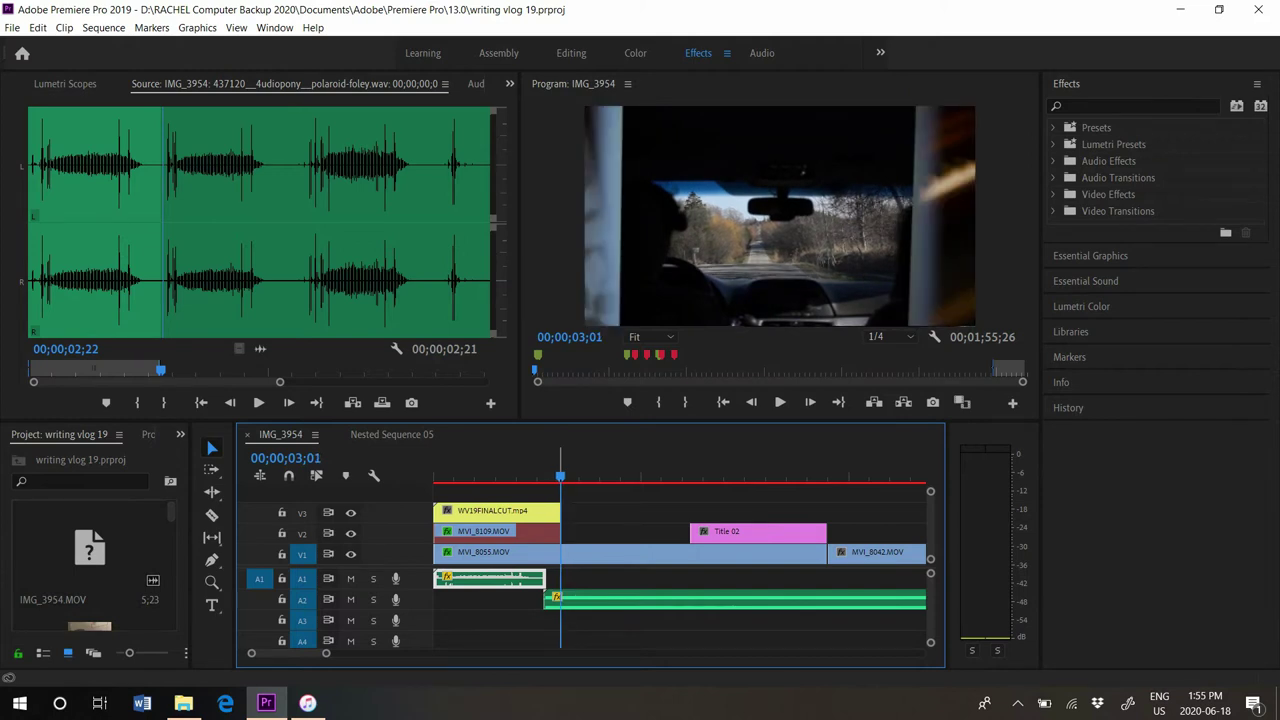
# Examine the cut from the polaroid to the driving shot in an enlarged Program monitor, stepping one frame to 00;00;03;02
pyautogui.hotkey('shift', '4')
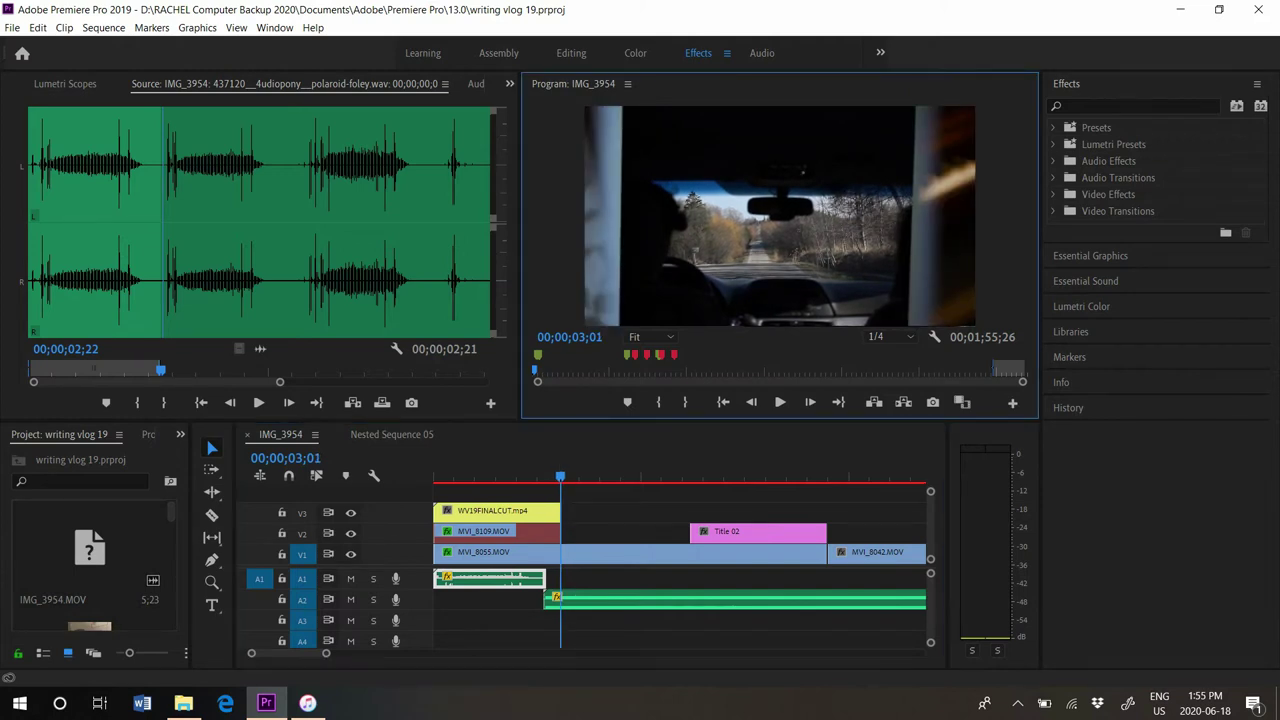
pyautogui.press('`')
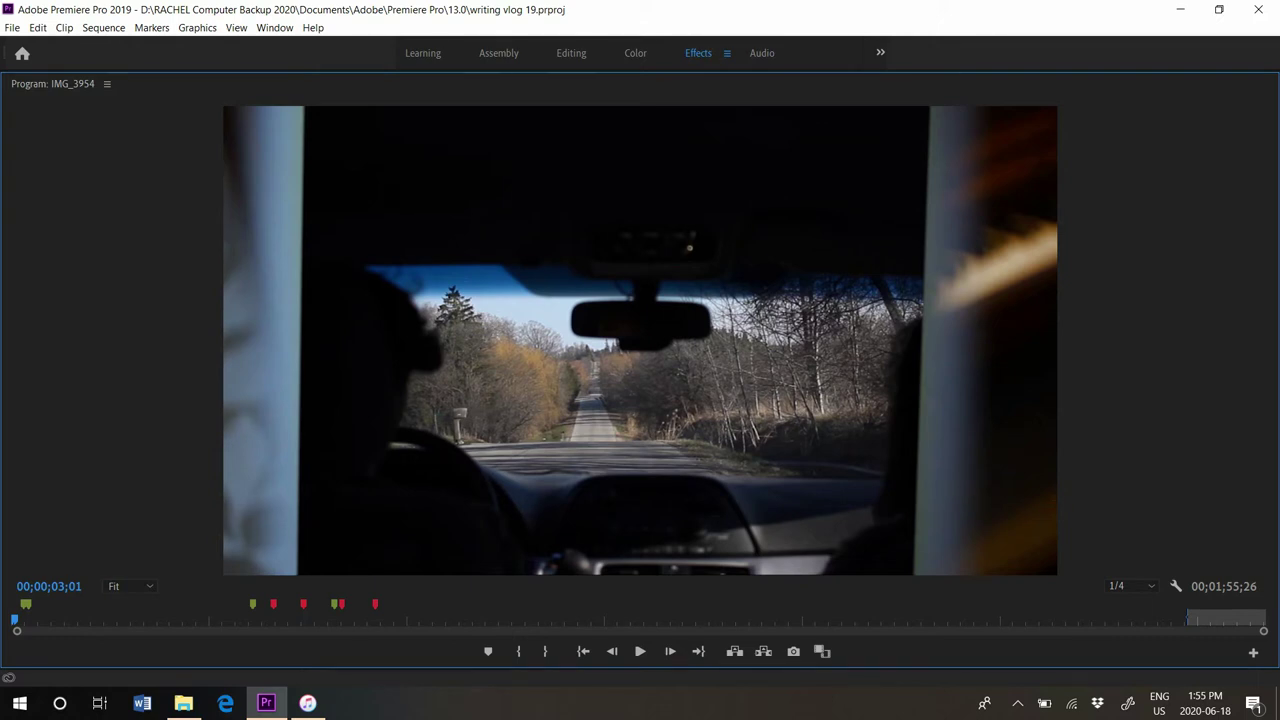
pyautogui.press('Right')
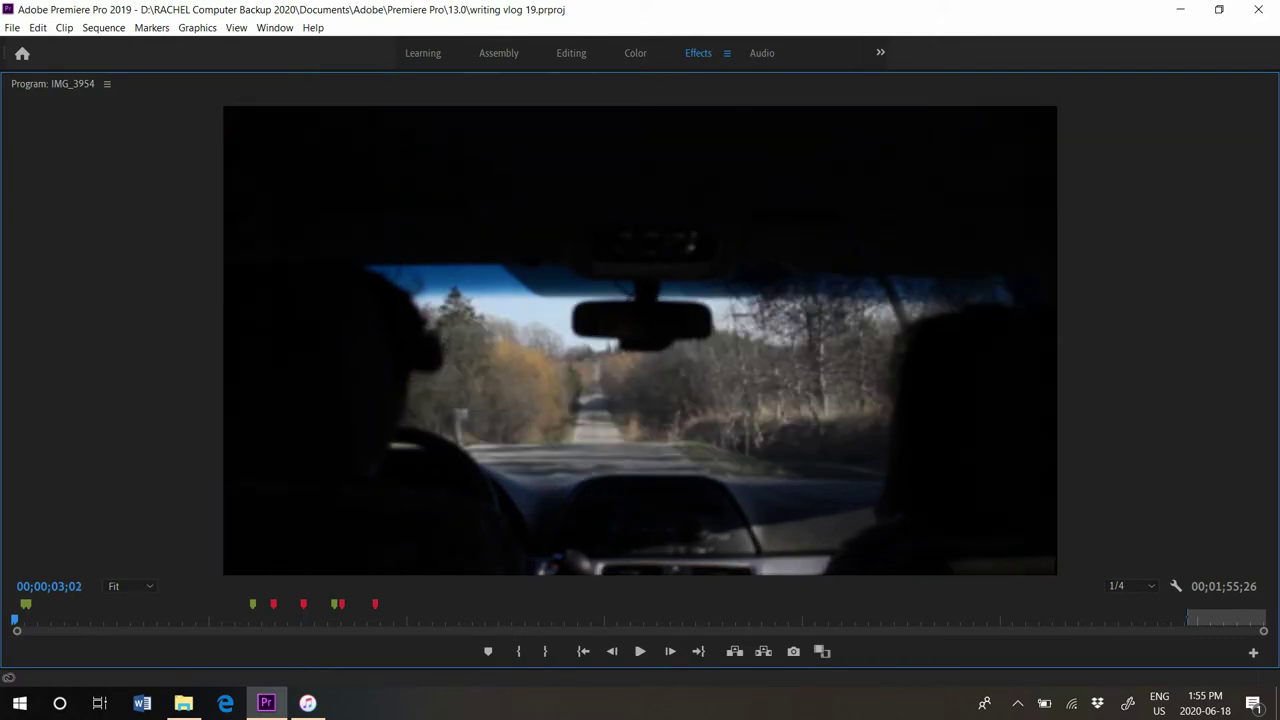
pyautogui.press('`')
# Play the transition through to 00;00;04;28 and open the I'm Terrified music clip from A2 in the Source monitor
pyautogui.click(537, 477)
pyautogui.press('space')
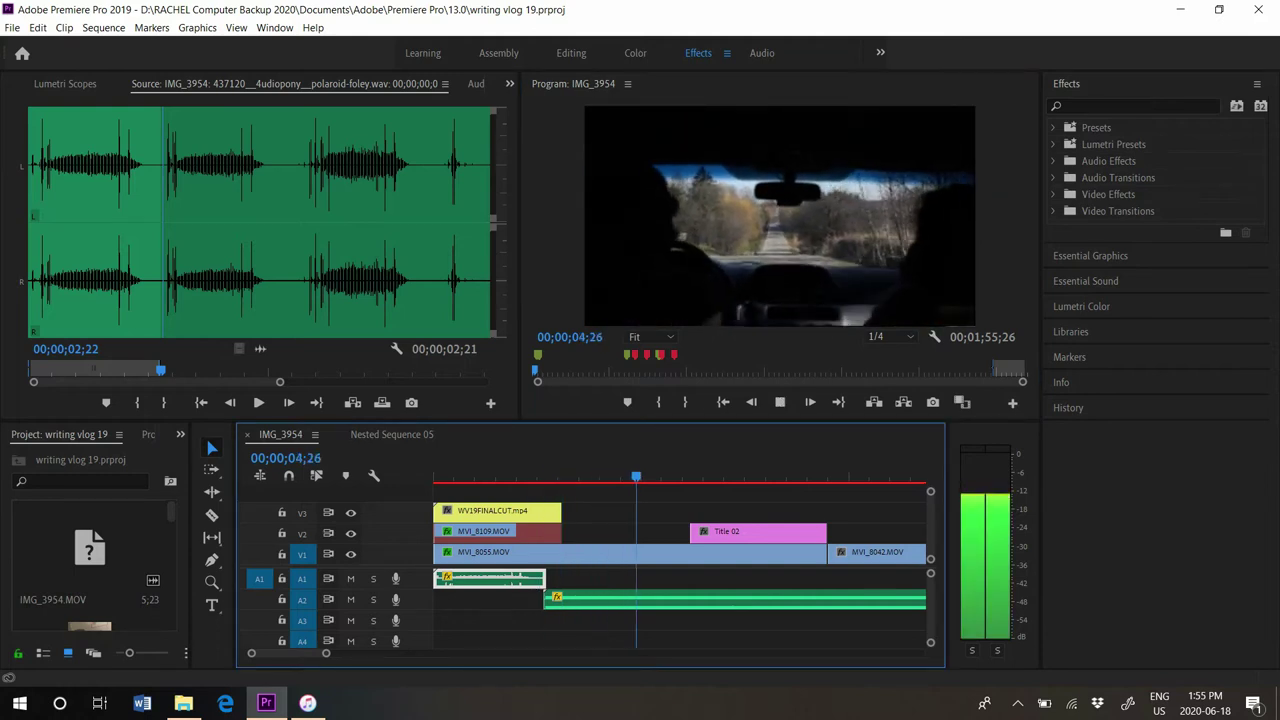
pyautogui.press('space')
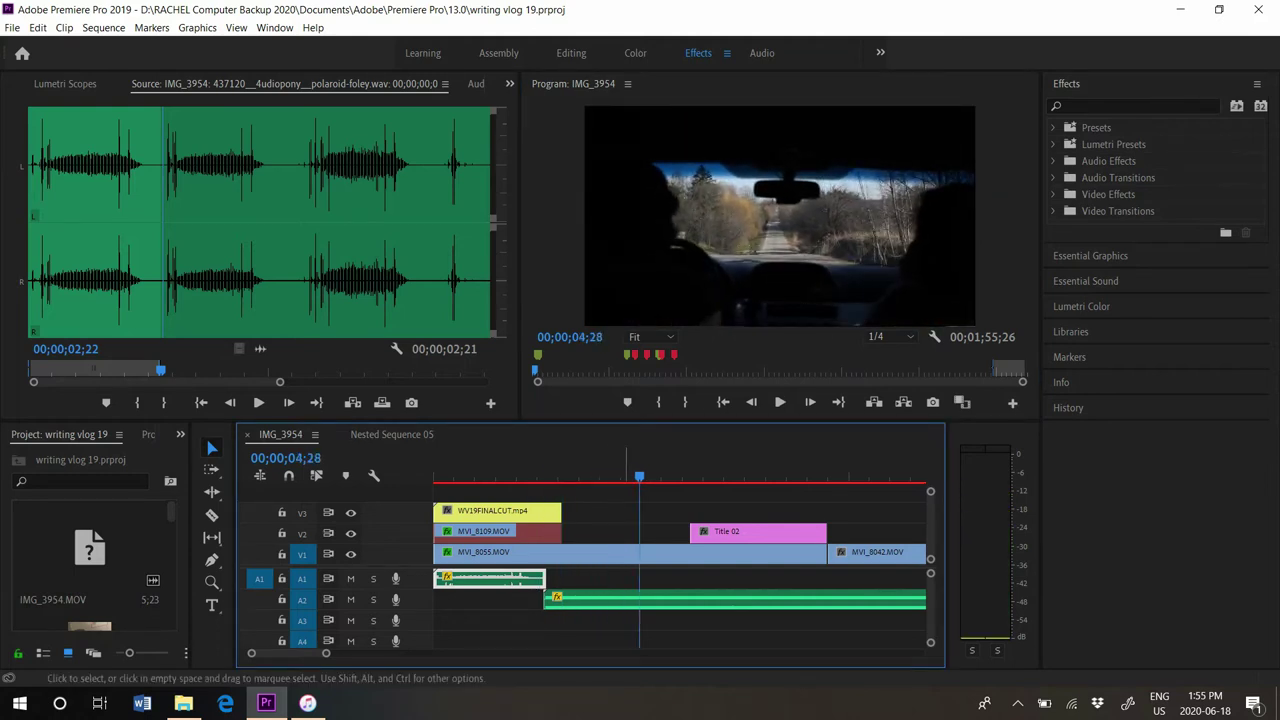
pyautogui.doubleClick(605, 600)
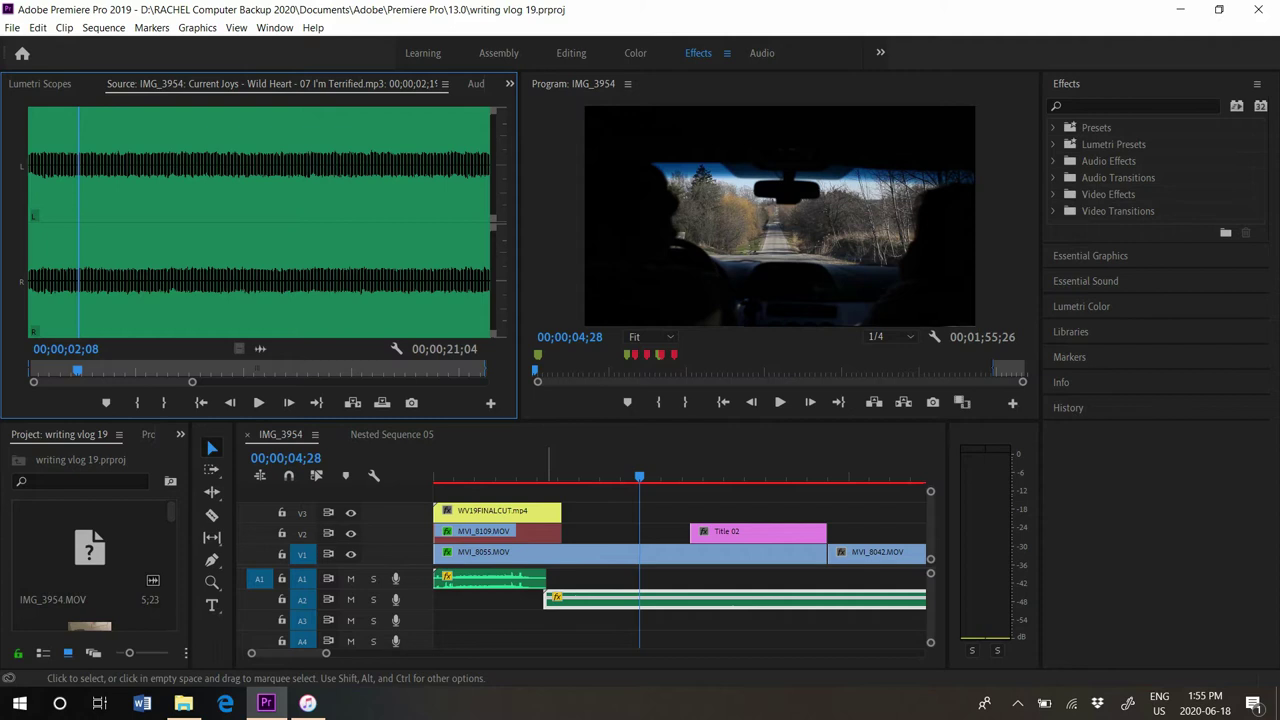
# Replay the polaroid transition with the music entry from 00;00;01;27 to 00;00;03;22
pyautogui.click(514, 476)
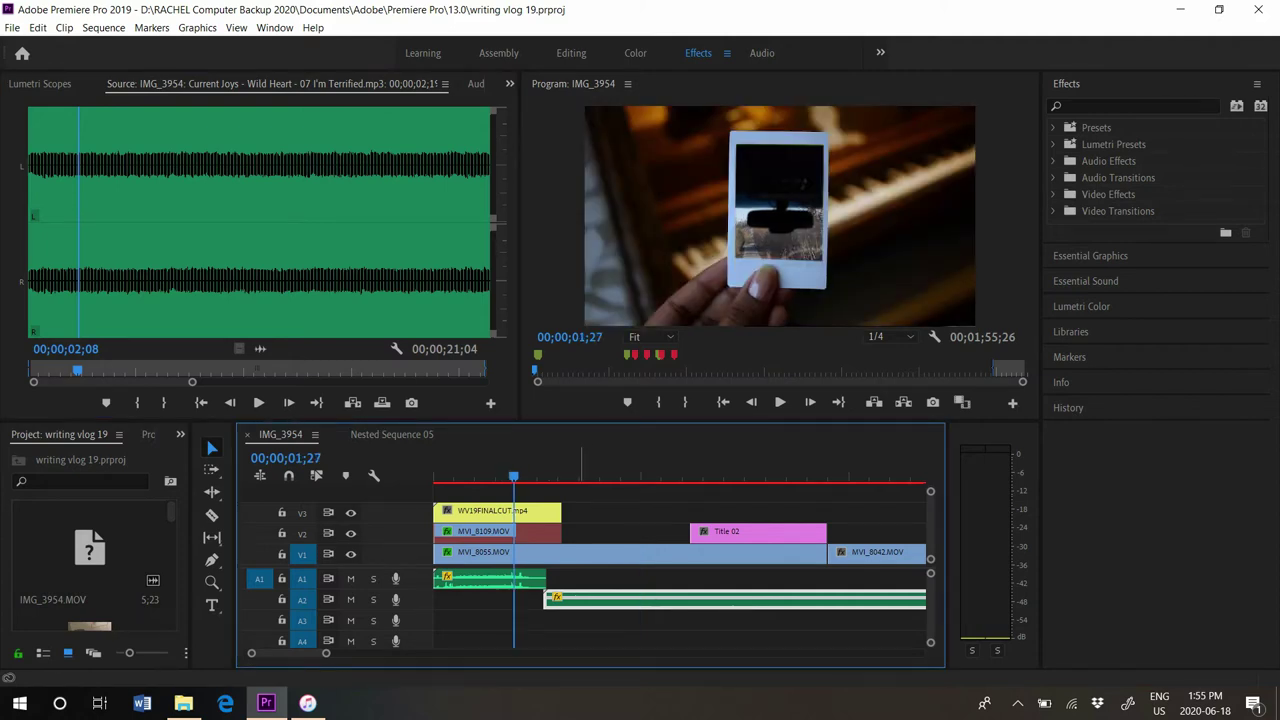
pyautogui.press('space')
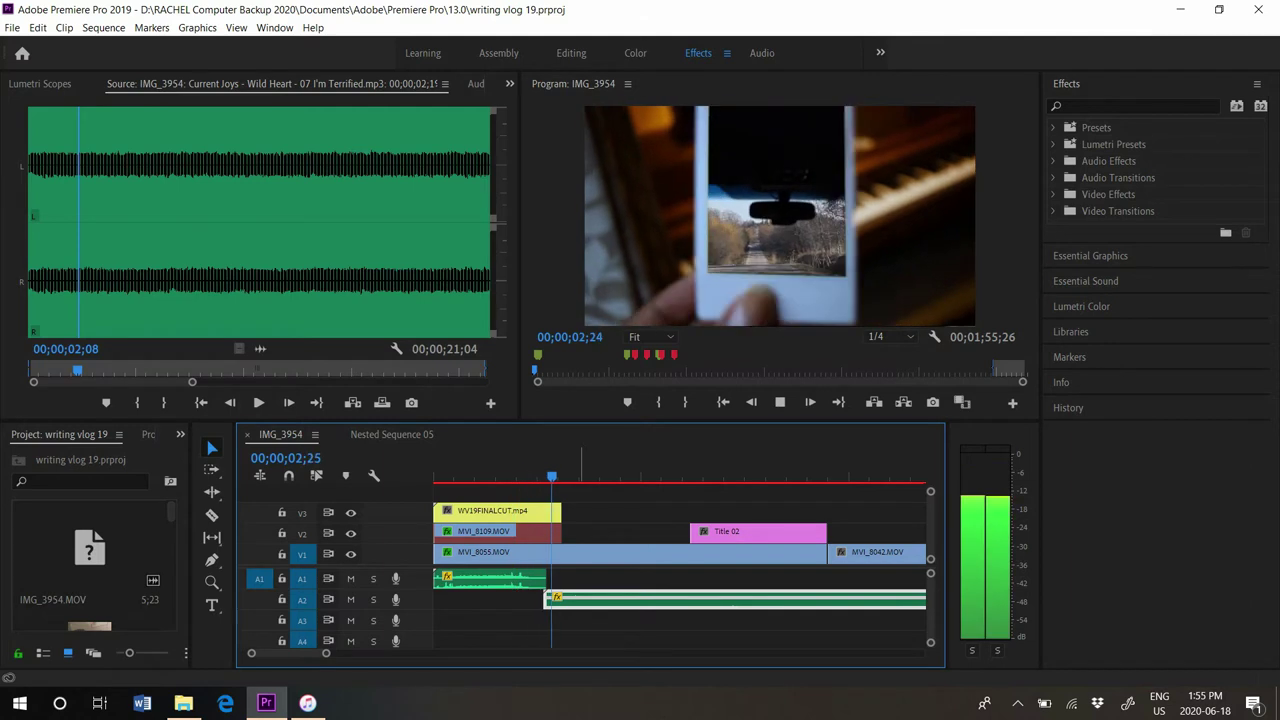
pyautogui.press('space')
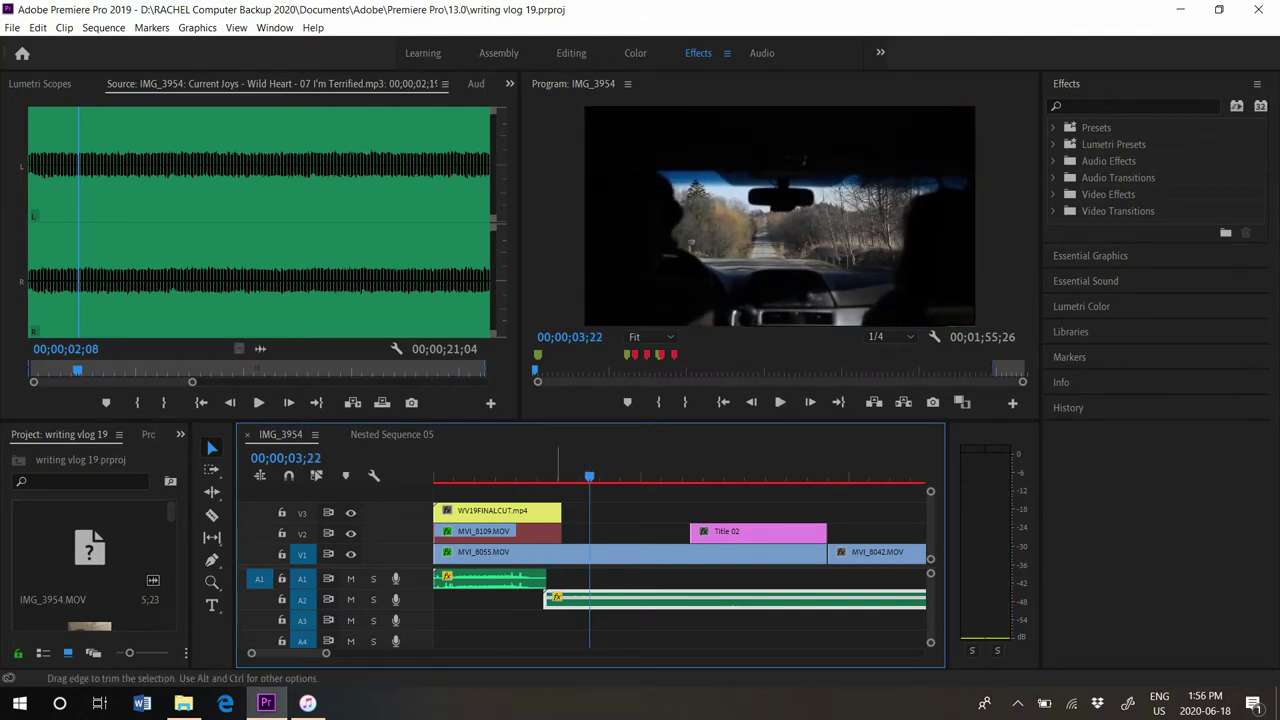
# Enlarge the Timeline and examine where the foley clip on A1 overlaps the music clip on A2
pyautogui.press('`')
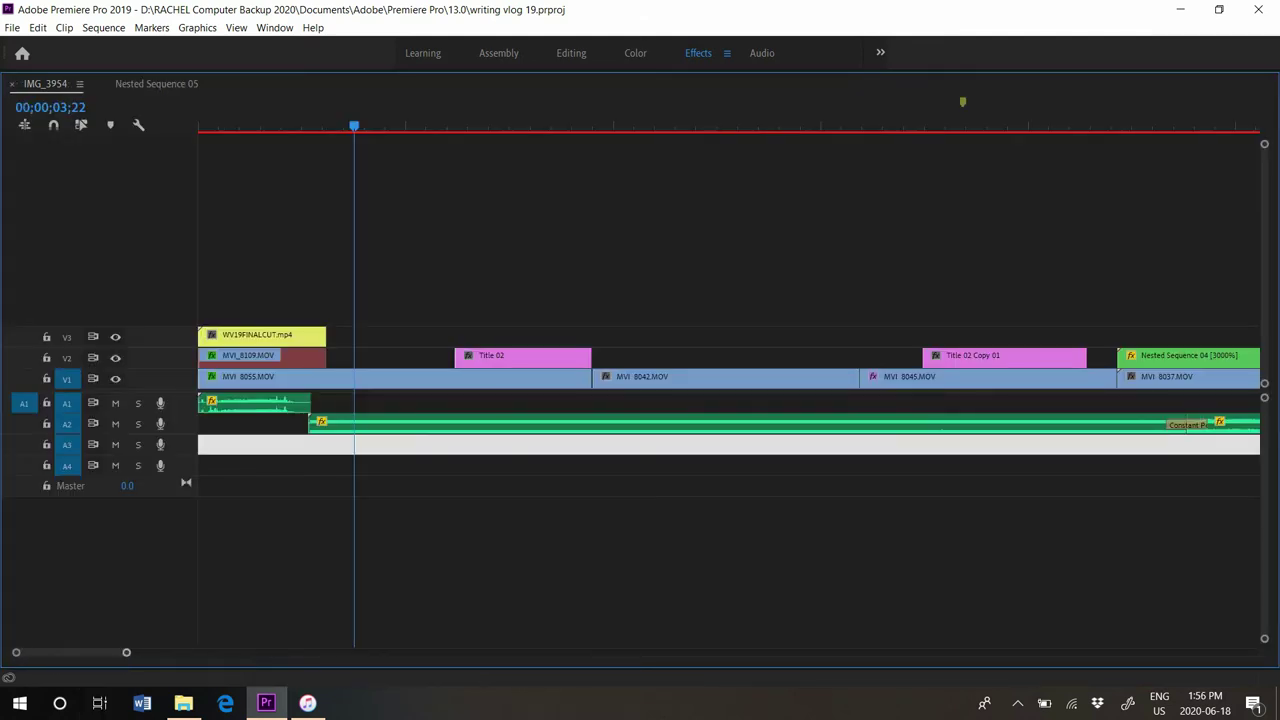
pyautogui.press('=')
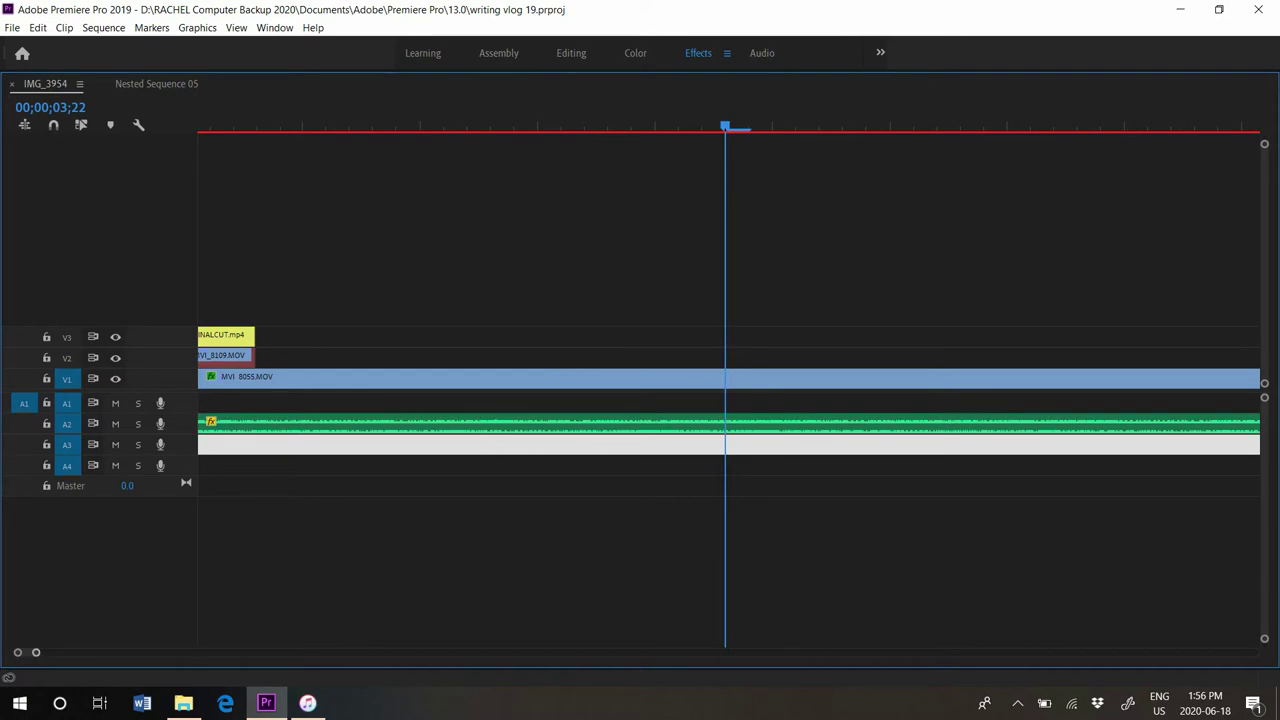
pyautogui.press('-')
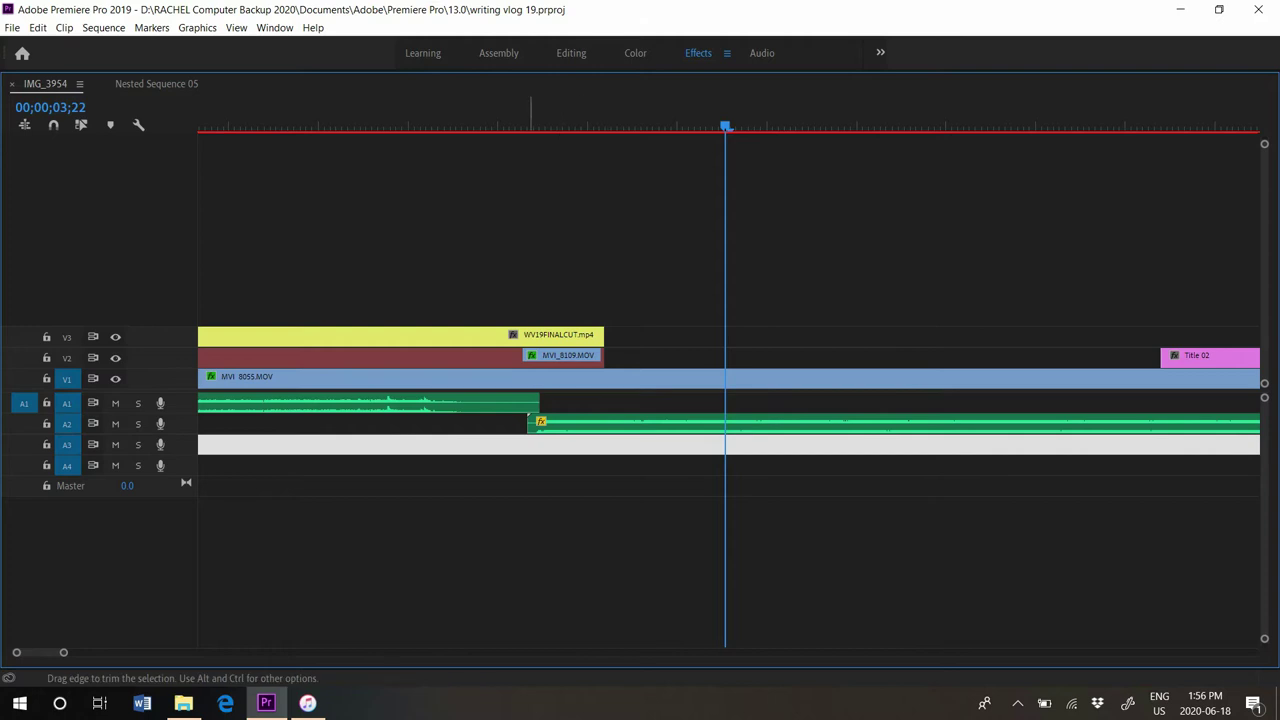
pyautogui.press('`')
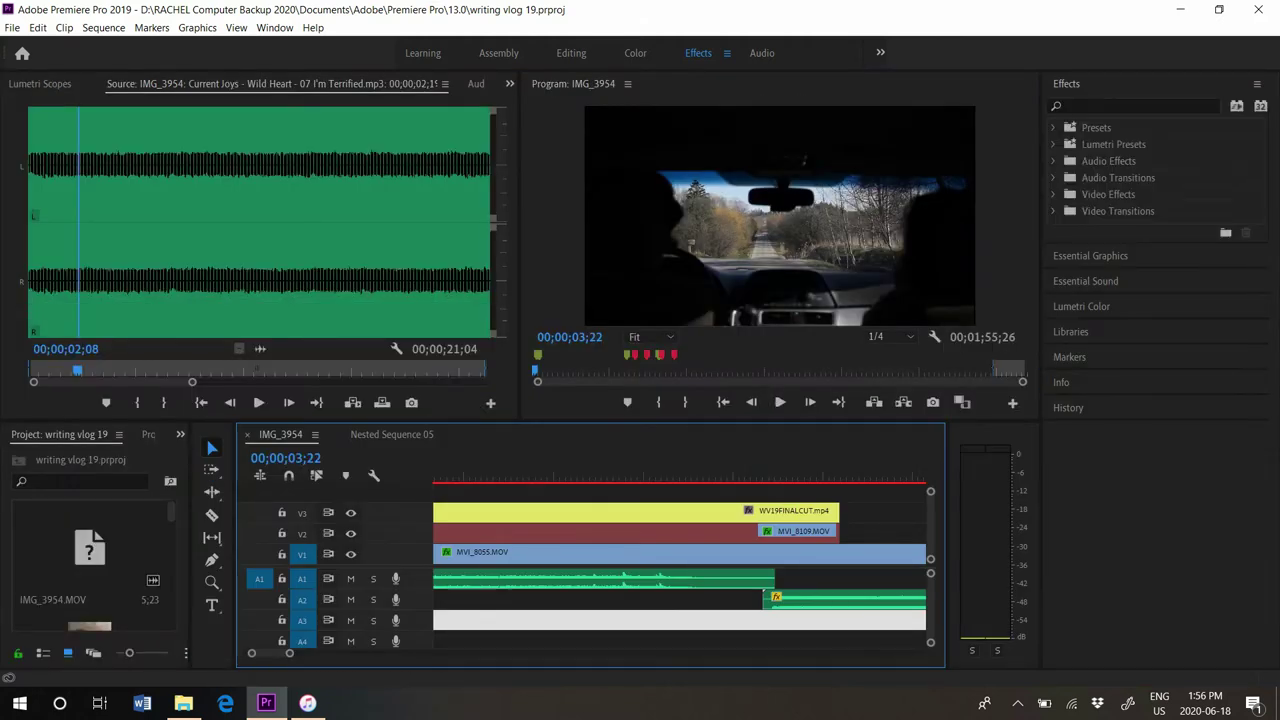
# Play the sequence on to the Virginia Woolf quote title at 00;00;07;02, lowering the system volume to 6
pyautogui.press('-')
pyautogui.press('-')
pyautogui.click(780, 402)
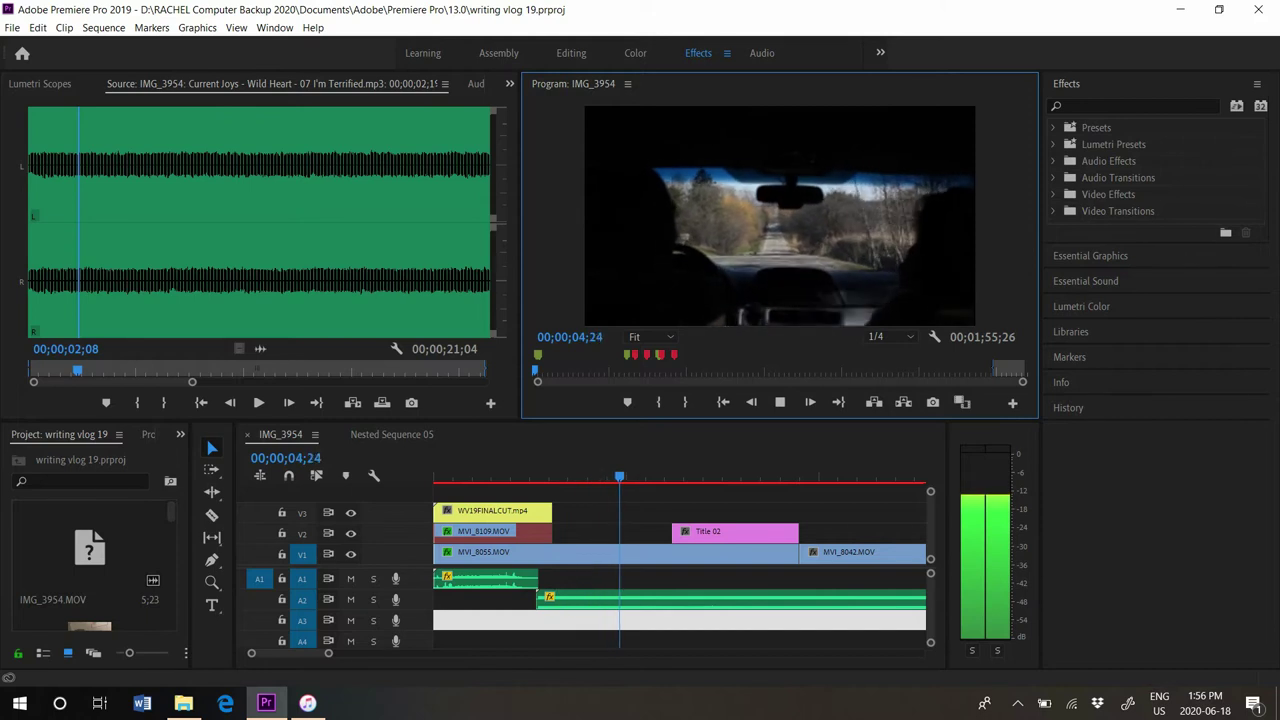
pyautogui.press('XF86AudioLowerVolume')
pyautogui.press('XF86AudioLowerVolume')
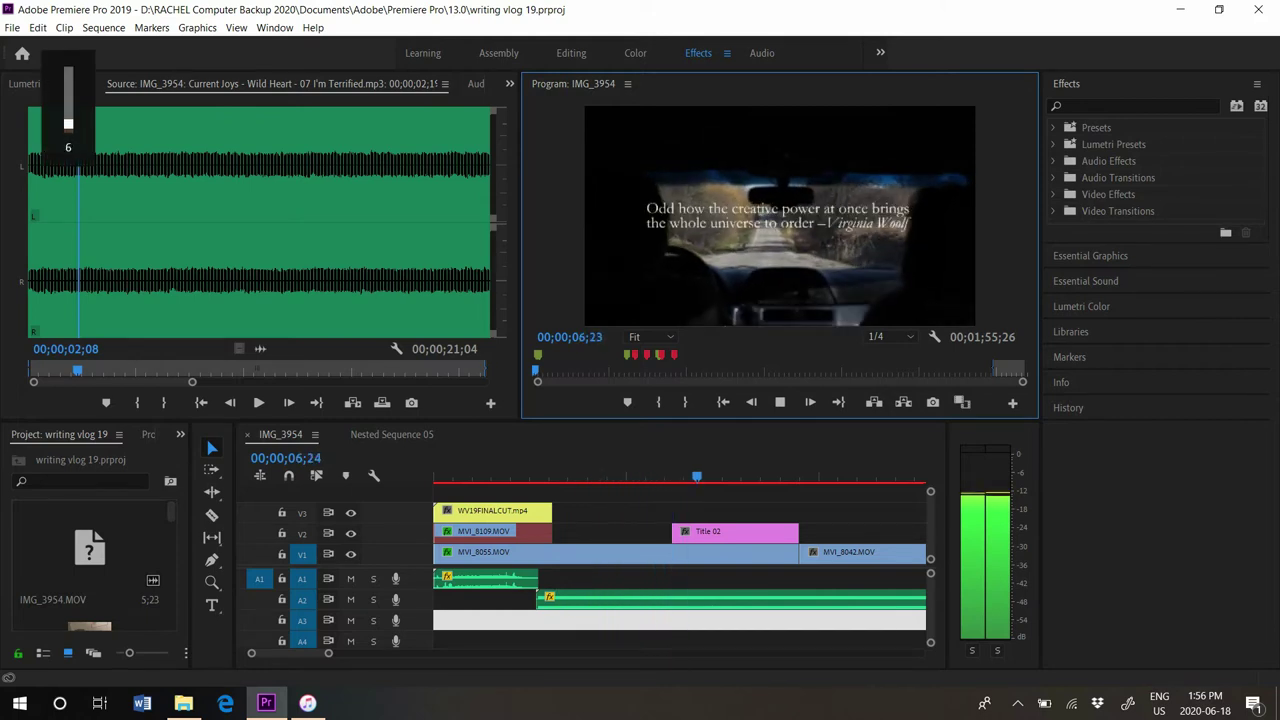
pyautogui.press('space')
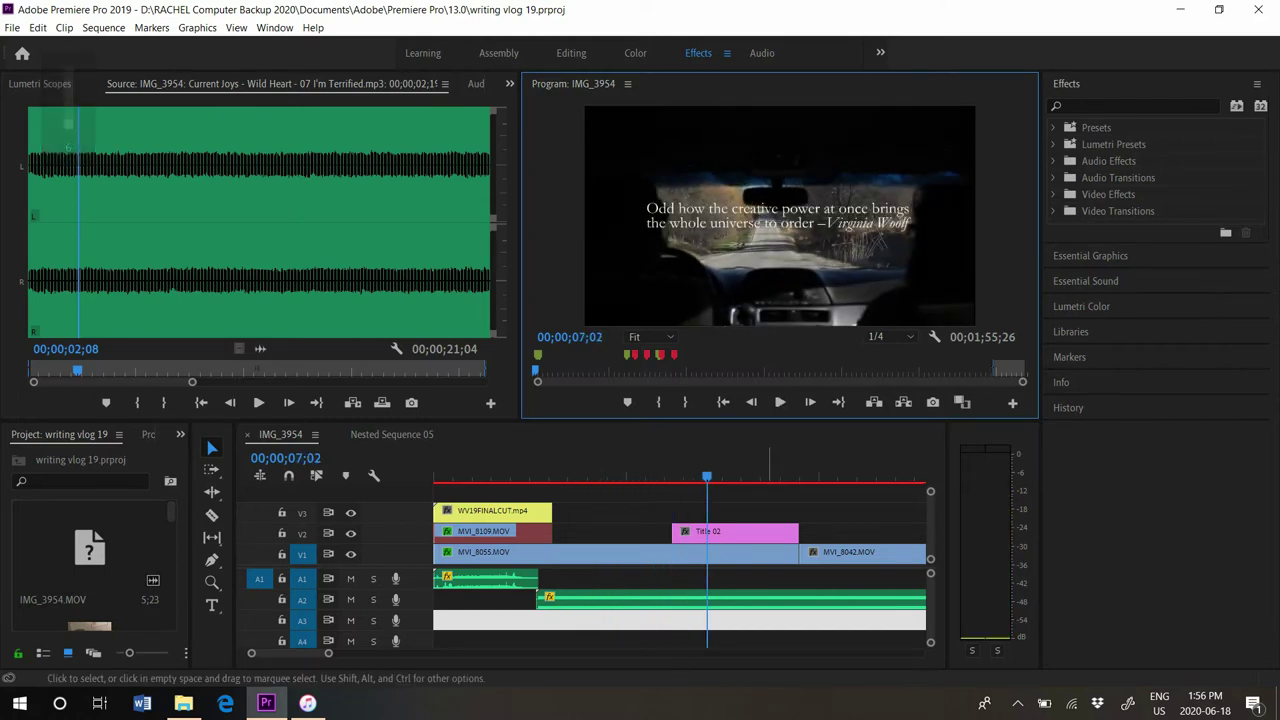
# Create a new legacy title with the default settings and enter the text "Hello this is a title" over the driving shot
pyautogui.click(745, 533)
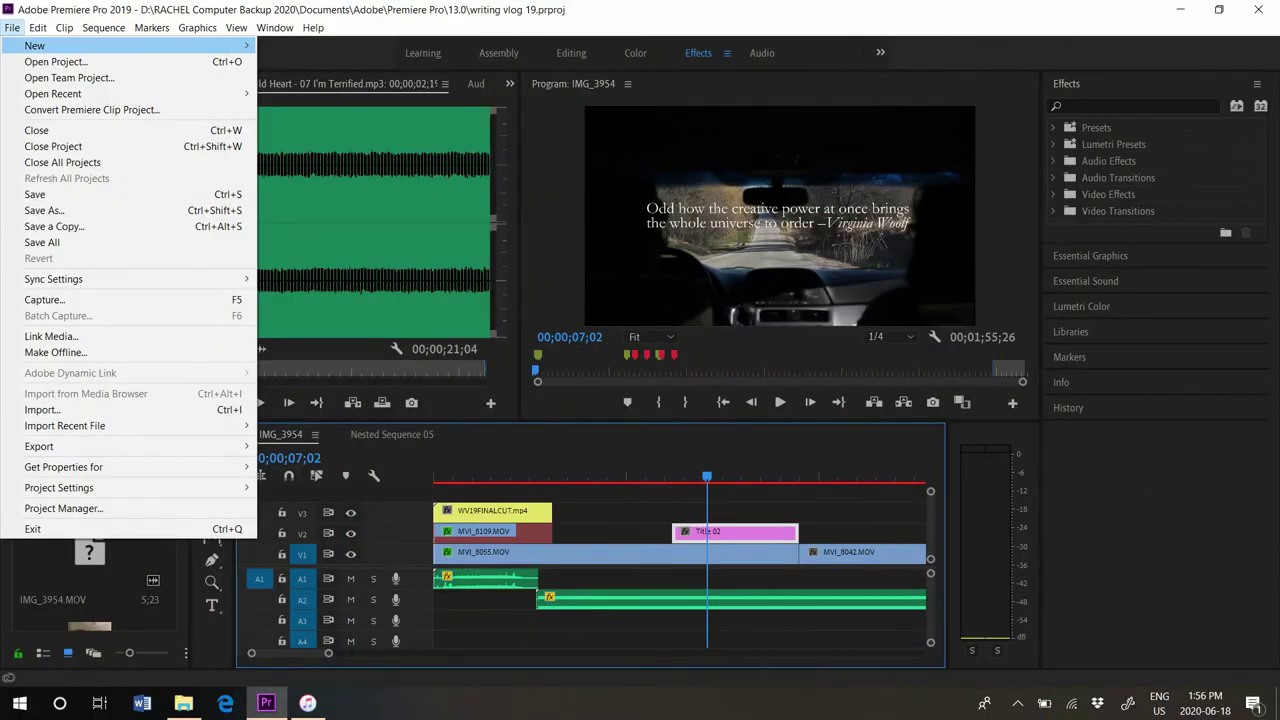
pyautogui.moveTo(60, 45)
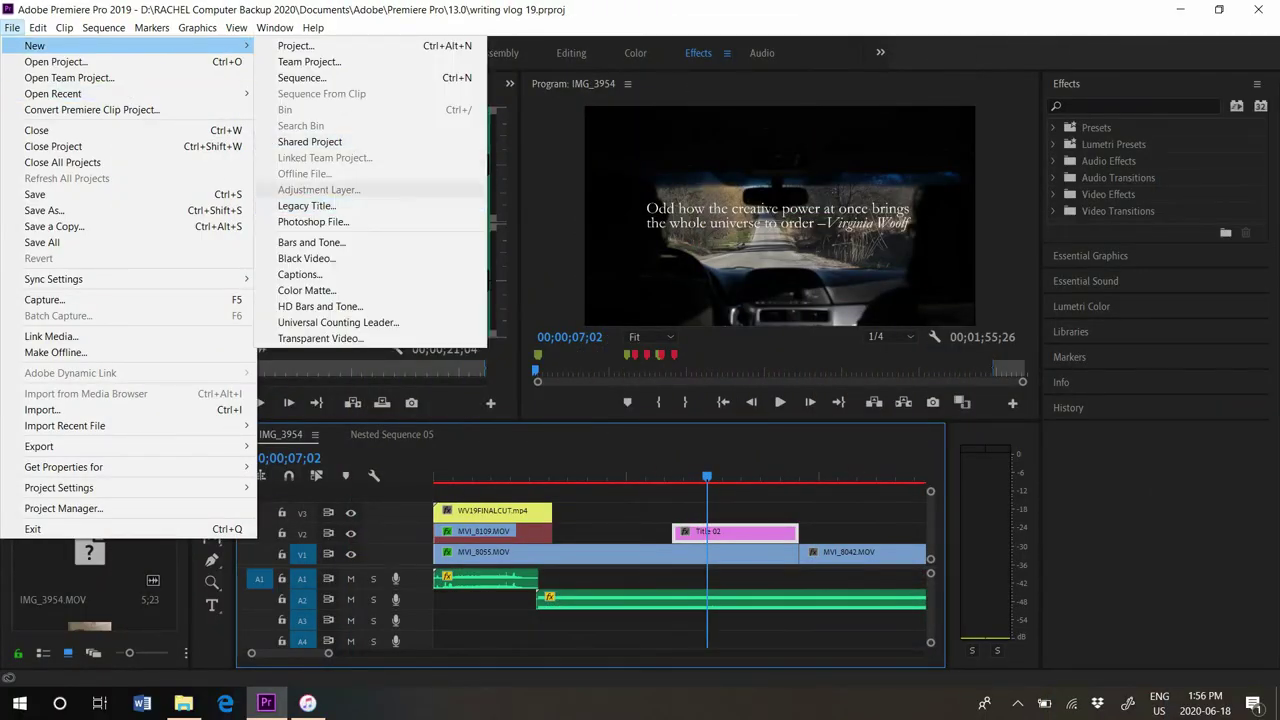
pyautogui.click(307, 205)
pyautogui.press('Return')
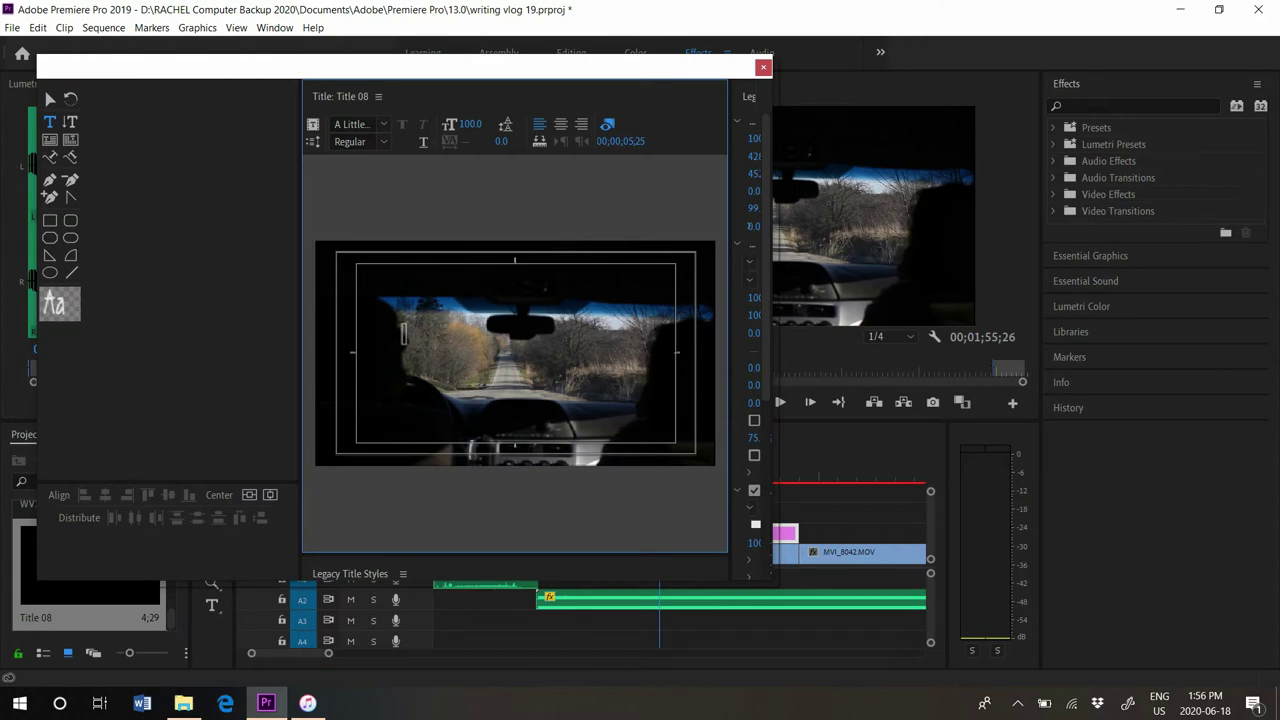
pyautogui.click(404, 333)
pyautogui.write('Hello')
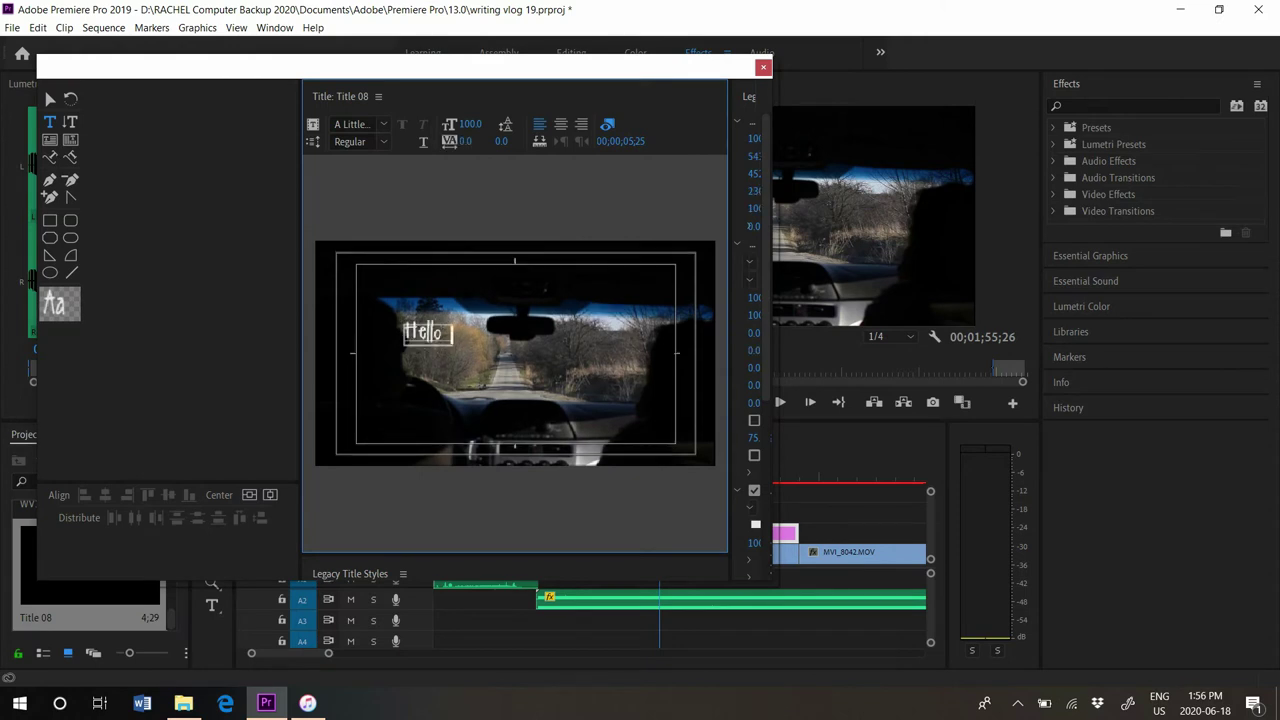
pyautogui.write(' this is a title')
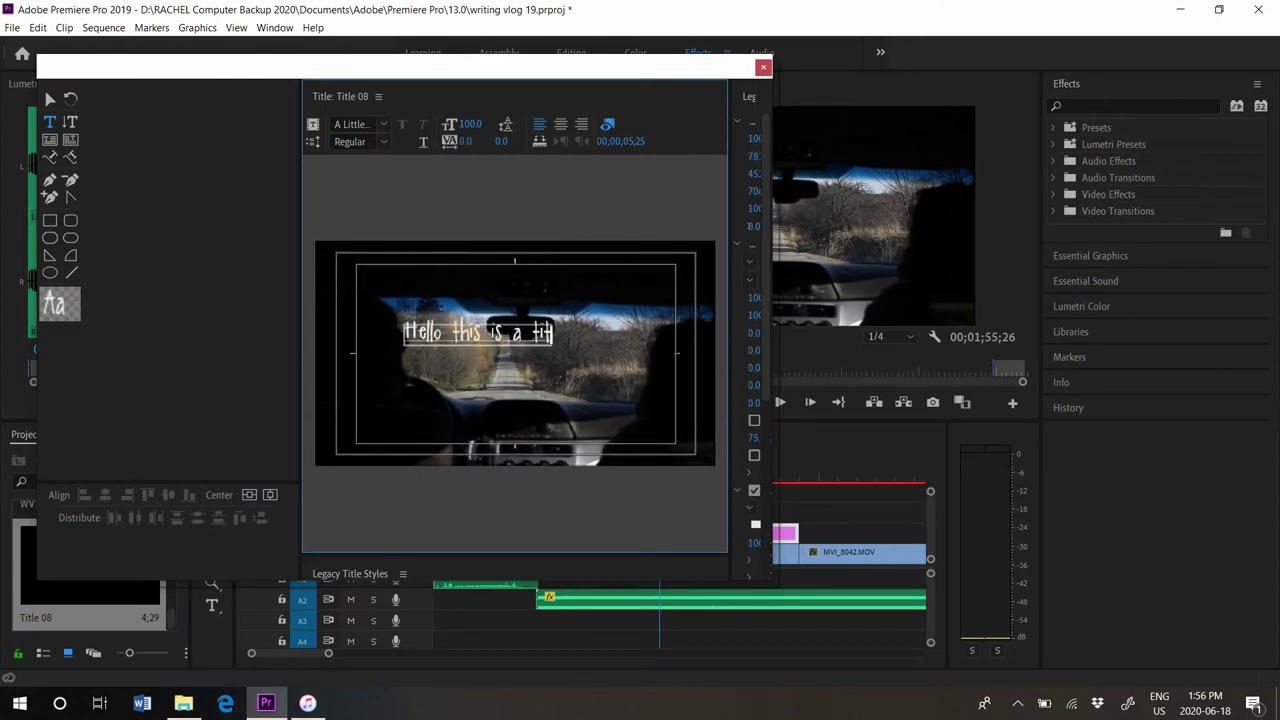
# Set the whole title text to the Garamond font and change its fill colour to pale yellow
pyautogui.hotkey('ctrl', 'a')
pyautogui.click(352, 124)
pyautogui.write('Gar')
pyautogui.press('Return')
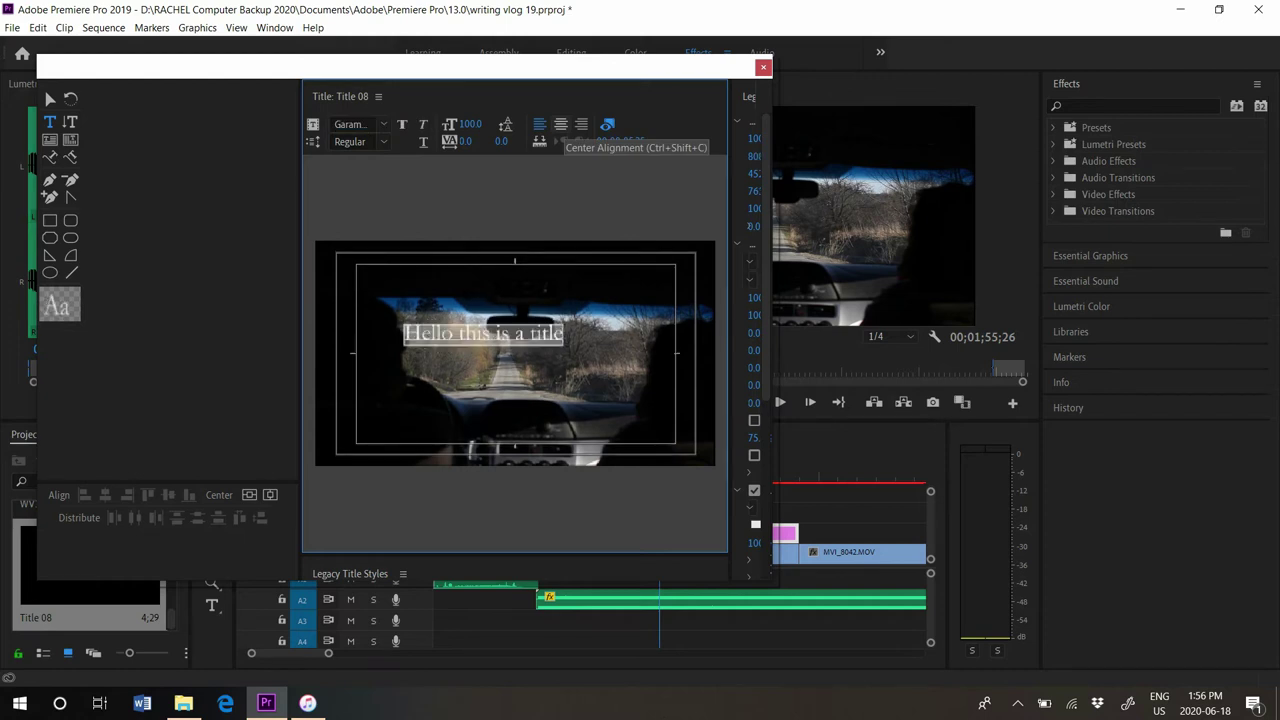
pyautogui.click(755, 524)
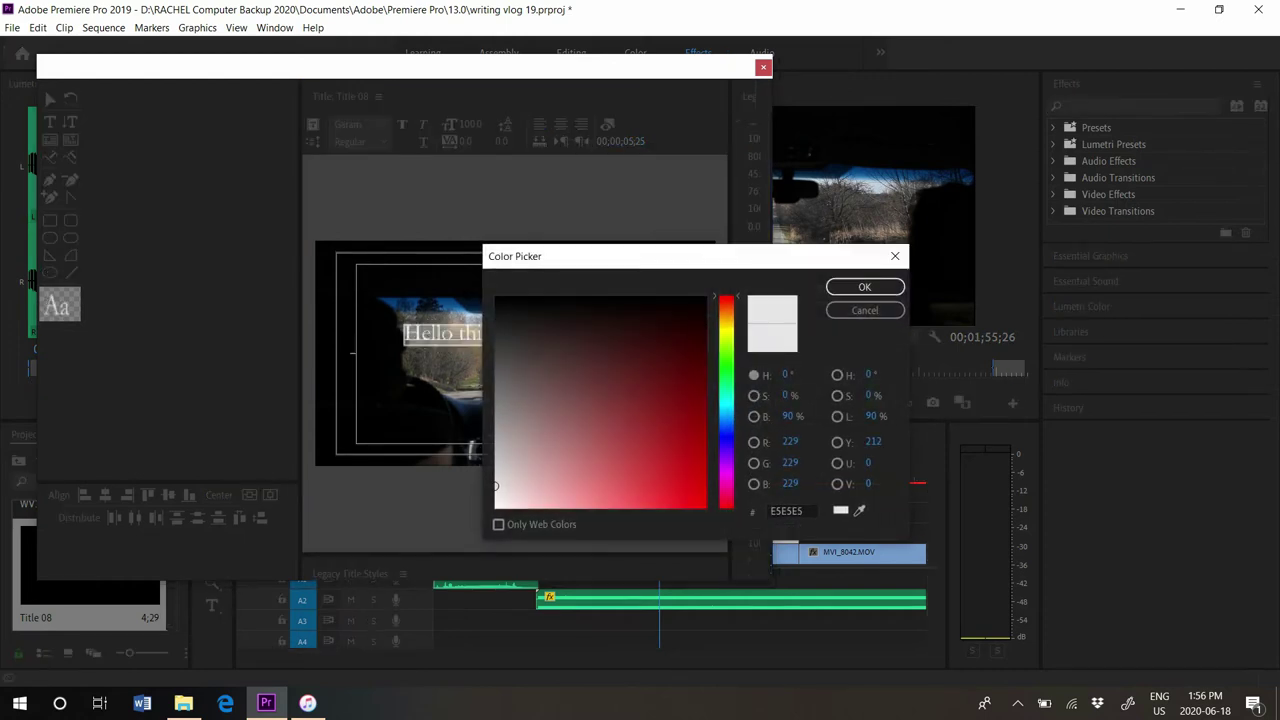
pyautogui.click(727, 331)
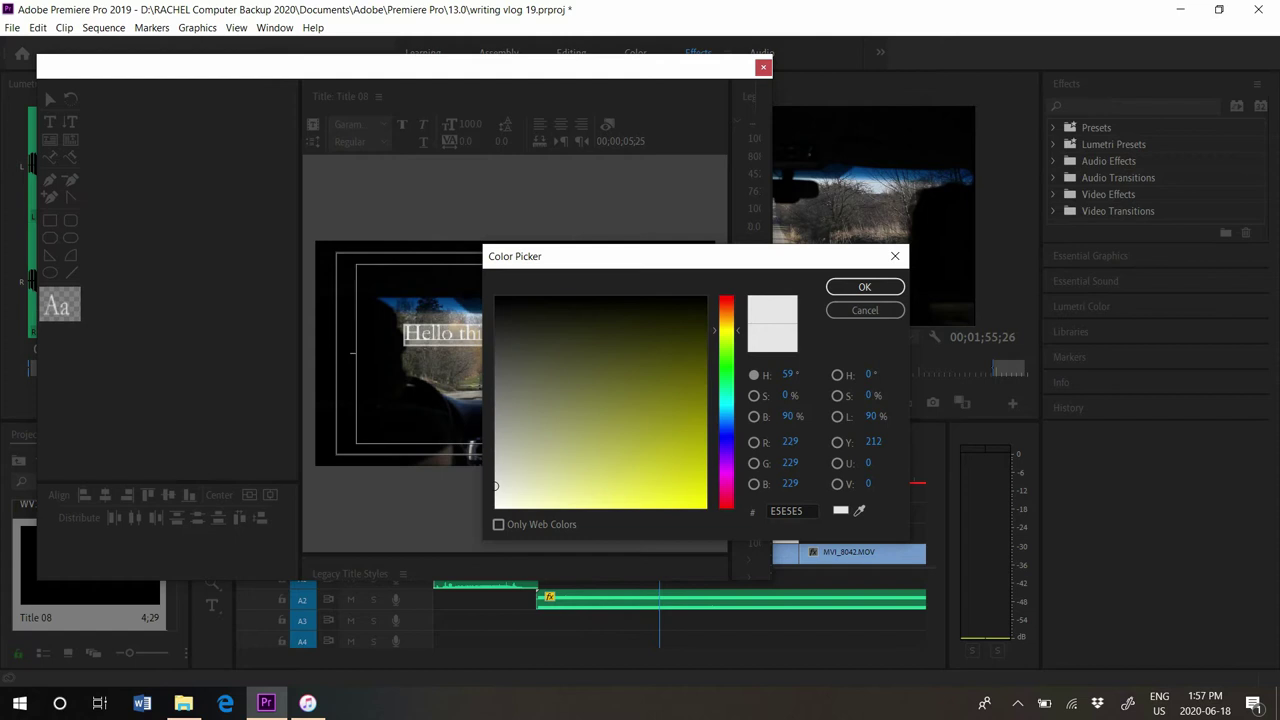
pyautogui.click(528, 508)
pyautogui.click(865, 287)
# Centre the title text horizontally and vertically in the frame, and close the title editor
pyautogui.click(270, 495)
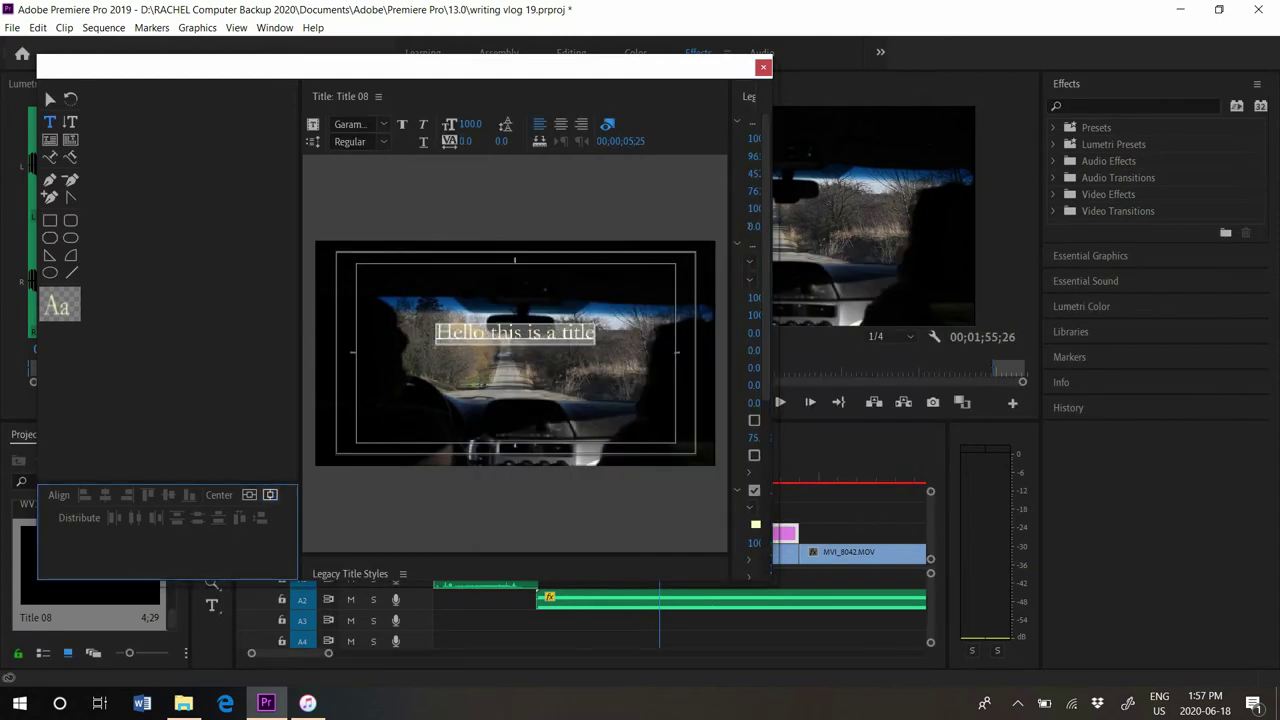
pyautogui.click(249, 495)
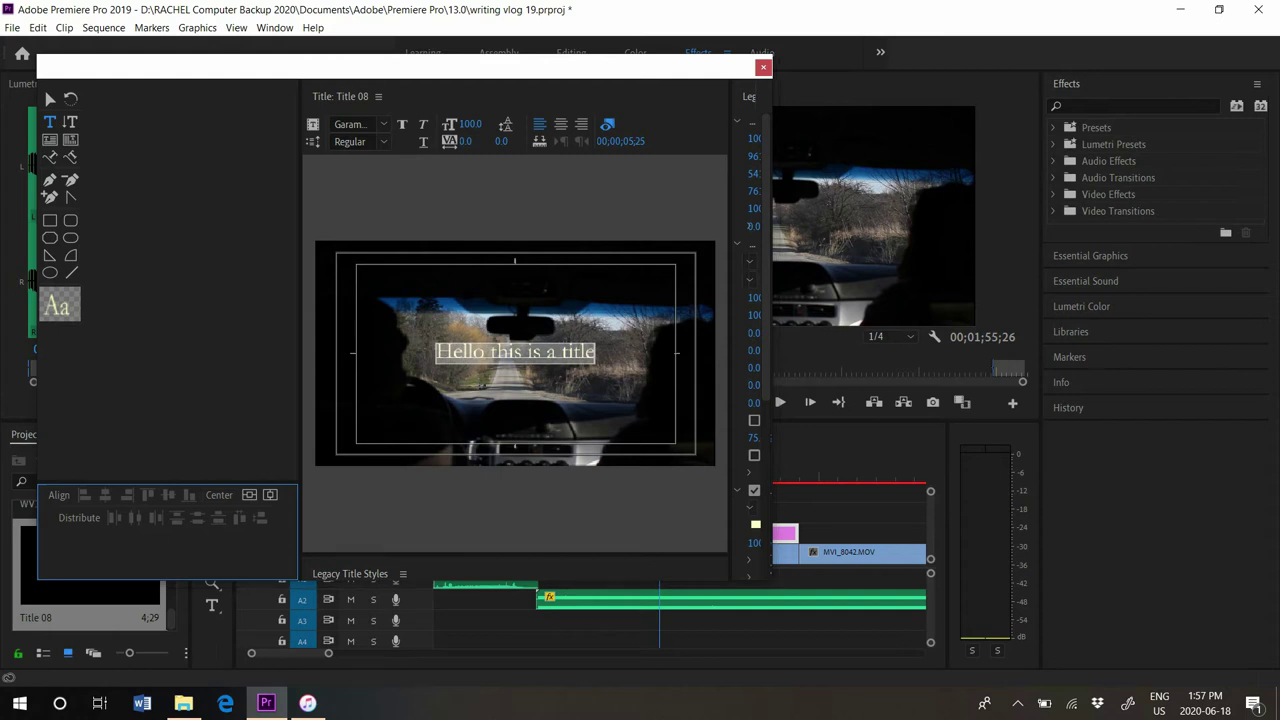
pyautogui.click(763, 67)
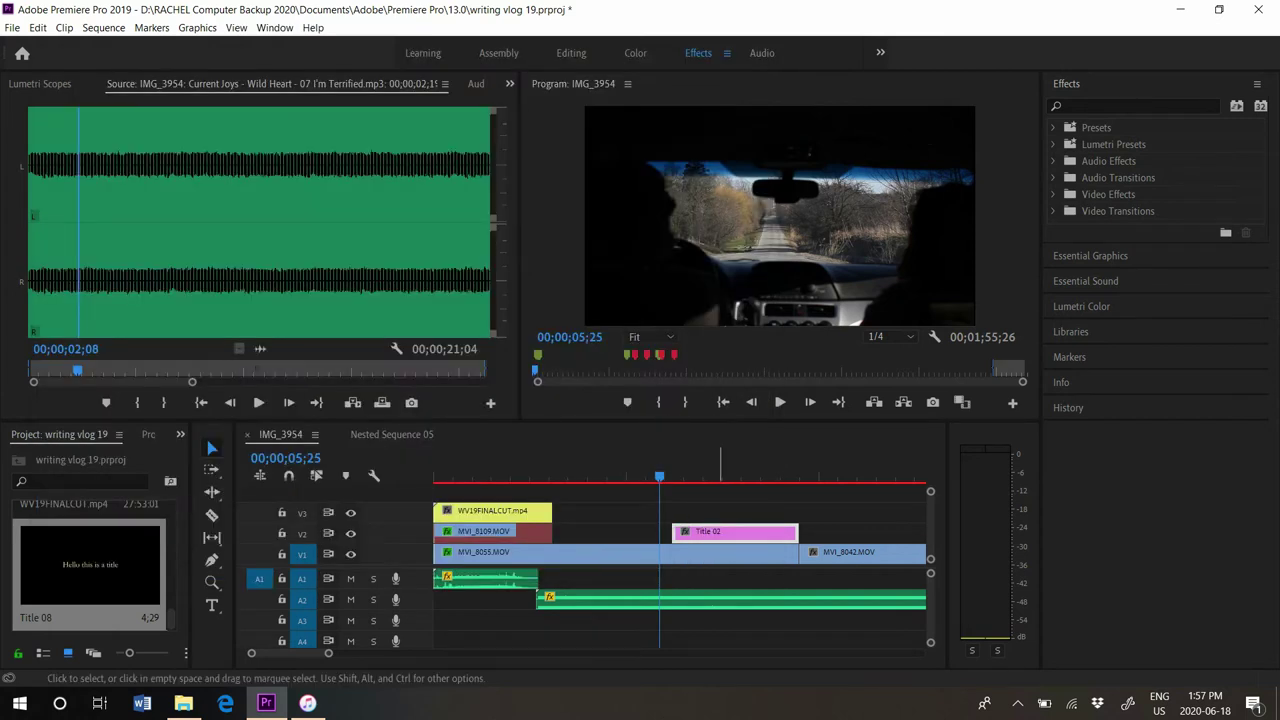
# Place the "Hello this is a title" title on V3 above the Title 02 clip and view it in an enlarged Program monitor
pyautogui.moveTo(90, 562); pyautogui.dragTo(640, 514)
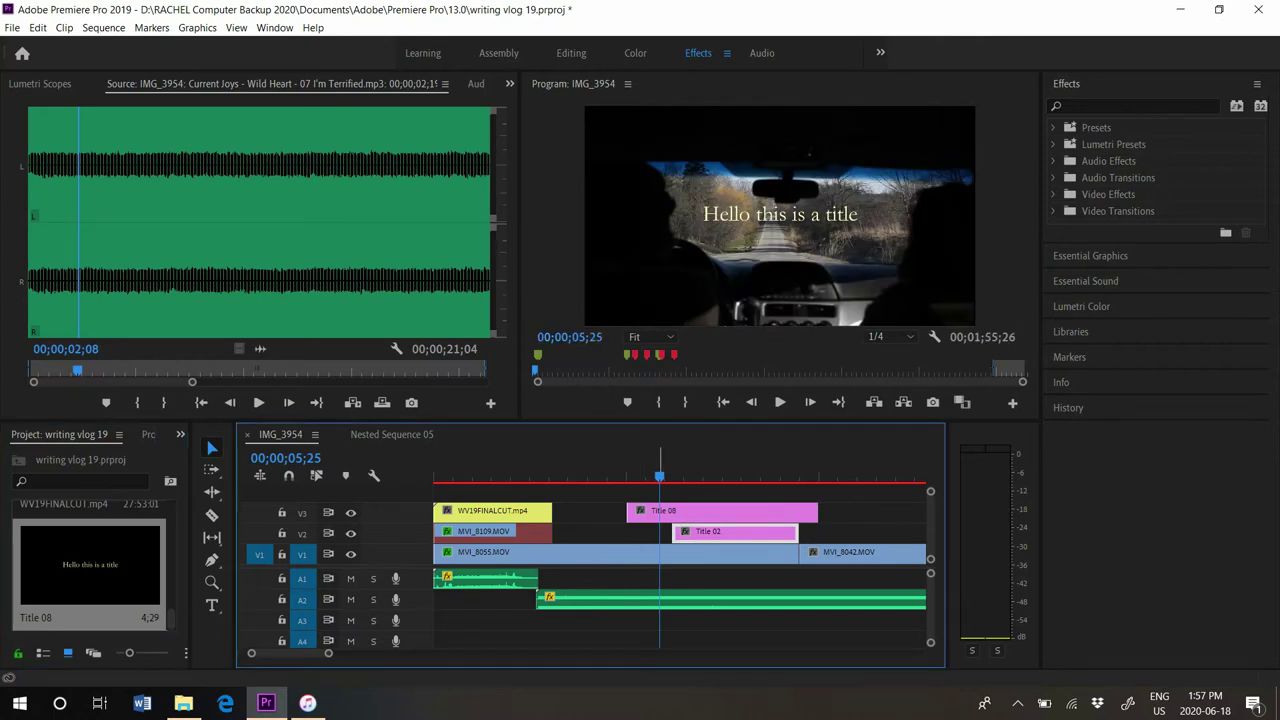
pyautogui.click(780, 216)
pyautogui.press('`')
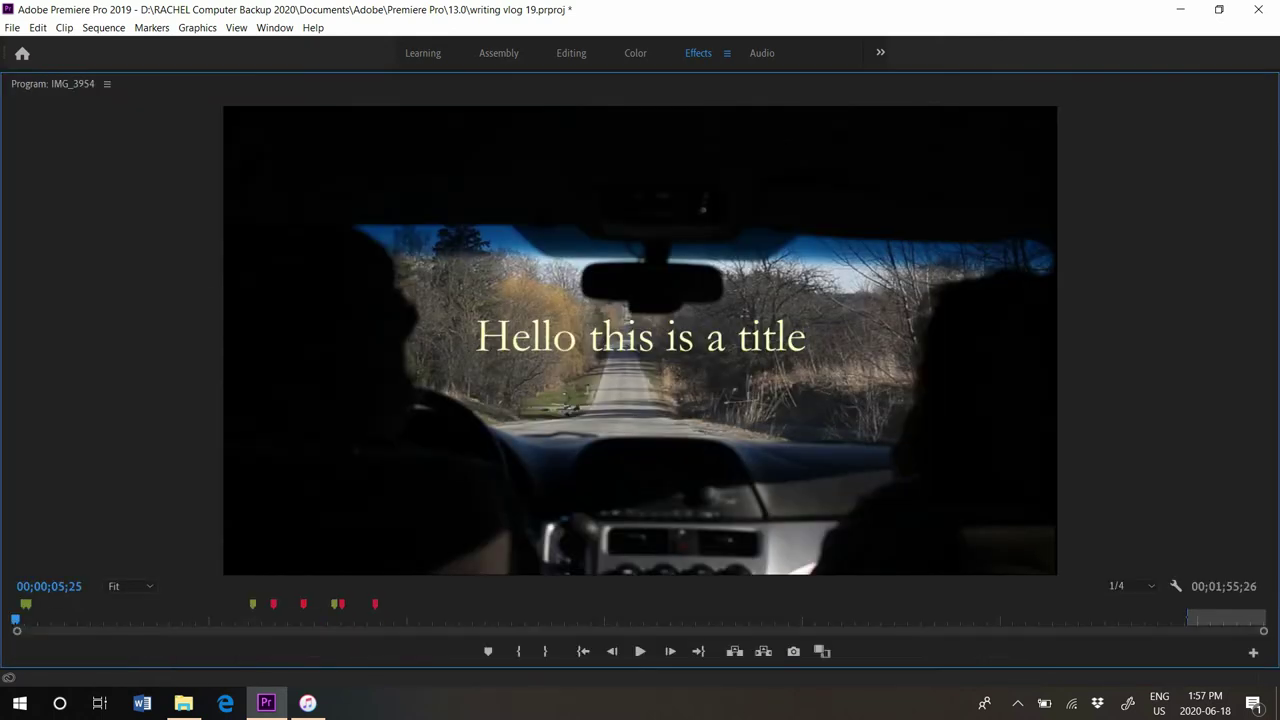
pyautogui.press('`')
# Delete the "Hello this is a title" clip from V3
pyautogui.click(700, 627)
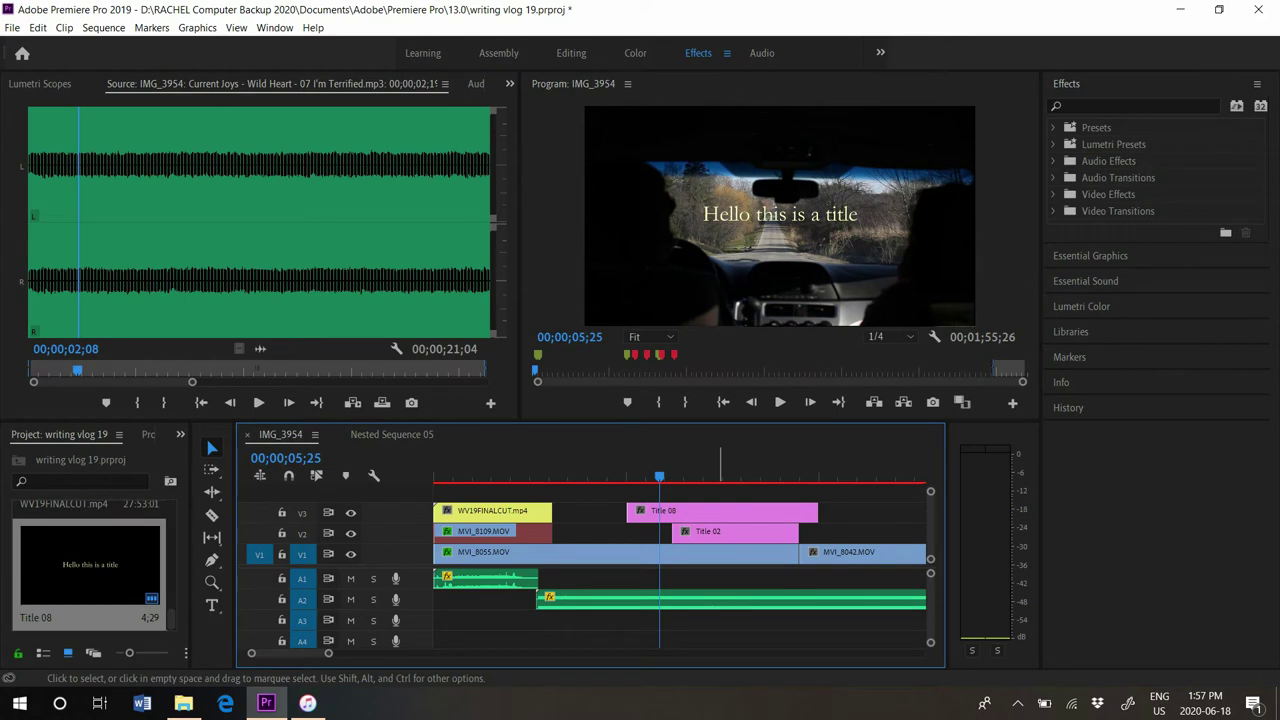
pyautogui.click(698, 512)
pyautogui.press('Delete')
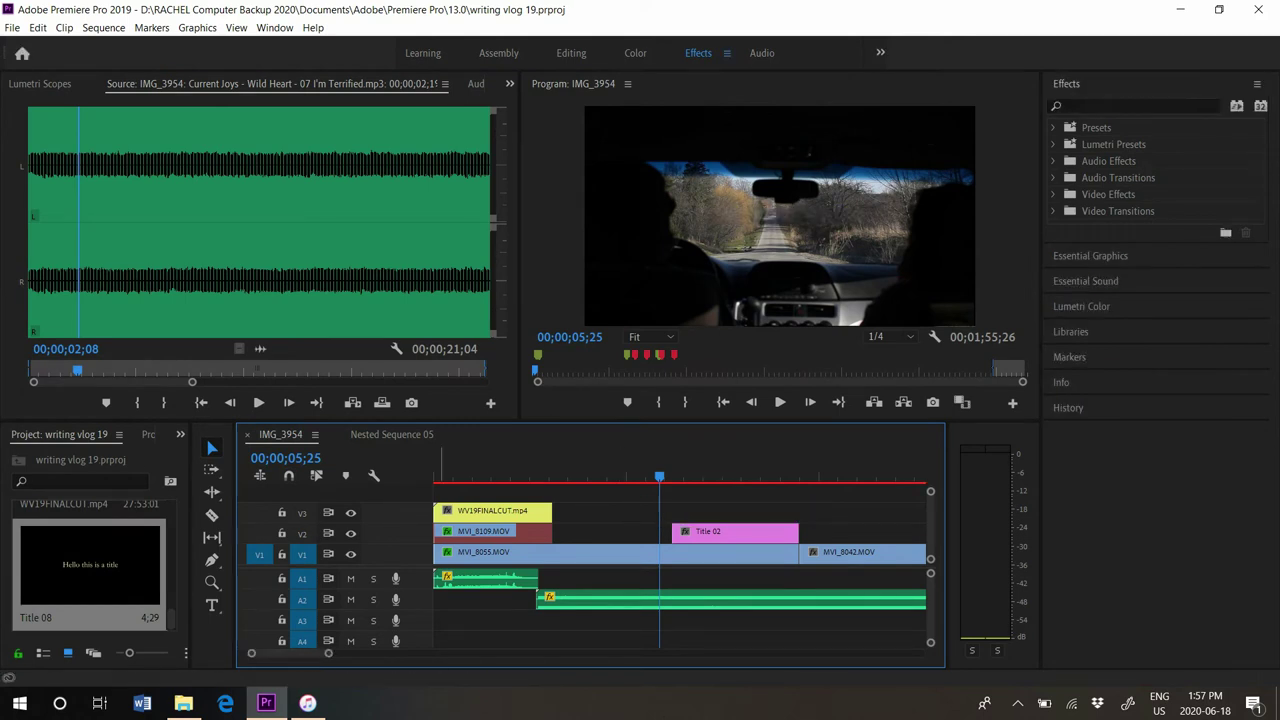
# Try adding a "V" text graphic over the driving shot at 00;00;05;25 with the Type tool, and undo it
pyautogui.click(211, 605)
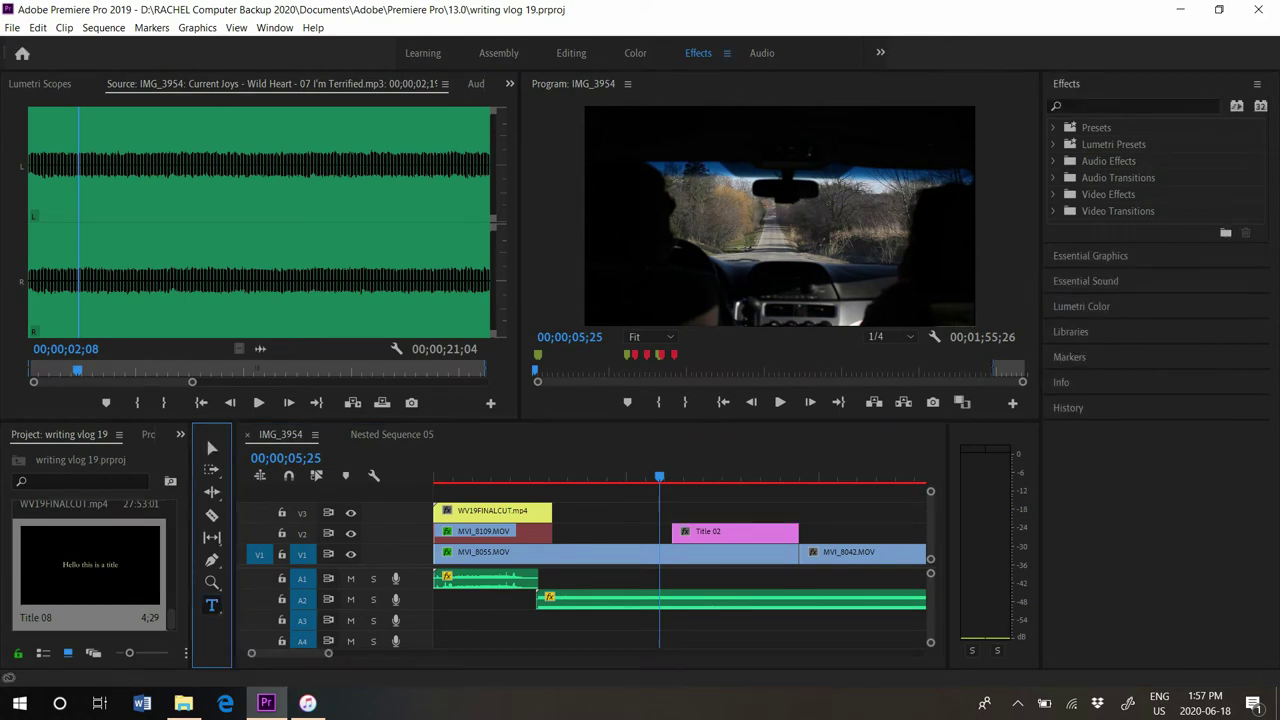
pyautogui.click(714, 178)
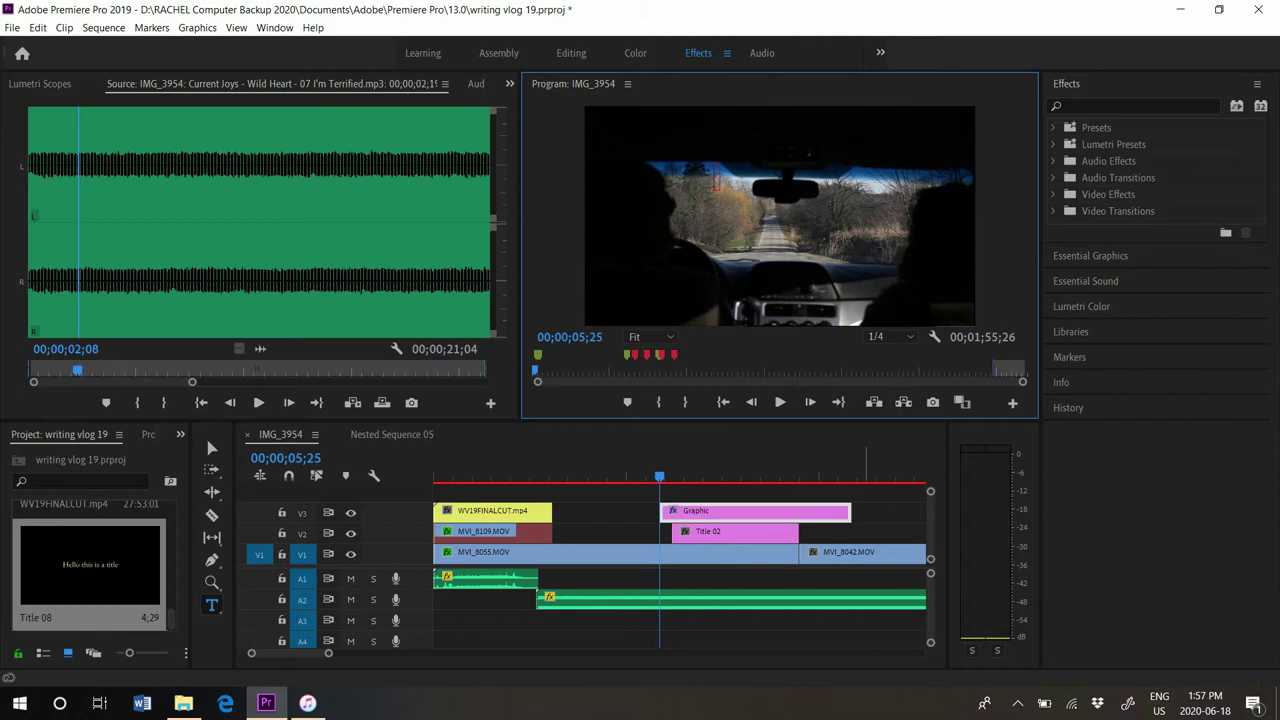
pyautogui.write('V')
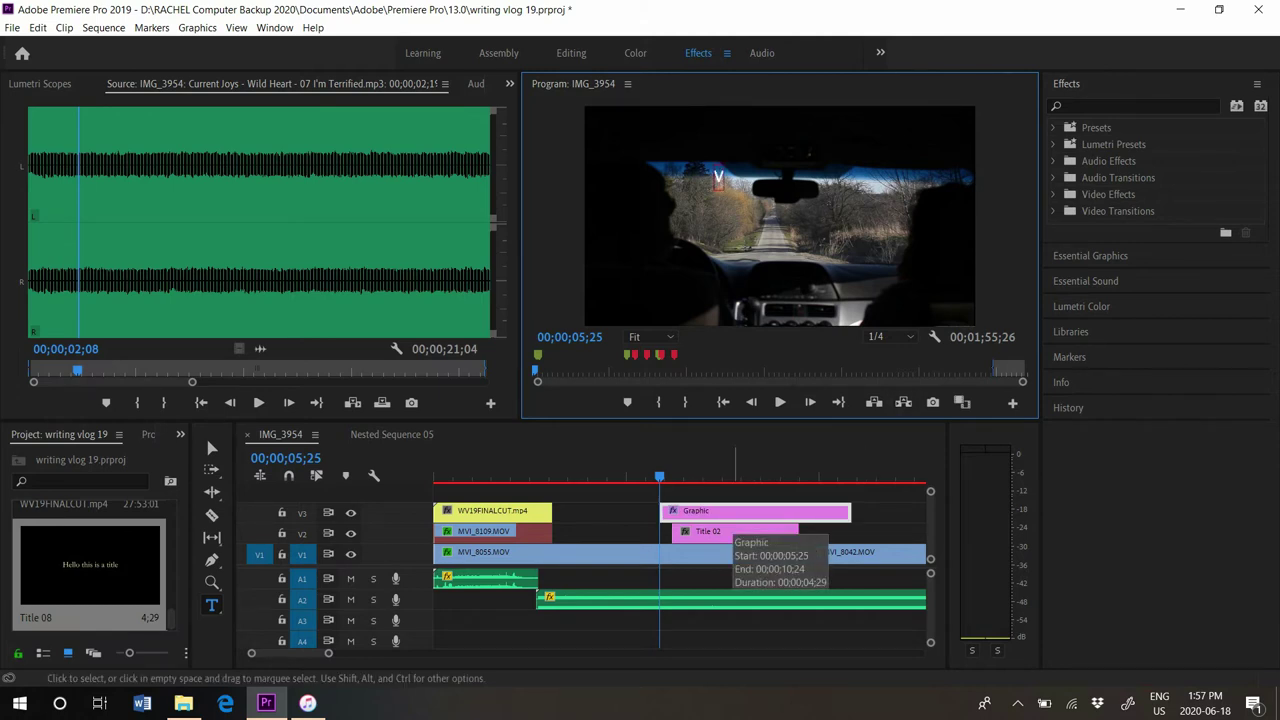
pyautogui.hotkey('ctrl', 'z')
pyautogui.hotkey('ctrl', 'z')
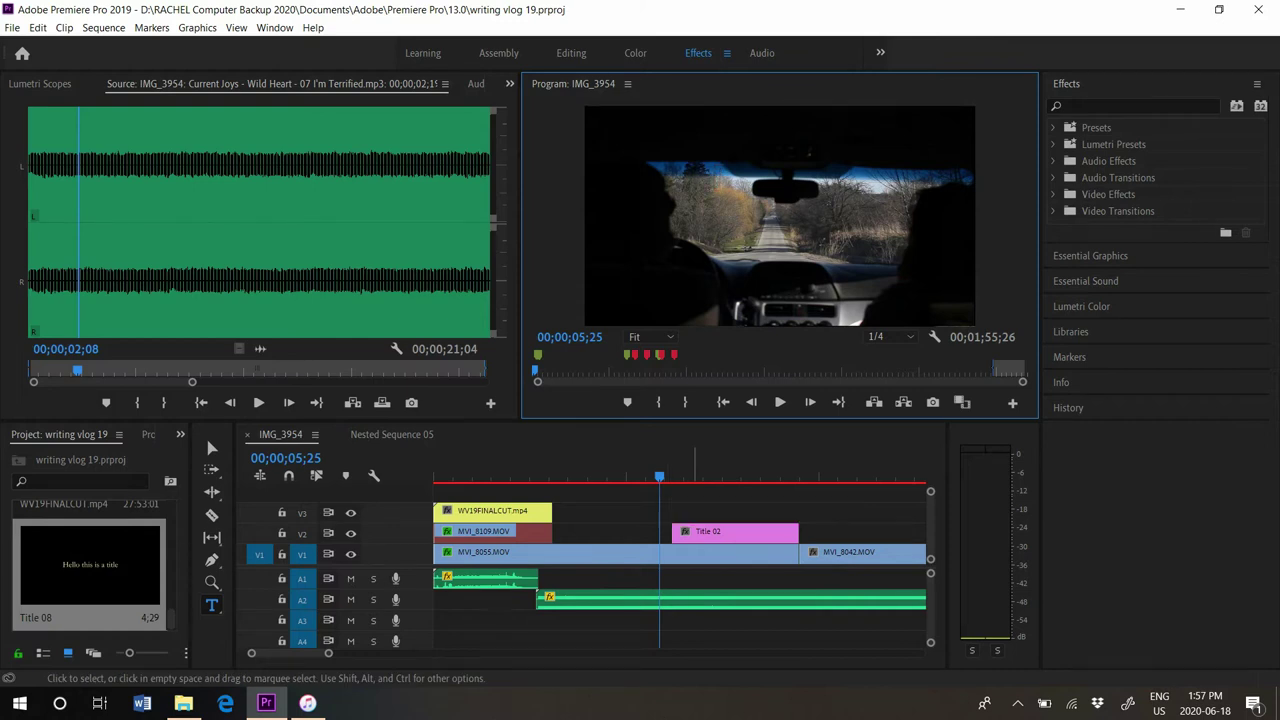
# Save the project and play the sequence from 00;00;05;25 through to the hand-drawn "Writing Vlog #19" title at a higher volume
pyautogui.hotkey('ctrl', 's')
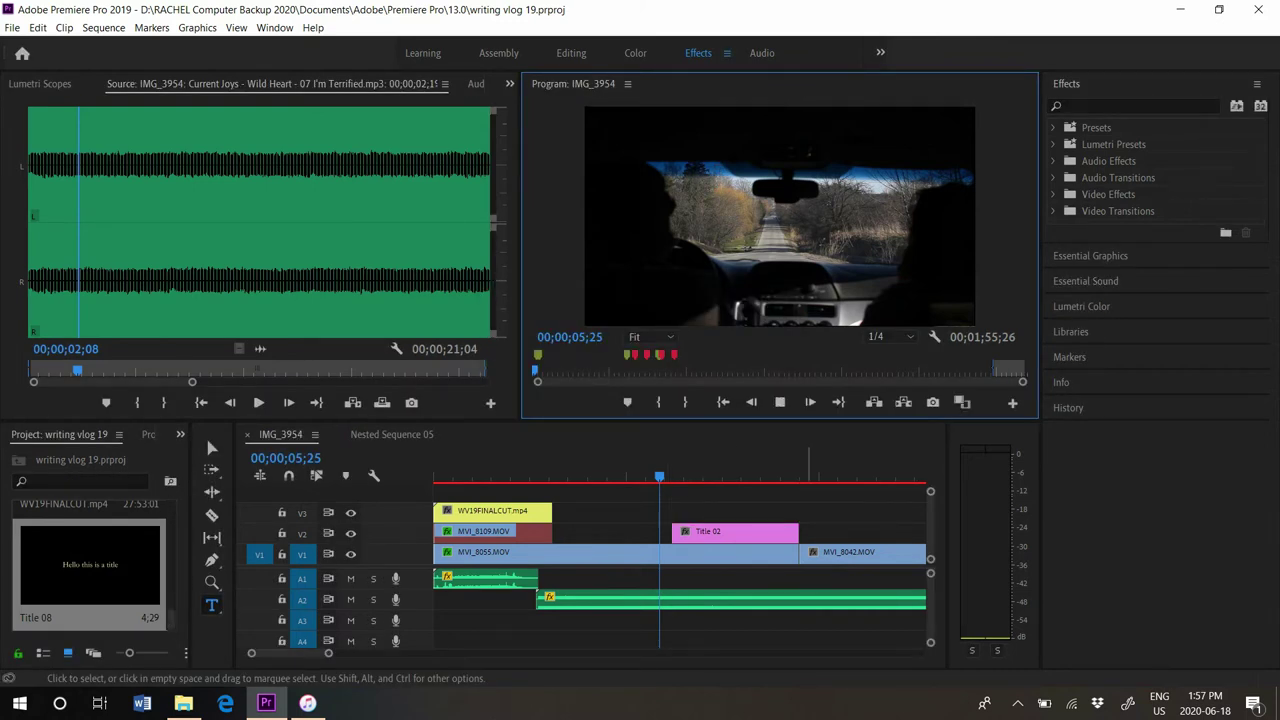
pyautogui.press('space')
pyautogui.press('XF86AudioRaiseVolume')
pyautogui.press('XF86AudioRaiseVolume')
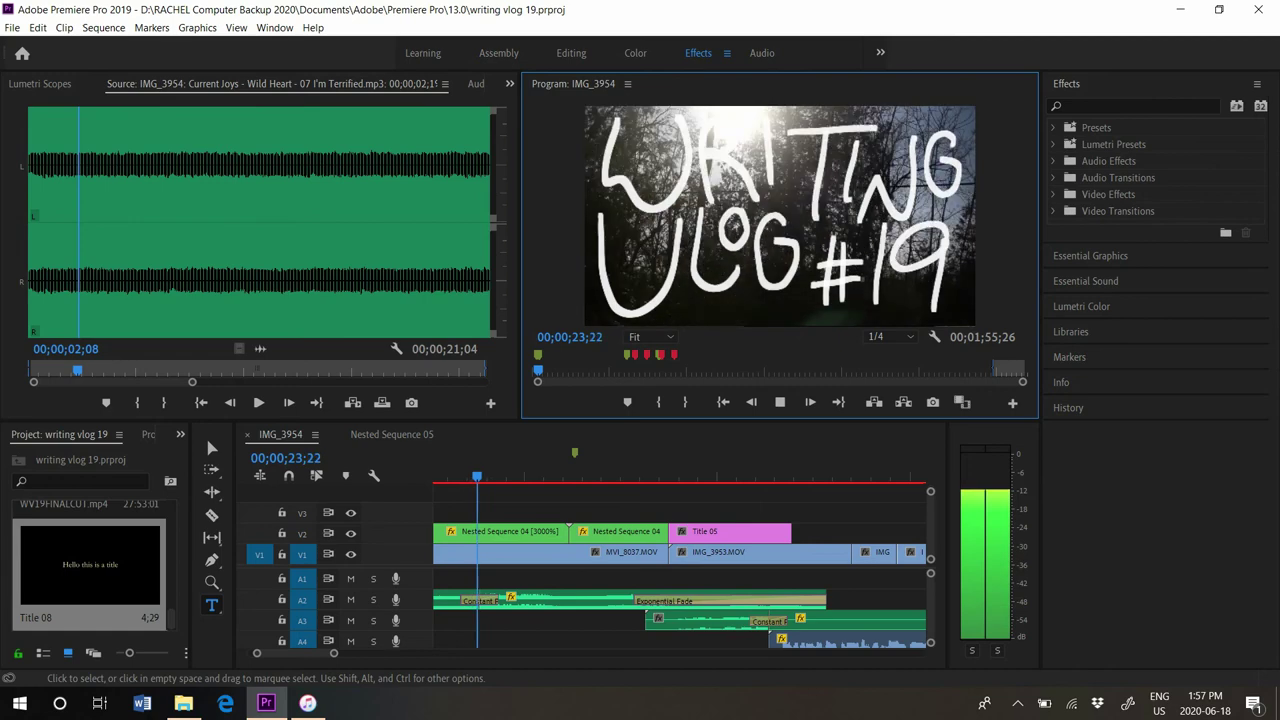
# Mute audio track A2 and replay the hand-drawn "Writing Vlog #19" title section of the sequence
pyautogui.moveTo(334, 653); pyautogui.dragTo(363, 653)
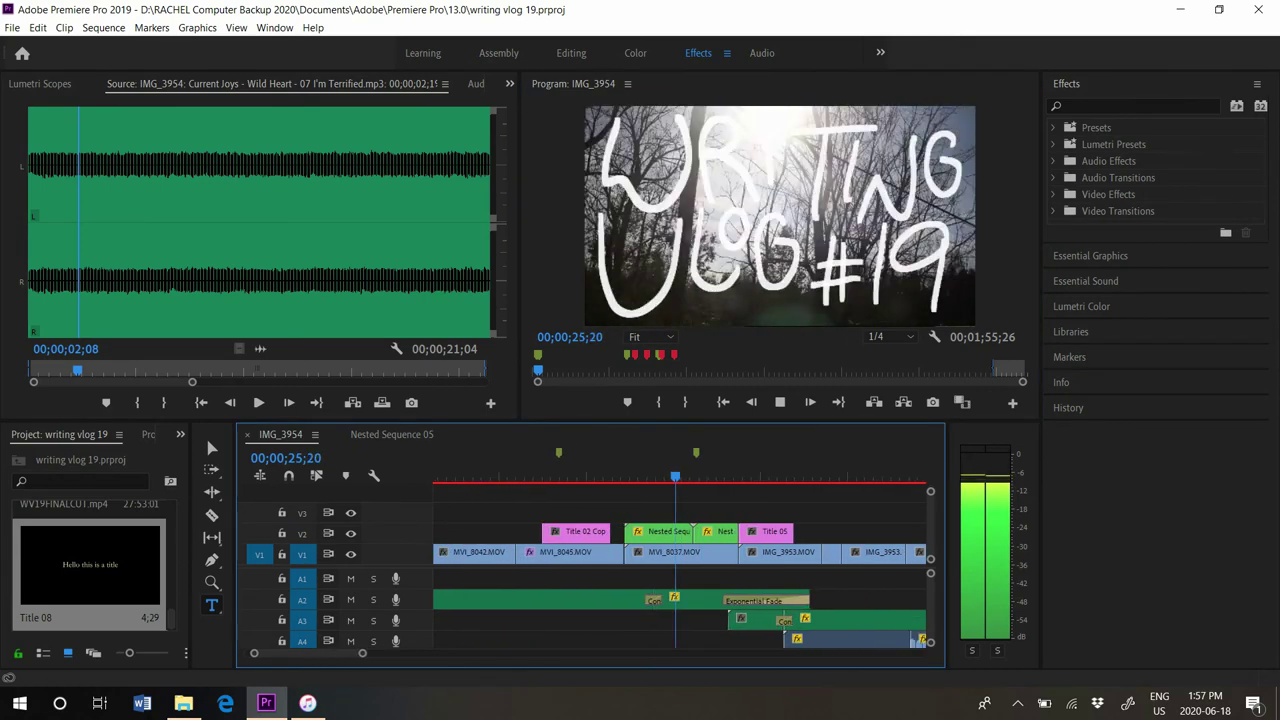
pyautogui.press('Up')
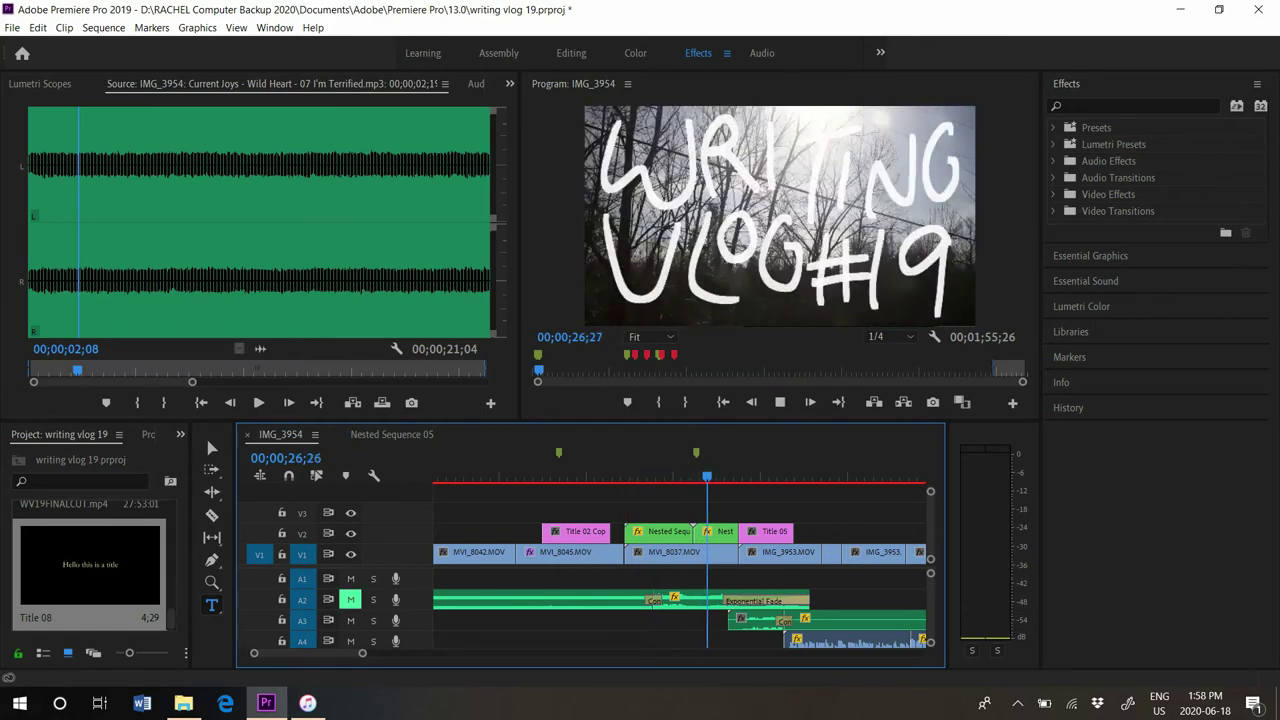
pyautogui.moveTo(682, 468); pyautogui.dragTo(630, 468)
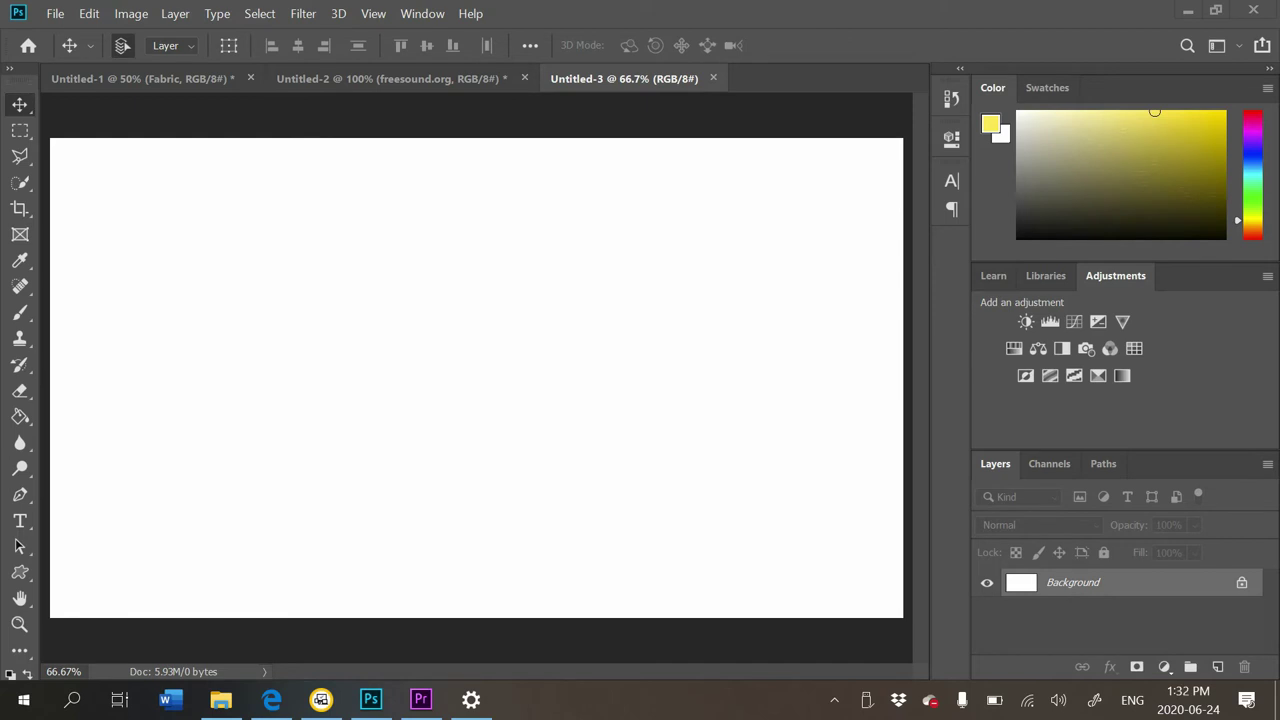
# Switch to Photoshop, view the blank Untitled-3 document's image size in pixels and accept the size
pyautogui.click(131, 13)
pyautogui.click(160, 148)
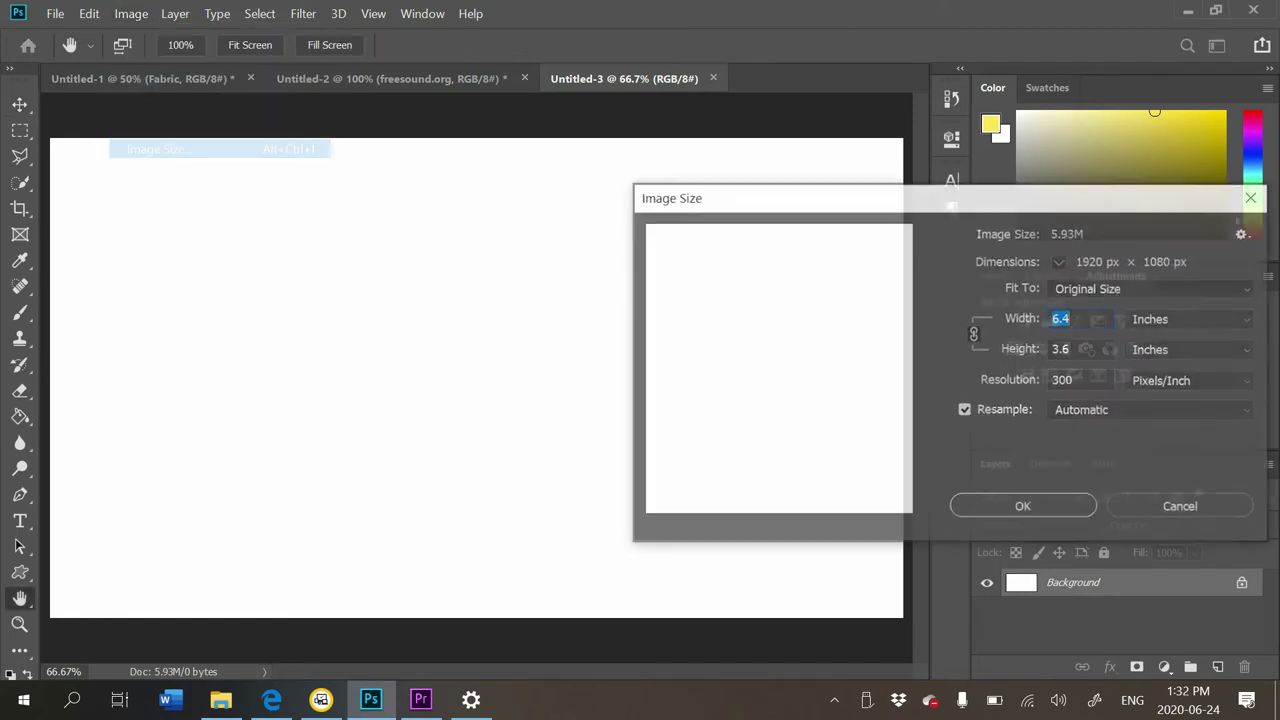
pyautogui.click(1192, 319)
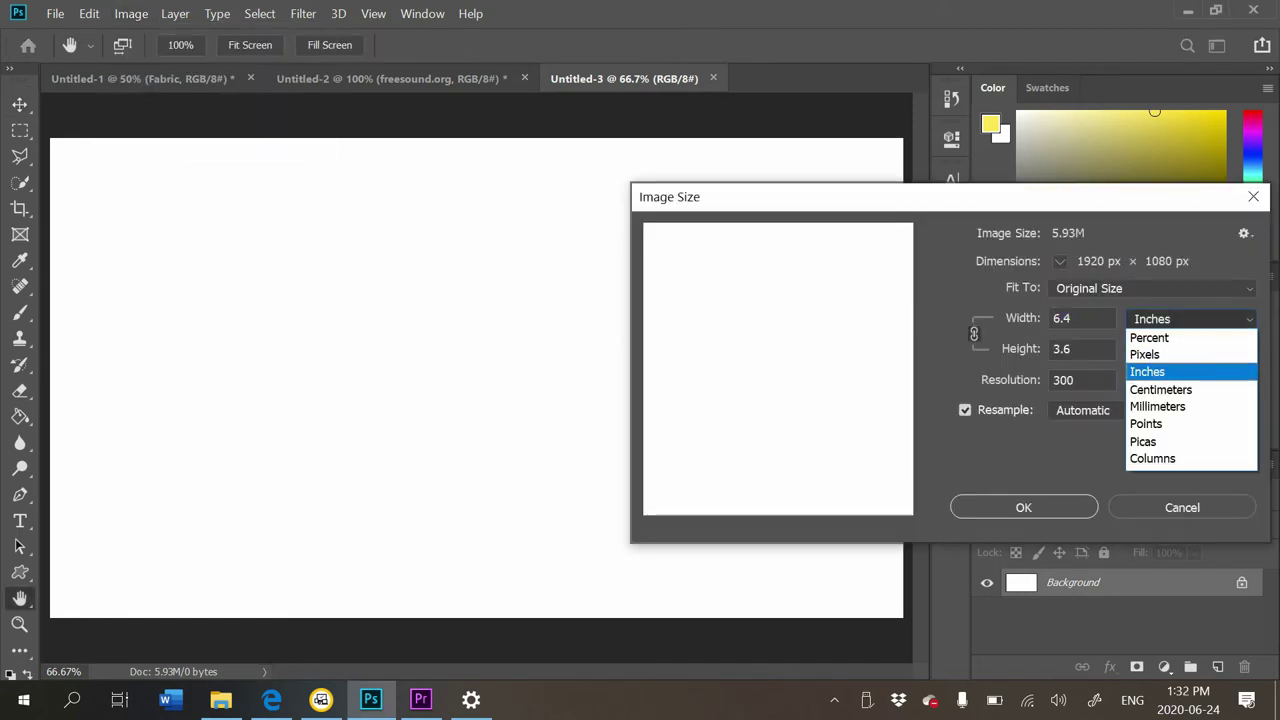
pyautogui.click(1145, 354)
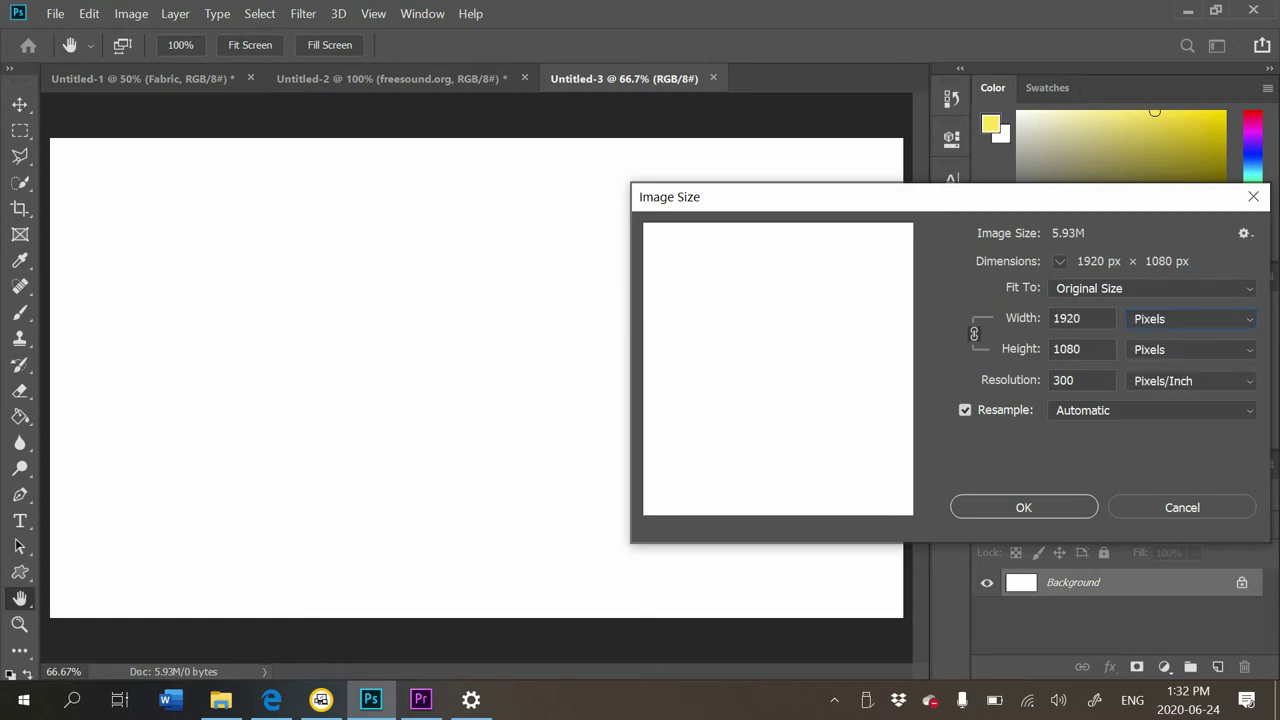
pyautogui.moveTo(700, 197); pyautogui.dragTo(366, 160)
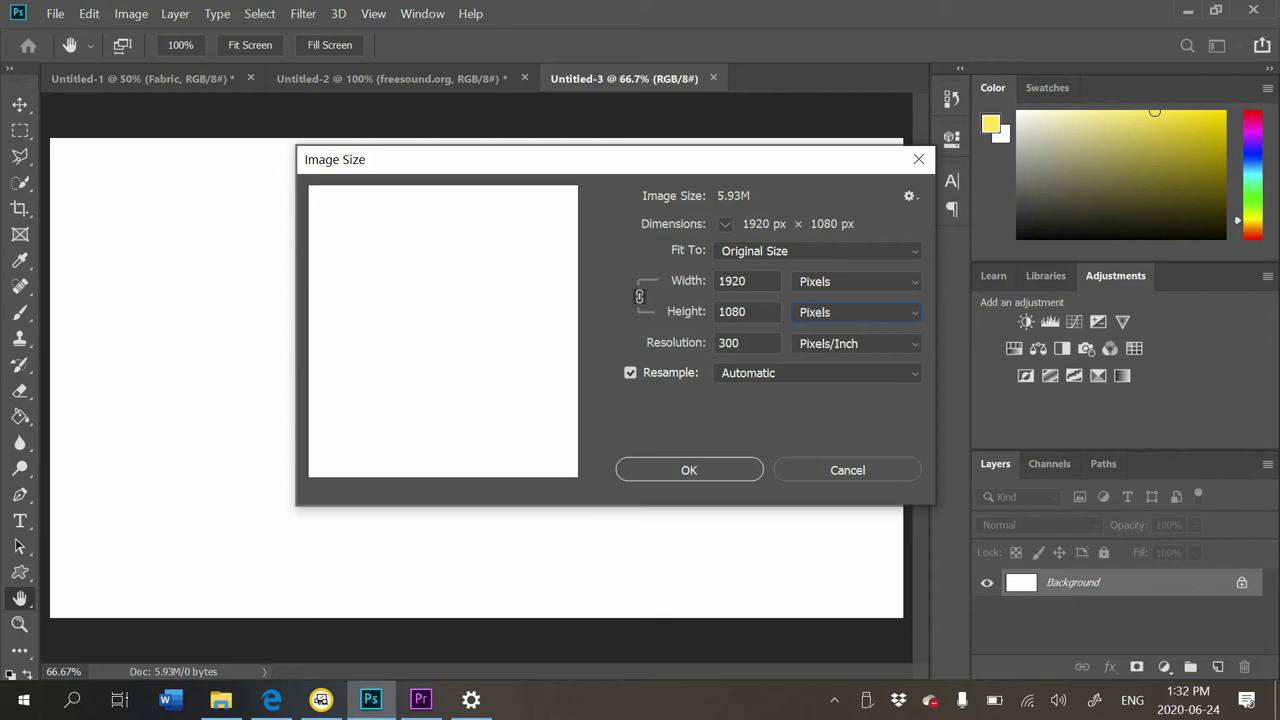
pyautogui.click(689, 470)
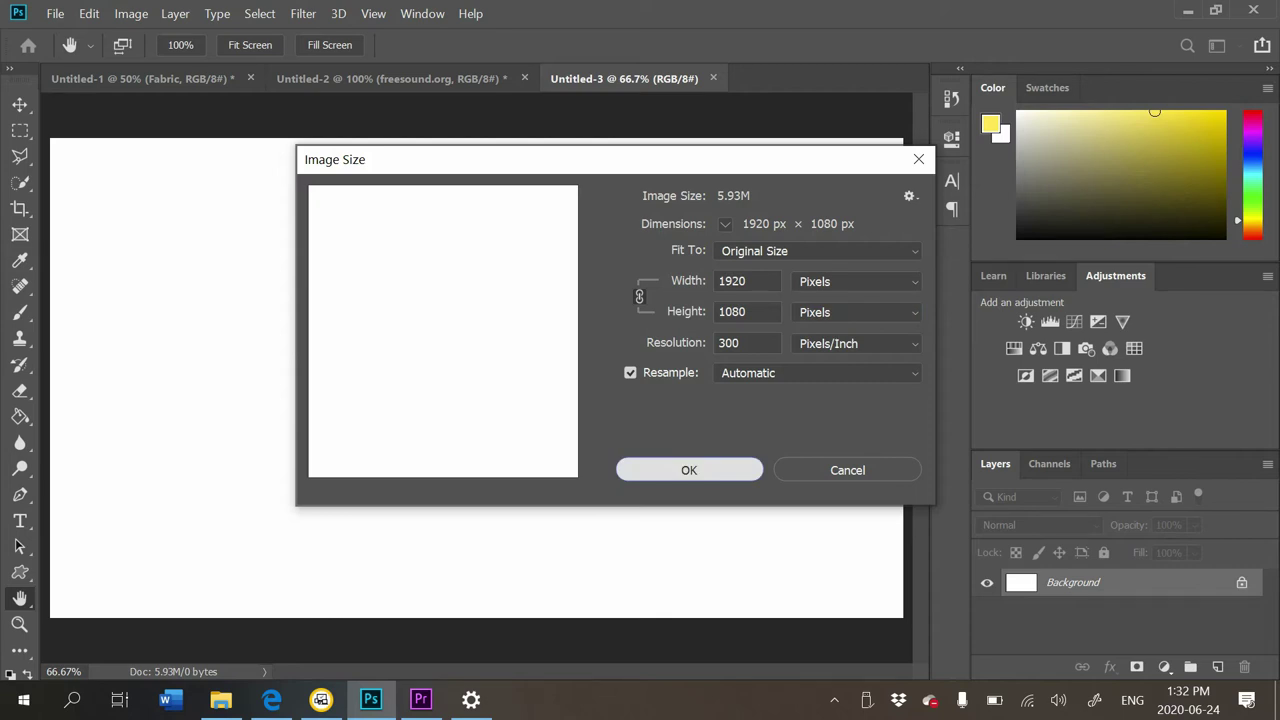
pyautogui.press('Return')
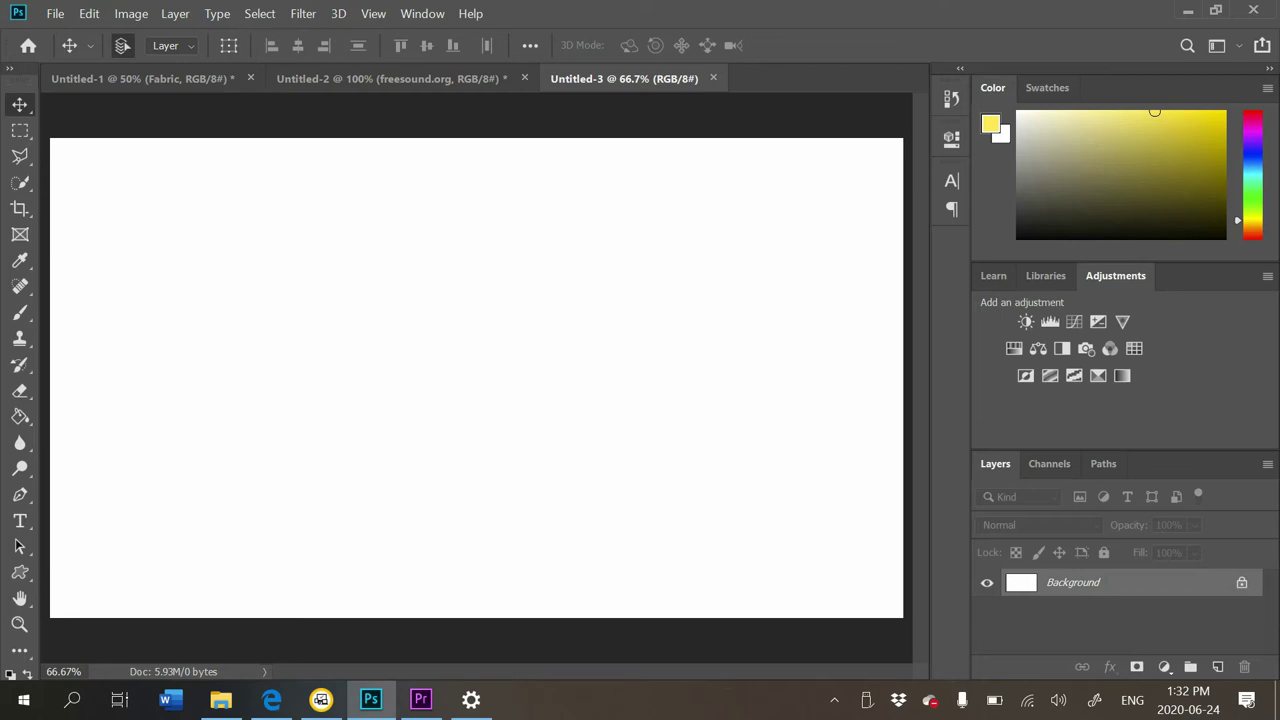
# Unlock the Background layer and fill it with the default black foreground colour using the Paint Bucket
pyautogui.click(1241, 582)
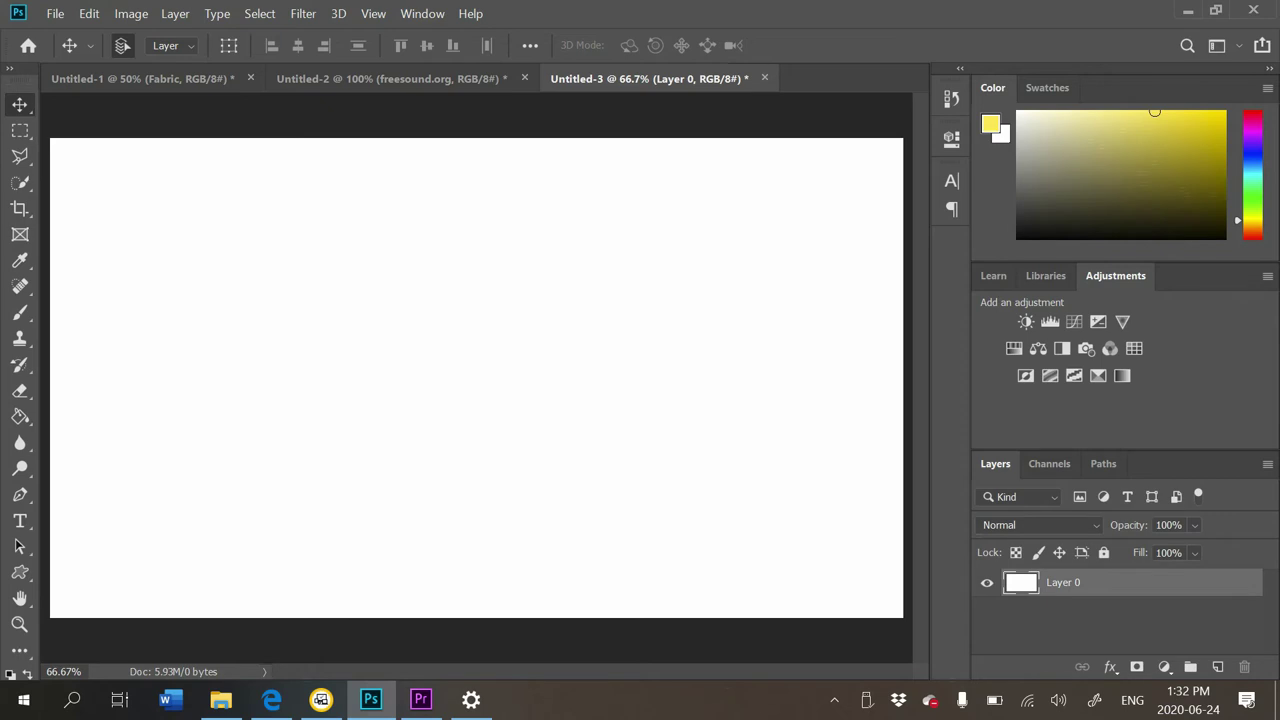
pyautogui.press('d')
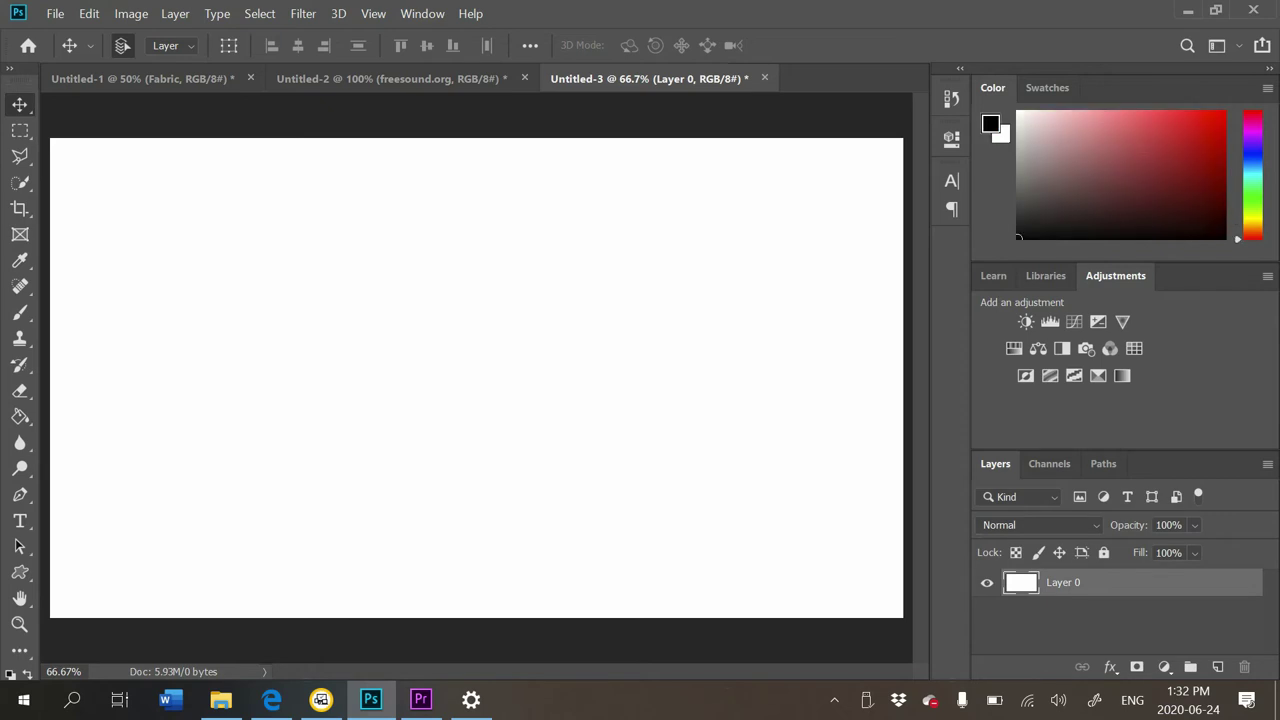
pyautogui.press('g')
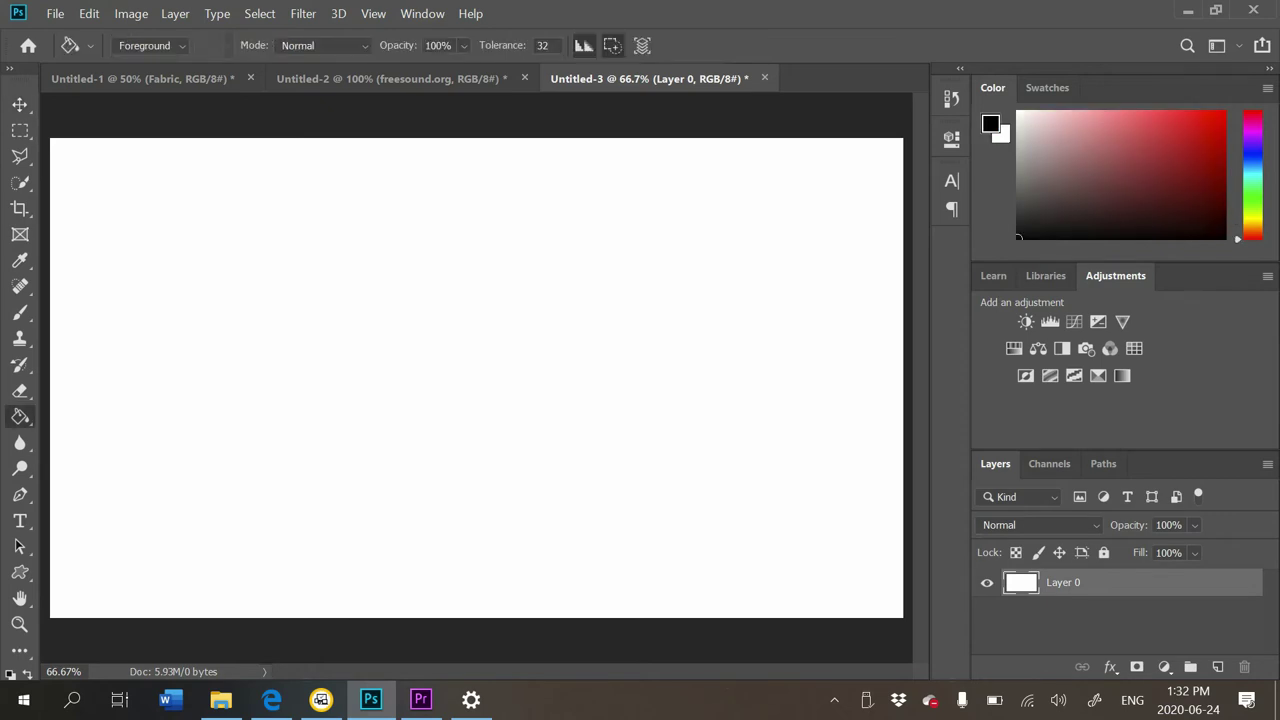
pyautogui.click(476, 378)
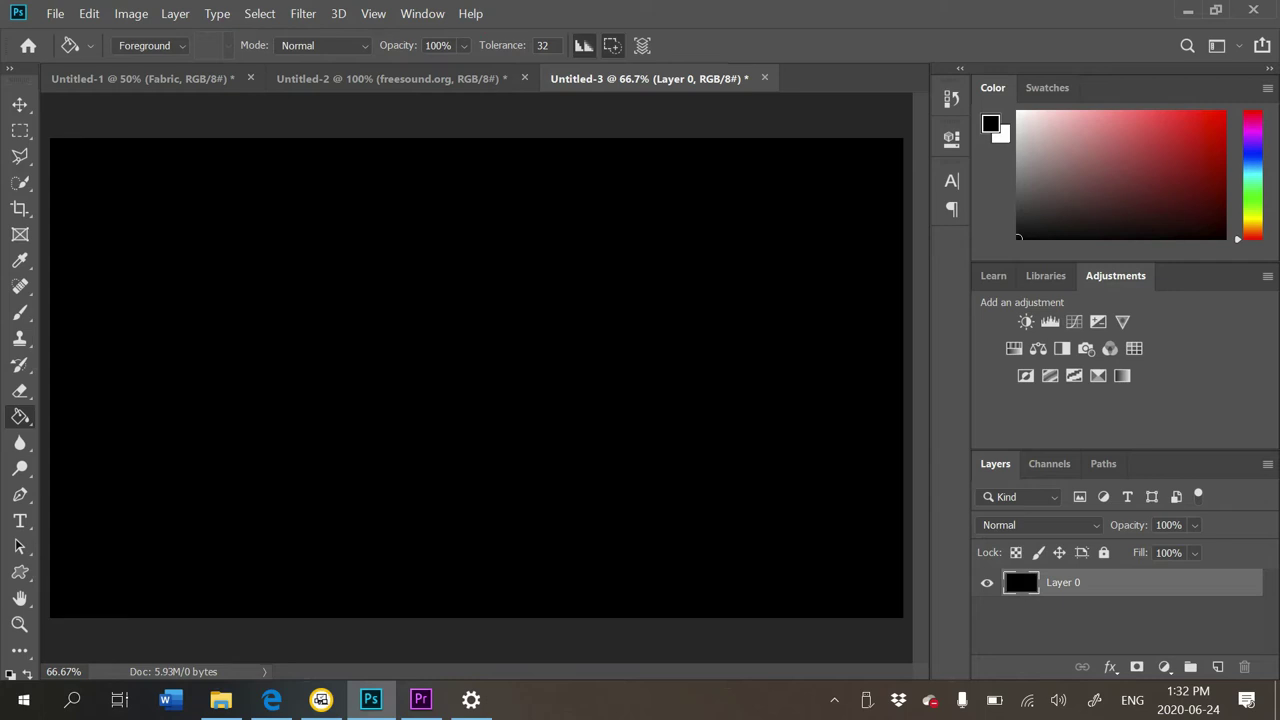
# Add a new empty layer above the black Layer 0
pyautogui.hotkey('ctrl', '-')
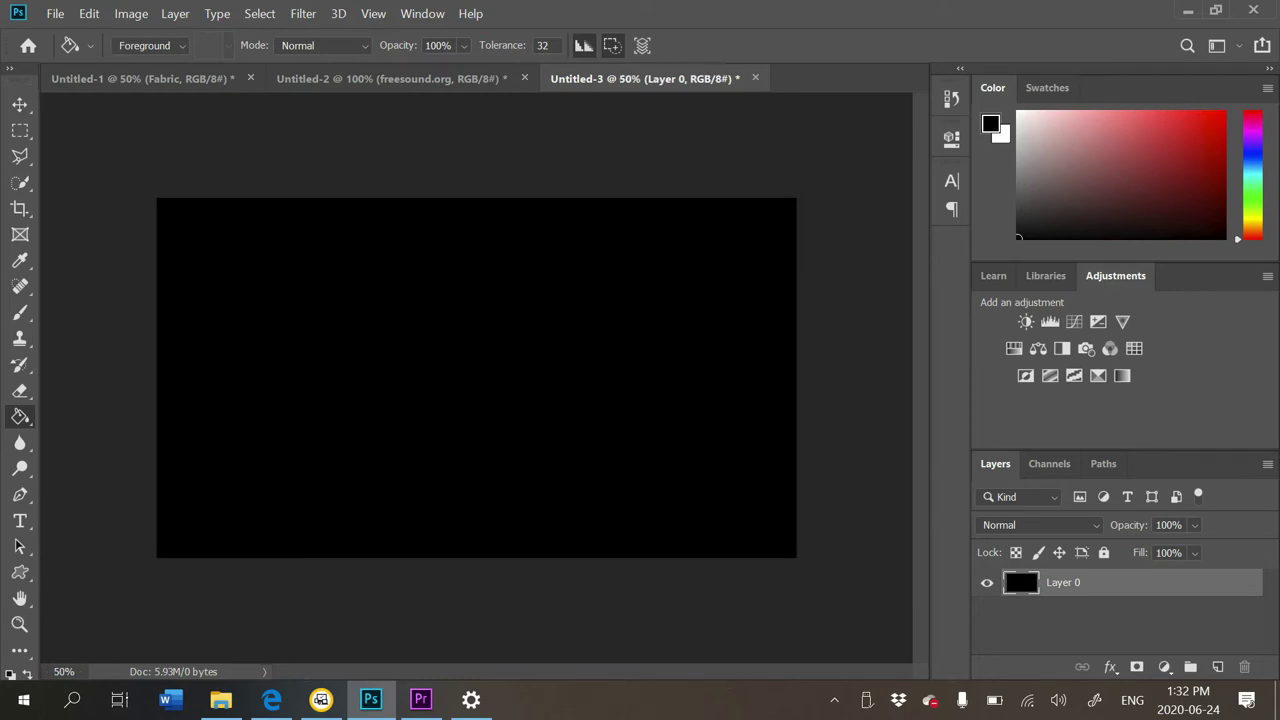
pyautogui.hotkey('ctrl', 'shift', 'n')
pyautogui.press('Return')
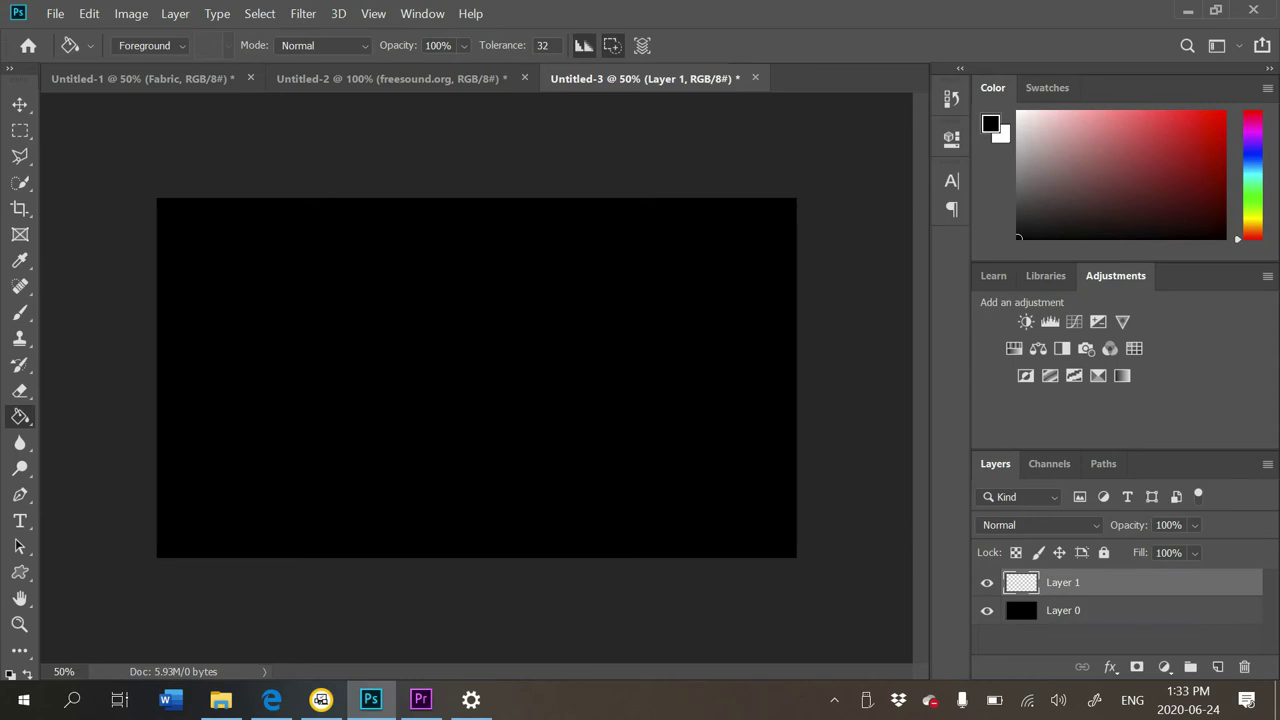
# Choose the "Kyle's AM - Soft Perfection" marker brush from the art_markers set for the Brush tool
pyautogui.press('b')
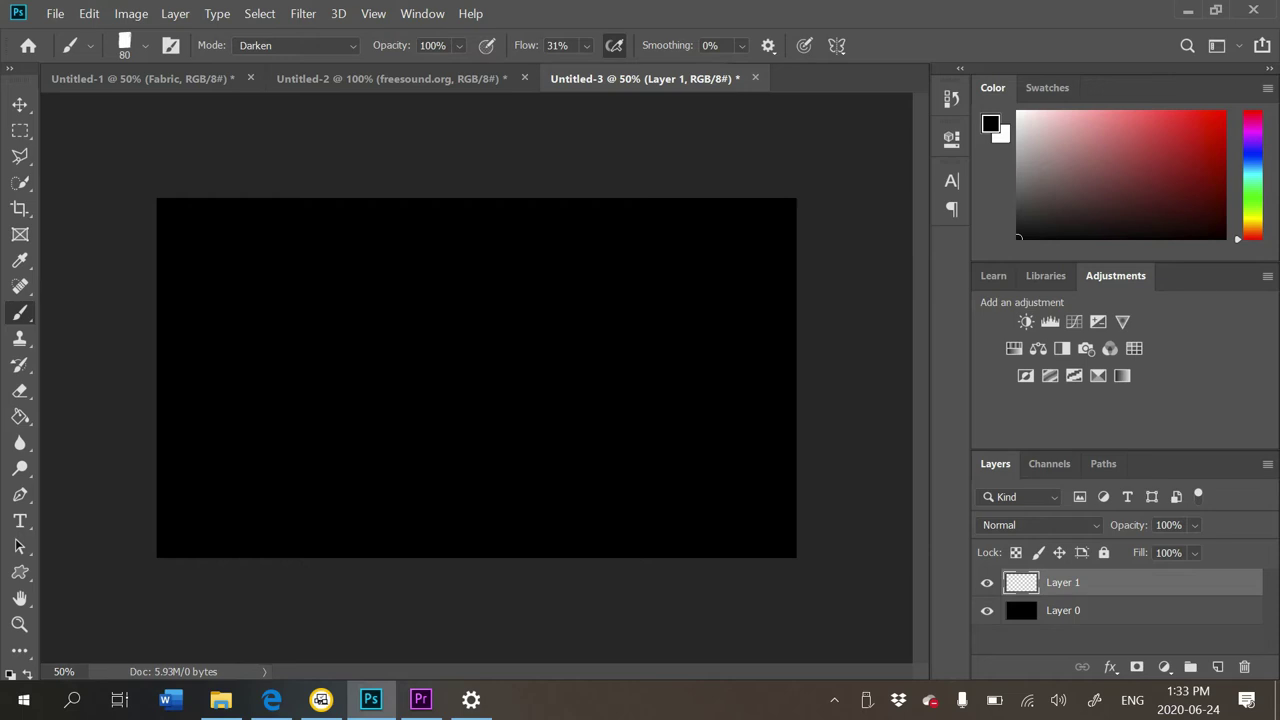
pyautogui.click(145, 46)
pyautogui.scroll(10, 140, 290)
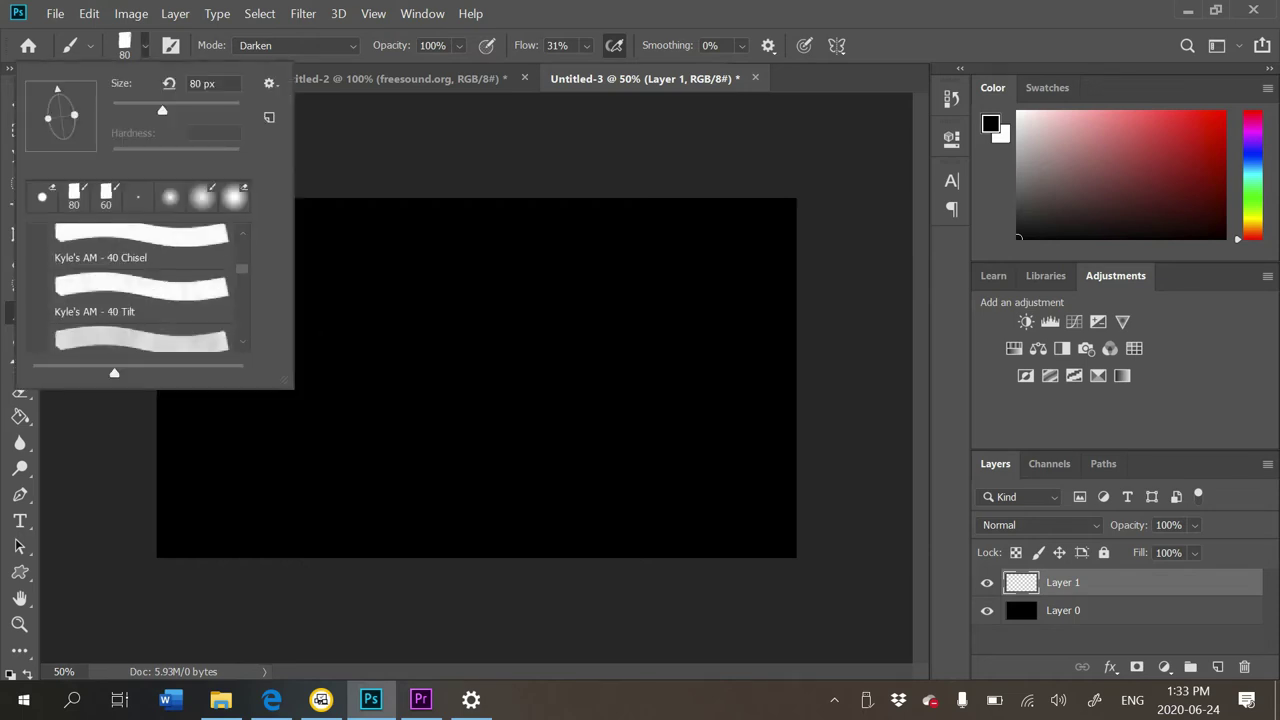
pyautogui.click(38, 325)
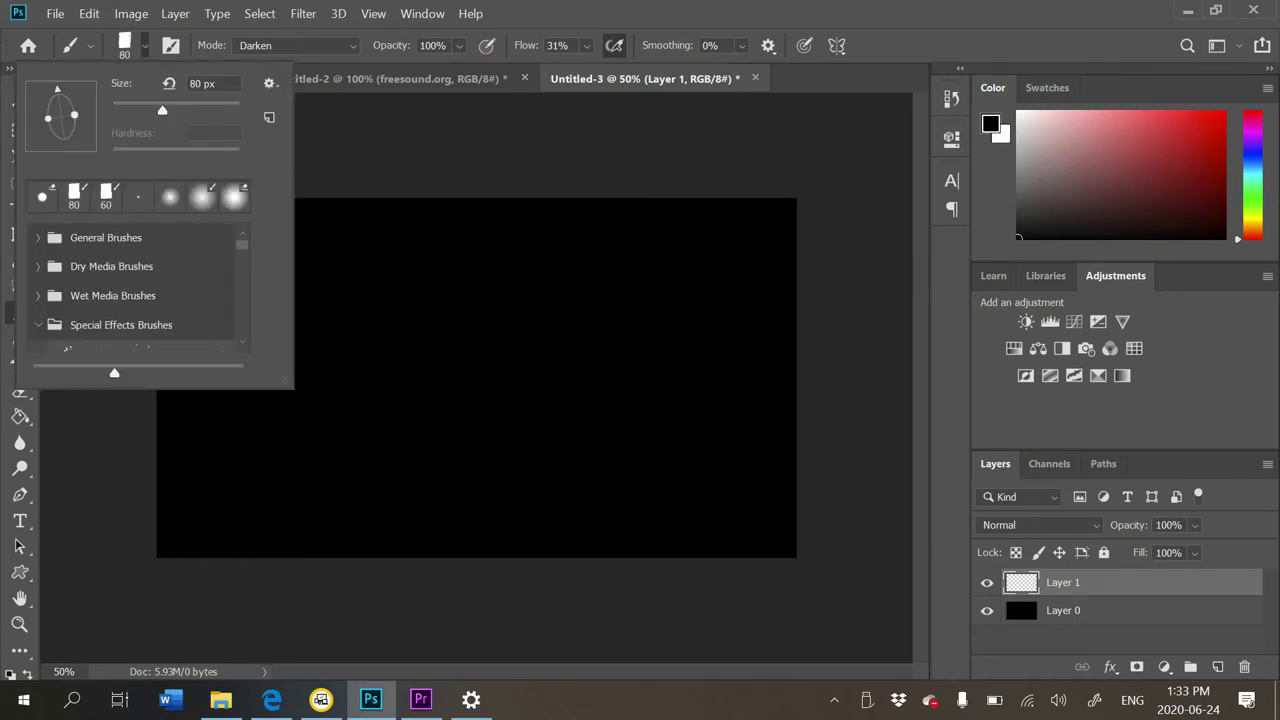
pyautogui.scroll(-1, 130, 290)
pyautogui.click(121, 293)
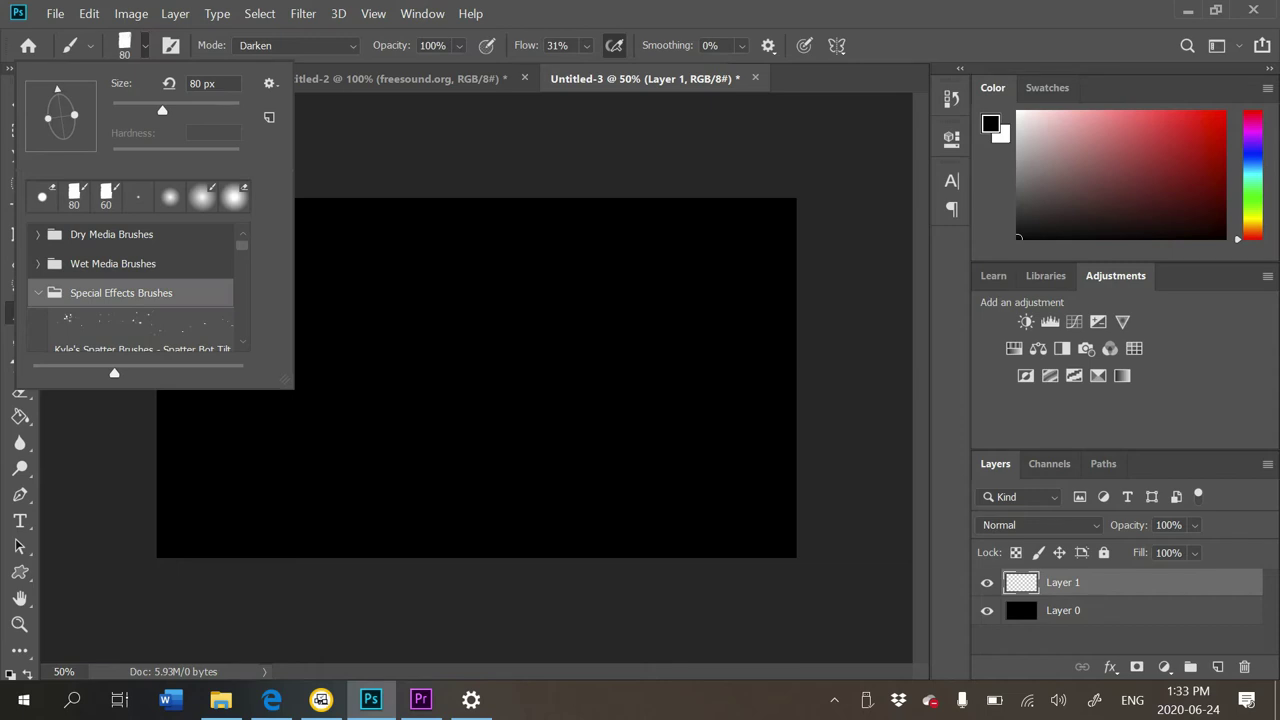
pyautogui.click(38, 293)
pyautogui.scroll(-1, 38, 293)
pyautogui.scroll(-2, 130, 290)
pyautogui.scroll(1, 130, 290)
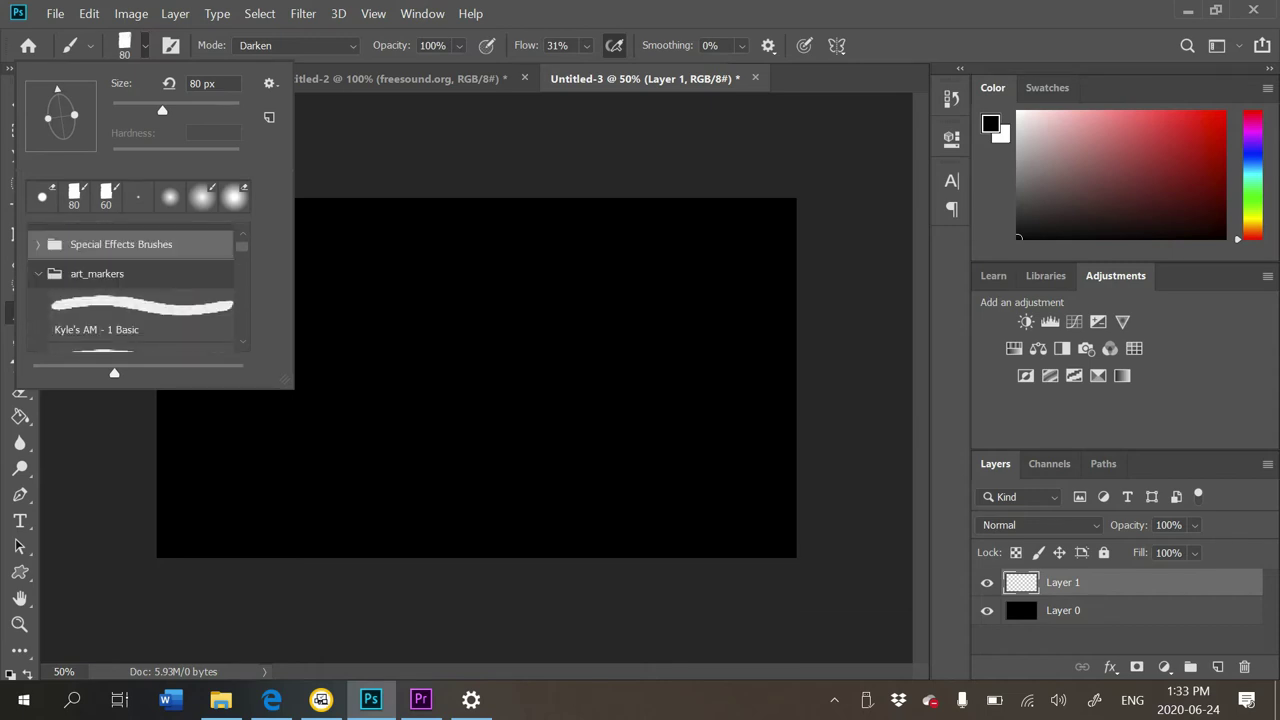
pyautogui.scroll(-5, 140, 290)
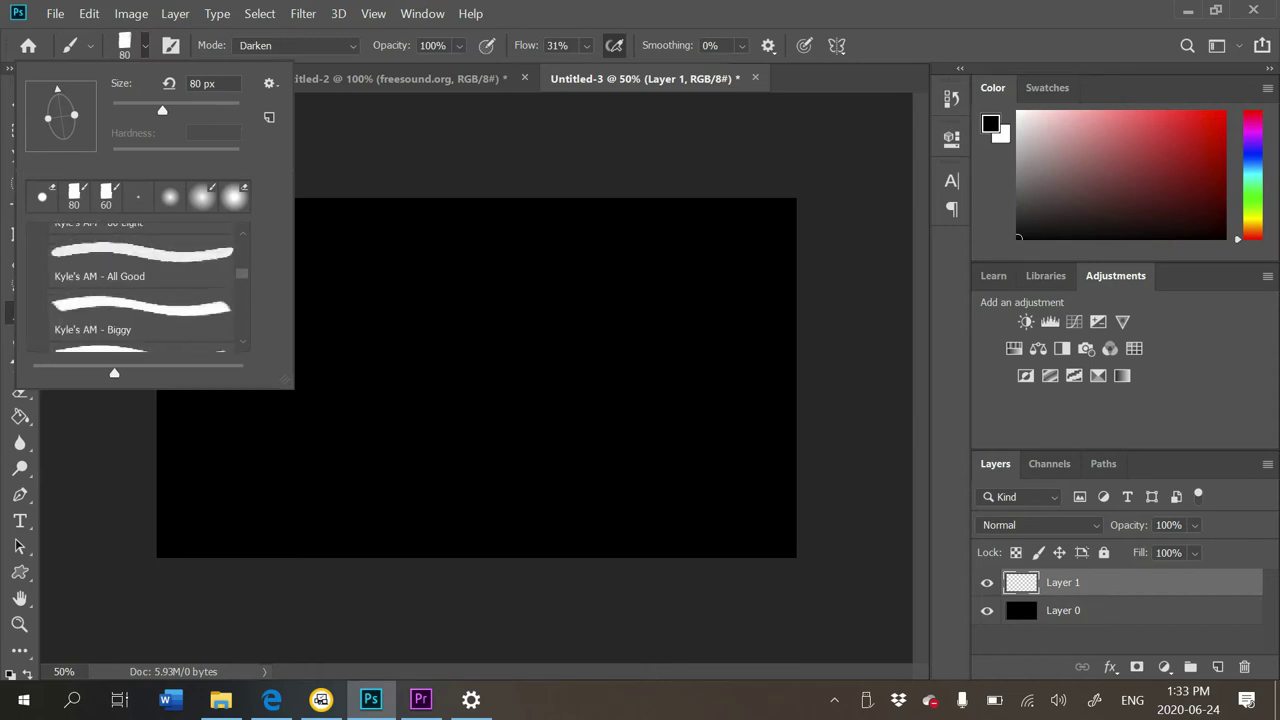
pyautogui.scroll(-10, 140, 290)
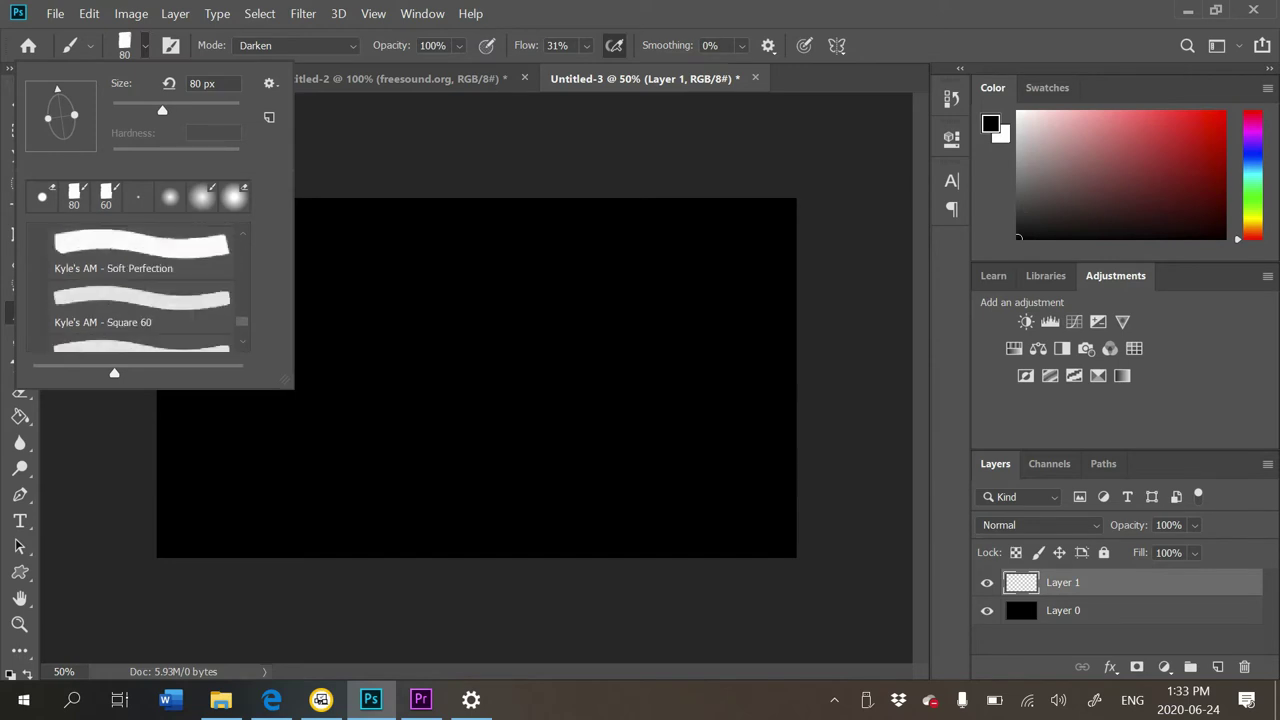
pyautogui.click(141, 270)
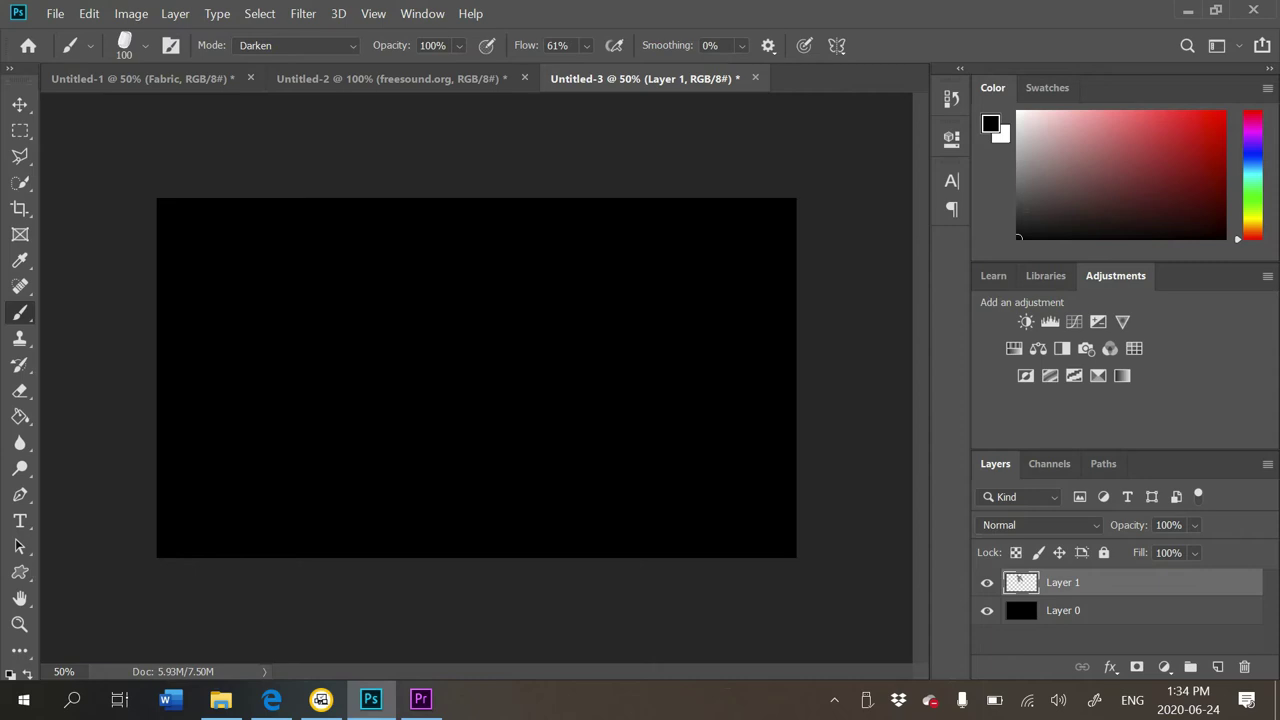
# Undo the black test stroke on Layer 1 and set the foreground colour to white
pyautogui.hotkey('ctrl', 'z')
pyautogui.click(1017, 111)
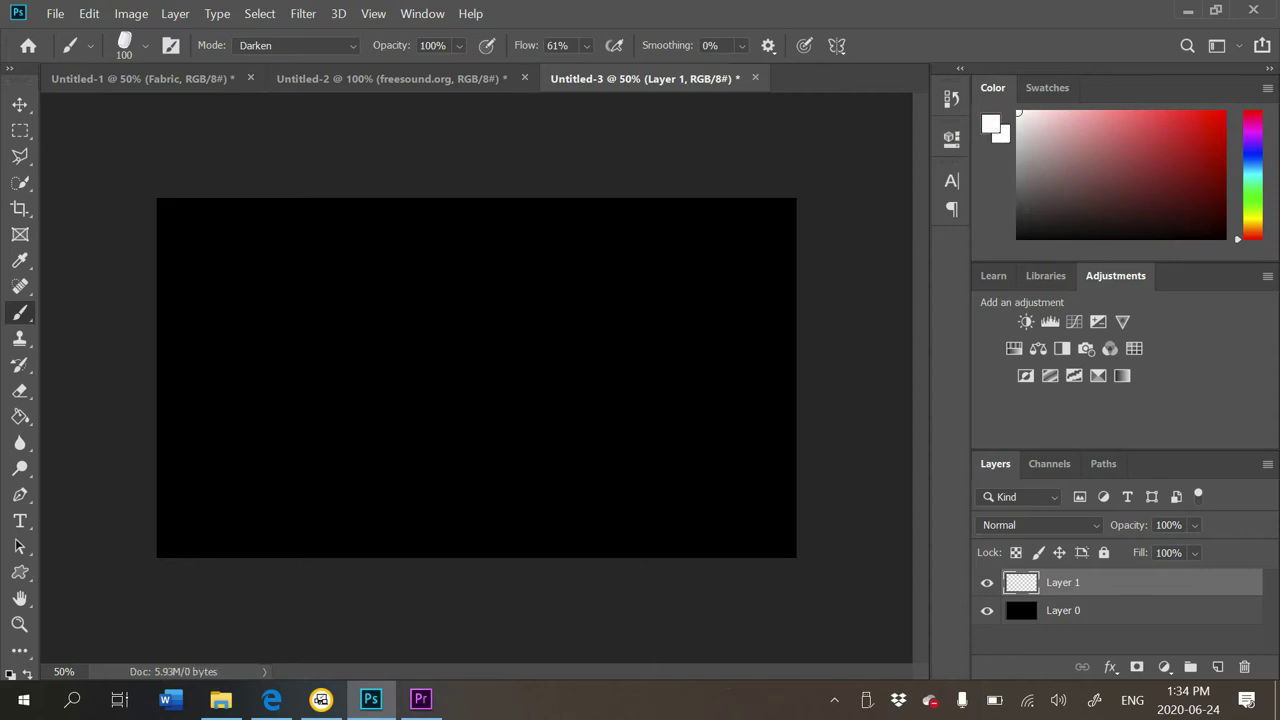
# Try white zigzag brush strokes on Layer 1 at 50% and 100% zoom, undoing each one
pyautogui.moveTo(336, 260)
pyautogui.mouseDown()
pyautogui.moveTo(378, 350)
pyautogui.moveTo(555, 372)
pyautogui.mouseUp()
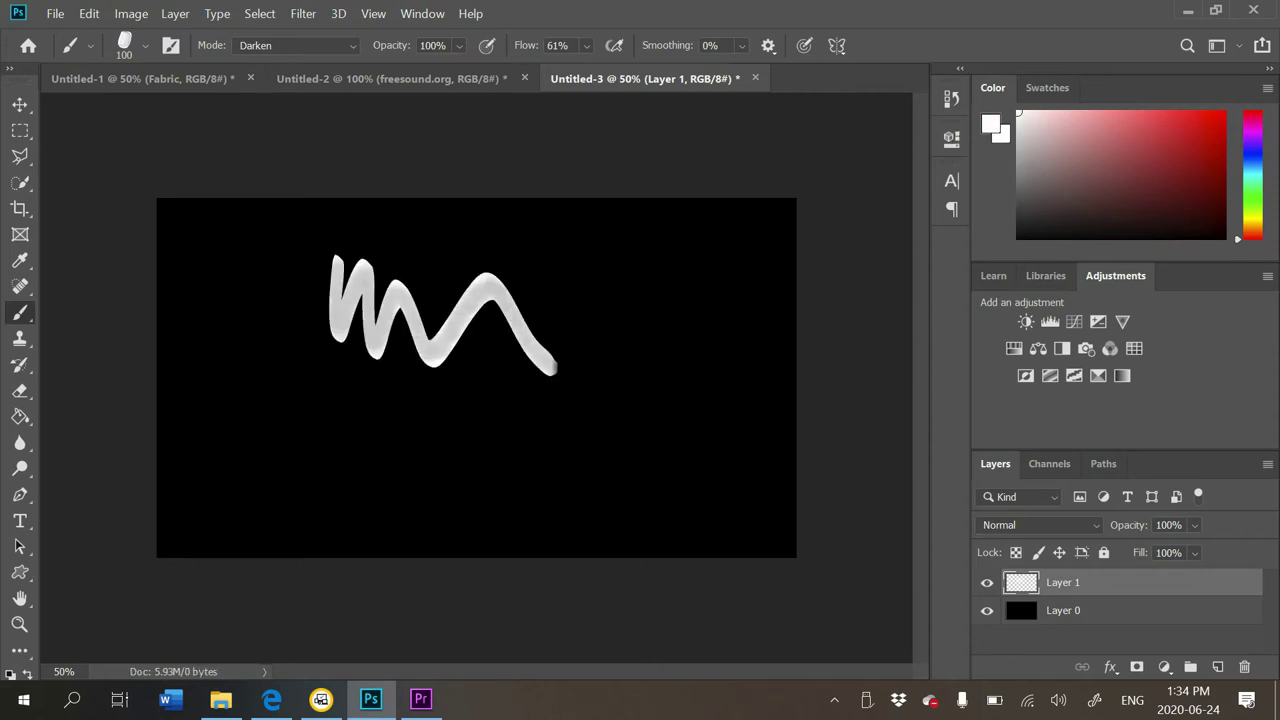
pyautogui.hotkey('ctrl', 'z')
pyautogui.hotkey('ctrl', '+')
pyautogui.hotkey('ctrl', '+')
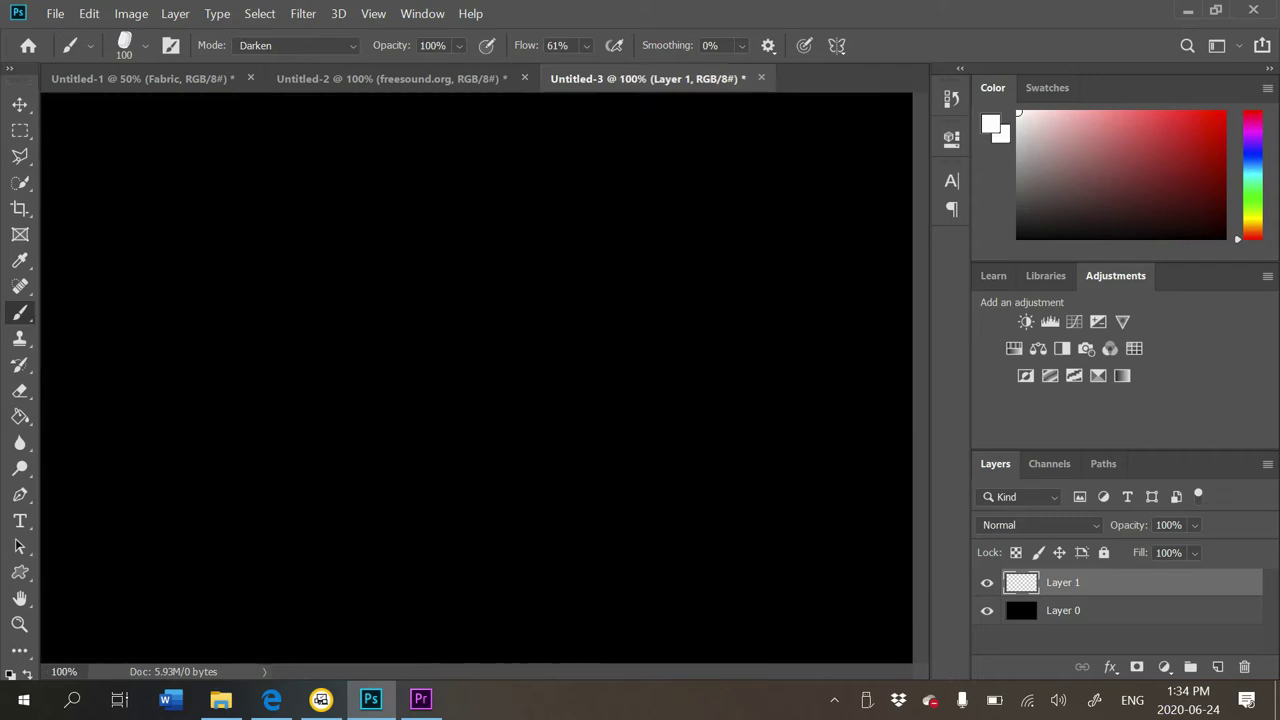
pyautogui.moveTo(318, 205)
pyautogui.mouseDown()
pyautogui.moveTo(428, 372)
pyautogui.moveTo(660, 292)
pyautogui.mouseUp()
pyautogui.hotkey('ctrl', 'z')
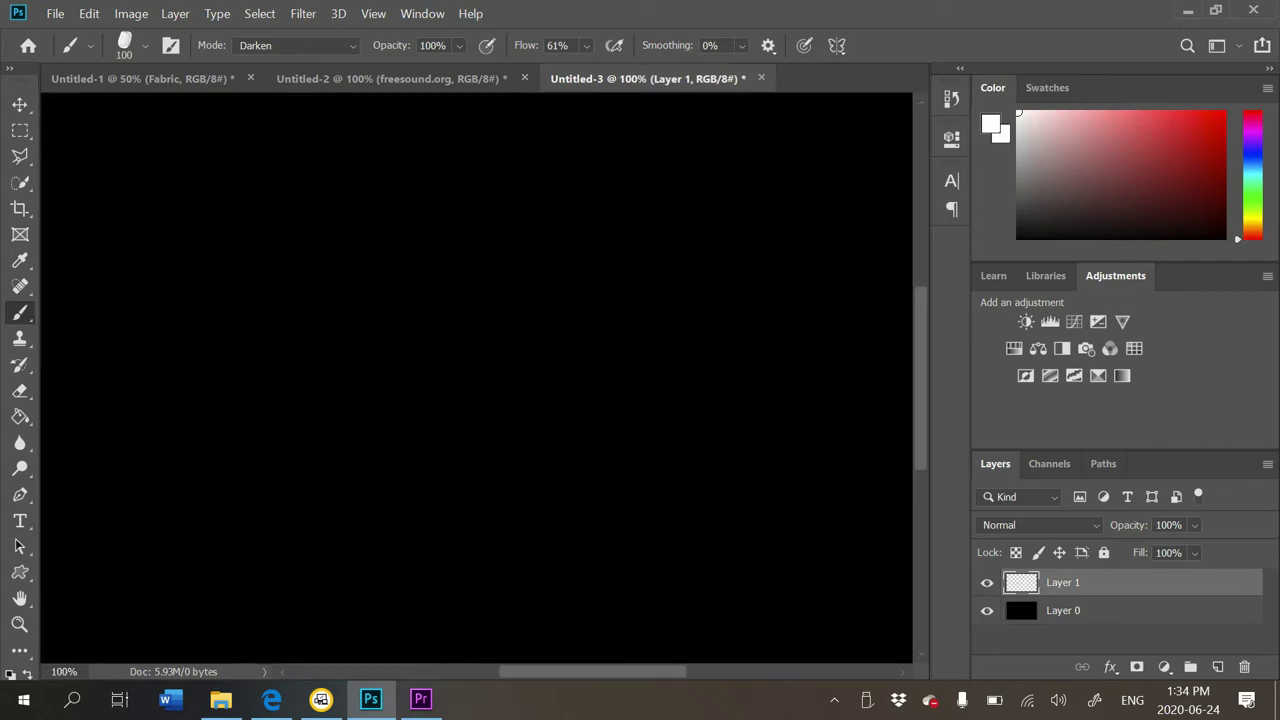
# Handwrite the creator's first name in large white brush letters across Layer 1
pyautogui.moveTo(235, 458); pyautogui.dragTo(305, 237)
pyautogui.moveTo(212, 338); pyautogui.dragTo(355, 442)
pyautogui.moveTo(444, 245)
pyautogui.mouseDown()
pyautogui.moveTo(418, 345)
pyautogui.moveTo(473, 406)
pyautogui.mouseUp()
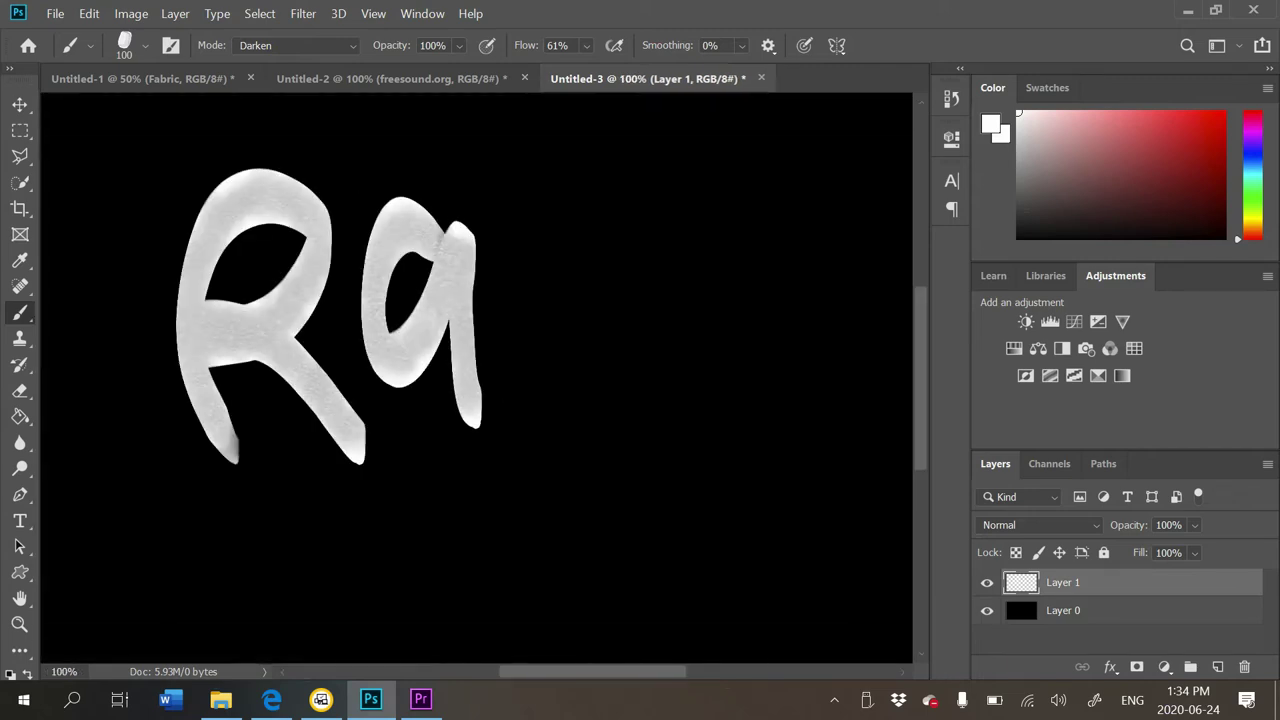
pyautogui.moveTo(638, 226); pyautogui.dragTo(592, 360)
pyautogui.hscroll(2, 475, 380)
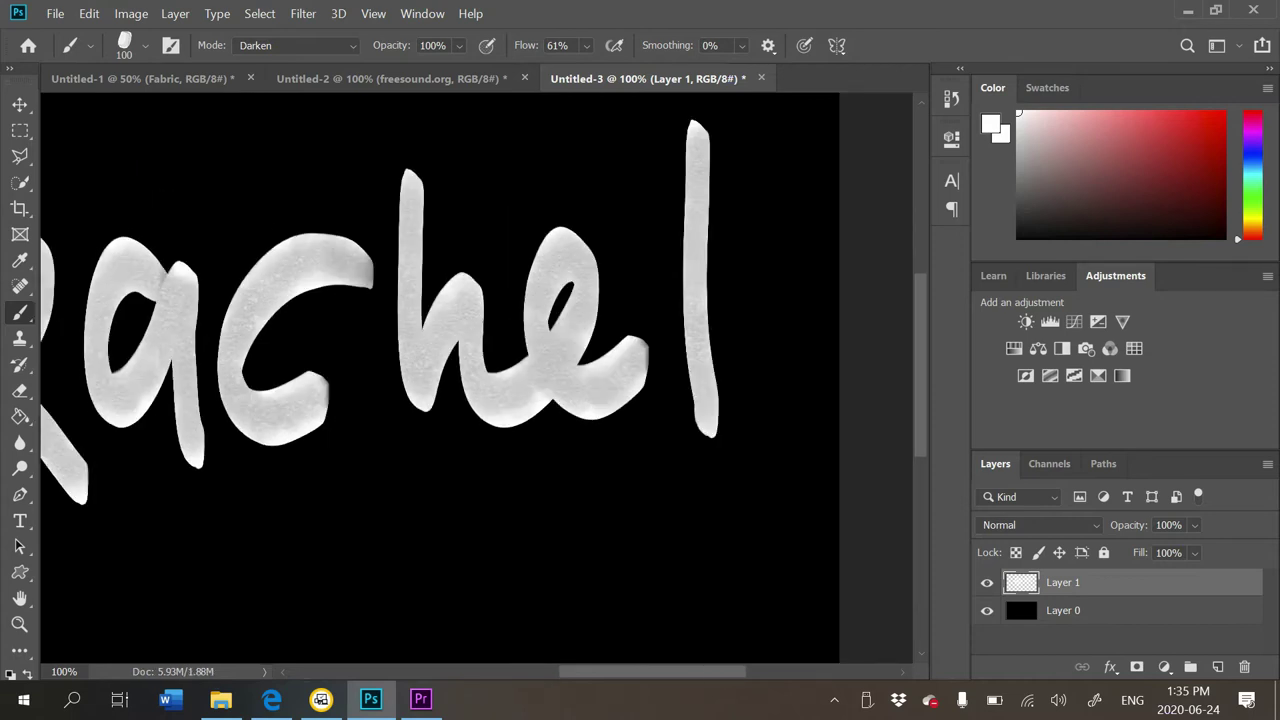
# Paint a white hash sign in front of the handwritten name on Layer 1 with the 100 px brush
pyautogui.hscroll(-3, 475, 380)
pyautogui.hotkey('ctrl', '-')
pyautogui.hotkey('ctrl', '-')
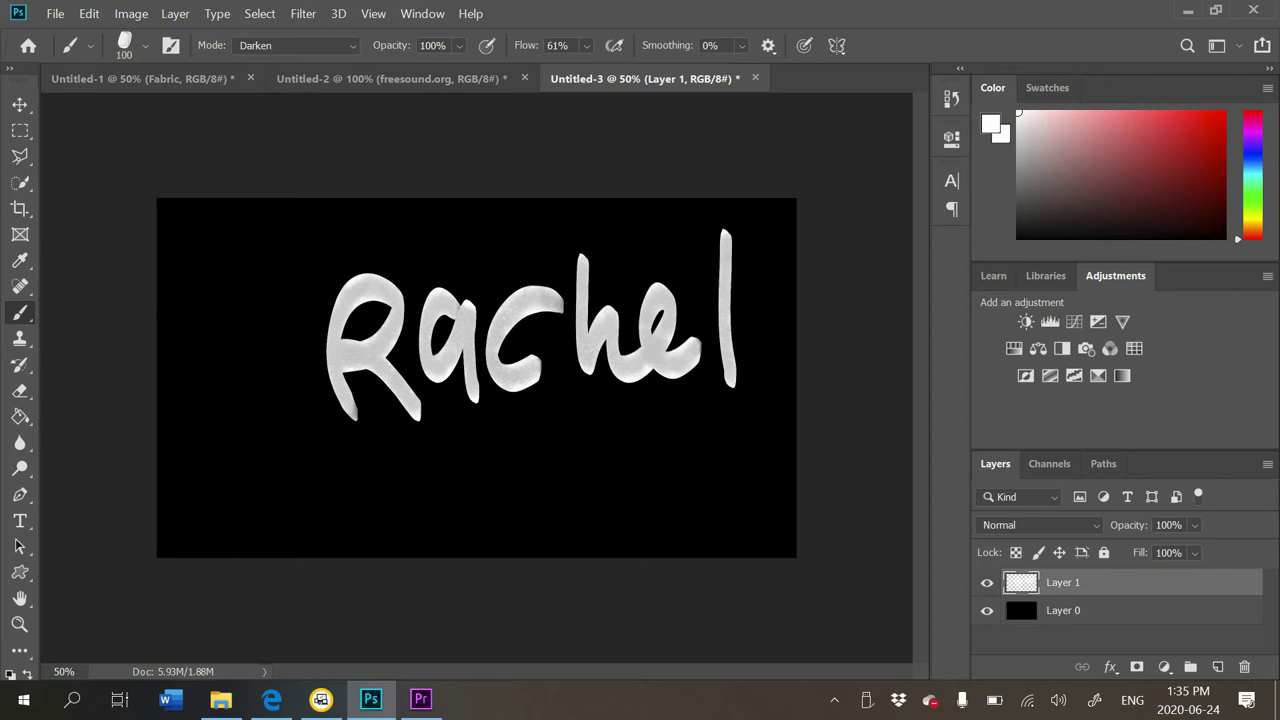
pyautogui.moveTo(200, 252); pyautogui.dragTo(210, 358)
pyautogui.moveTo(232, 240); pyautogui.dragTo(242, 360)
pyautogui.moveTo(165, 308); pyautogui.dragTo(290, 250)
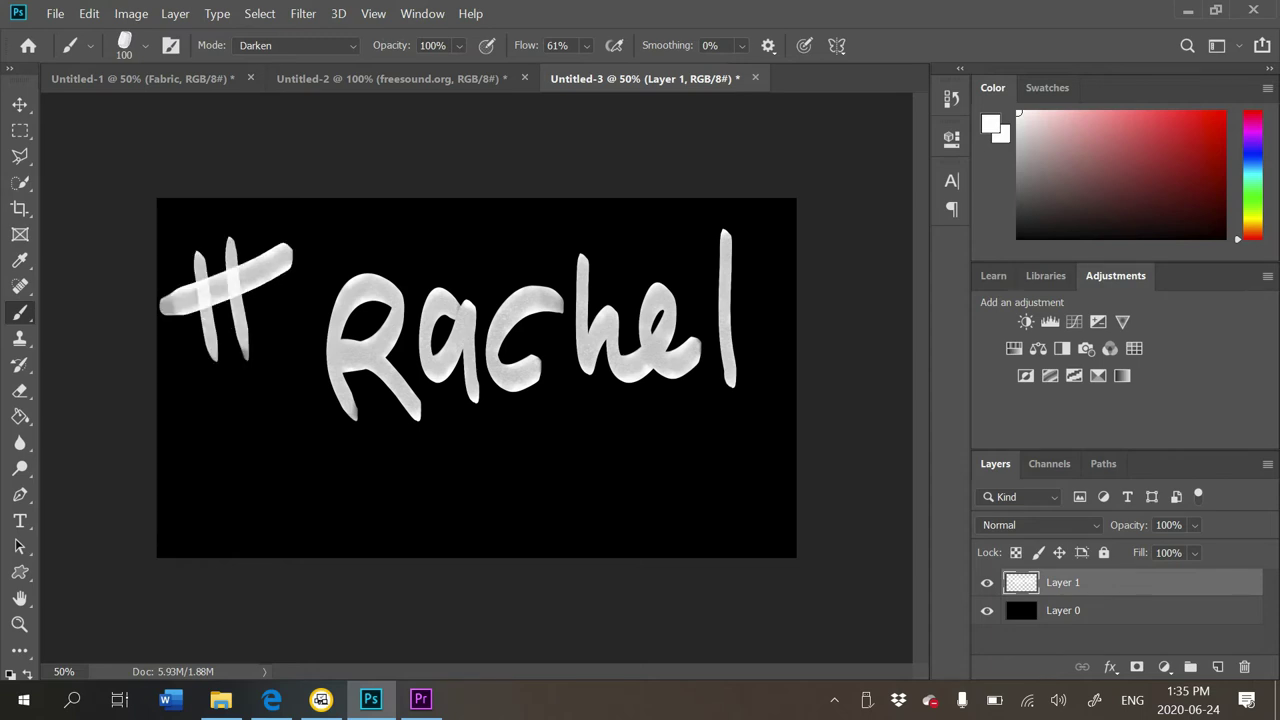
pyautogui.moveTo(182, 340); pyautogui.dragTo(294, 300)
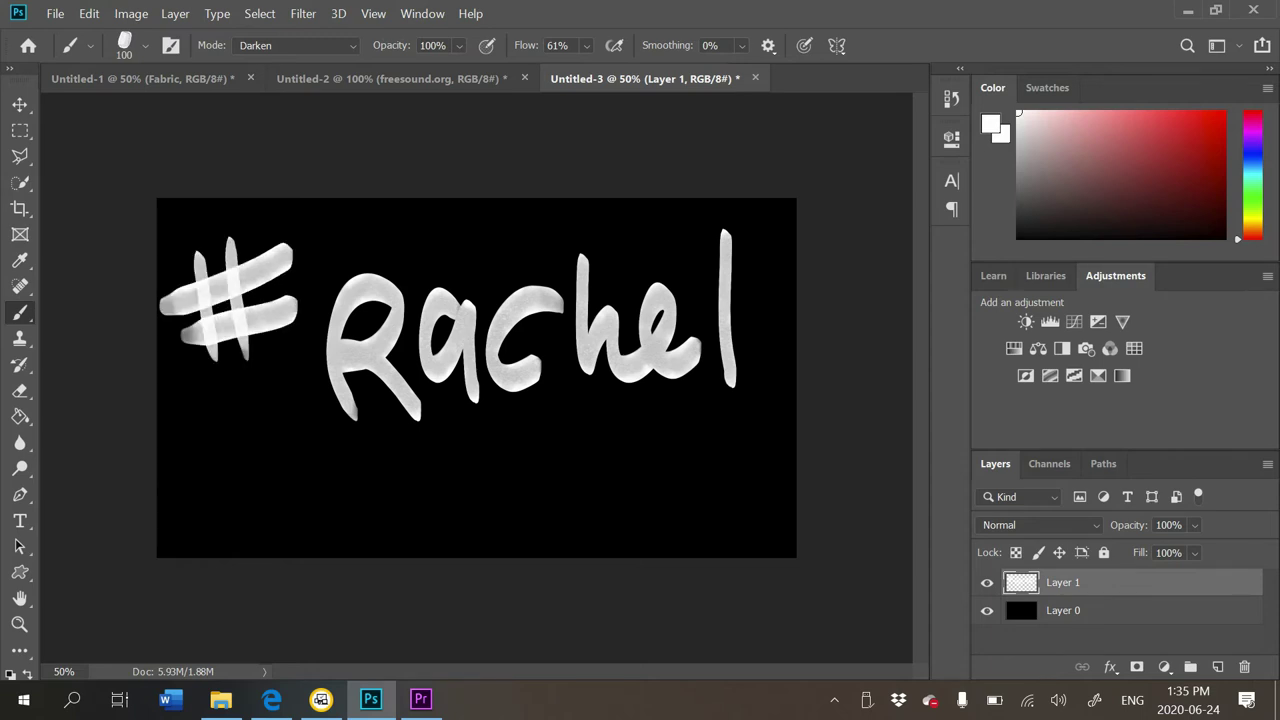
# Undo the hash sign's two crossbars and repaint them thinner with the brush size reduced to 50 px
pyautogui.hotkey('ctrl', 'z')
pyautogui.hotkey('ctrl', 'z')
pyautogui.press('[')
pyautogui.press('[')
pyautogui.press('[')
pyautogui.press('[')
pyautogui.press('[')
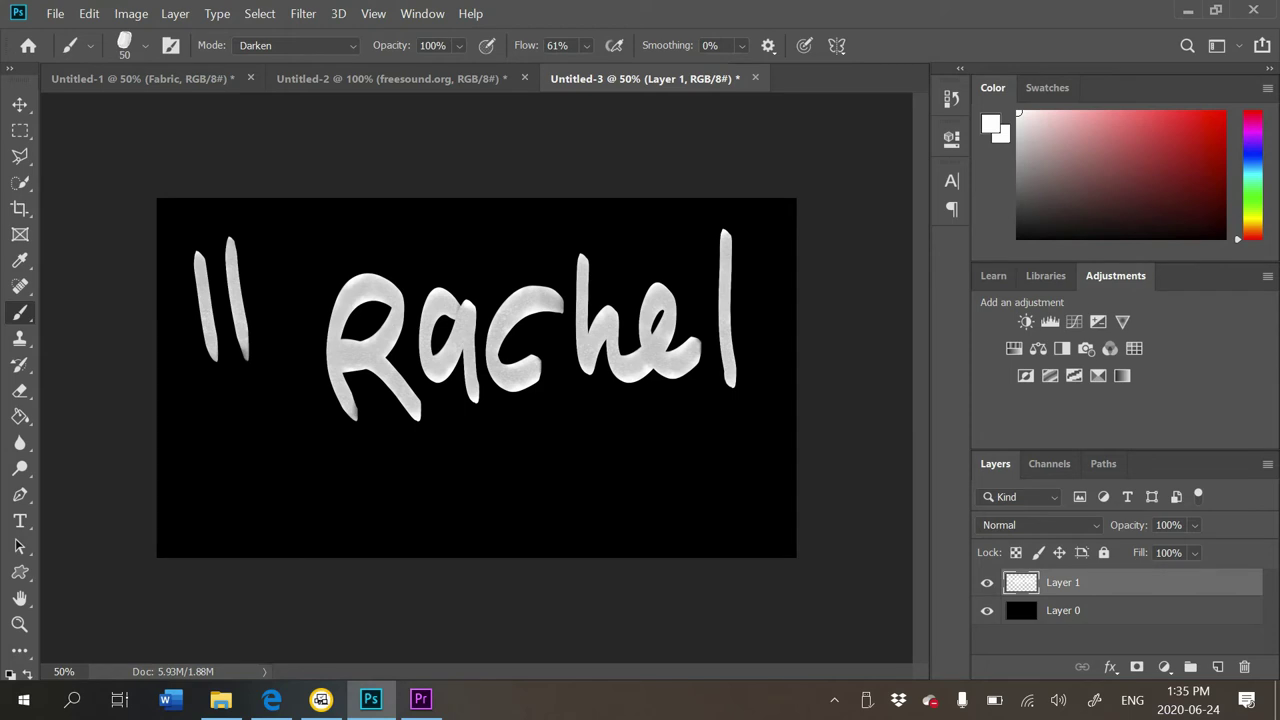
pyautogui.moveTo(178, 300); pyautogui.dragTo(286, 244)
pyautogui.moveTo(176, 330); pyautogui.dragTo(290, 292)
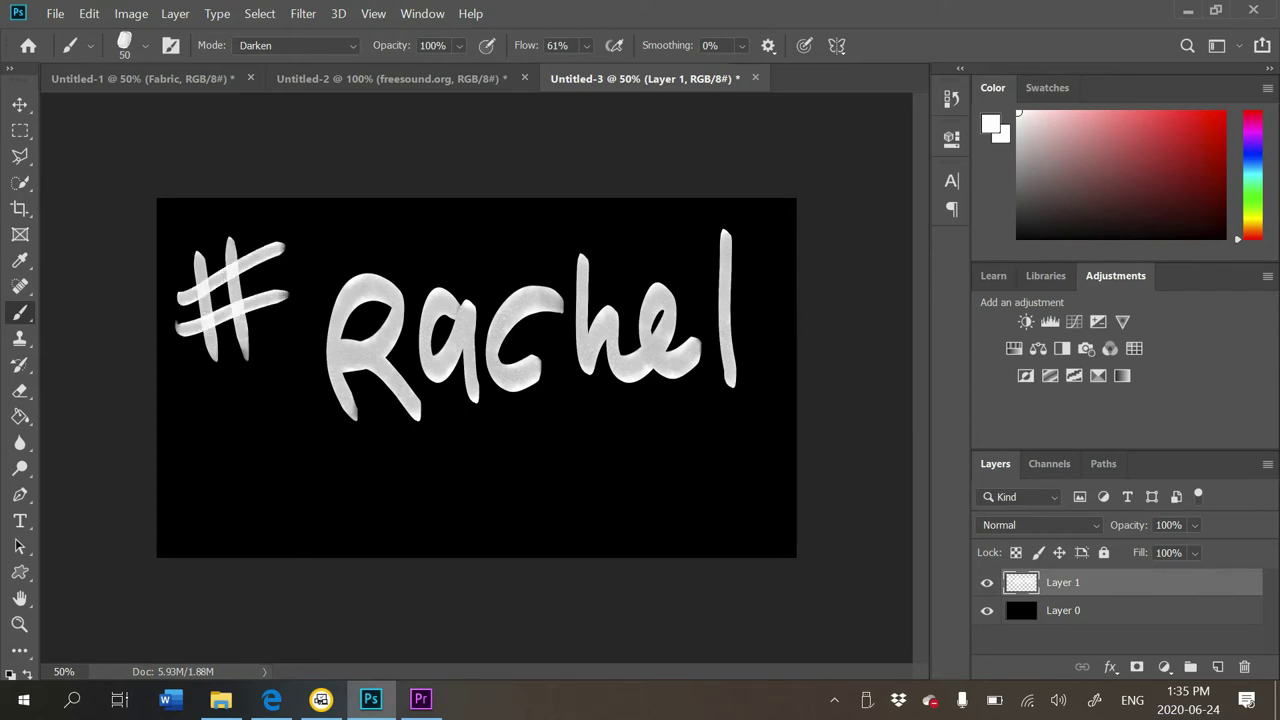
# Replace the name lettering layer with a new empty layer above Layer 0 and switch to the recent 80 px brush
pyautogui.press('Delete')
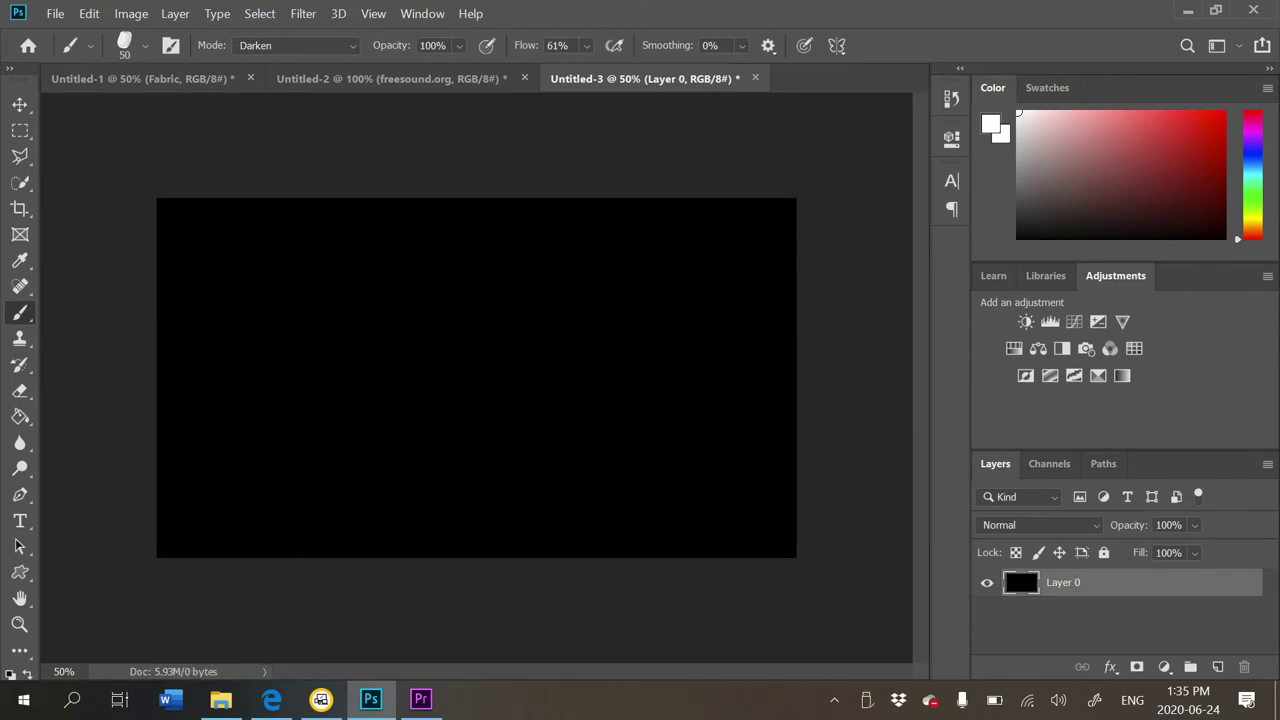
pyautogui.click(145, 45)
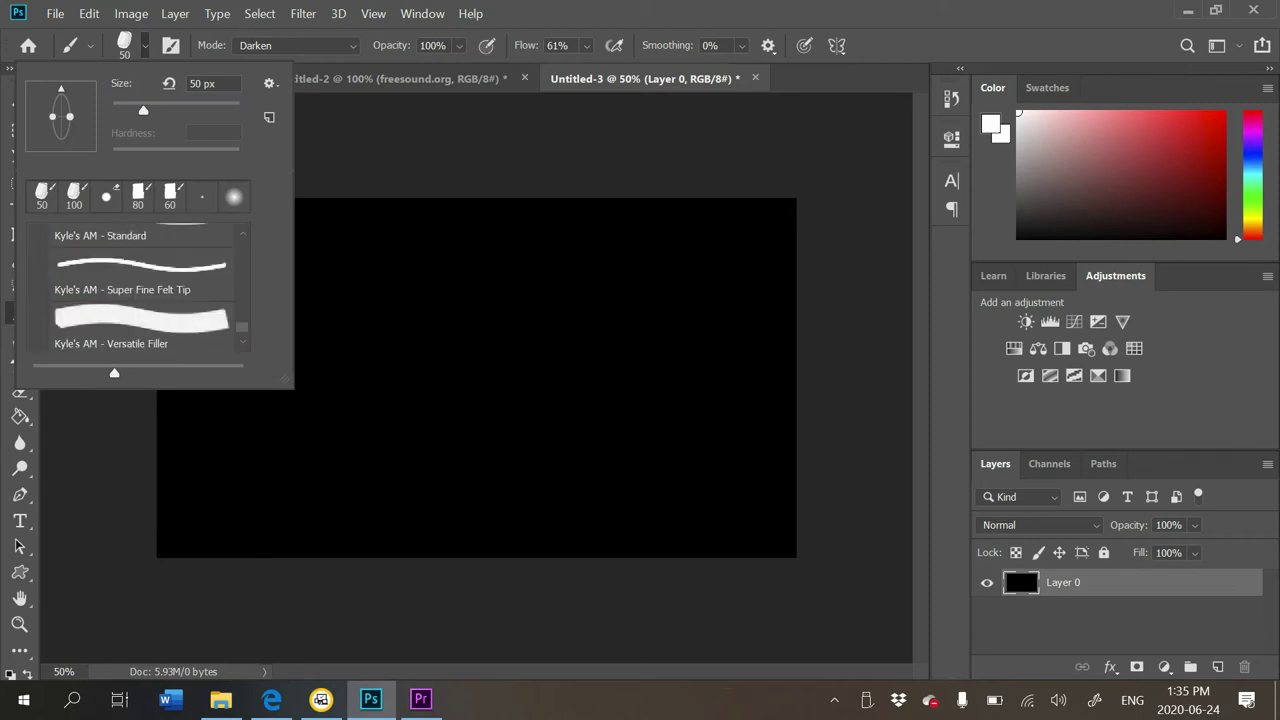
pyautogui.click(138, 196)
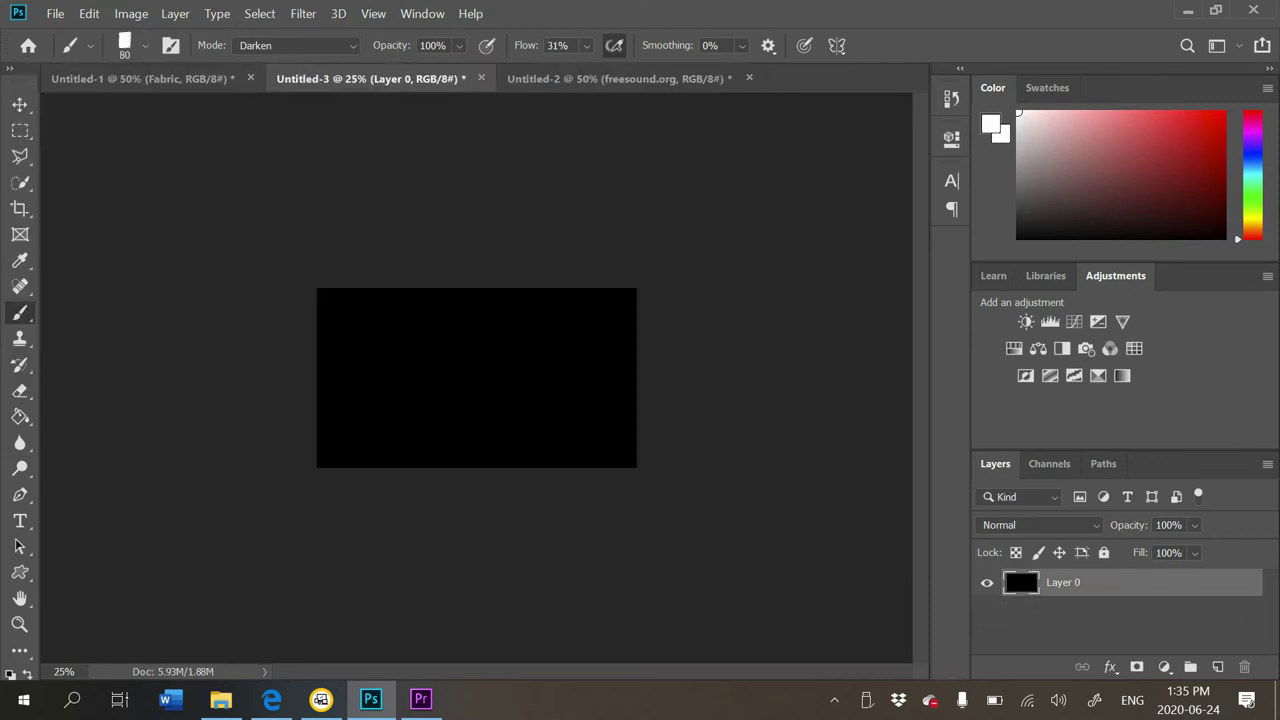
pyautogui.hotkey('ctrl', '+')
pyautogui.hotkey('ctrl', '+')
pyautogui.hotkey('ctrl', 'shift', 'n')
pyautogui.press('Return')
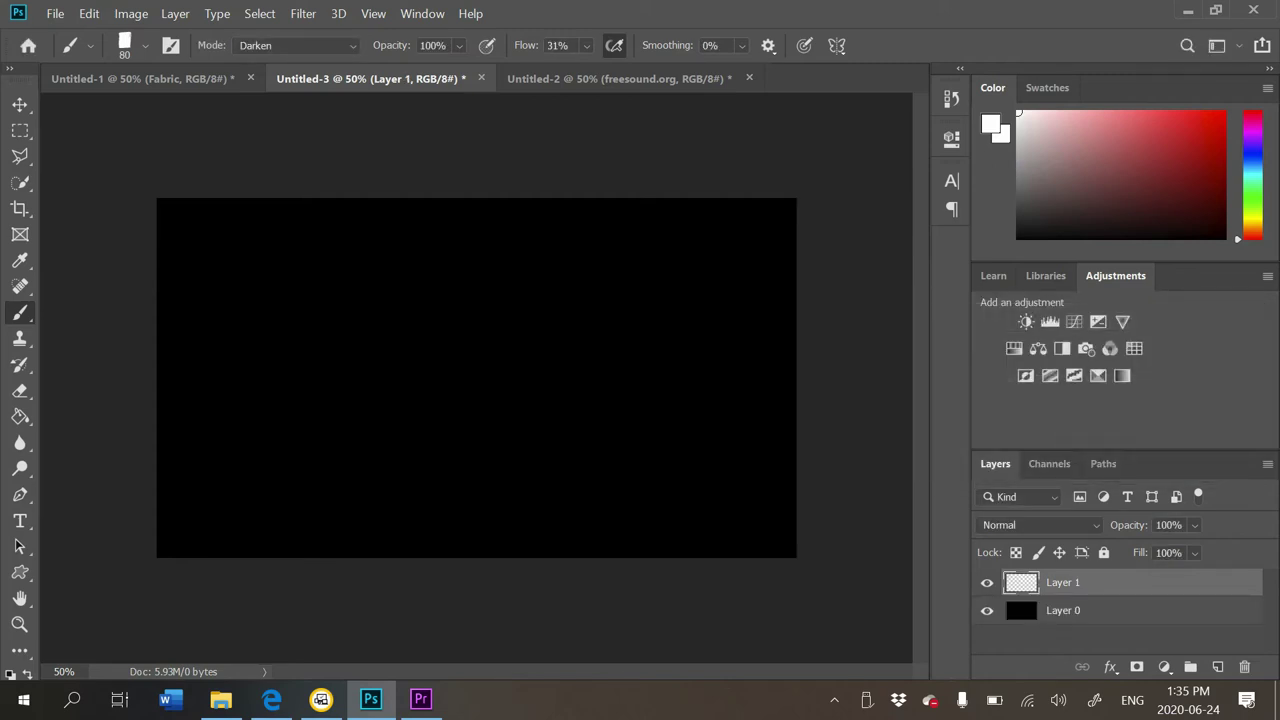
# Handwrite "WRITING VLOG #19" in large white capitals on two lines across Layer 1
pyautogui.moveTo(216, 250)
pyautogui.mouseDown()
pyautogui.moveTo(255, 290)
pyautogui.moveTo(302, 258)
pyautogui.moveTo(322, 376)
pyautogui.moveTo(372, 382)
pyautogui.mouseUp()
pyautogui.moveTo(393, 257)
pyautogui.mouseDown()
pyautogui.moveTo(397, 367)
pyautogui.moveTo(494, 242)
pyautogui.moveTo(432, 362)
pyautogui.mouseUp()
pyautogui.moveTo(525, 236); pyautogui.dragTo(491, 378)
pyautogui.moveTo(548, 266)
pyautogui.mouseDown()
pyautogui.moveTo(541, 355)
pyautogui.moveTo(636, 242)
pyautogui.mouseUp()
pyautogui.moveTo(690, 242); pyautogui.dragTo(708, 302)
pyautogui.moveTo(192, 422)
pyautogui.mouseDown()
pyautogui.moveTo(195, 458)
pyautogui.moveTo(270, 425)
pyautogui.mouseUp()
pyautogui.moveTo(301, 404)
pyautogui.mouseDown()
pyautogui.moveTo(297, 428)
pyautogui.moveTo(334, 500)
pyautogui.mouseUp()
pyautogui.moveTo(376, 409); pyautogui.dragTo(394, 410)
pyautogui.moveTo(500, 412); pyautogui.dragTo(468, 462)
pyautogui.moveTo(572, 384); pyautogui.dragTo(562, 500)
pyautogui.moveTo(606, 390); pyautogui.dragTo(596, 490)
pyautogui.moveTo(530, 430); pyautogui.dragTo(630, 434)
pyautogui.moveTo(532, 472); pyautogui.dragTo(622, 464)
pyautogui.moveTo(688, 382); pyautogui.dragTo(648, 510)
pyautogui.moveTo(765, 388); pyautogui.dragTo(742, 518)
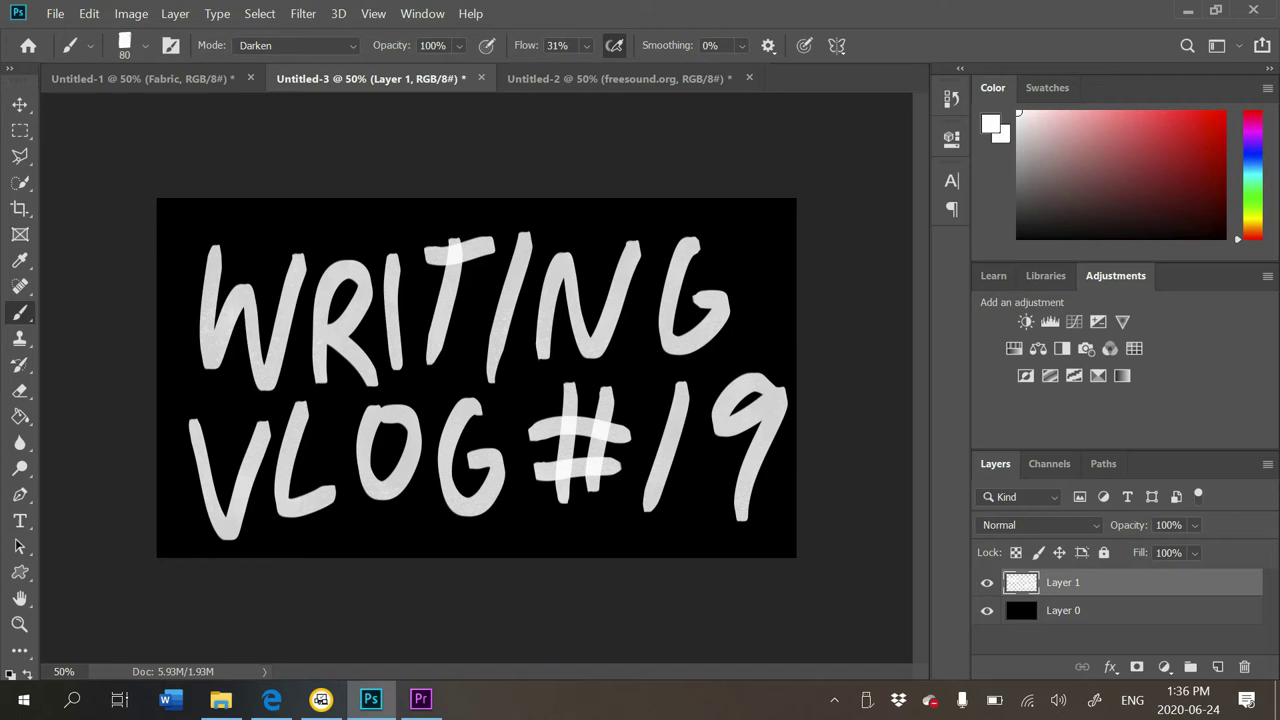
# Quick-export Layer 1 as a PNG named WV191.png in the Pictures folder
pyautogui.press('v')
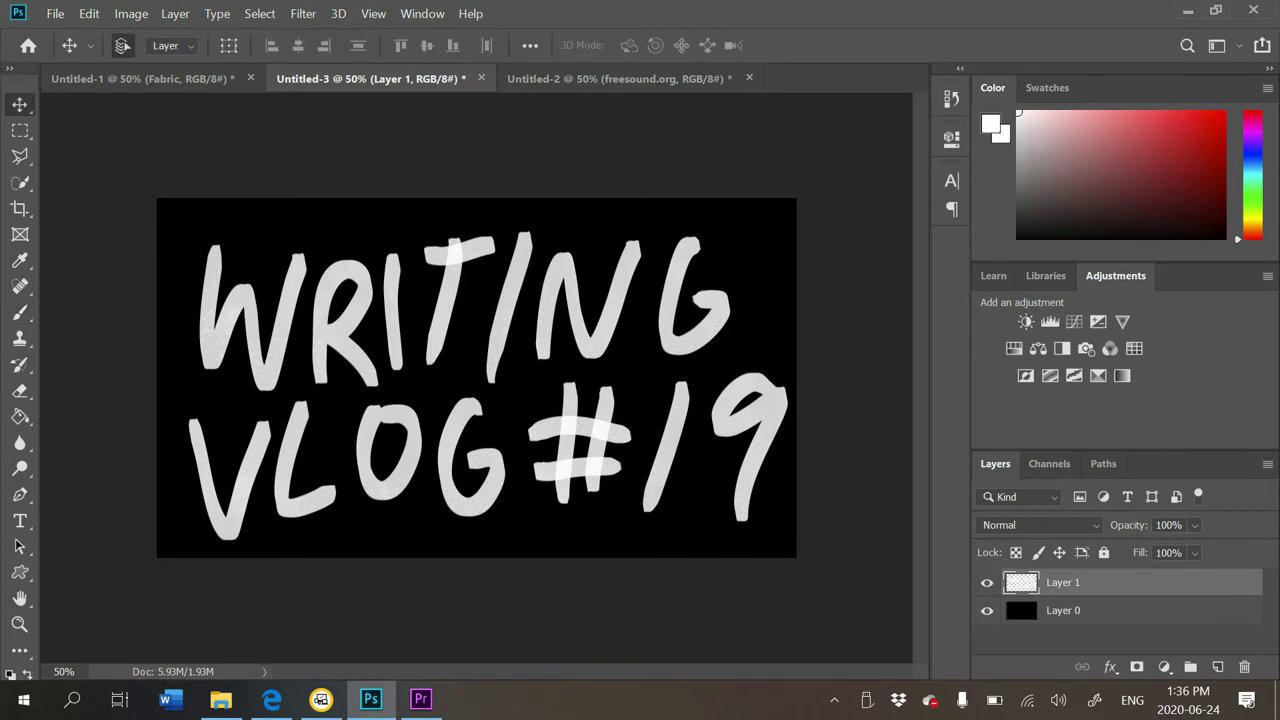
pyautogui.rightClick(1110, 582)
pyautogui.click(850, 184)
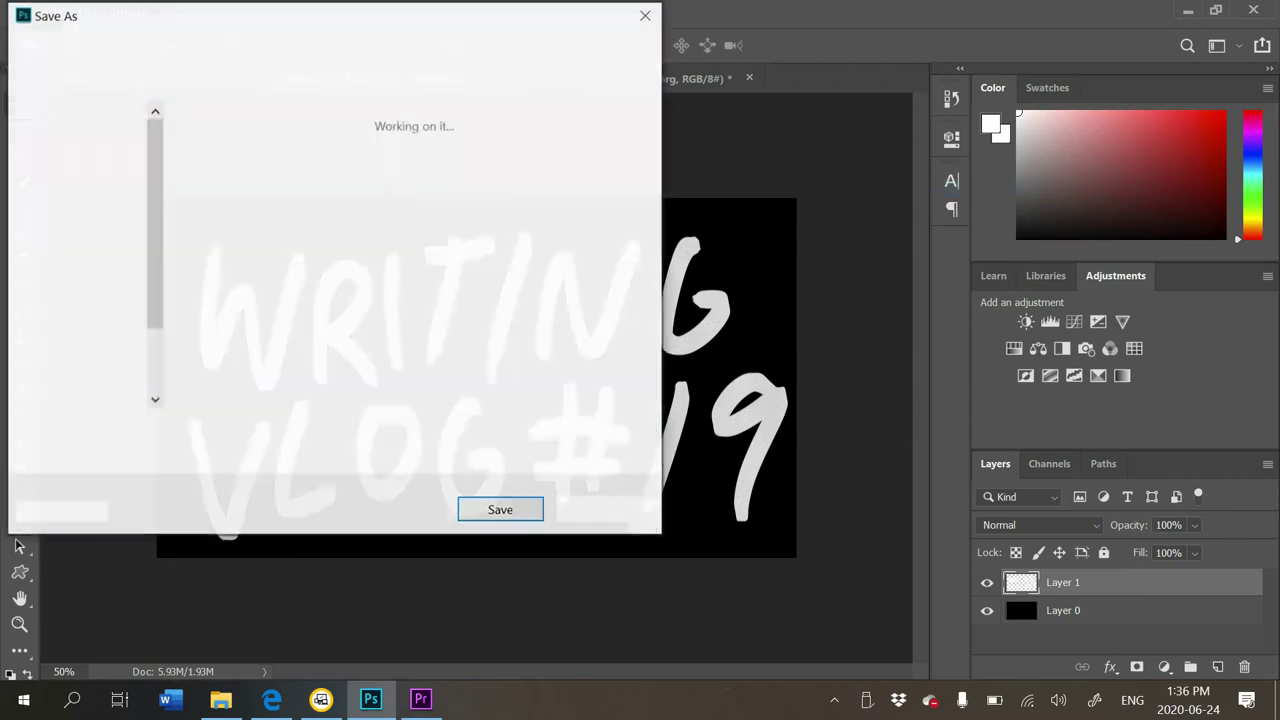
pyautogui.doubleClick(299, 306)
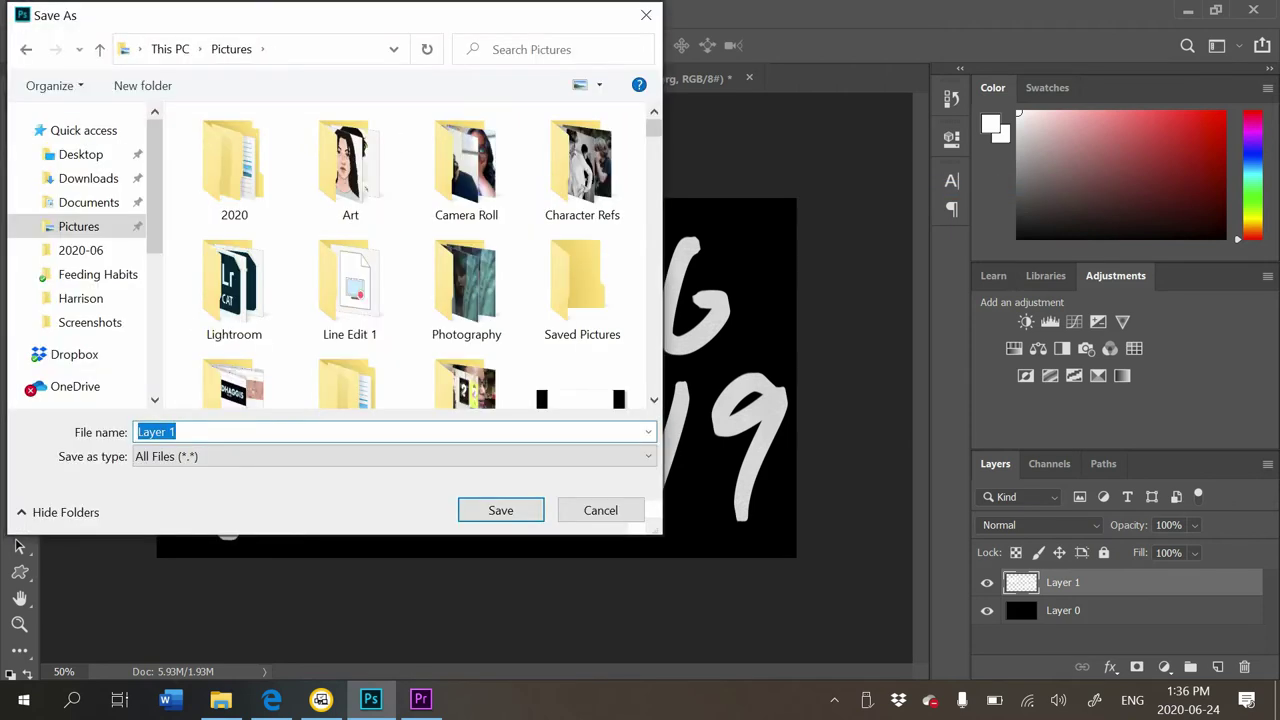
pyautogui.write('WV19')
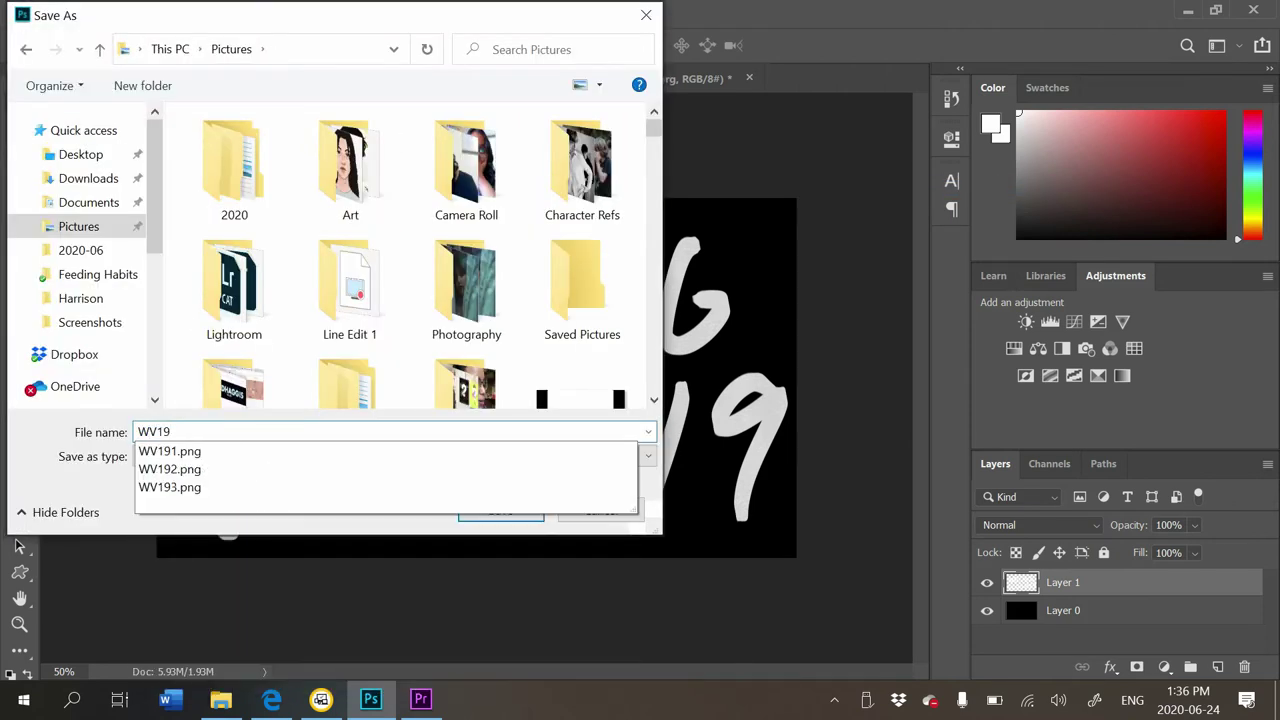
pyautogui.press('Down')
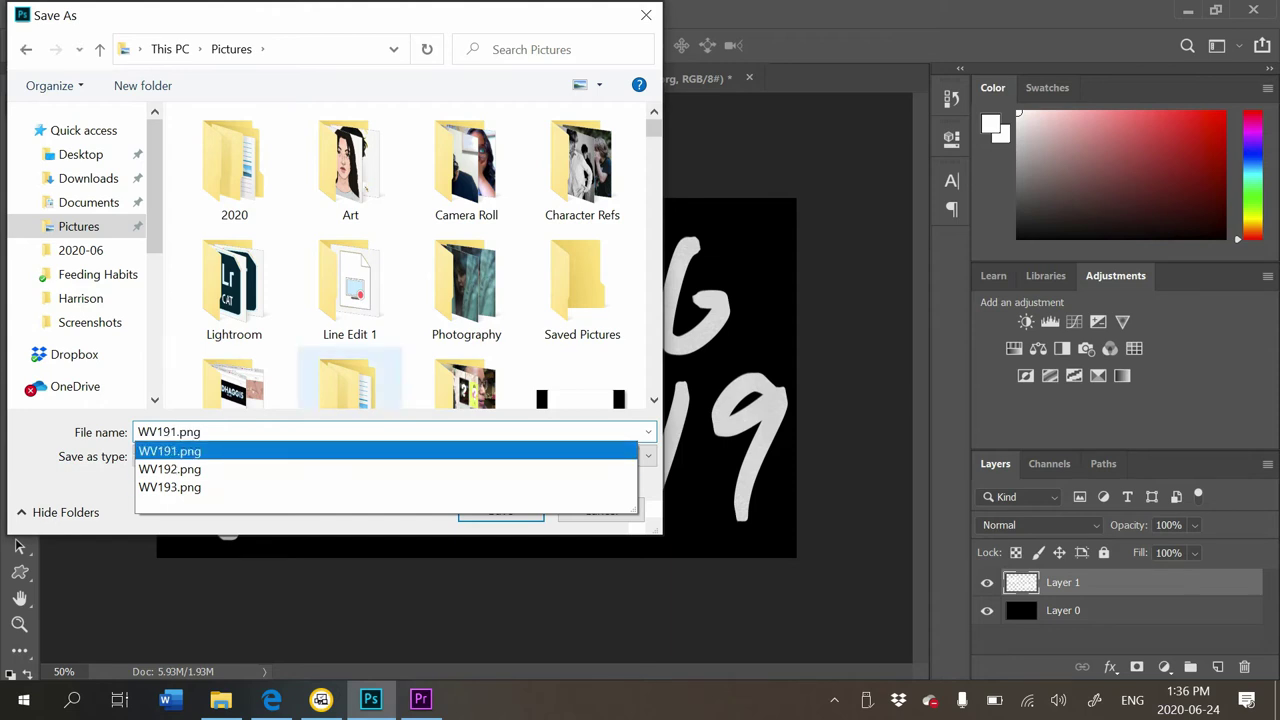
pyautogui.press('Return')
pyautogui.press('Return')
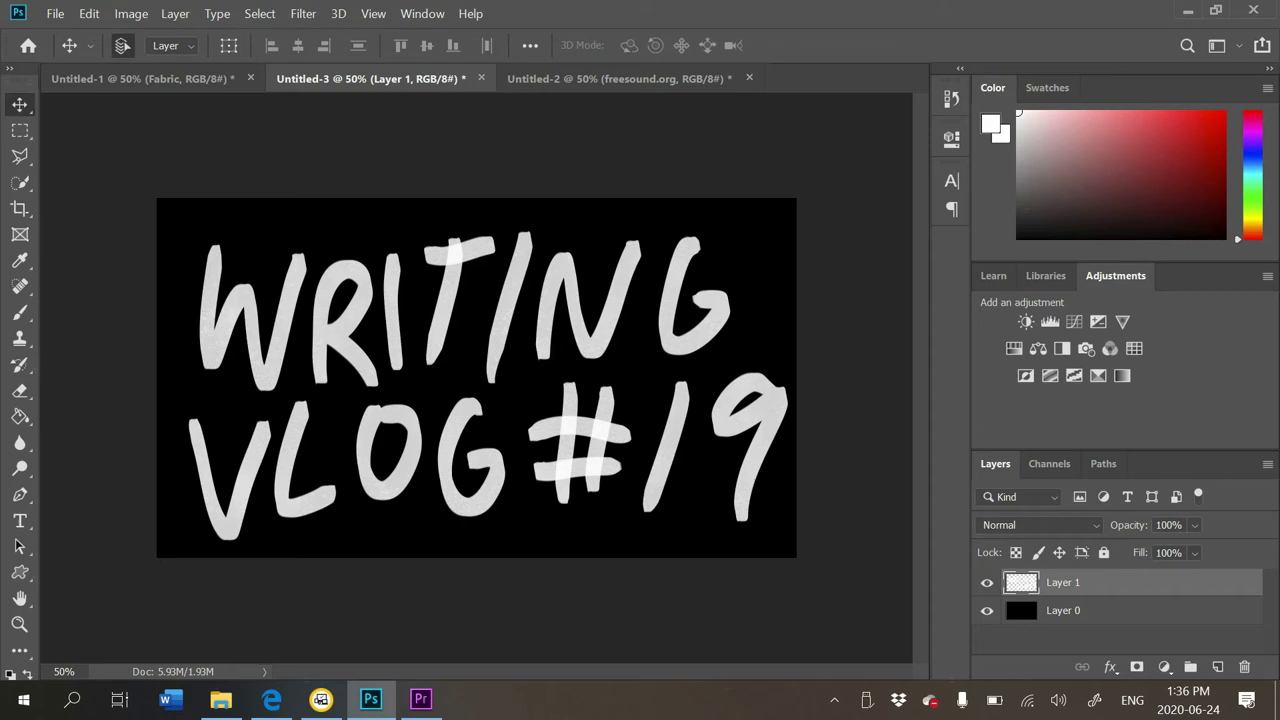
# Hide Layer 0 to check the lettering's transparent background, restore it and reselect Layer 1
pyautogui.click(987, 611)
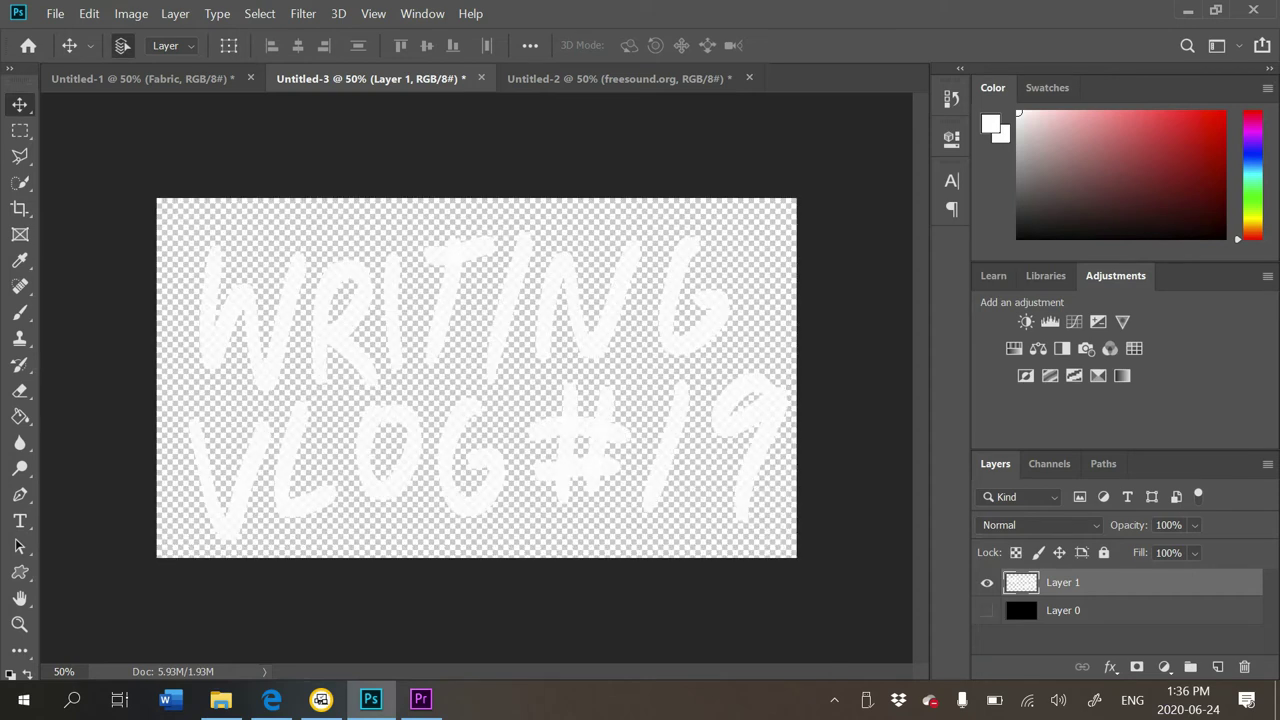
pyautogui.keyDown('shift'); pyautogui.click(1063, 611); pyautogui.keyUp('shift')
pyautogui.click(987, 611)
pyautogui.click(1063, 583)
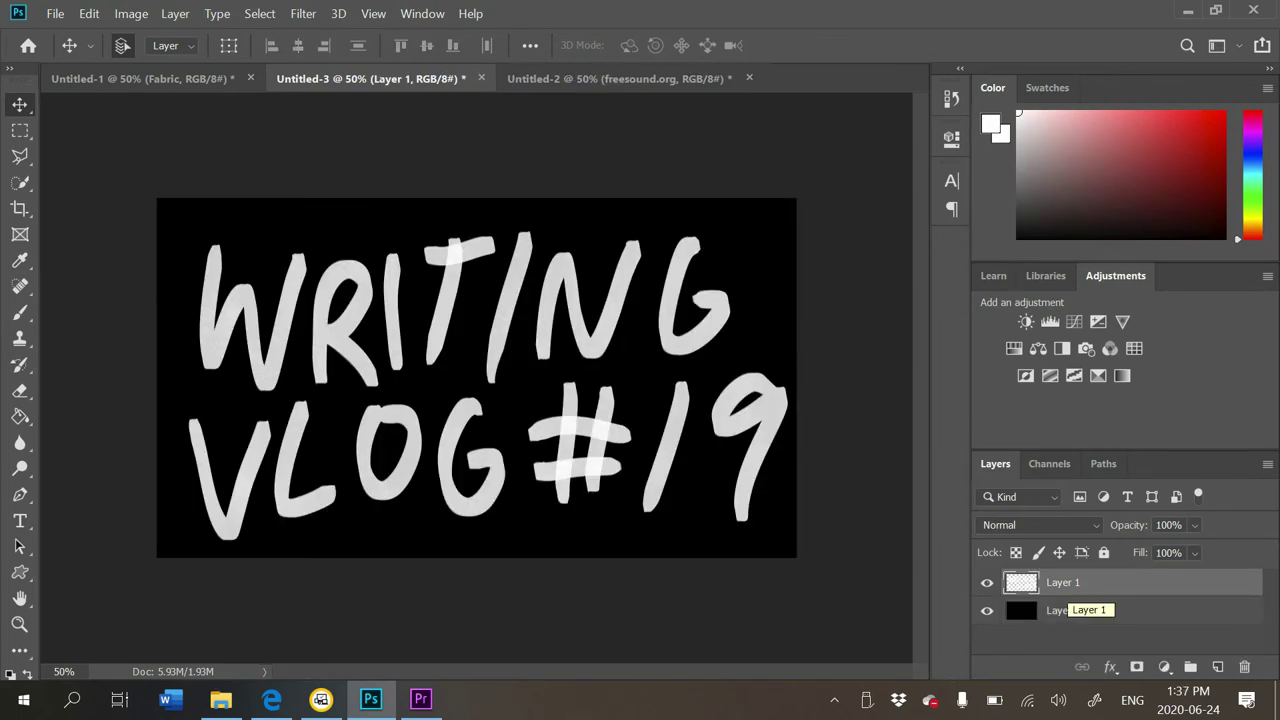
# Add a new empty layer above Layer 1 and make it active with the Brush tool
pyautogui.hotkey('ctrl', 'shift', 'n')
pyautogui.press('Return')
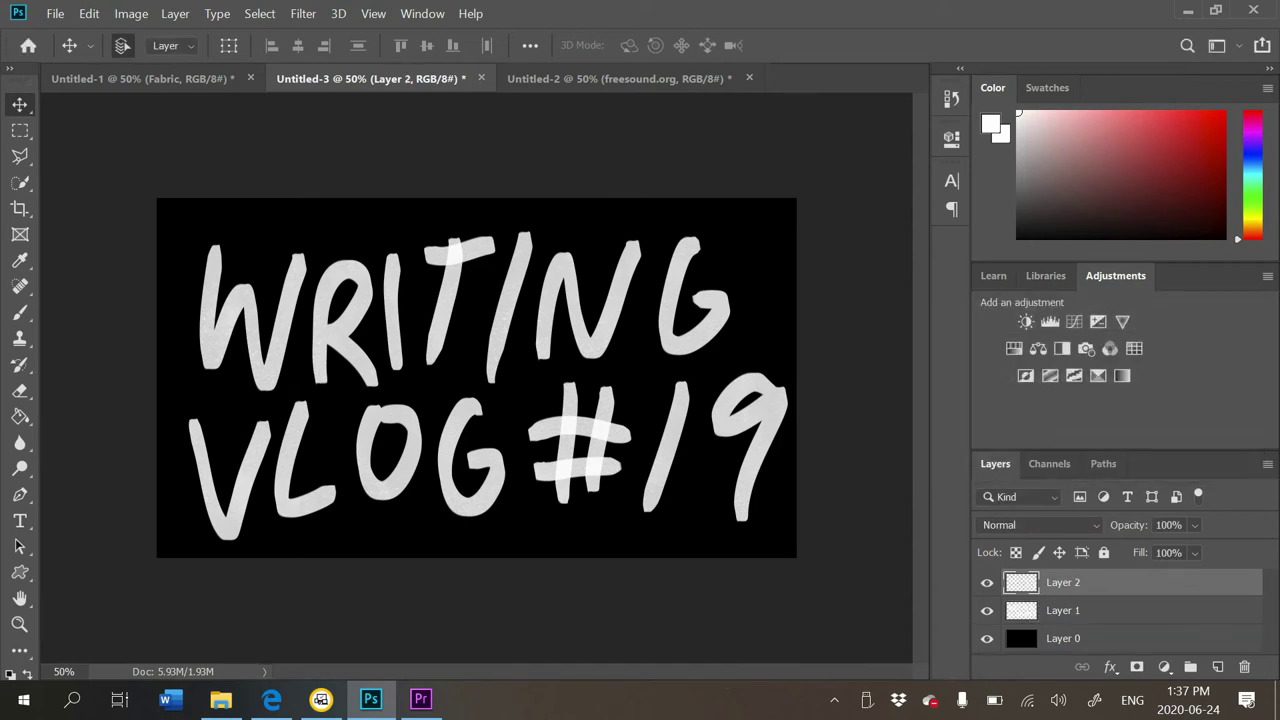
pyautogui.click(1063, 611)
pyautogui.press('b')
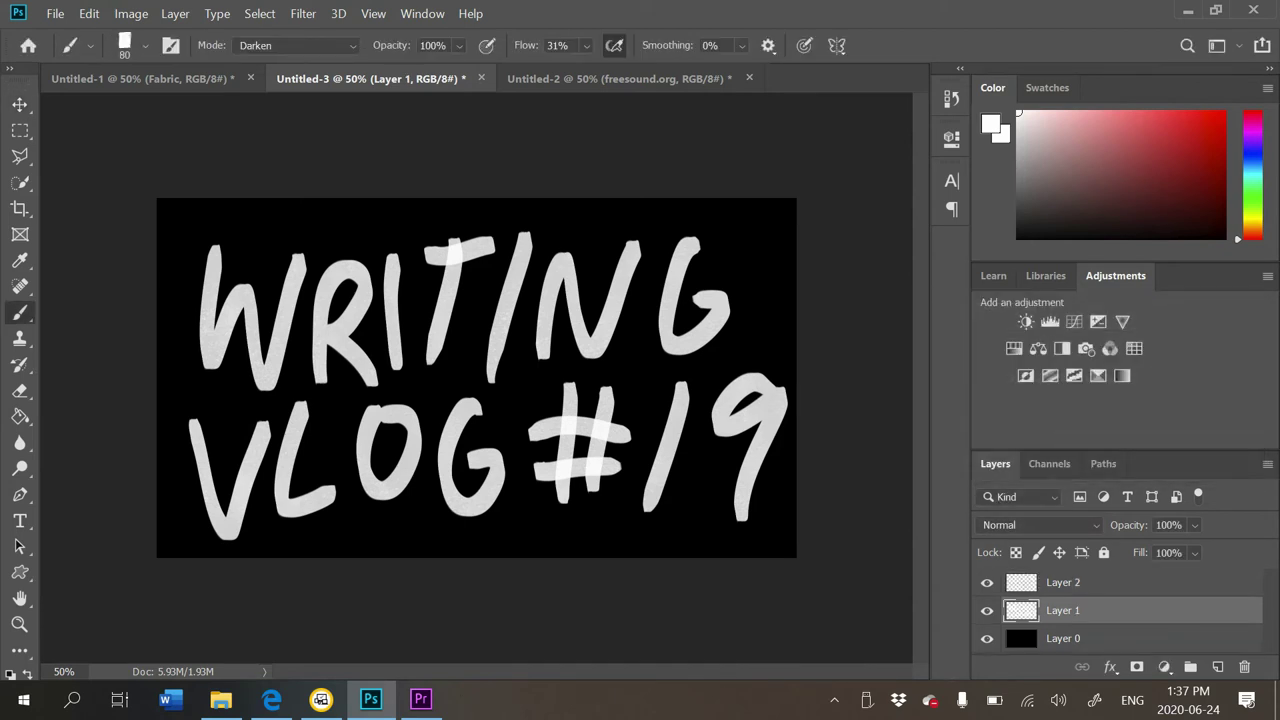
pyautogui.moveTo(1230, 548)
pyautogui.mouseDown()
pyautogui.moveTo(1176, 548)
pyautogui.moveTo(1230, 548)
pyautogui.mouseUp()
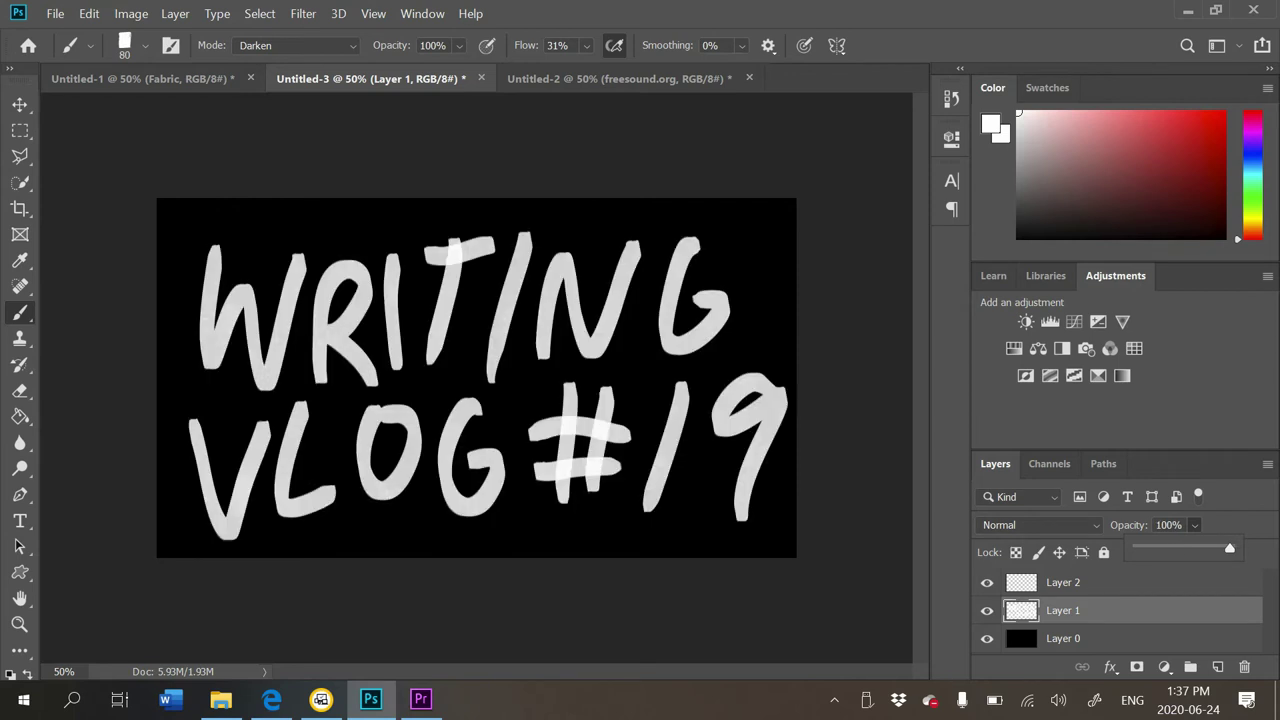
pyautogui.click(1090, 583)
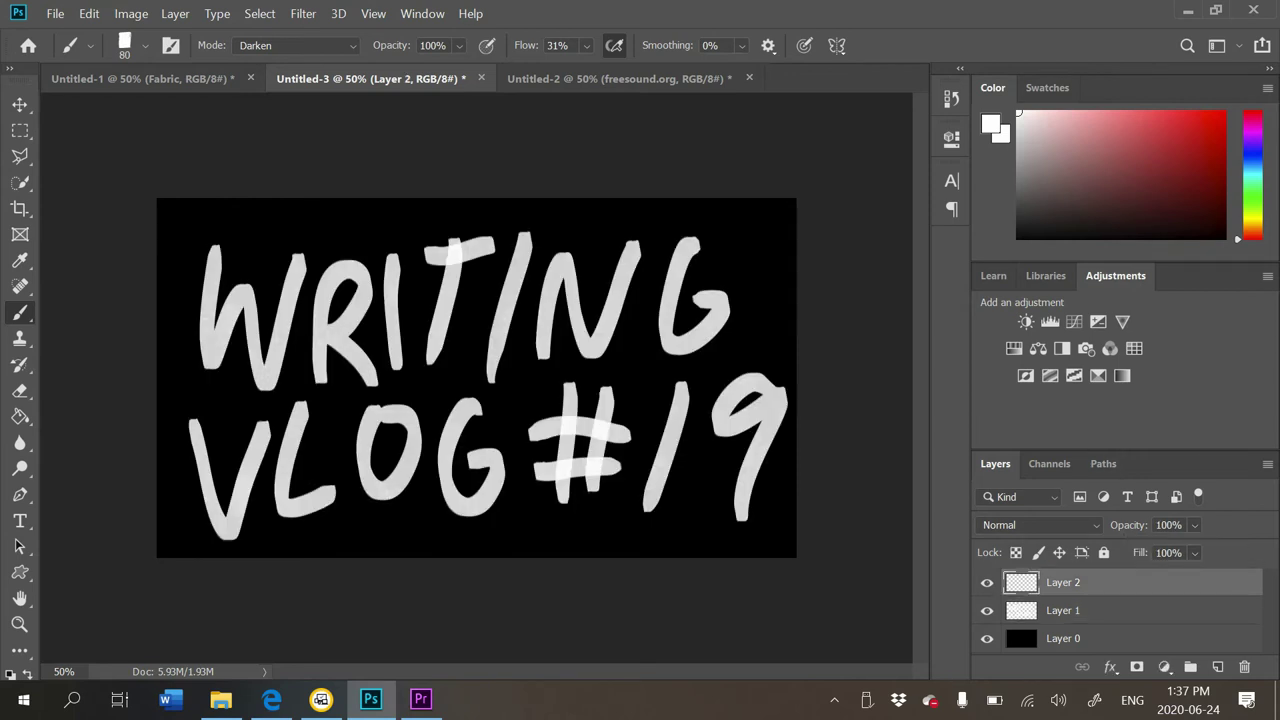
# Handwrite "WRITING VLOG #19" in white on Layer 2, loosely tracing the Layer 1 letters and redoing the O
pyautogui.moveTo(212, 256)
pyautogui.mouseDown()
pyautogui.moveTo(210, 350)
pyautogui.moveTo(295, 262)
pyautogui.moveTo(315, 355)
pyautogui.moveTo(330, 300)
pyautogui.moveTo(355, 375)
pyautogui.moveTo(386, 350)
pyautogui.mouseUp()
pyautogui.moveTo(422, 252)
pyautogui.mouseDown()
pyautogui.moveTo(492, 240)
pyautogui.moveTo(440, 360)
pyautogui.mouseUp()
pyautogui.moveTo(516, 234)
pyautogui.mouseDown()
pyautogui.moveTo(500, 370)
pyautogui.moveTo(600, 335)
pyautogui.moveTo(638, 247)
pyautogui.mouseUp()
pyautogui.moveTo(707, 236); pyautogui.dragTo(700, 297)
pyautogui.moveTo(191, 422)
pyautogui.mouseDown()
pyautogui.moveTo(220, 522)
pyautogui.moveTo(247, 432)
pyautogui.mouseUp()
pyautogui.moveTo(314, 405); pyautogui.dragTo(343, 500)
pyautogui.click(395, 424)
pyautogui.moveTo(378, 402); pyautogui.dragTo(392, 408)
pyautogui.hotkey('ctrl', 'z')
pyautogui.hotkey('ctrl', 'z')
pyautogui.moveTo(480, 396)
pyautogui.mouseDown()
pyautogui.moveTo(476, 494)
pyautogui.moveTo(482, 445)
pyautogui.mouseUp()
pyautogui.moveTo(567, 390); pyautogui.dragTo(556, 497)
pyautogui.moveTo(610, 386); pyautogui.dragTo(600, 474)
pyautogui.moveTo(524, 432); pyautogui.dragTo(642, 426)
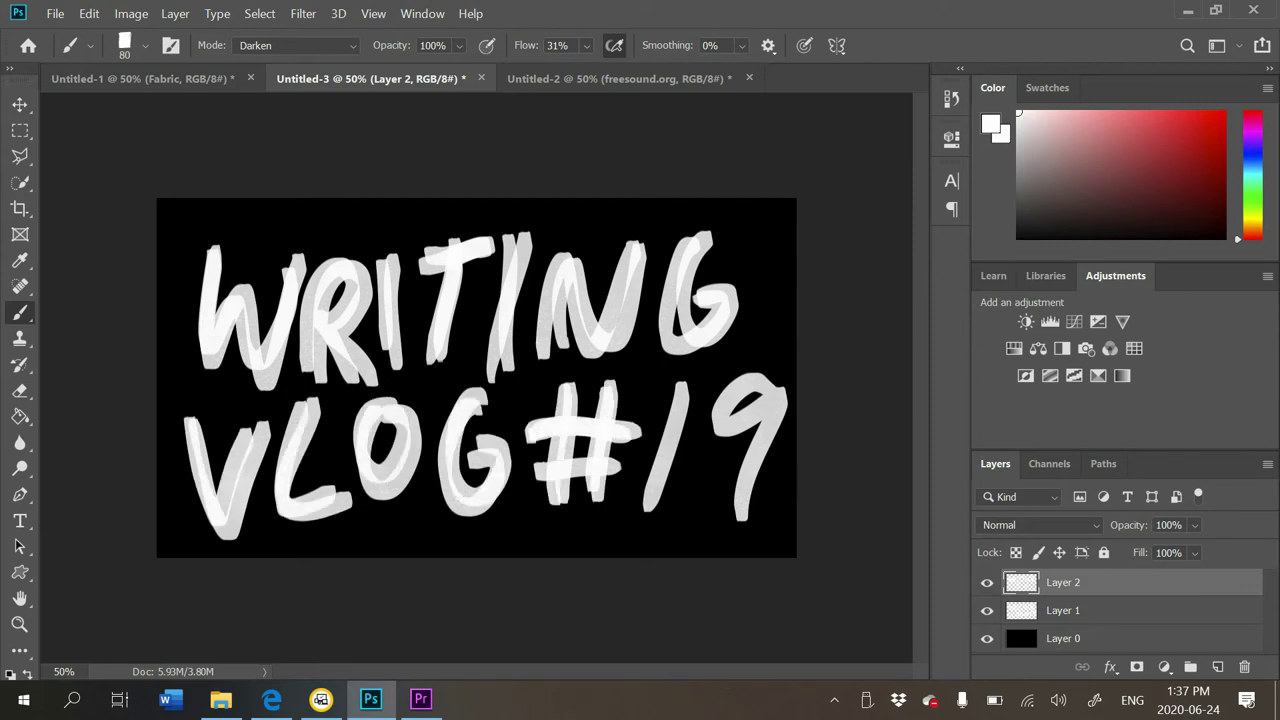
pyautogui.moveTo(536, 470); pyautogui.dragTo(628, 464)
pyautogui.moveTo(688, 380); pyautogui.dragTo(662, 516)
pyautogui.moveTo(768, 392)
pyautogui.mouseDown()
pyautogui.moveTo(728, 432)
pyautogui.moveTo(740, 522)
pyautogui.mouseUp()
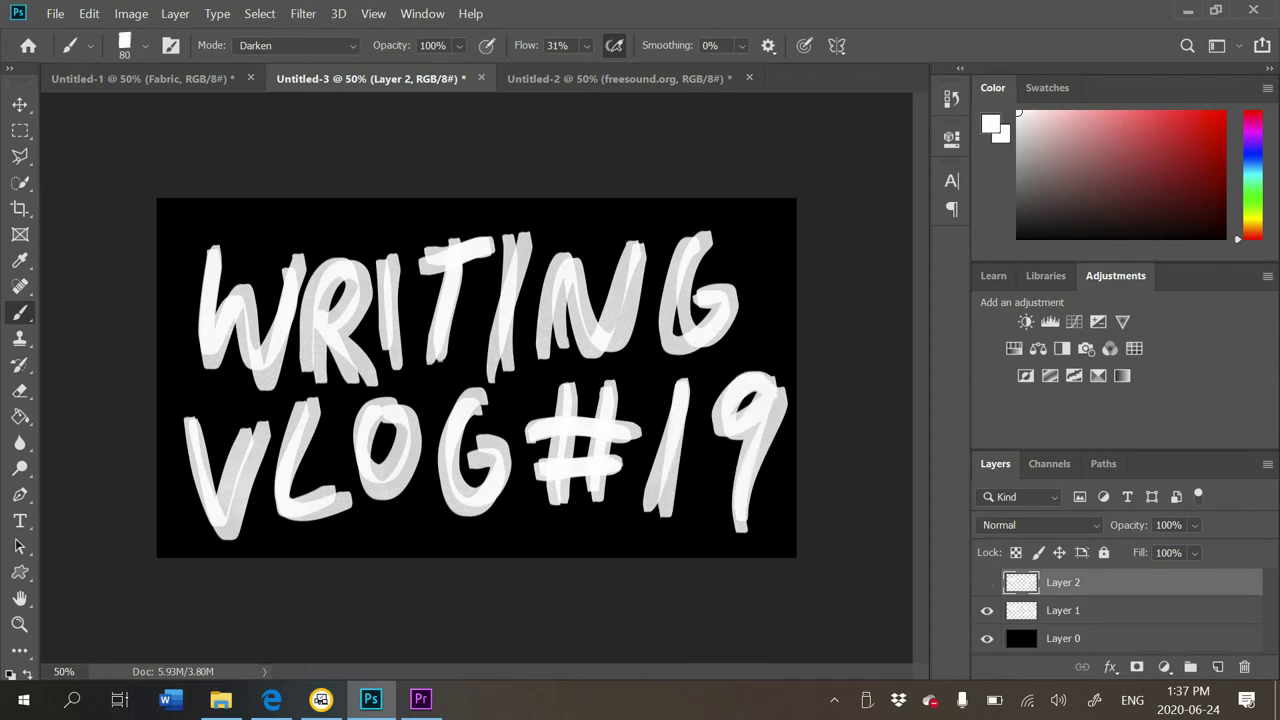
# Hide Layer 1 and quick-export the Layer 2 lettering as a PNG to the Pictures folder
pyautogui.click(987, 582)
pyautogui.click(987, 582)
pyautogui.click(987, 610)
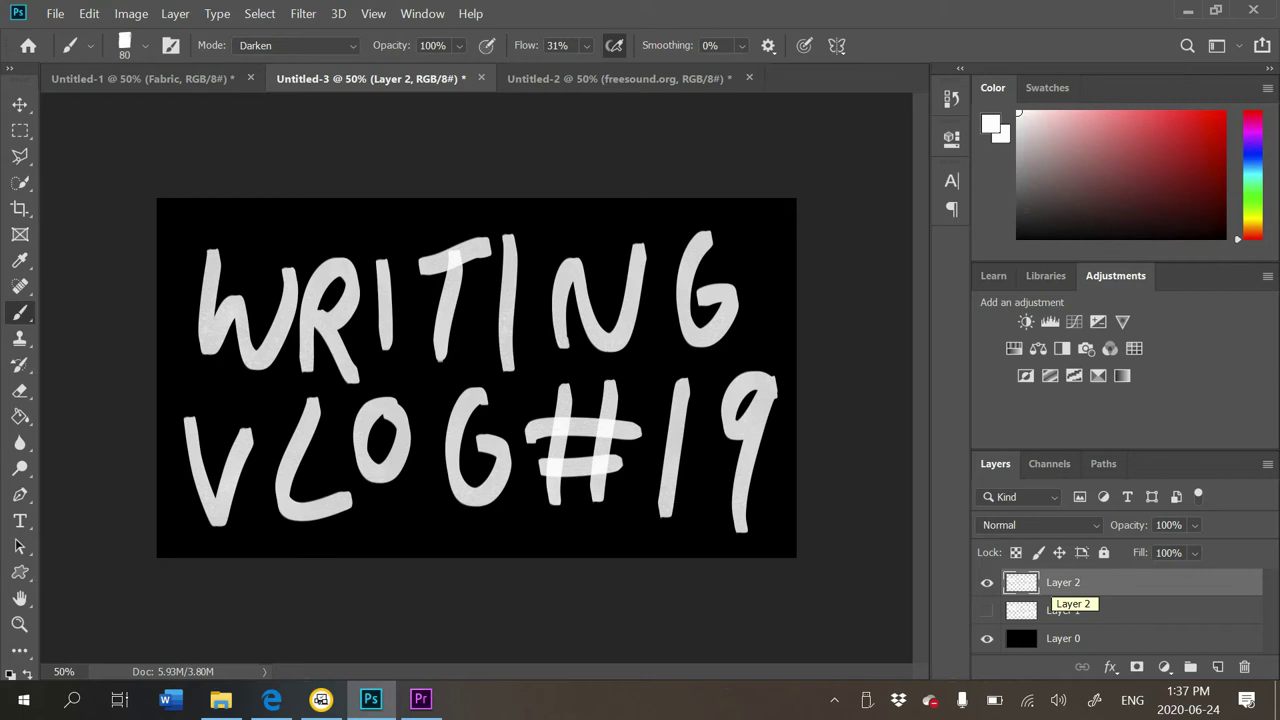
pyautogui.rightClick(1080, 584)
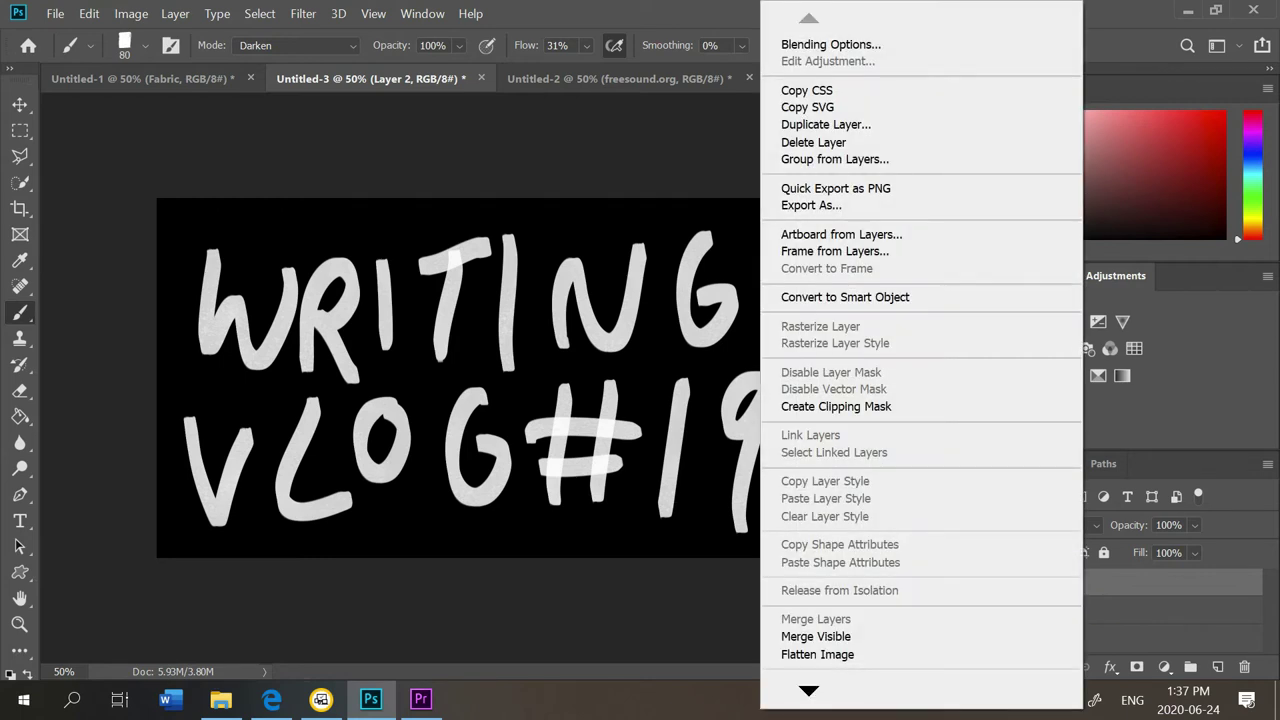
pyautogui.click(835, 188)
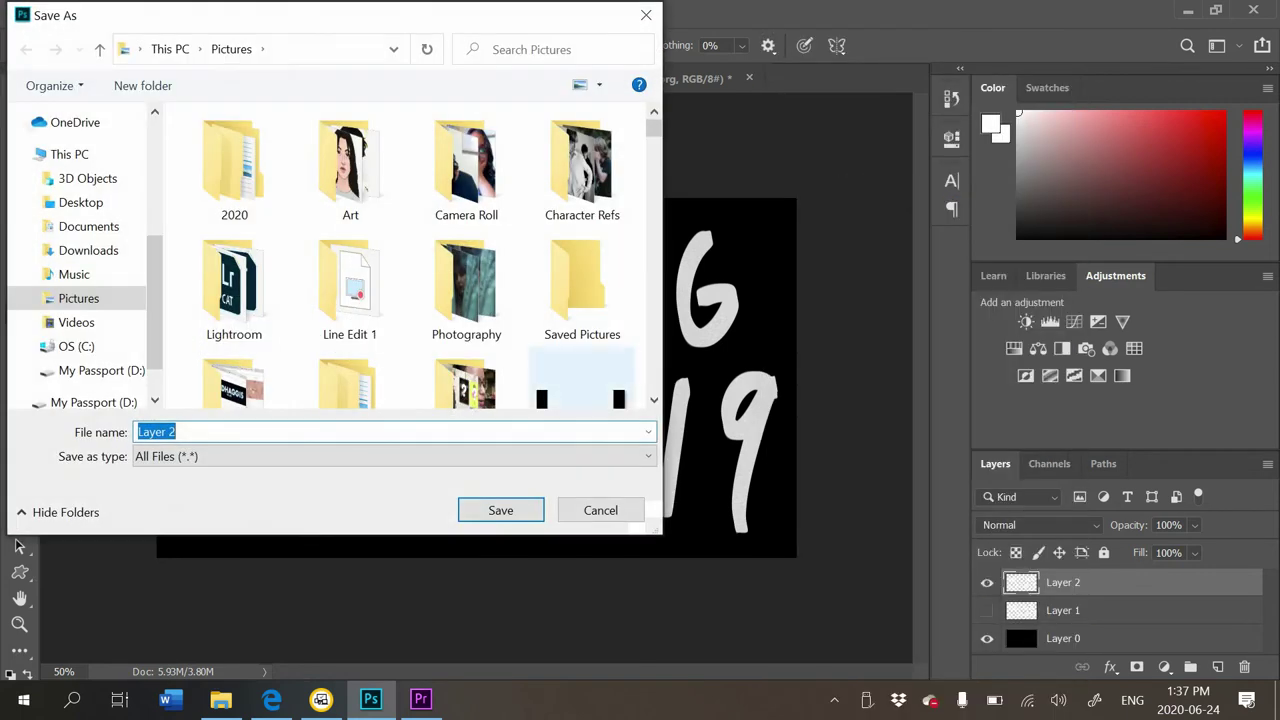
pyautogui.press('Return')
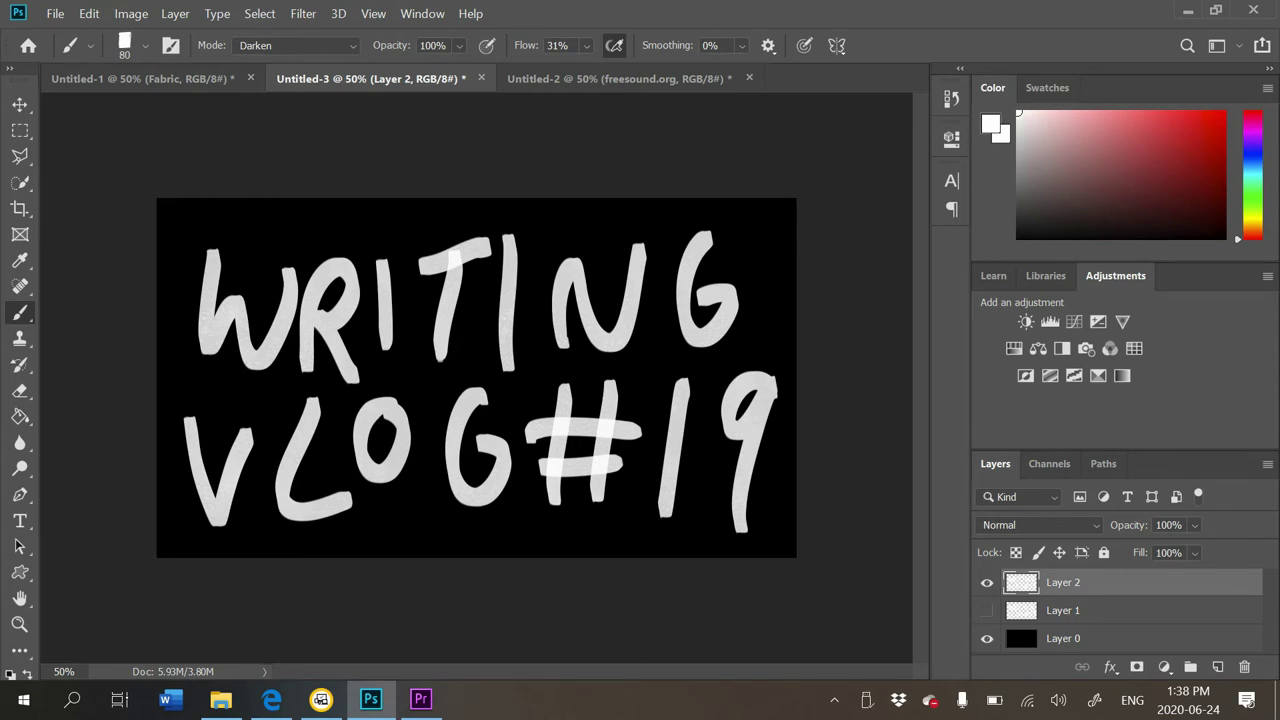
# Add a new empty layer above Layer 2 and alternate the visibility of Layers 1 and 2 to compare their lettering
pyautogui.hotkey('ctrl', 'shift', 'n')
pyautogui.press('Return')
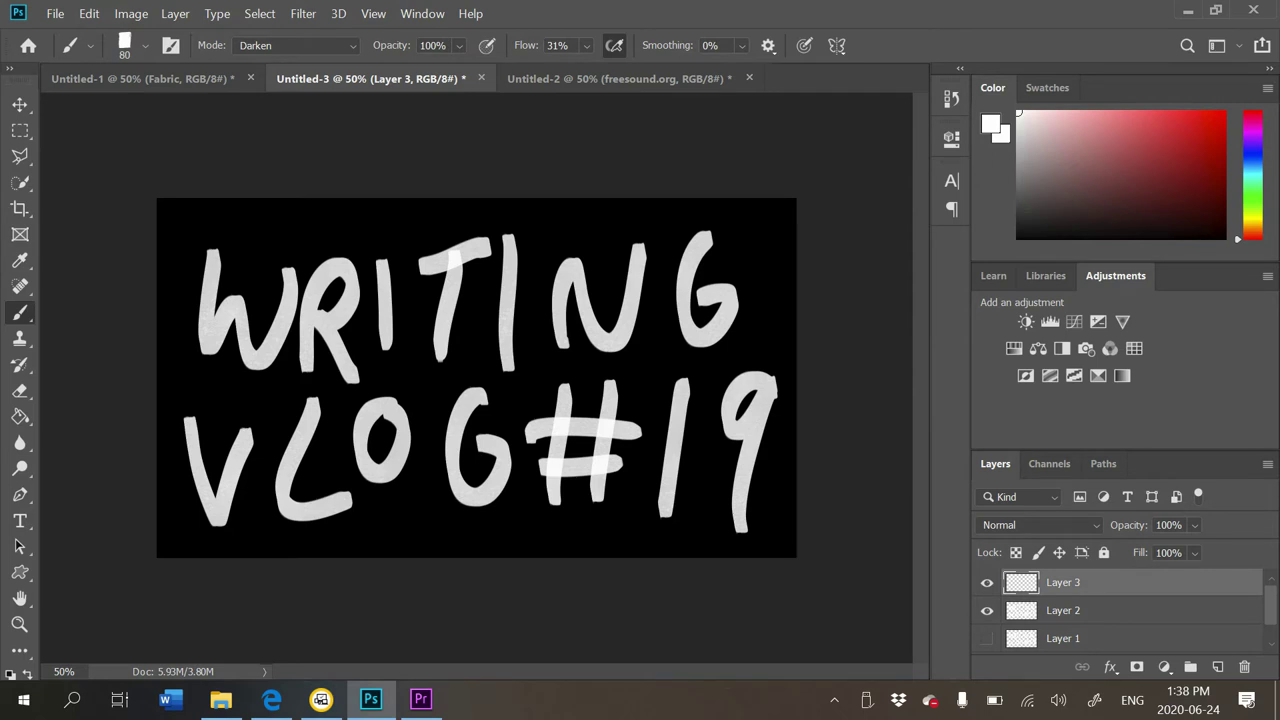
pyautogui.click(987, 611)
pyautogui.click(987, 639)
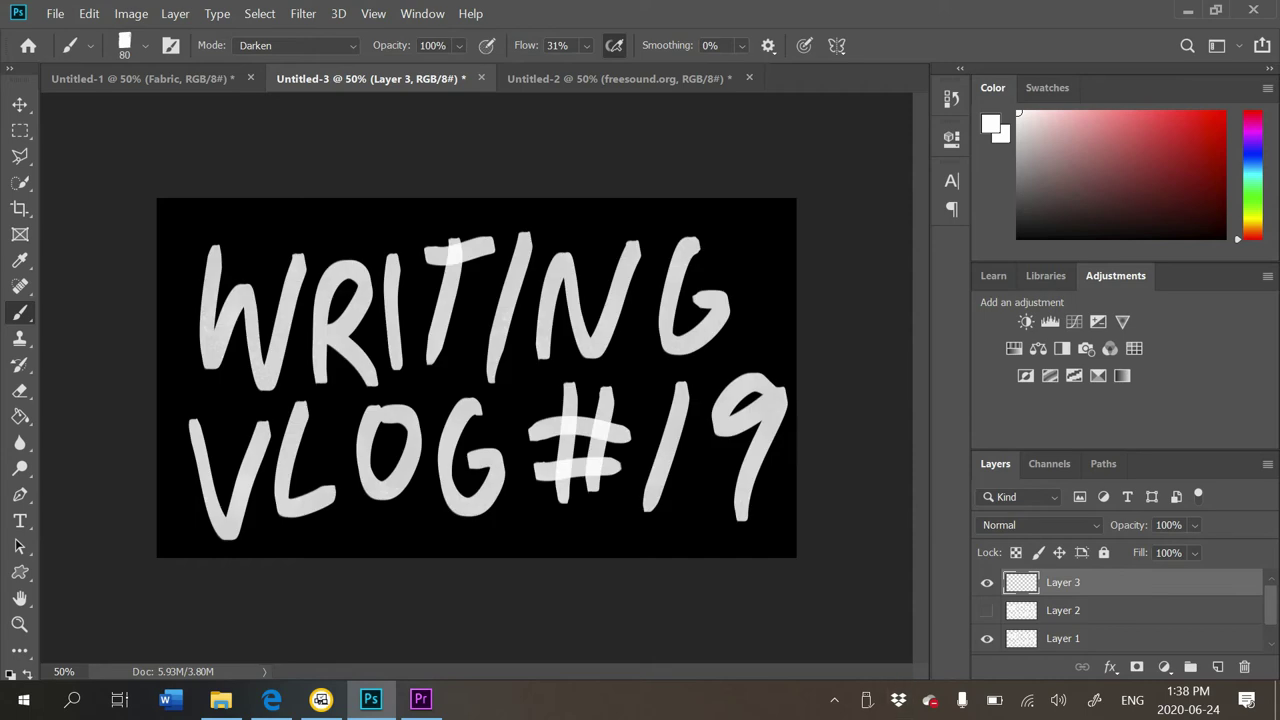
pyautogui.click(987, 639)
pyautogui.click(987, 611)
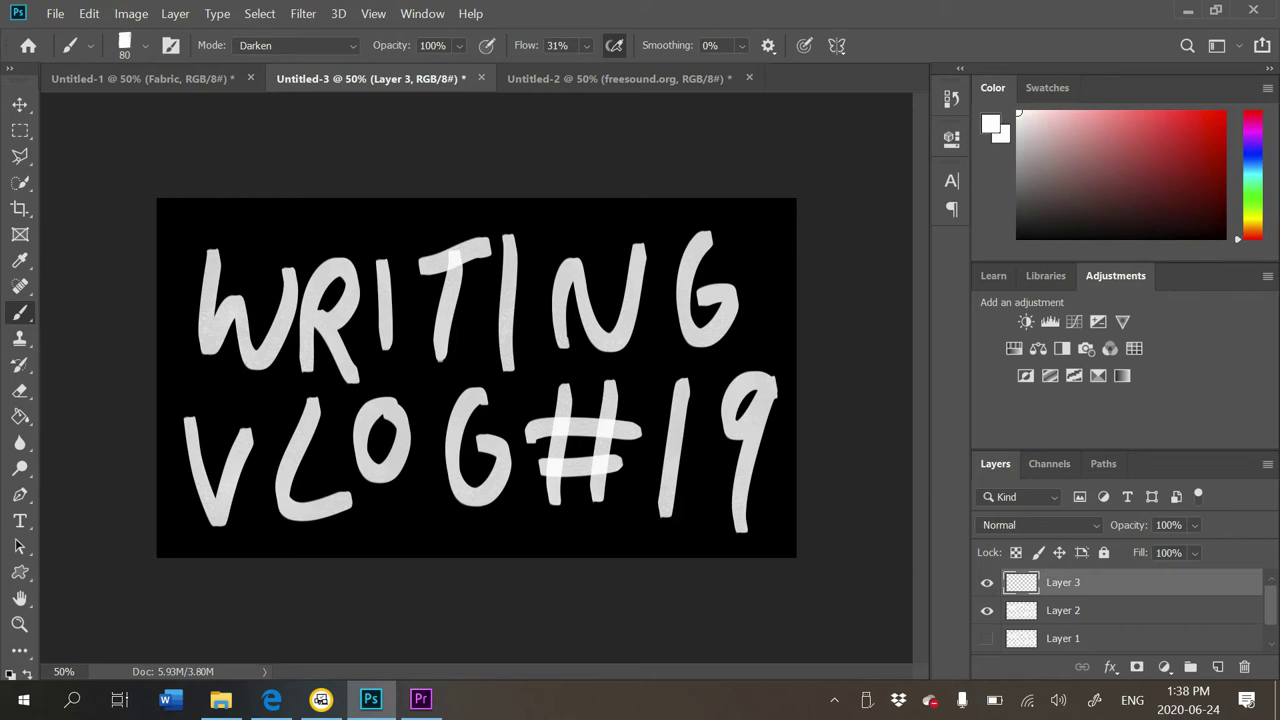
# Handwrite a third white "WRITING VLOG #19" on Layer 3 over the Layer 2 letters, and hide Layer 2
pyautogui.moveTo(210, 252); pyautogui.dragTo(282, 352)
pyautogui.moveTo(300, 262); pyautogui.dragTo(304, 368)
pyautogui.moveTo(316, 262); pyautogui.dragTo(374, 364)
pyautogui.moveTo(388, 248); pyautogui.dragTo(392, 354)
pyautogui.moveTo(422, 262); pyautogui.dragTo(492, 256)
pyautogui.moveTo(446, 272); pyautogui.dragTo(440, 366)
pyautogui.moveTo(507, 244)
pyautogui.mouseDown()
pyautogui.moveTo(506, 344)
pyautogui.moveTo(556, 272)
pyautogui.moveTo(628, 236)
pyautogui.mouseUp()
pyautogui.moveTo(726, 234)
pyautogui.mouseDown()
pyautogui.moveTo(714, 240)
pyautogui.moveTo(712, 304)
pyautogui.mouseUp()
pyautogui.moveTo(172, 408)
pyautogui.mouseDown()
pyautogui.moveTo(196, 486)
pyautogui.moveTo(272, 398)
pyautogui.moveTo(354, 514)
pyautogui.mouseUp()
pyautogui.moveTo(396, 412)
pyautogui.mouseDown()
pyautogui.moveTo(350, 440)
pyautogui.moveTo(398, 418)
pyautogui.mouseUp()
pyautogui.moveTo(494, 390)
pyautogui.mouseDown()
pyautogui.moveTo(478, 402)
pyautogui.moveTo(488, 452)
pyautogui.mouseUp()
pyautogui.moveTo(560, 400); pyautogui.dragTo(558, 512)
pyautogui.moveTo(608, 396); pyautogui.dragTo(602, 504)
pyautogui.moveTo(528, 442); pyautogui.dragTo(644, 432)
pyautogui.moveTo(562, 472); pyautogui.dragTo(616, 466)
pyautogui.moveTo(670, 388); pyautogui.dragTo(662, 522)
pyautogui.moveTo(758, 392); pyautogui.dragTo(744, 506)
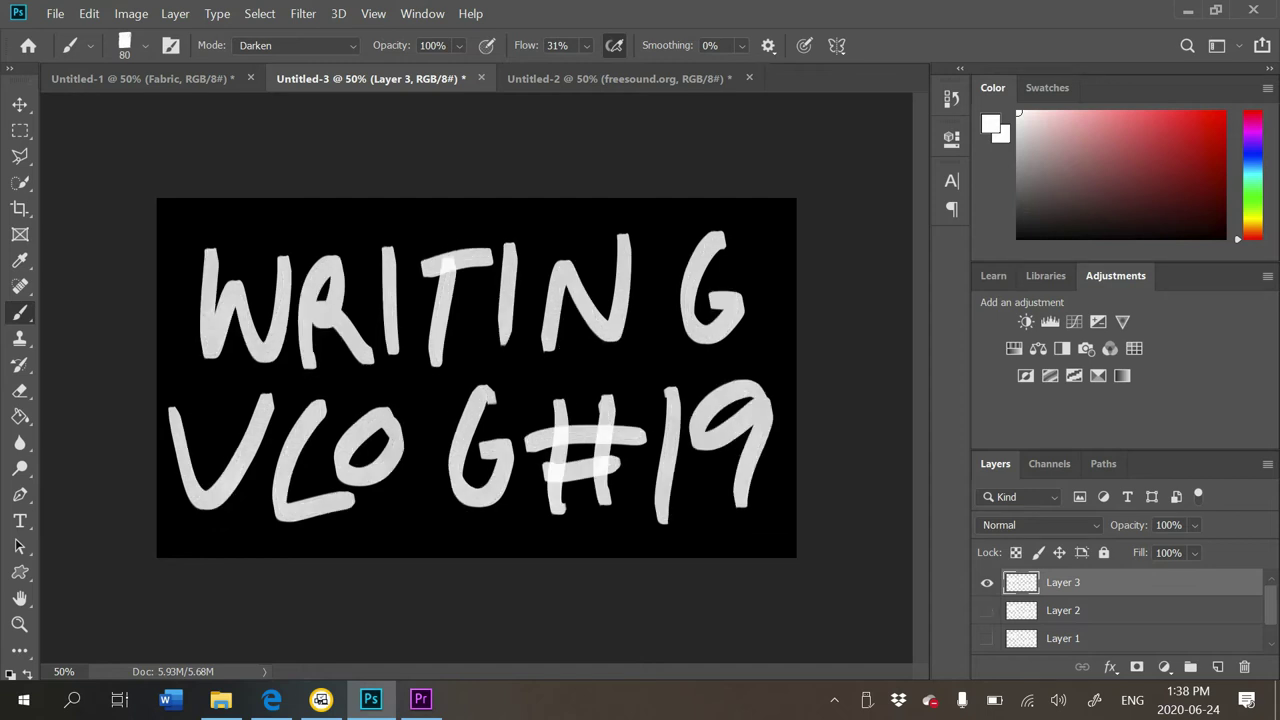
# Quick-export the Layer 3 lettering as a PNG
pyautogui.rightClick(1110, 583)
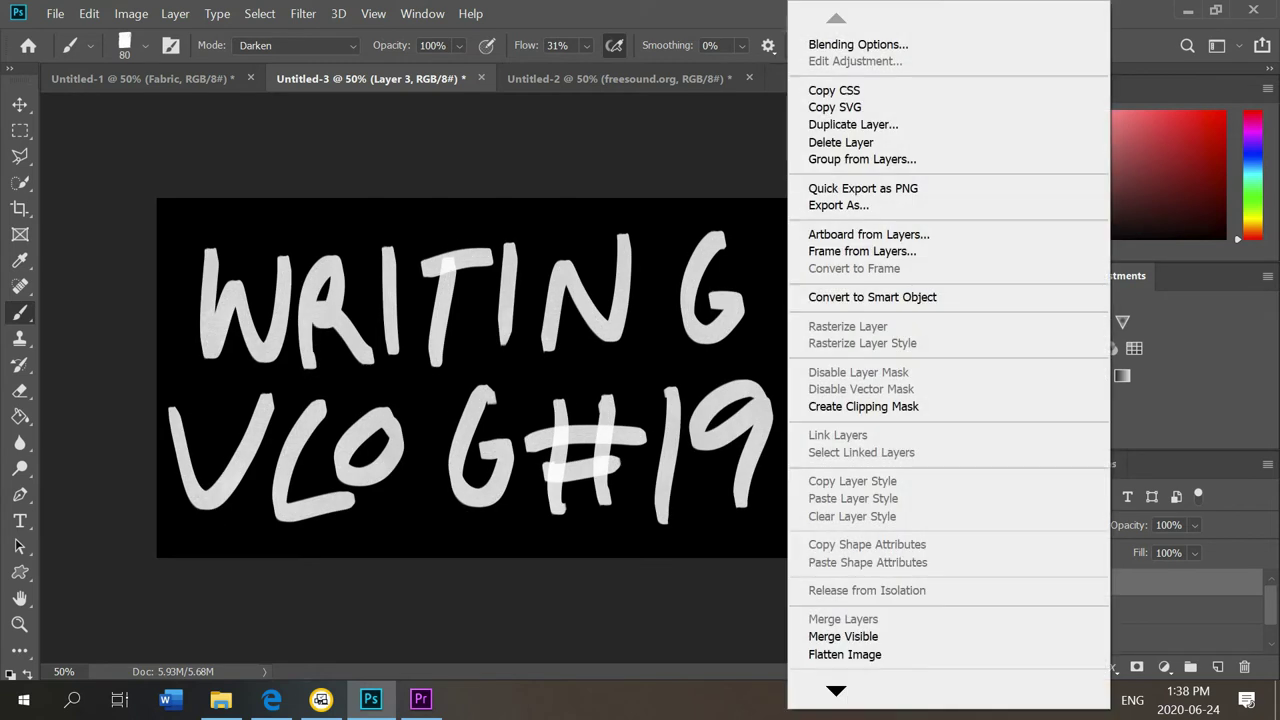
pyautogui.click(862, 188)
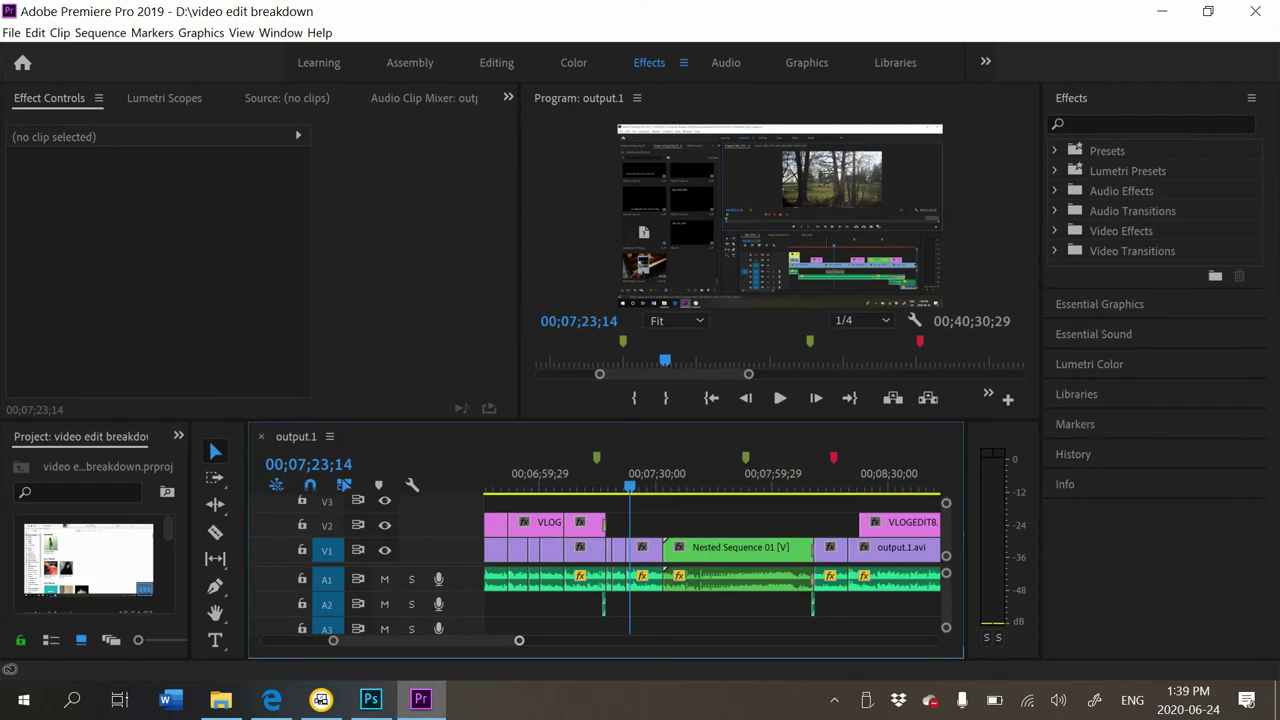
# In Premiere Pro, save the video edit breakdown project and fit the whole output.1 sequence in the timeline
pyautogui.hotkey('ctrl', 's')
pyautogui.press('\\')
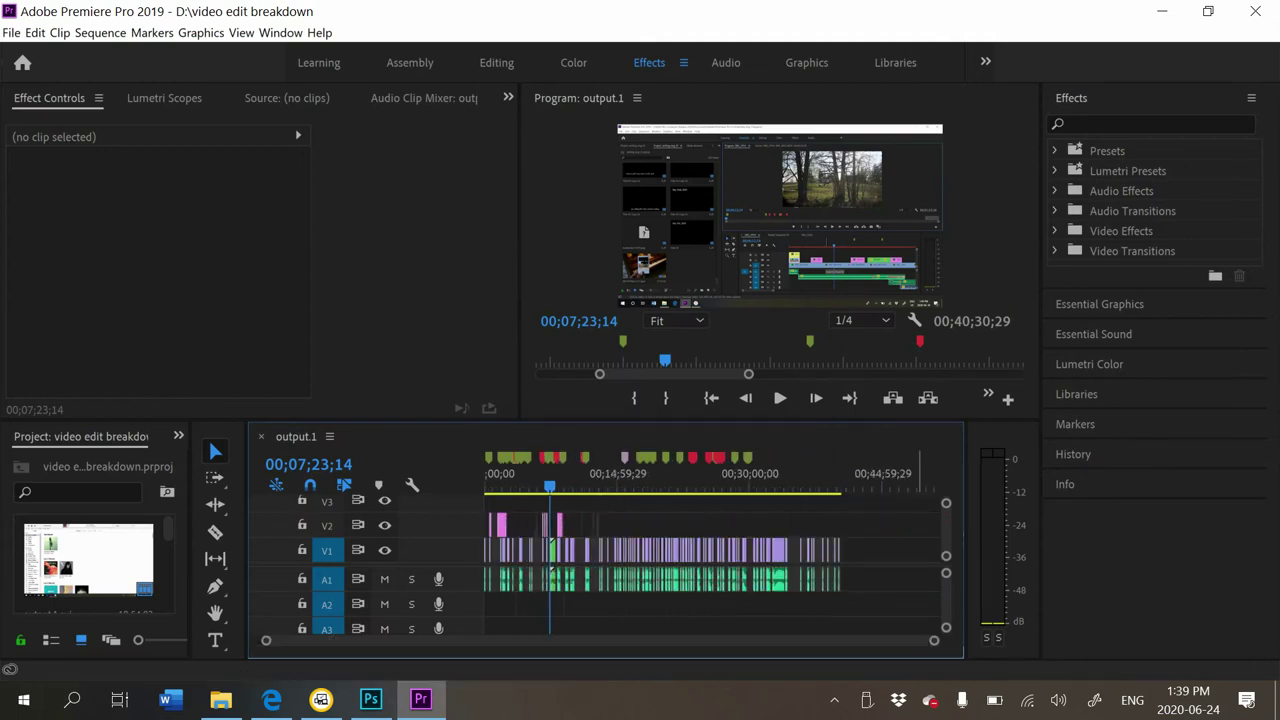
# Import WV1912, WV1922 and WV1933 from the Pictures folder in File Explorer into Premiere Pro, place them on V1 after the existing clips and preview each frame
pyautogui.click(912, 475)
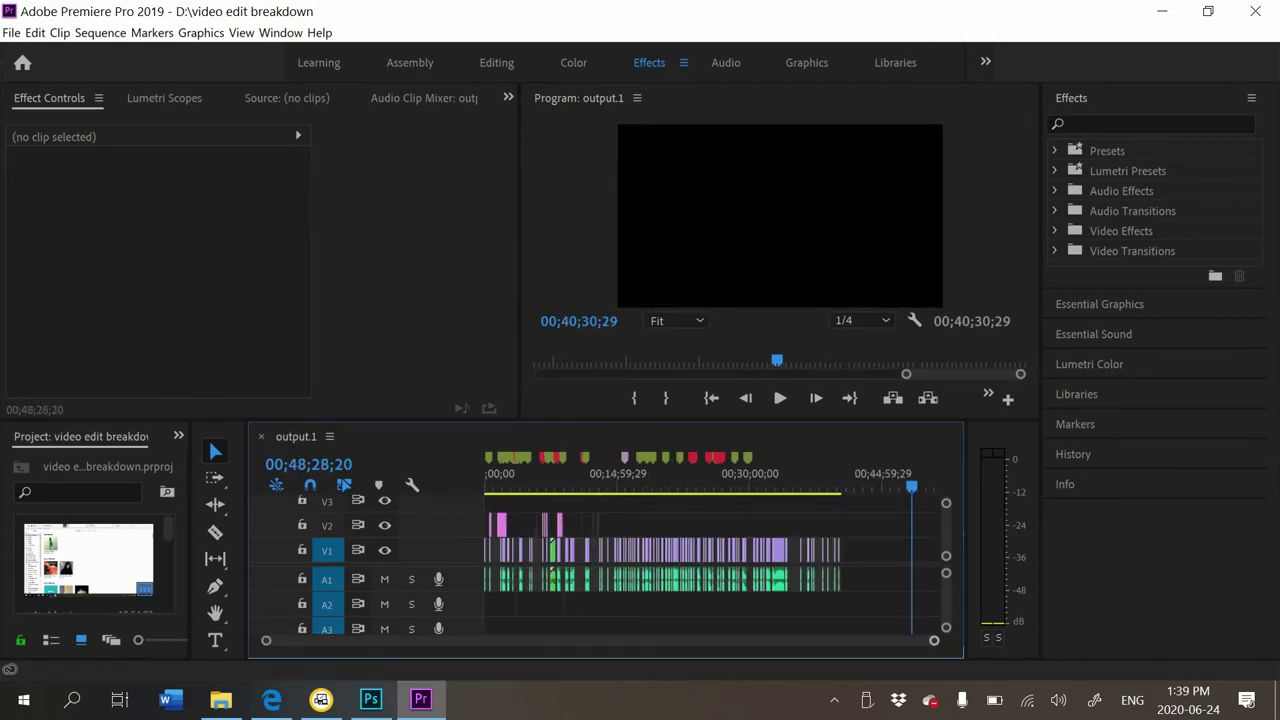
pyautogui.scroll(8, 928, 500)
pyautogui.hotkey('alt', 'Tab')
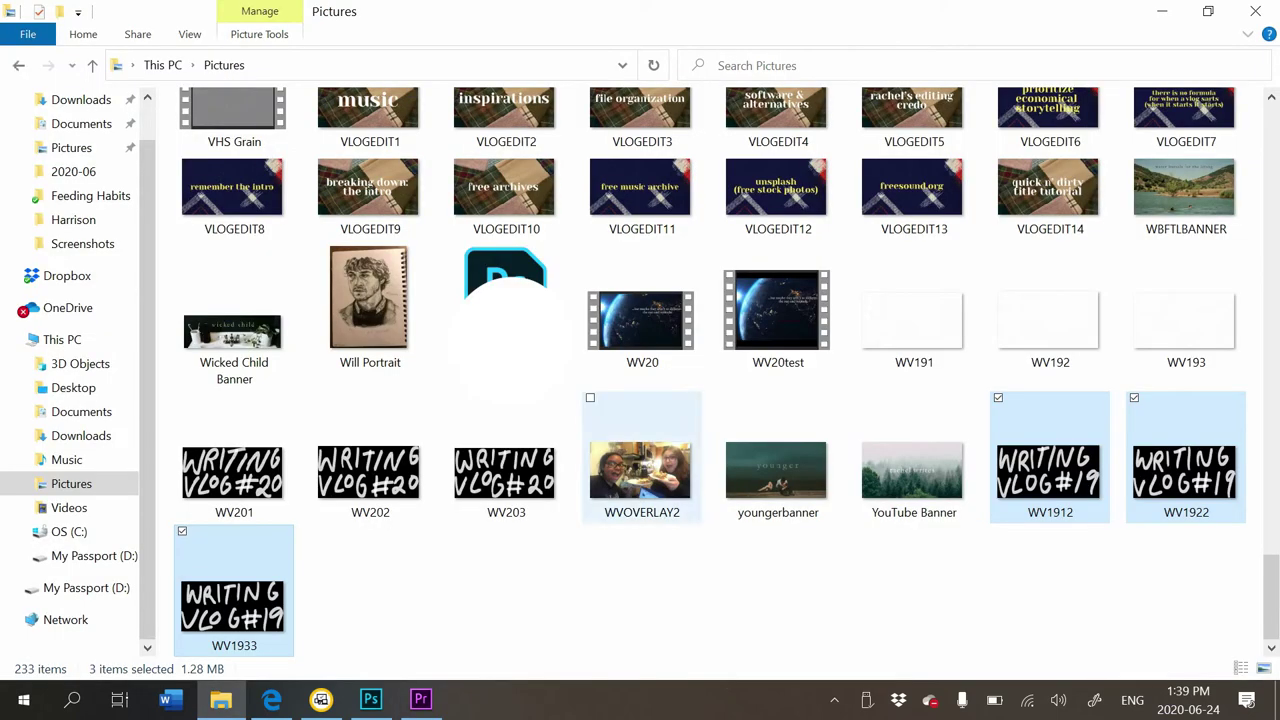
pyautogui.moveTo(1050, 470); pyautogui.dragTo(941, 550)
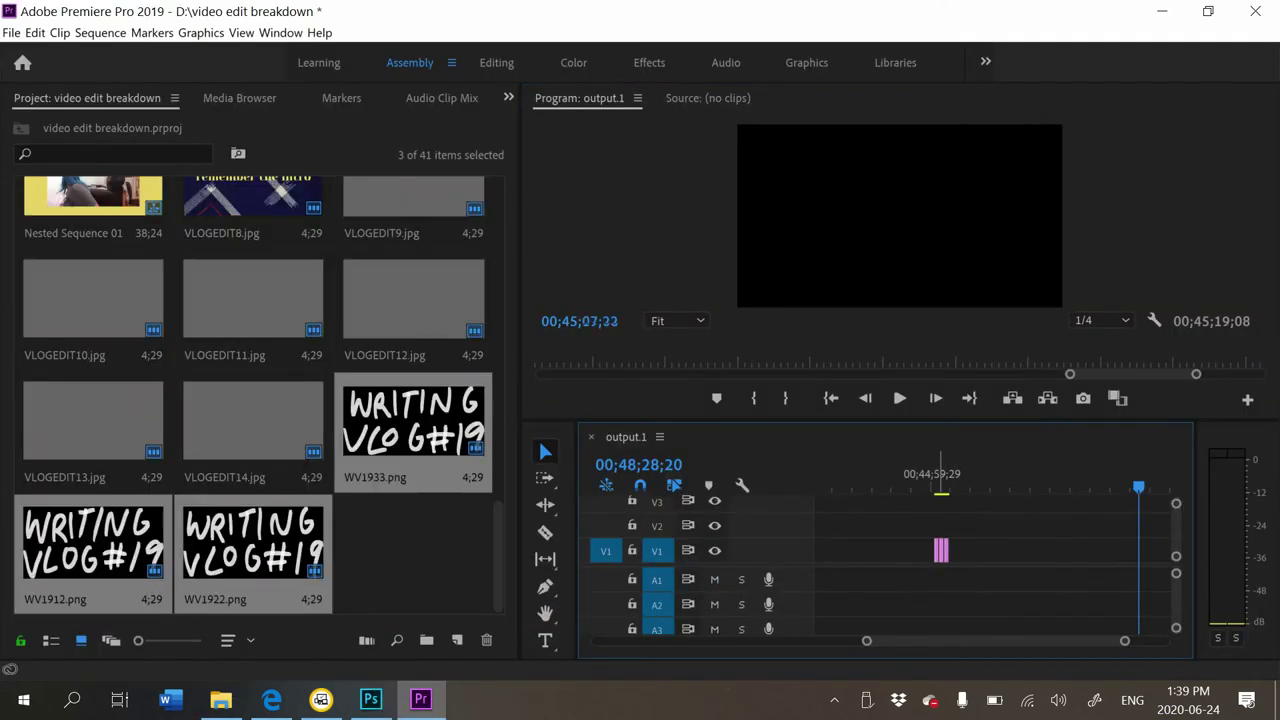
pyautogui.press('space')
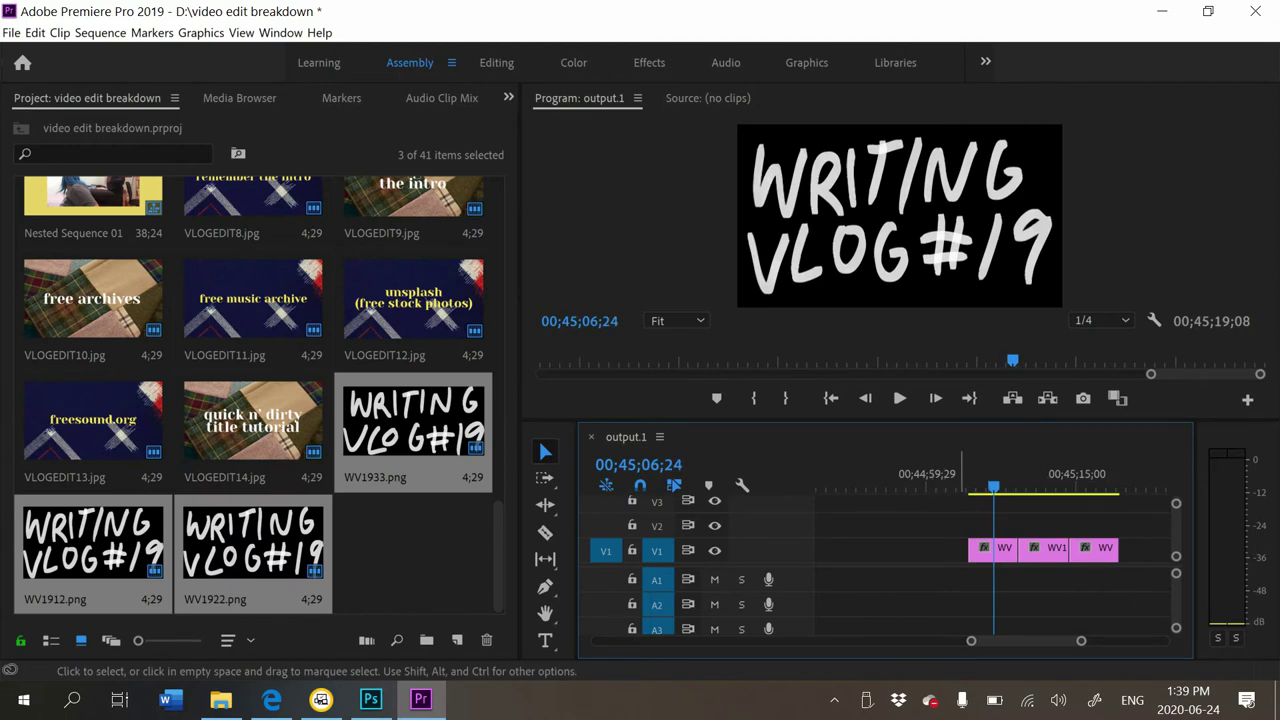
pyautogui.click(1046, 486)
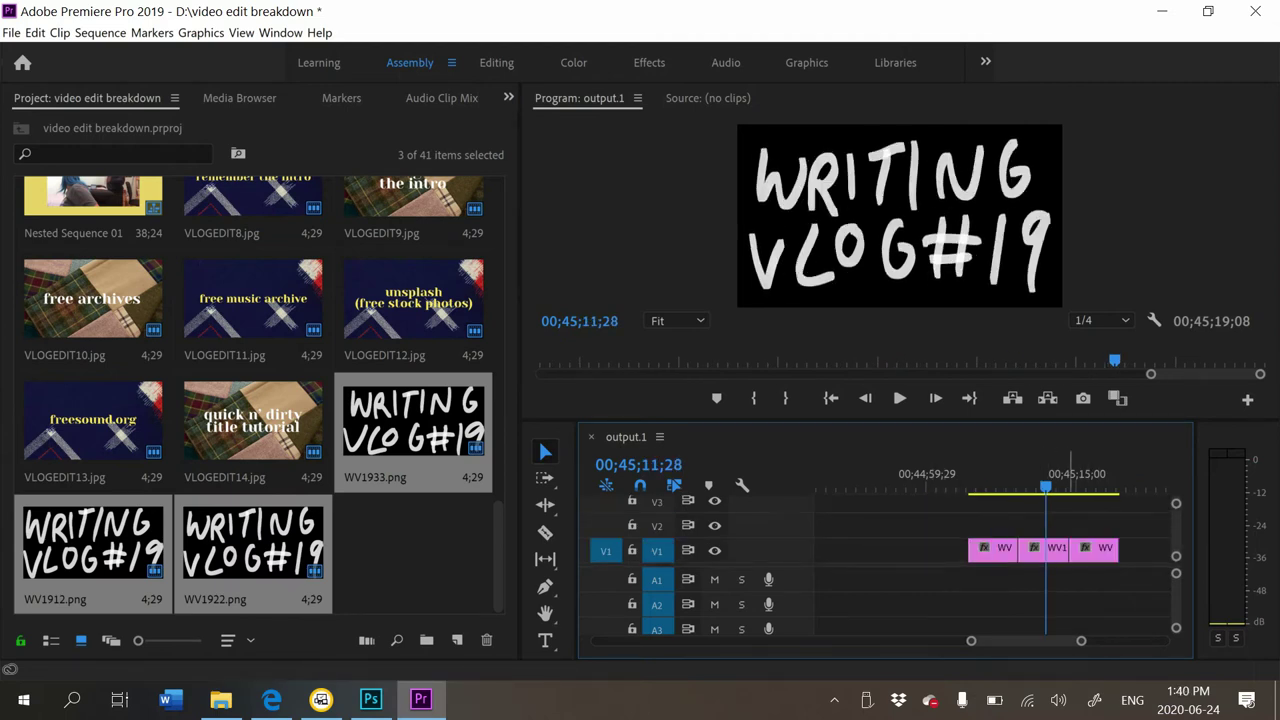
pyautogui.click(1087, 484)
pyautogui.moveTo(971, 641); pyautogui.dragTo(978, 641)
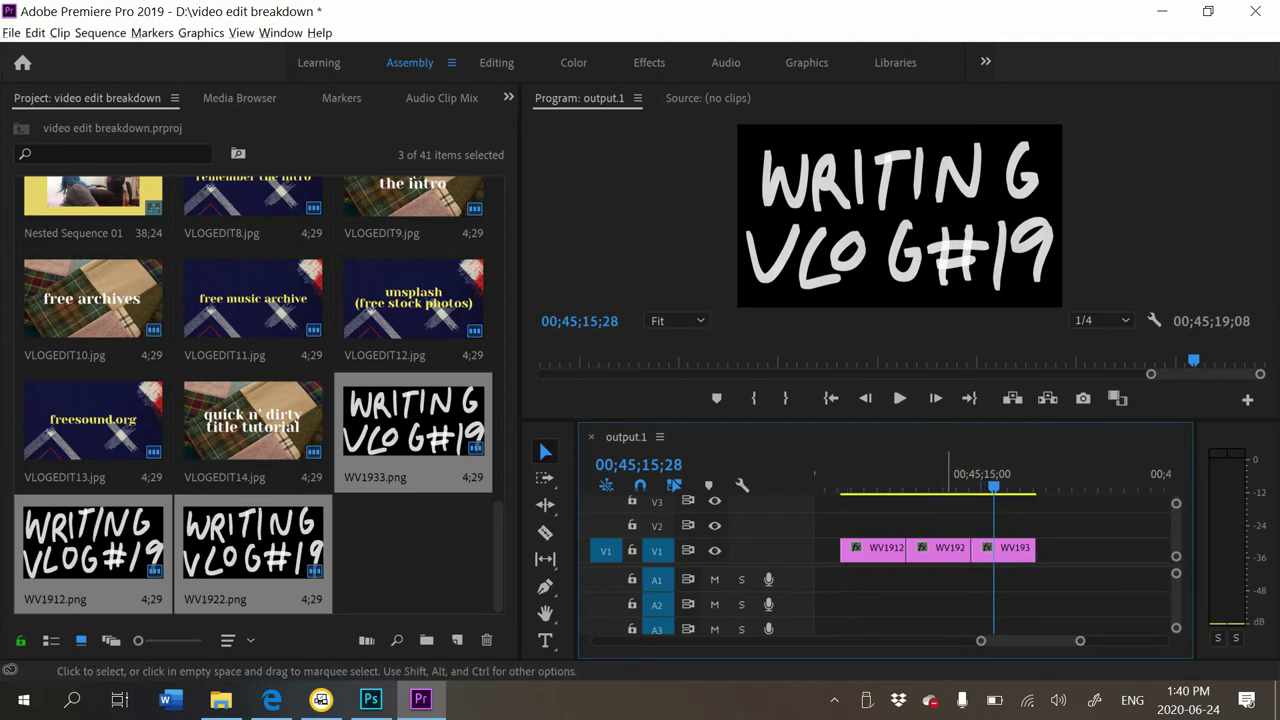
# Duplicate the WV1922 clip directly after WV1933 on V1 and check the frame order from the first title clip to the last
pyautogui.click(943, 551)
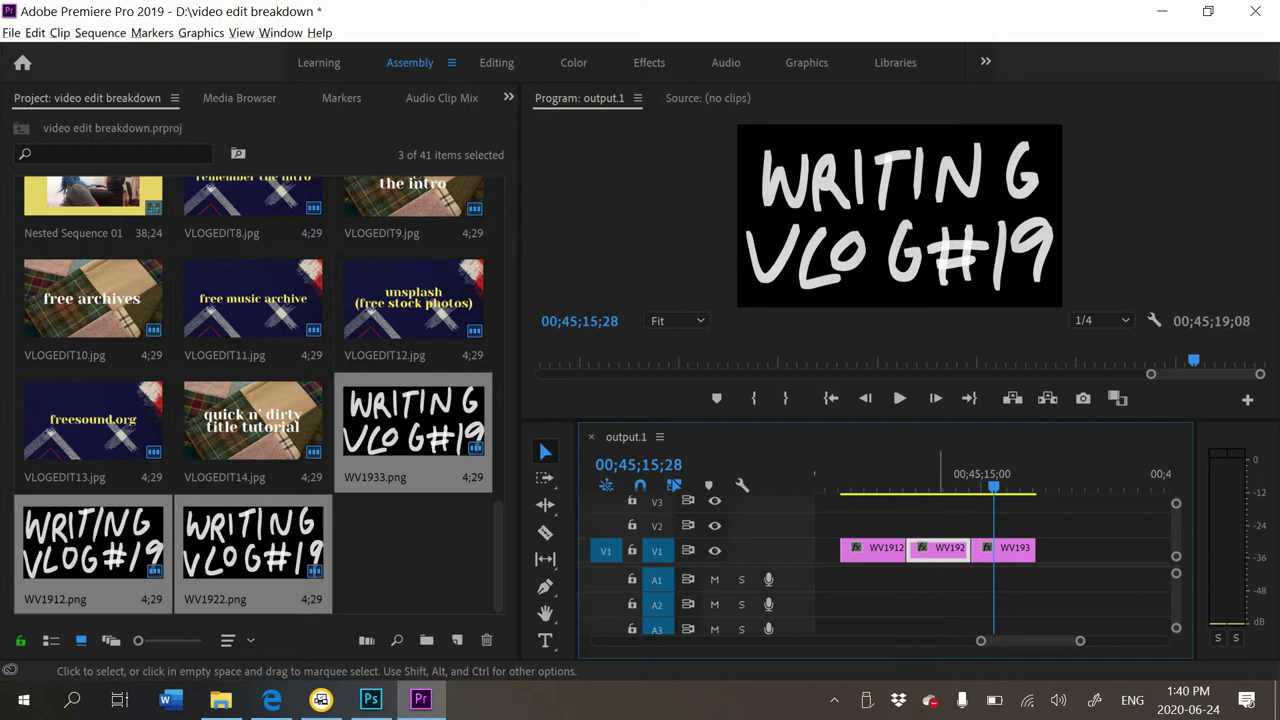
pyautogui.moveTo(940, 548); pyautogui.dragTo(1049, 550)
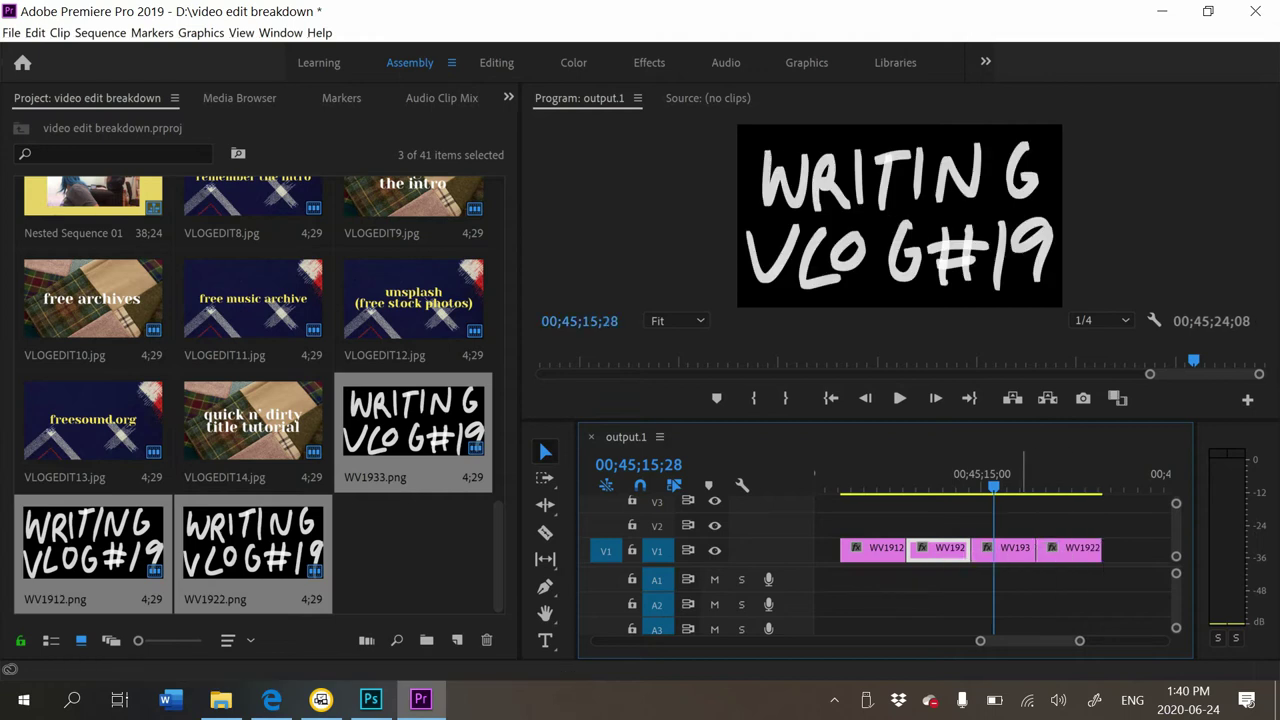
pyautogui.click(871, 480)
pyautogui.click(885, 550)
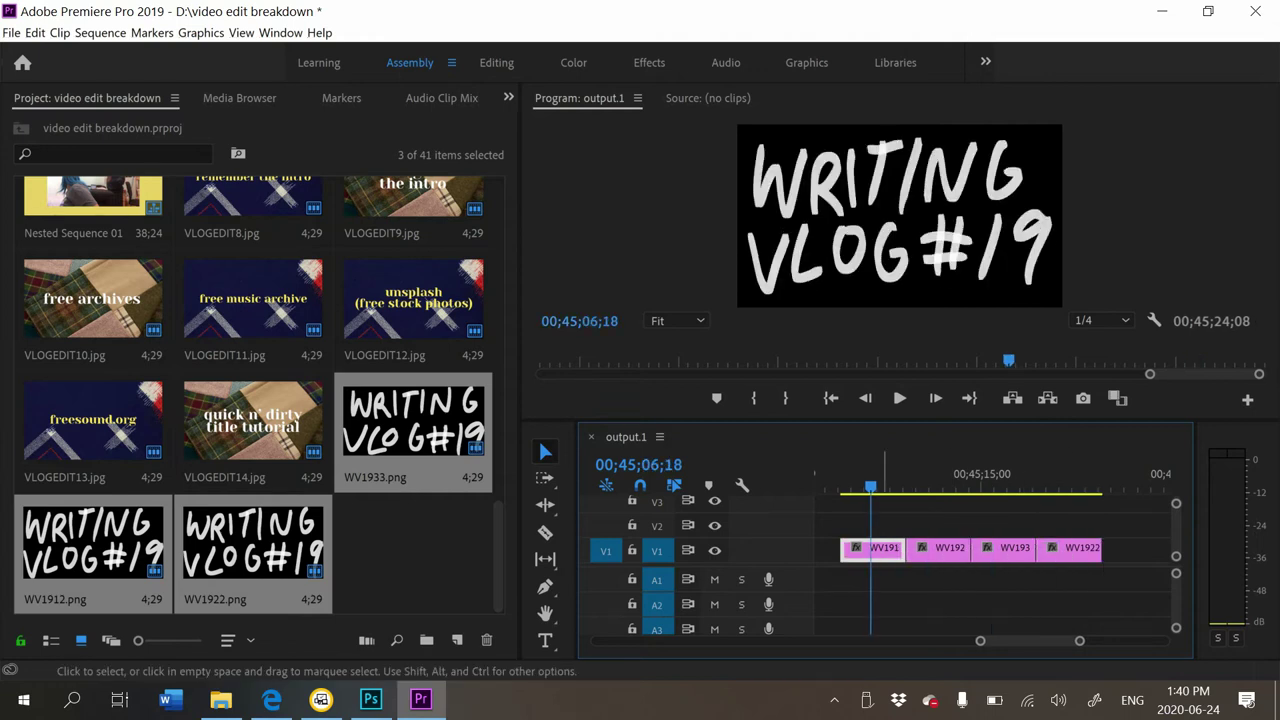
pyautogui.click(938, 480)
pyautogui.moveTo(937, 474); pyautogui.dragTo(1057, 474)
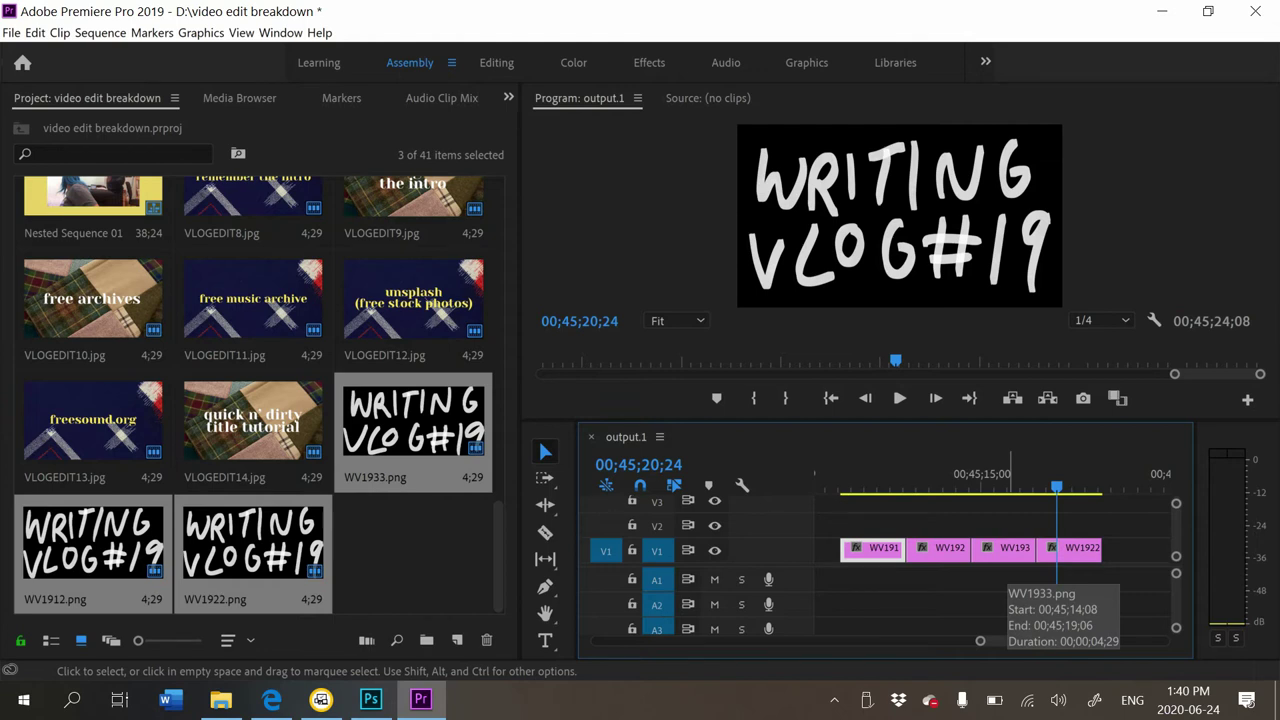
# Duplicate the four title clips on V1 repeatedly, placing each set of copies directly after the existing ones to form one long run
pyautogui.click(940, 593)
pyautogui.press('-')
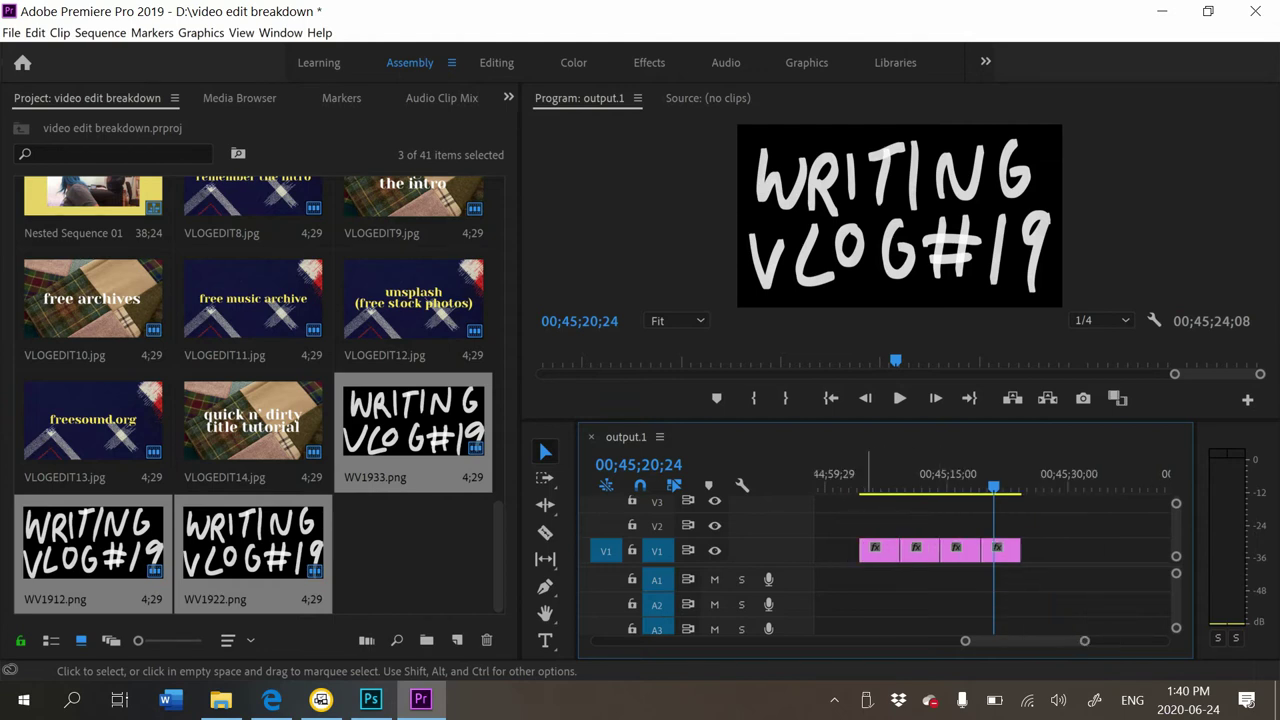
pyautogui.moveTo(858, 526); pyautogui.dragTo(1128, 576)
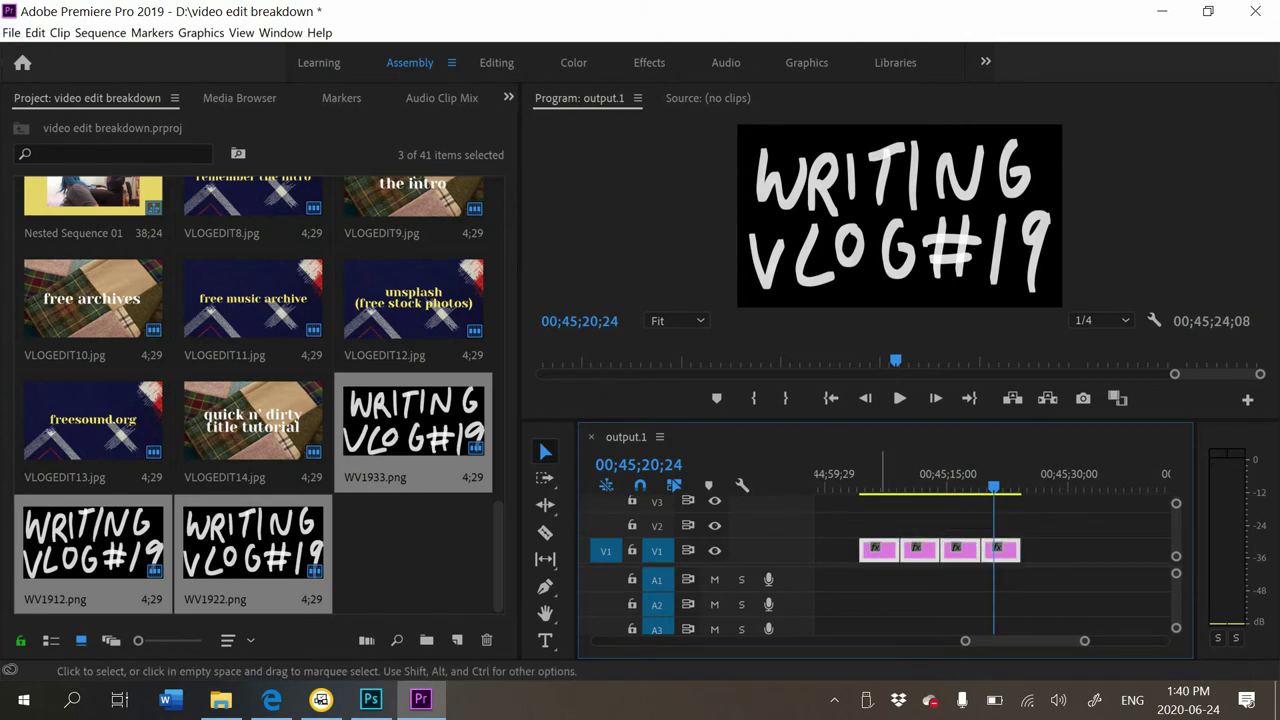
pyautogui.moveTo(880, 551); pyautogui.dragTo(1041, 551)
pyautogui.press('-')
pyautogui.moveTo(918, 588); pyautogui.dragTo(1100, 548)
pyautogui.scroll(-1, 895, 551)
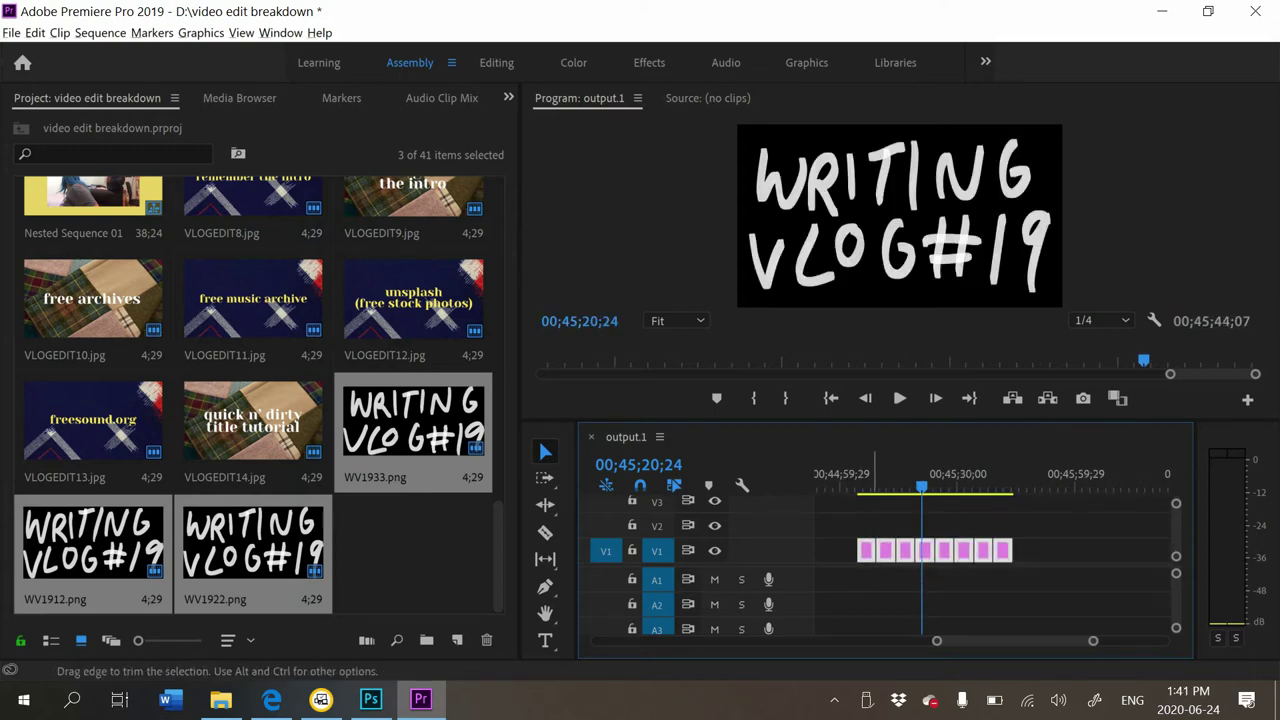
pyautogui.click(875, 551)
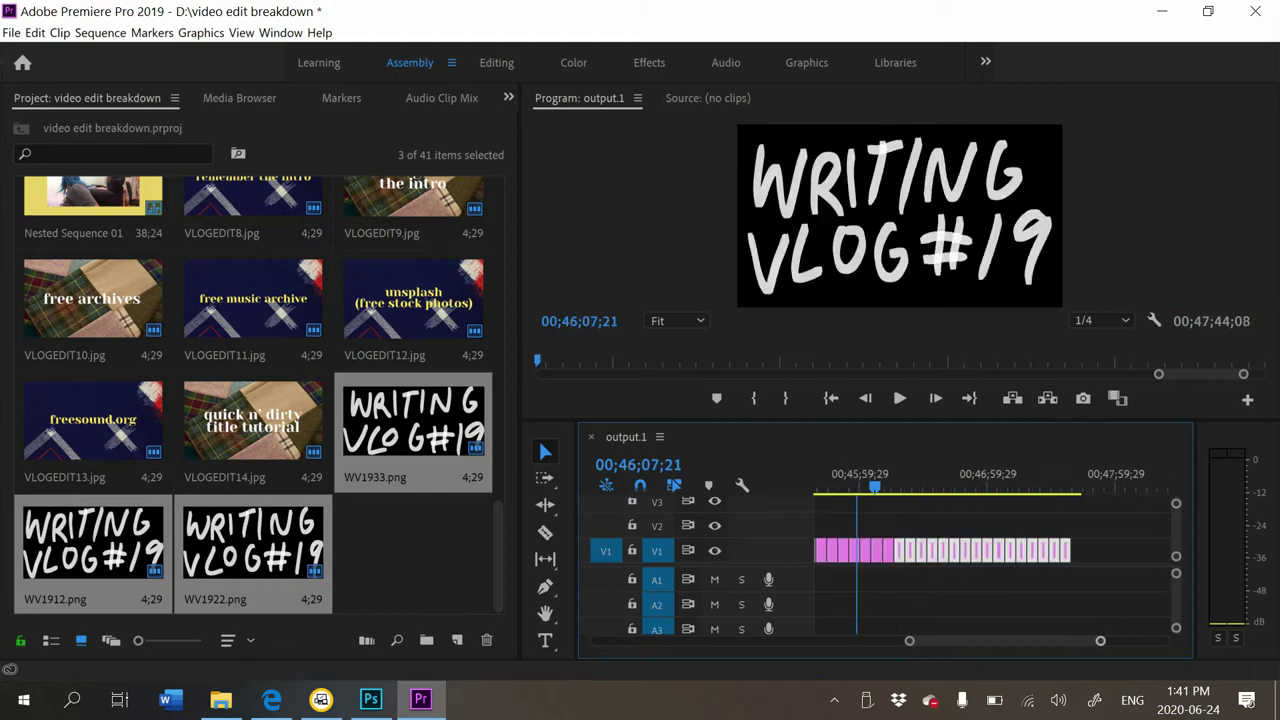
pyautogui.press('-')
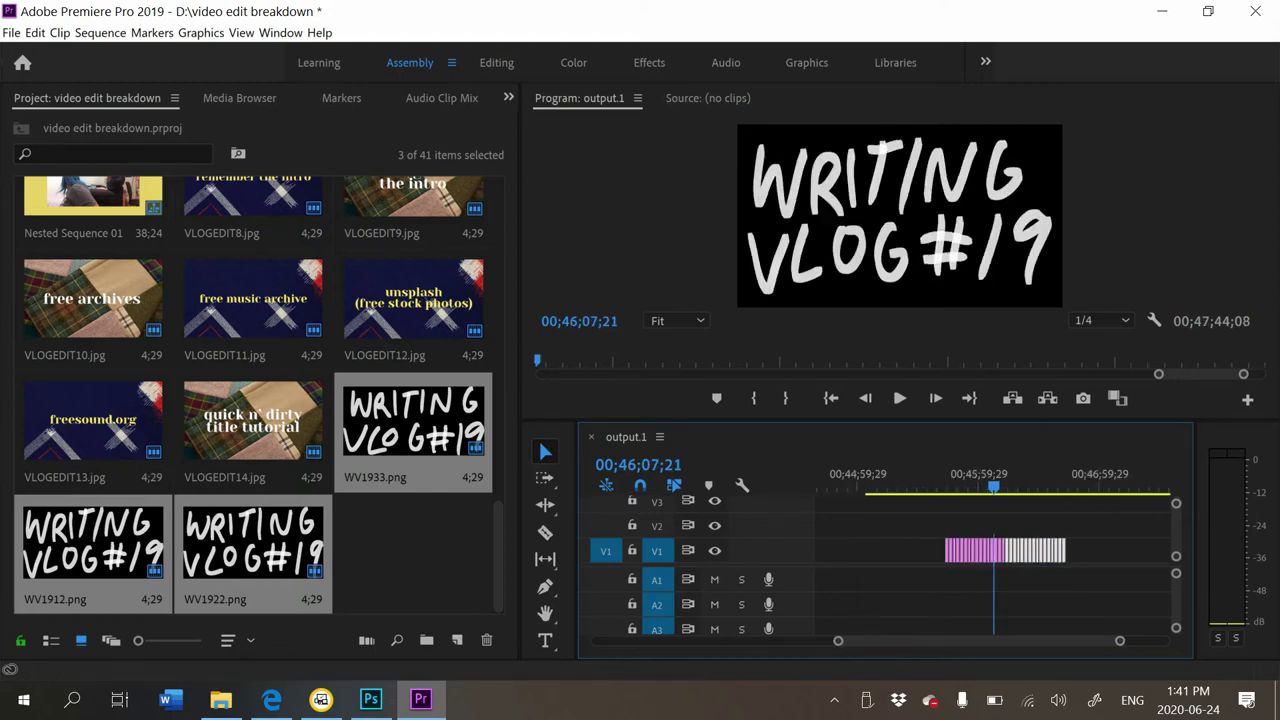
# Play the run of title clips from its beginning, briefly with the program monitor maximized, and stop after the WV1922.png clip
pyautogui.press('=')
pyautogui.moveTo(994, 487); pyautogui.dragTo(863, 487)
pyautogui.press('Up')
pyautogui.press('Up')
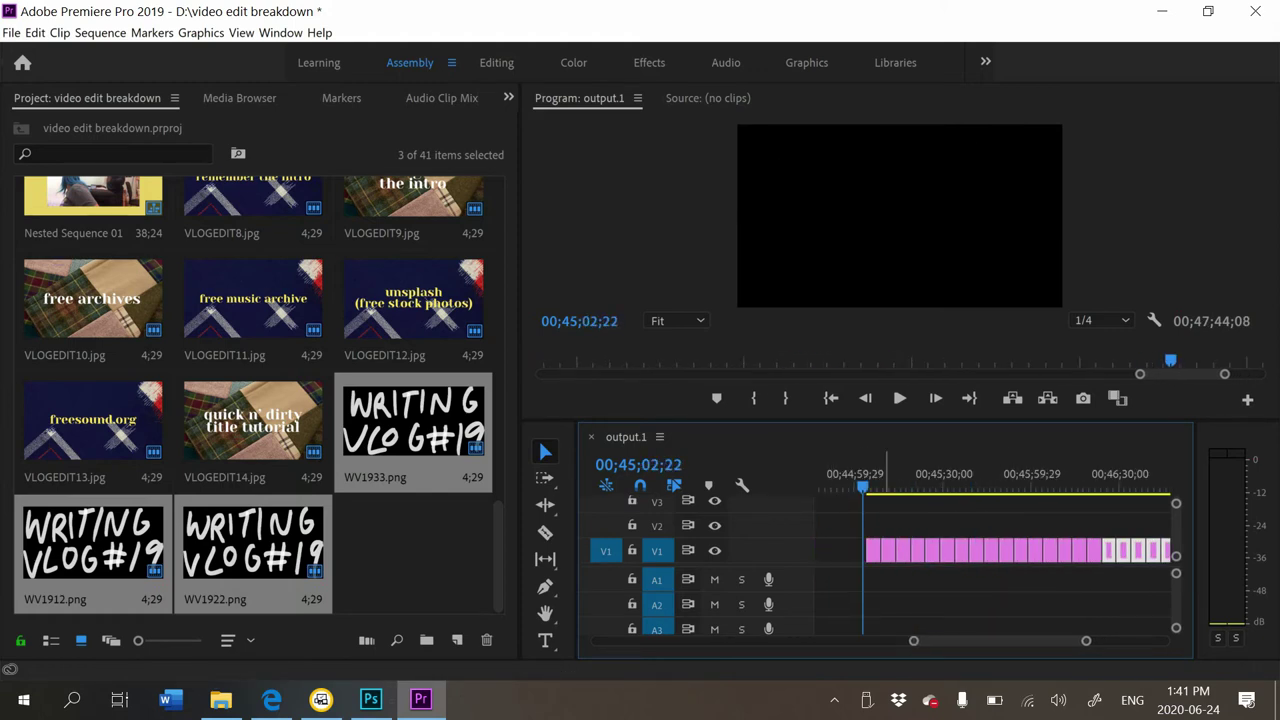
pyautogui.press('space')
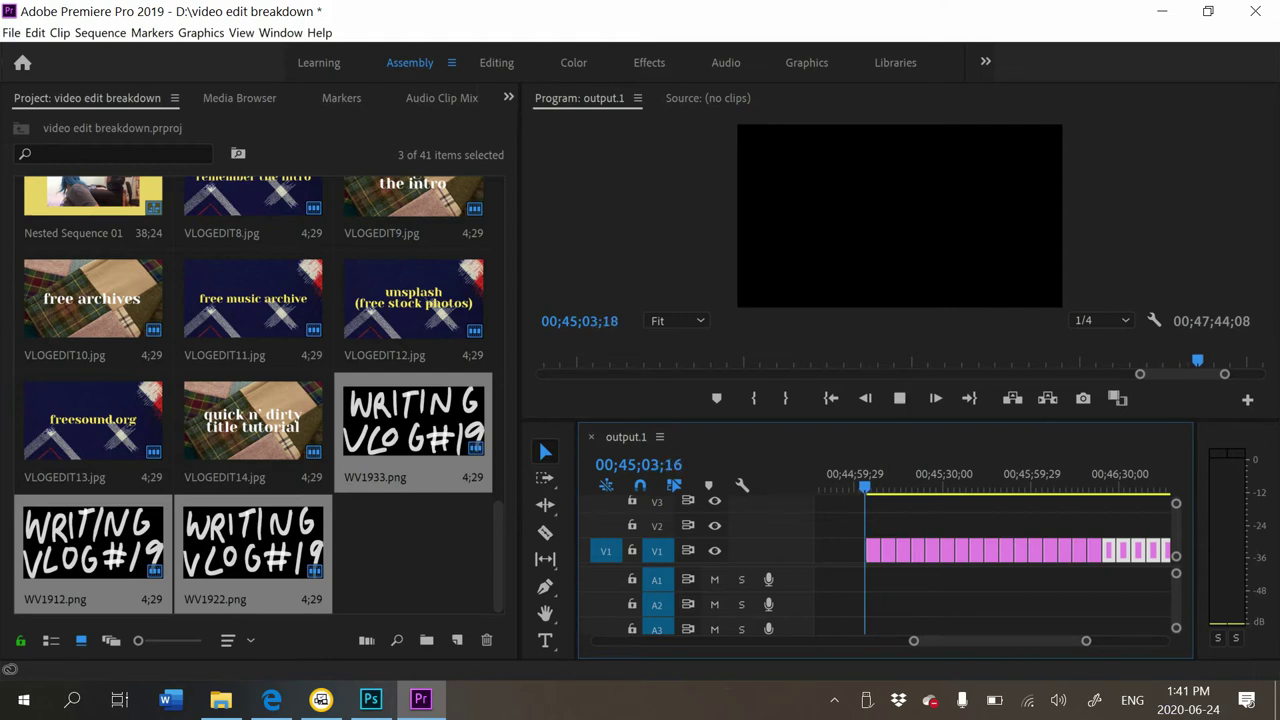
pyautogui.press('`')
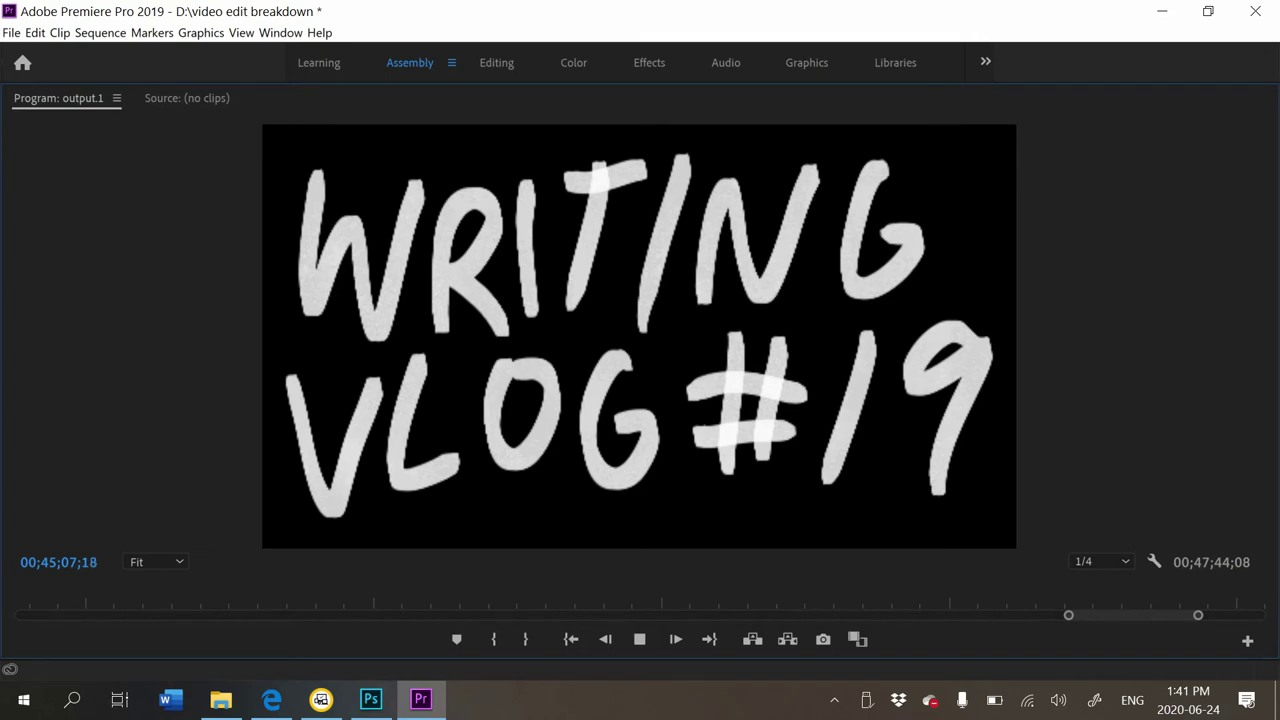
pyautogui.press('`')
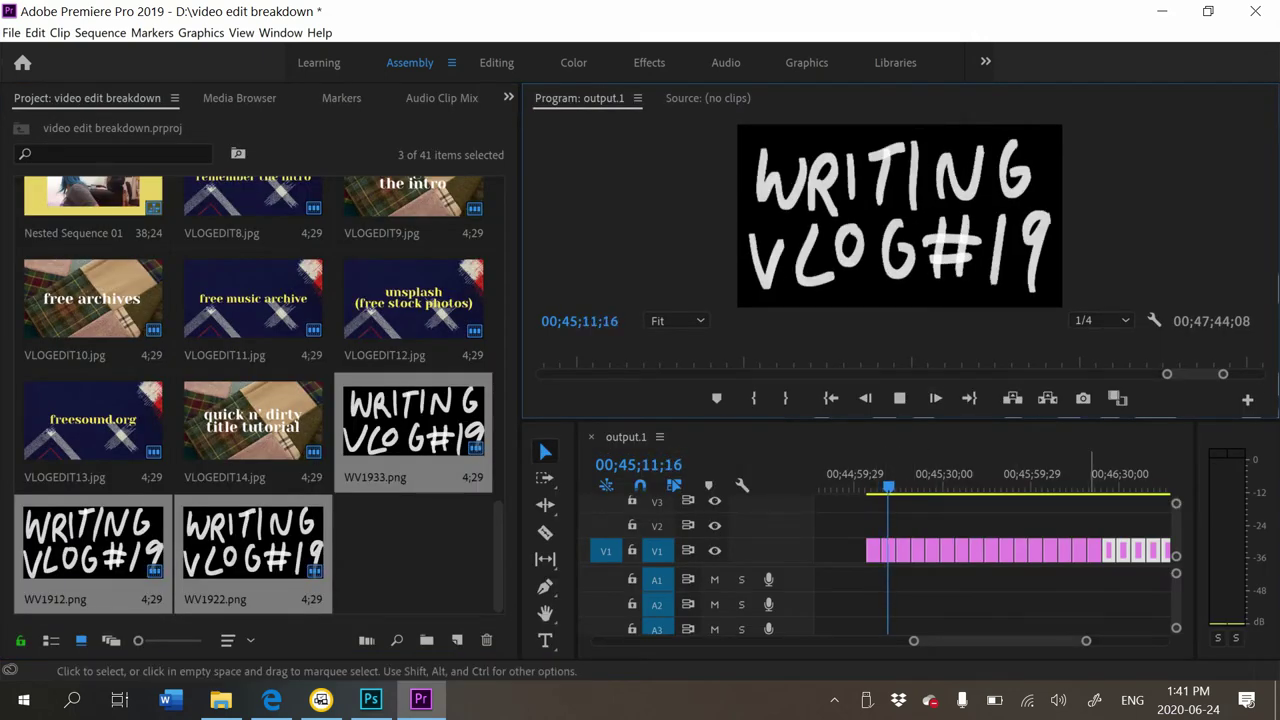
pyautogui.moveTo(1086, 641); pyautogui.dragTo(1054, 641)
pyautogui.press('space')
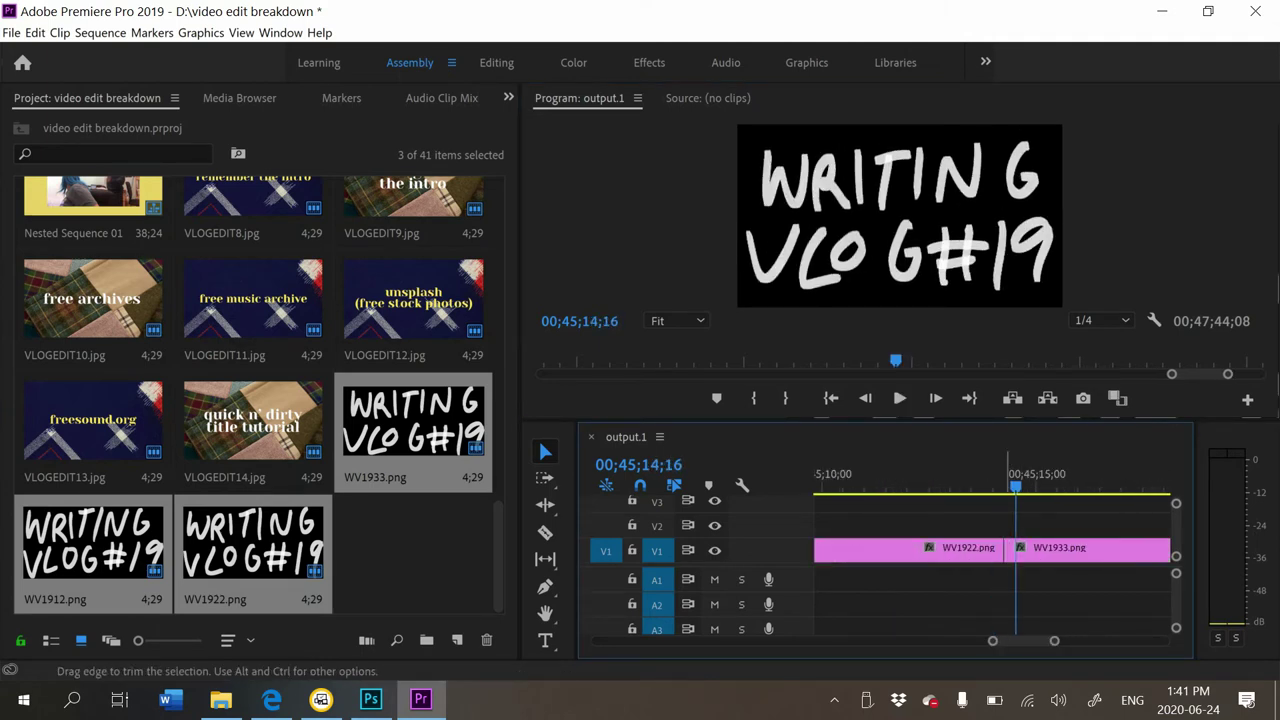
# Try shortening the WV1922.png clip by trimming its end before WV1933.png, preview the cut and undo the trim
pyautogui.moveTo(1002, 550); pyautogui.dragTo(885, 550)
pyautogui.moveTo(886, 483); pyautogui.dragTo(780, 483)
pyautogui.press('space')
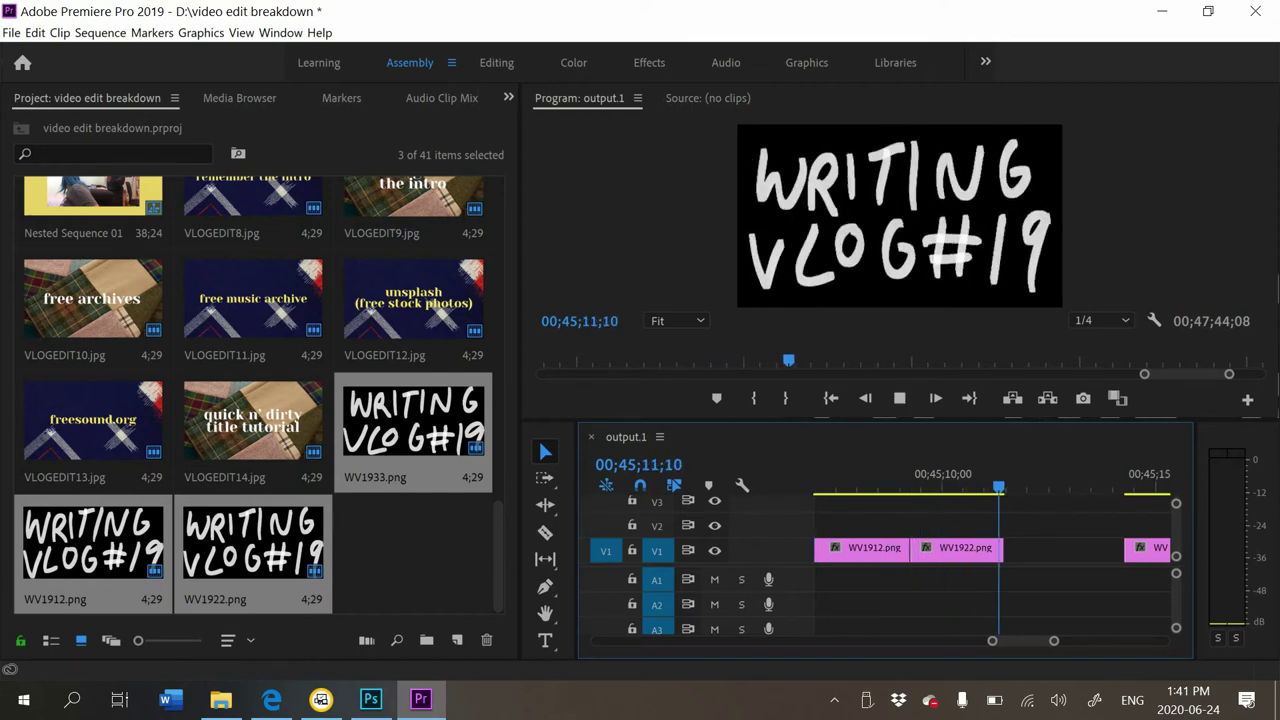
pyautogui.hotkey('ctrl', 'z')
pyautogui.moveTo(1054, 641); pyautogui.dragTo(1088, 641)
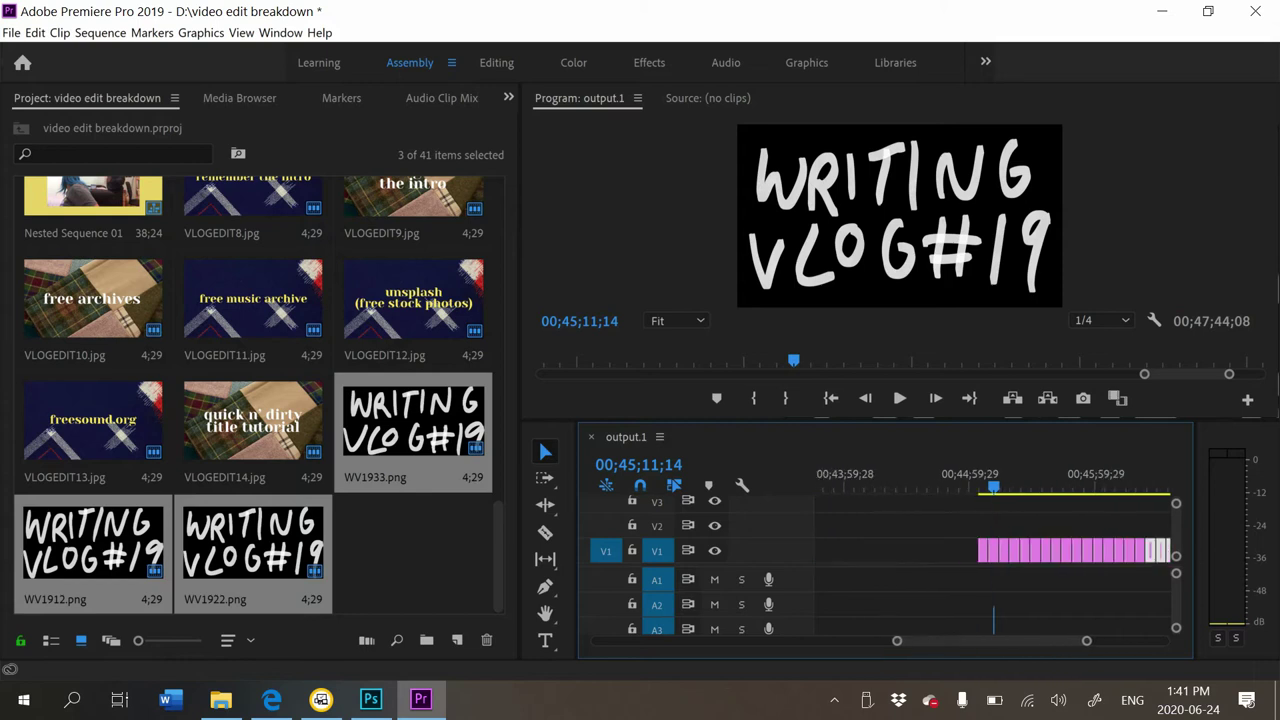
# Select all the title clips on V1 and nest them into one sequence, accepting the suggested name
pyautogui.click(1051, 486)
pyautogui.moveTo(1051, 486); pyautogui.dragTo(848, 486)
pyautogui.moveTo(900, 641)
pyautogui.mouseDown()
pyautogui.moveTo(860, 641)
pyautogui.moveTo(880, 641)
pyautogui.mouseUp()
pyautogui.moveTo(980, 641); pyautogui.dragTo(991, 641)
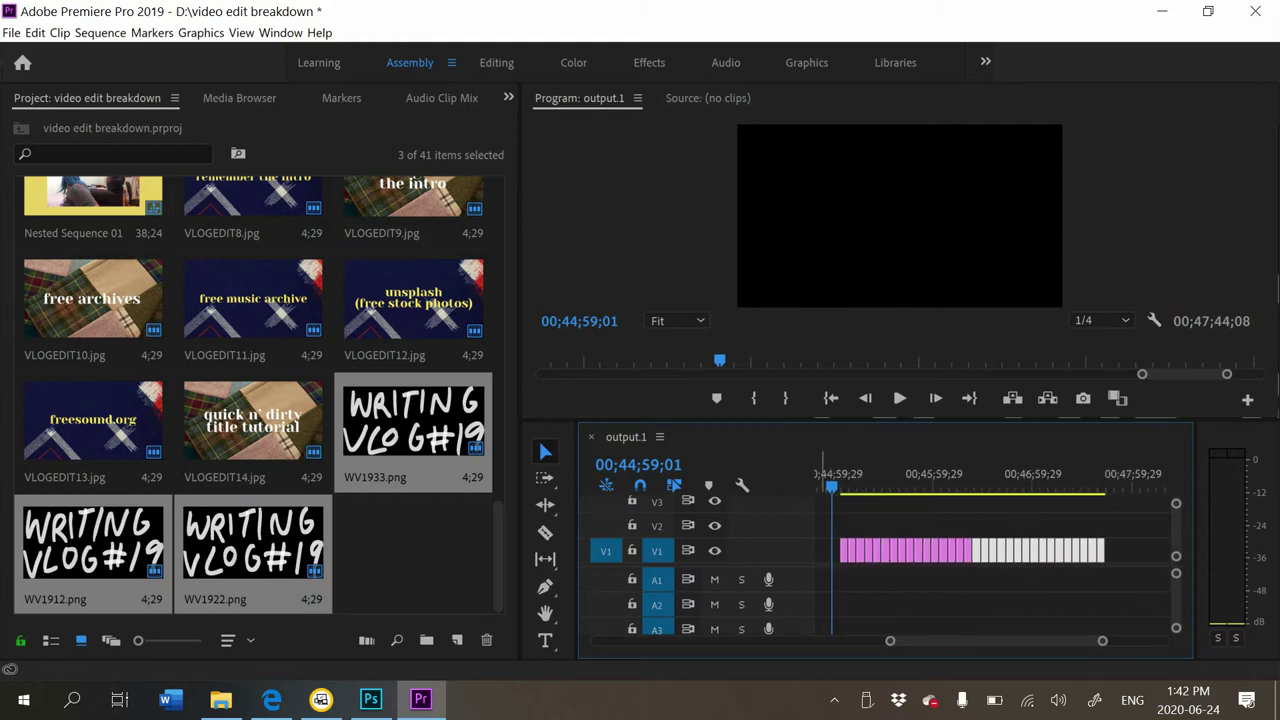
pyautogui.click(822, 486)
pyautogui.scroll(-1, 1000, 550)
pyautogui.moveTo(1108, 515); pyautogui.dragTo(838, 574)
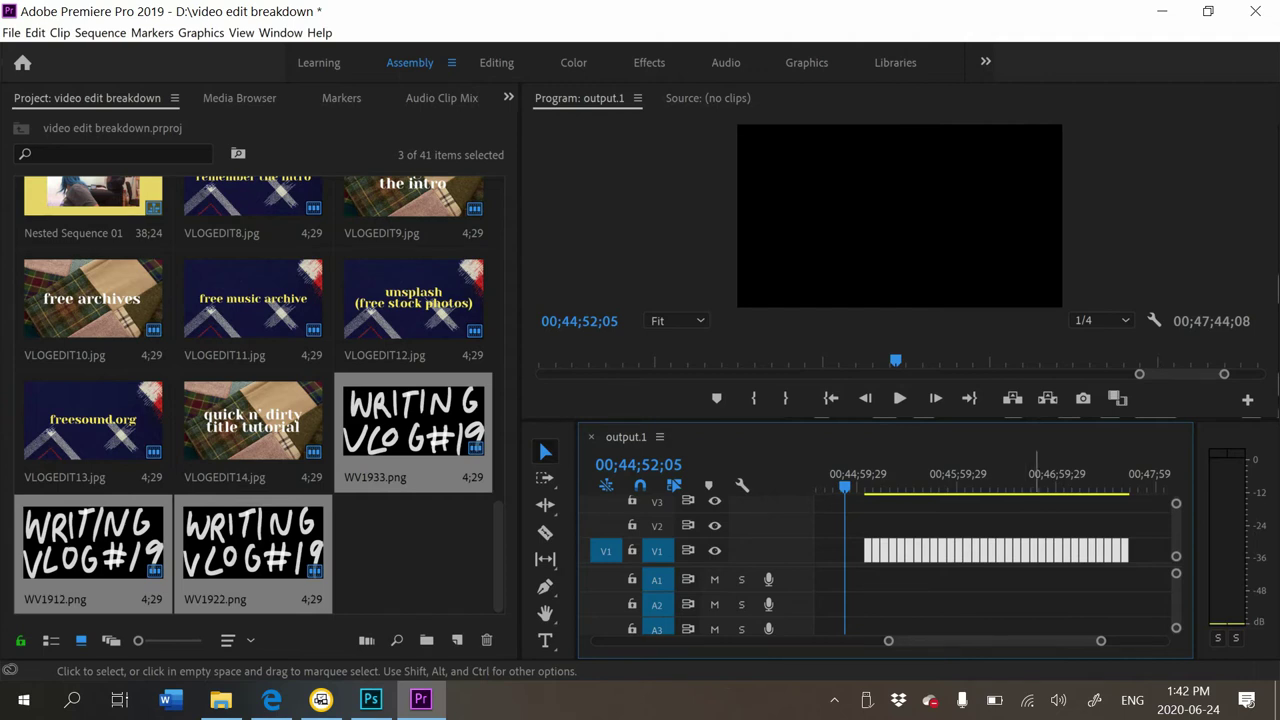
pyautogui.rightClick(999, 550)
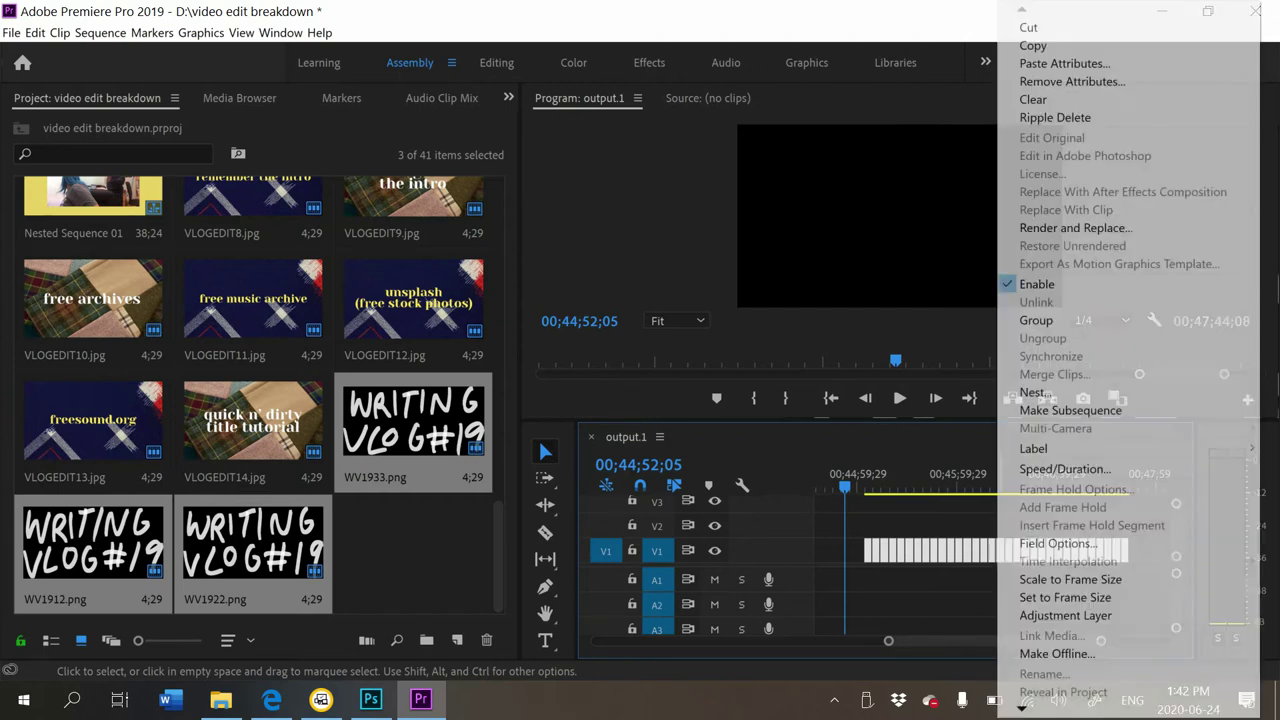
pyautogui.click(1036, 392)
pyautogui.press('Return')
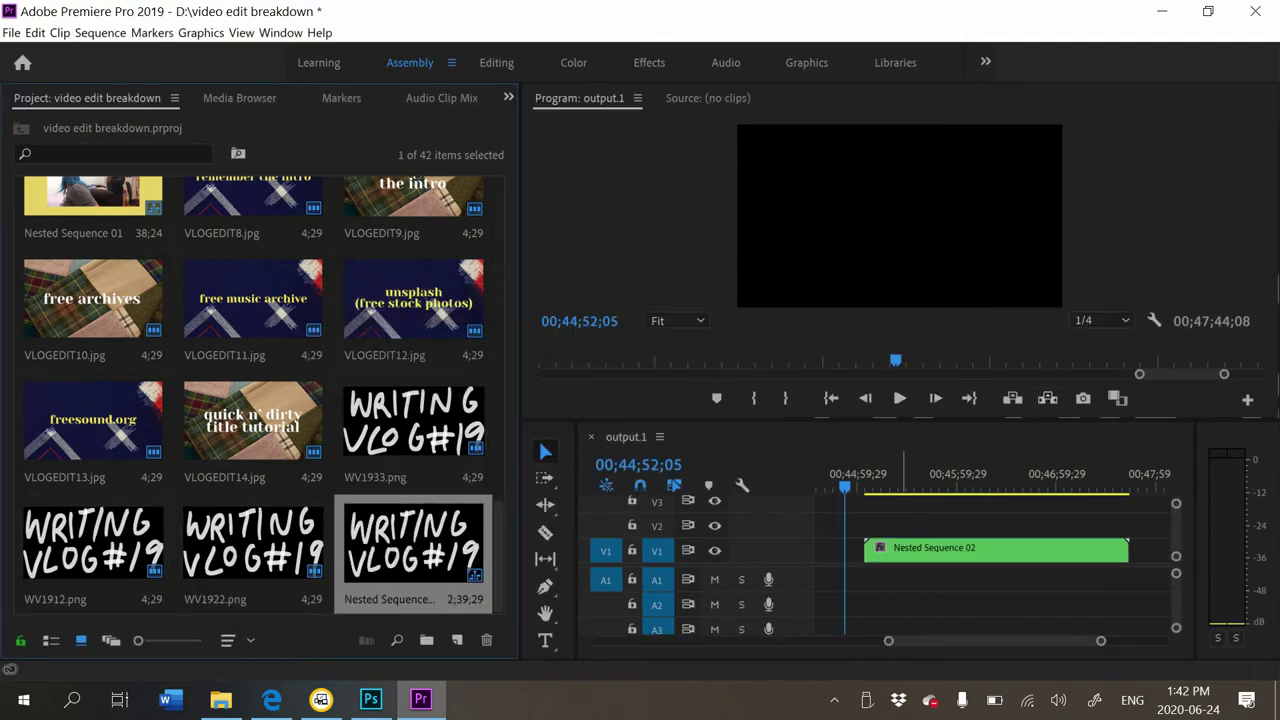
# Open the nested title sequence to inspect the clips inside it, and return to the output.1 sequence
pyautogui.click(900, 476)
pyautogui.click(951, 550)
pyautogui.doubleClick(940, 550)
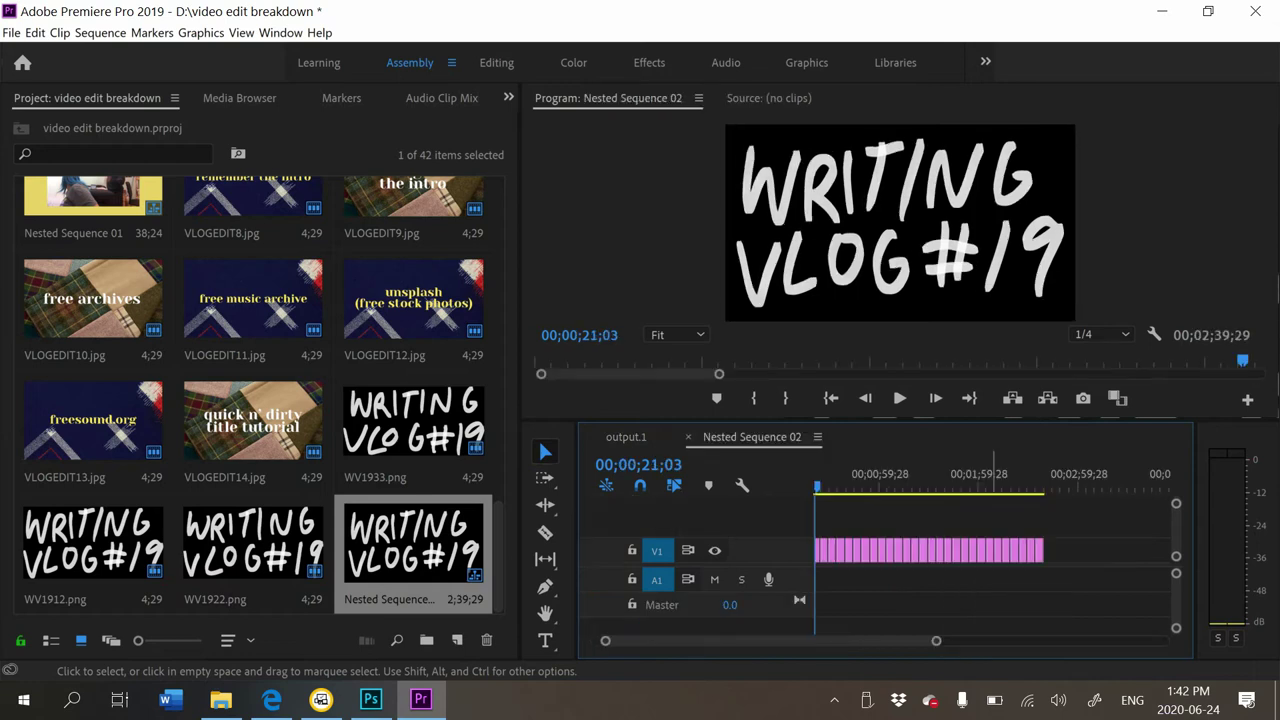
pyautogui.moveTo(936, 641); pyautogui.dragTo(839, 641)
pyautogui.click(626, 437)
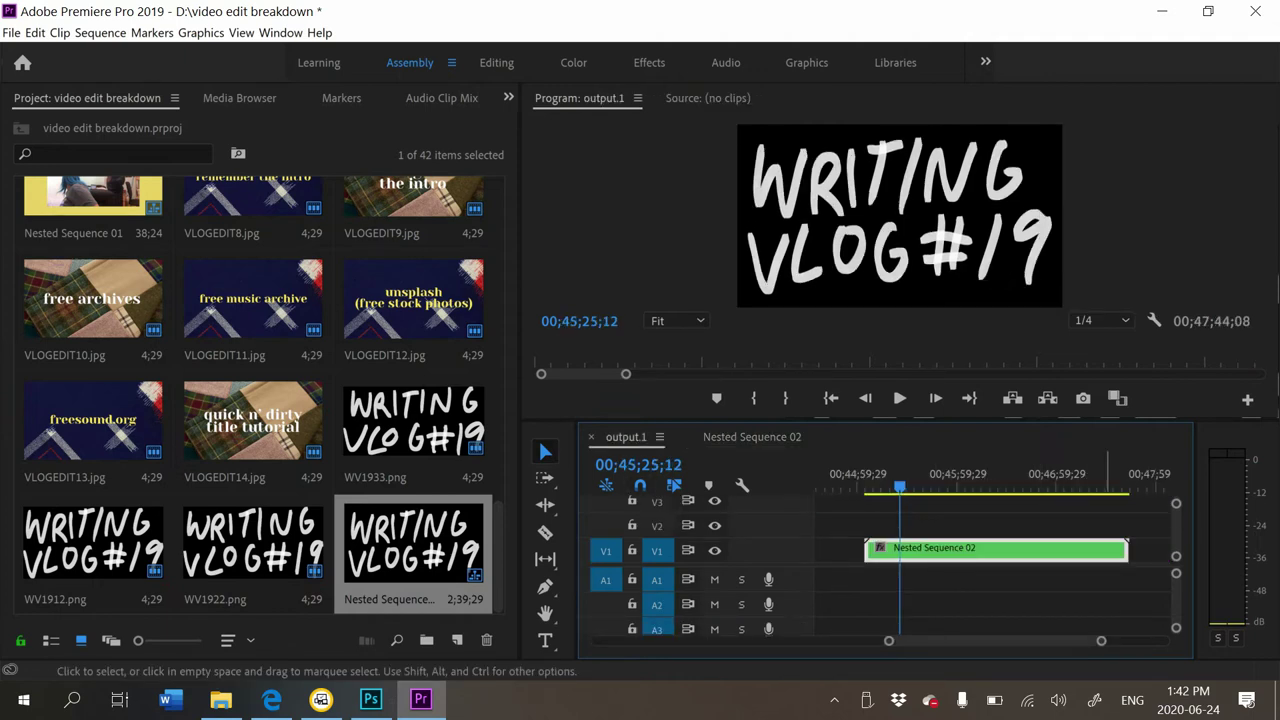
# Set the speed of the nested title clip on V1 to 3000%
pyautogui.moveTo(1101, 641)
pyautogui.mouseDown()
pyautogui.moveTo(1143, 641)
pyautogui.moveTo(1099, 641)
pyautogui.mouseUp()
pyautogui.rightClick(1090, 549)
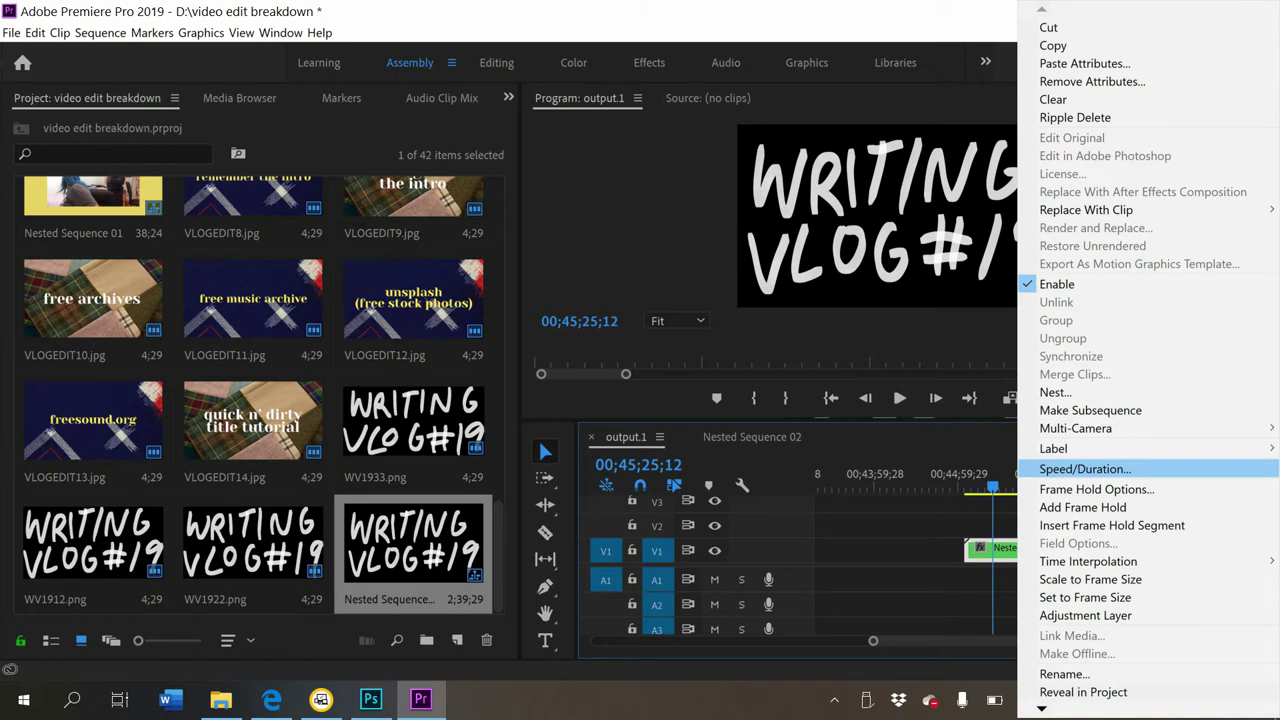
pyautogui.click(1085, 469)
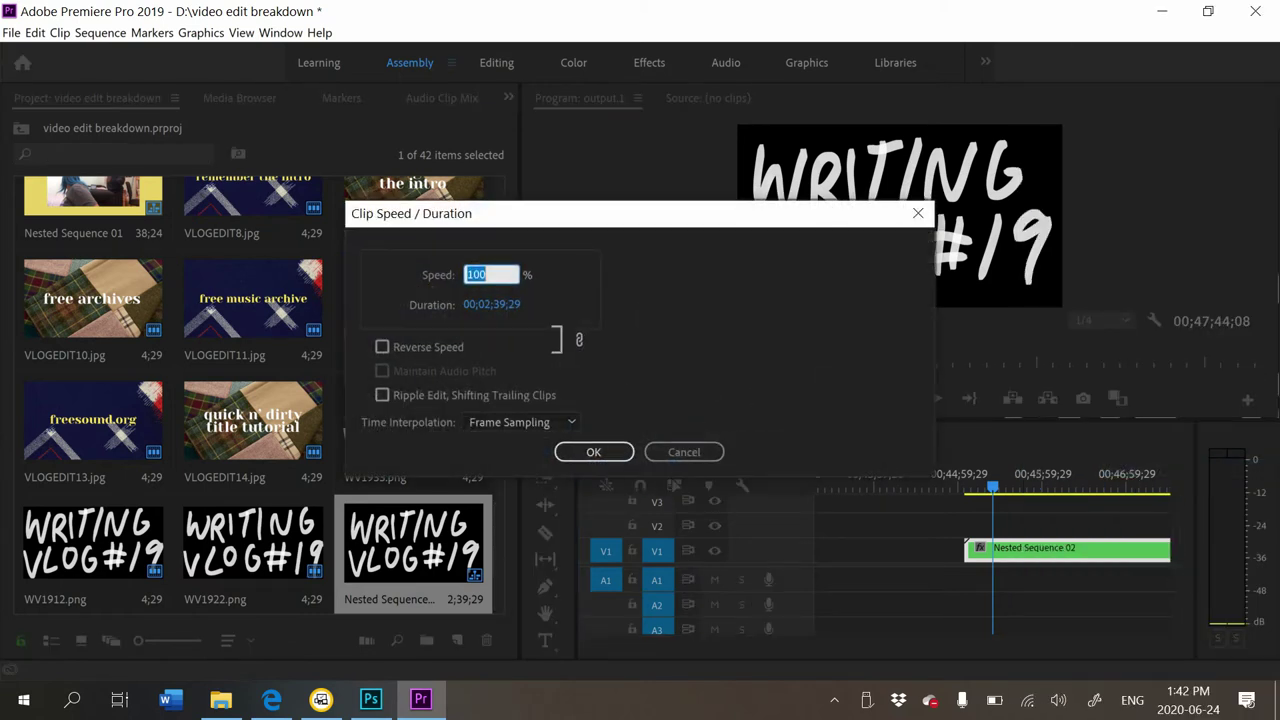
pyautogui.write('3000')
pyautogui.press('Return')
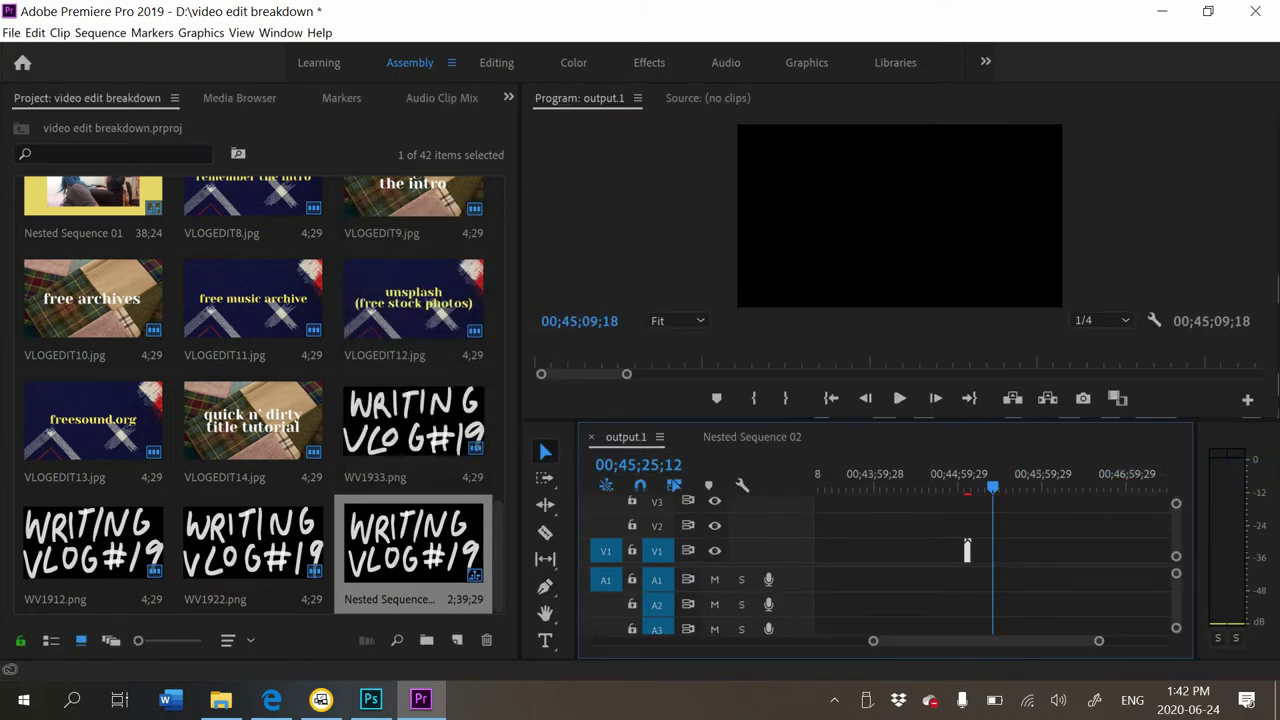
# Play the sped-up nested title clip from just before its start to check the flickering handwriting animation
pyautogui.moveTo(1099, 641); pyautogui.dragTo(1073, 641)
pyautogui.moveTo(887, 487); pyautogui.dragTo(856, 487)
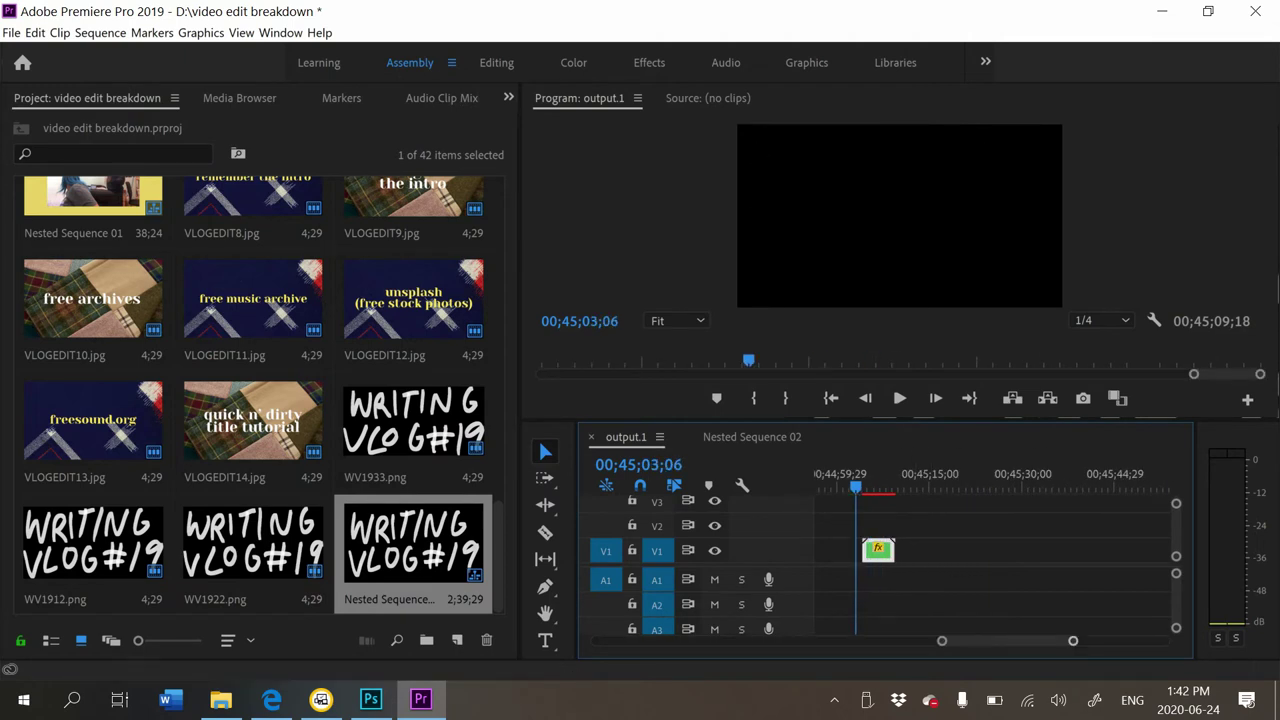
pyautogui.press('=')
pyautogui.press('=')
pyautogui.press('=')
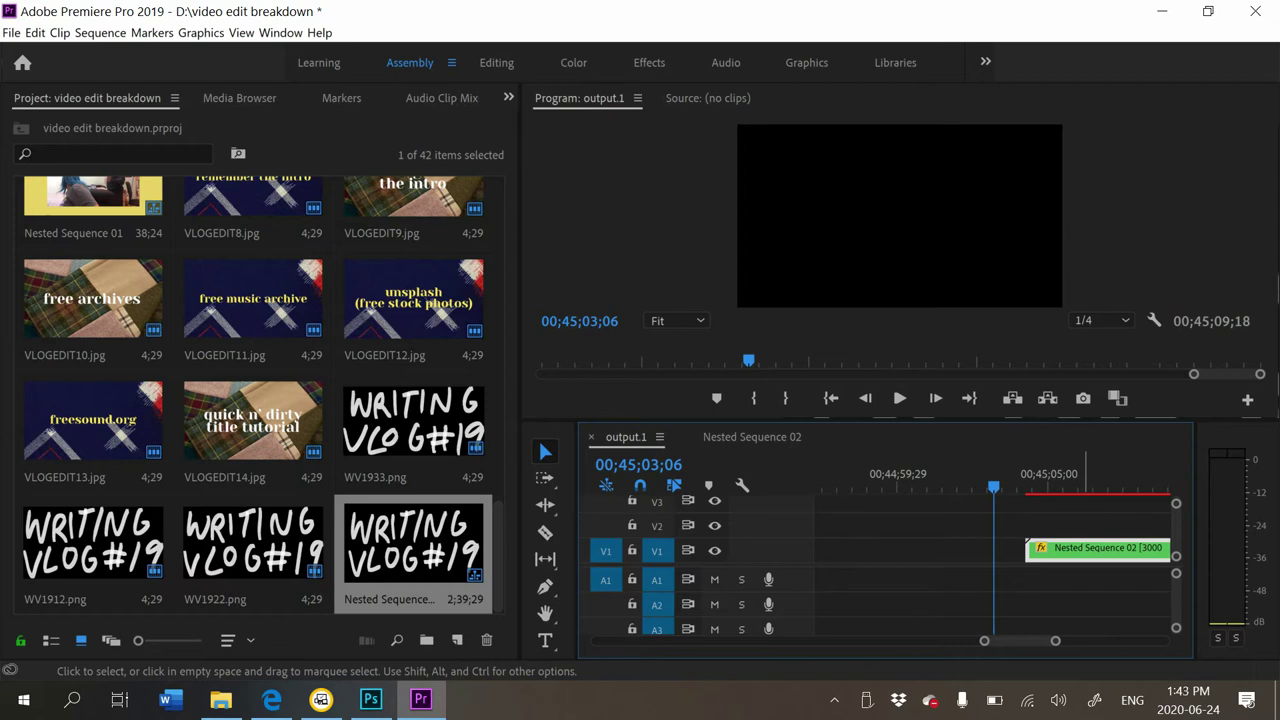
pyautogui.moveTo(994, 487); pyautogui.dragTo(1010, 487)
pyautogui.press('Right')
pyautogui.press('Right')
pyautogui.press('Right')
pyautogui.press('Right')
pyautogui.press('Right')
pyautogui.press('Right')
pyautogui.press('Right')
pyautogui.press('Right')
pyautogui.press('Right')
pyautogui.press('Right')
pyautogui.press('Right')
pyautogui.press('Right')
pyautogui.press('Right')
pyautogui.press('Right')
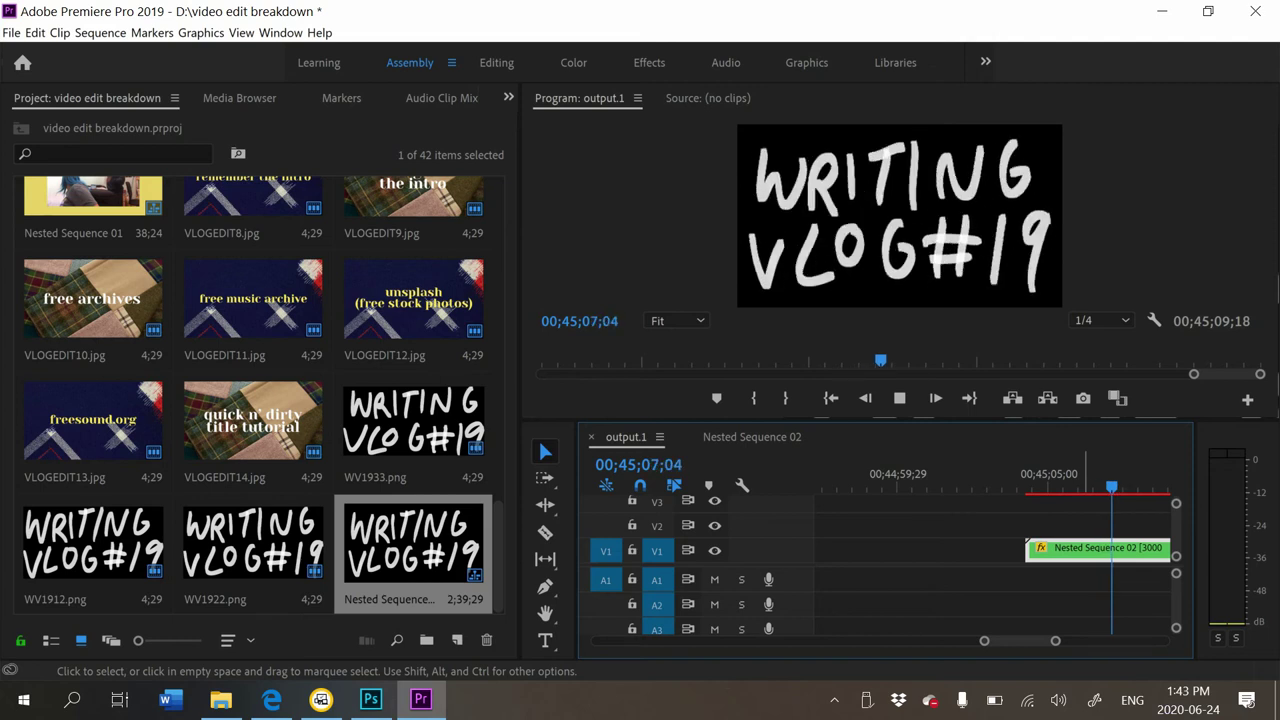
pyautogui.press('space')
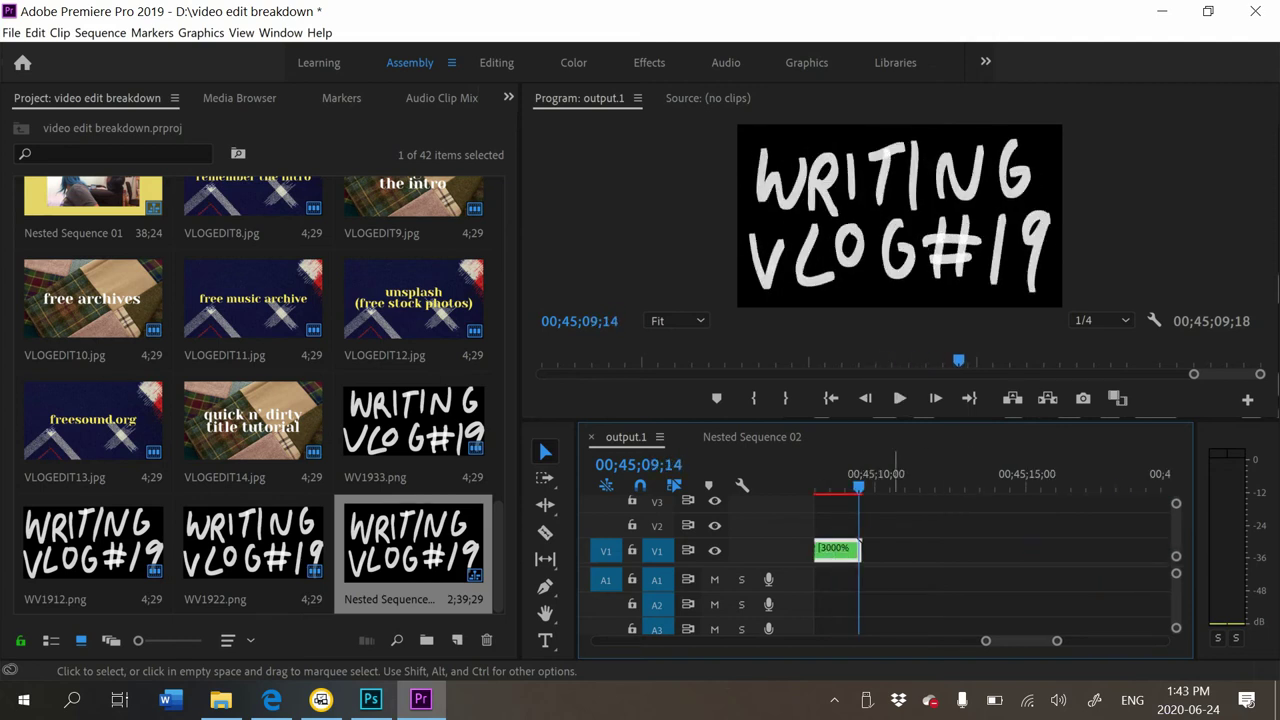
# Duplicate the sped-up nested title clip on V1 and place the copy directly after the original
pyautogui.press('-')
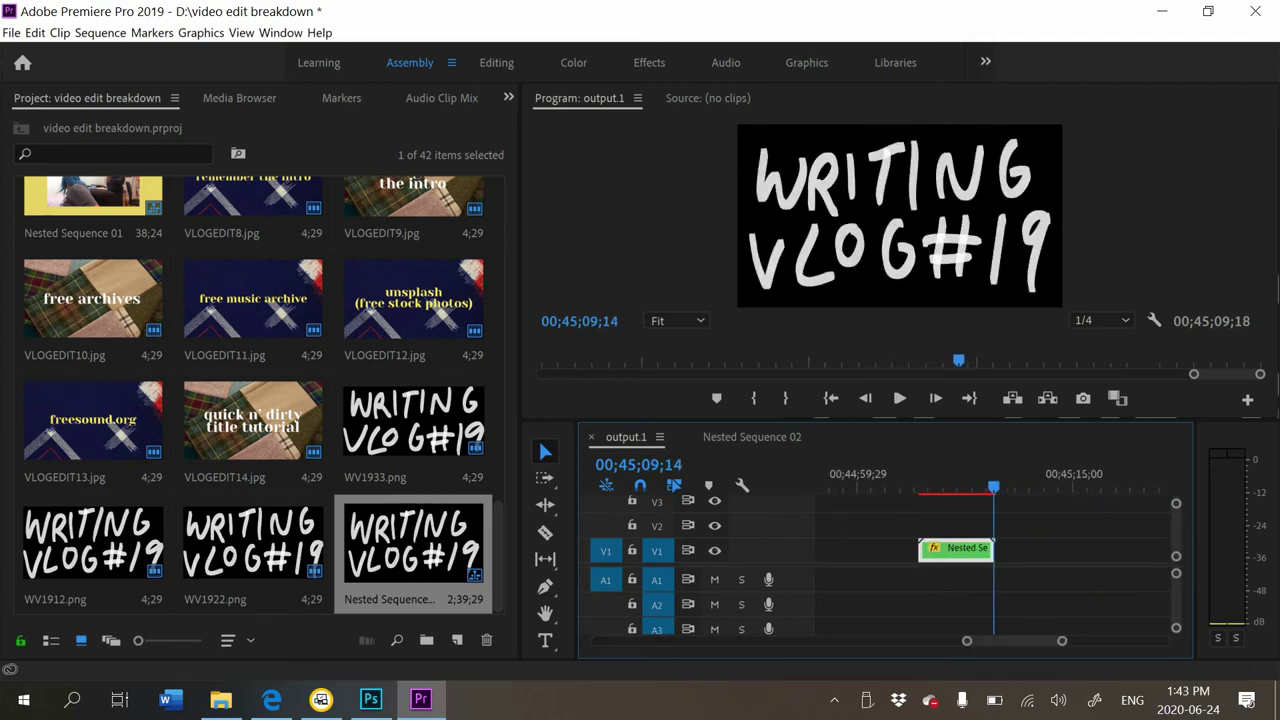
pyautogui.moveTo(946, 548); pyautogui.dragTo(1031, 548)
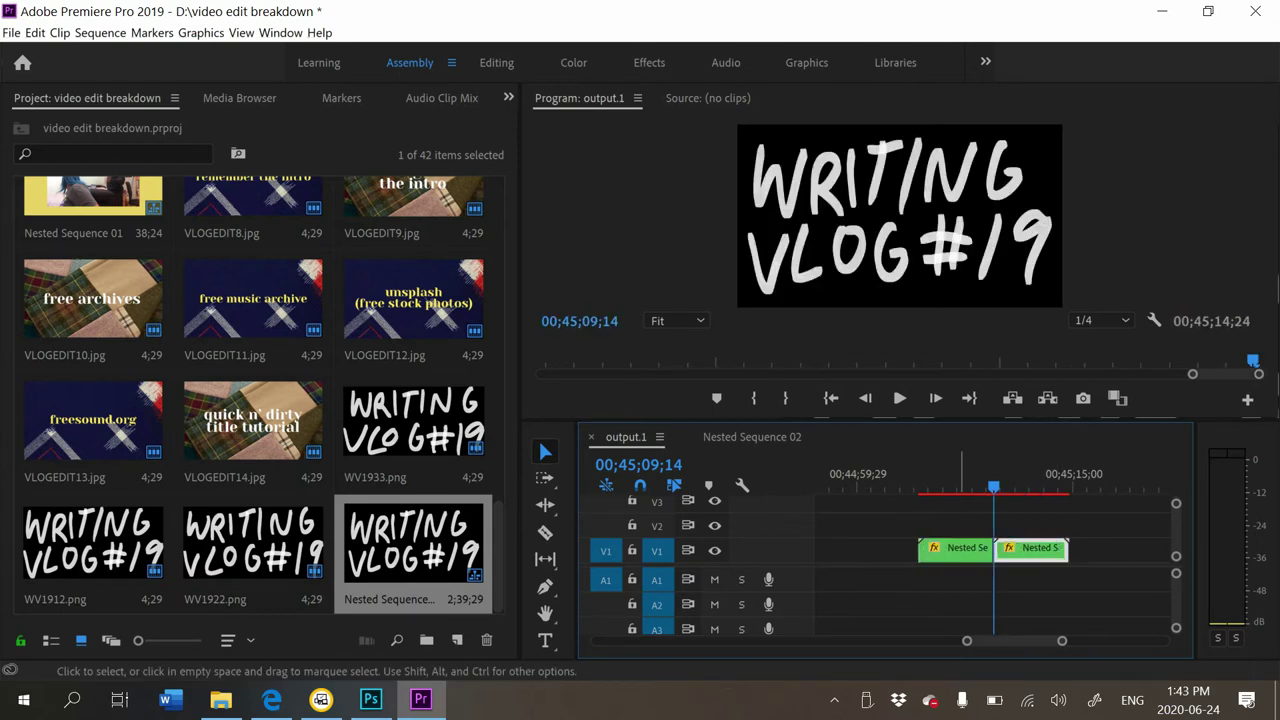
# Play both sped-up nested title clips from before their start, with the program monitor maximized, and restore the layout
pyautogui.rightClick(916, 483)
pyautogui.click(908, 483)
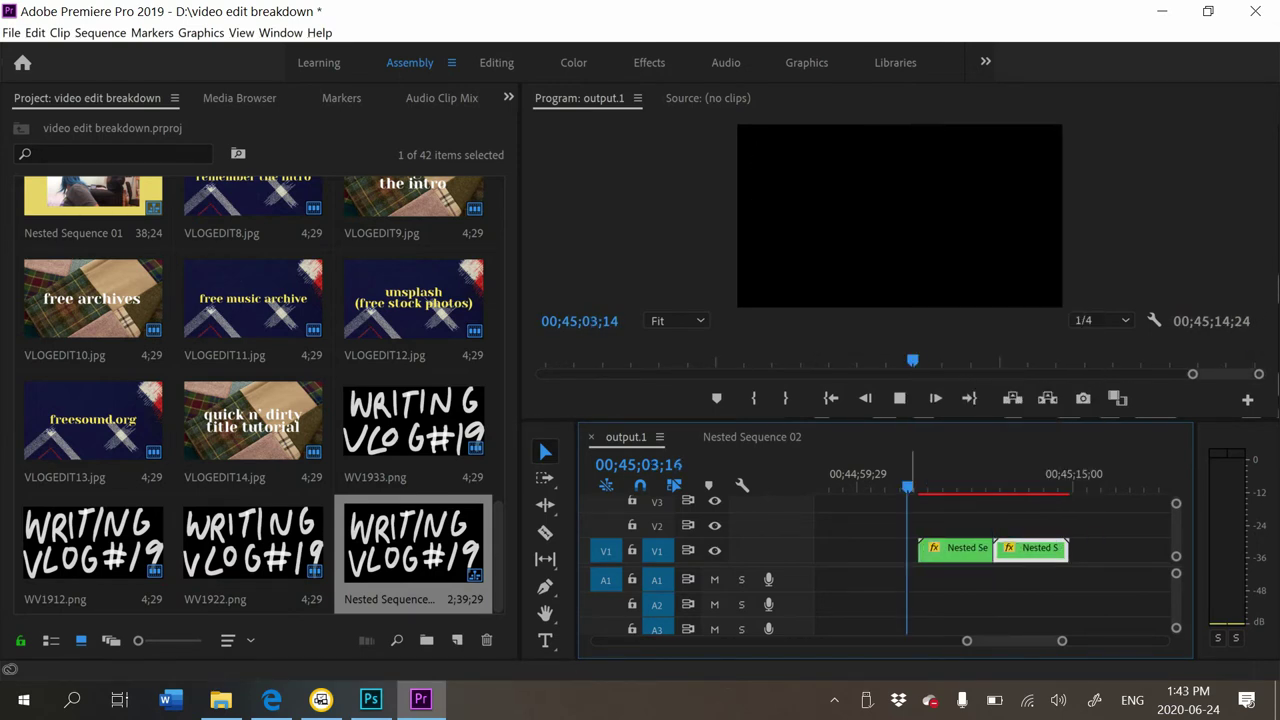
pyautogui.press('`')
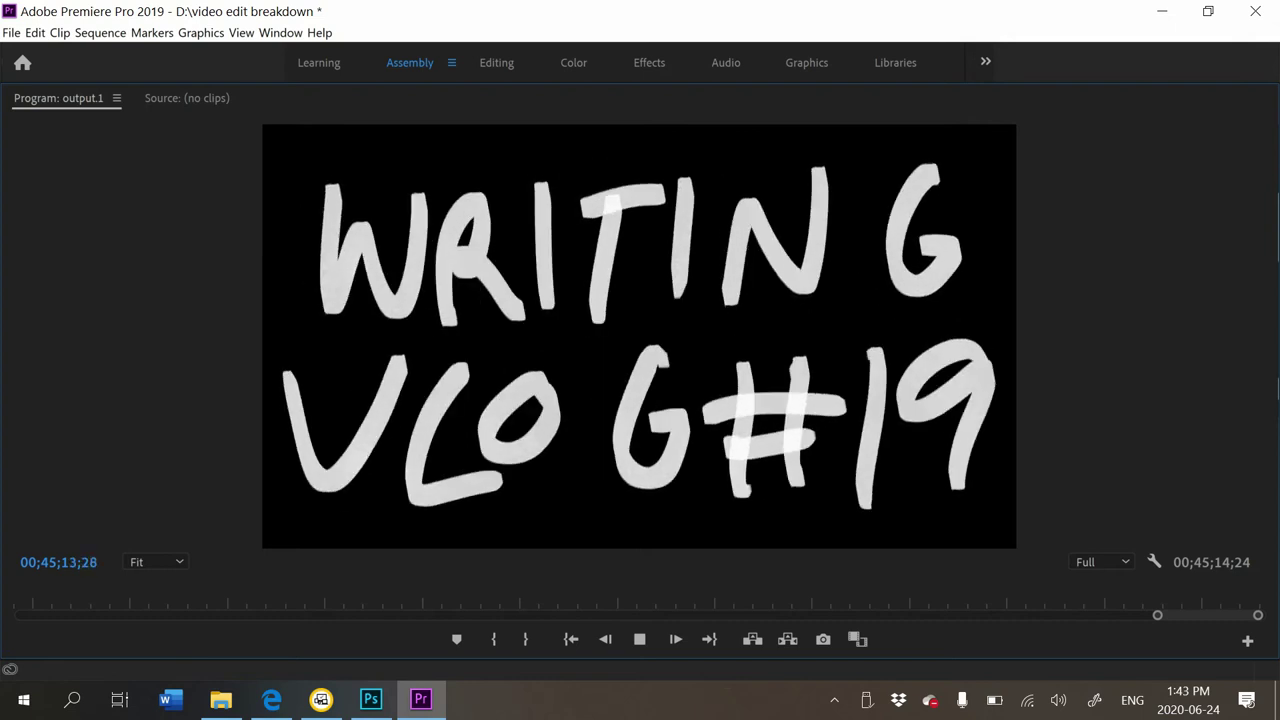
pyautogui.press('`')
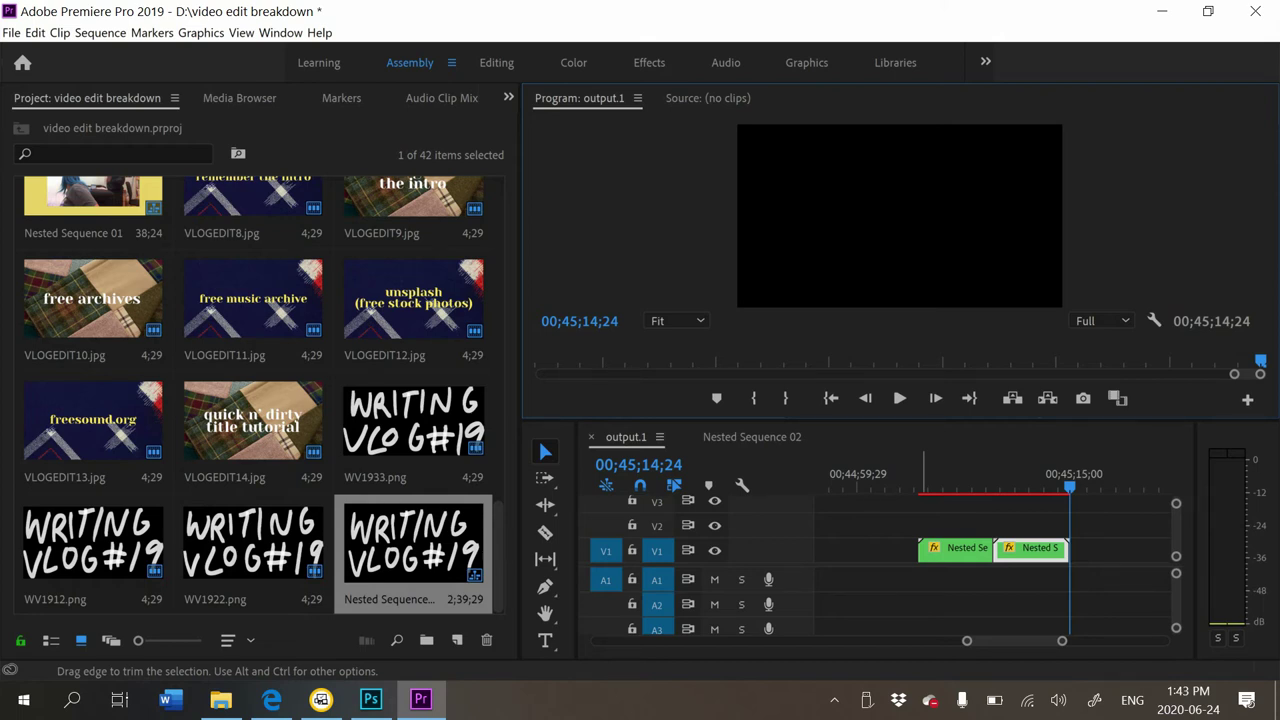
# Save the project
pyautogui.hotkey('ctrl', 's')
pyautogui.click(1007, 550)
pyautogui.press('-')
pyautogui.press('-')
pyautogui.press('-')
pyautogui.press('=')
pyautogui.press('=')
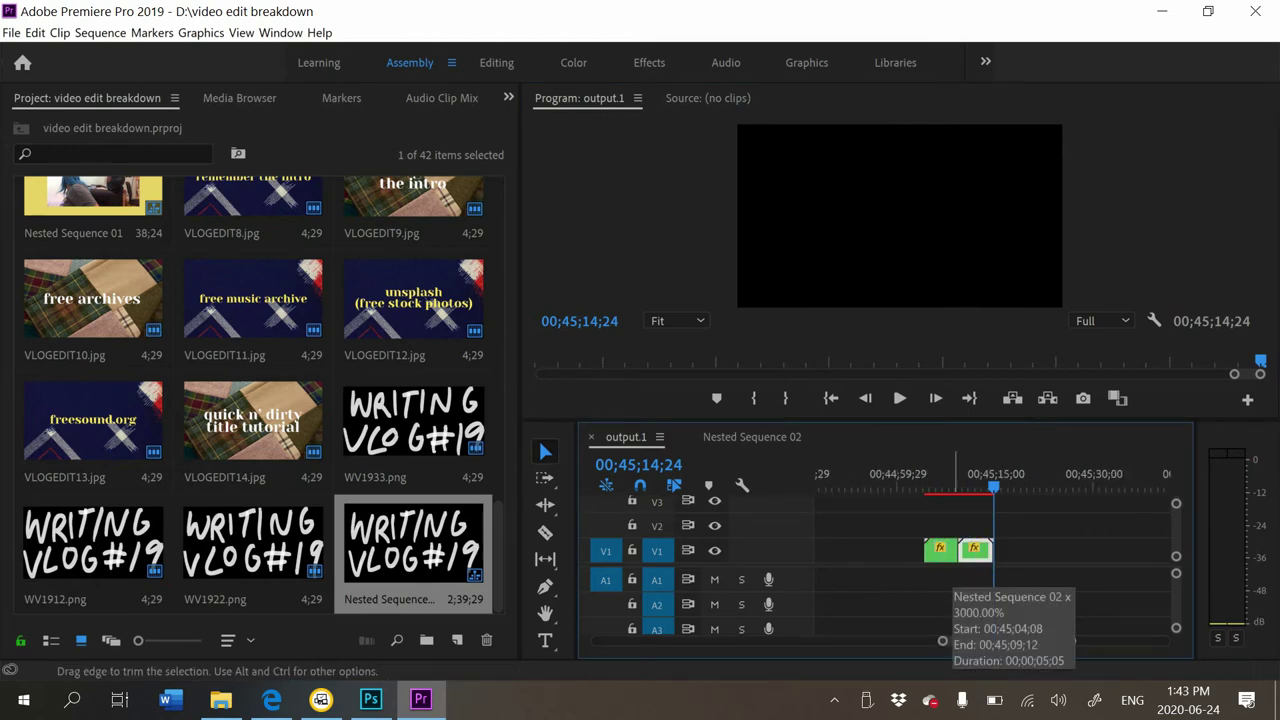
pyautogui.click(910, 470)
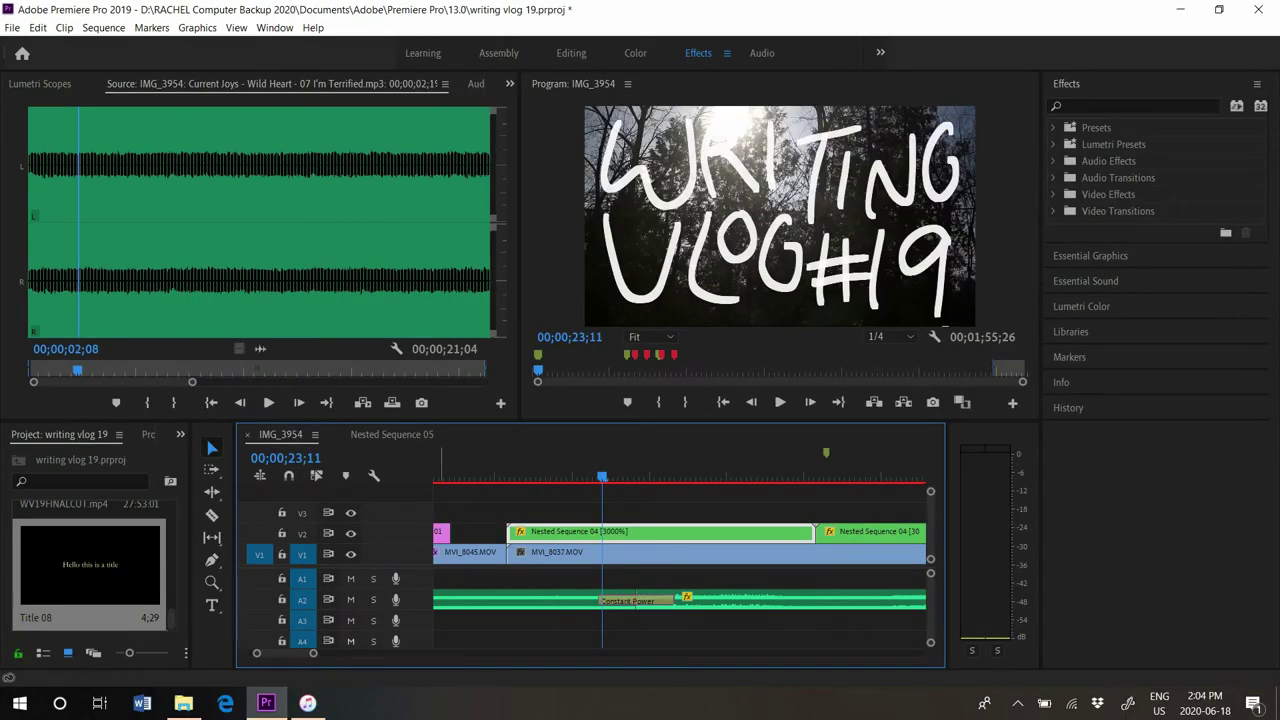
# Examine the Constant Power transition between the two music clips on A2 in the enlarged timeline and view the first clip's options
pyautogui.press('`')
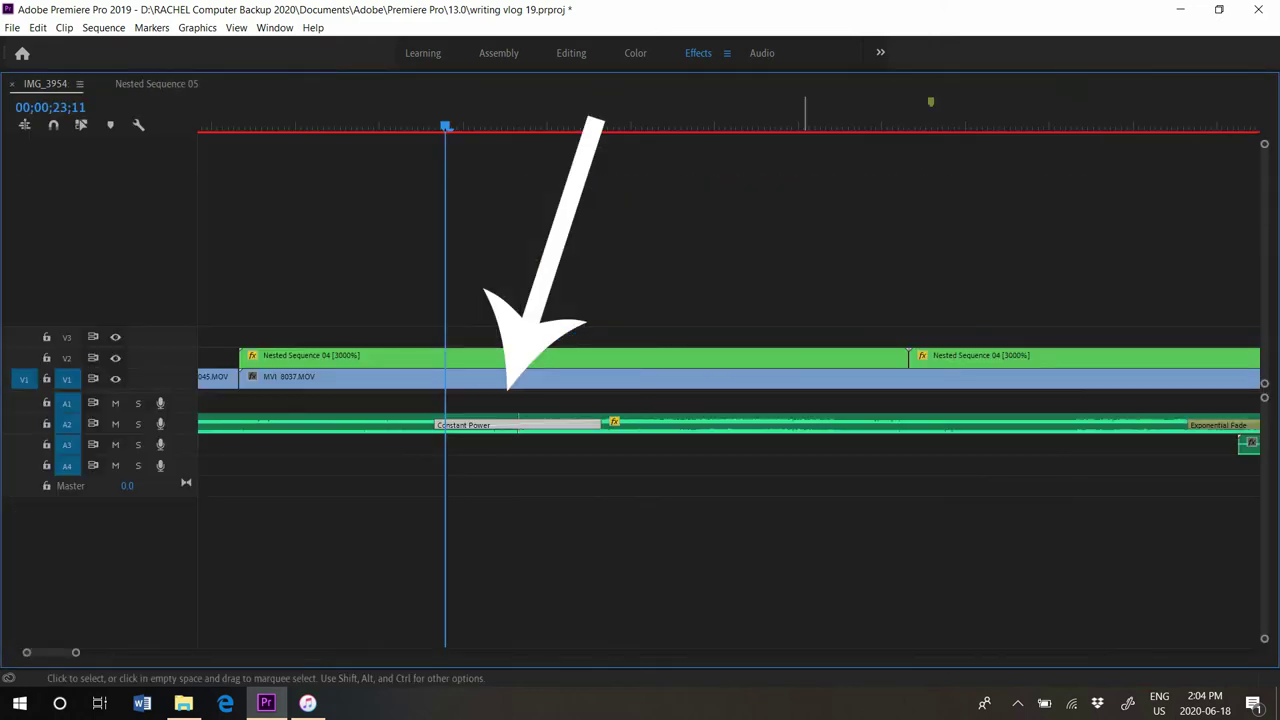
pyautogui.press('`')
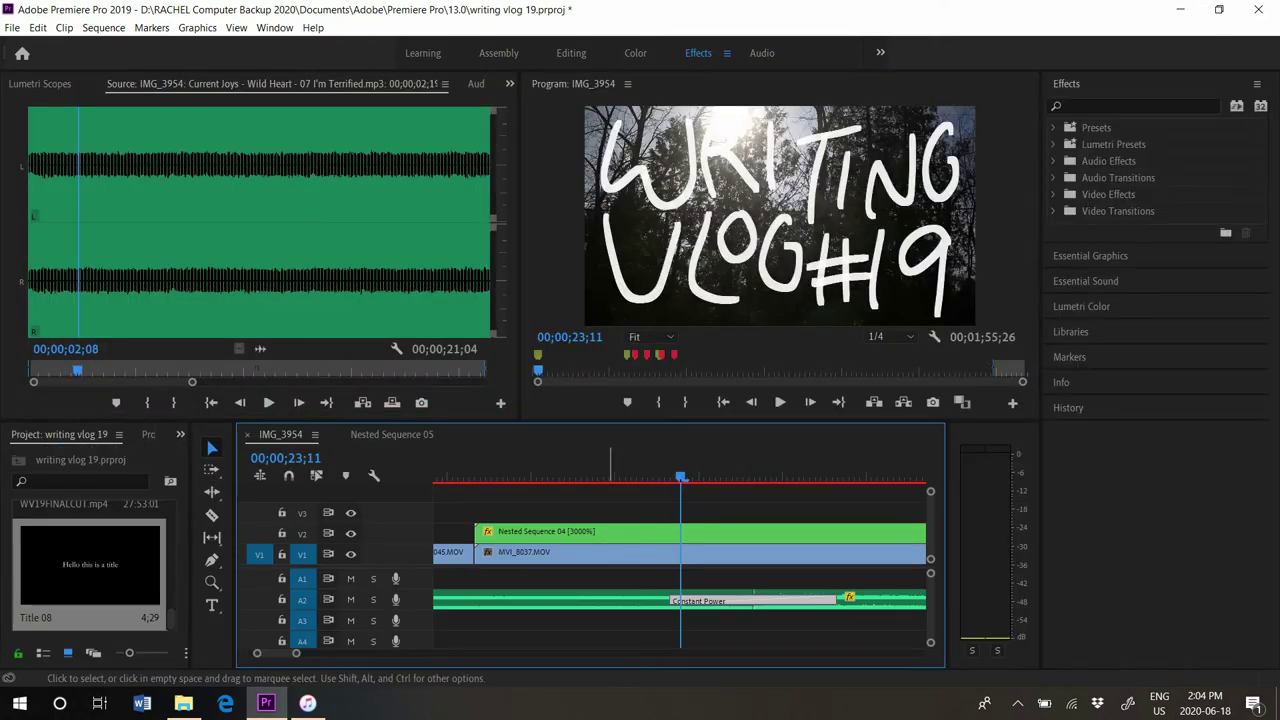
pyautogui.click(577, 601)
pyautogui.rightClick(577, 600)
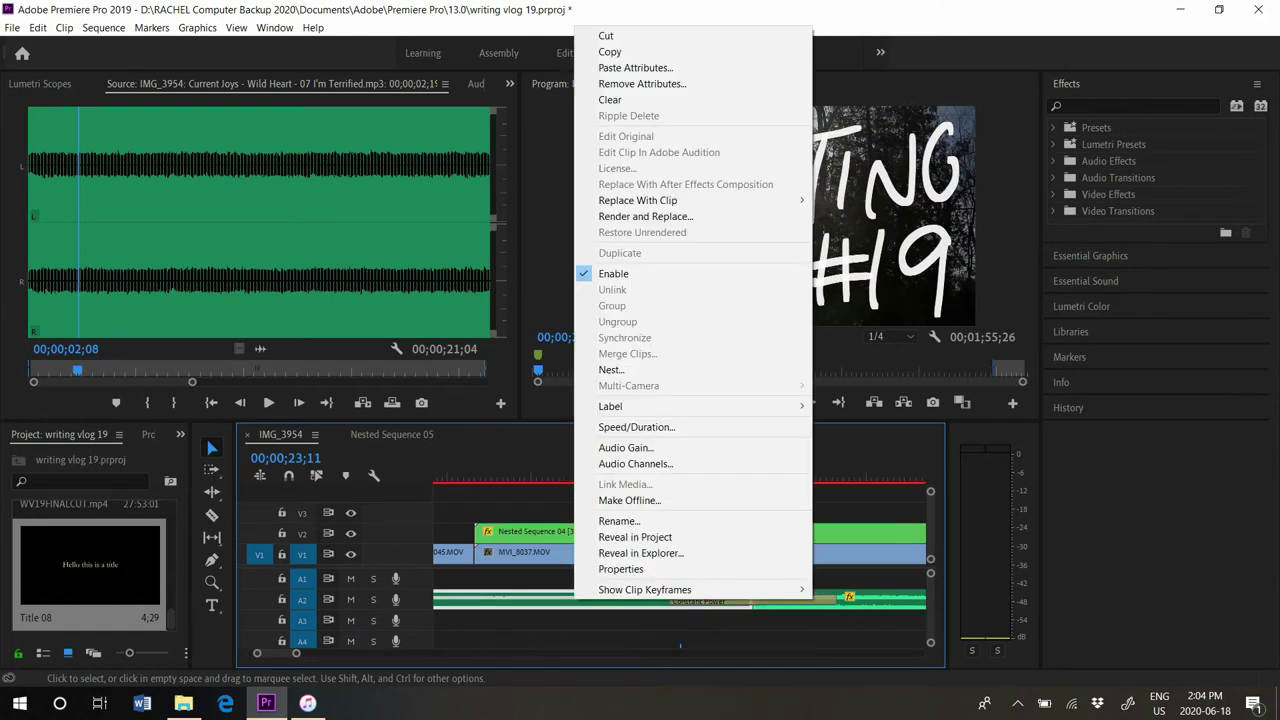
# Lower the system volume to 20 and play the title section from 00;00;22;16 to watch the audio meters
pyautogui.click(542, 475)
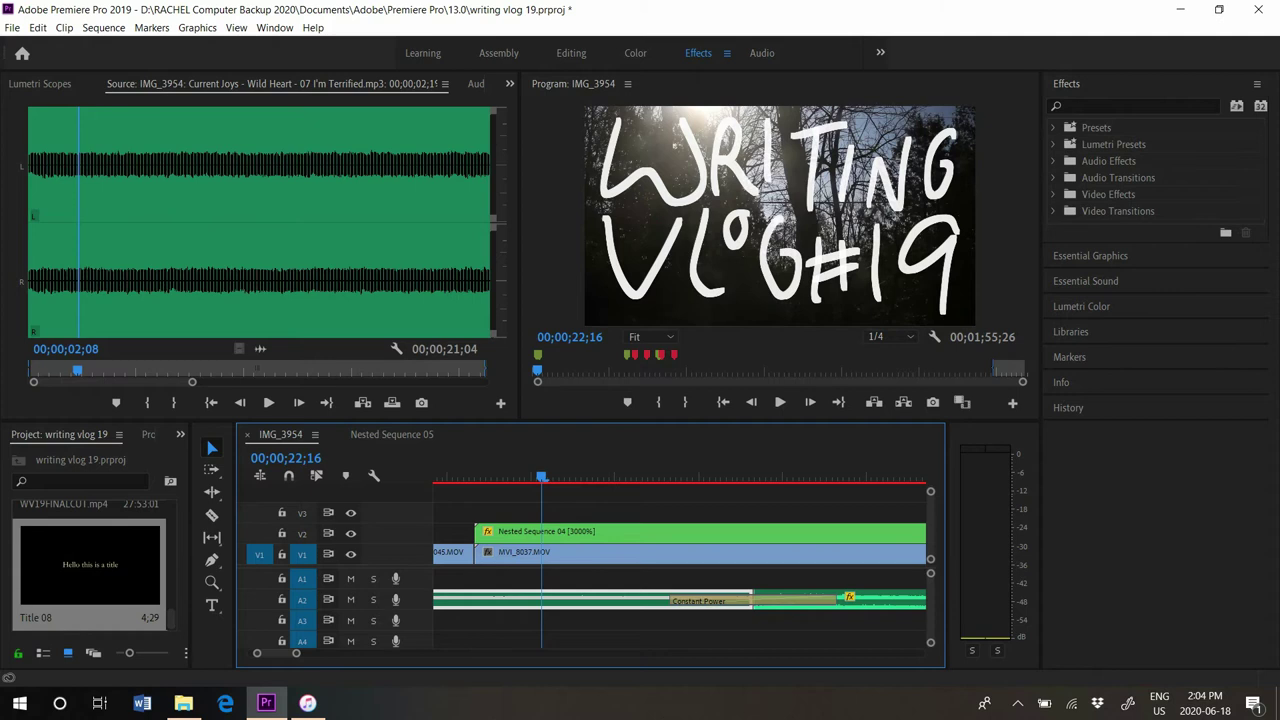
pyautogui.click(994, 546)
pyautogui.press('`')
pyautogui.press('`')
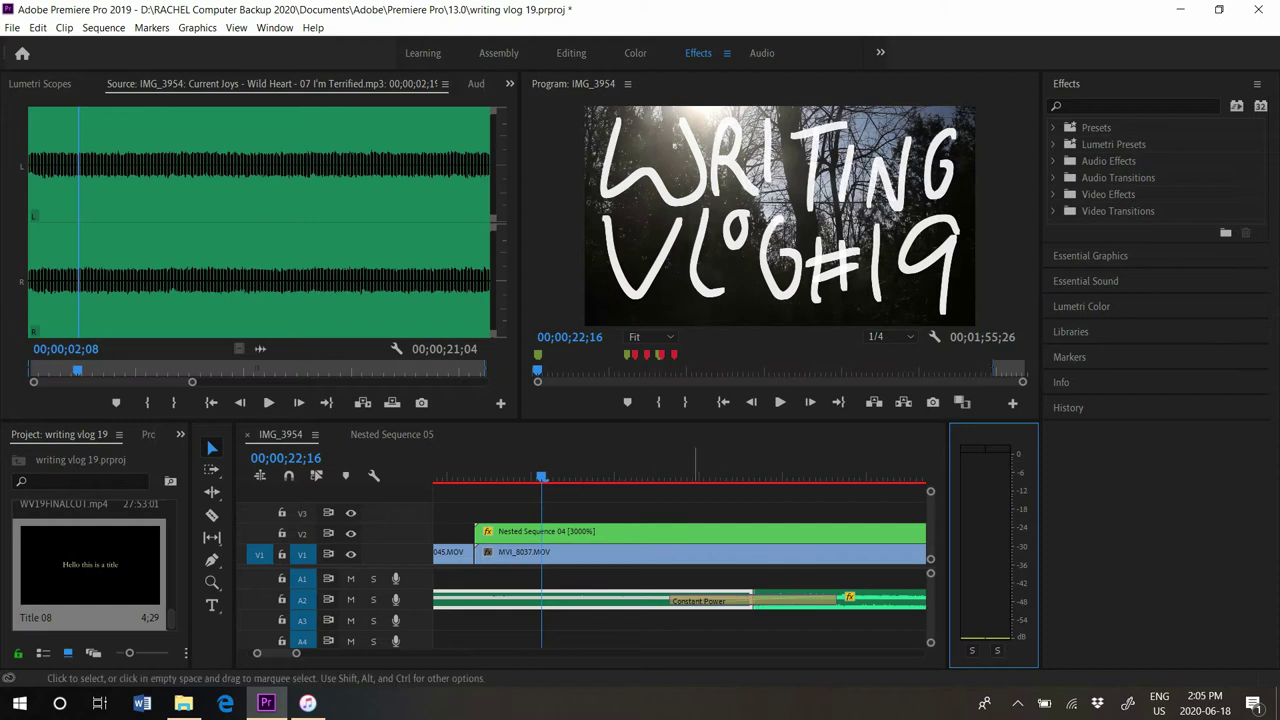
pyautogui.press('XF86AudioLowerVolume')
pyautogui.press('XF86AudioLowerVolume')
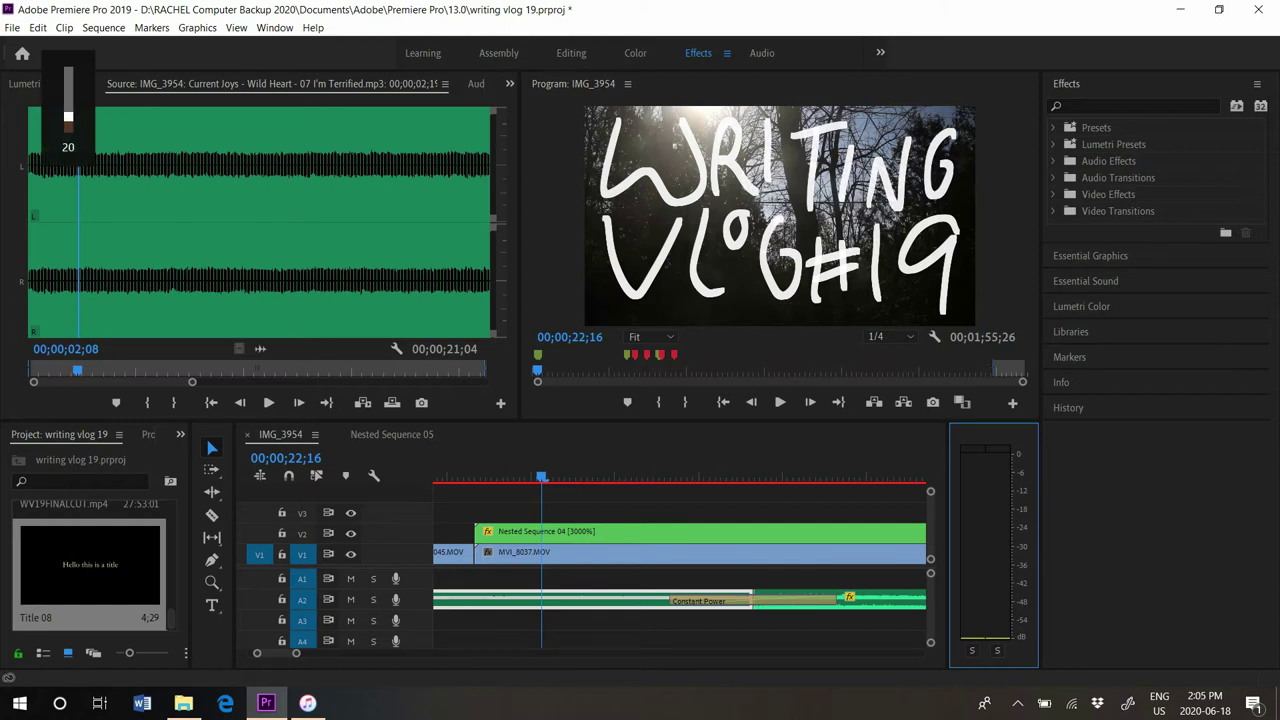
pyautogui.press('space')
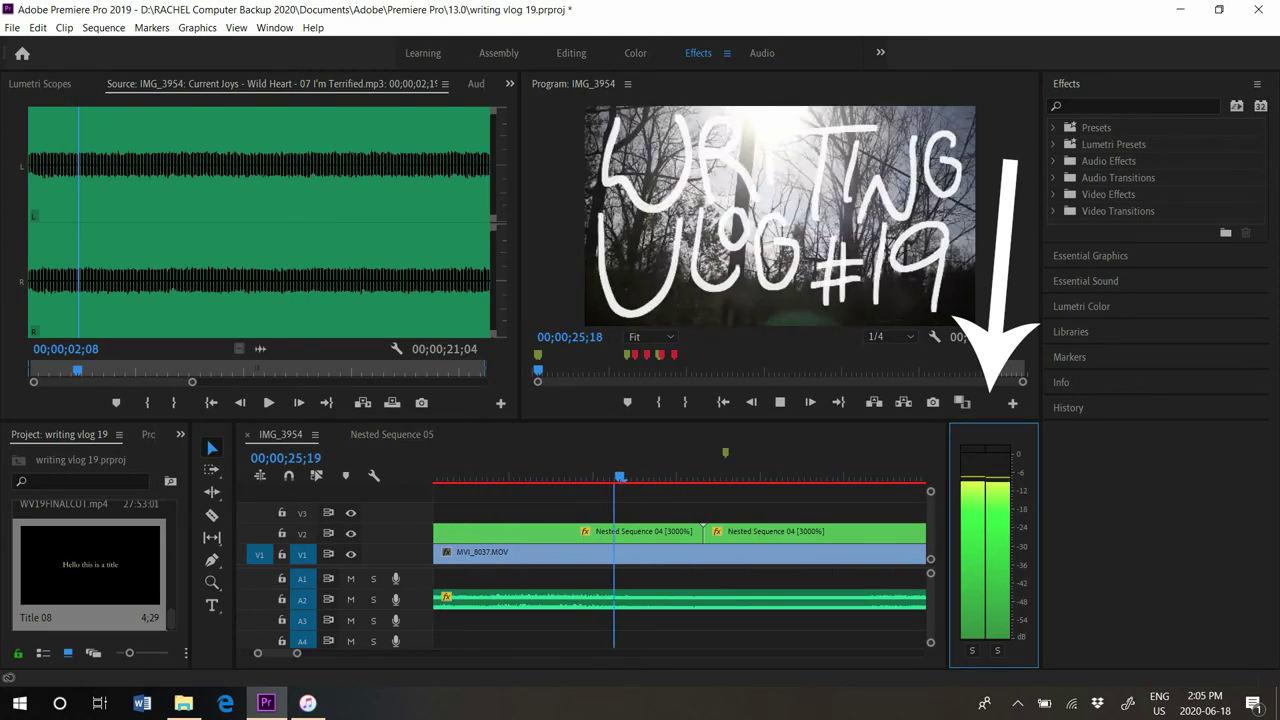
pyautogui.press('space')
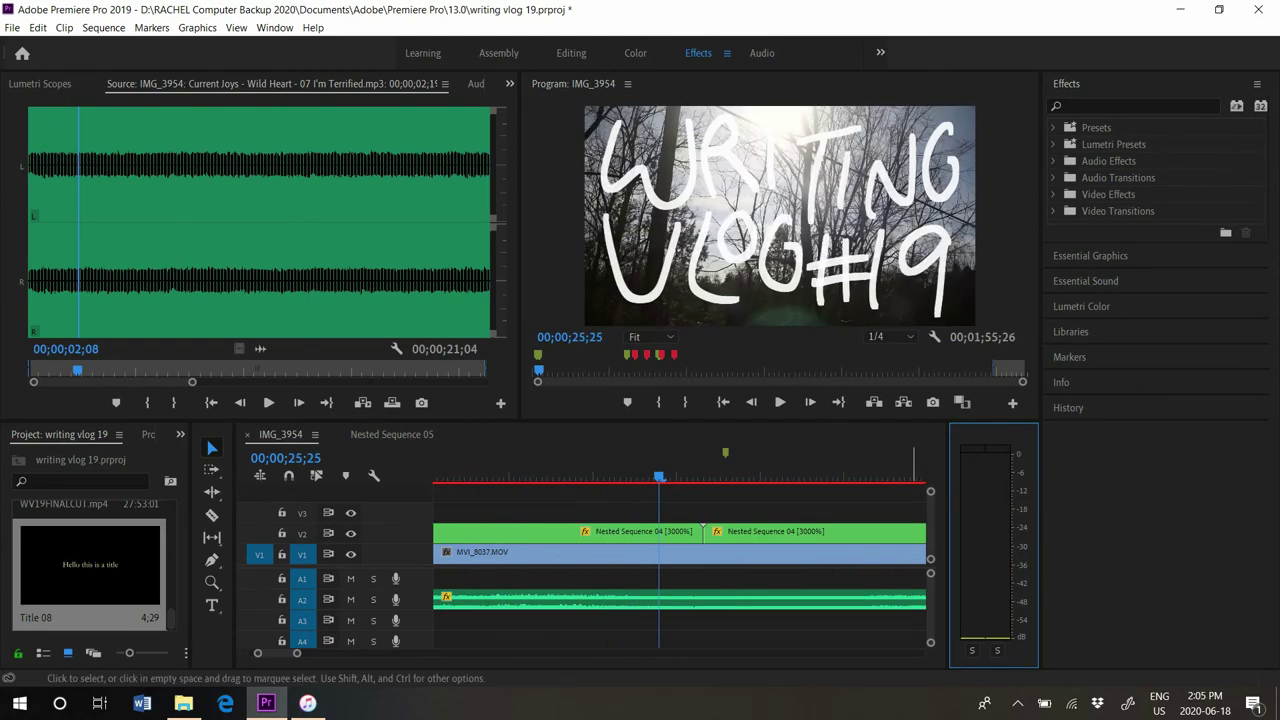
# Check the Audio Gain settings of the two adjoining music clips on A2 without changing either clip's gain
pyautogui.moveTo(297, 653); pyautogui.dragTo(334, 653)
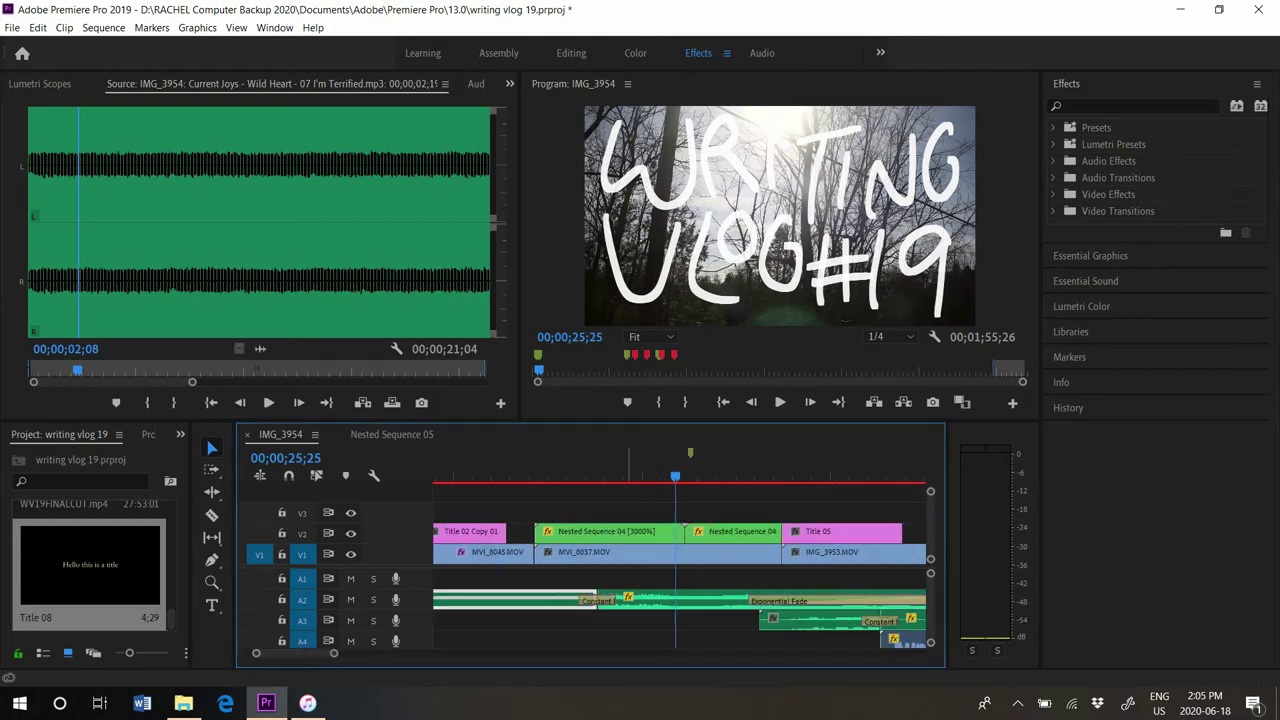
pyautogui.click(645, 470)
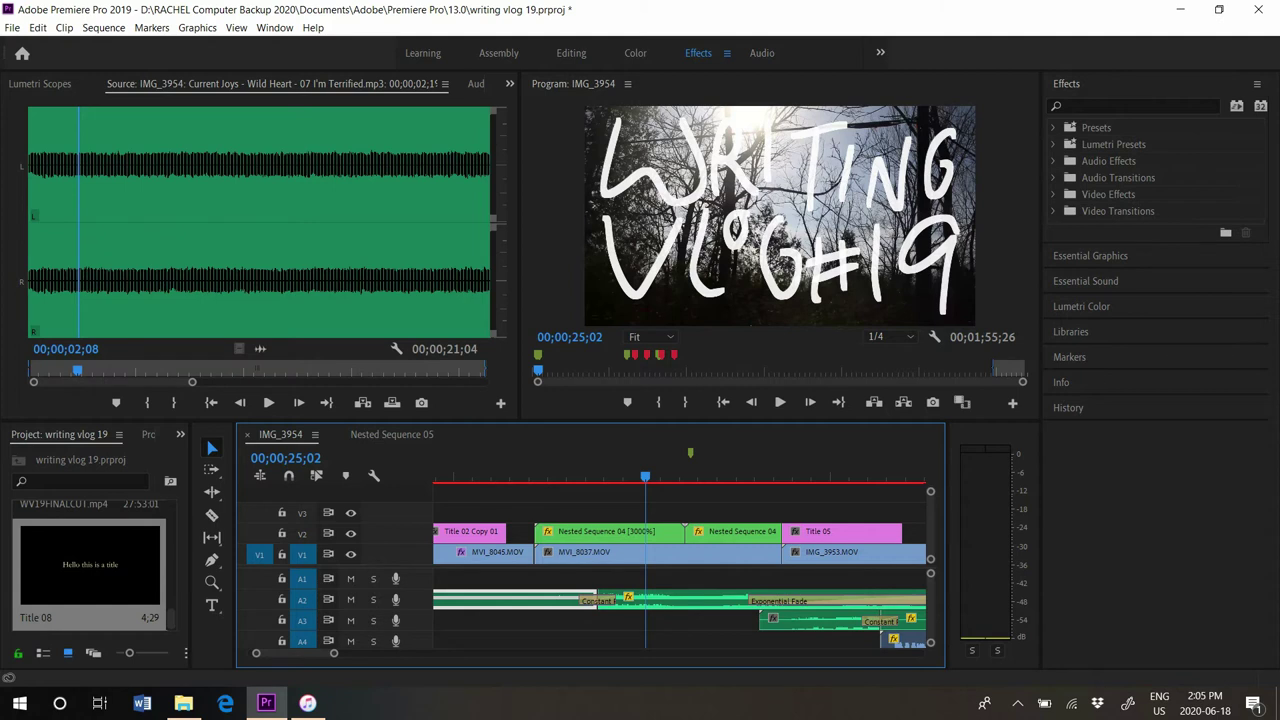
pyautogui.press('space')
pyautogui.click(567, 470)
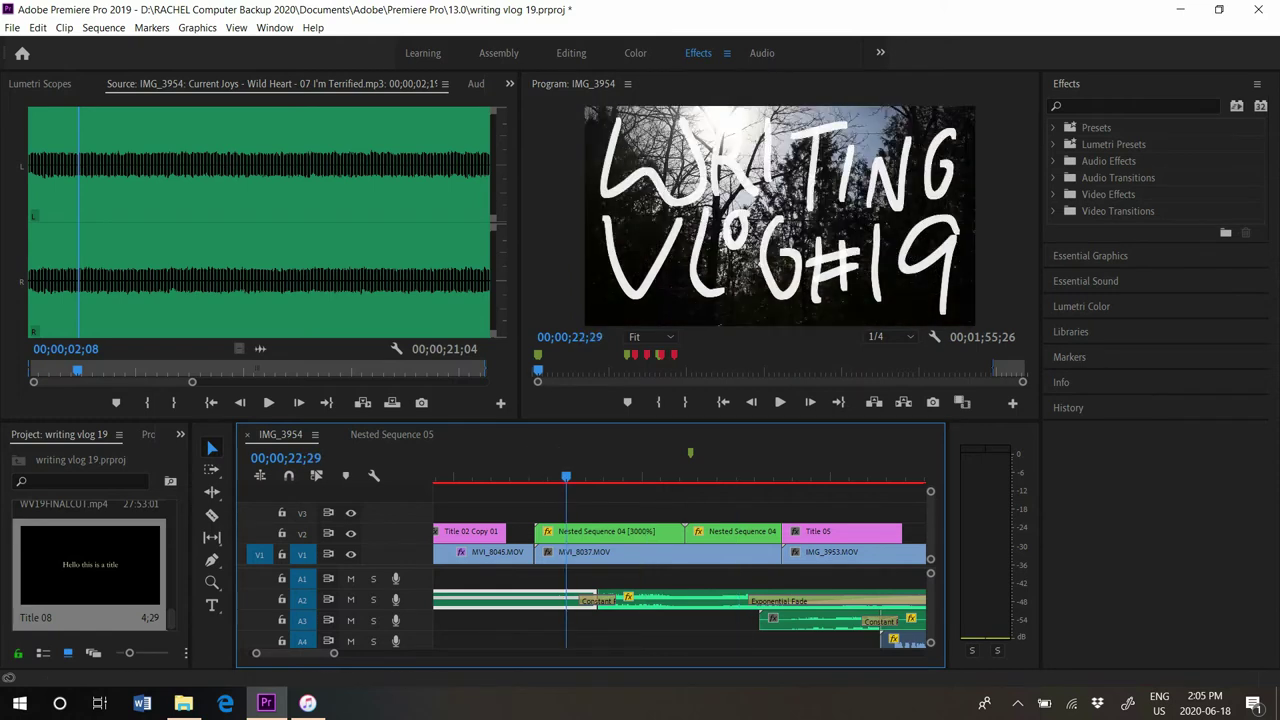
pyautogui.rightClick(543, 598)
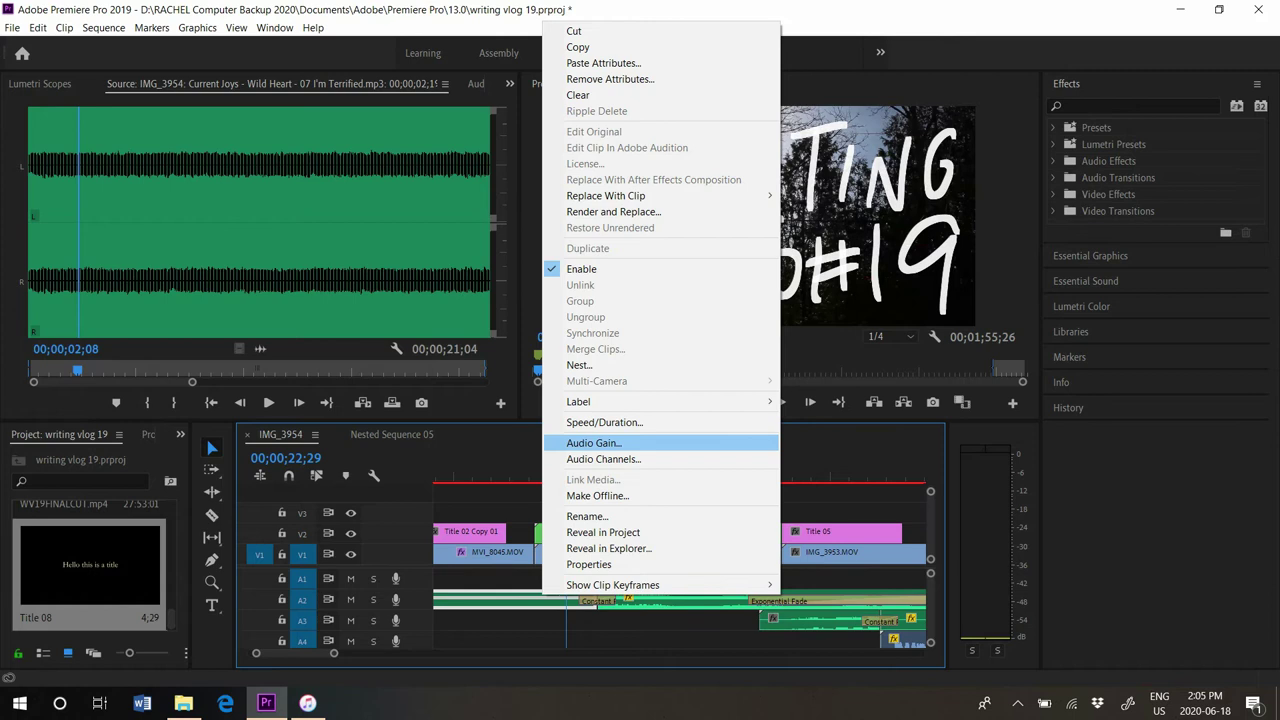
pyautogui.click(593, 443)
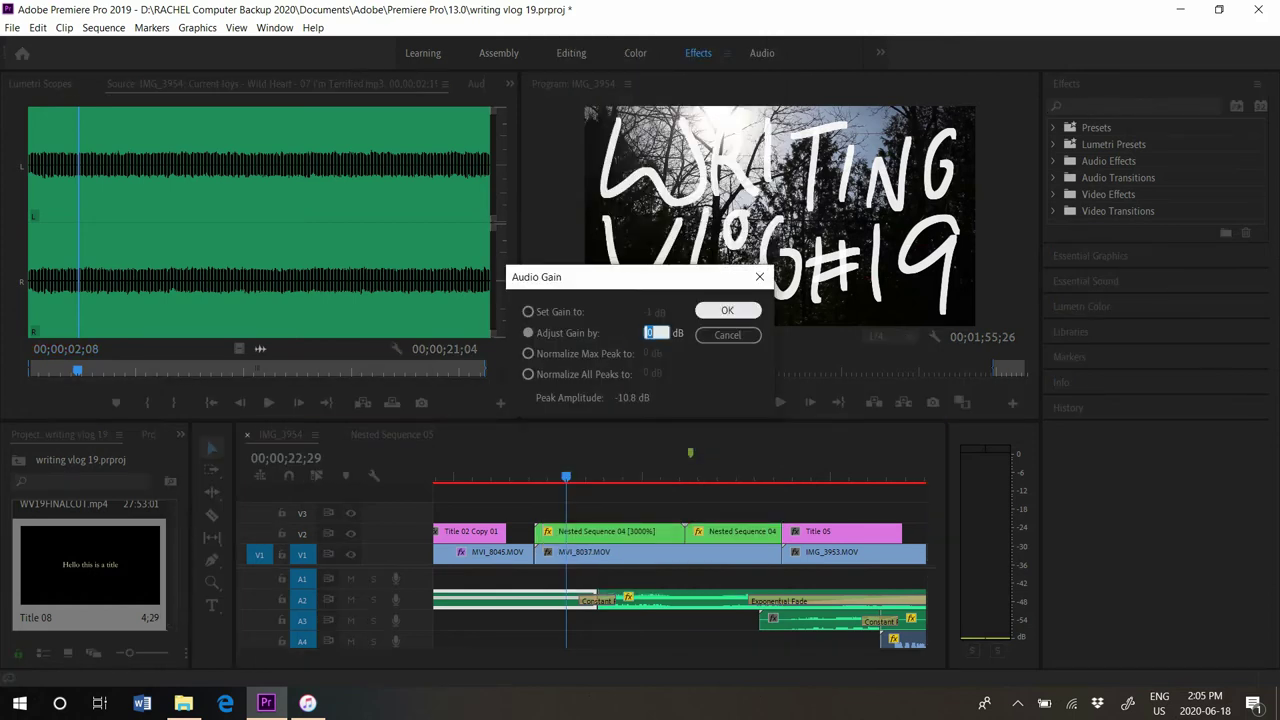
pyautogui.click(728, 336)
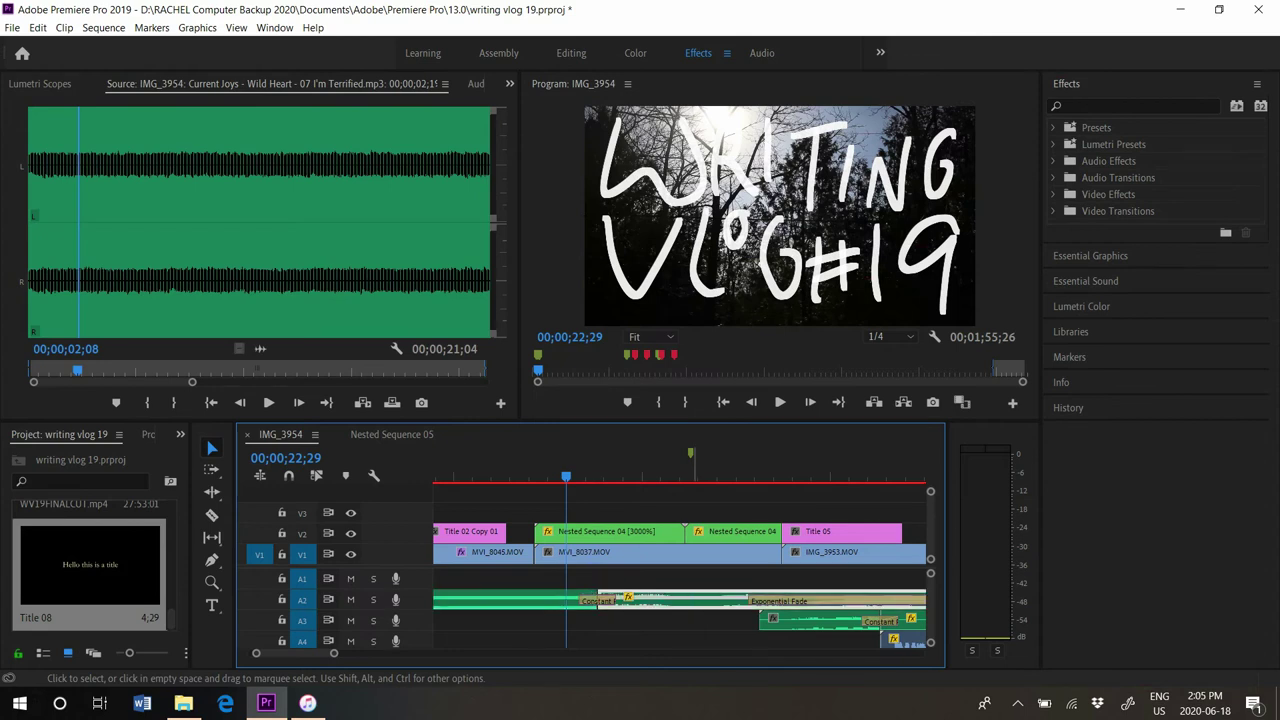
pyautogui.rightClick(692, 600)
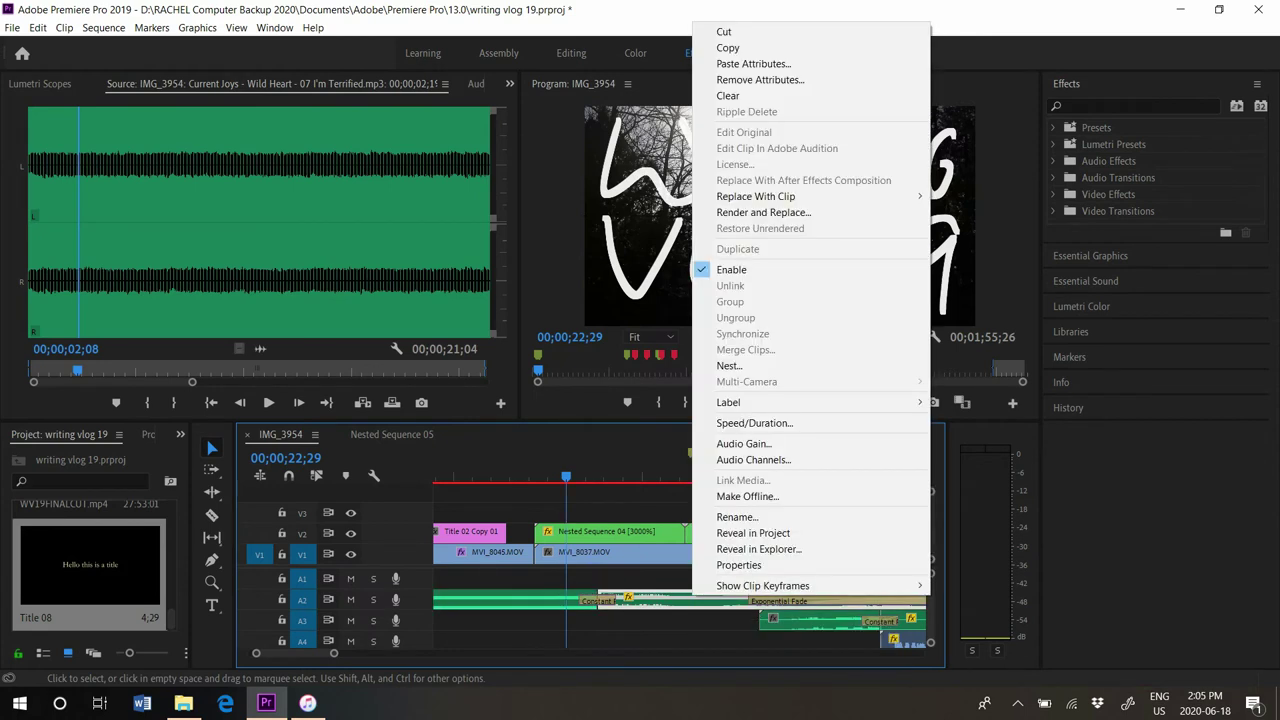
pyautogui.click(743, 443)
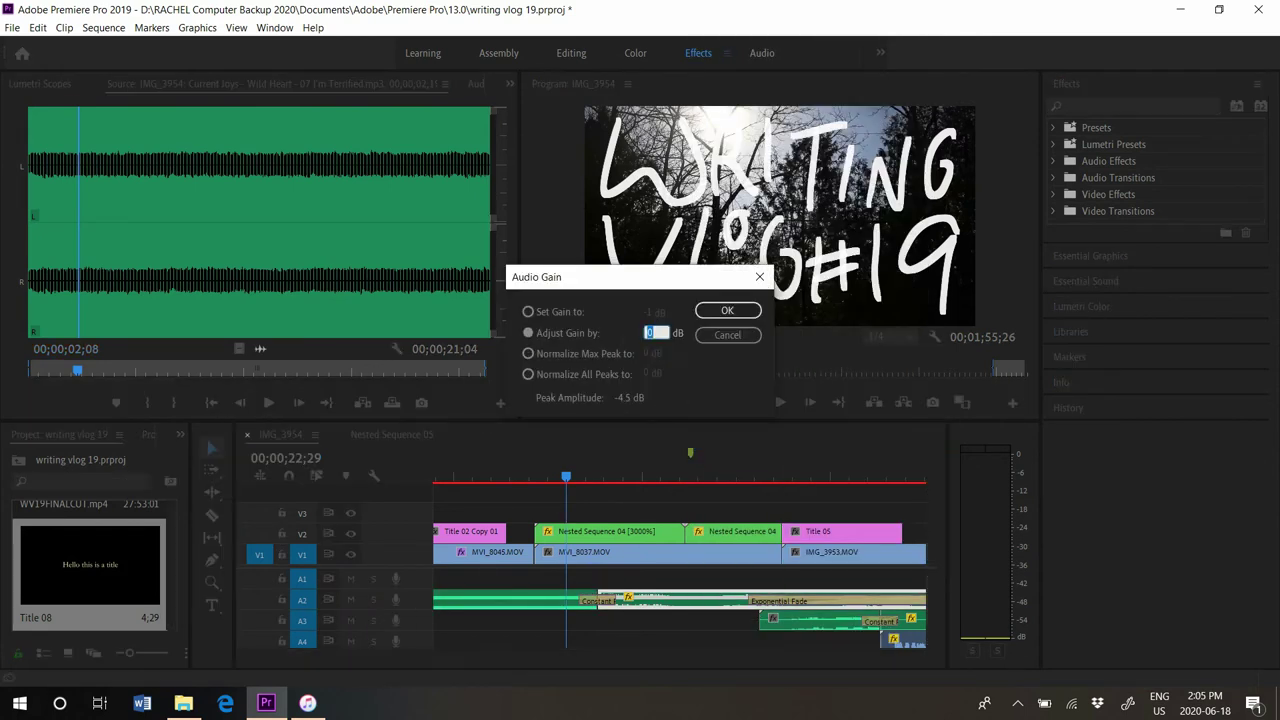
pyautogui.click(728, 335)
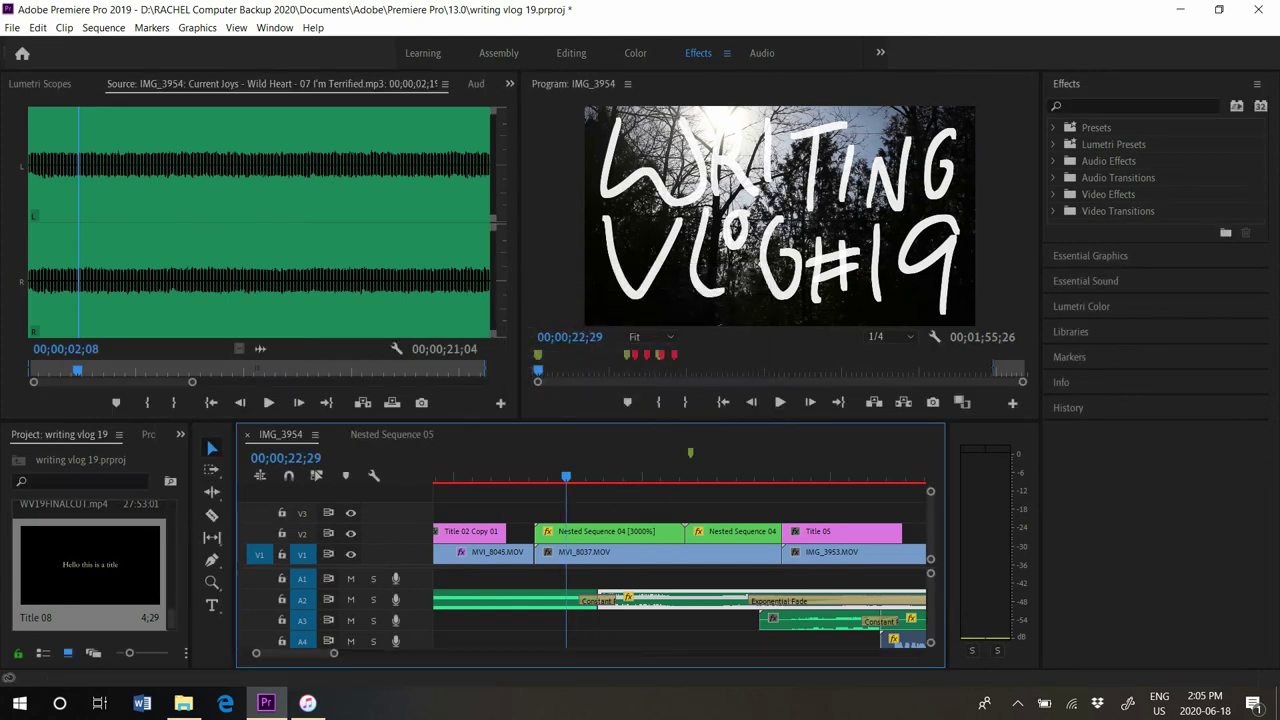
# Play the music change on A2 around the start of the nested title clip to hear the crossfade
pyautogui.click(549, 468)
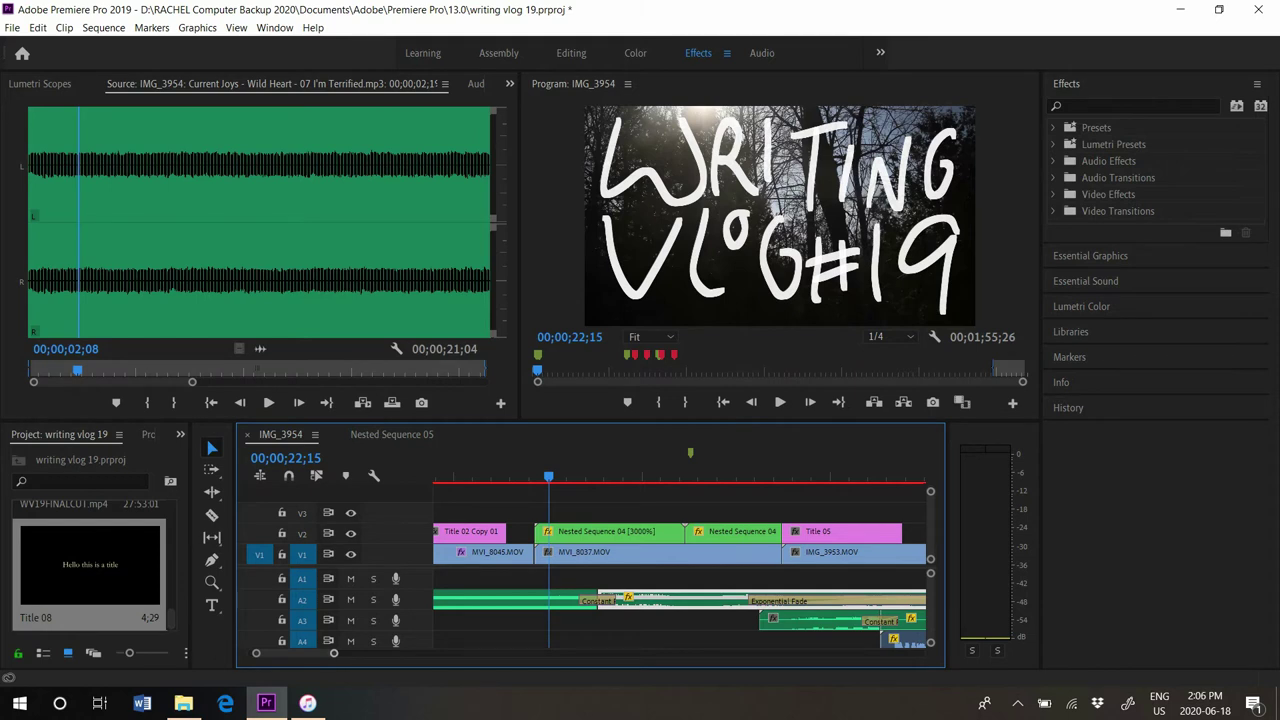
pyautogui.rightClick(587, 468)
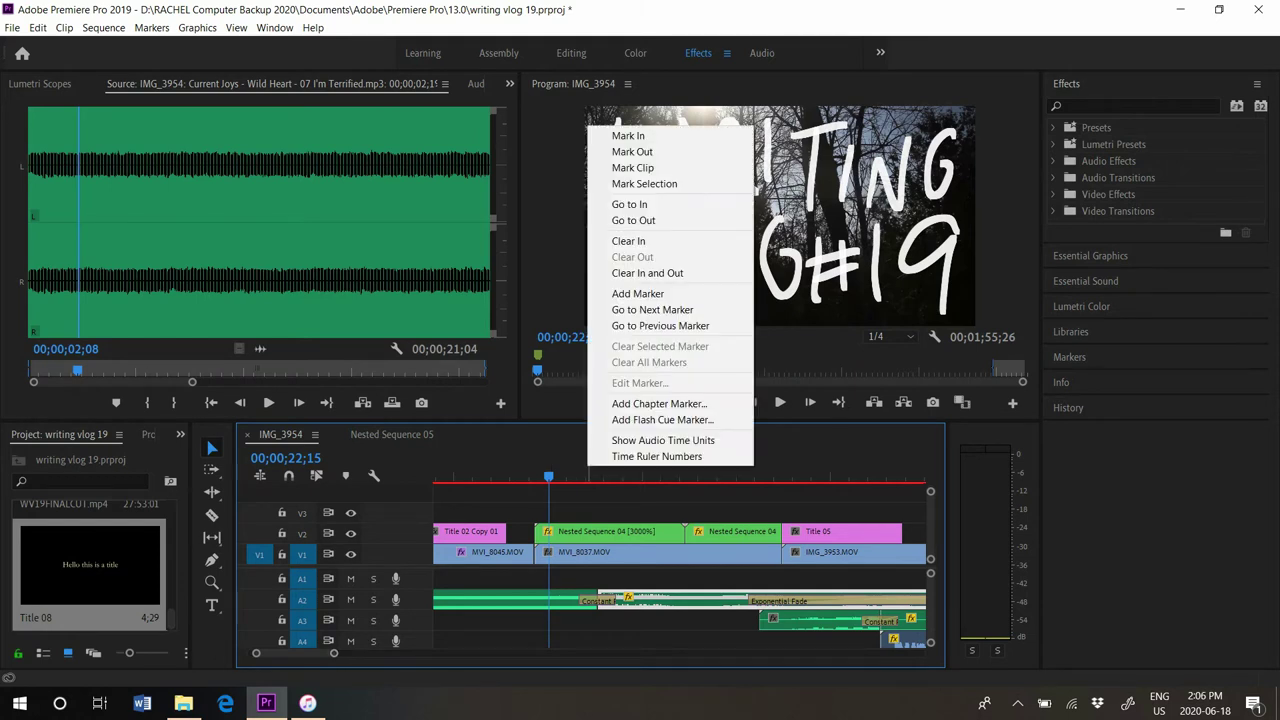
pyautogui.click(585, 468)
pyautogui.click(555, 468)
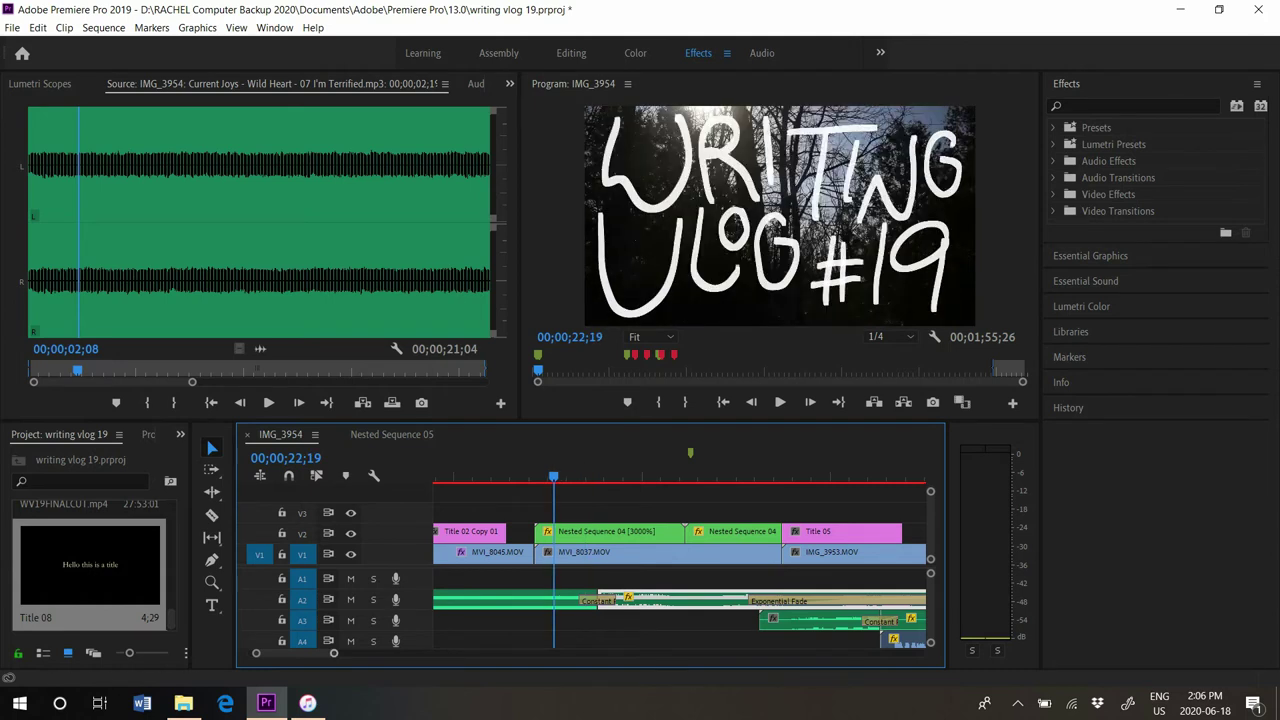
pyautogui.moveTo(334, 653); pyautogui.dragTo(385, 653)
pyautogui.press('j')
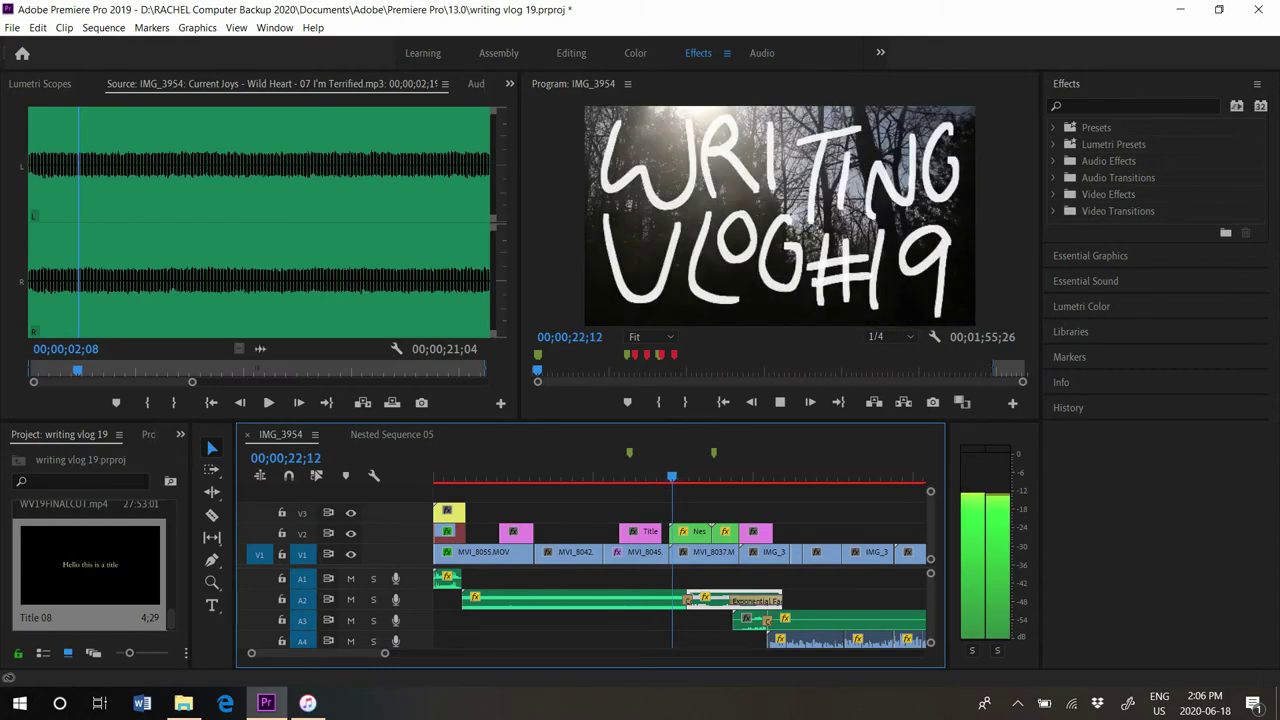
pyautogui.press('k')
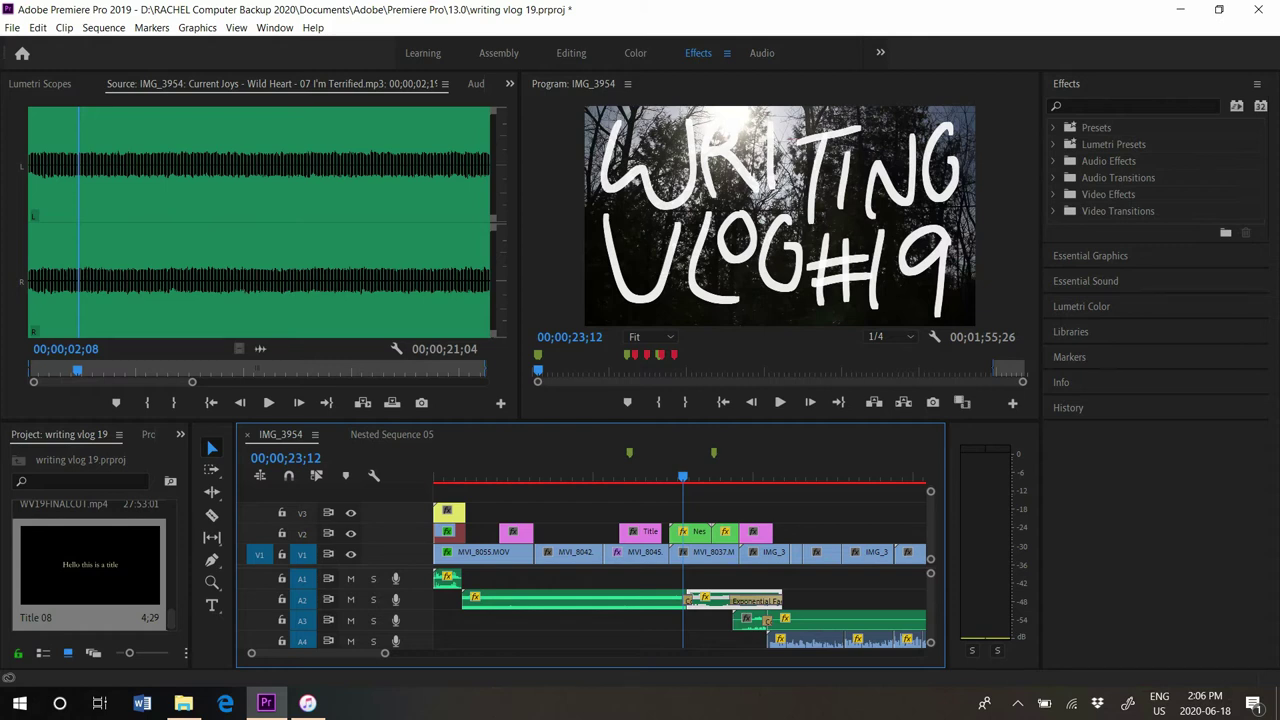
# Inspect the Constant Power crossfade on A2 up close and replay the opening of the title from 00;00;22;10
pyautogui.click(672, 477)
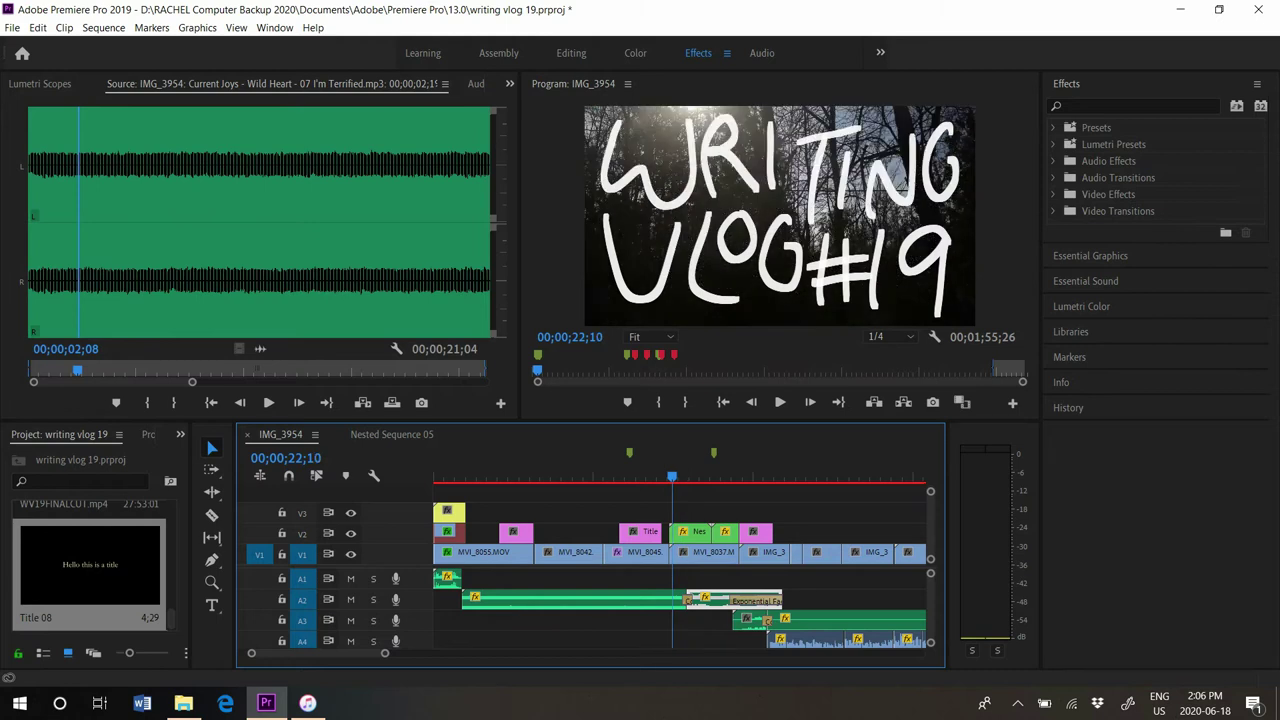
pyautogui.press('=')
pyautogui.press('=')
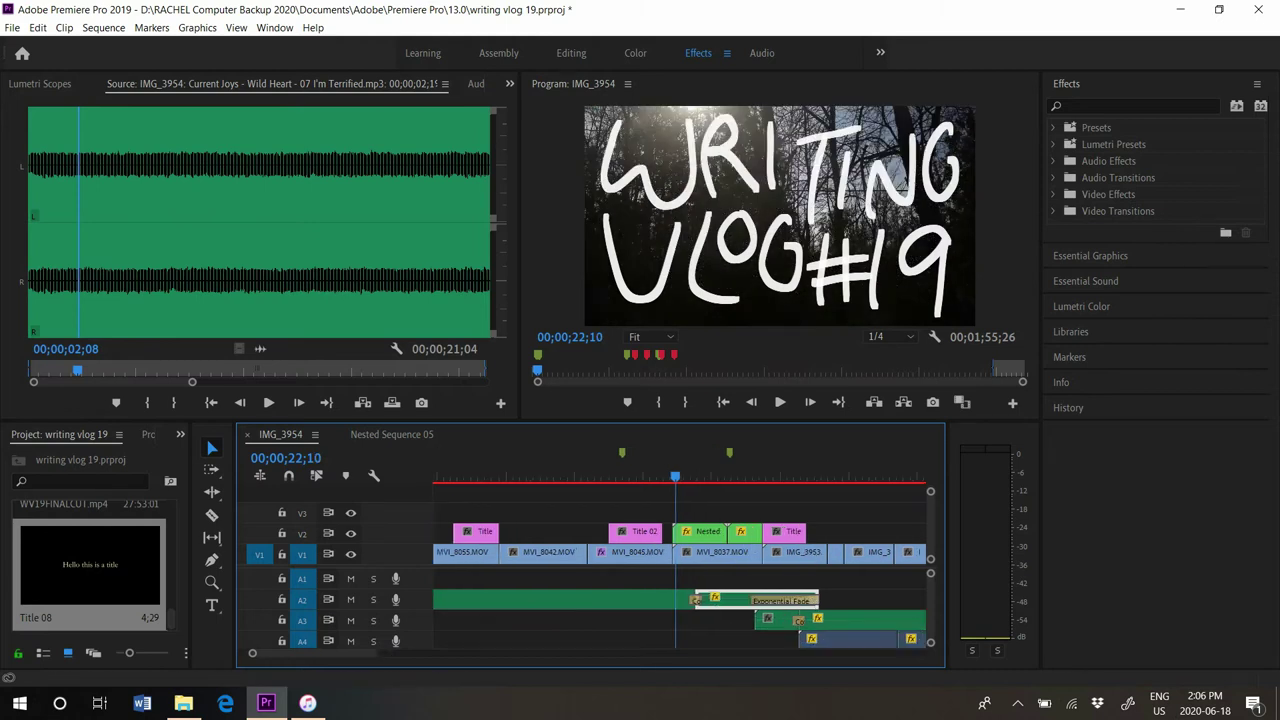
pyautogui.press('=')
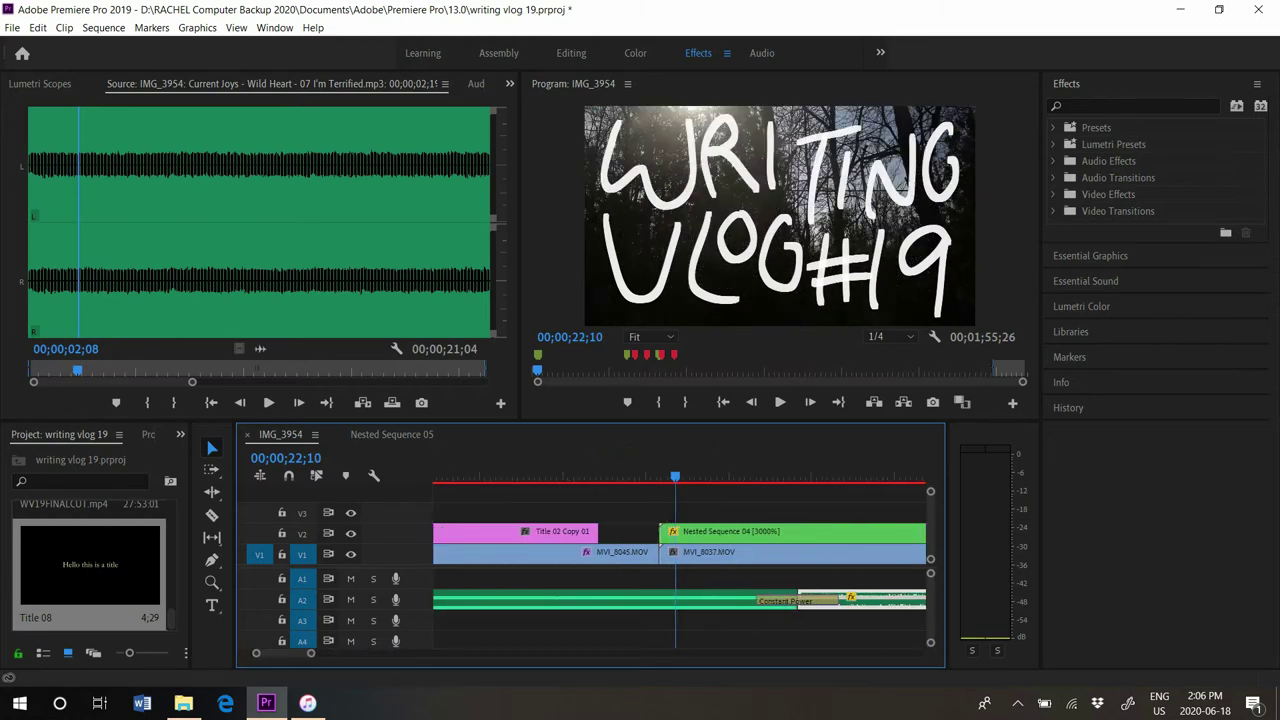
pyautogui.press('-')
pyautogui.press('=')
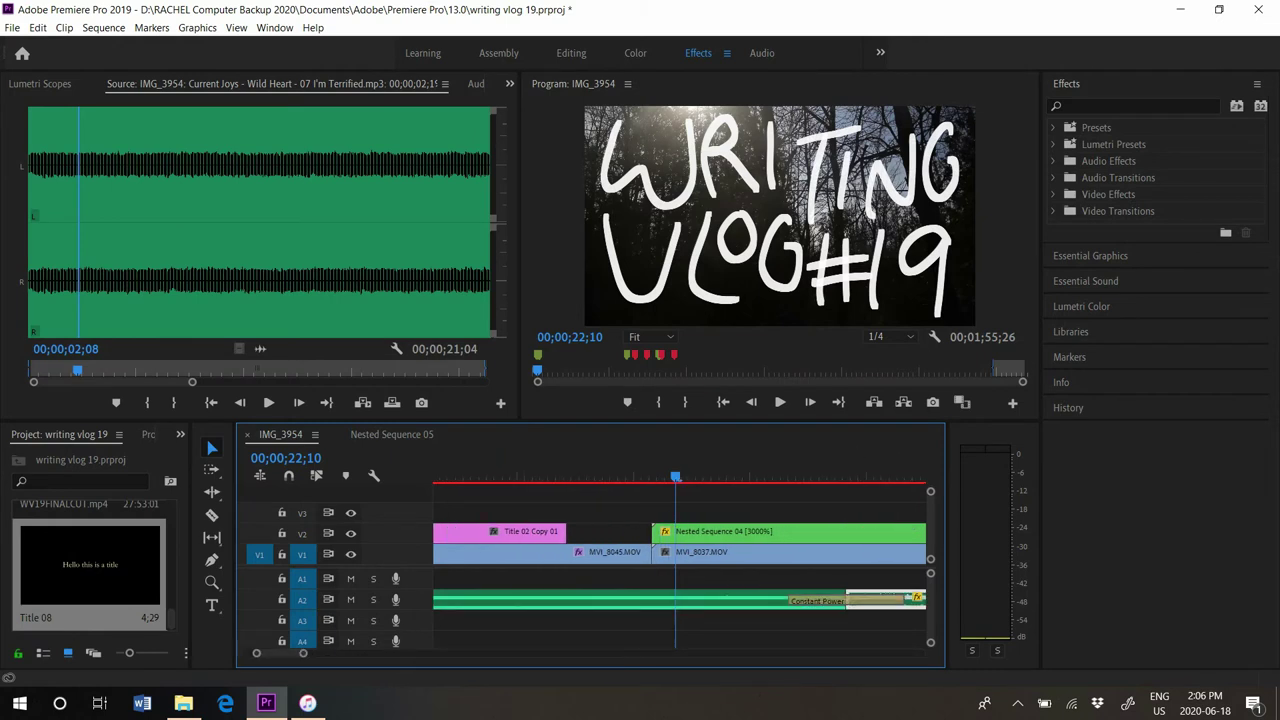
pyautogui.press('-')
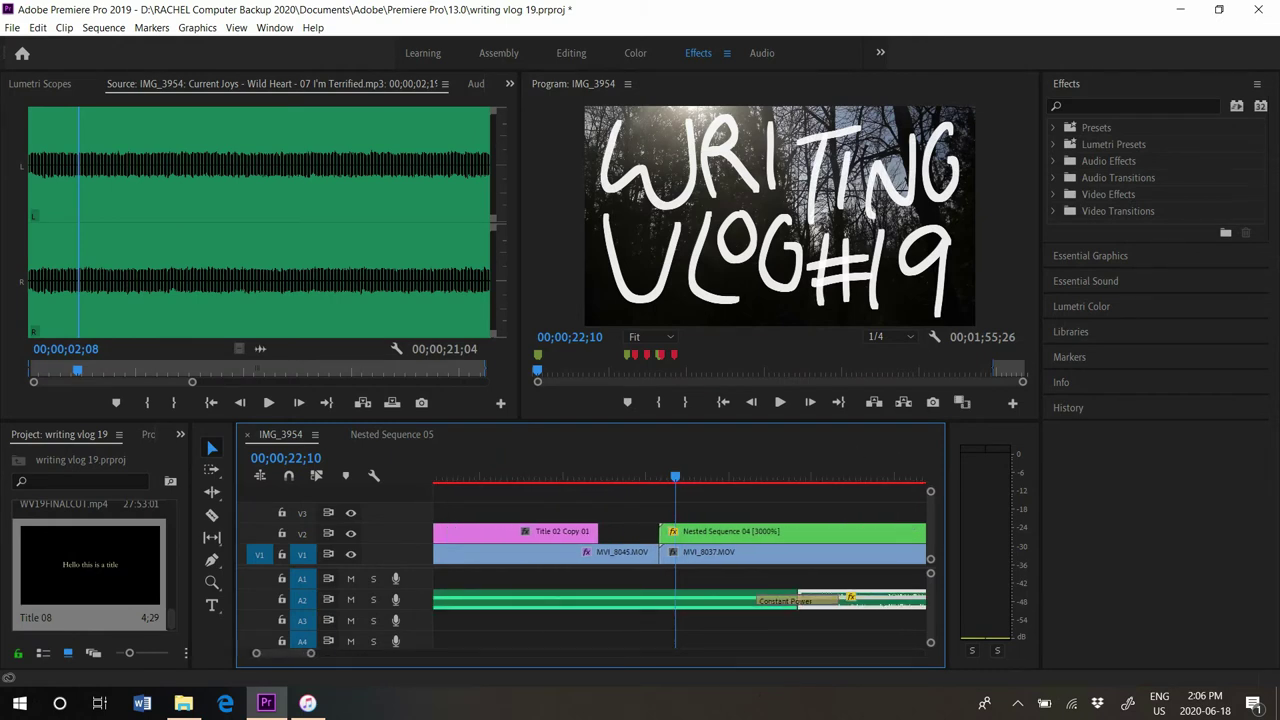
pyautogui.press('-')
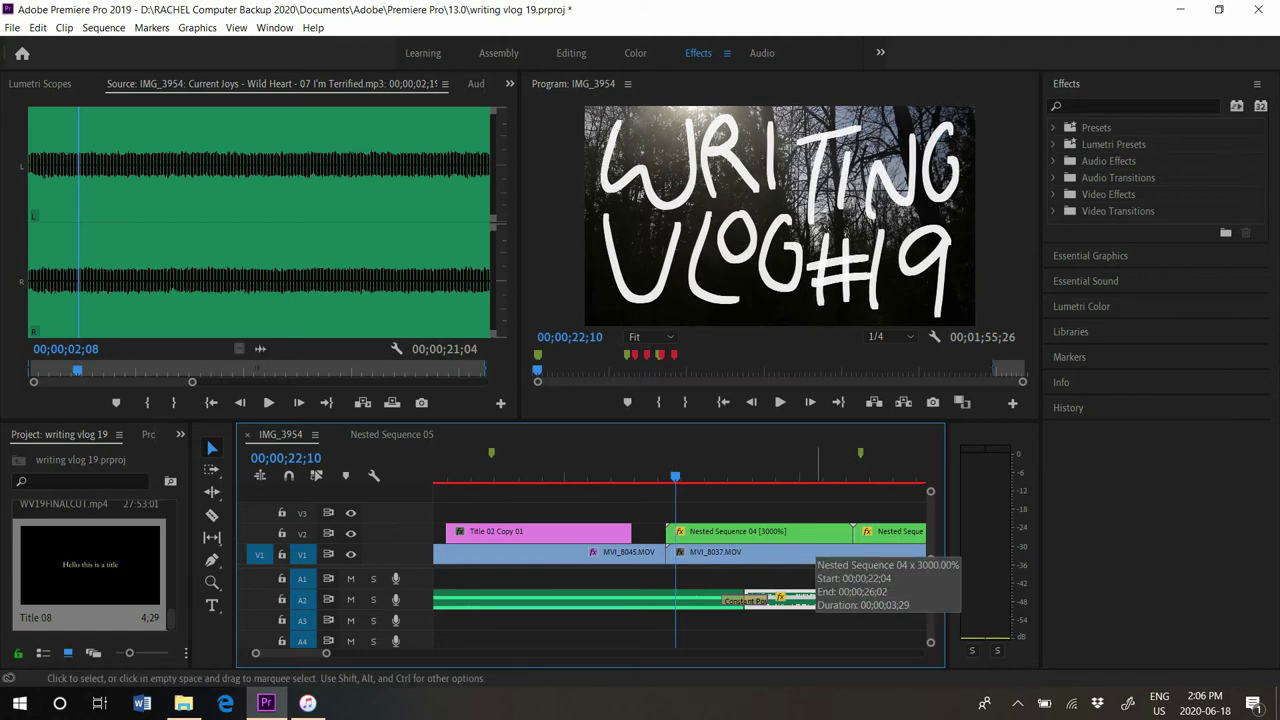
pyautogui.press('space')
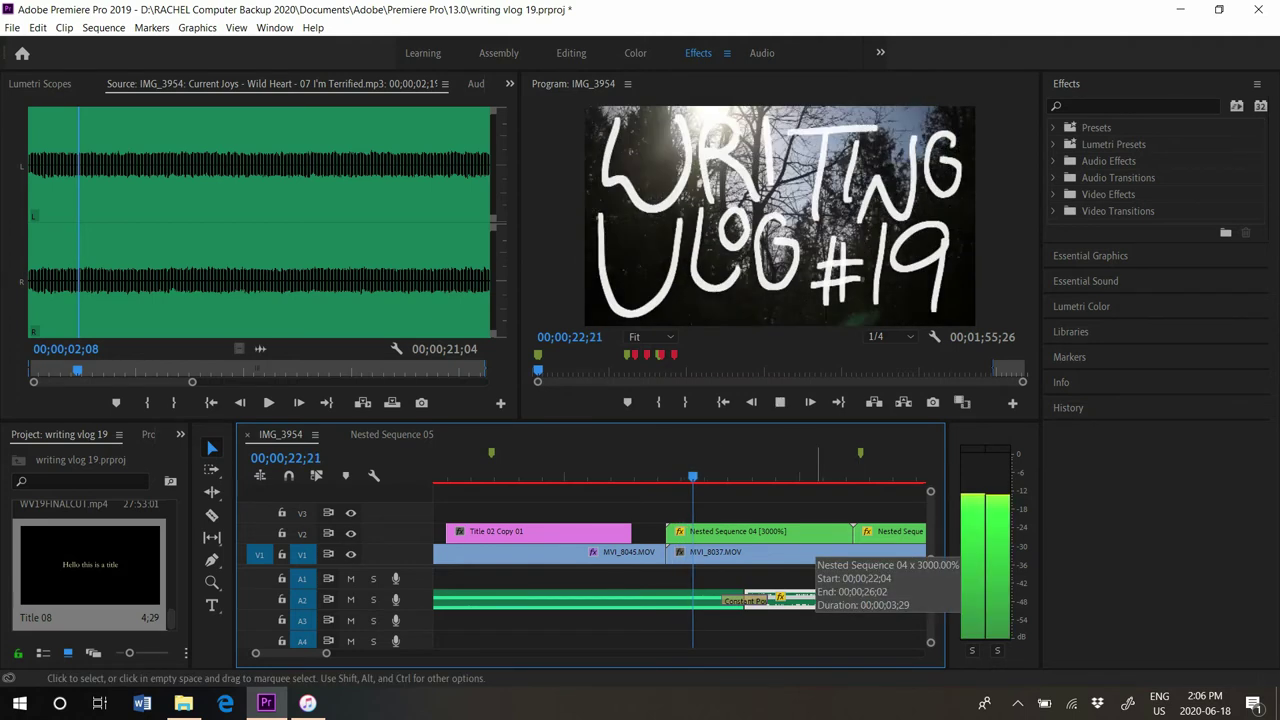
pyautogui.press('space')
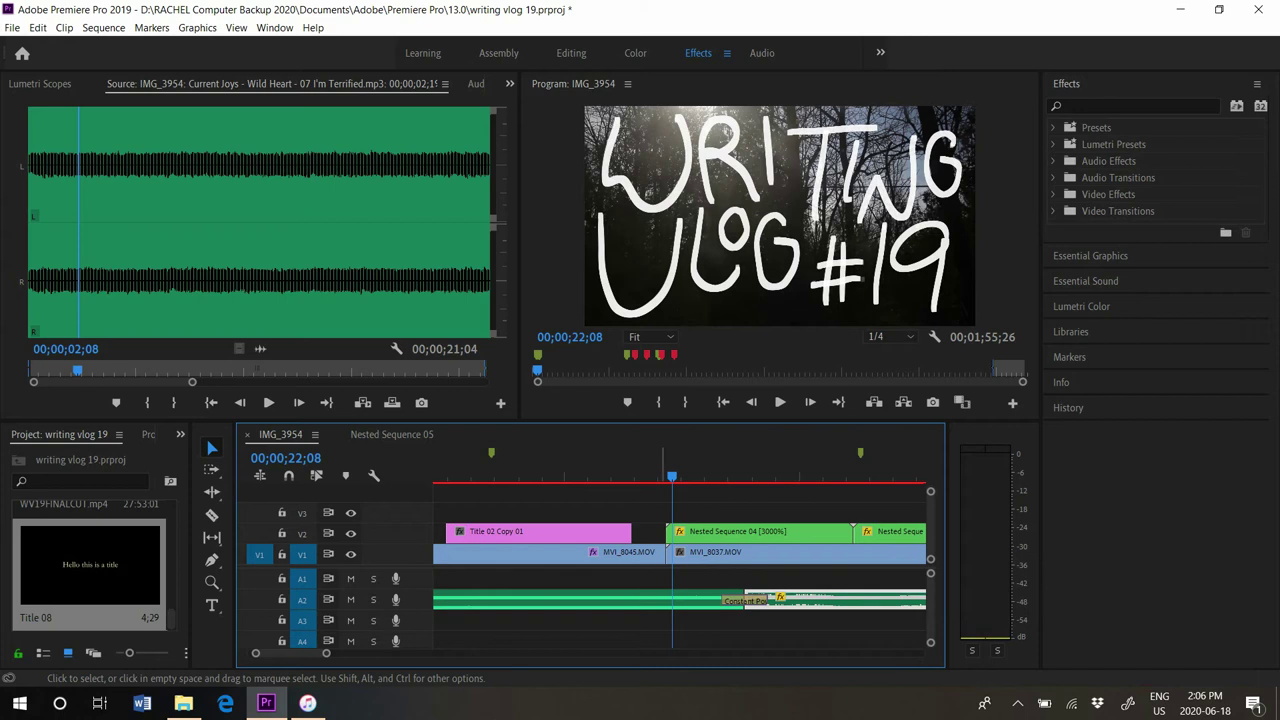
# Lengthen the Constant Power transition between the two music clips on A2 and play the crossfade from its new start
pyautogui.press('-')
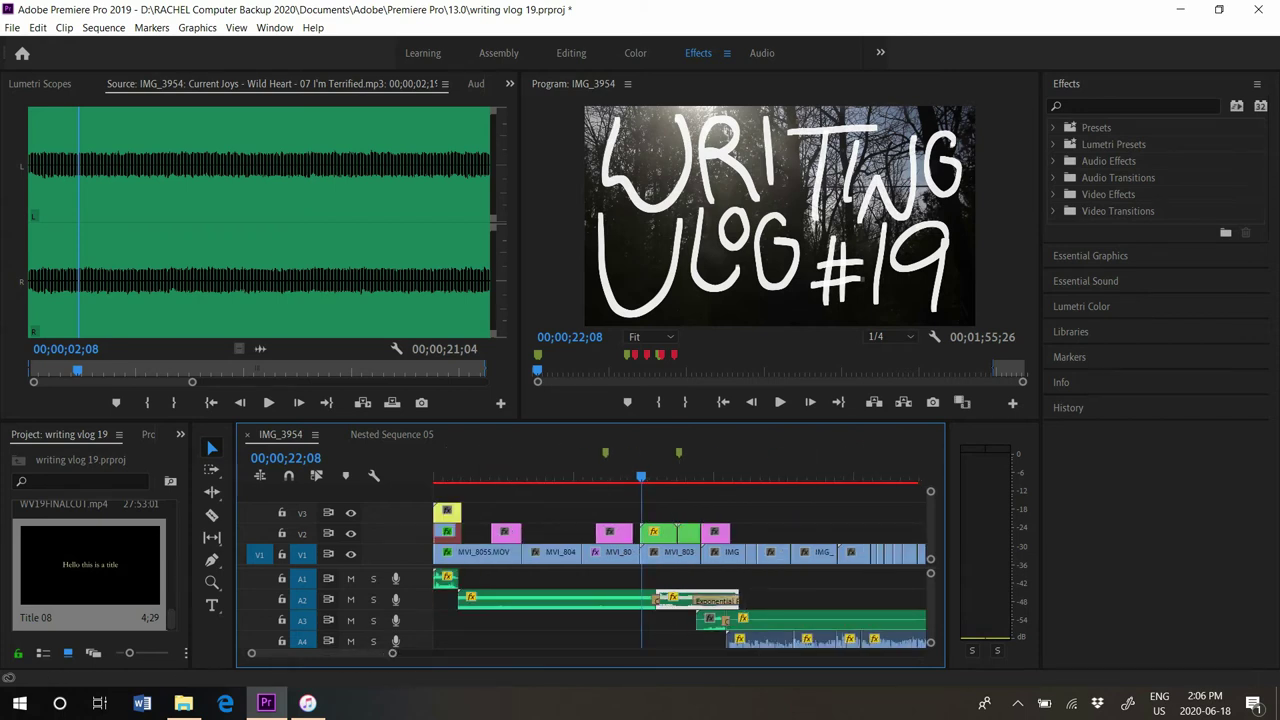
pyautogui.press('=')
pyautogui.press('=')
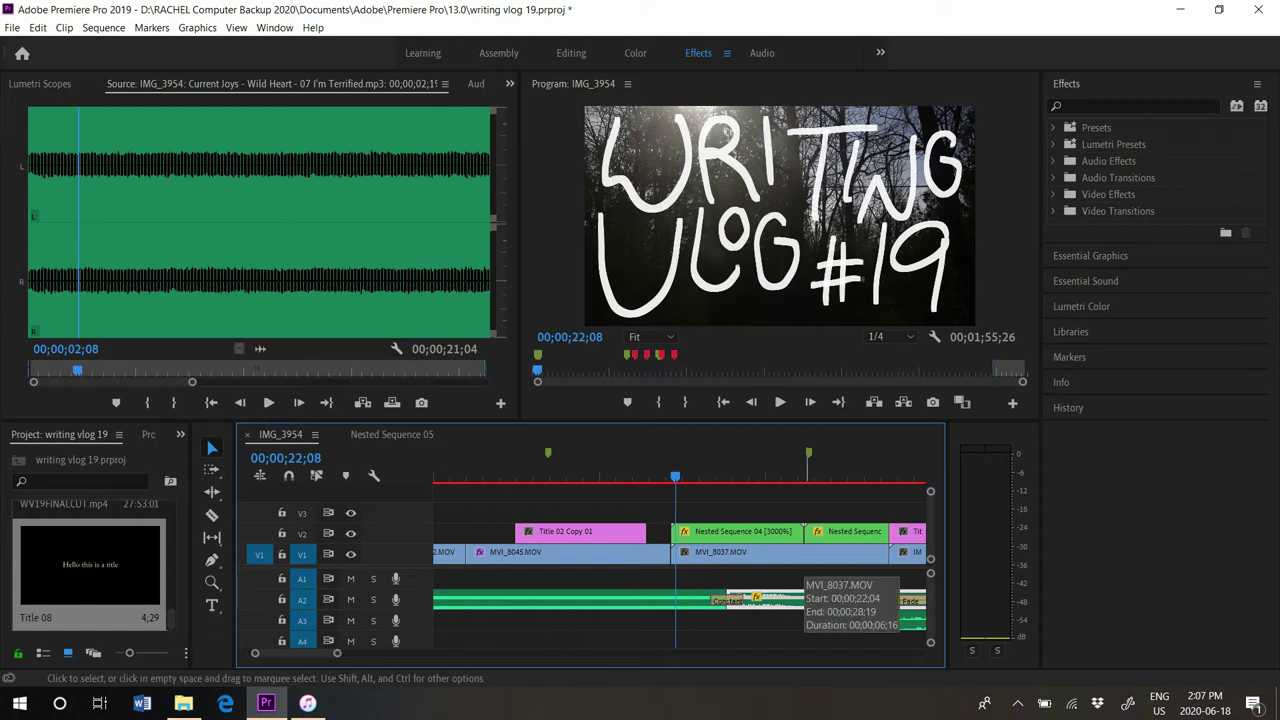
pyautogui.press('=')
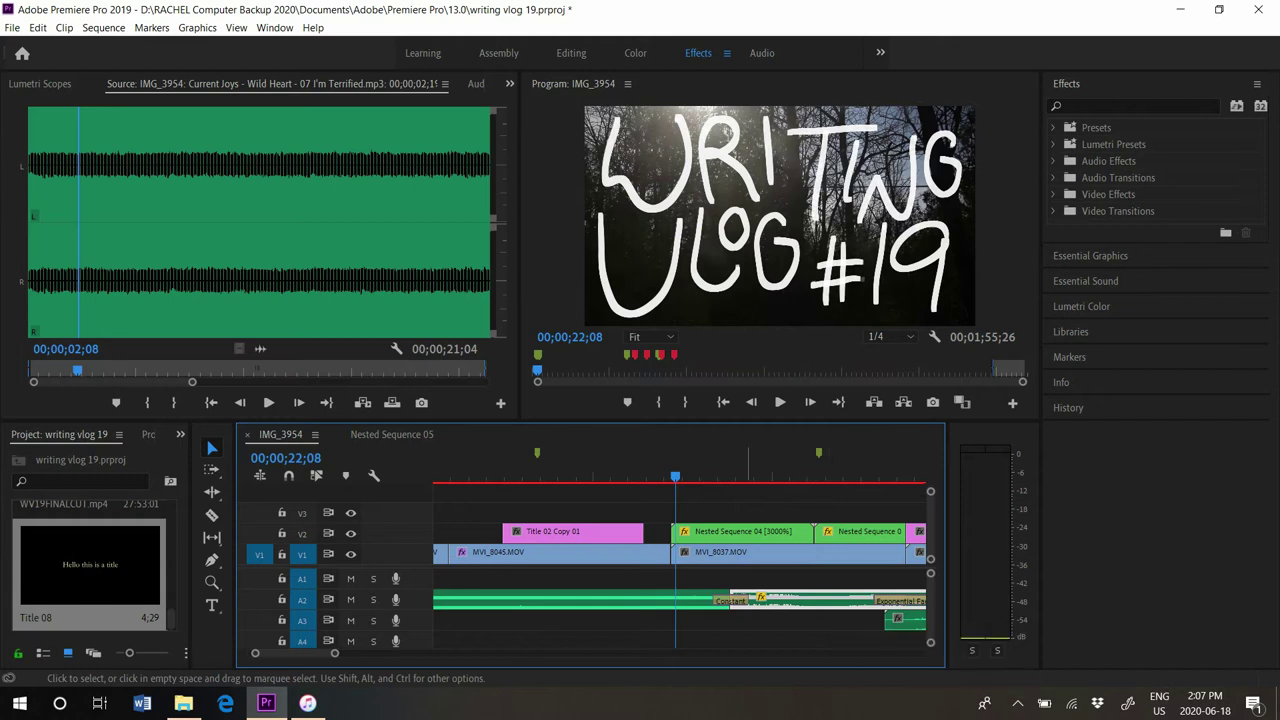
pyautogui.moveTo(748, 601); pyautogui.dragTo(837, 601)
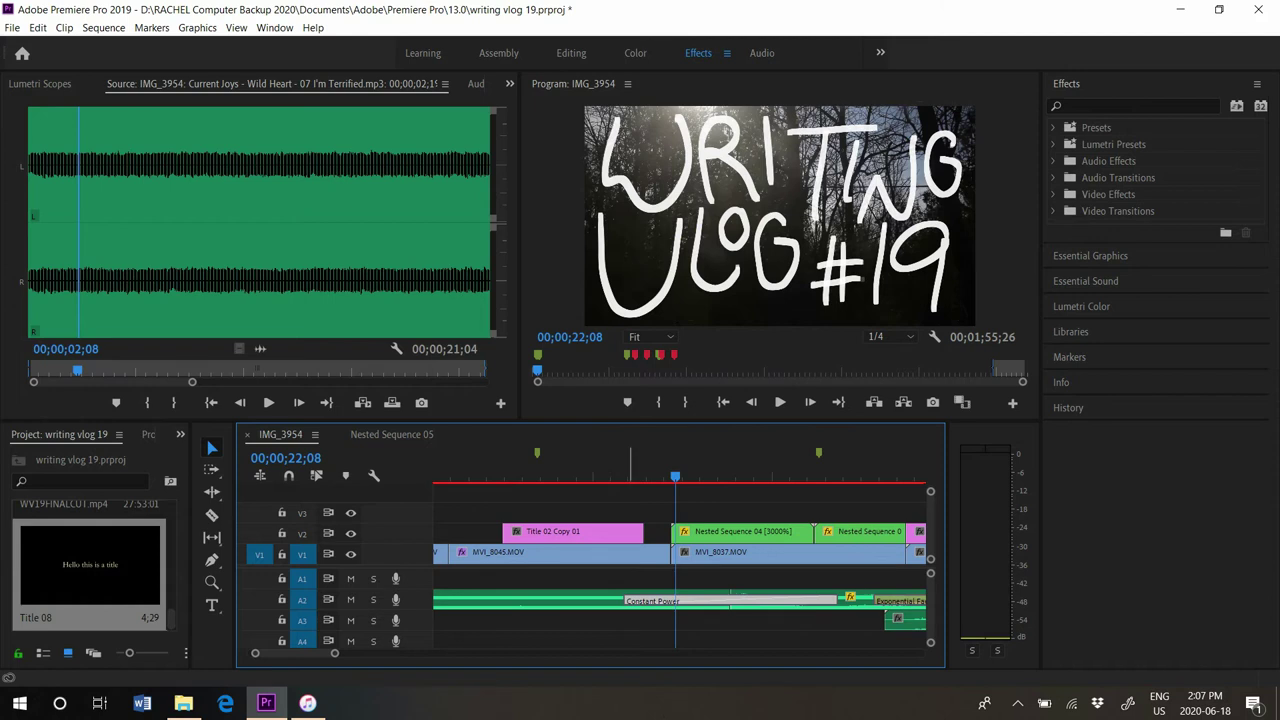
pyautogui.click(621, 470)
pyautogui.press('space')
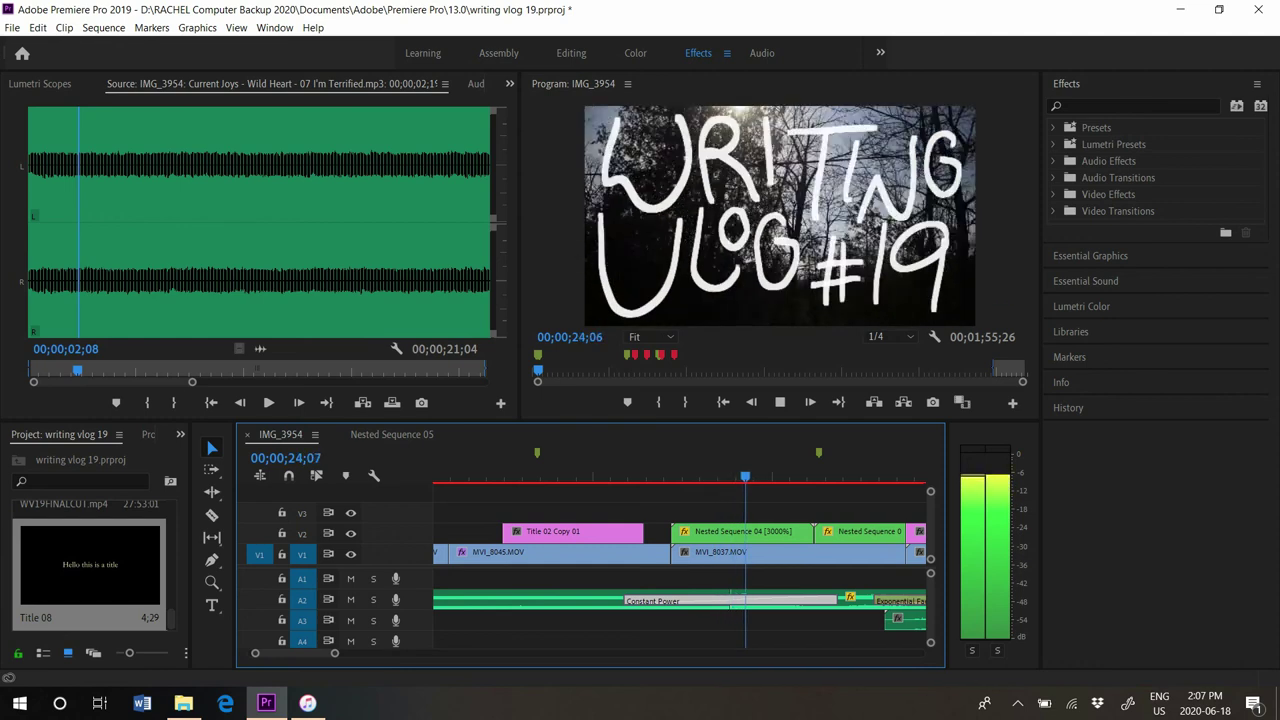
# Shorten the Constant Power transition between the two music clips on A2 to a few frames and play the music change
pyautogui.press('space')
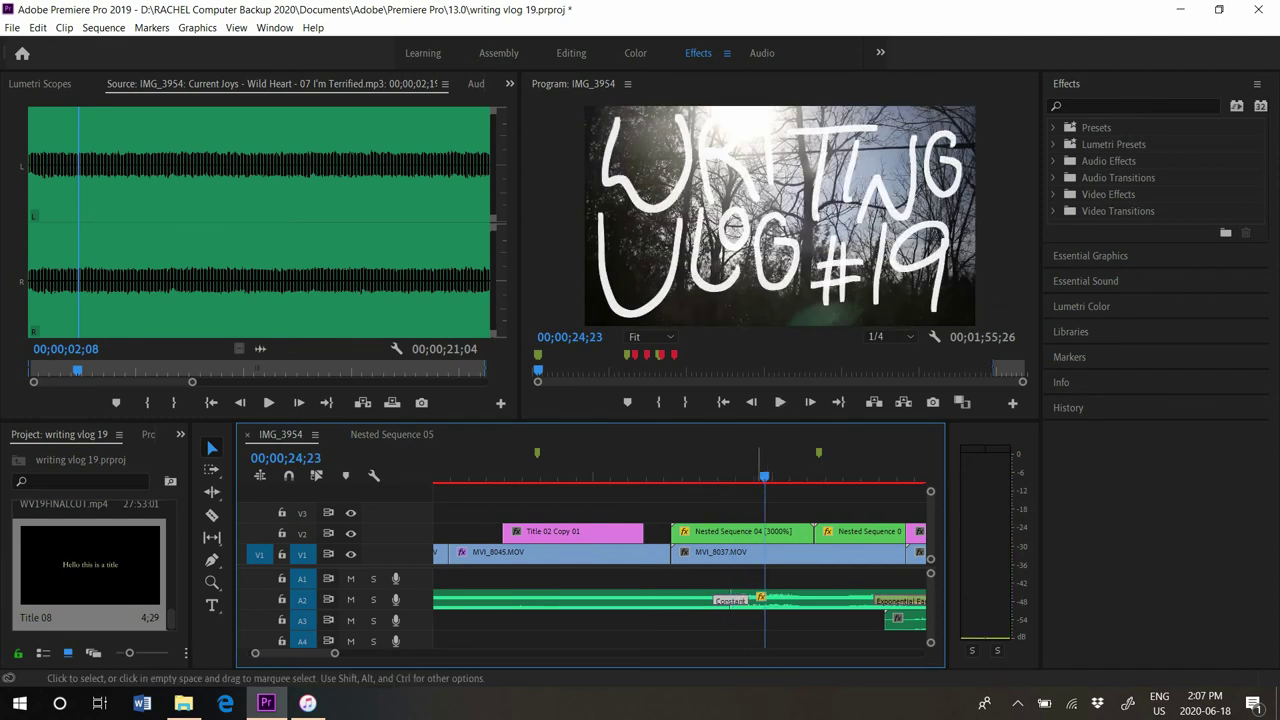
pyautogui.moveTo(748, 601); pyautogui.dragTo(736, 601)
pyautogui.click(712, 476)
pyautogui.press('space')
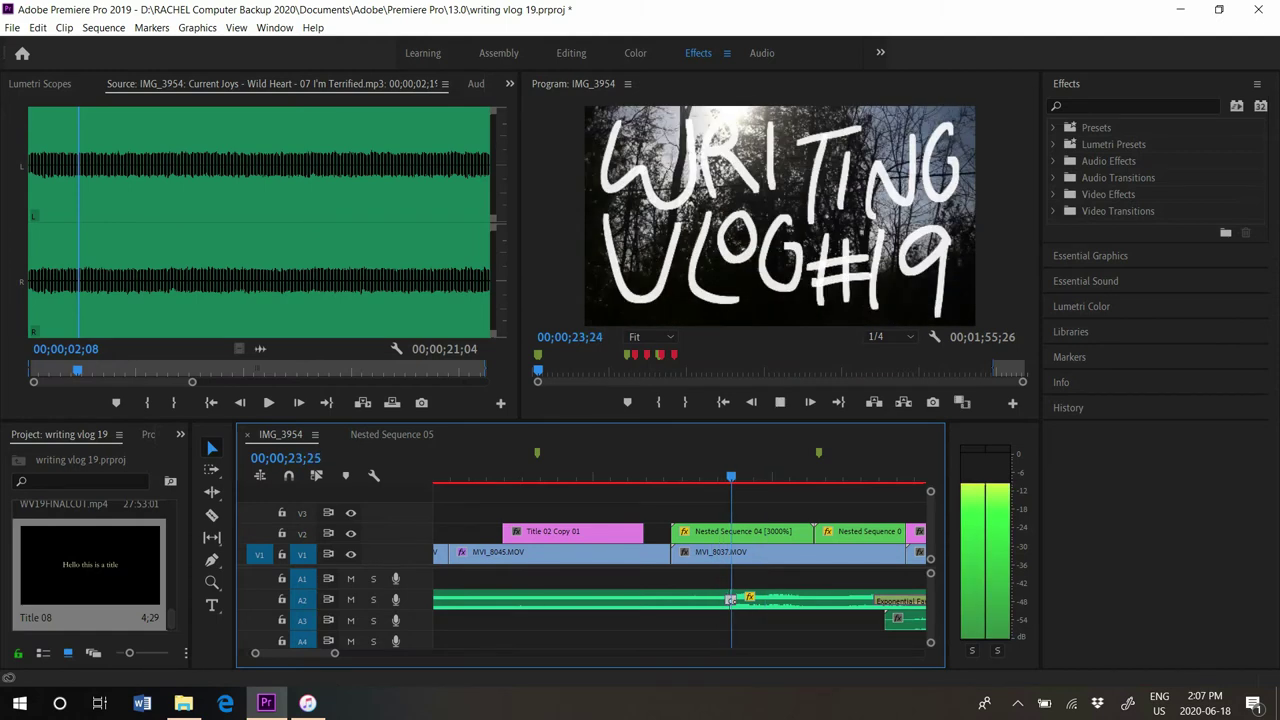
pyautogui.press('space')
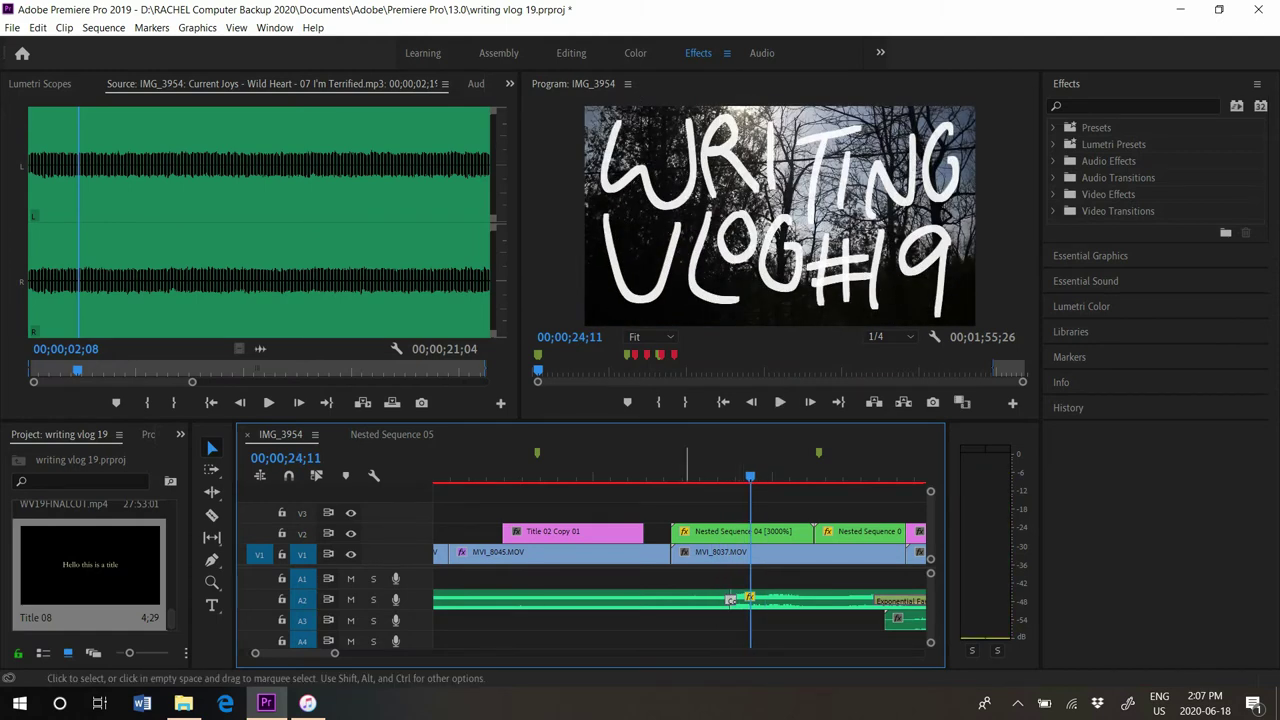
# Play the A2 music change with the Constant Power transition removed, and undo the removal and shortening of the transition
pyautogui.hotkey('shift', 'k')
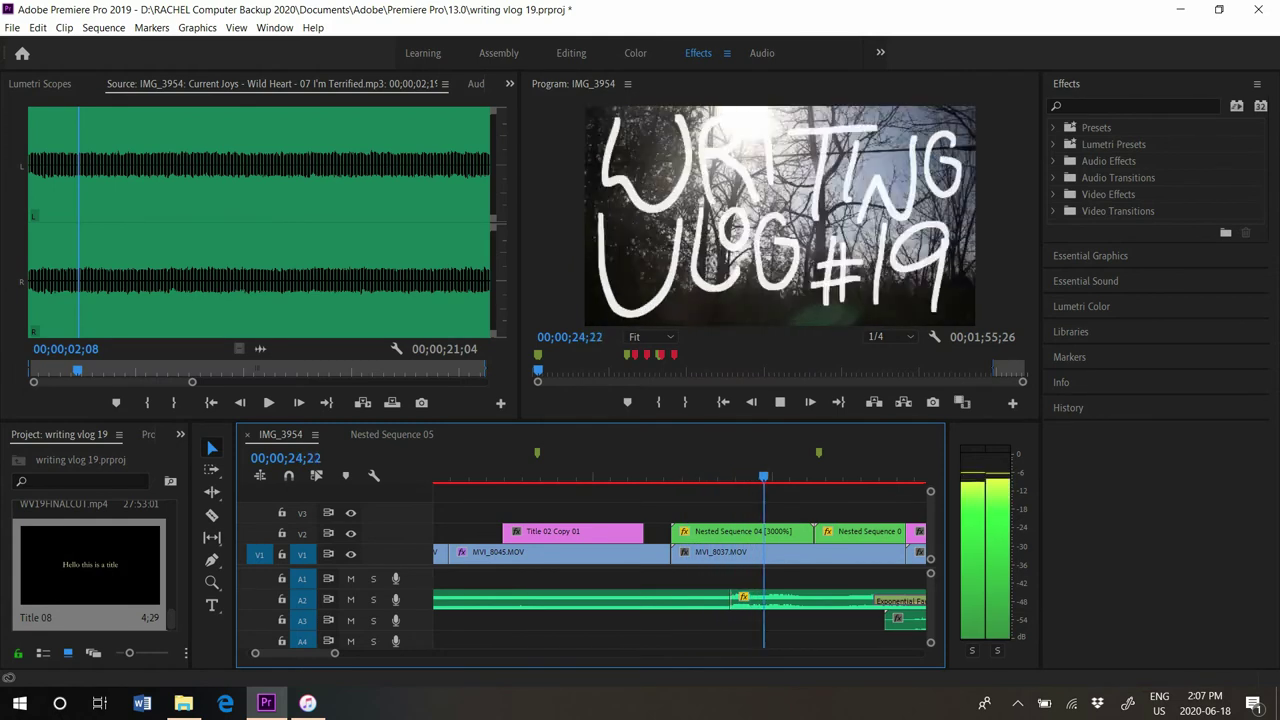
pyautogui.press('space')
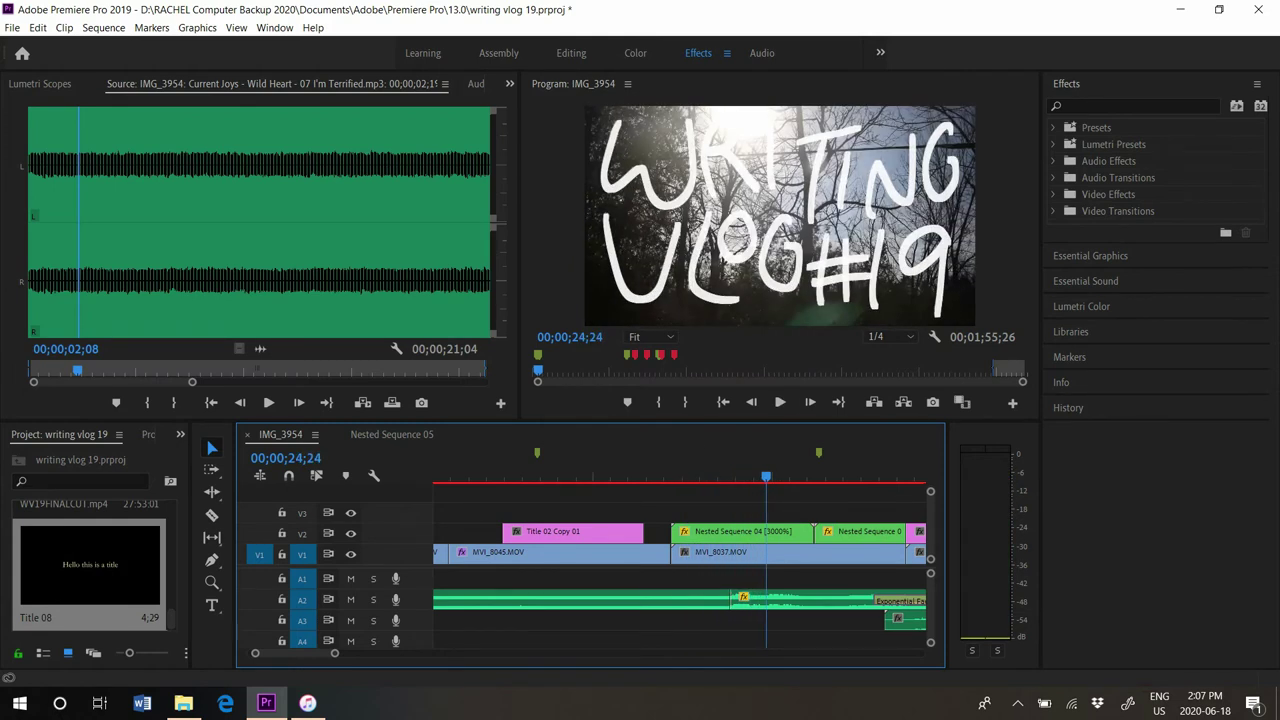
pyautogui.hotkey('shift', 'k')
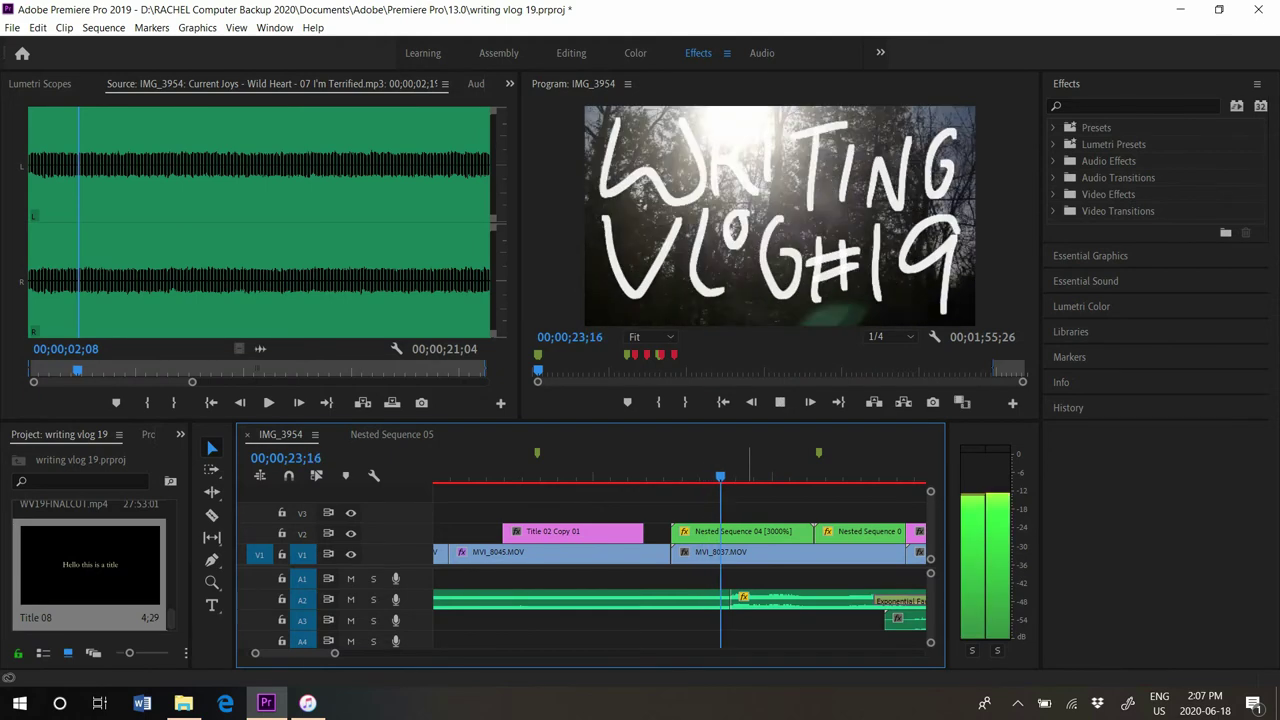
pyautogui.press('space')
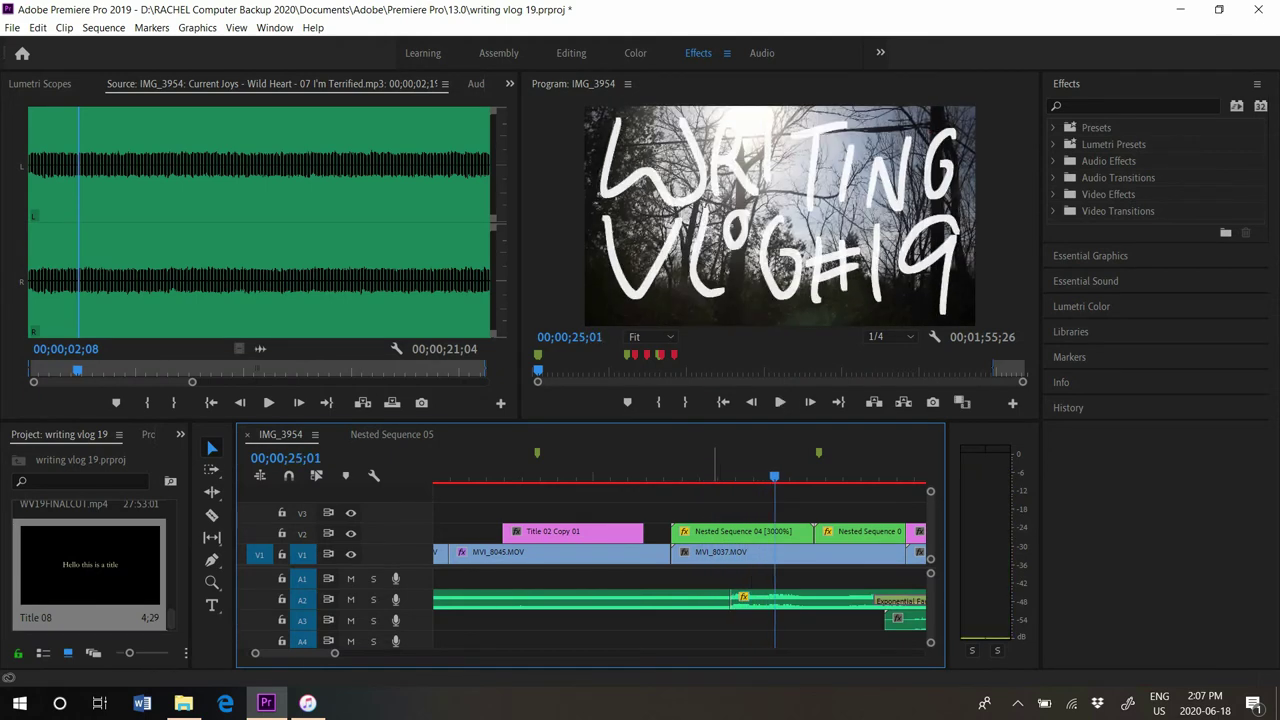
pyautogui.click(712, 462)
pyautogui.hotkey('ctrl', 'z')
pyautogui.hotkey('ctrl', 'z')
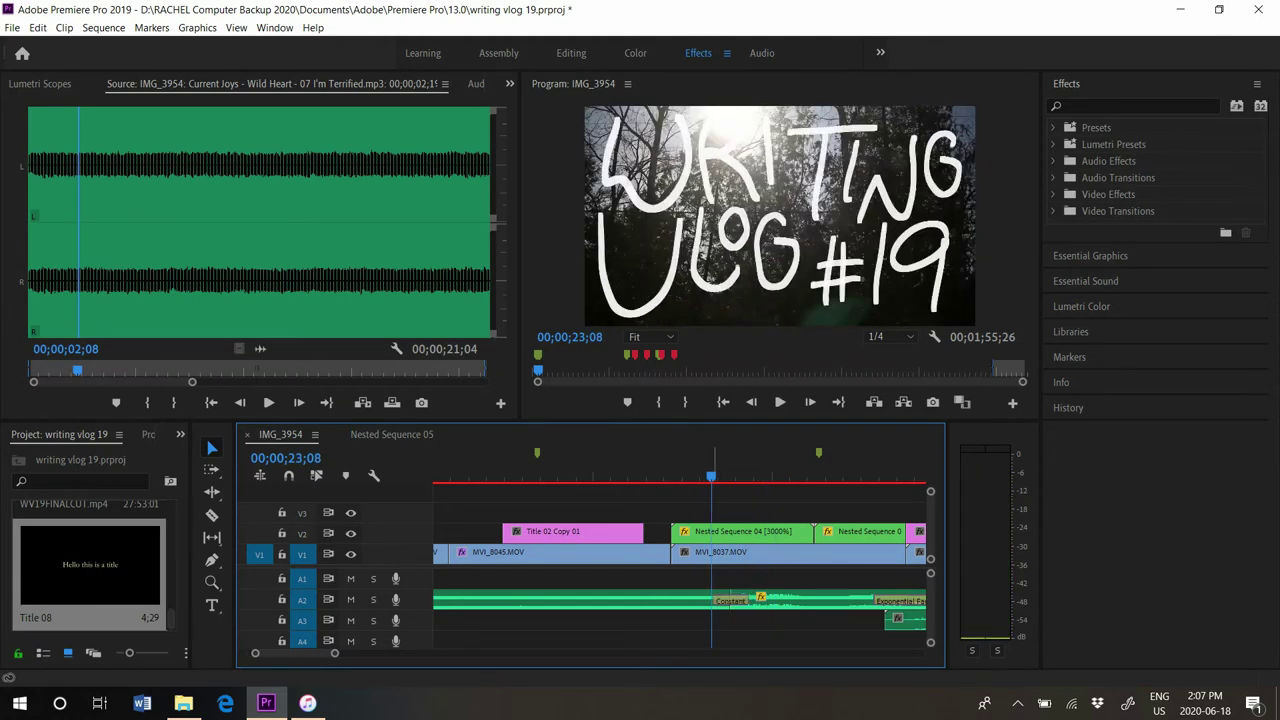
# Replay the restored Constant Power crossfade on A2 under the nested handwritten title
pyautogui.click(700, 462)
pyautogui.press('space')
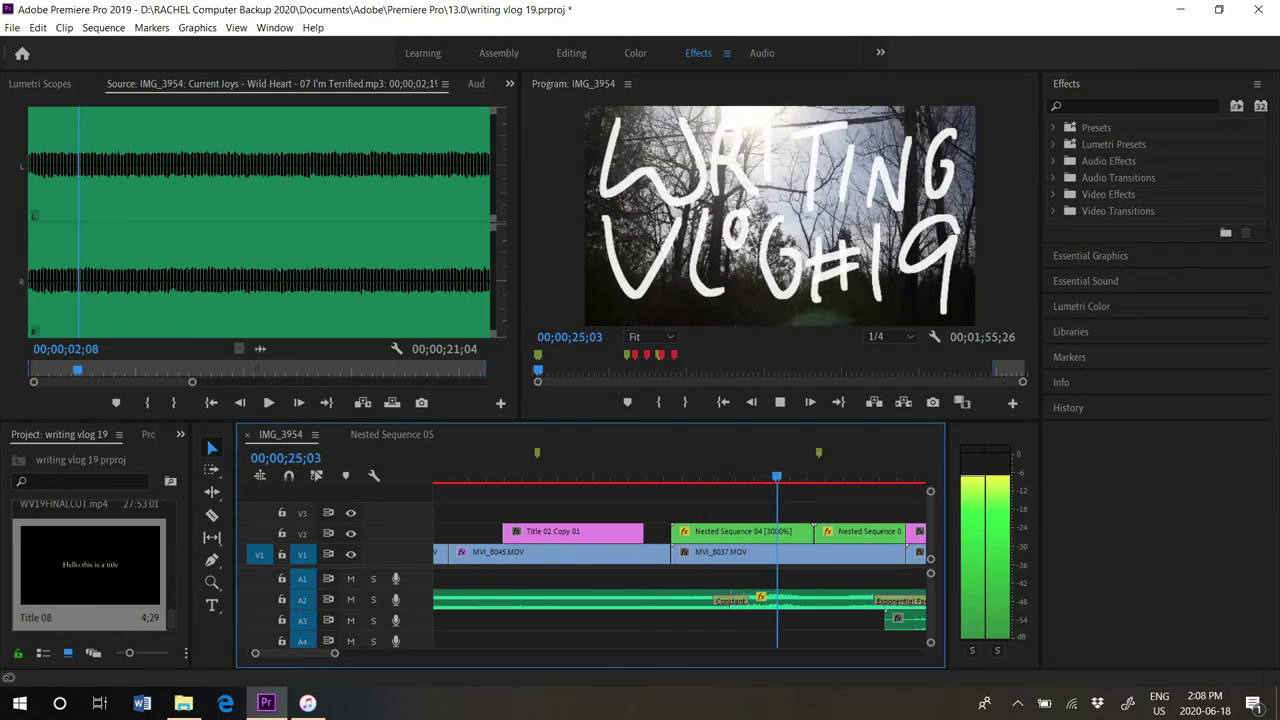
pyautogui.press('space')
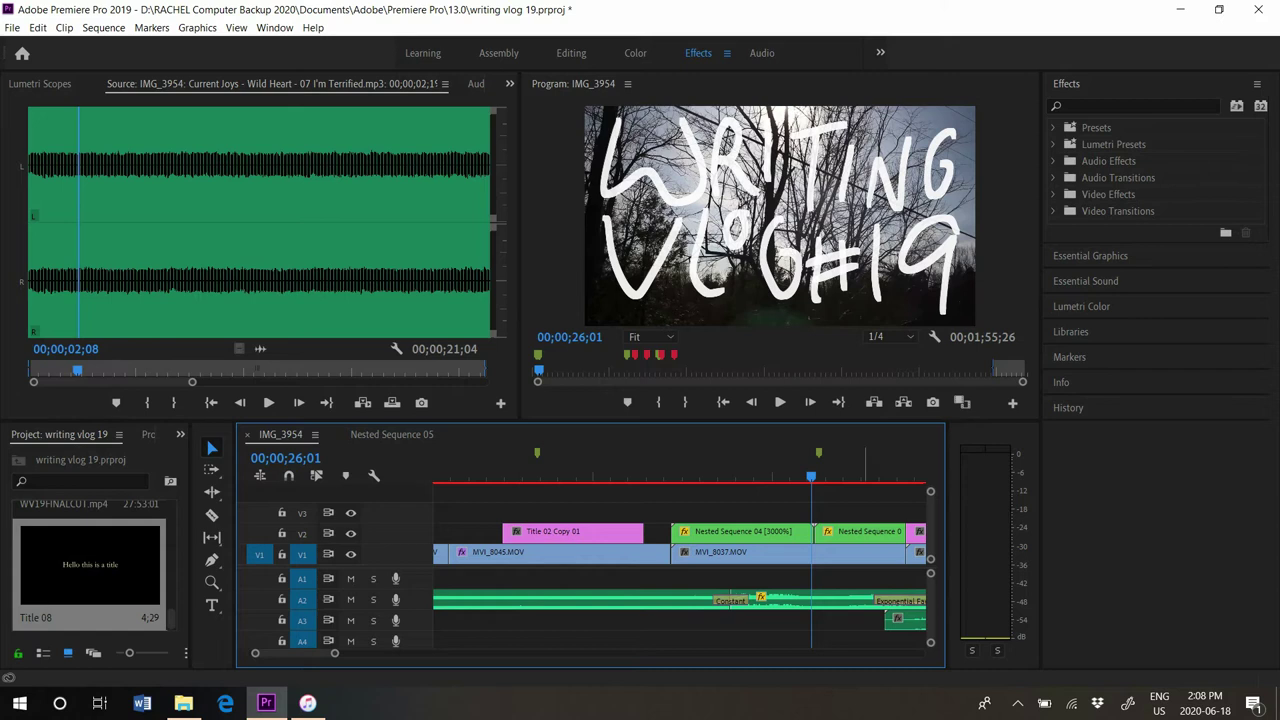
# Play the Exponential Fade on A2 from 00;00;27;08 and inspect the overlapping music clip on A3 in the enlarged timeline
pyautogui.moveTo(813, 472); pyautogui.dragTo(555, 475)
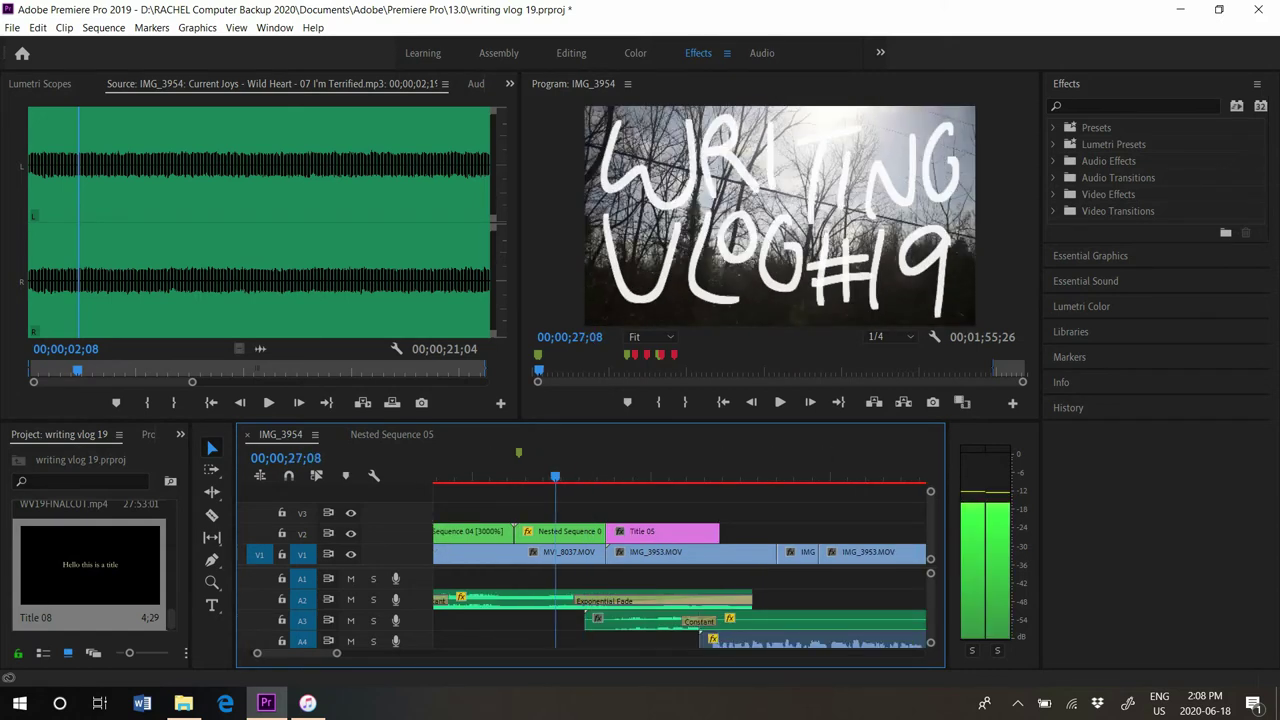
pyautogui.press('space')
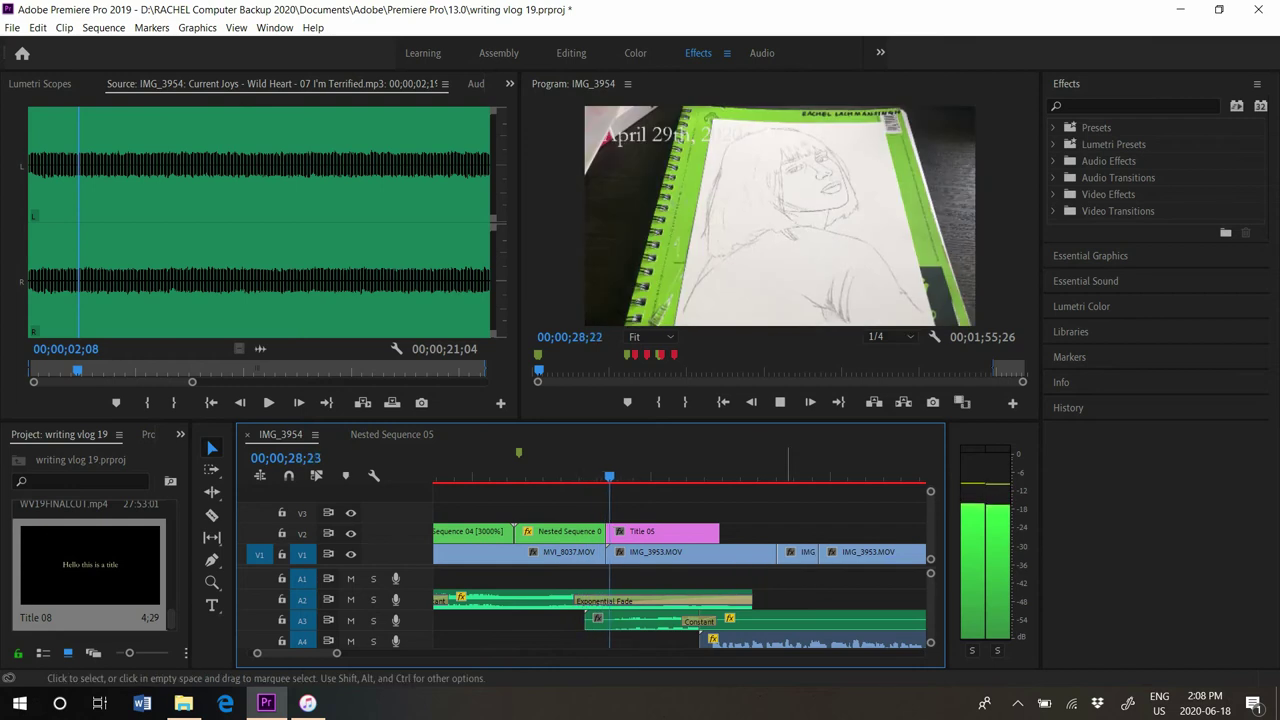
pyautogui.press('space')
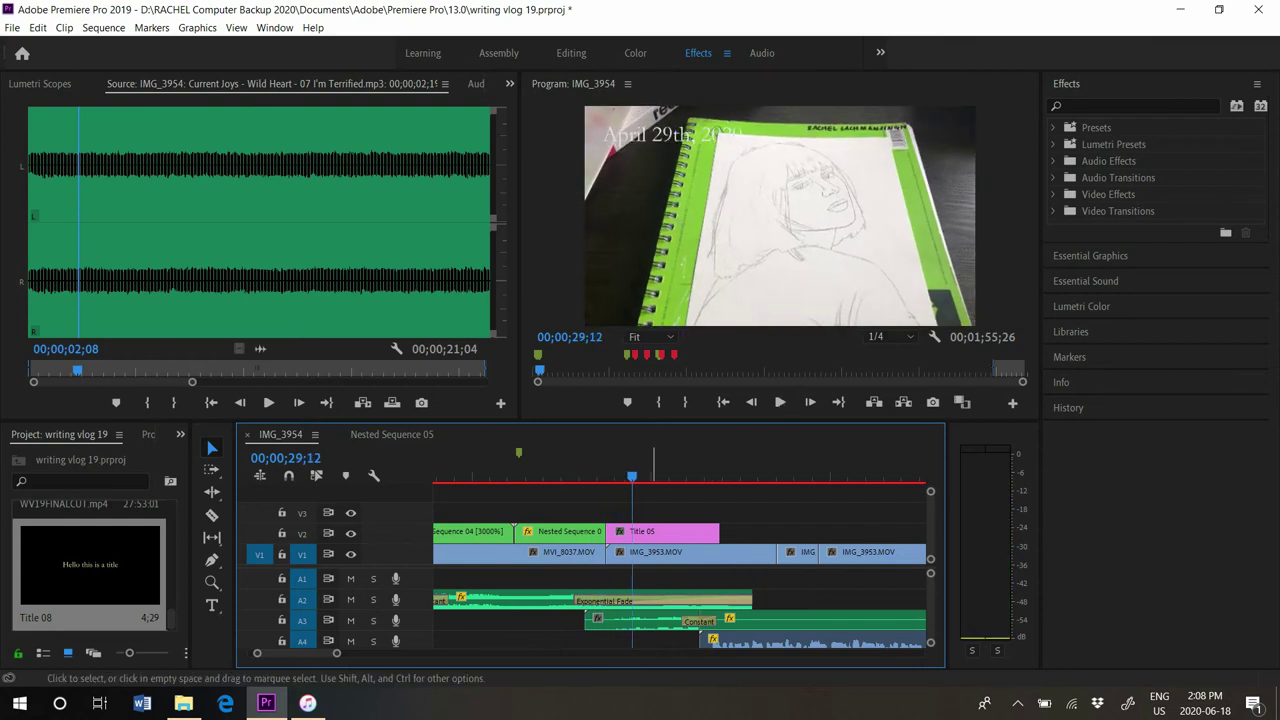
pyautogui.press('`')
pyautogui.click(470, 444)
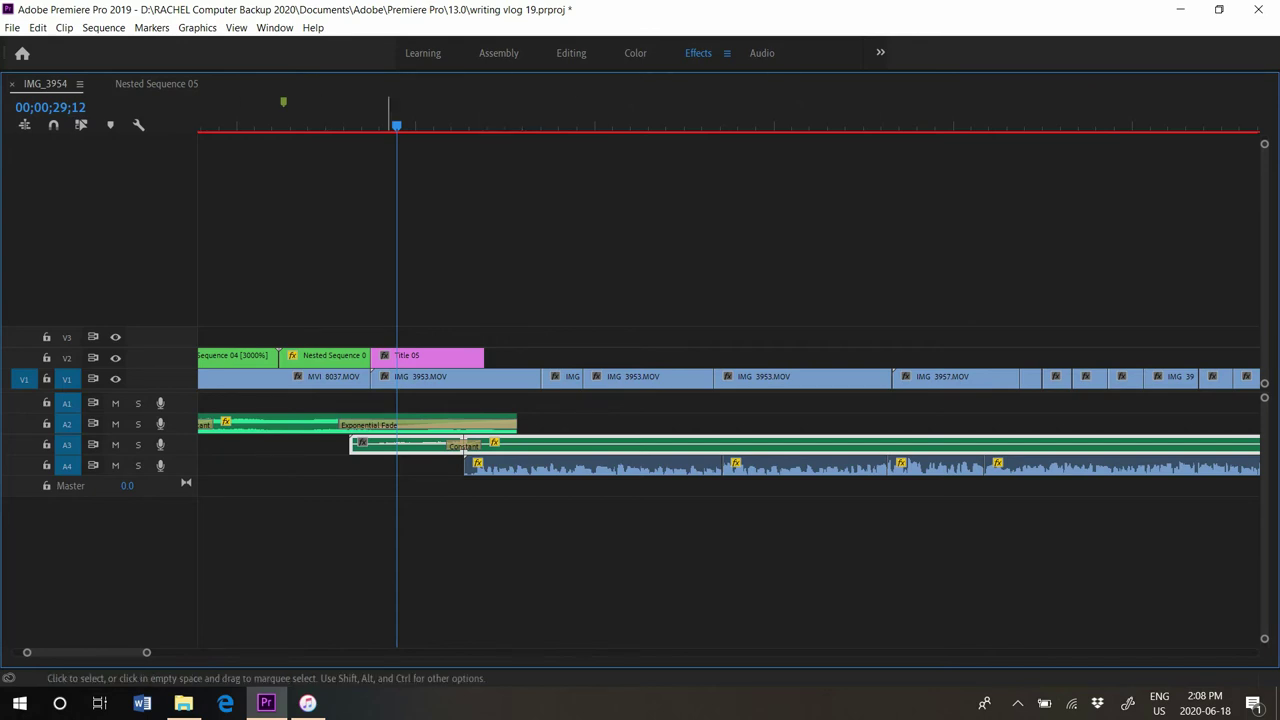
pyautogui.press('`')
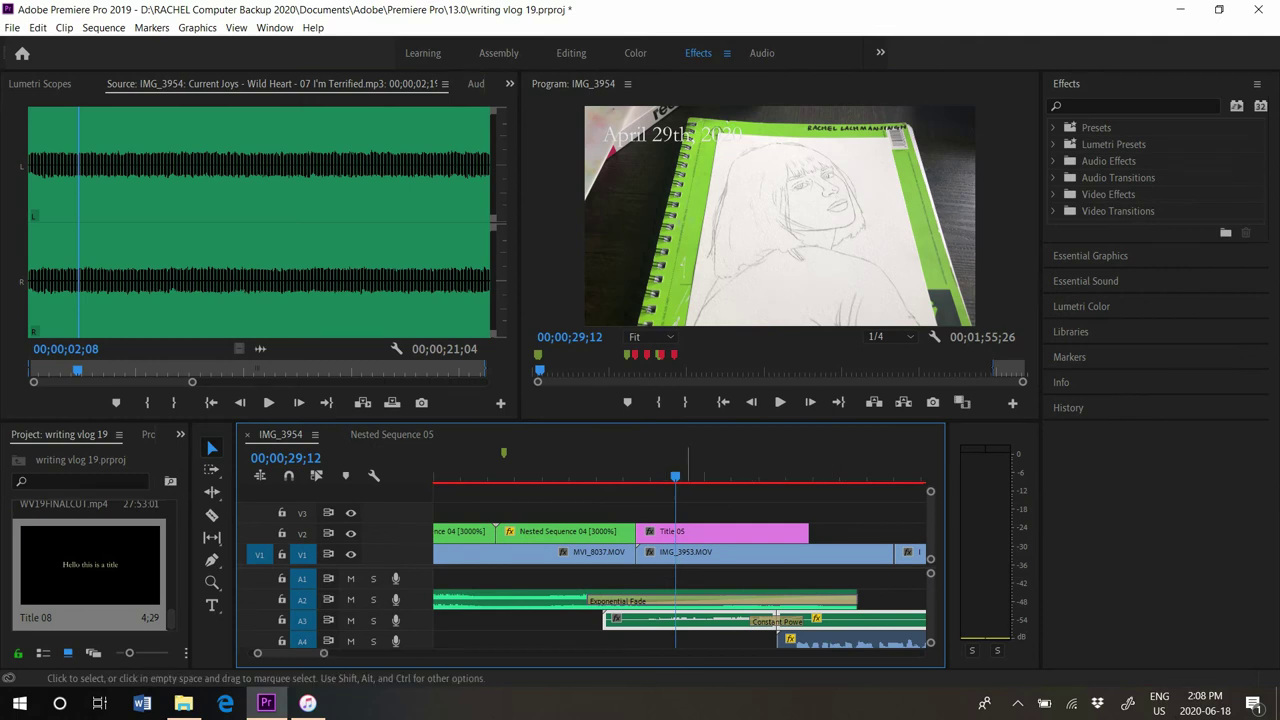
# Trim the end of the A2 music clip back to the start of Title 05 and remove its Exponential Fade
pyautogui.moveTo(857, 600); pyautogui.dragTo(639, 600)
pyautogui.rightClick(622, 613)
pyautogui.click(606, 601)
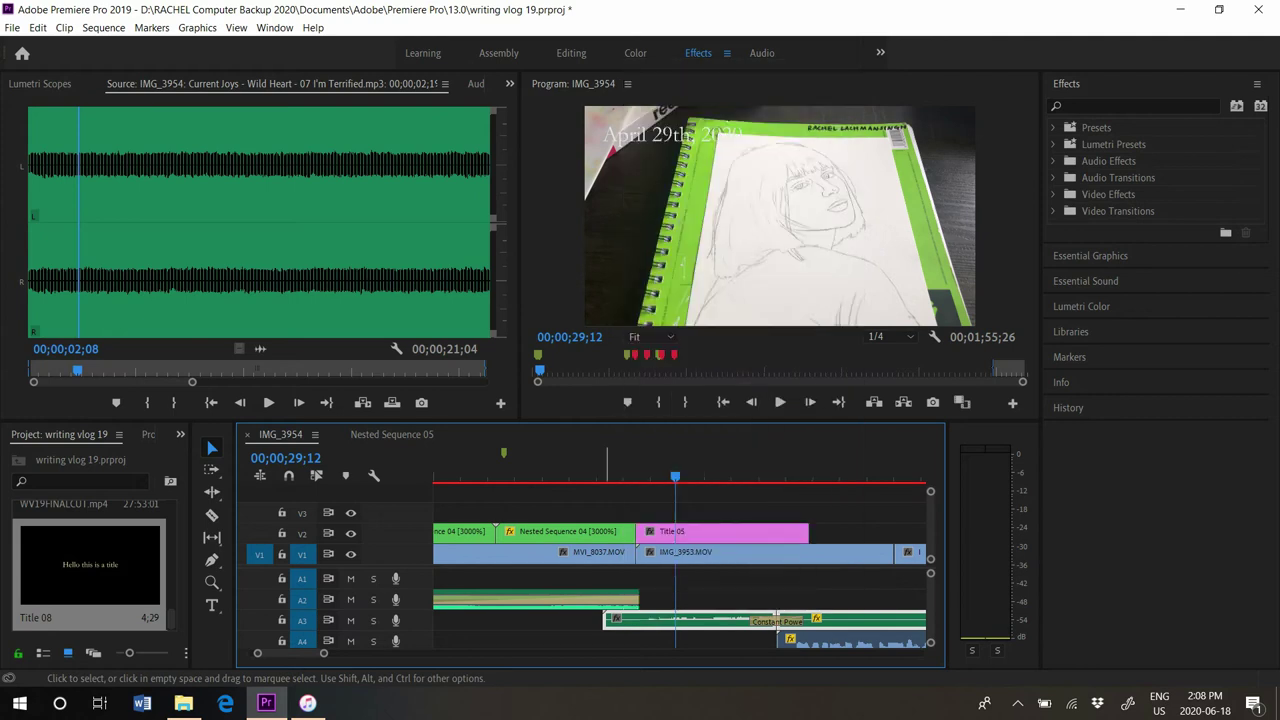
pyautogui.rightClick(604, 600)
pyautogui.click(585, 600)
pyautogui.click(583, 619)
pyautogui.rightClick(583, 619)
pyautogui.click(588, 585)
pyautogui.click(597, 474)
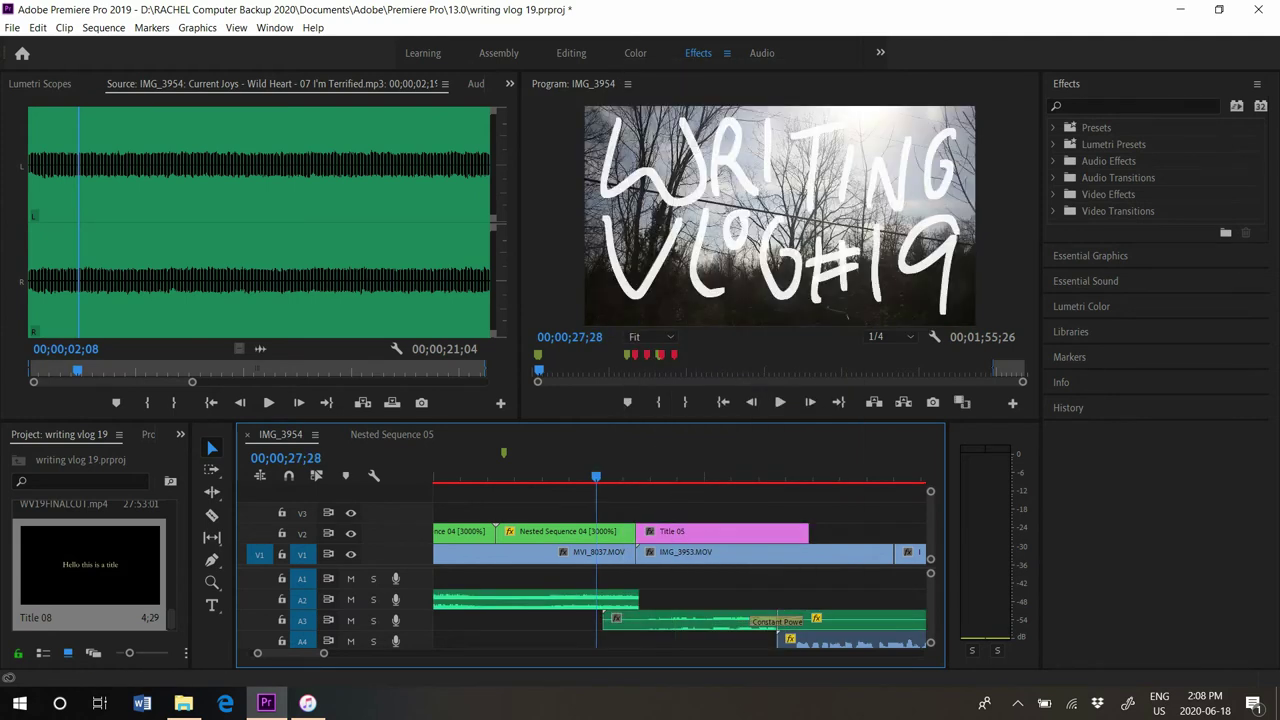
# Play the abrupt music ending on A2 into the sketch footage, and undo the trim and the fade removal
pyautogui.press('space')
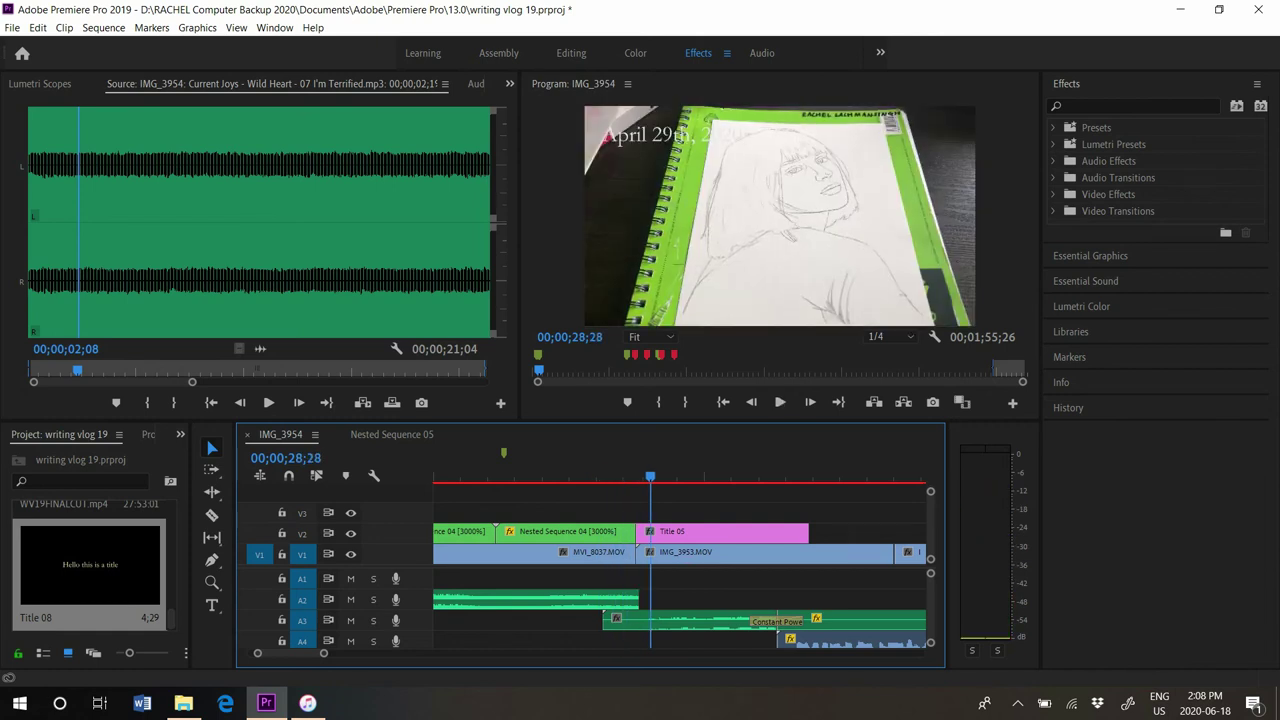
pyautogui.click(550, 476)
pyautogui.press('space')
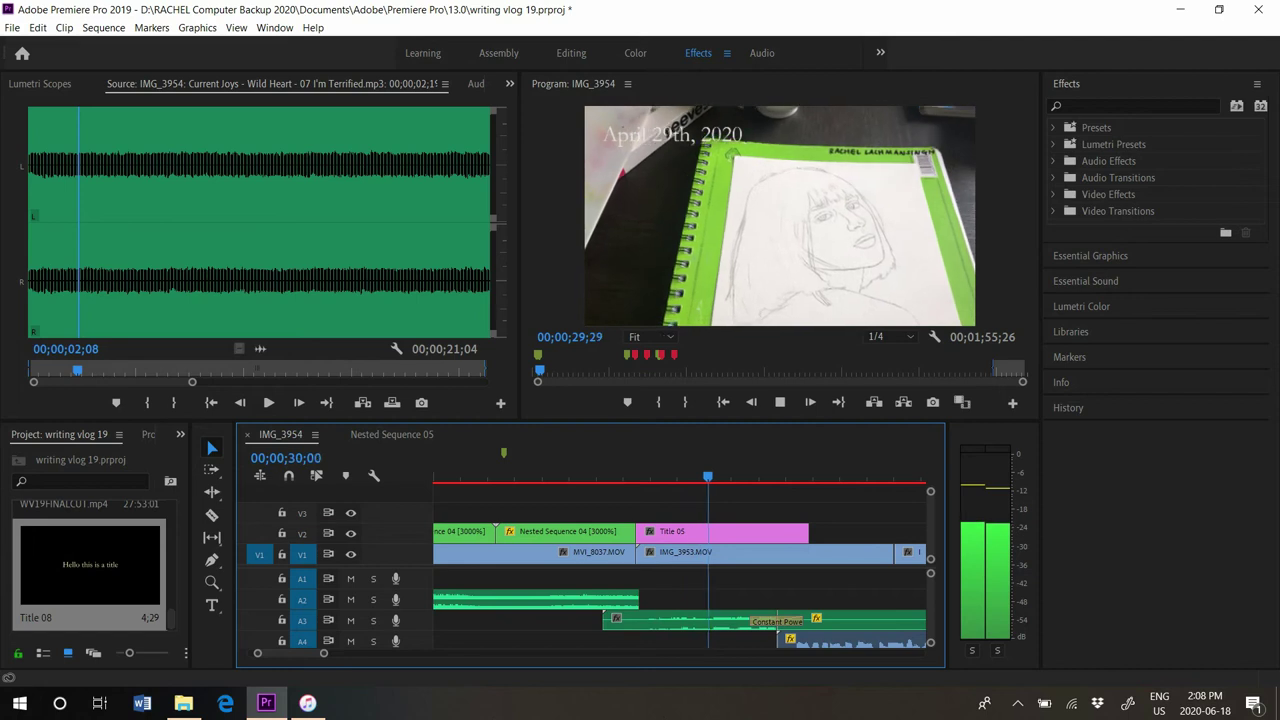
pyautogui.press('space')
pyautogui.hotkey('ctrl', 'z')
pyautogui.hotkey('ctrl', 'z')
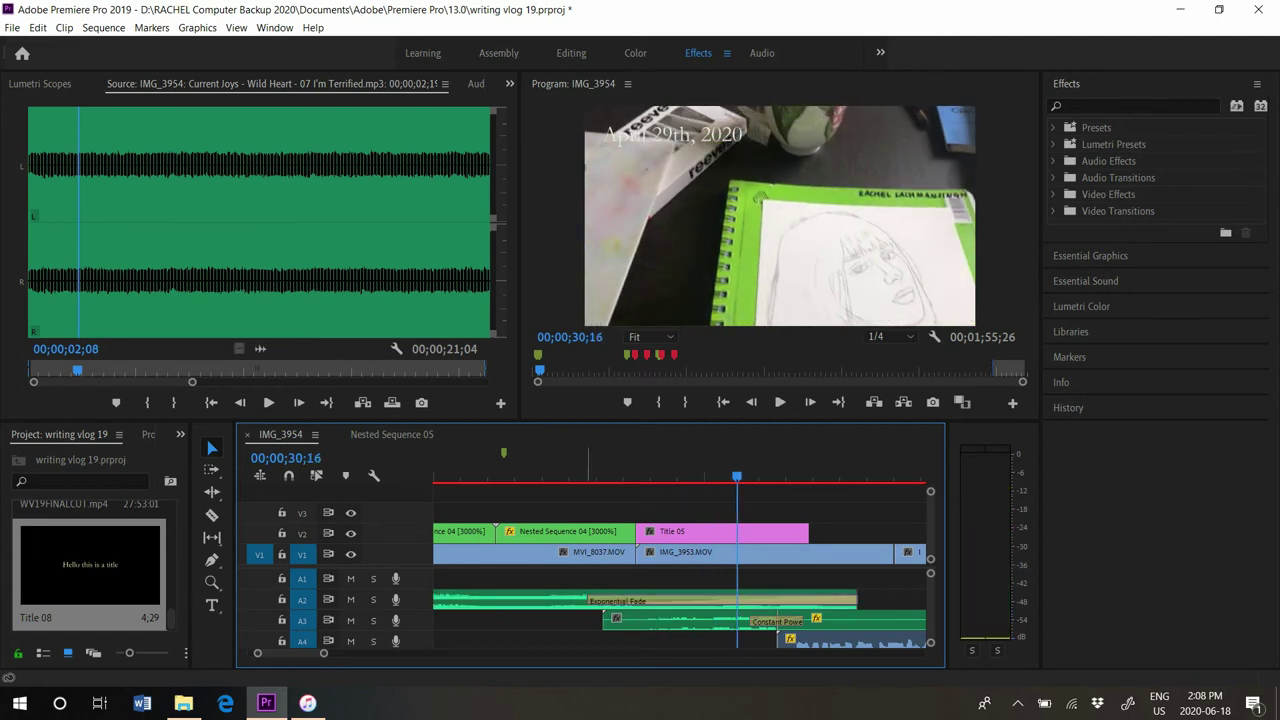
# Play from 00;00;27;19 to hear the Exponential Fade on A2 blend into the music on A3
pyautogui.click(580, 476)
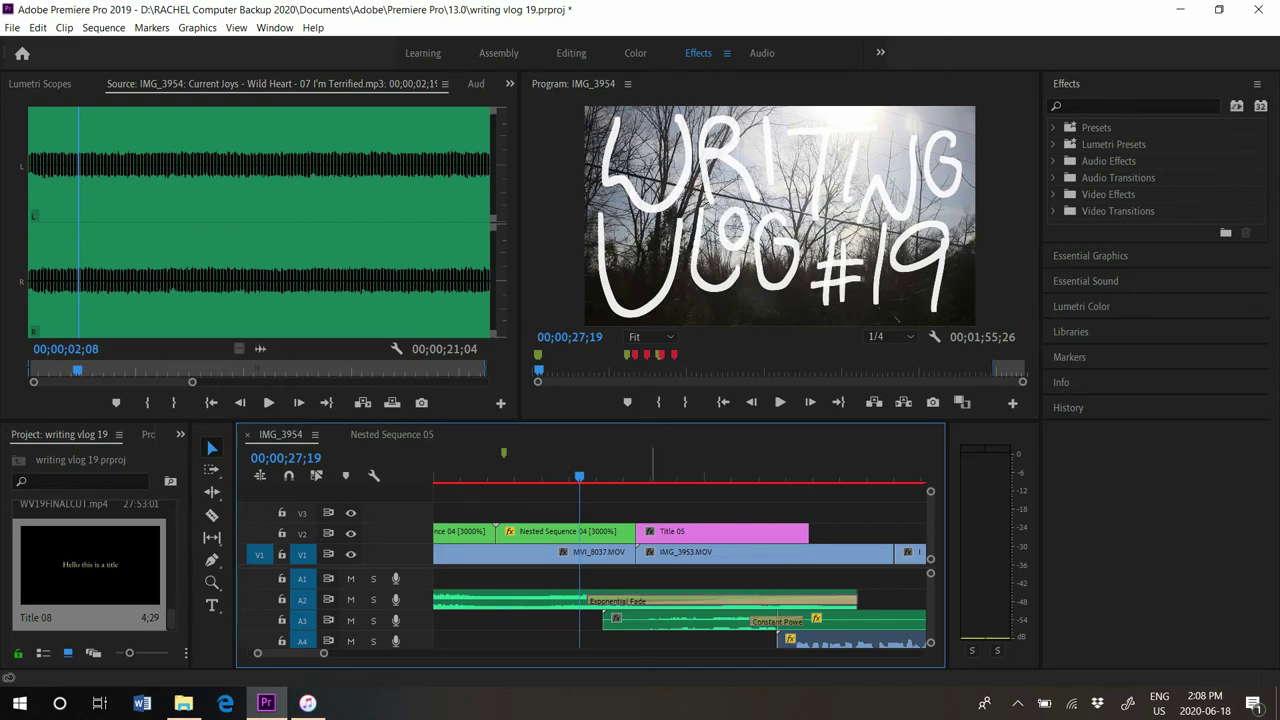
pyautogui.press('space')
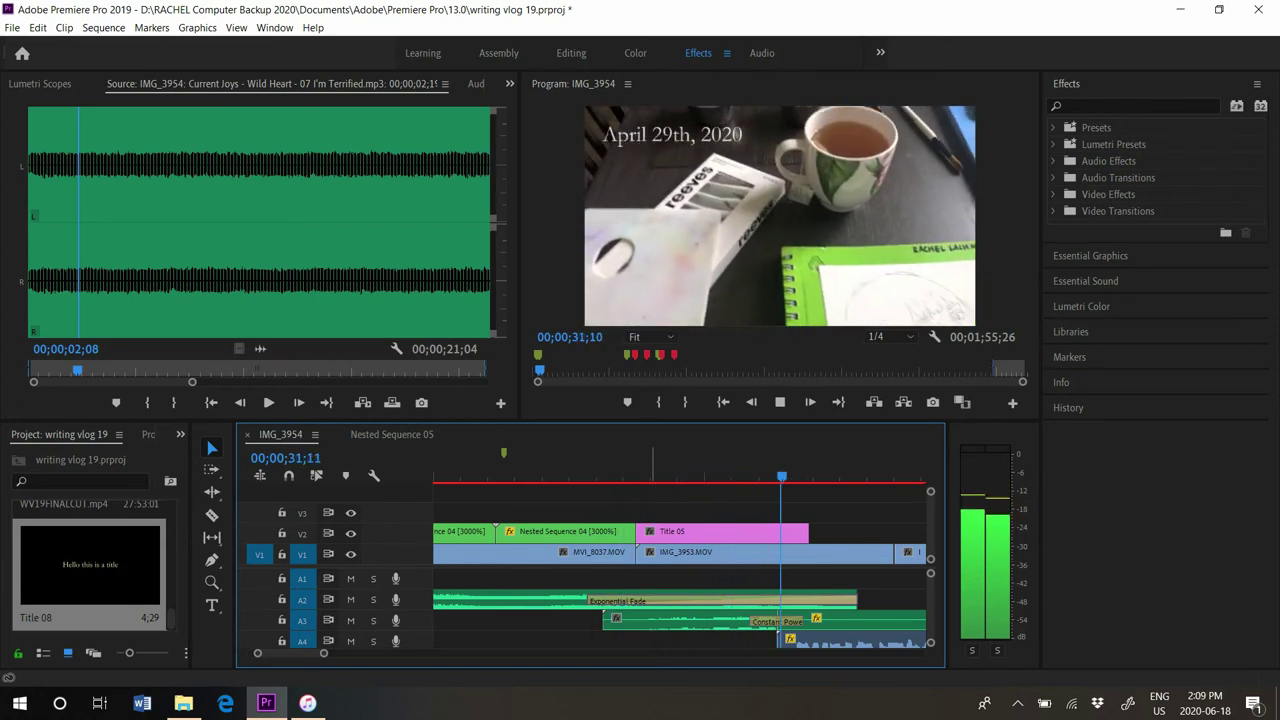
pyautogui.press('space')
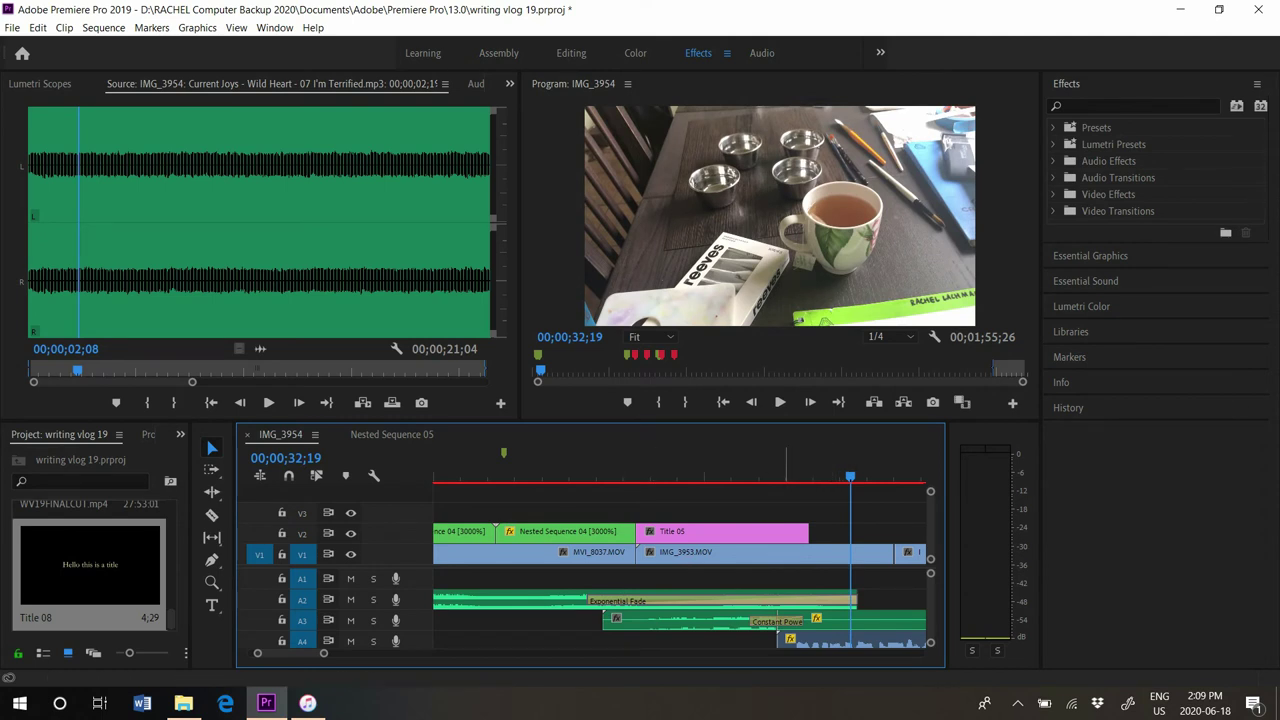
# Shorten the Exponential Fade on A2 so it covers only the last few frames of the music clip
pyautogui.click(658, 601)
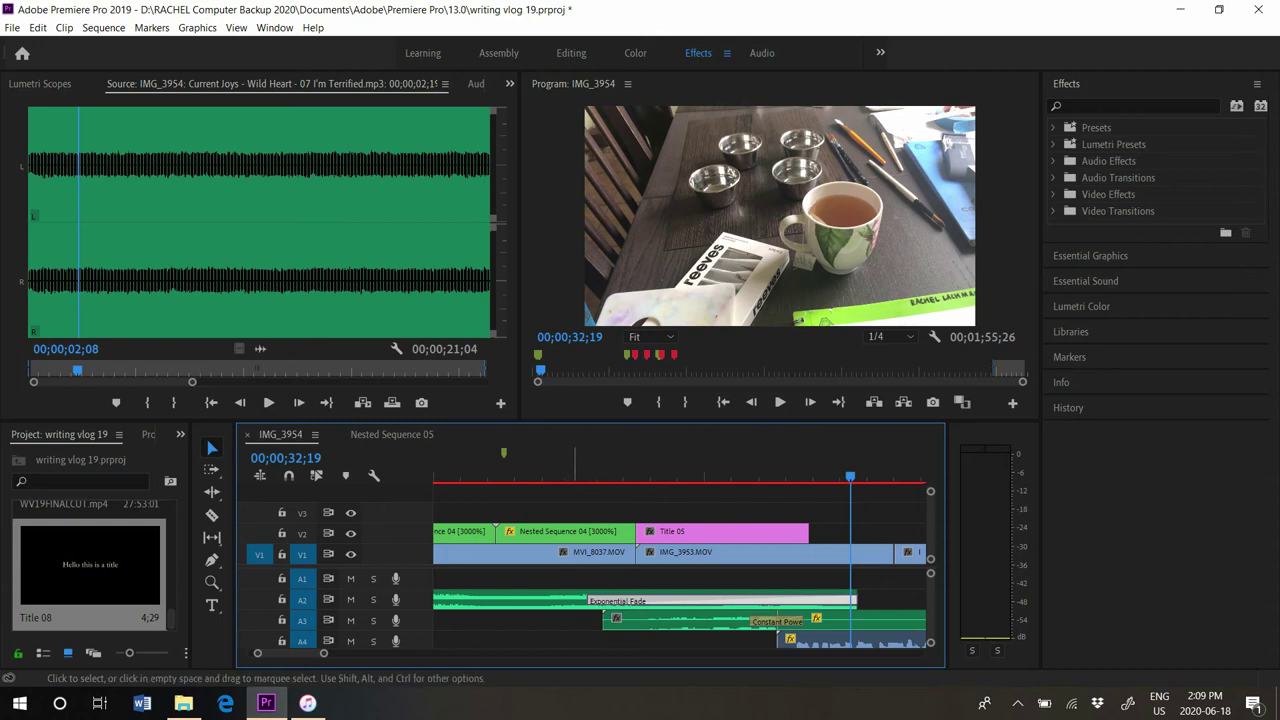
pyautogui.rightClick(811, 601)
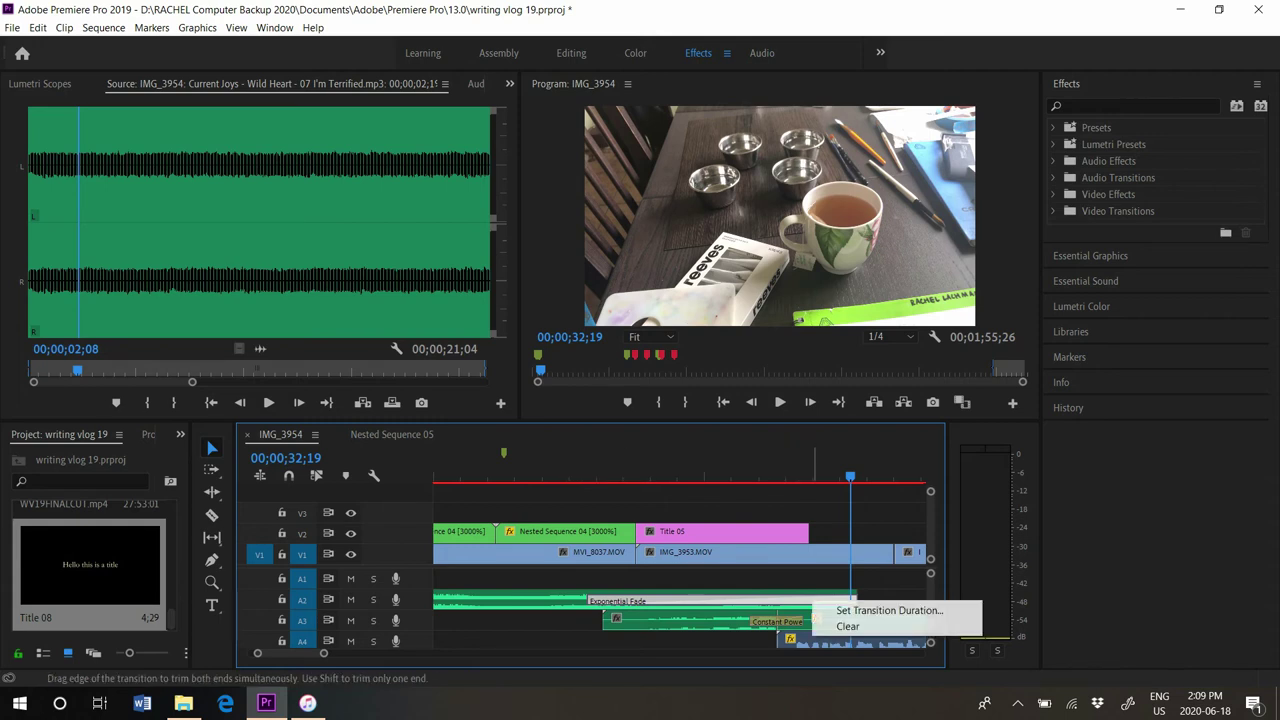
pyautogui.rightClick(852, 584)
pyautogui.rightClick(589, 598)
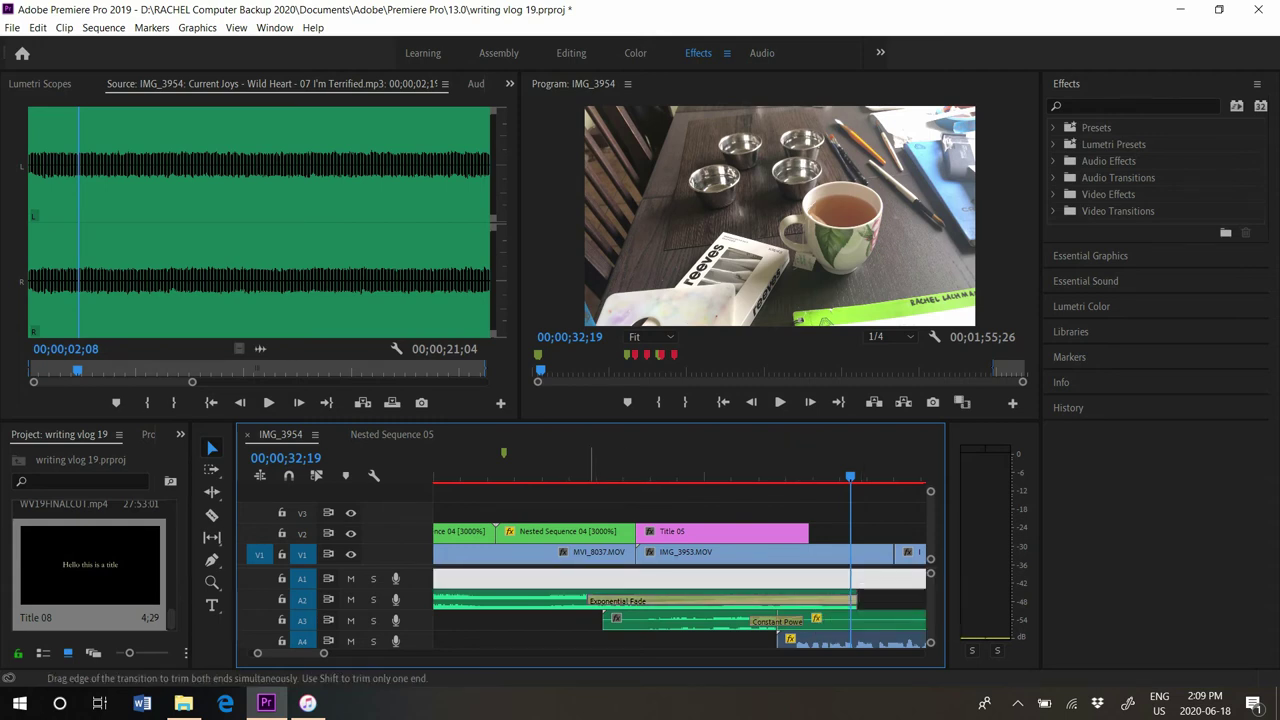
pyautogui.rightClick(580, 601)
pyautogui.click(551, 600)
pyautogui.rightClick(550, 604)
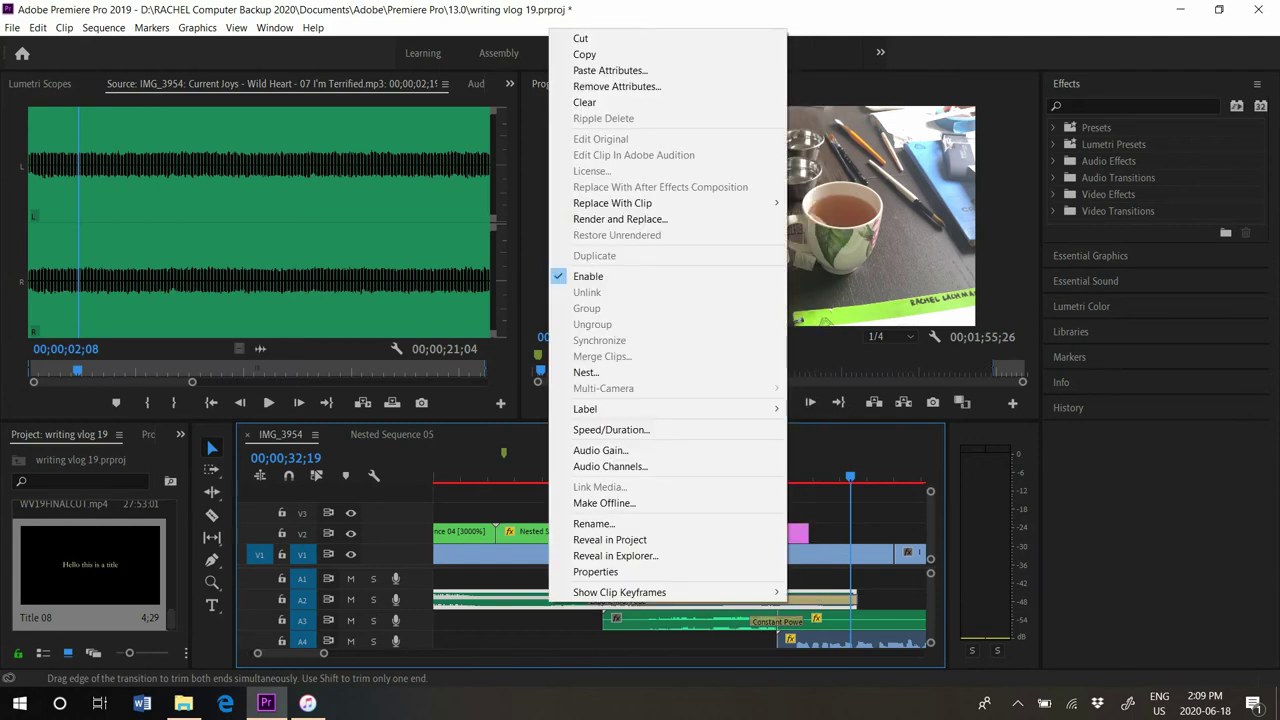
pyautogui.click(596, 614)
pyautogui.moveTo(590, 601); pyautogui.dragTo(842, 600)
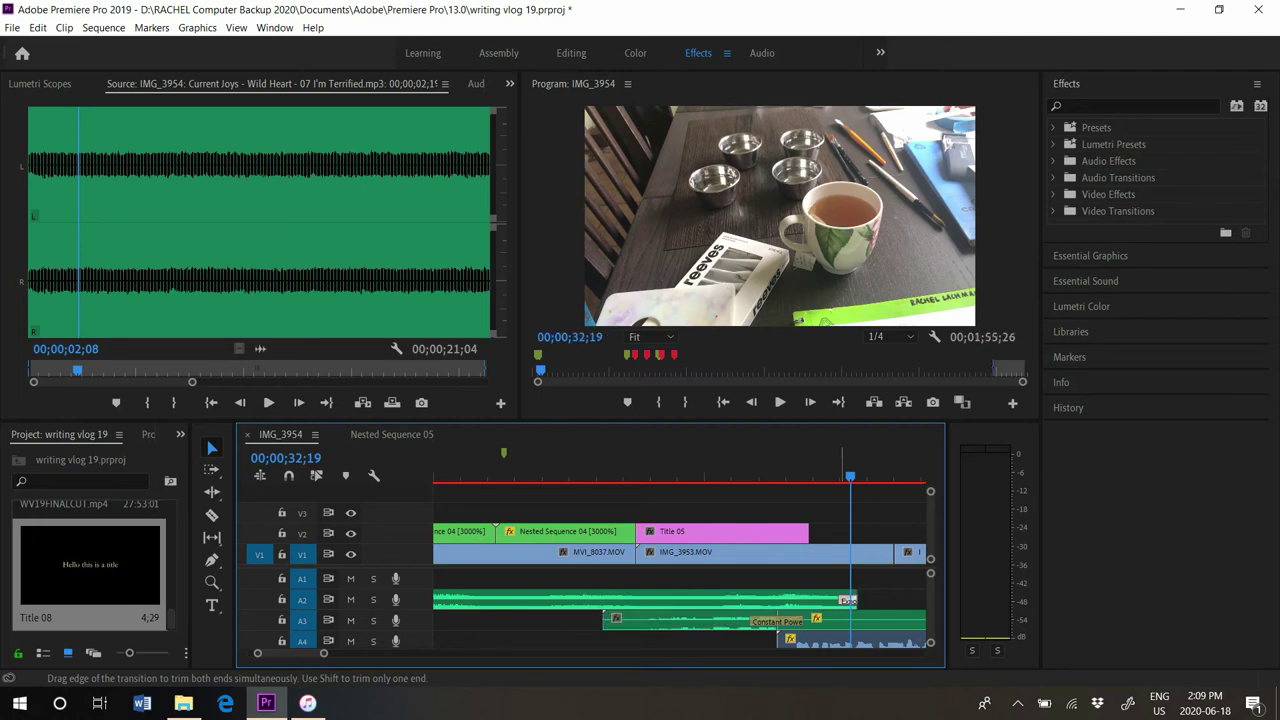
# Mute track A4 and play the shortened Exponential Fade at the end of the A2 music clip
pyautogui.click(827, 472)
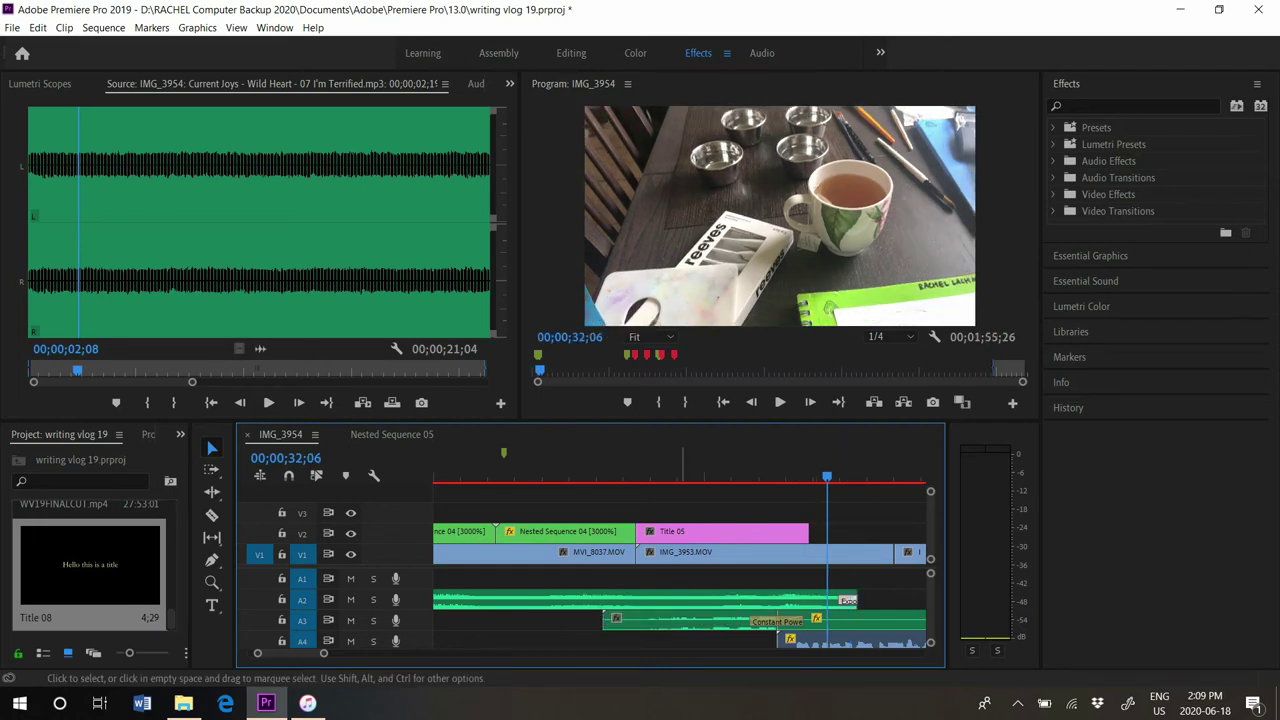
pyautogui.click(350, 641)
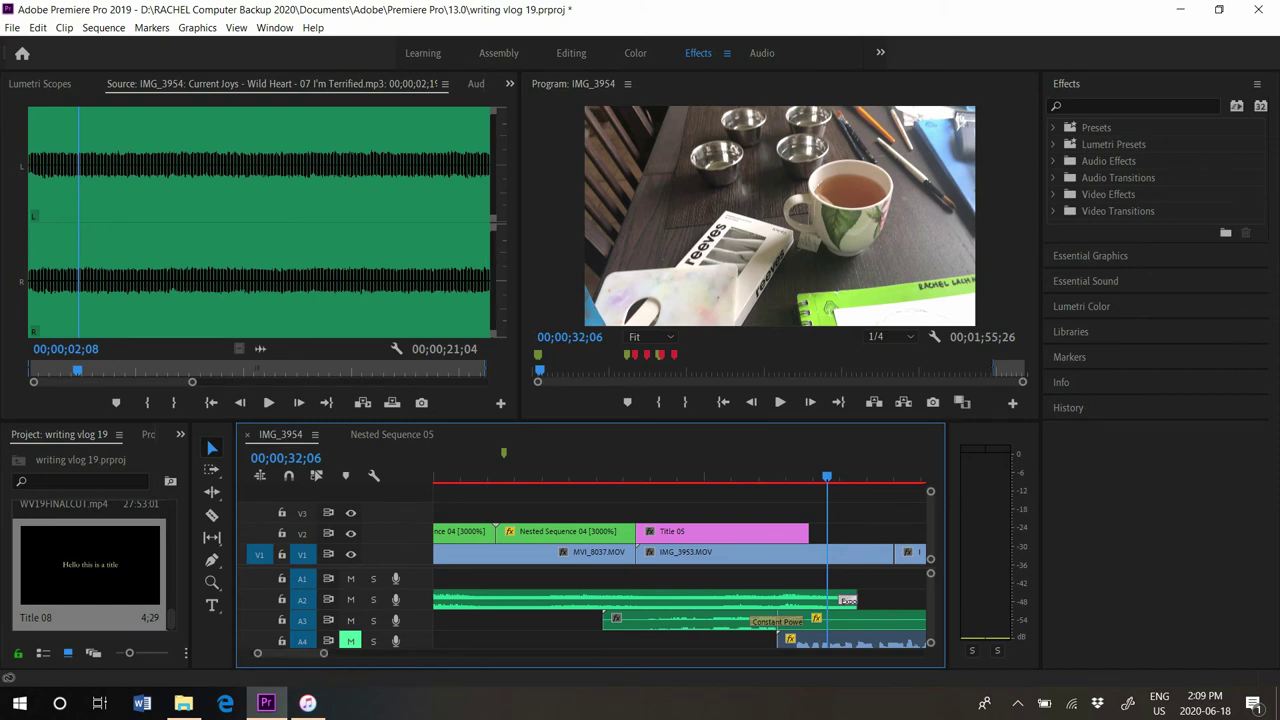
pyautogui.click(350, 620)
pyautogui.click(350, 620)
pyautogui.press('space')
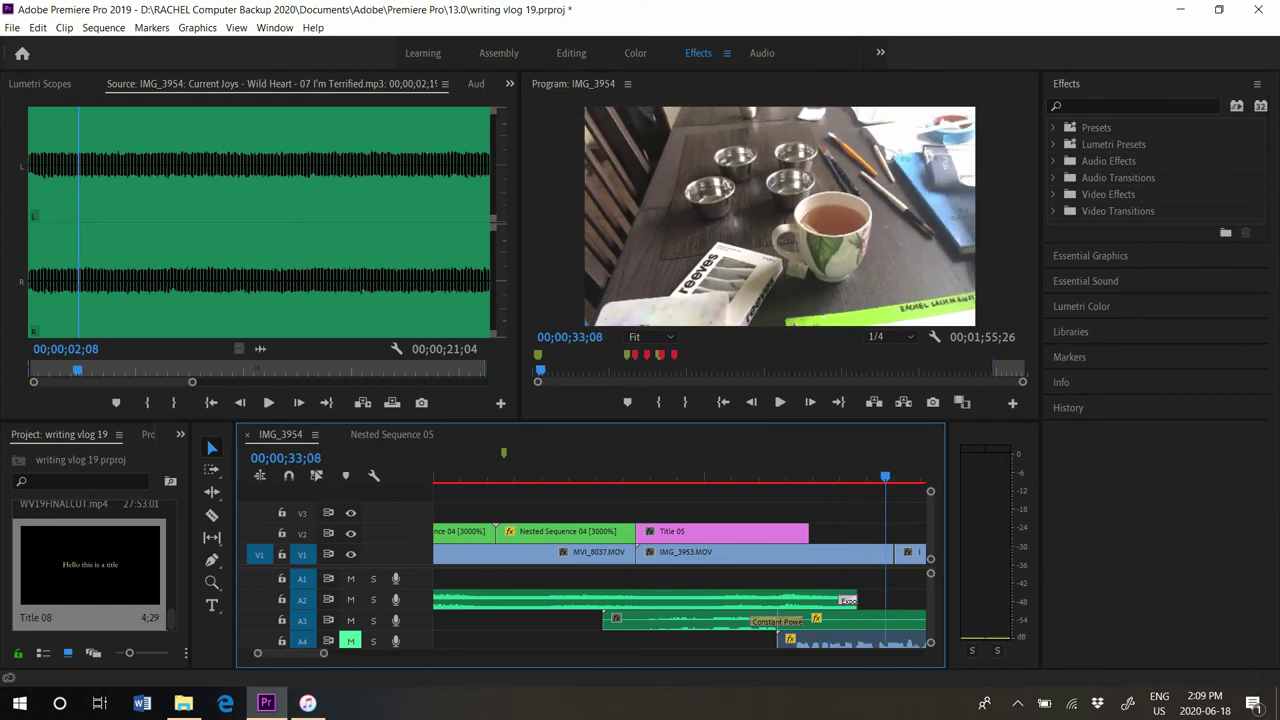
pyautogui.click(791, 470)
pyautogui.press('space')
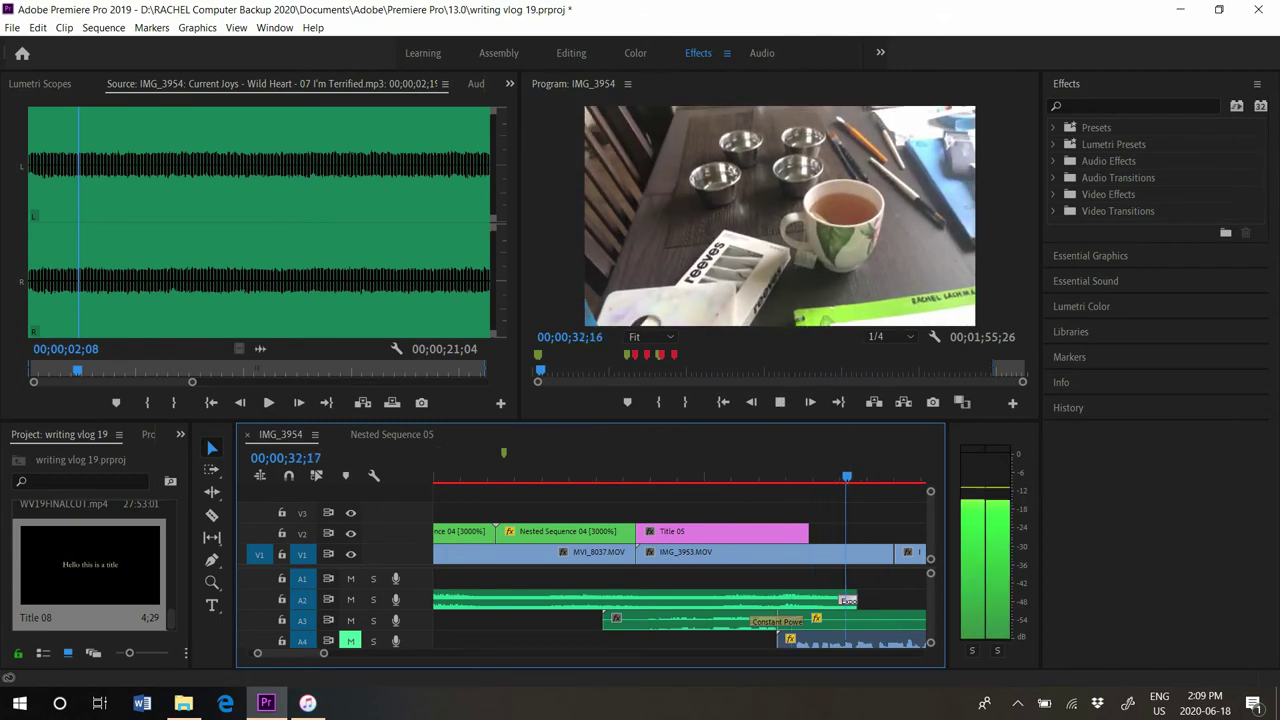
# Undo the shortening of the Exponential Fade on A2 and replay the long fade into the A3 music
pyautogui.hotkey('ctrl', 'z')
pyautogui.click(587, 470)
pyautogui.press('space')
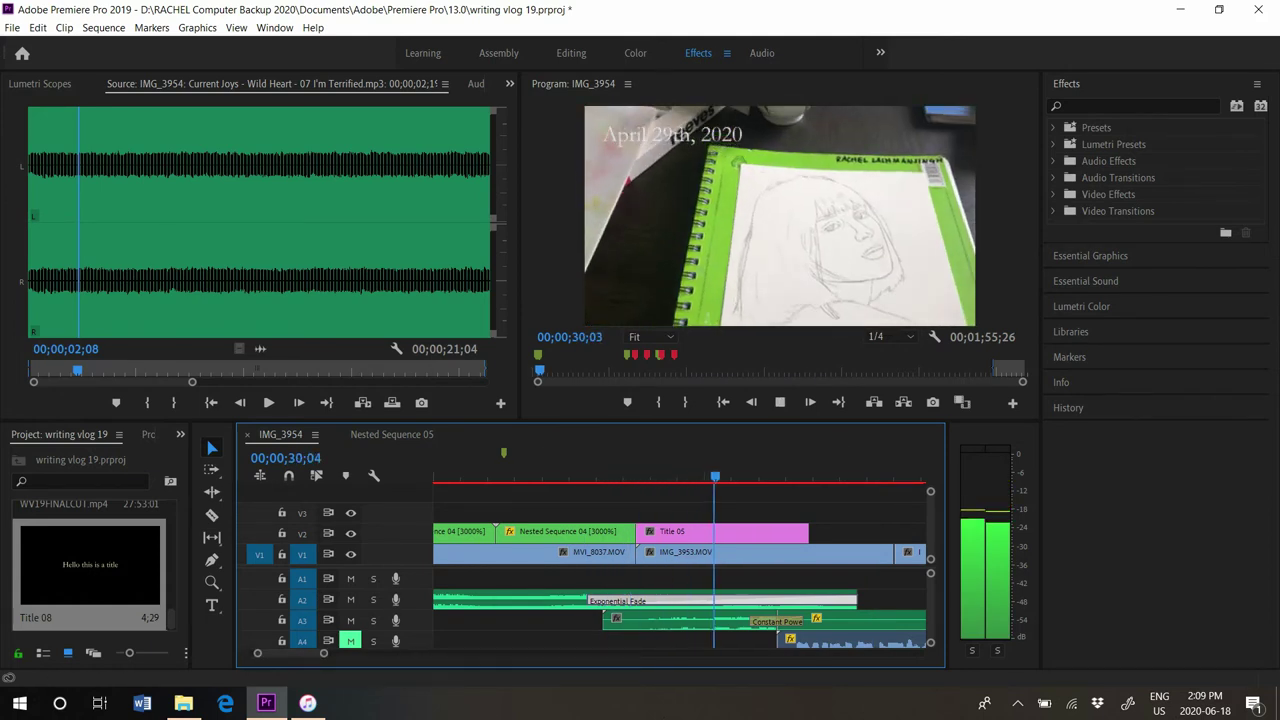
pyautogui.press('space')
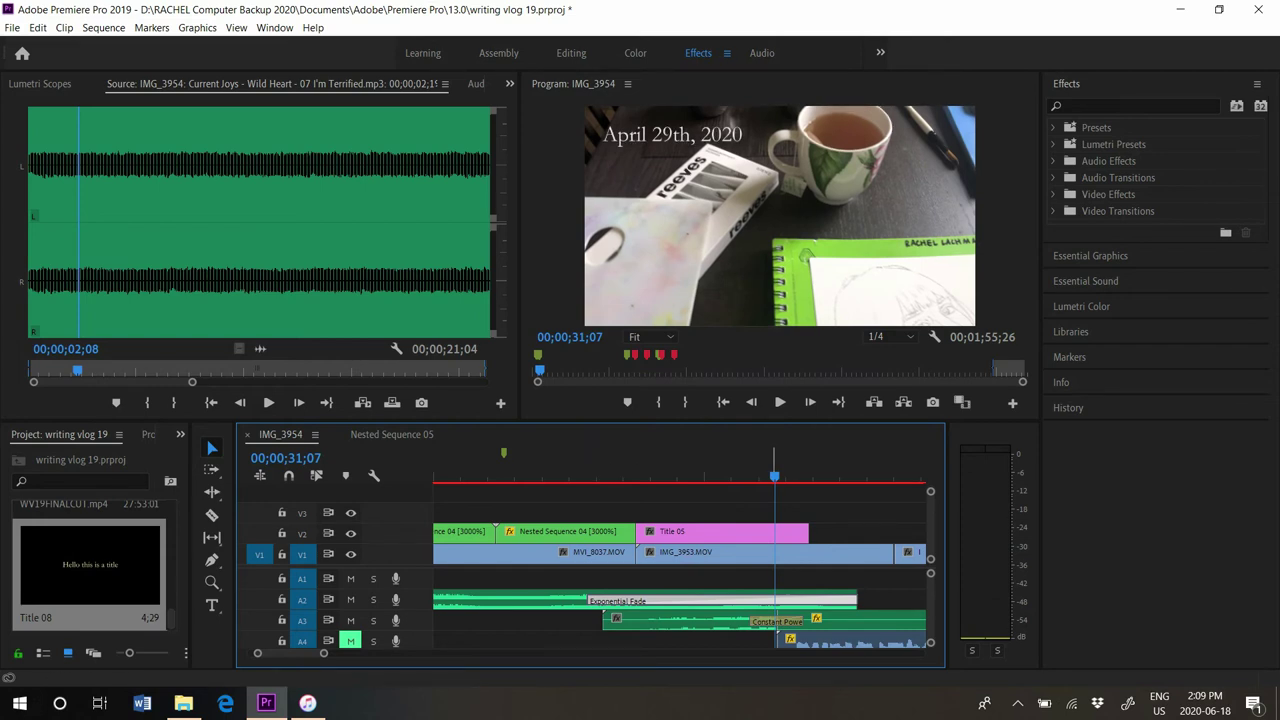
pyautogui.moveTo(774, 476); pyautogui.dragTo(685, 476)
pyautogui.moveTo(325, 653)
pyautogui.mouseDown()
pyautogui.moveTo(416, 653)
pyautogui.moveTo(350, 653)
pyautogui.mouseUp()
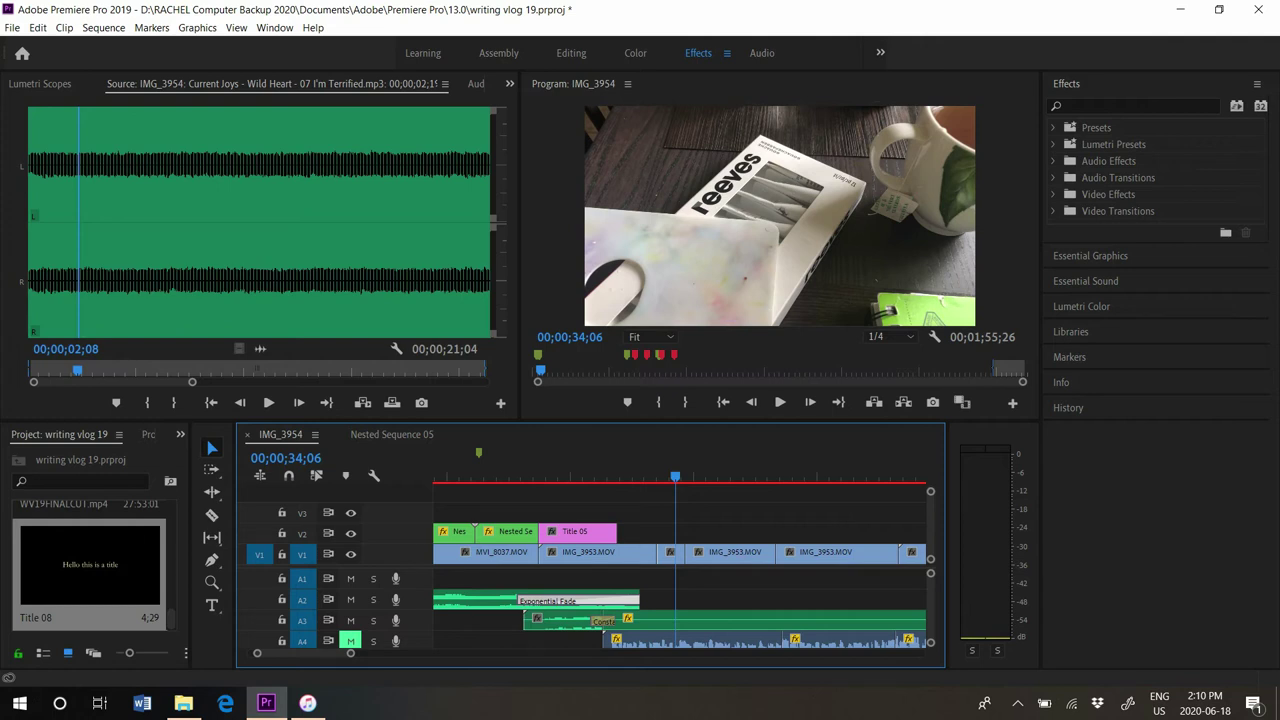
# Enlarge the timeline to review the run of voice clips on A4, and return to the normal workspace layout
pyautogui.click(692, 641)
pyautogui.press('`')
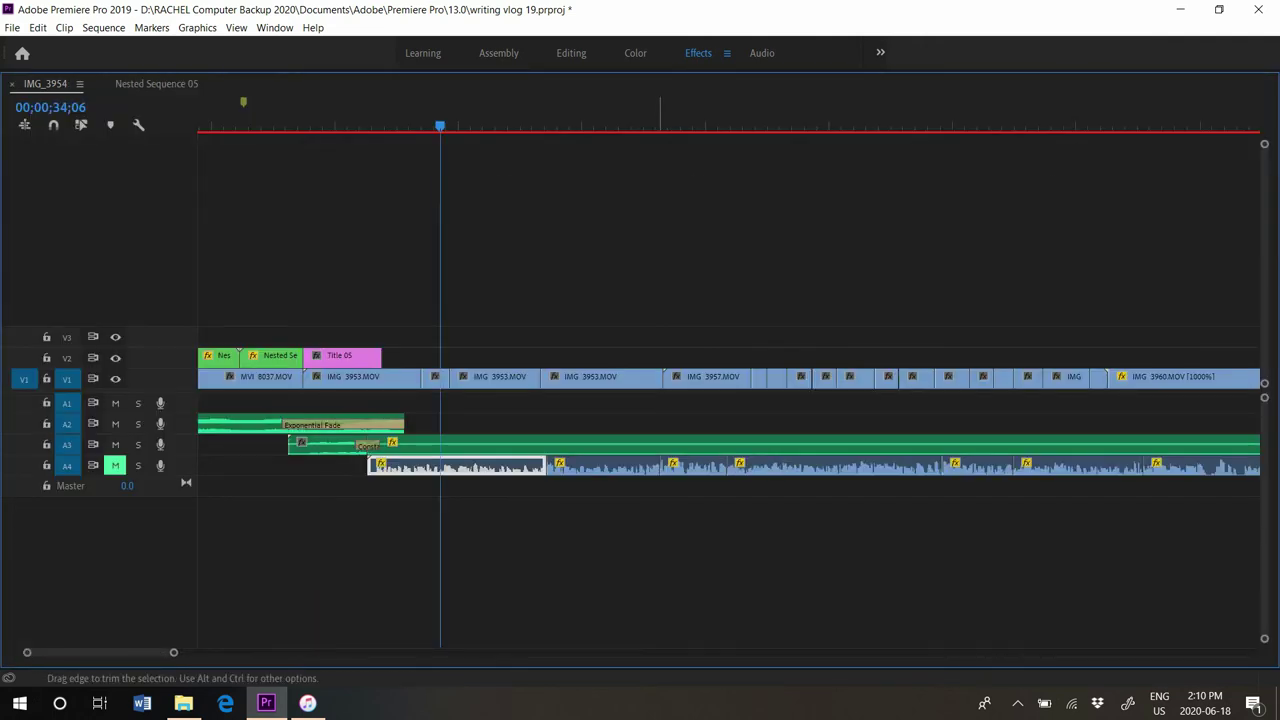
pyautogui.moveTo(472, 484); pyautogui.dragTo(1033, 466)
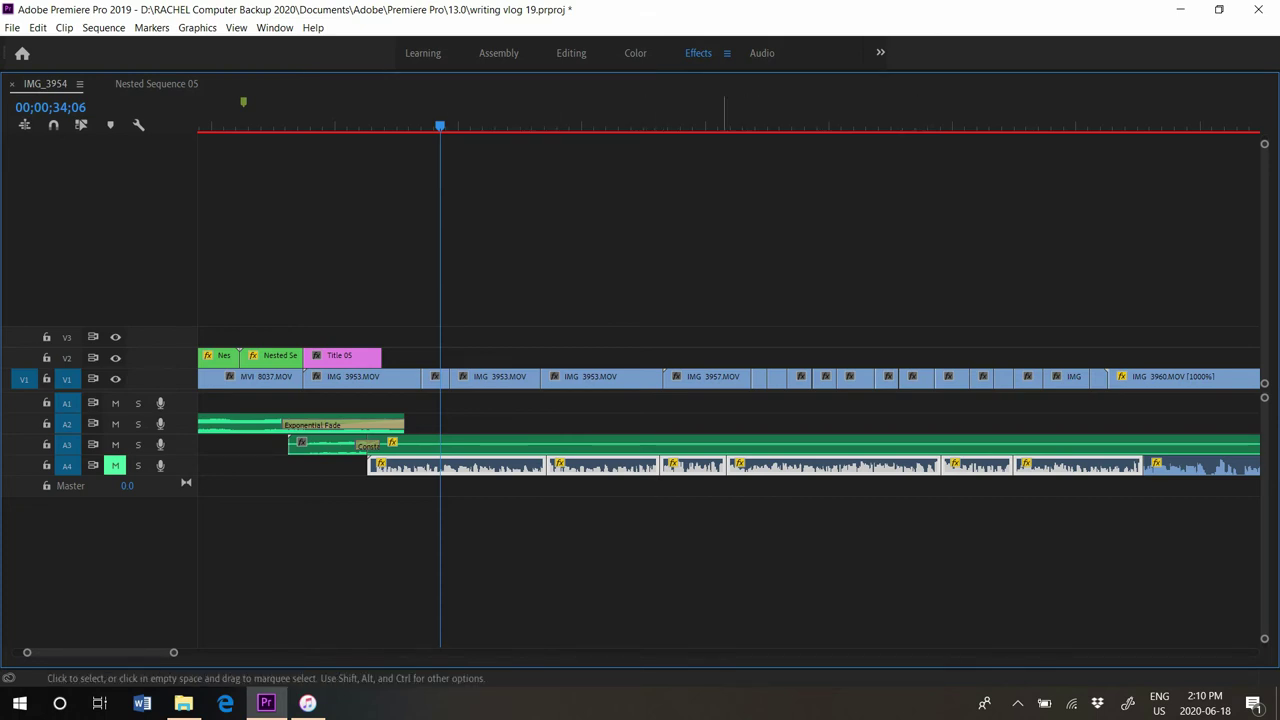
pyautogui.click(892, 545)
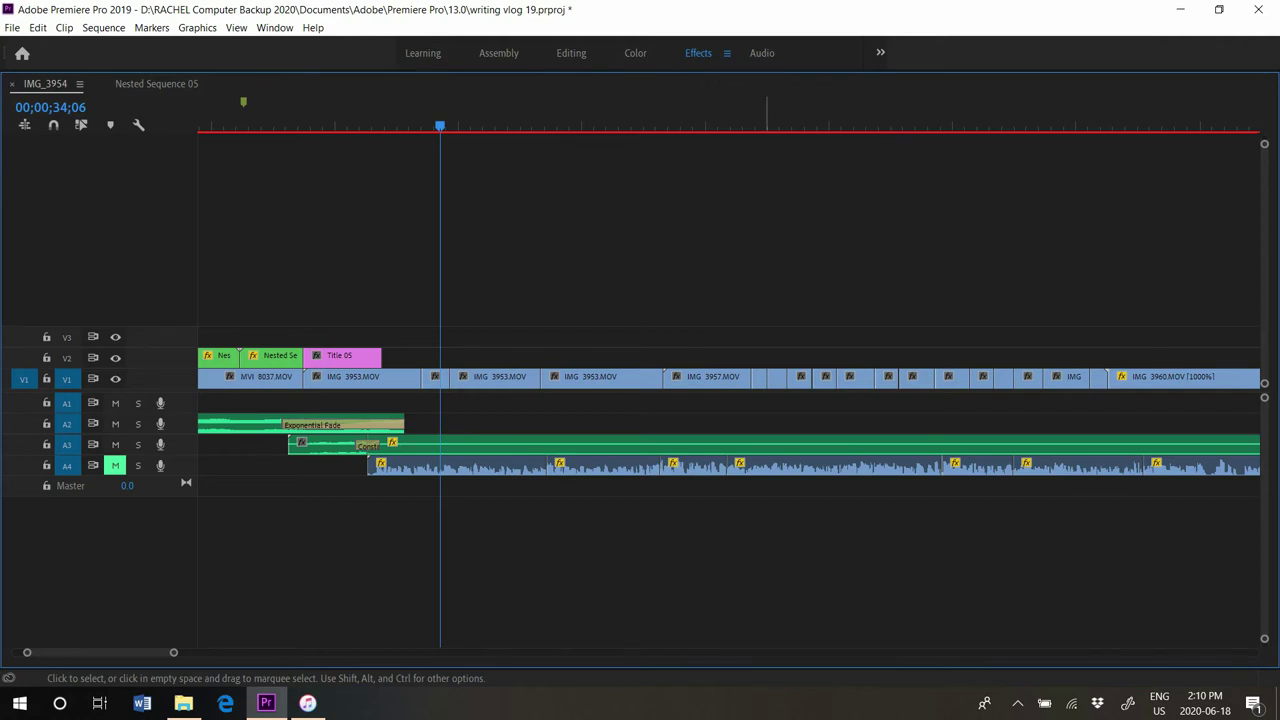
pyautogui.press('`')
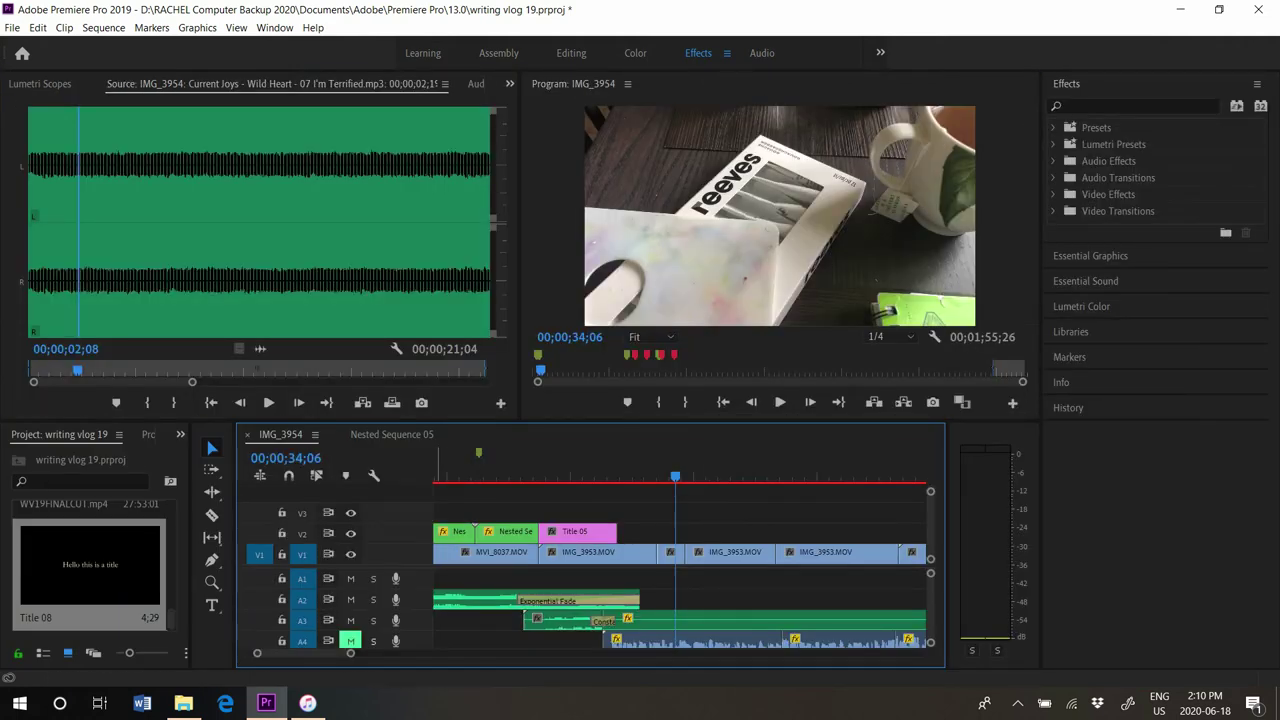
# Unmute track A4, turn up the system volume and play the voice clips over the A3 music from 00;00;34;06
pyautogui.click(351, 641)
pyautogui.press('XF86AudioRaiseVolume')
pyautogui.press('XF86AudioRaiseVolume')
pyautogui.press('XF86AudioRaiseVolume')
pyautogui.press('XF86AudioRaiseVolume')
pyautogui.press('XF86AudioRaiseVolume')
pyautogui.press('XF86AudioRaiseVolume')
pyautogui.press('XF86AudioRaiseVolume')
pyautogui.press('XF86AudioRaiseVolume')
pyautogui.press('space')
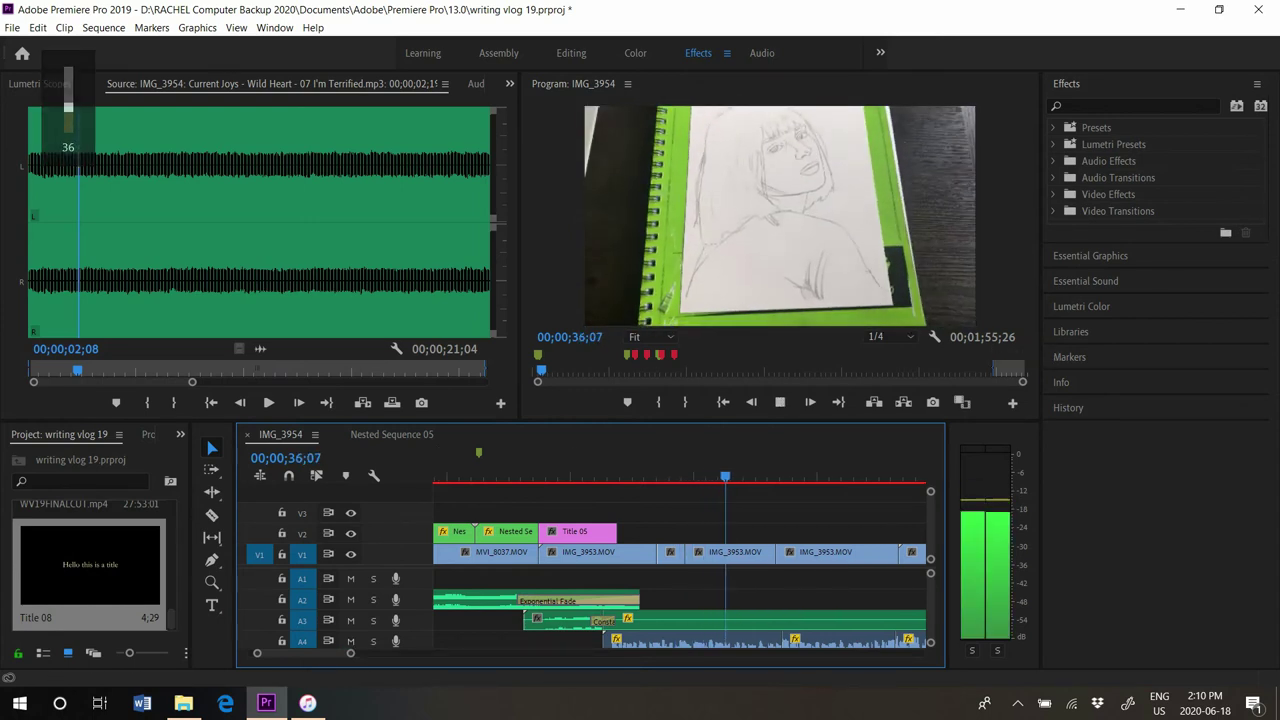
pyautogui.click(986, 552)
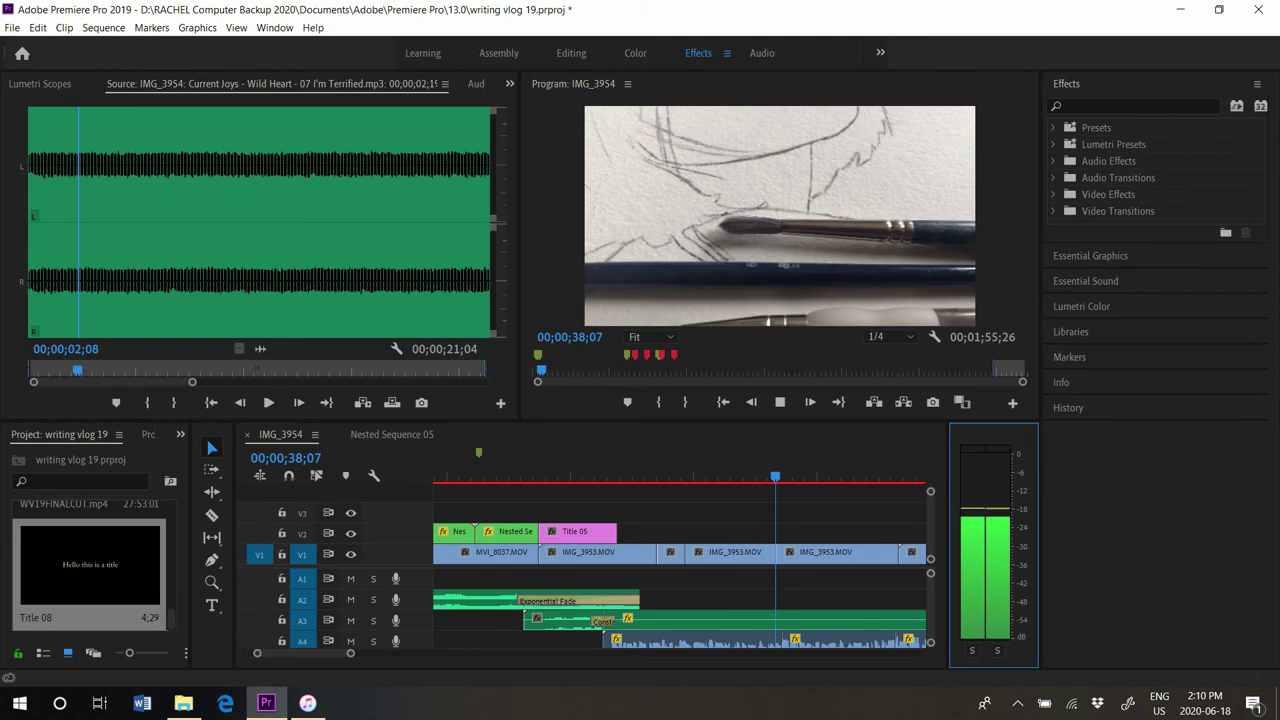
pyautogui.press('space')
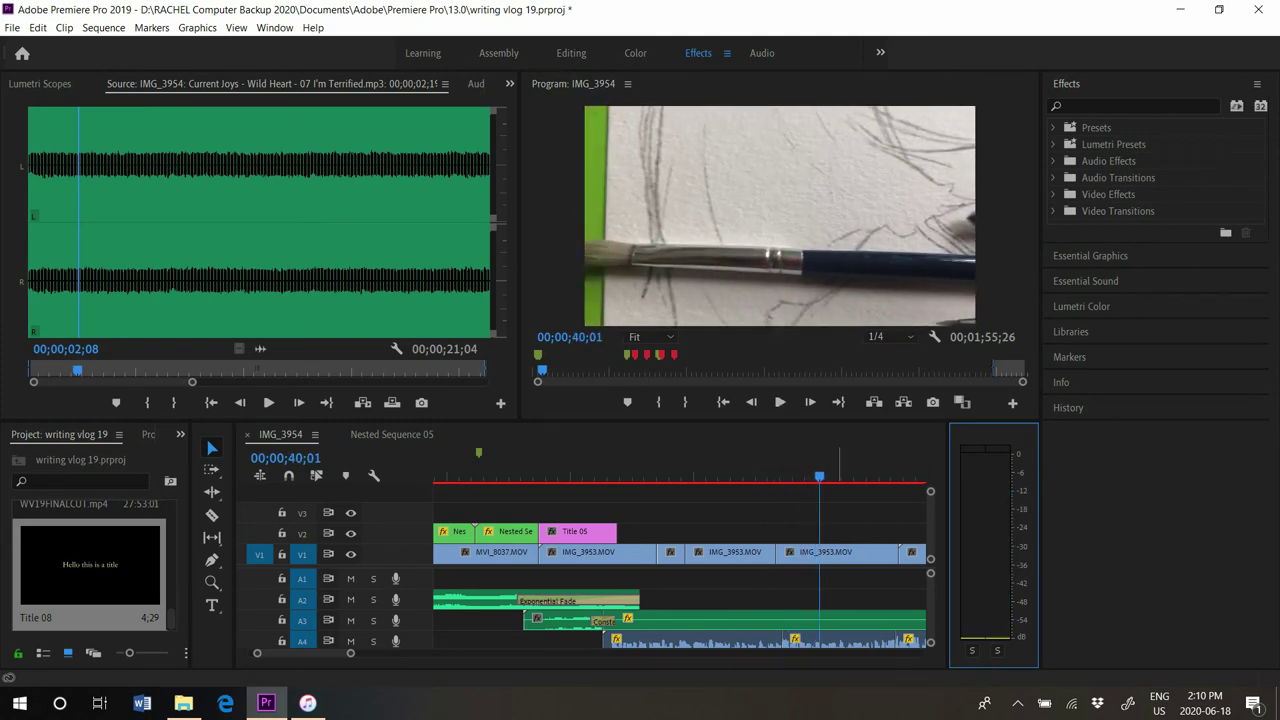
# Move the playhead to 00;00;40;22, raise the system volume to 100 and lower it again
pyautogui.click(838, 470)
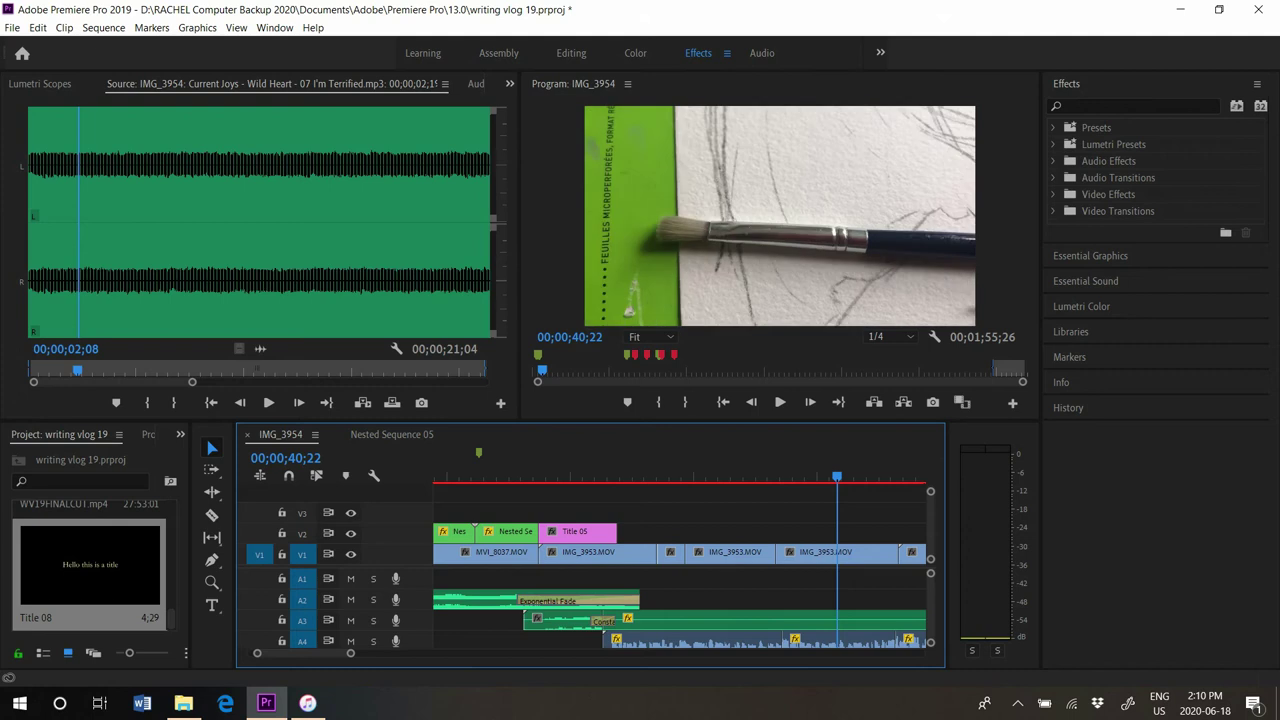
pyautogui.press('XF86AudioRaiseVolume')
pyautogui.press('XF86AudioRaiseVolume')
pyautogui.press('XF86AudioRaiseVolume')
pyautogui.press('XF86AudioRaiseVolume')
pyautogui.press('XF86AudioRaiseVolume')
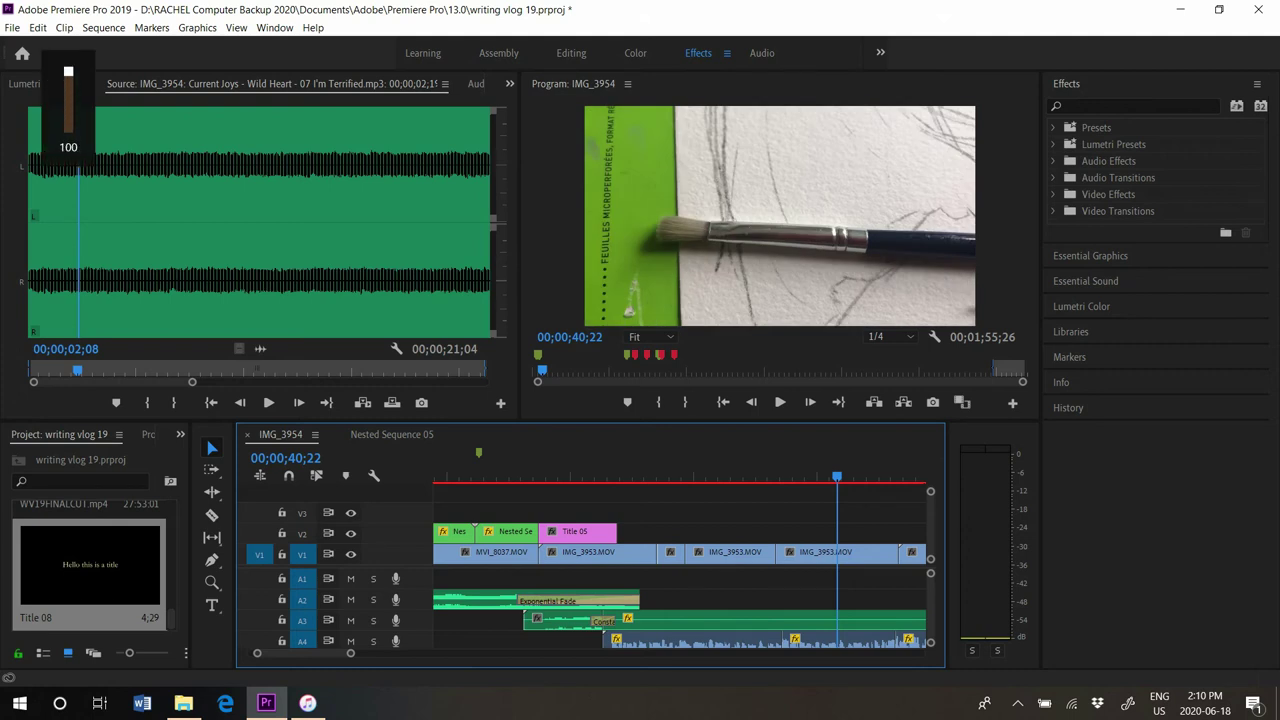
pyautogui.press('XF86AudioLowerVolume')
pyautogui.press('XF86AudioLowerVolume')
pyautogui.press('XF86AudioLowerVolume')
pyautogui.press('XF86AudioLowerVolume')
pyautogui.press('XF86AudioLowerVolume')
pyautogui.press('XF86AudioLowerVolume')
pyautogui.press('XF86AudioLowerVolume')
pyautogui.press('XF86AudioLowerVolume')
pyautogui.press('XF86AudioLowerVolume')
pyautogui.press('XF86AudioLowerVolume')
pyautogui.press('XF86AudioLowerVolume')
pyautogui.press('XF86AudioLowerVolume')
pyautogui.press('XF86AudioLowerVolume')
pyautogui.press('XF86AudioLowerVolume')
pyautogui.press('XF86AudioLowerVolume')
pyautogui.press('XF86AudioLowerVolume')
pyautogui.press('XF86AudioLowerVolume')
pyautogui.press('XF86AudioLowerVolume')
pyautogui.press('XF86AudioLowerVolume')
pyautogui.press('XF86AudioLowerVolume')
# Look along the vlog timeline to 00;02;08;23, where the music on A3 nears its end
pyautogui.moveTo(853, 470); pyautogui.dragTo(827, 470)
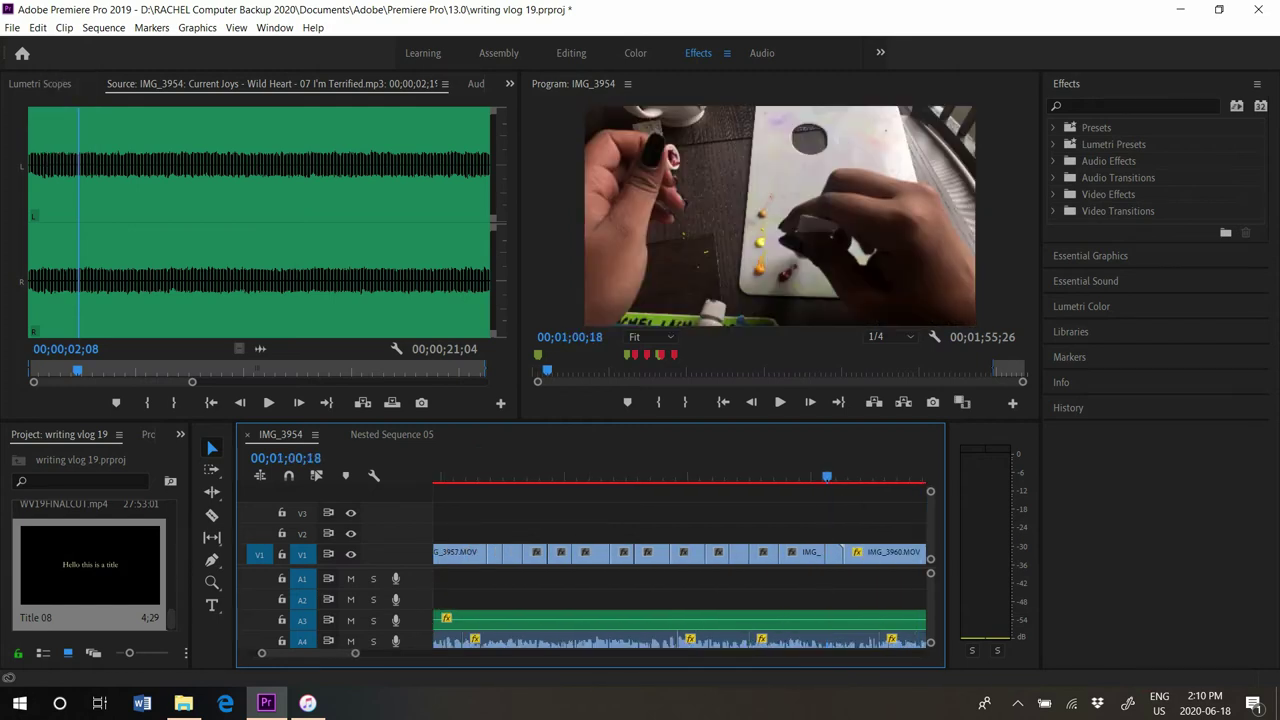
pyautogui.moveTo(355, 653); pyautogui.dragTo(410, 653)
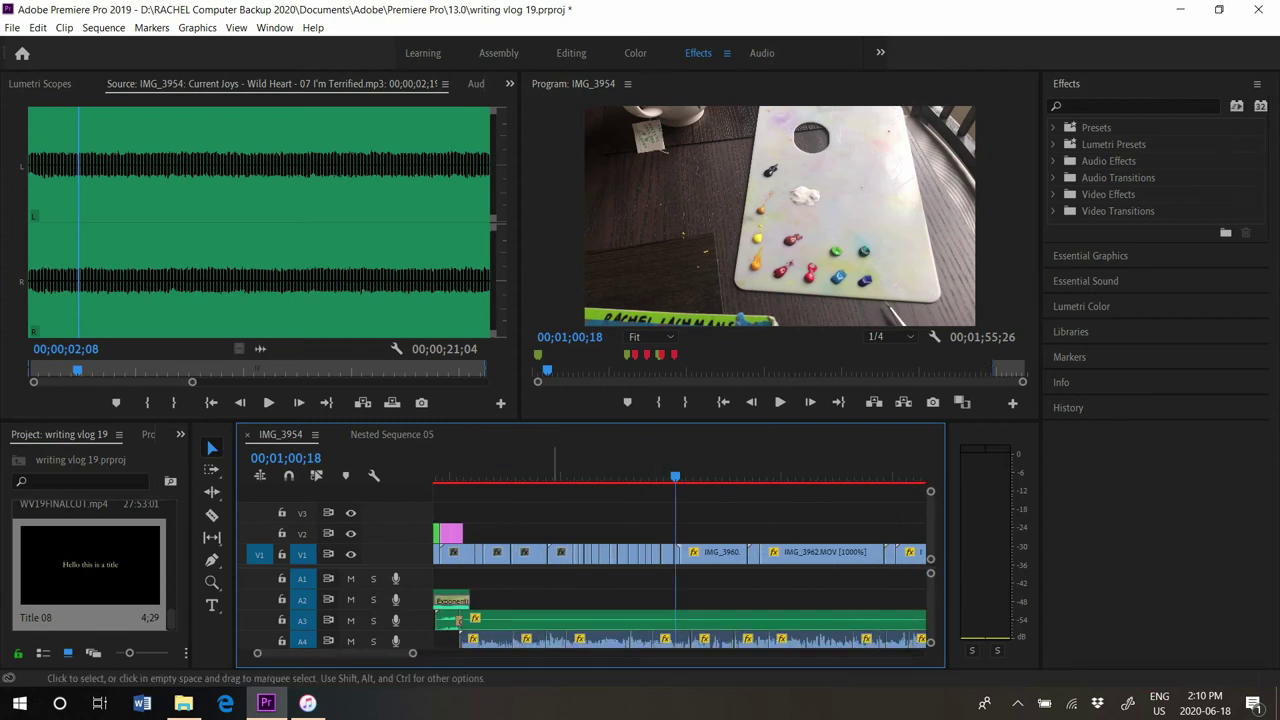
pyautogui.moveTo(335, 653); pyautogui.dragTo(333, 653)
pyautogui.rightClick(524, 619)
pyautogui.moveTo(834, 474); pyautogui.dragTo(728, 474)
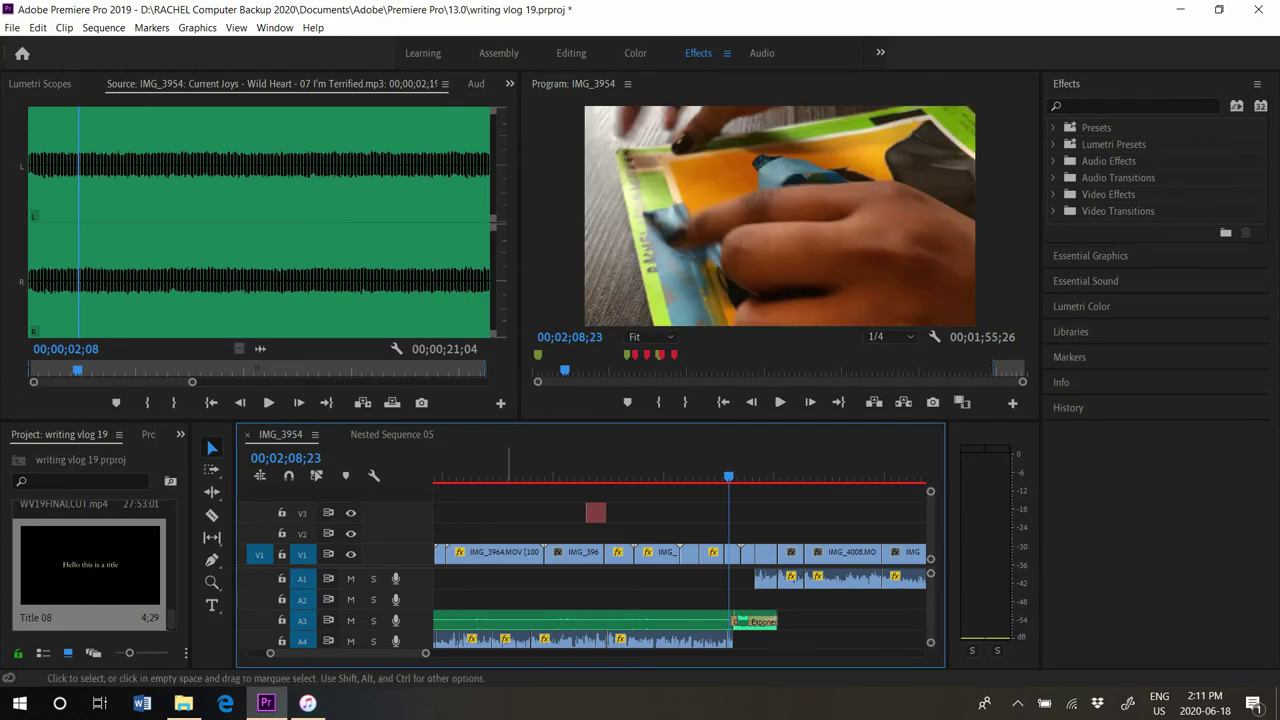
pyautogui.moveTo(425, 653); pyautogui.dragTo(510, 653)
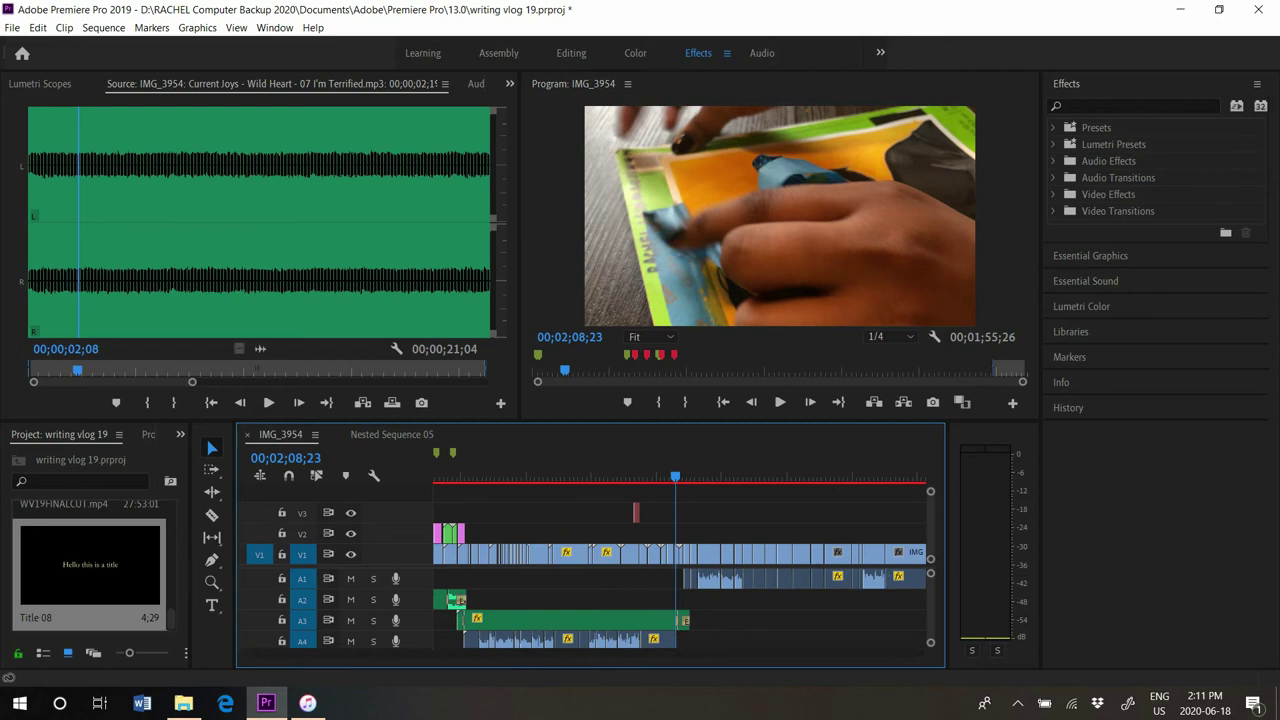
# Select the sped-up painting clip on V1 and play it from 00;01;12;07
pyautogui.click(576, 554)
pyautogui.click(552, 475)
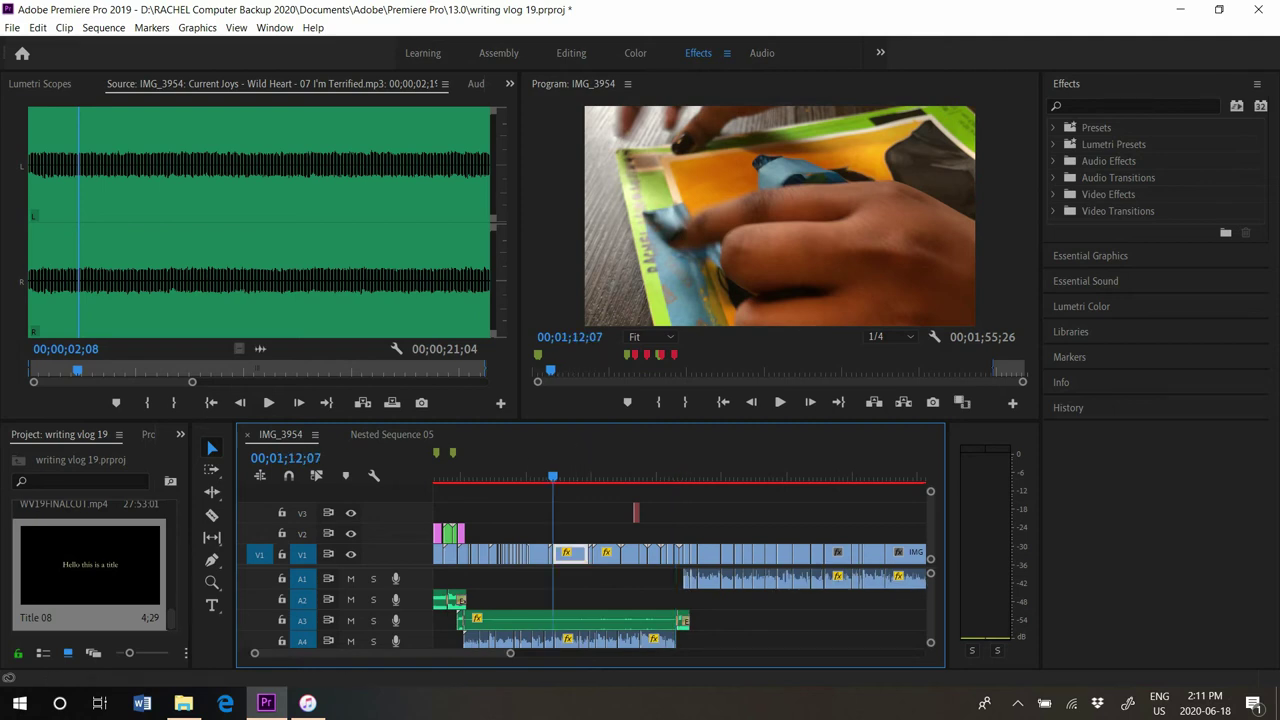
pyautogui.press('space')
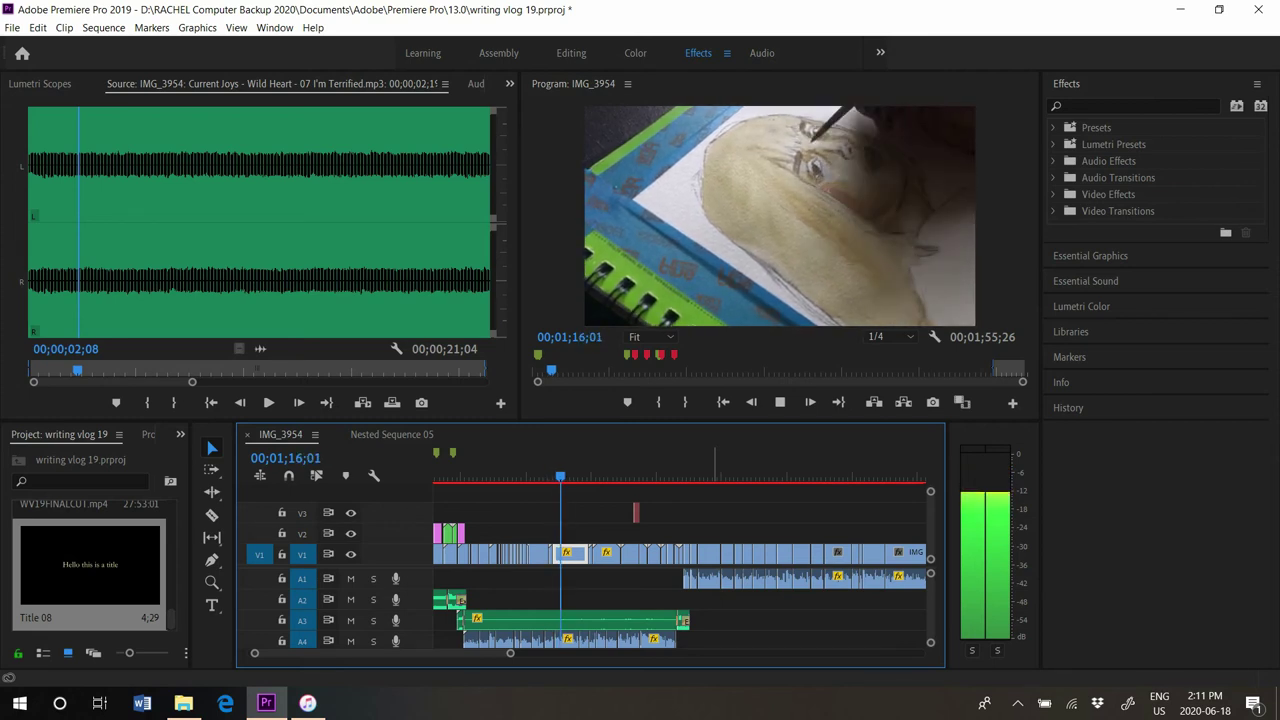
pyautogui.press('space')
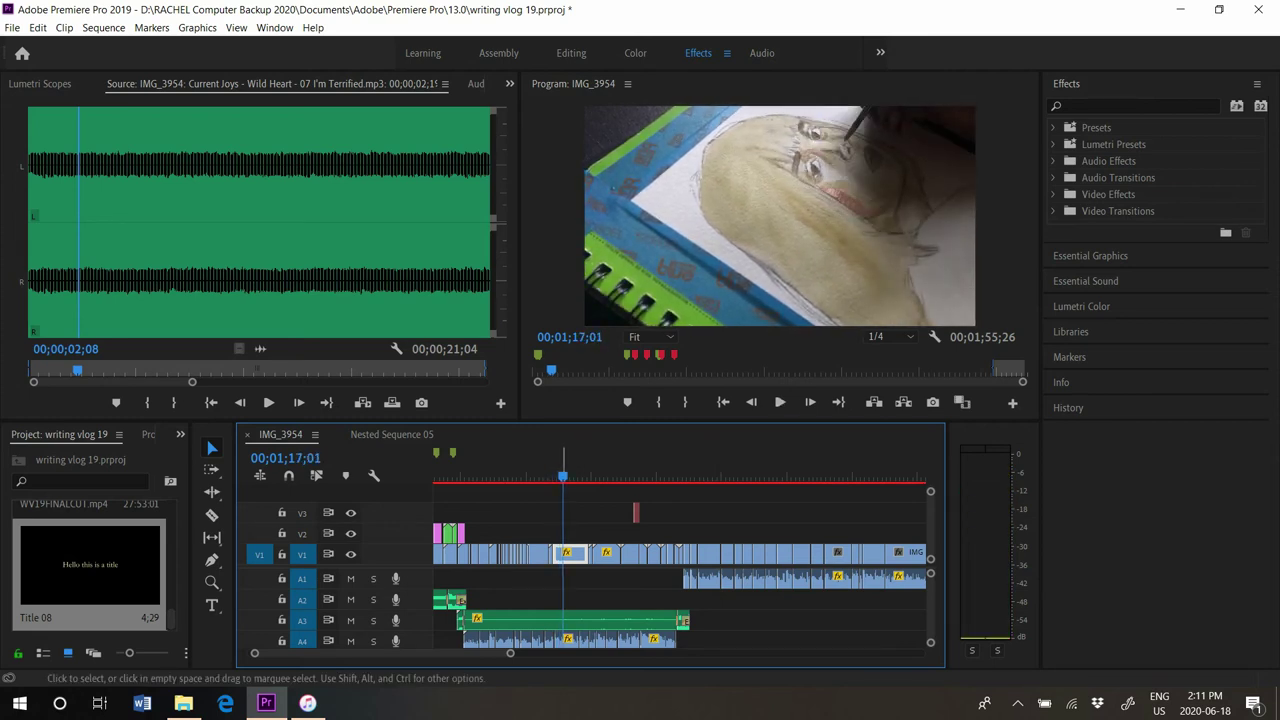
# Check the Speed/Duration settings of the selected painting clip on V1
pyautogui.rightClick(561, 554)
pyautogui.click(561, 554)
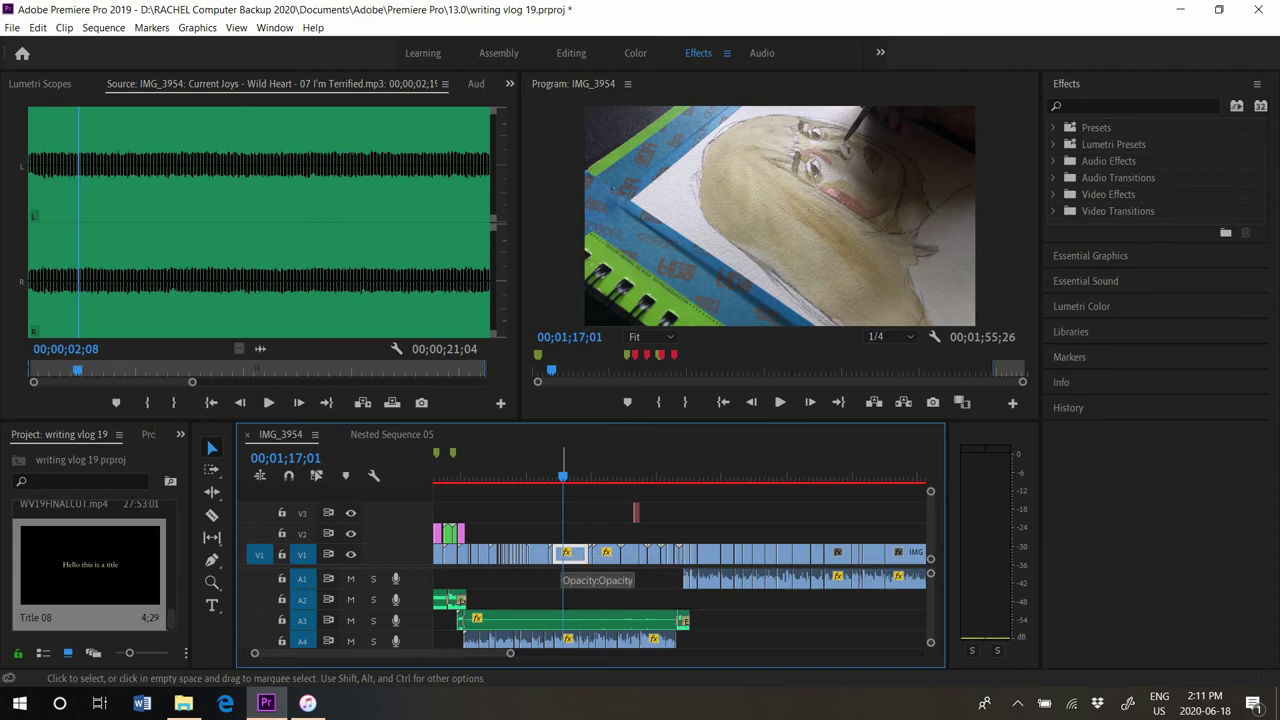
pyautogui.rightClick(580, 554)
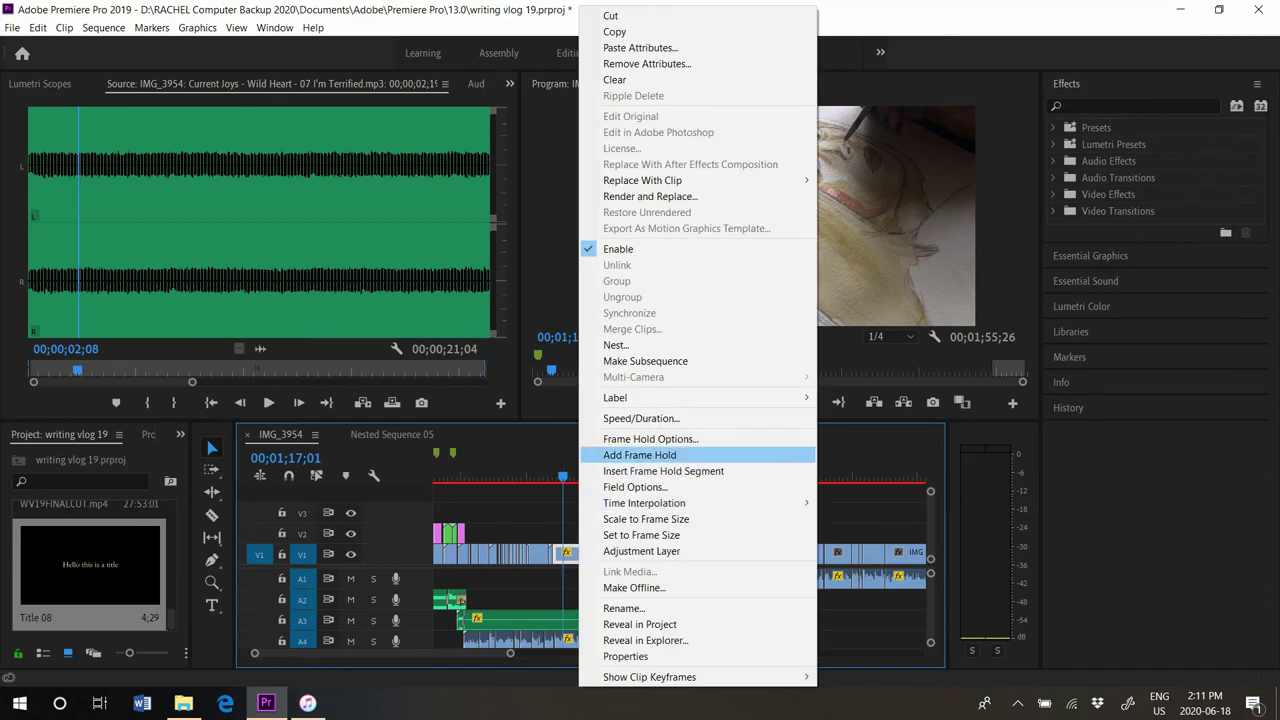
pyautogui.click(641, 418)
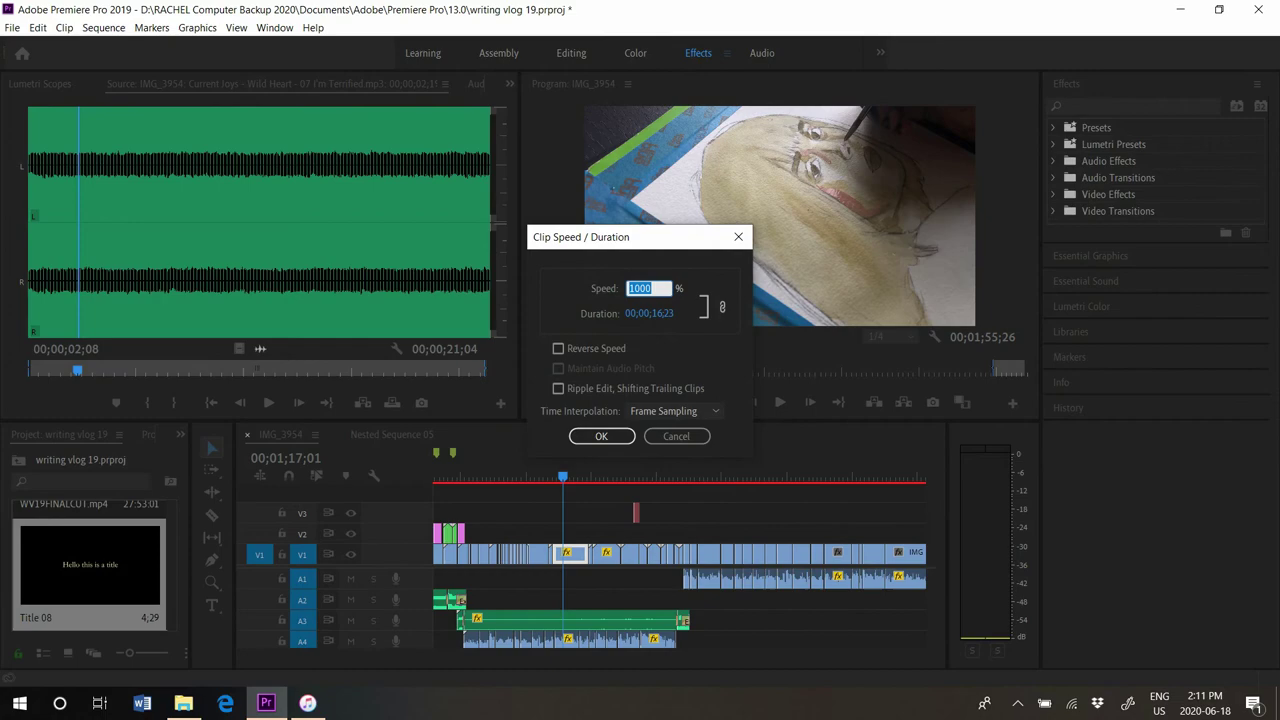
pyautogui.press('Return')
pyautogui.press('space')
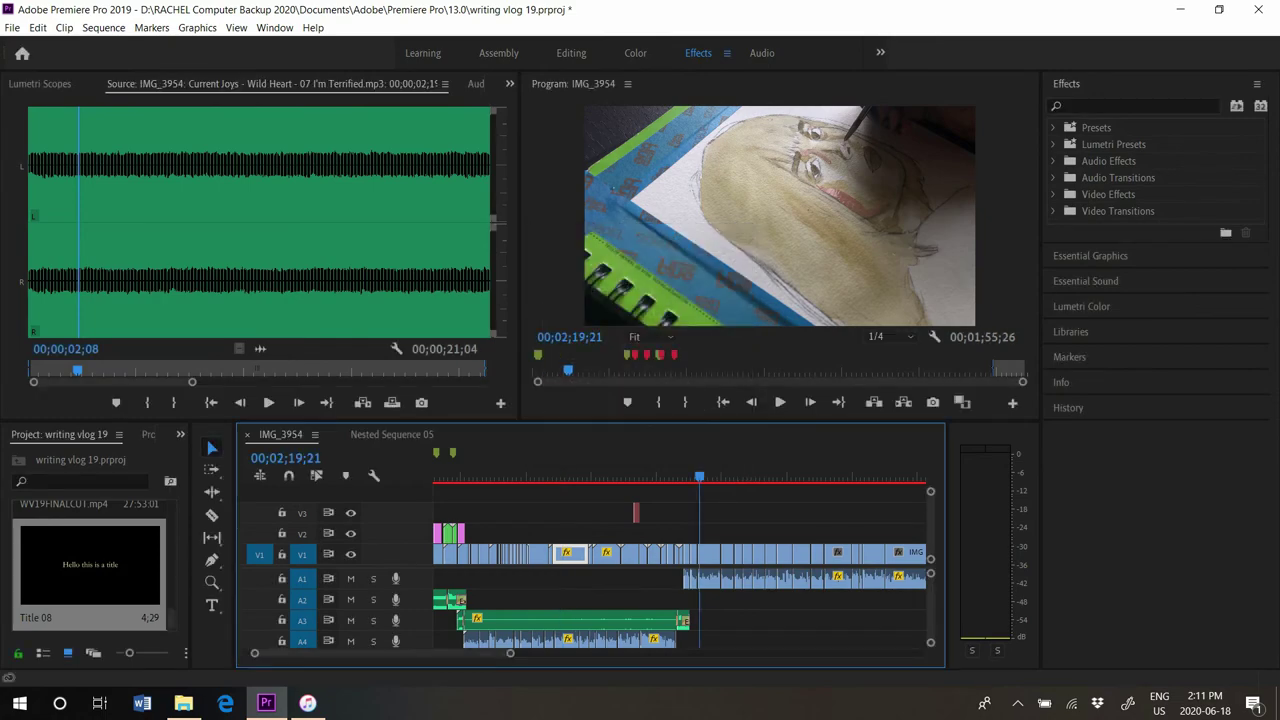
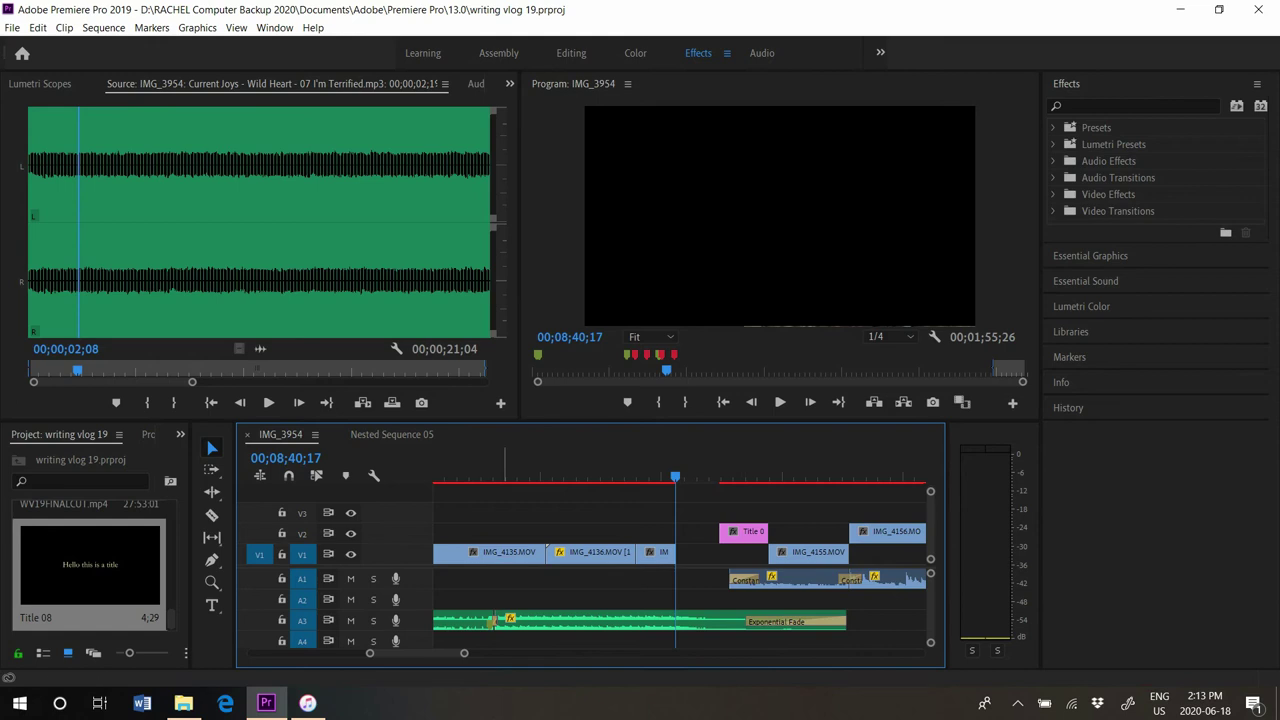
# Play the music ending on A3 from 00;08;39;10 into the "may 6th, 2020" title, and replay it from the black gap
pyautogui.click(645, 476)
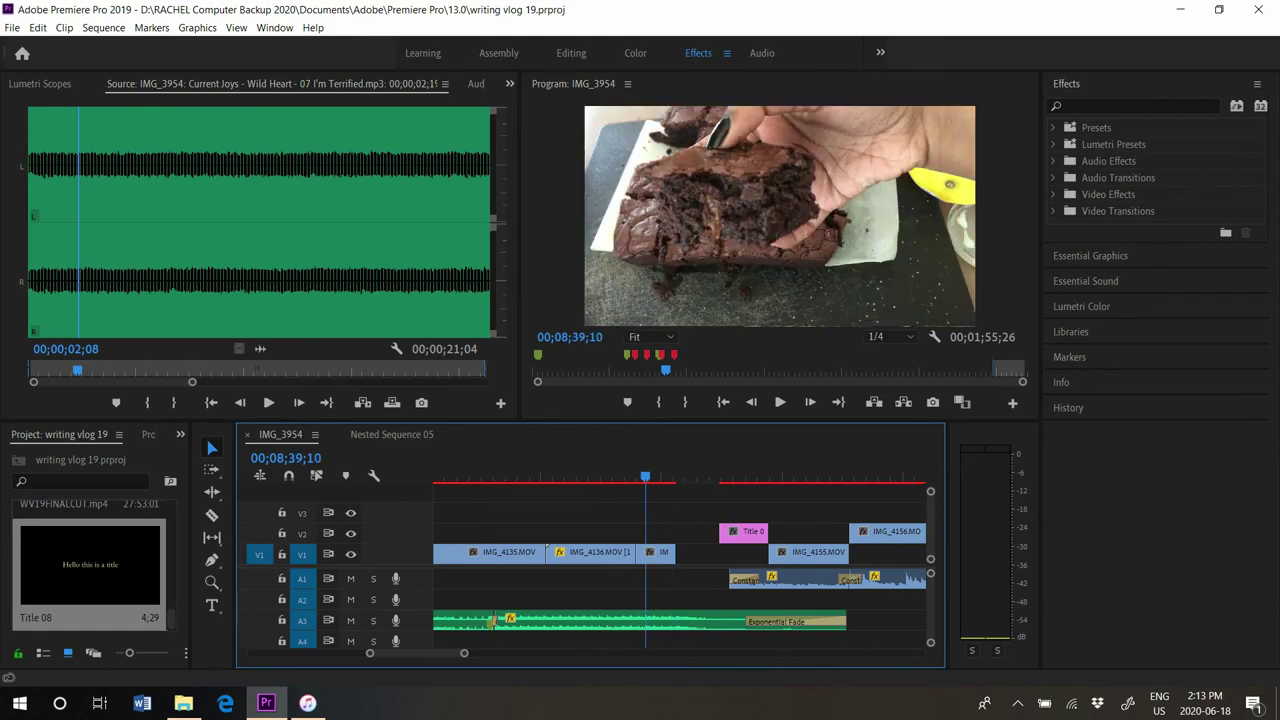
pyautogui.press('space')
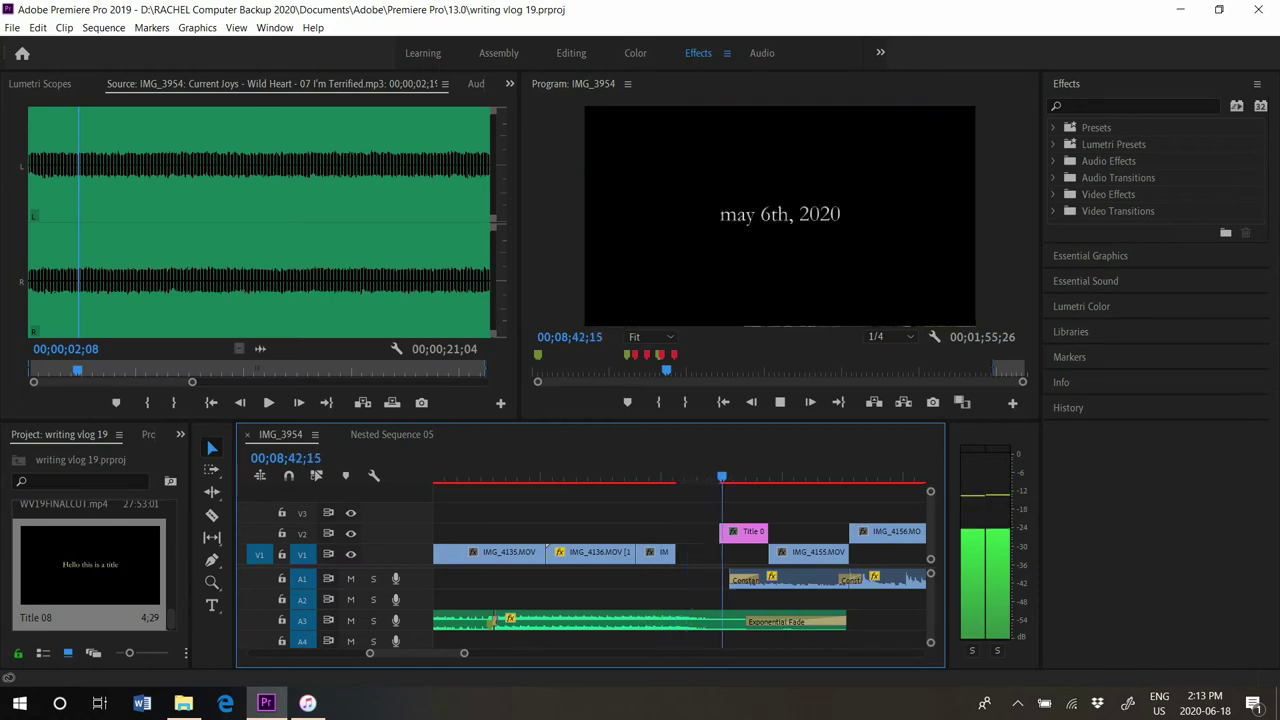
pyautogui.press('space')
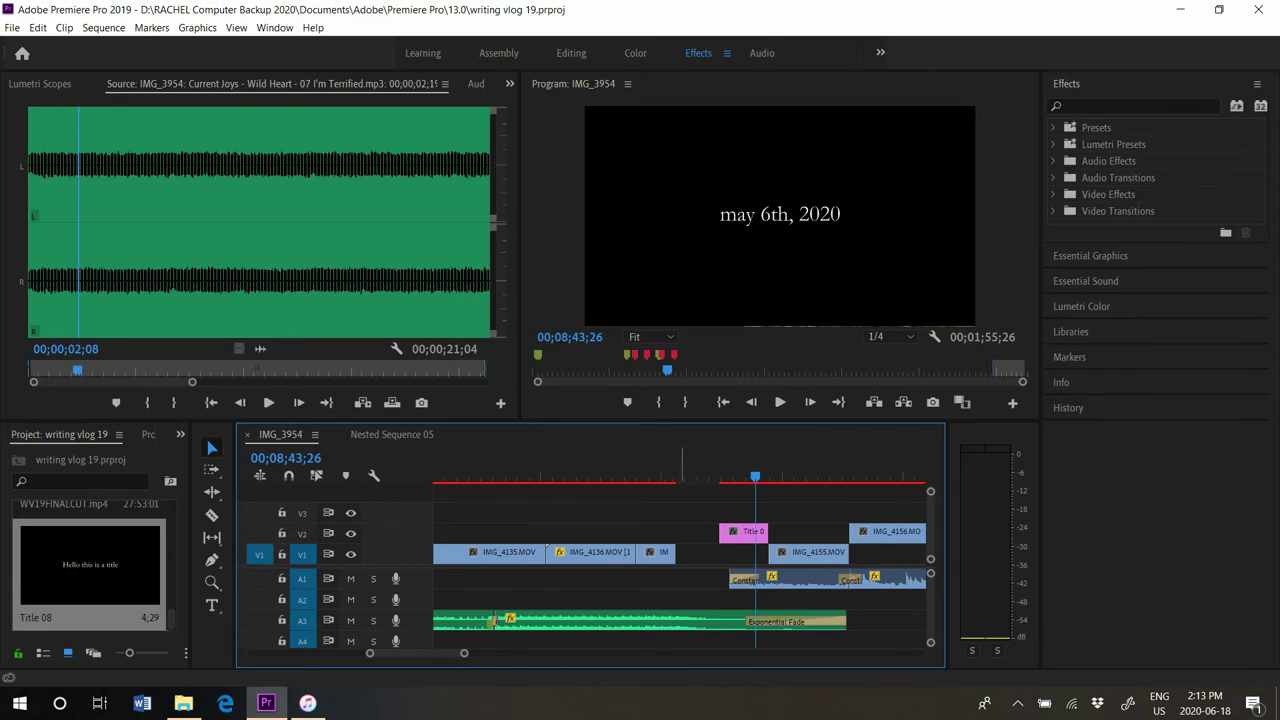
pyautogui.click(689, 465)
pyautogui.press('space')
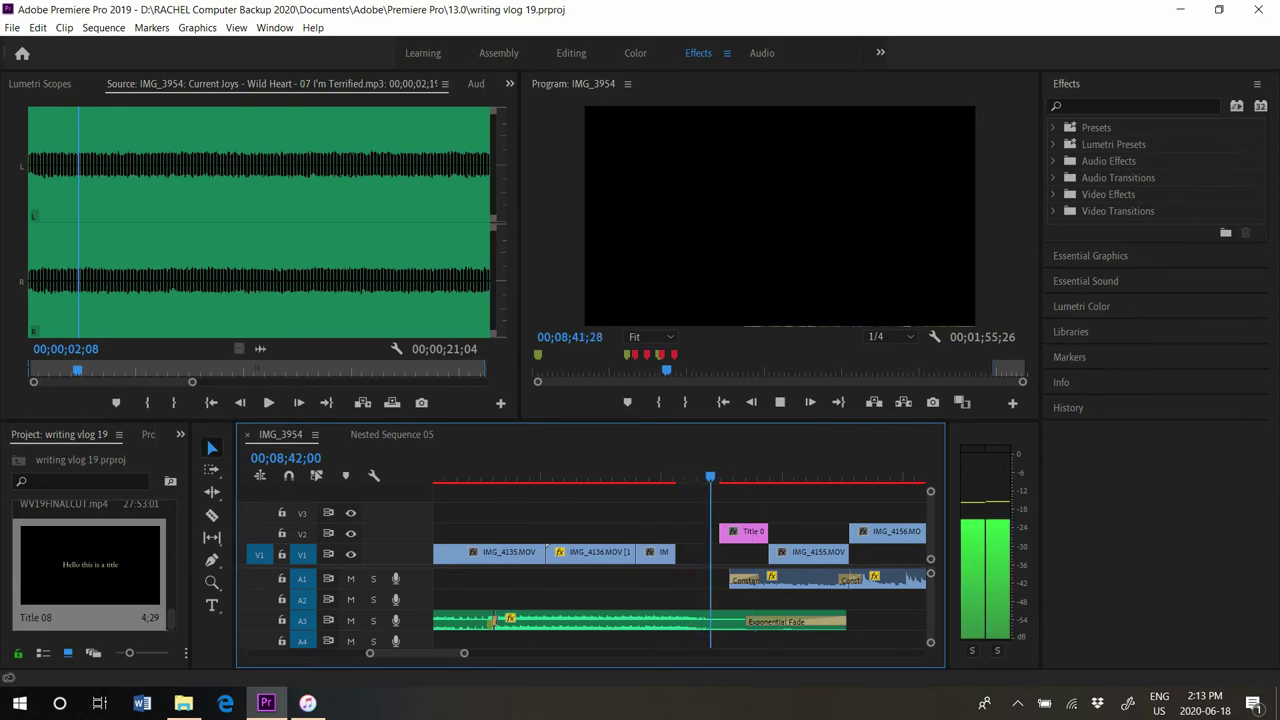
pyautogui.press('space')
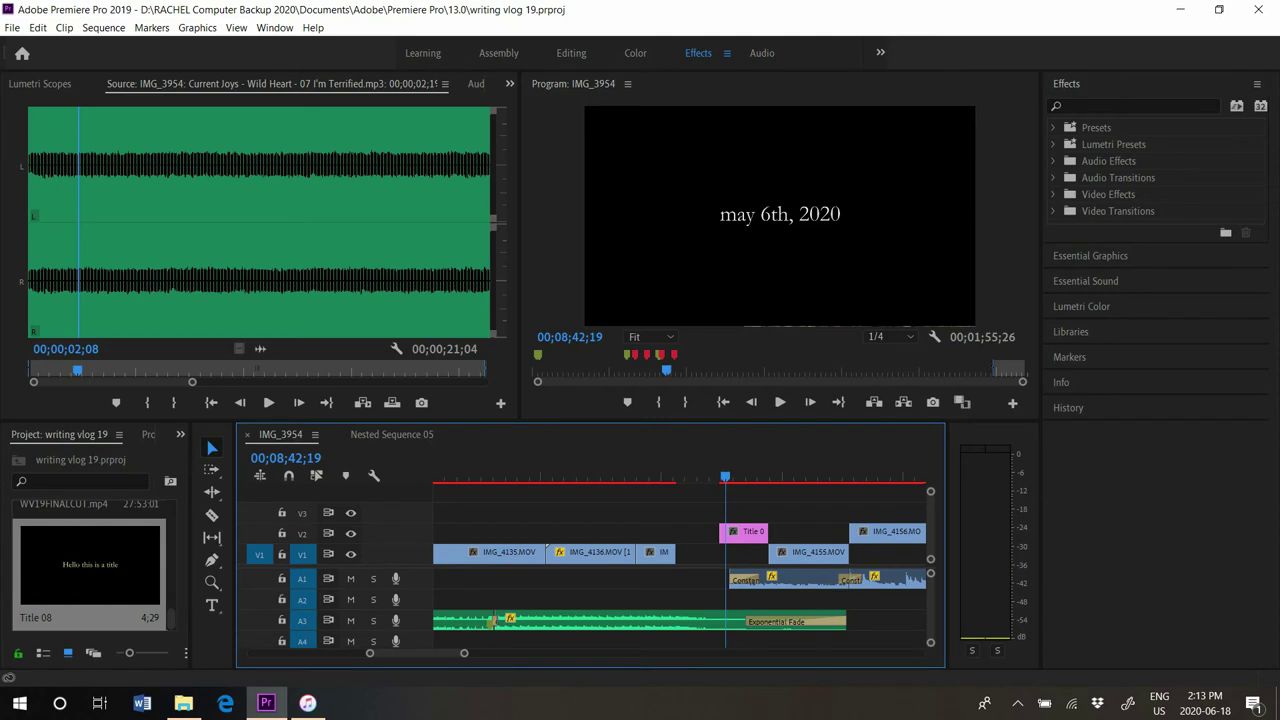
# Play the Title 04 section from 00;08;42;19 and again from 00;08;43;11 to hear the A1 Constant Gain overlap the A3 Exponential Fade
pyautogui.moveTo(464, 653); pyautogui.dragTo(436, 653)
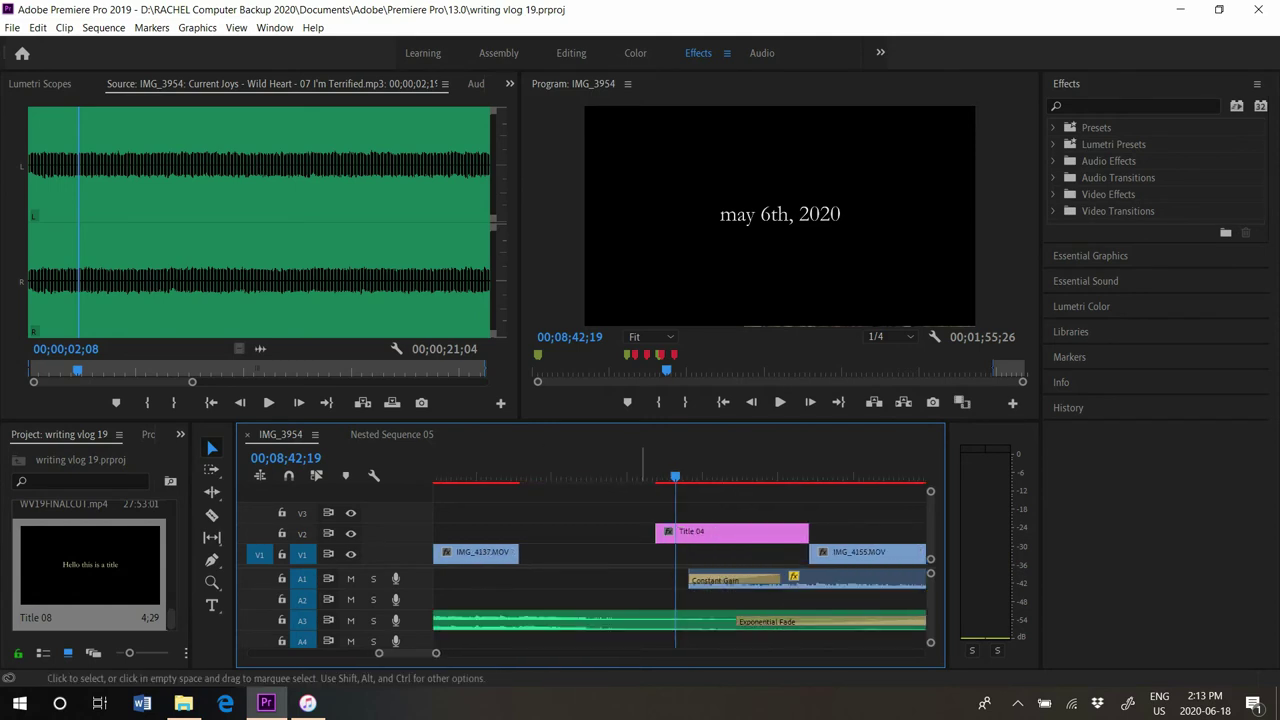
pyautogui.press('space')
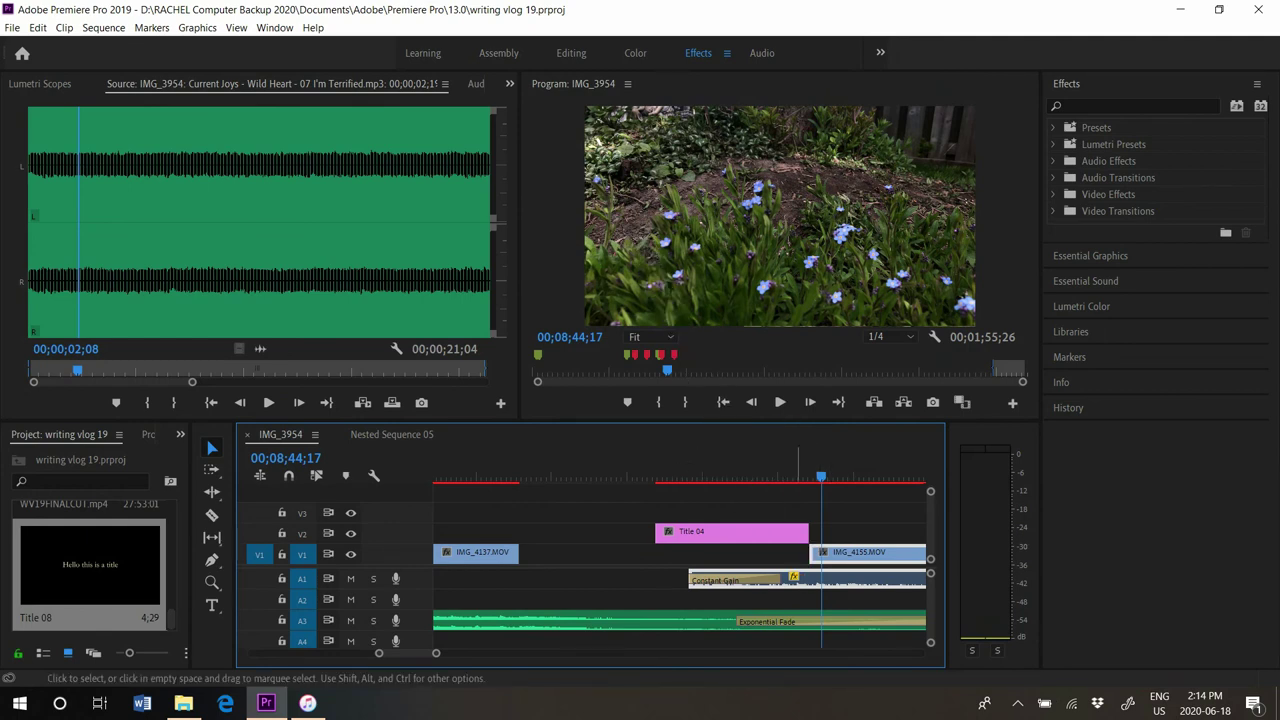
pyautogui.click(730, 476)
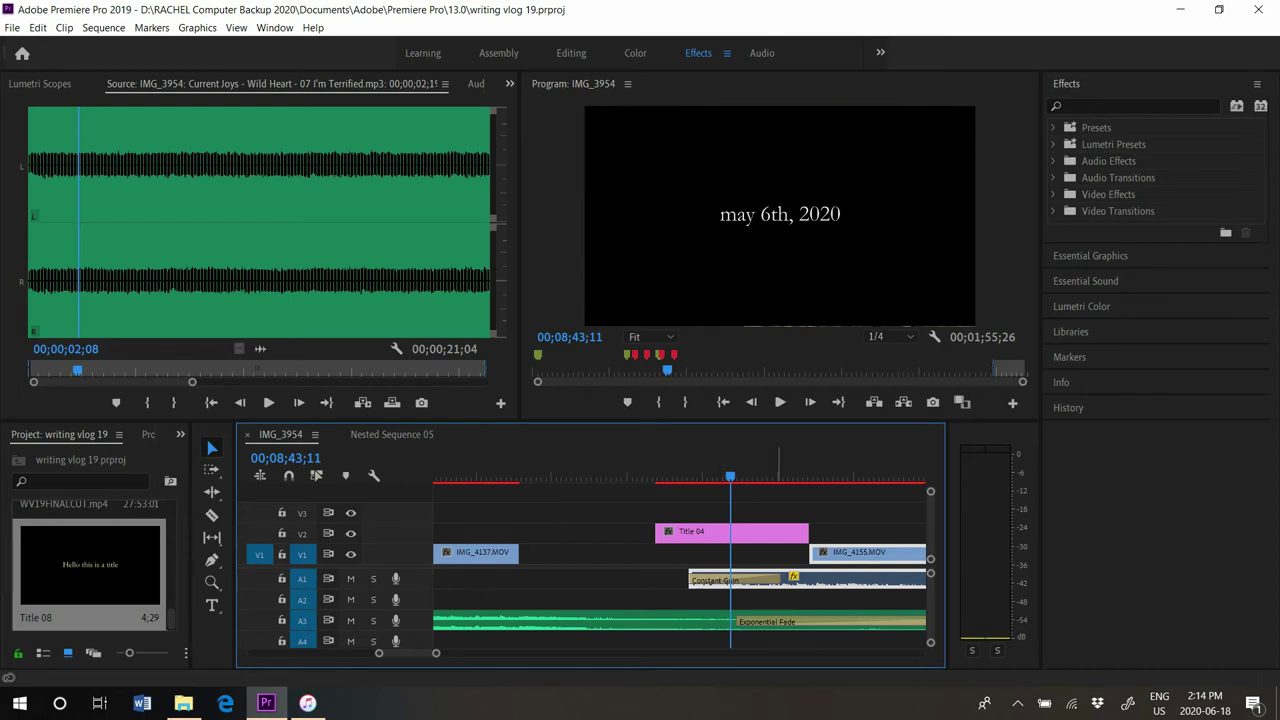
pyautogui.press('space')
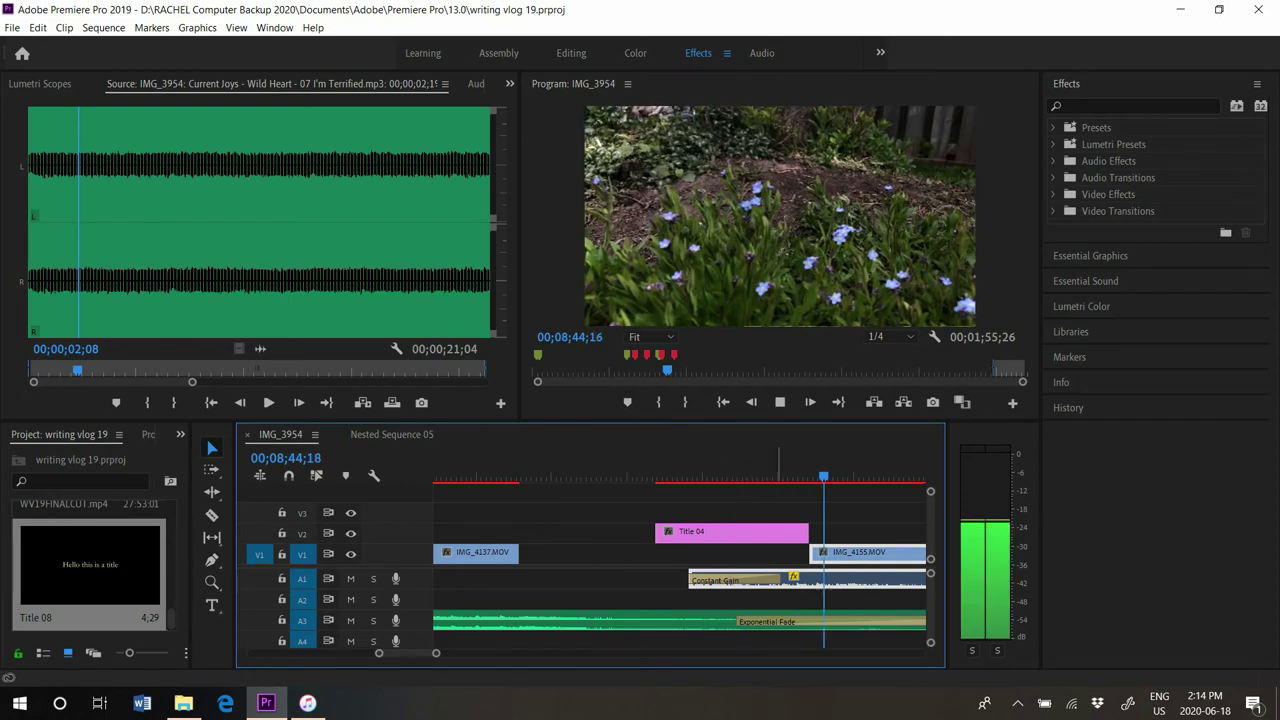
pyautogui.press('space')
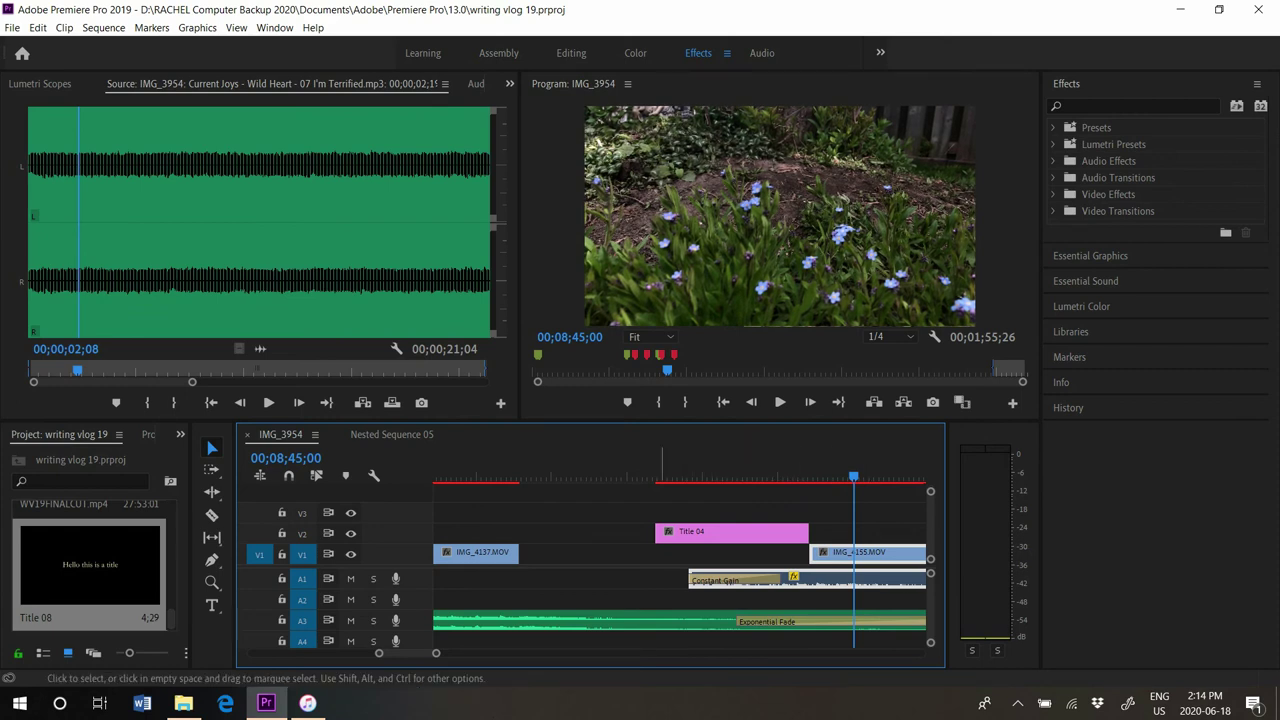
# Replay the audio transition into IMG_4155.MOV from 00;08;42;25, where the A1 clip begins under the title
pyautogui.moveTo(691, 474); pyautogui.dragTo(680, 474)
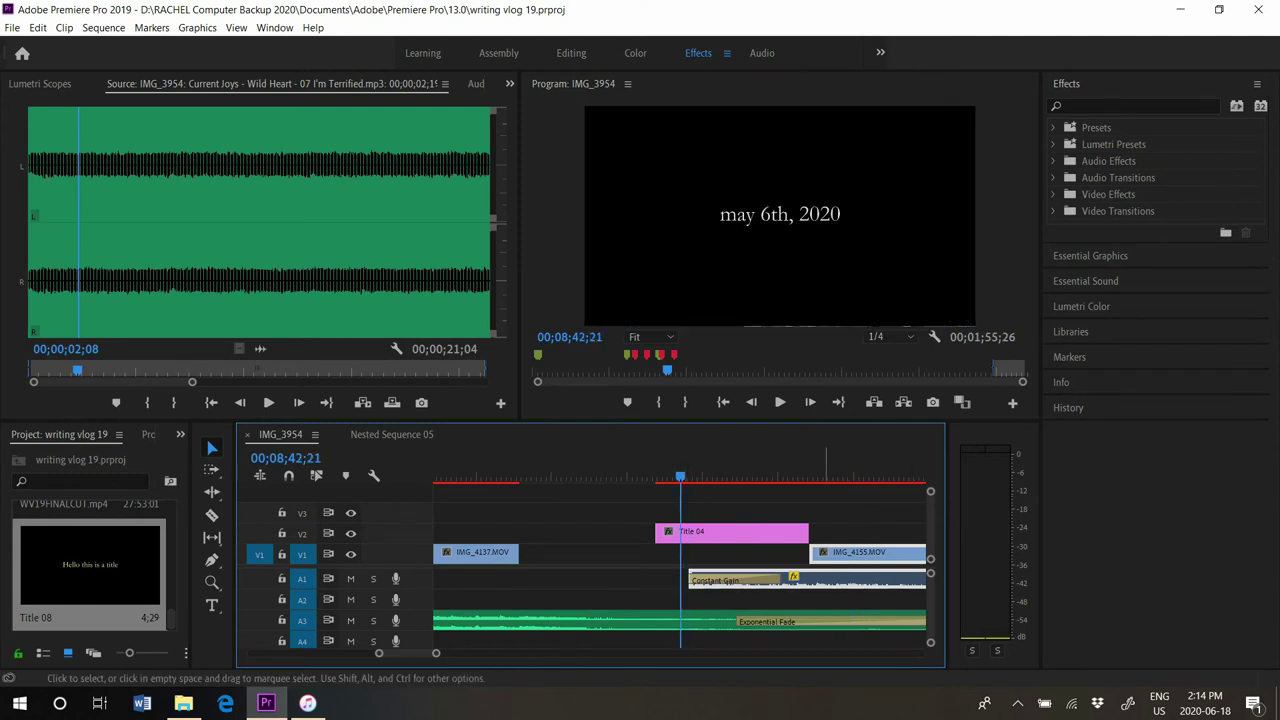
pyautogui.click(853, 474)
pyautogui.moveTo(853, 476); pyautogui.dragTo(690, 476)
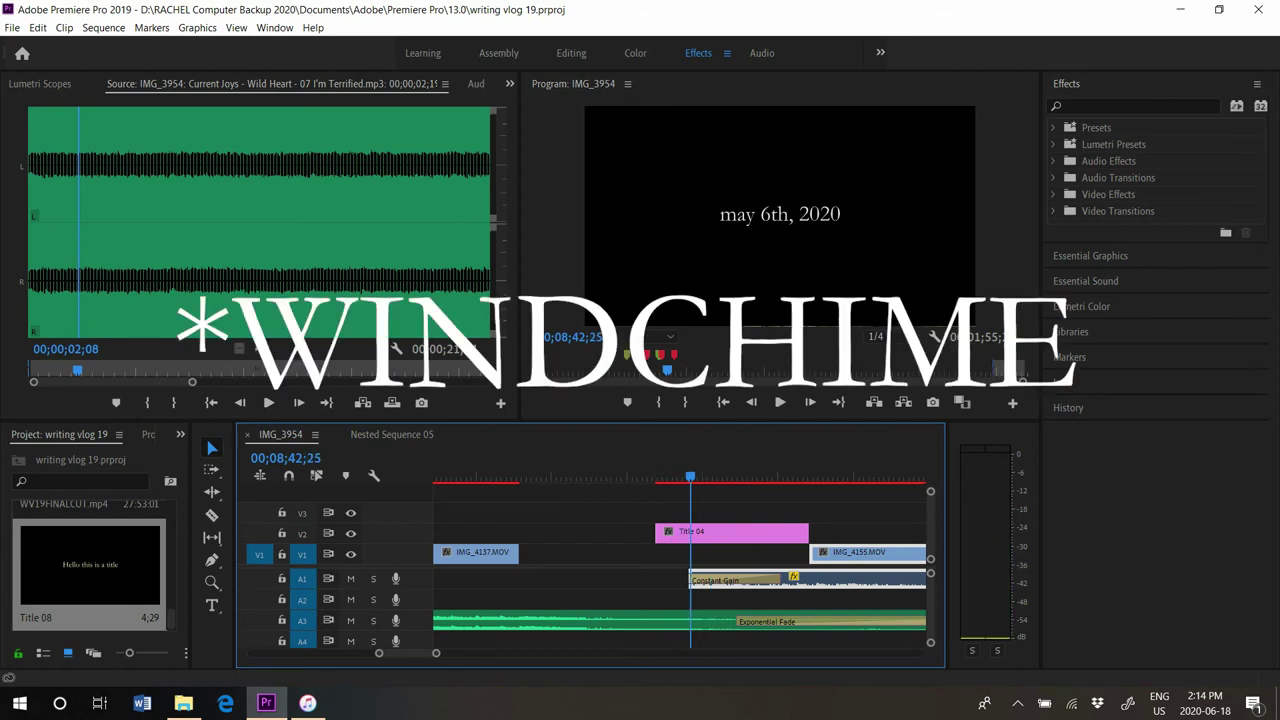
pyautogui.press('space')
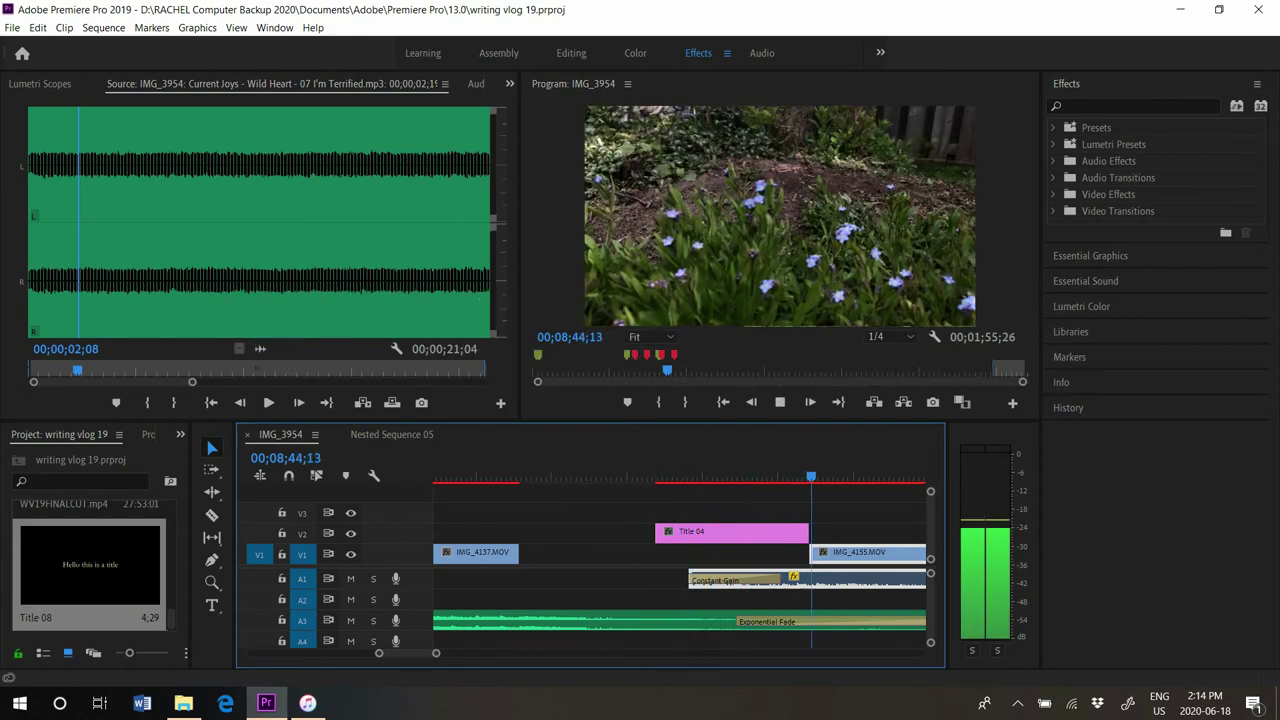
pyautogui.press('space')
pyautogui.moveTo(436, 653)
pyautogui.mouseDown()
pyautogui.moveTo(512, 653)
pyautogui.moveTo(455, 653)
pyautogui.mouseUp()
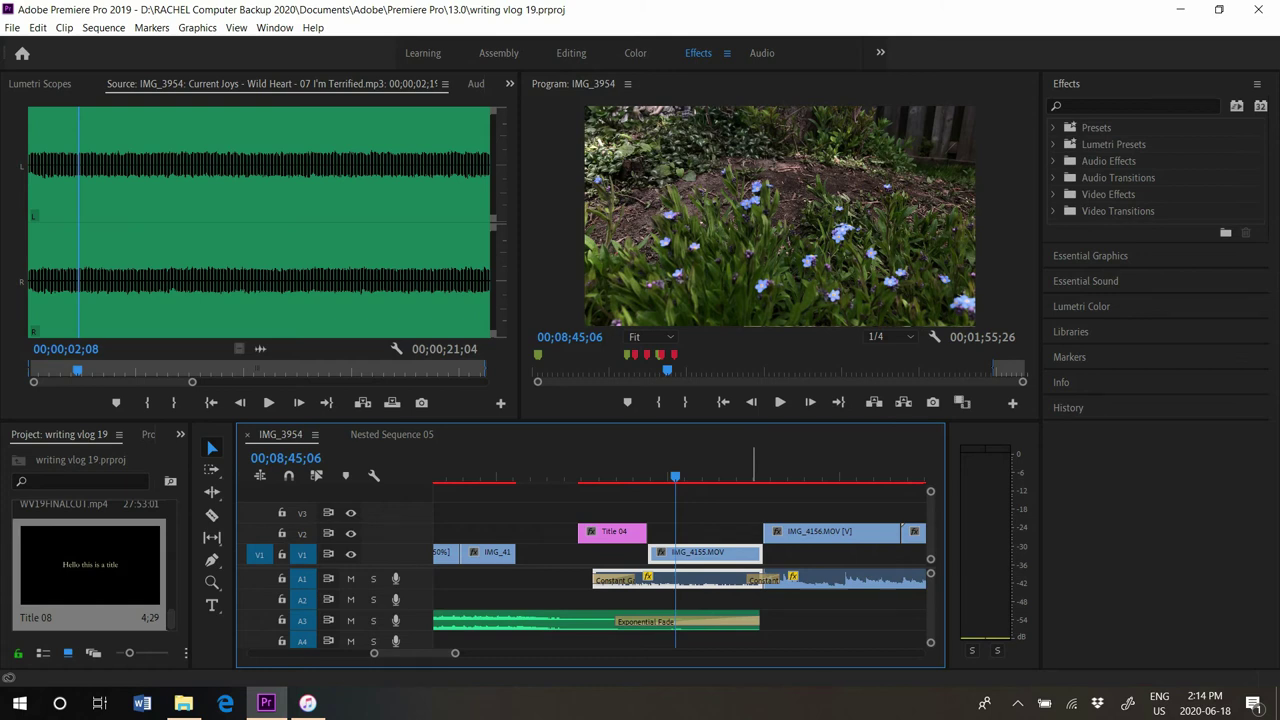
# Play the A1 crossfade from the end of IMG_4155.MOV into IMG_4156.MOV, starting at 00;08;47;12
pyautogui.click(753, 477)
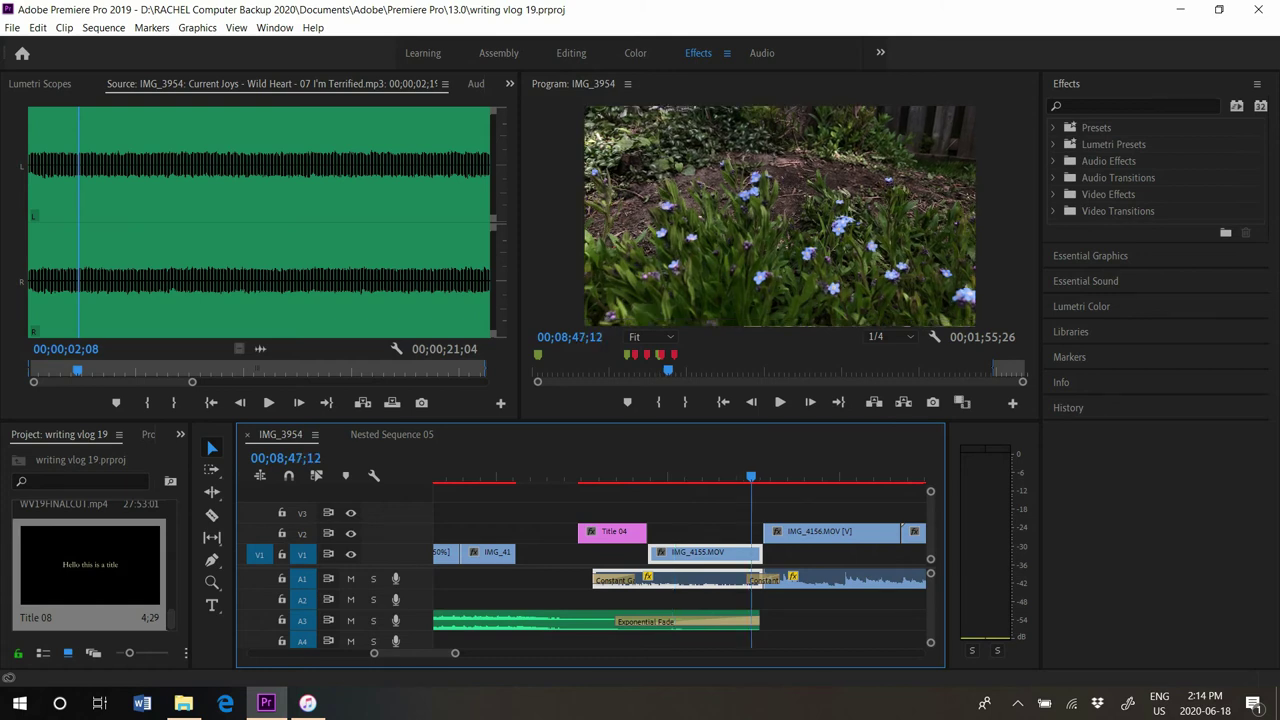
pyautogui.press('space')
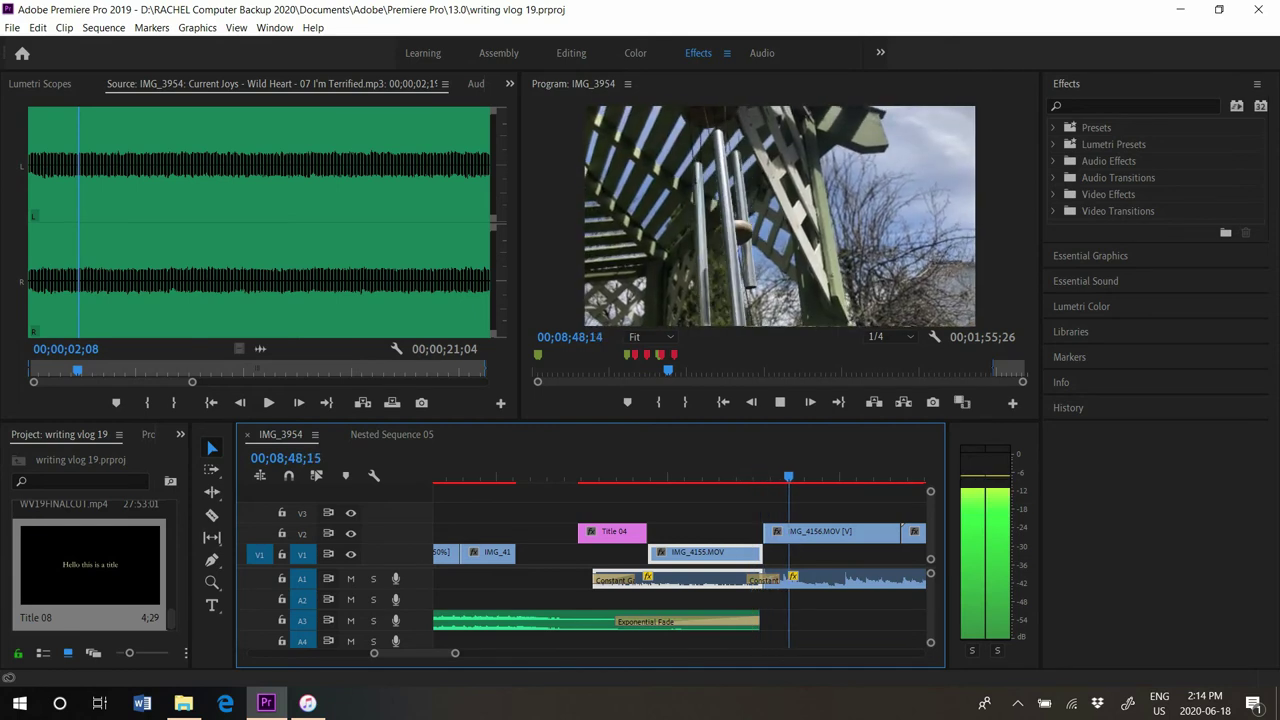
pyautogui.press('space')
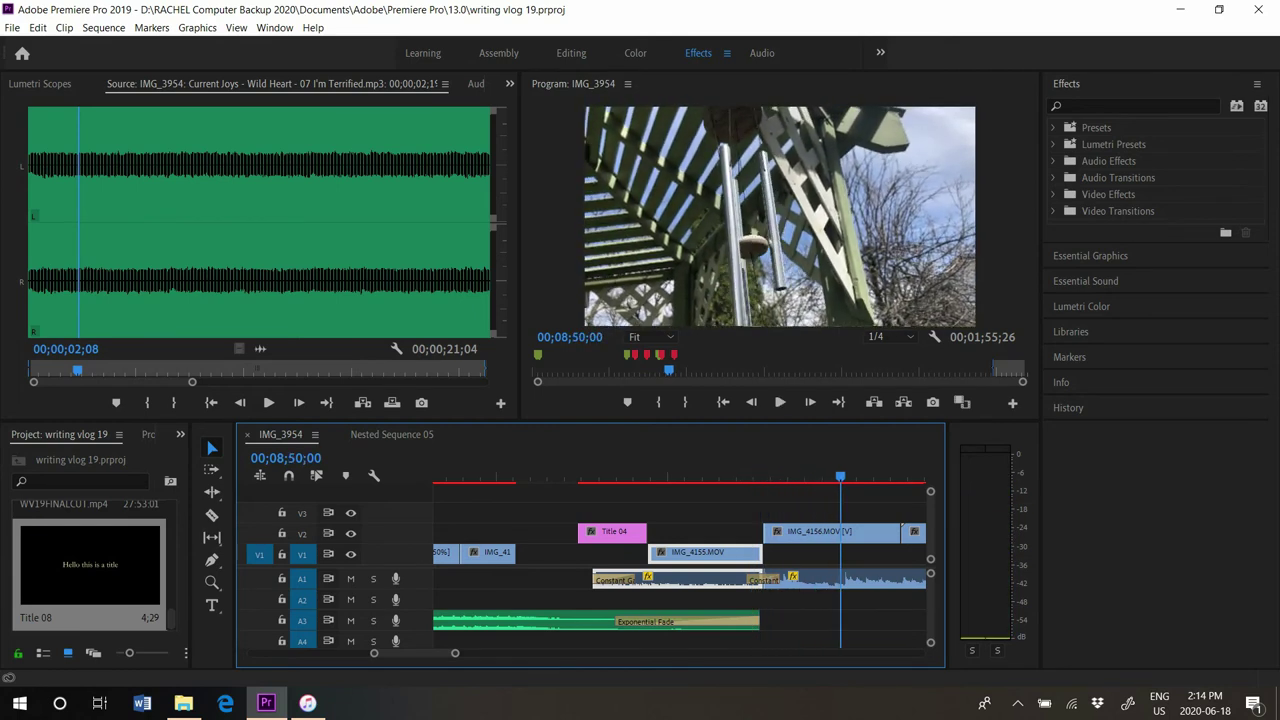
# Play the Title 07 section from 00;08;55;17 through the A1 Exponential Fade into the "May 7th, 2020" title
pyautogui.rightClick(790, 474)
pyautogui.moveTo(706, 476)
pyautogui.mouseDown()
pyautogui.moveTo(920, 476)
pyautogui.moveTo(729, 476)
pyautogui.mouseUp()
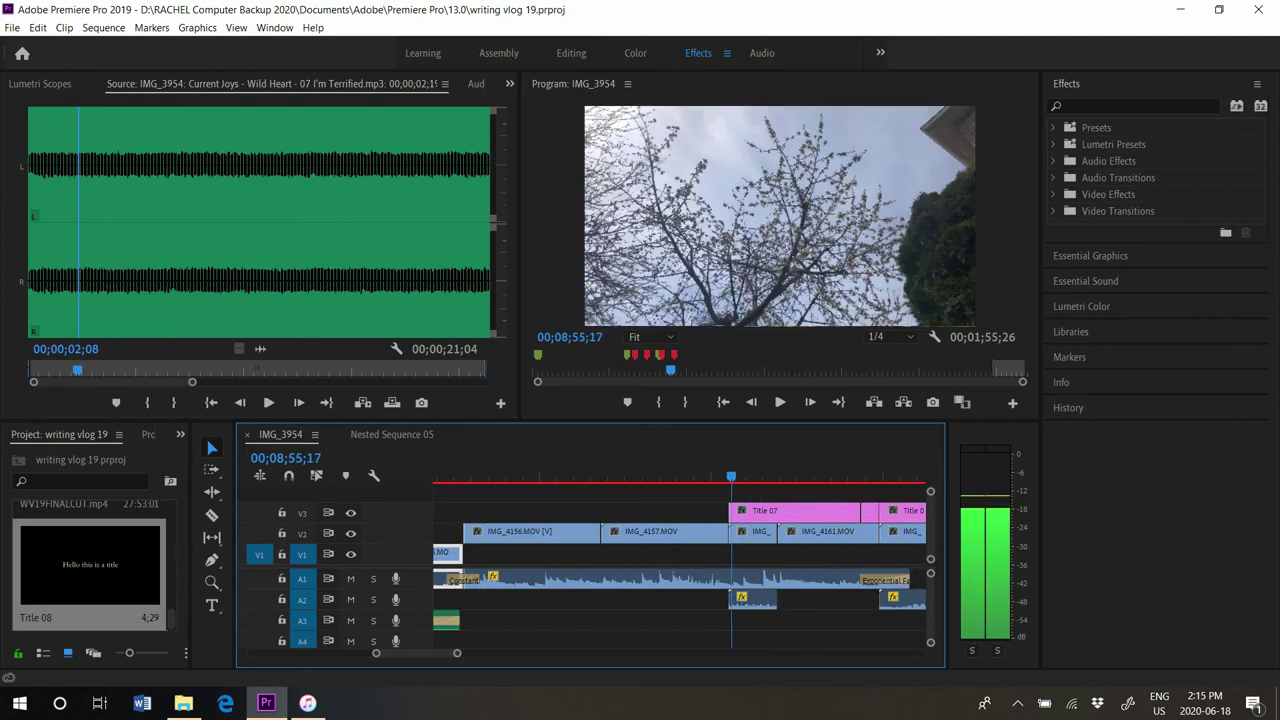
pyautogui.press('space')
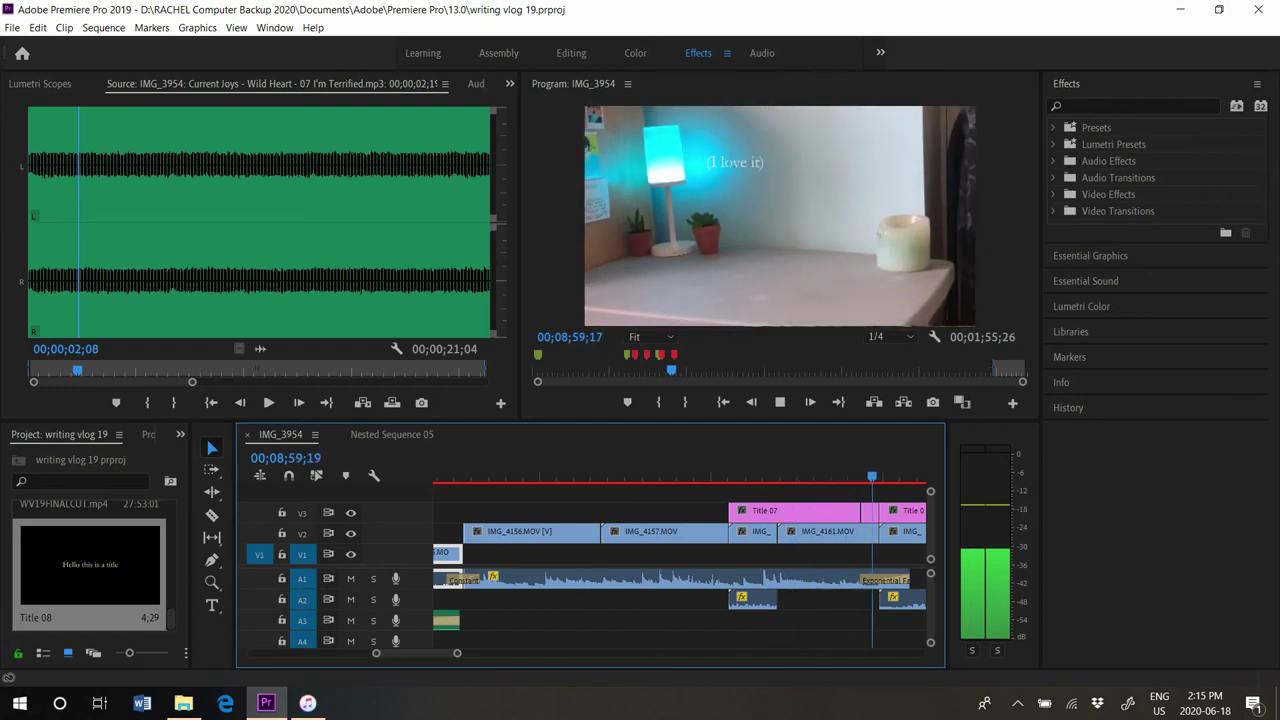
pyautogui.press('space')
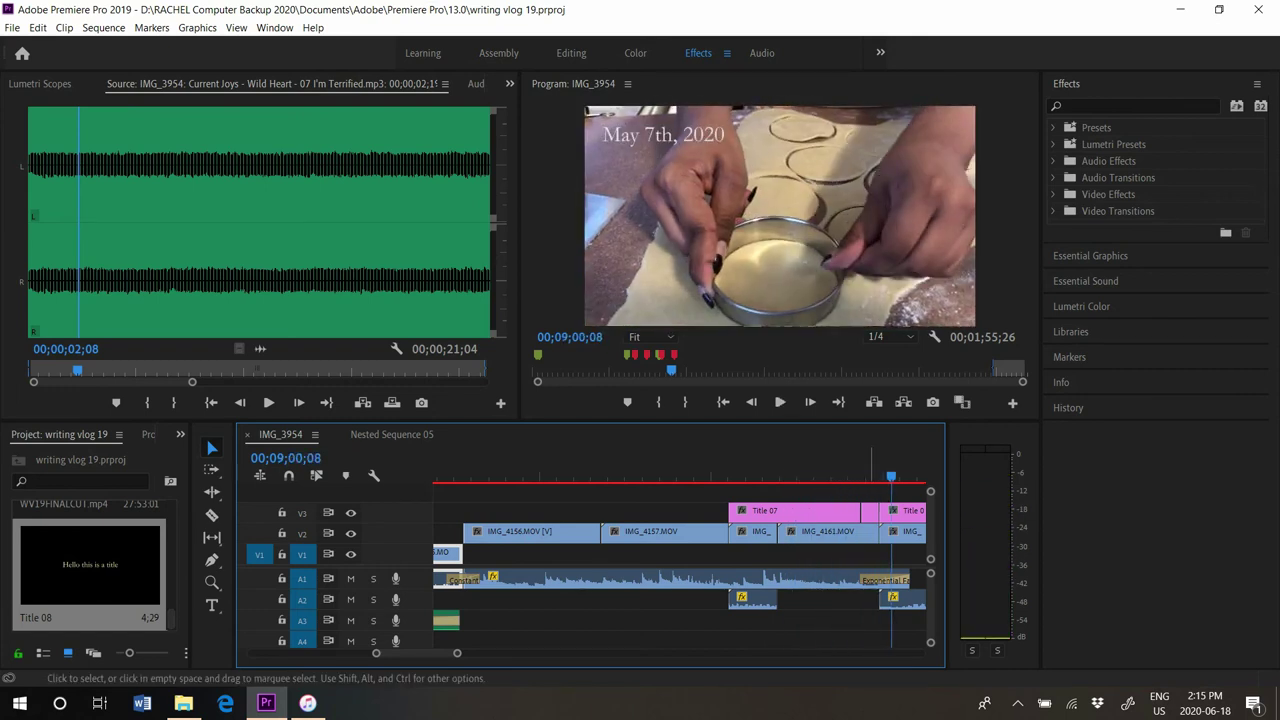
# Replay the layered audio from 00;08;50;27 in IMG_4156.MOV and again from 00;08;57;25 in IMG_4161.MOV
pyautogui.click(572, 472)
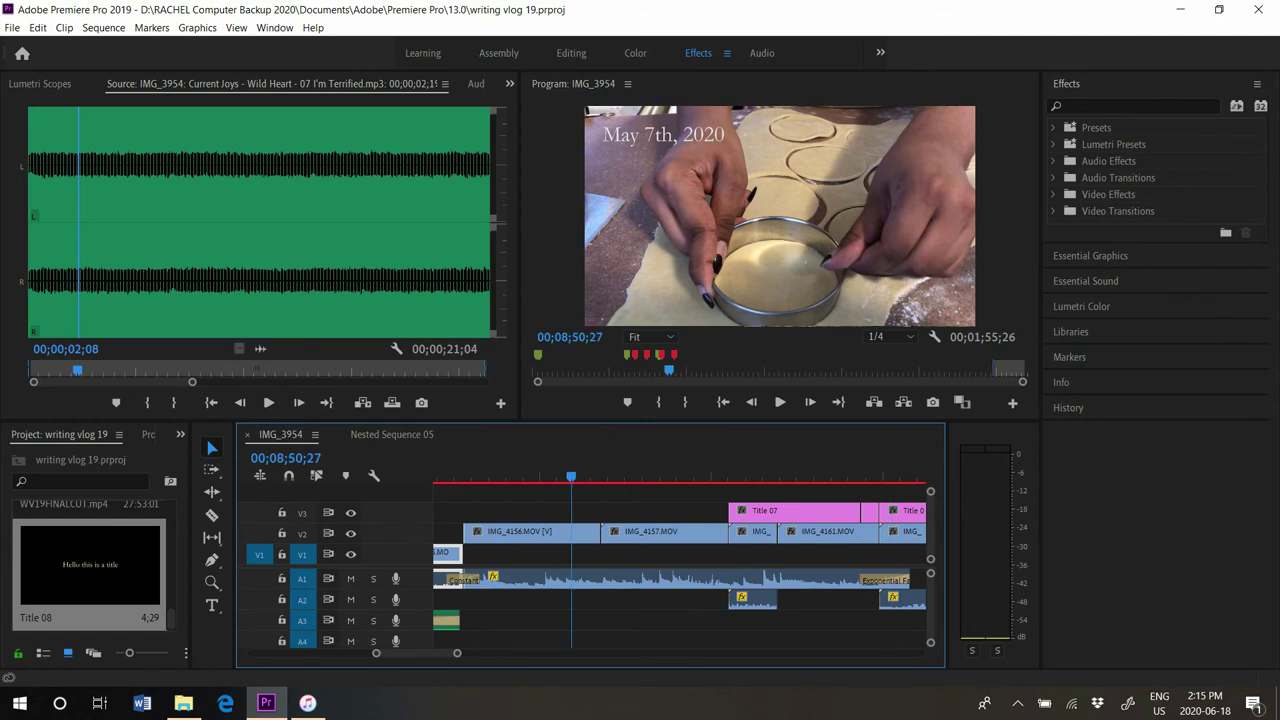
pyautogui.press('space')
pyautogui.click(809, 470)
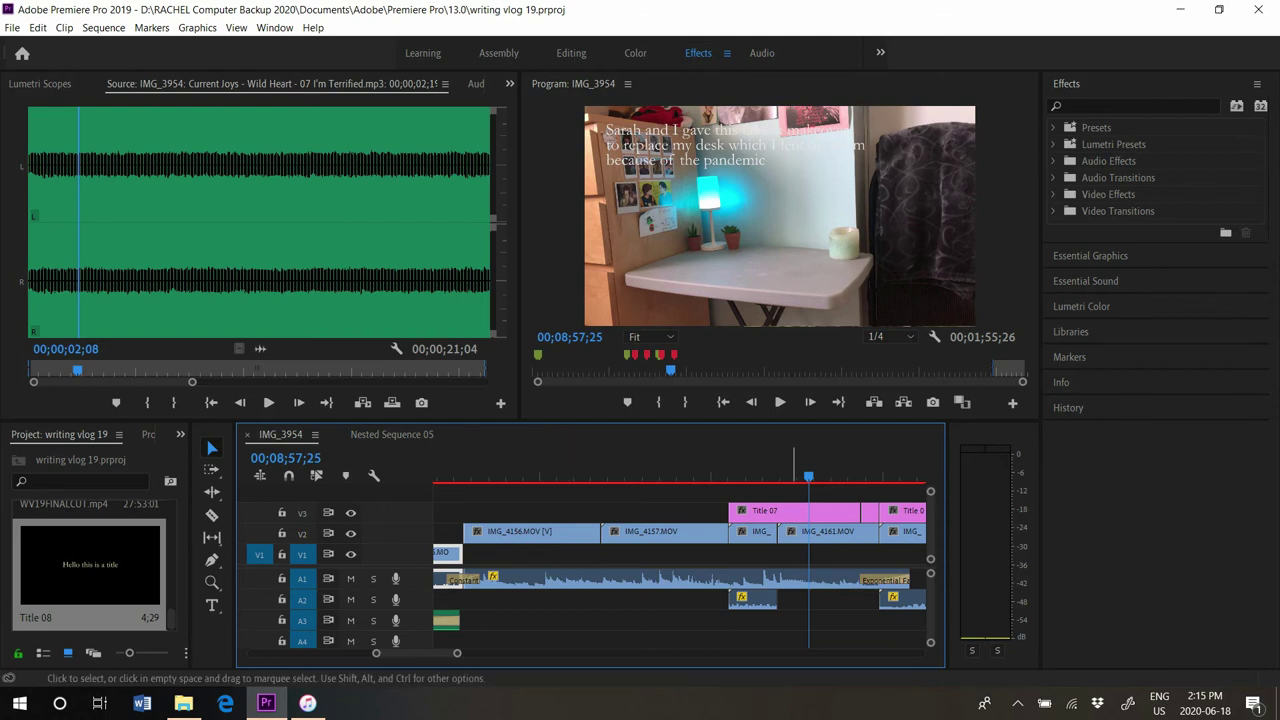
pyautogui.press('space')
pyautogui.press('space')
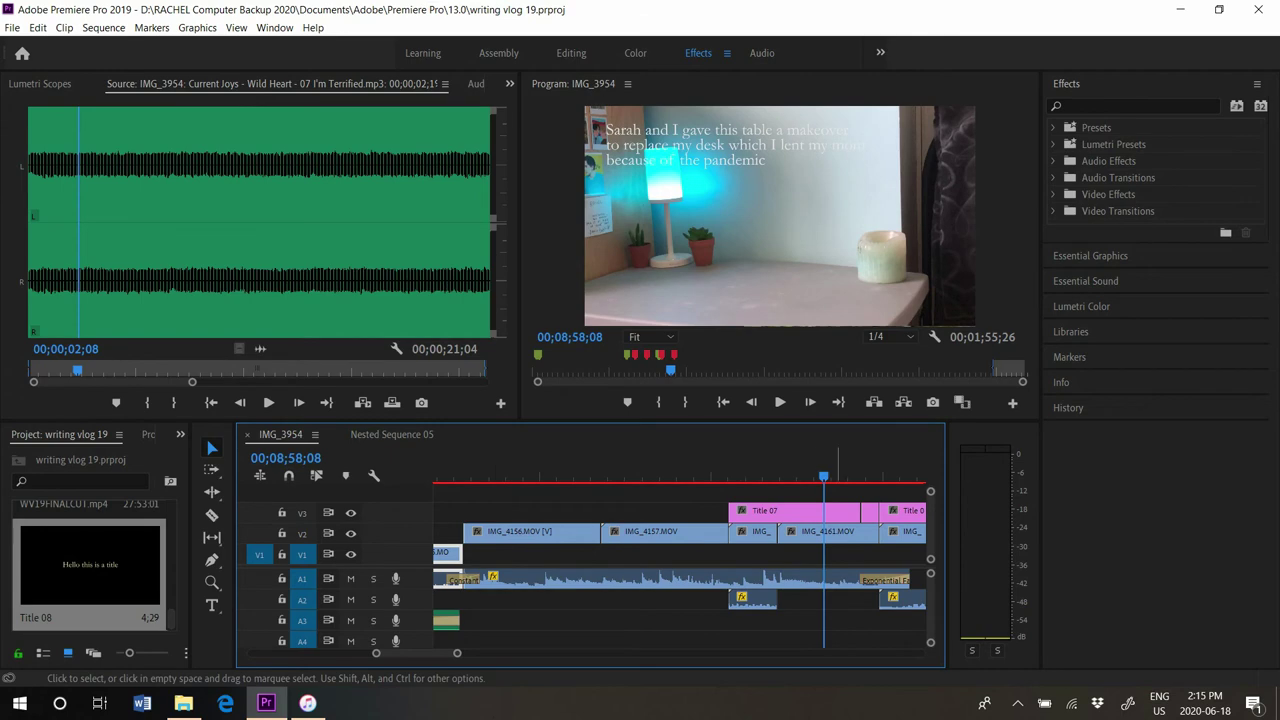
# Go to 00;29;36;21 just before IMG_4008.MOV at the sequence's end, save the project and clear the In and Out points
pyautogui.moveTo(670, 370); pyautogui.dragTo(674, 370)
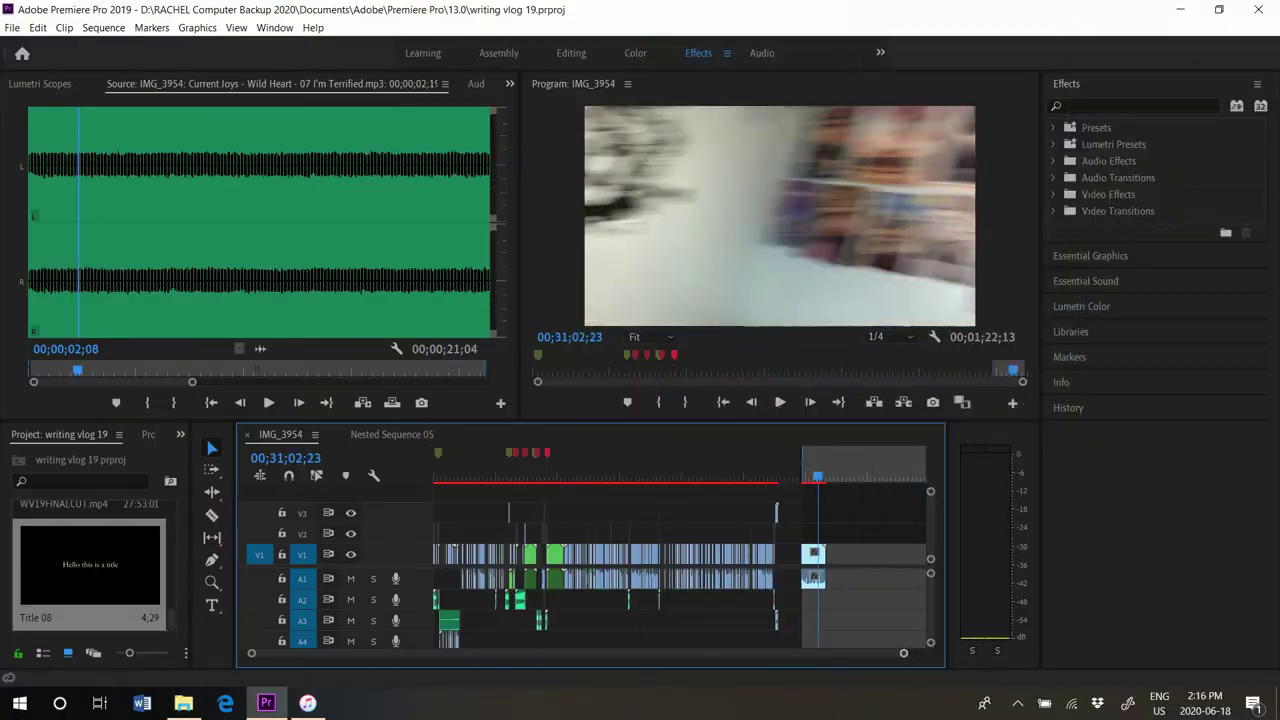
pyautogui.moveTo(477, 653); pyautogui.dragTo(574, 653)
pyautogui.moveTo(565, 472); pyautogui.dragTo(477, 472)
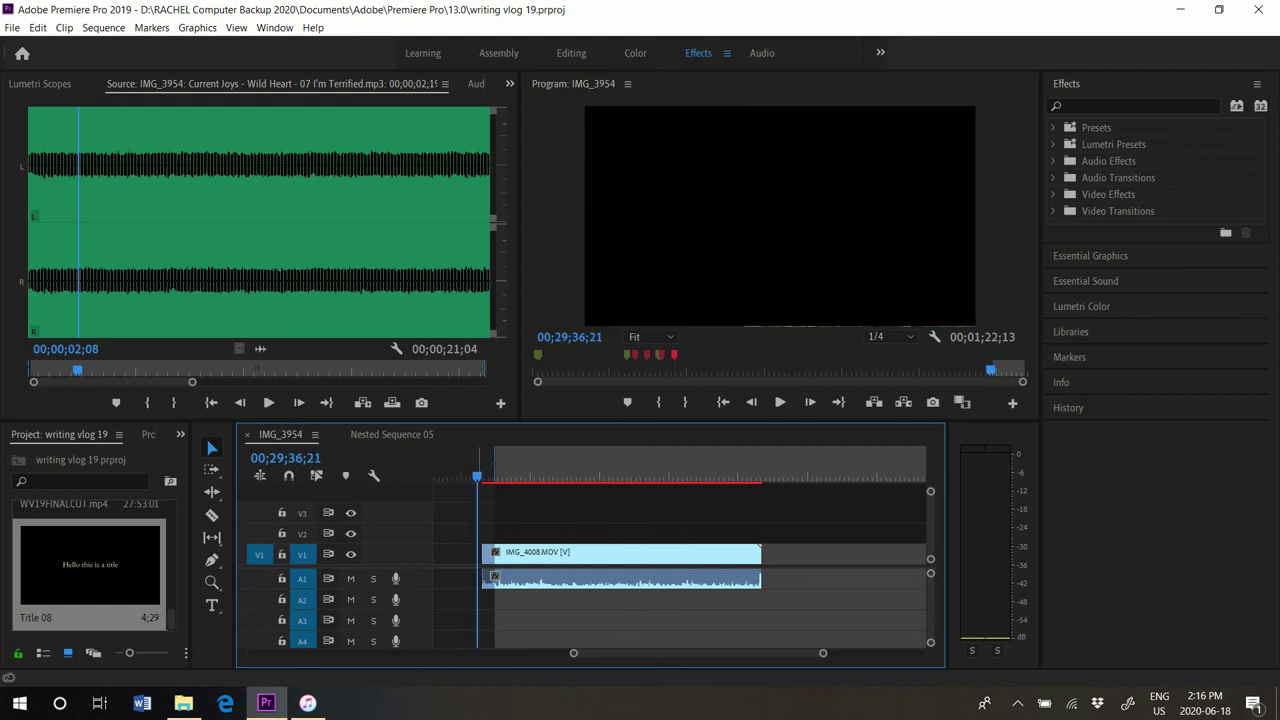
pyautogui.hotkey('ctrl', 's')
pyautogui.hotkey('ctrl', 'shift', 'x')
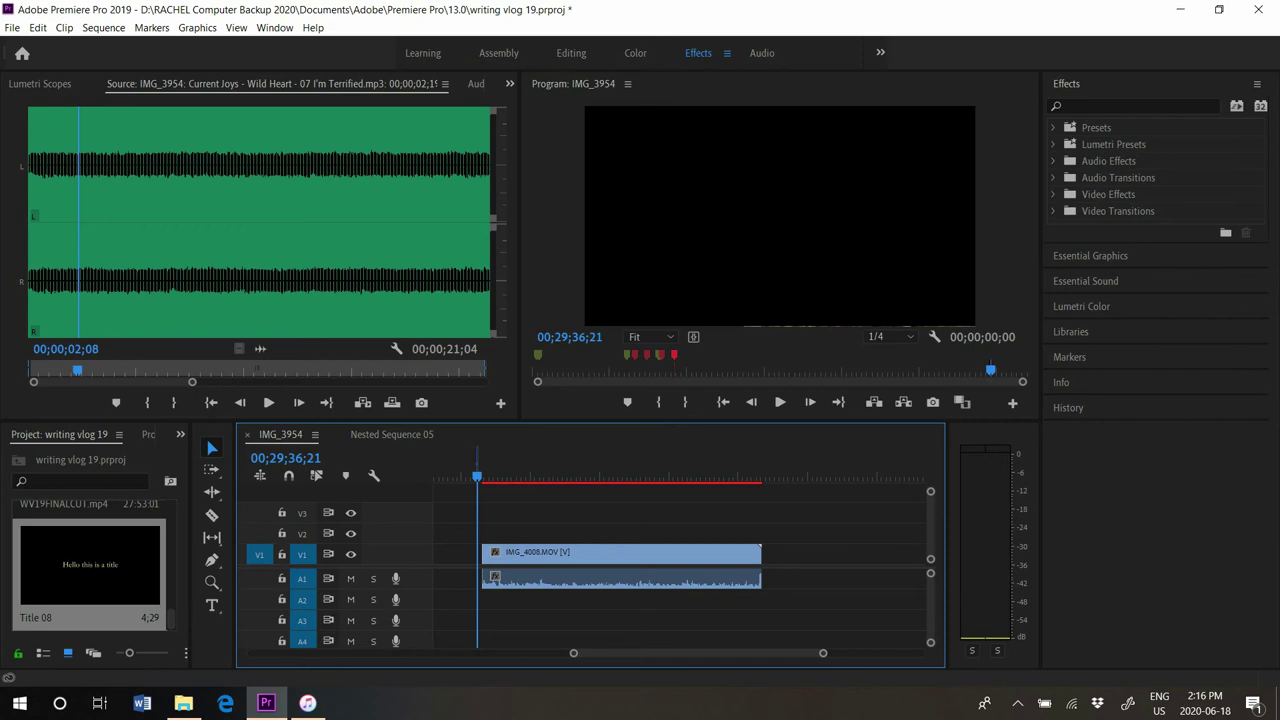
# Preview IMG_4008.MOV in the maximized Program monitor up to 00;29;49;28, restore the panel layout and save the project
pyautogui.moveTo(823, 653); pyautogui.dragTo(788, 653)
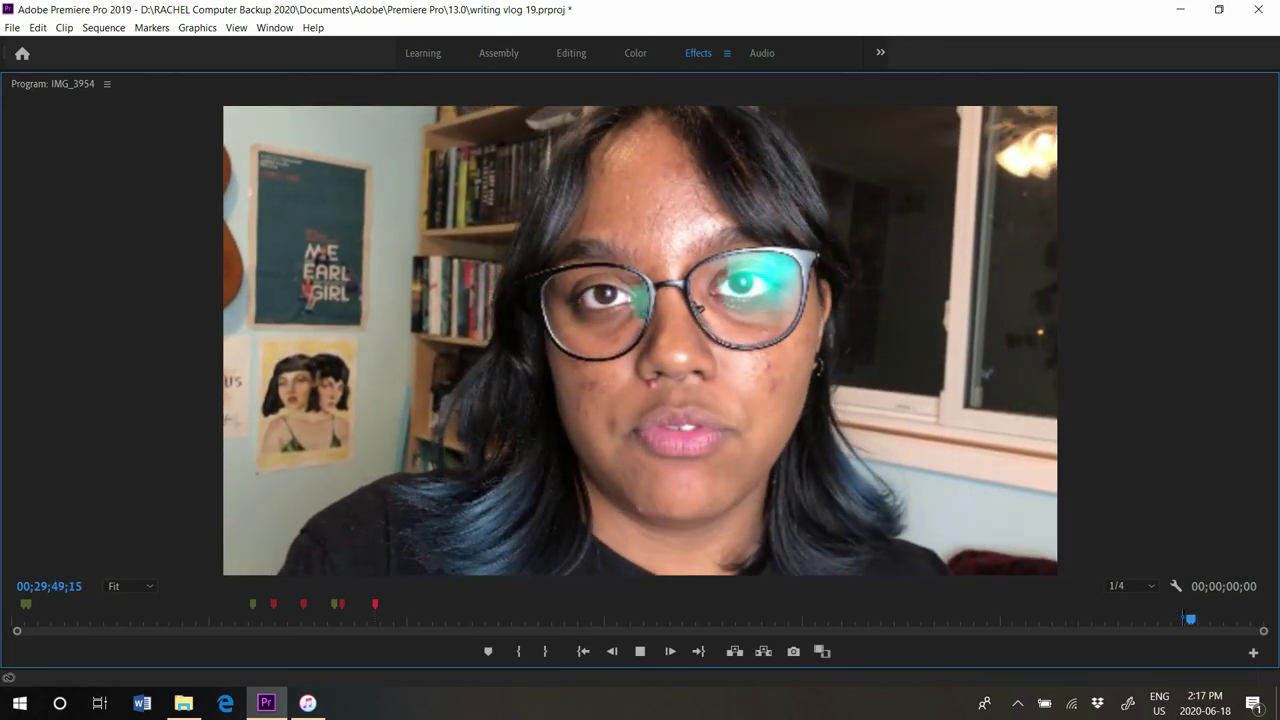
pyautogui.press('space')
pyautogui.press('`')
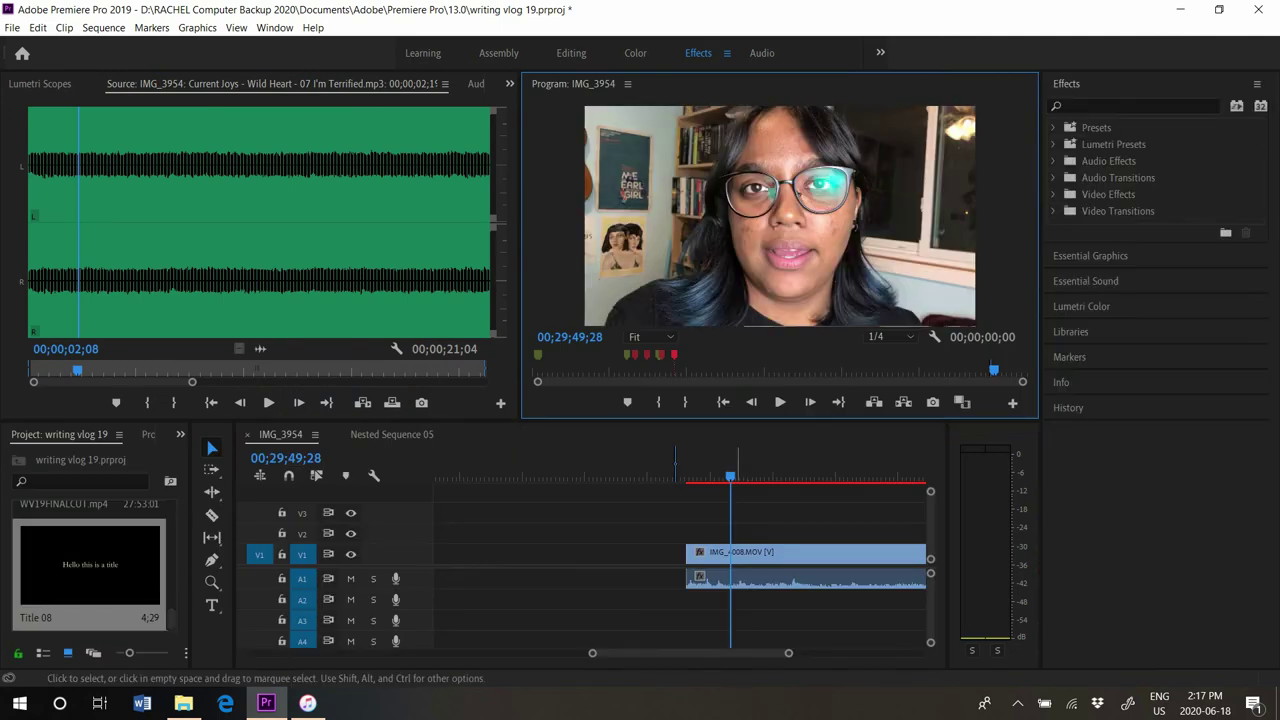
pyautogui.hotkey('ctrl', 's')
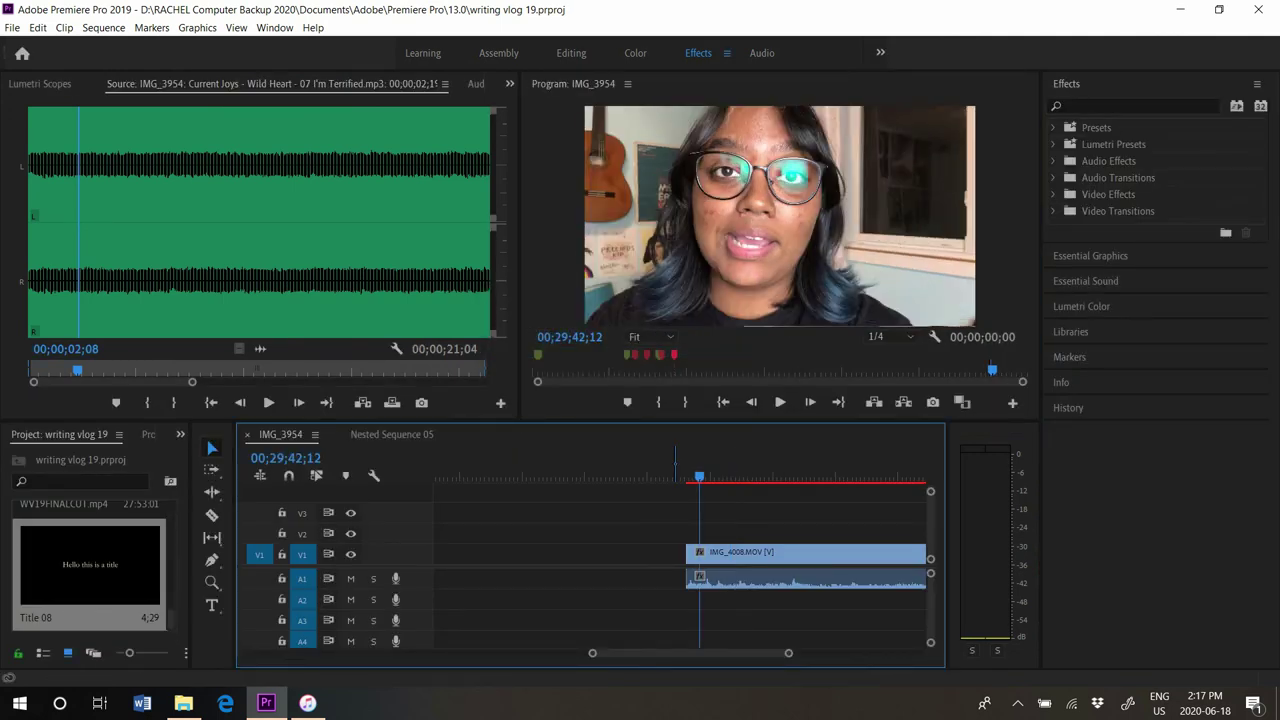
# Play the opening of IMG_4008.MOV to 00;29;42;04 and split the clip at two points beyond it with the Razor tool
pyautogui.click(675, 463)
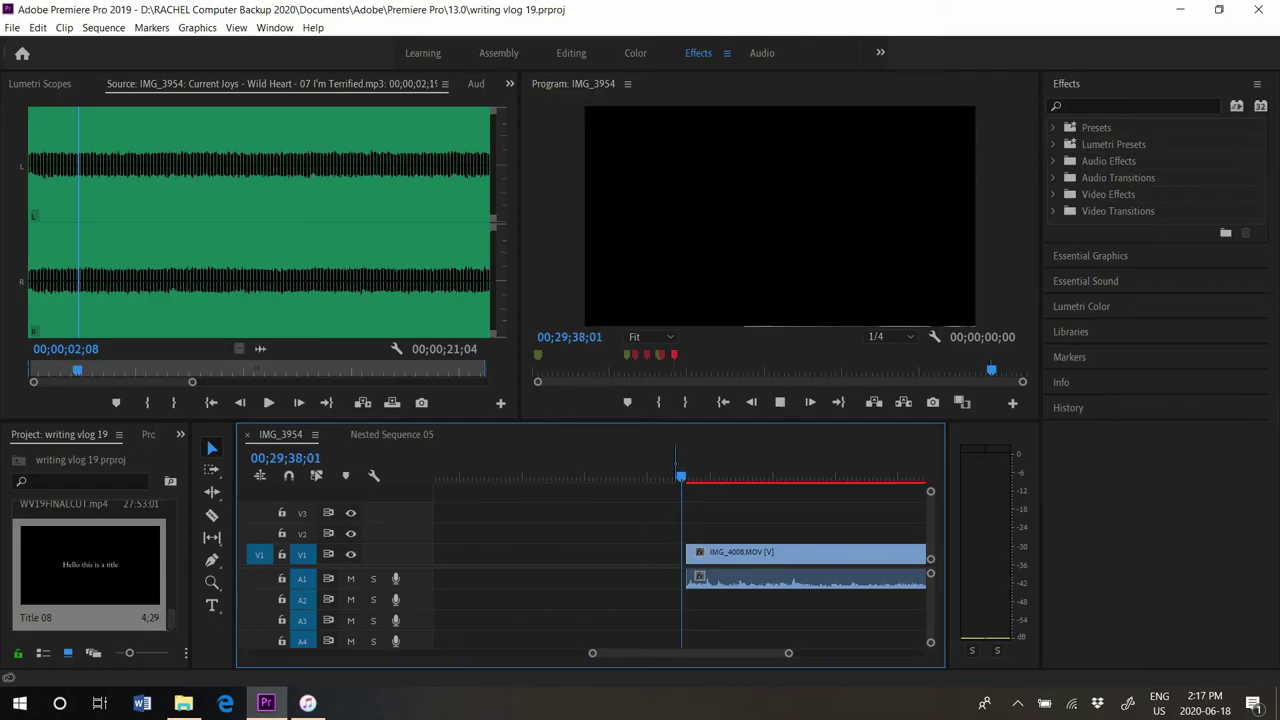
pyautogui.press('c')
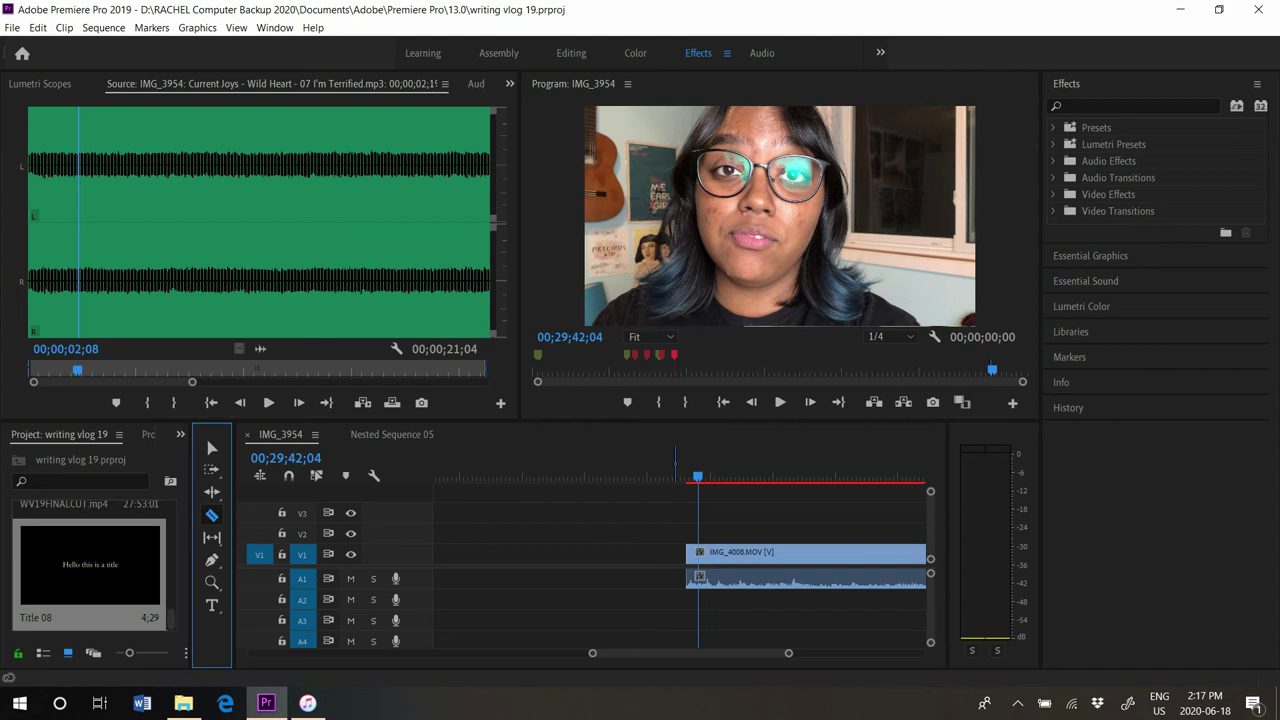
pyautogui.click(707, 555)
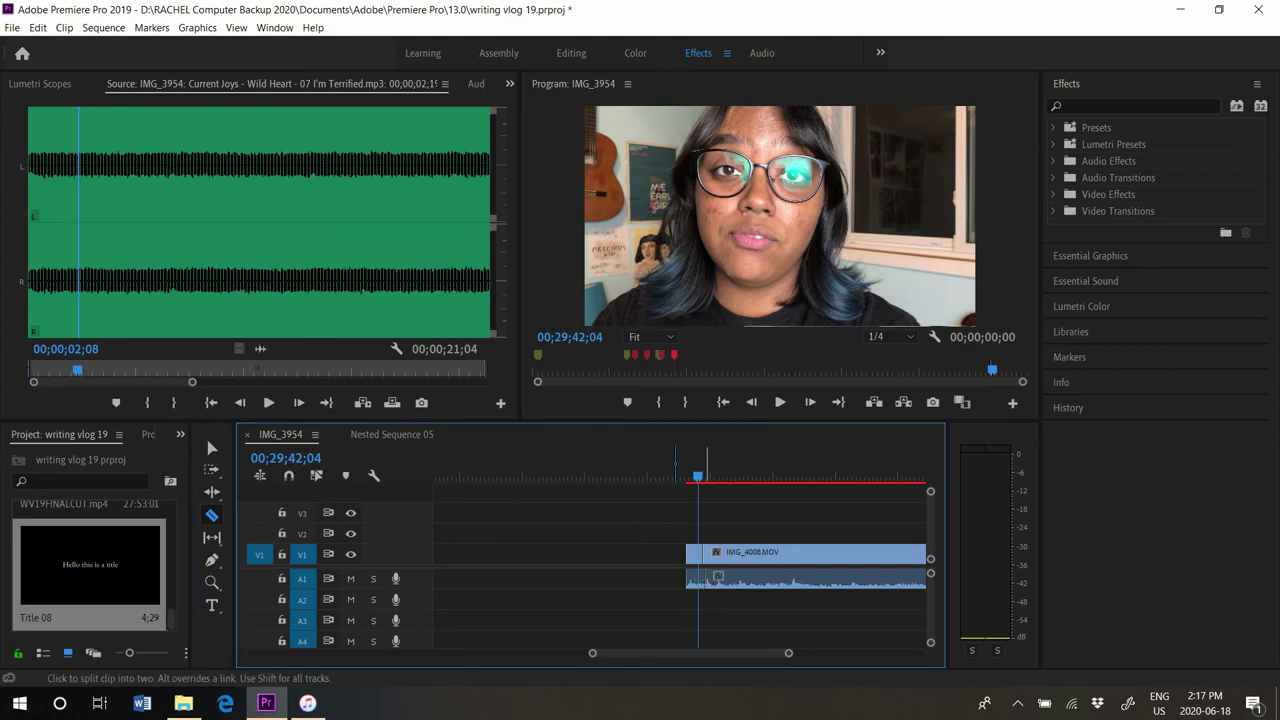
pyautogui.click(761, 555)
pyautogui.press('v')
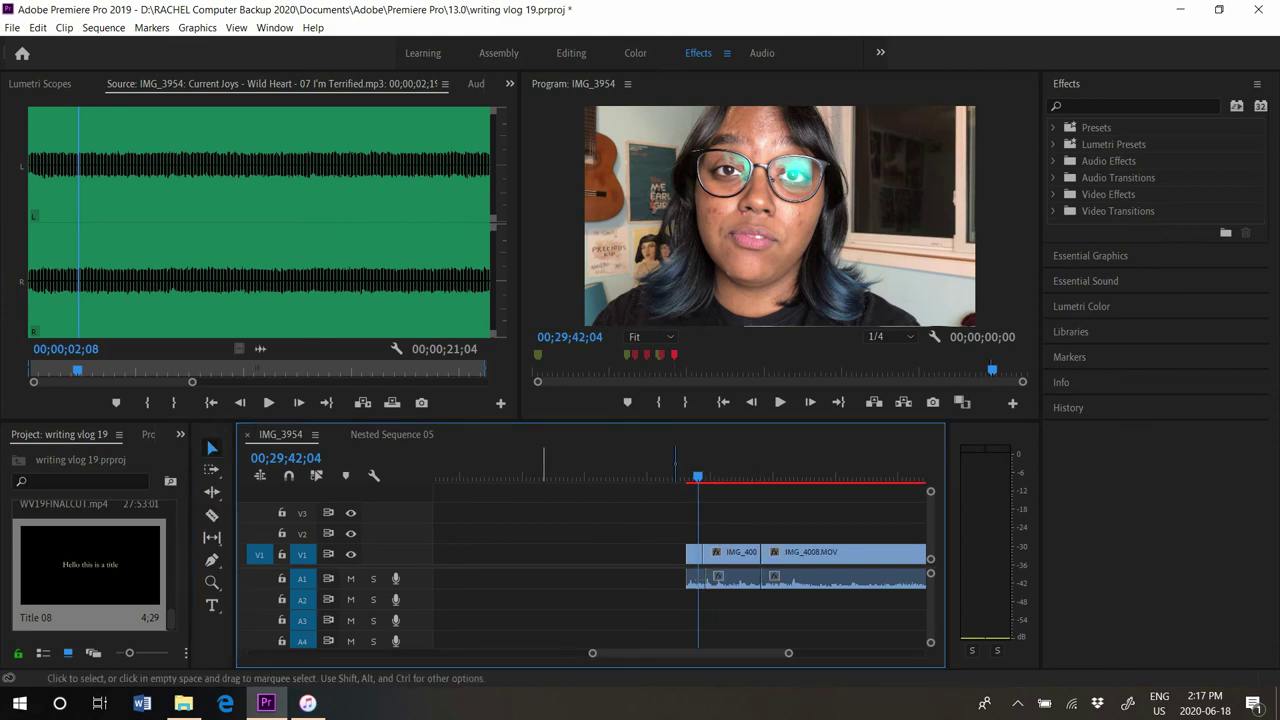
# Delete the middle piece of IMG_4008.MOV and move the remaining part back to close the gap
pyautogui.click(724, 555)
pyautogui.press('Delete')
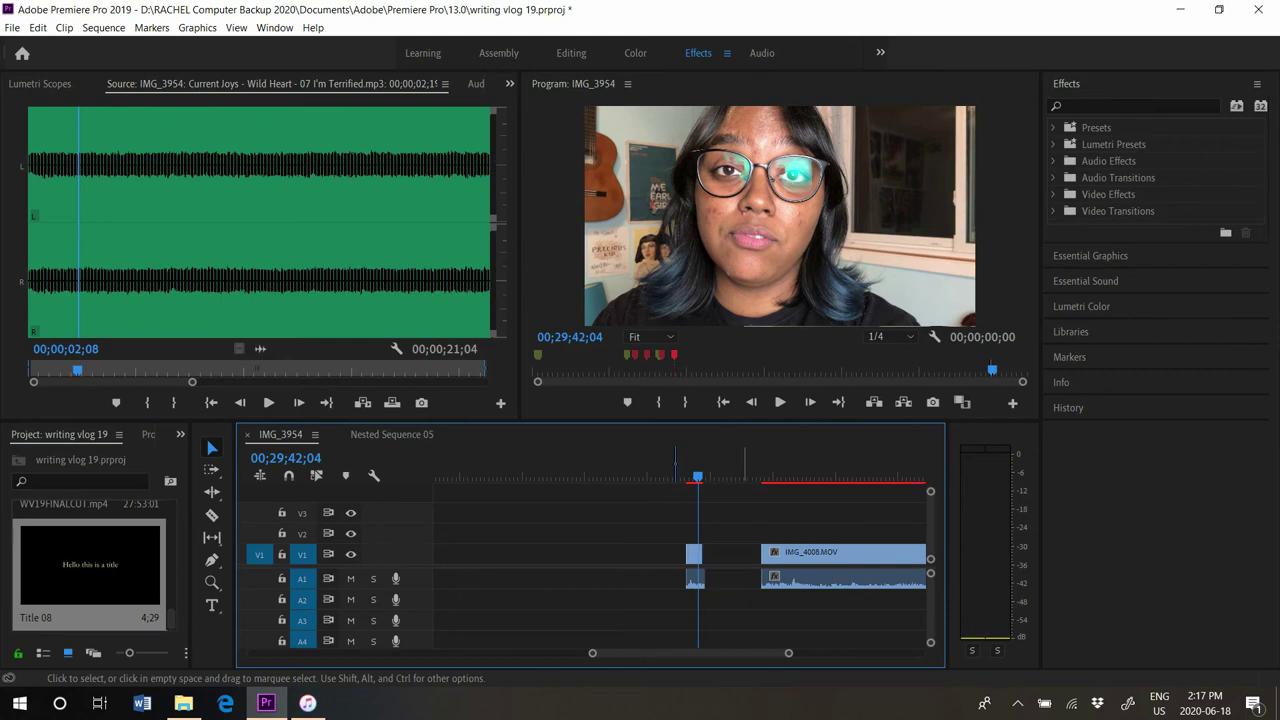
pyautogui.moveTo(828, 555); pyautogui.dragTo(752, 556)
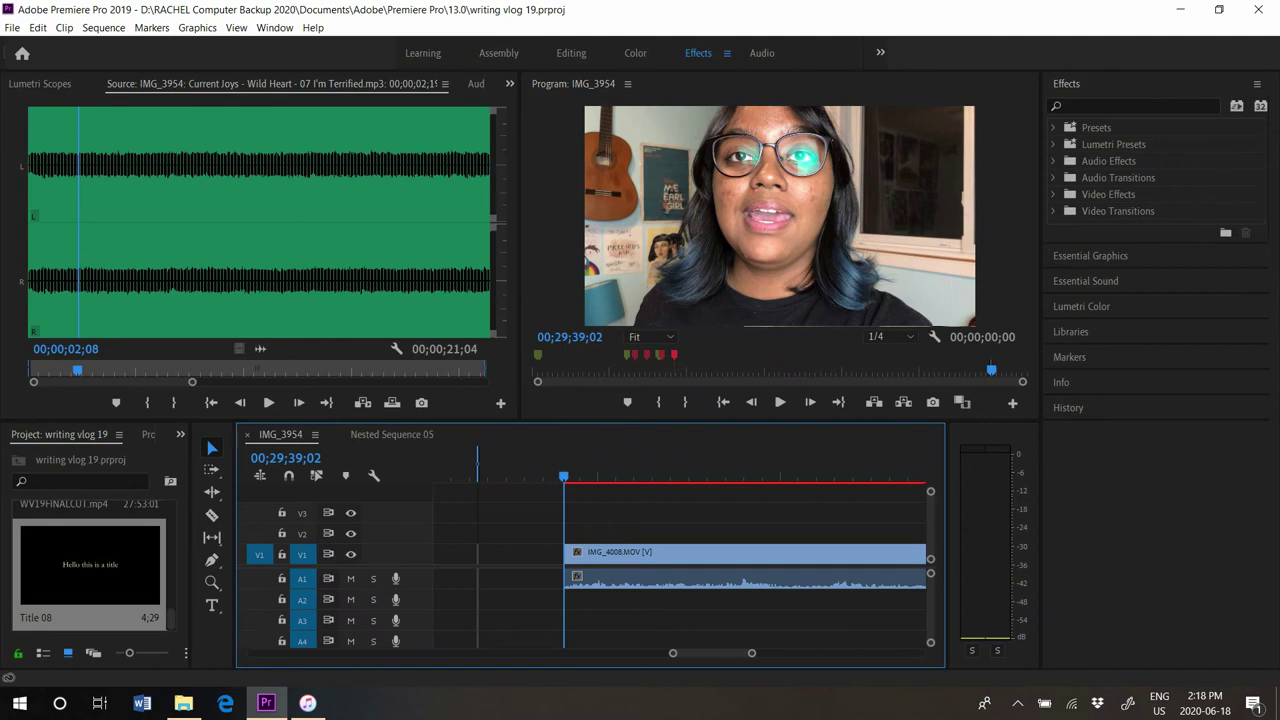
# Select the main vlog's clips on V1 and A1 across the whole sequence to show the amount of edited footage
pyautogui.moveTo(752, 653); pyautogui.dragTo(921, 653)
pyautogui.press('-')
pyautogui.press('-')
pyautogui.press('-')
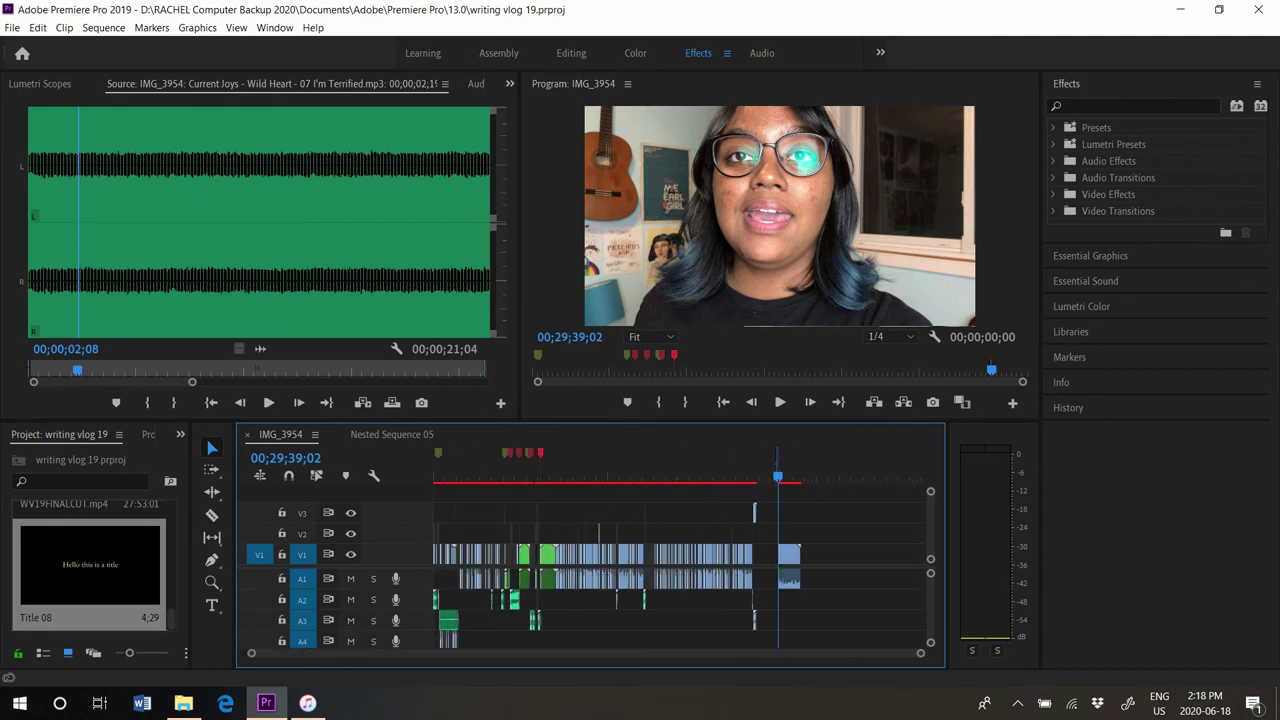
pyautogui.moveTo(648, 588); pyautogui.dragTo(432, 641)
pyautogui.click(622, 476)
pyautogui.moveTo(921, 653); pyautogui.dragTo(869, 653)
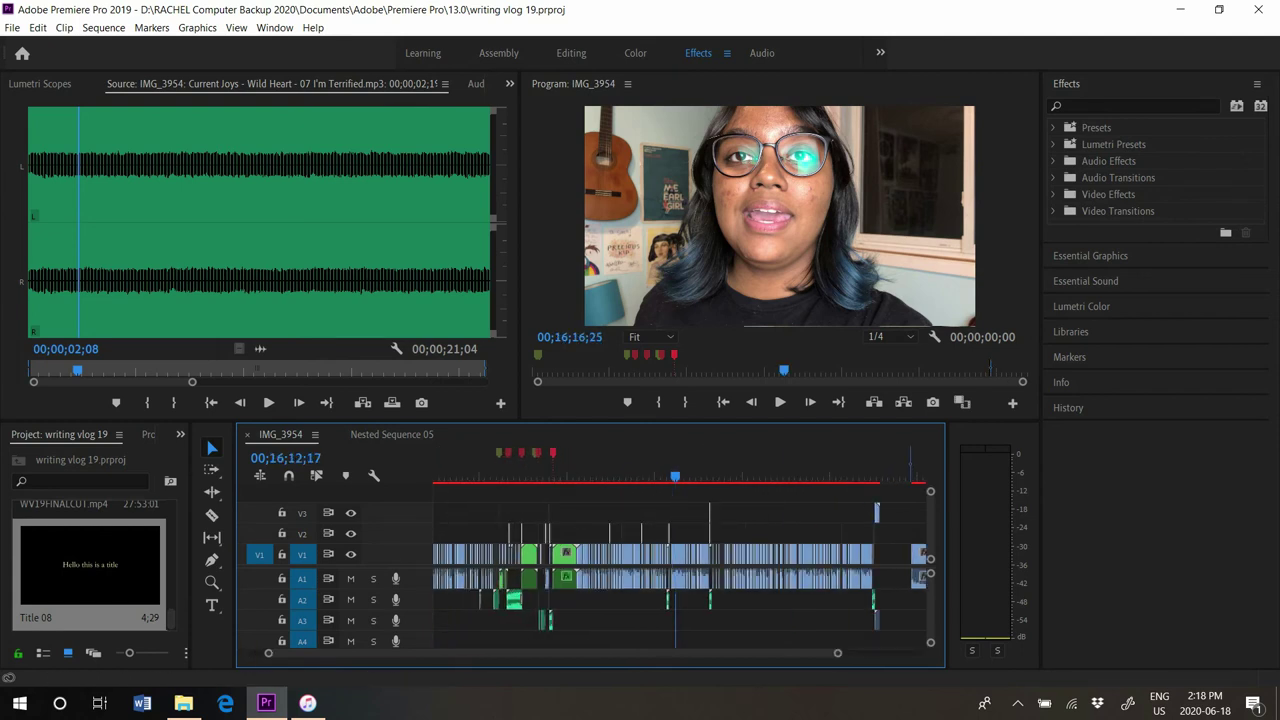
pyautogui.moveTo(891, 579); pyautogui.dragTo(430, 552)
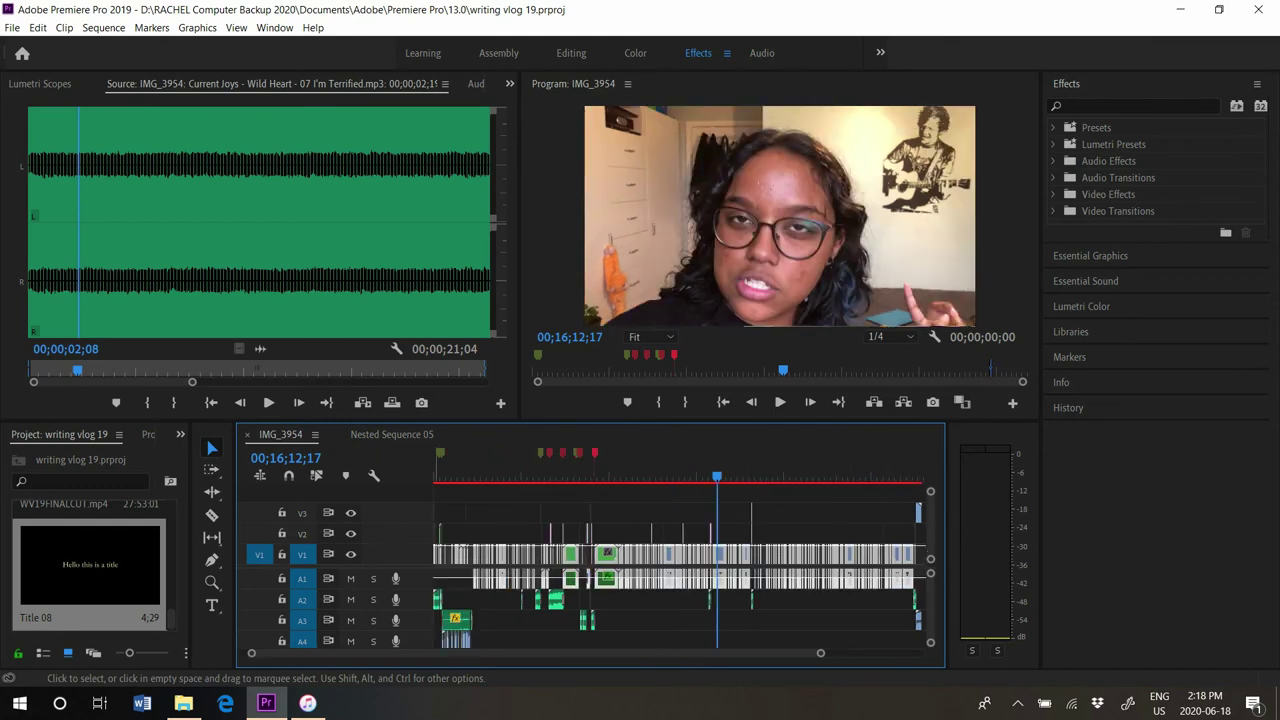
# Return to the separate IMG_4008.MOV clip and play its early part up to 00;30;06;20
pyautogui.moveTo(560, 653); pyautogui.dragTo(658, 653)
pyautogui.click(733, 476)
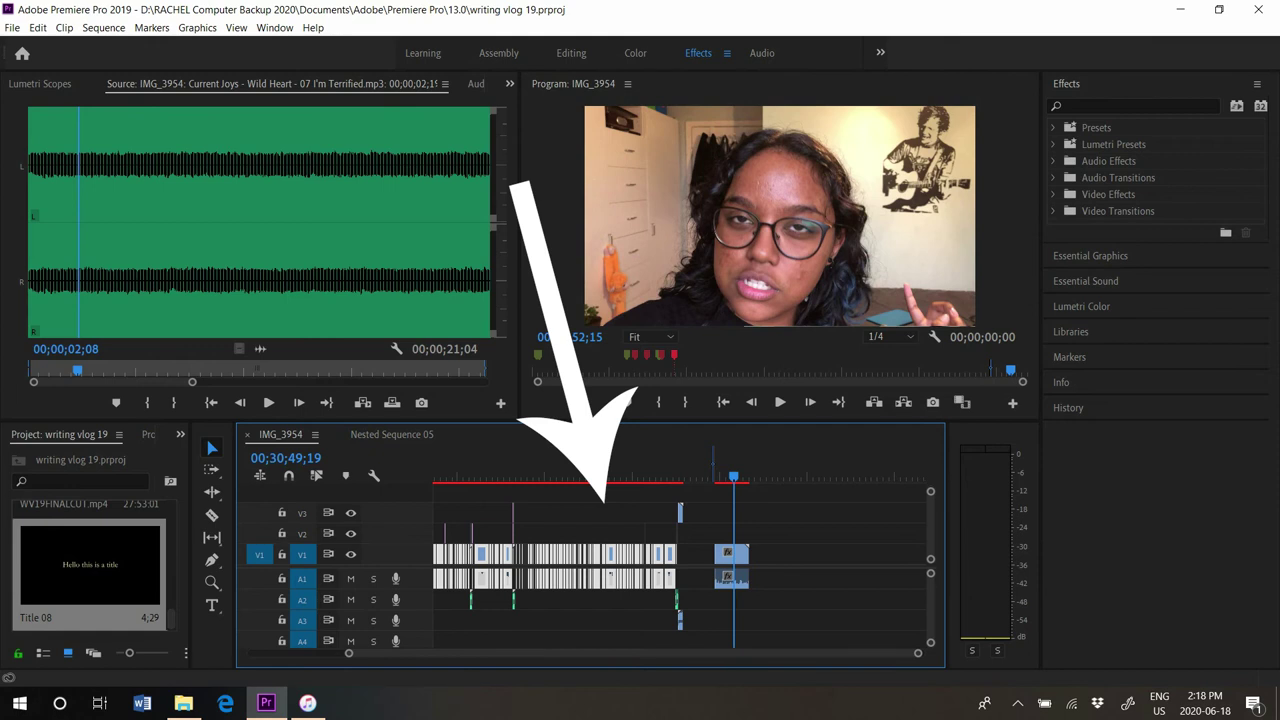
pyautogui.moveTo(921, 653); pyautogui.dragTo(841, 653)
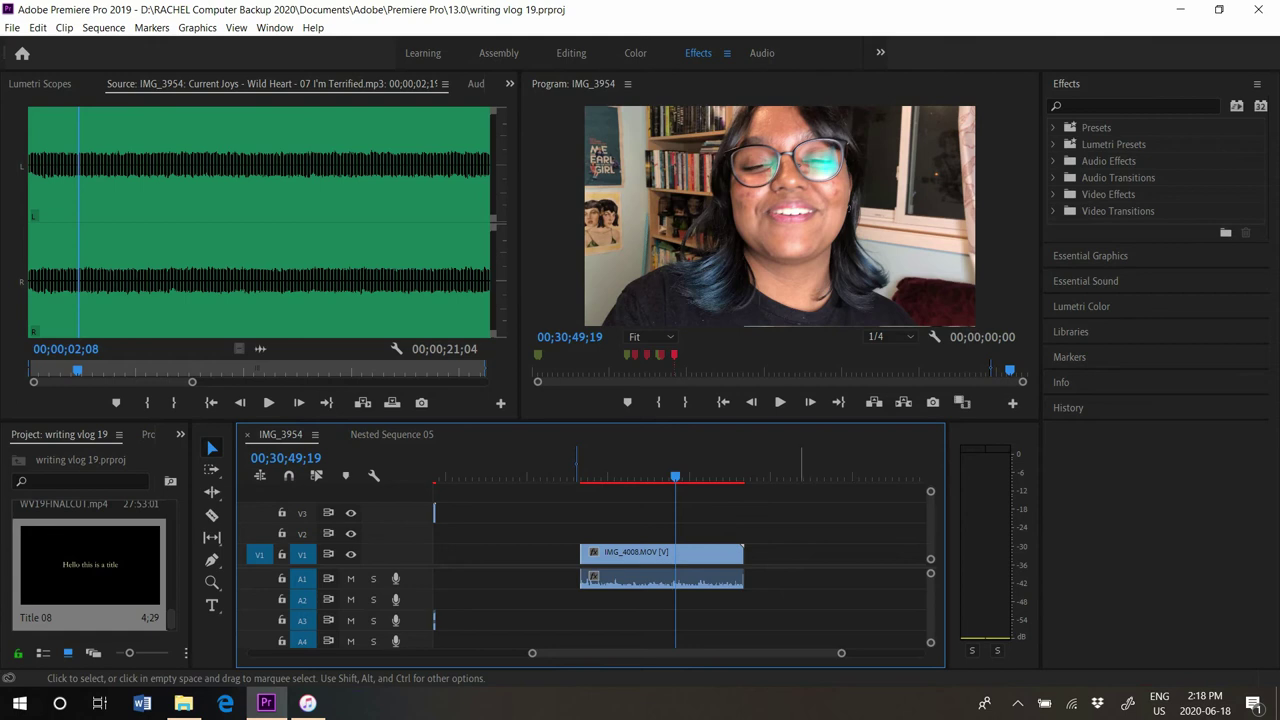
pyautogui.click(609, 472)
pyautogui.press('space')
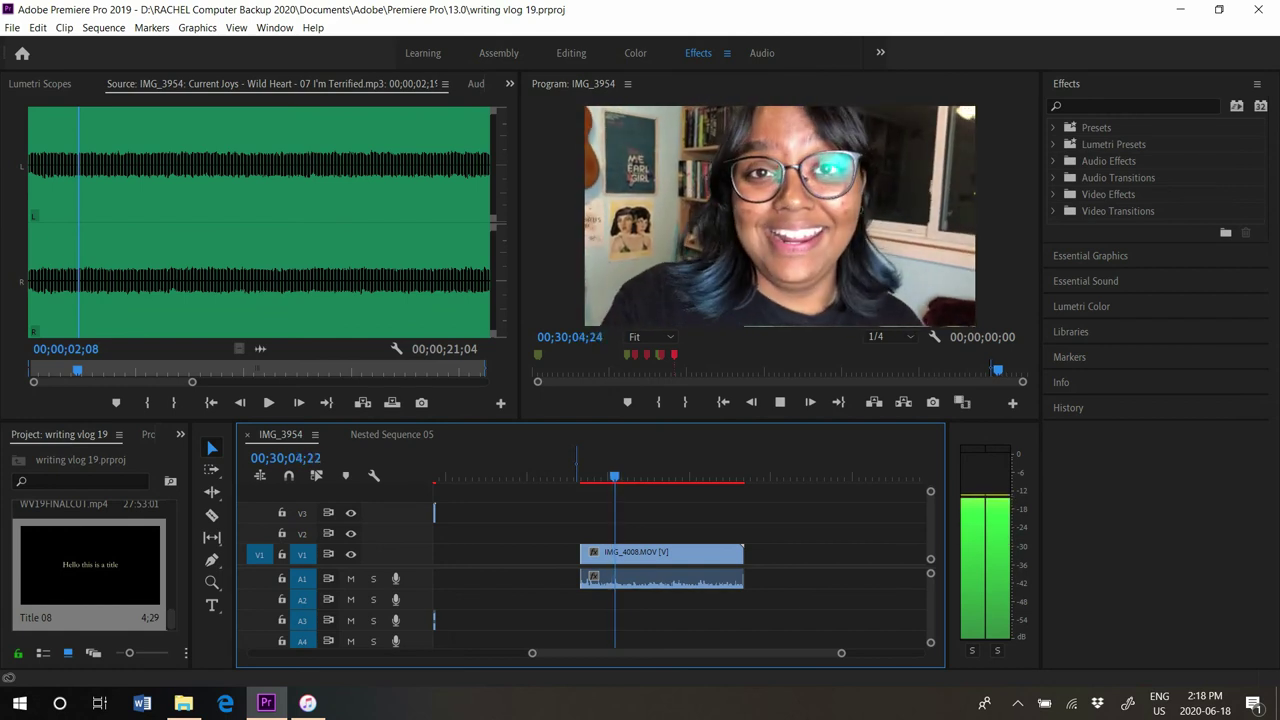
pyautogui.press('space')
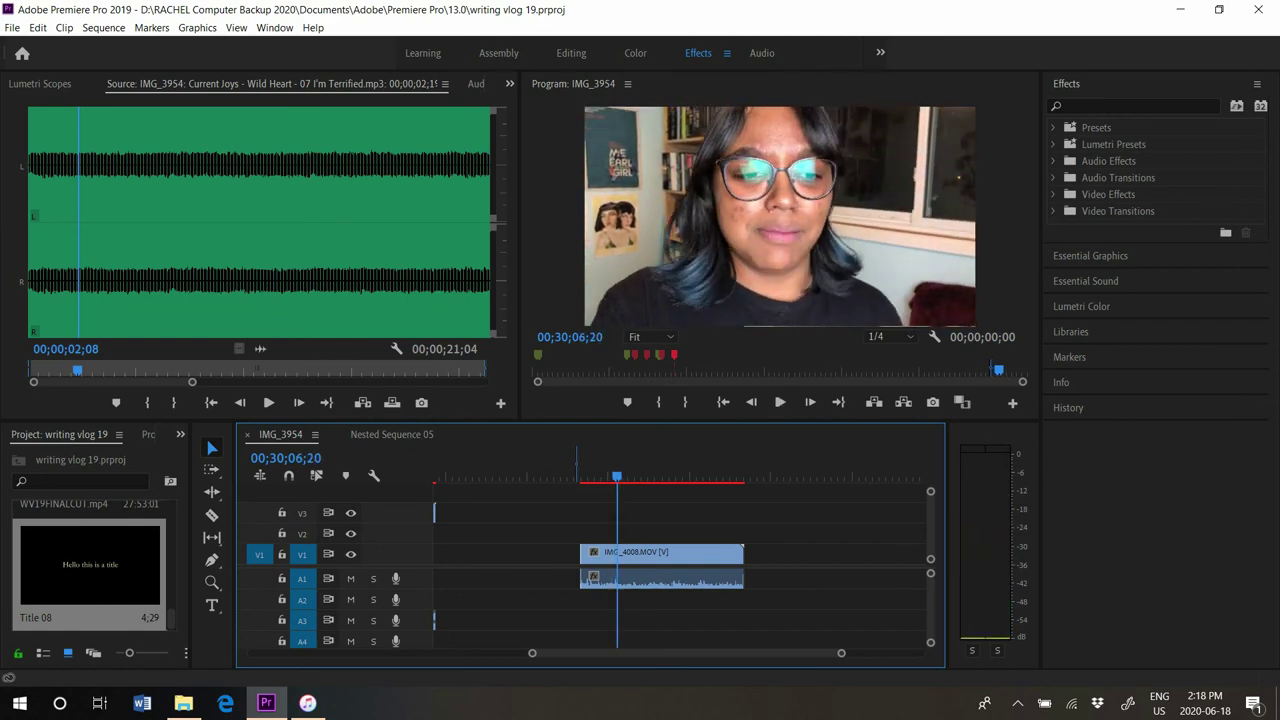
# Mark an In point and an Out point at 00;30;06;20 in IMG_4008.MOV
pyautogui.press('i')
pyautogui.press('o')
pyautogui.press('=')
pyautogui.press('=')
pyautogui.press('=')
pyautogui.press('=')
# Play IMG_4008.MOV from 00;29;38;05 to 00;29;45;14 to find where the unwanted passage starts
pyautogui.click(488, 467)
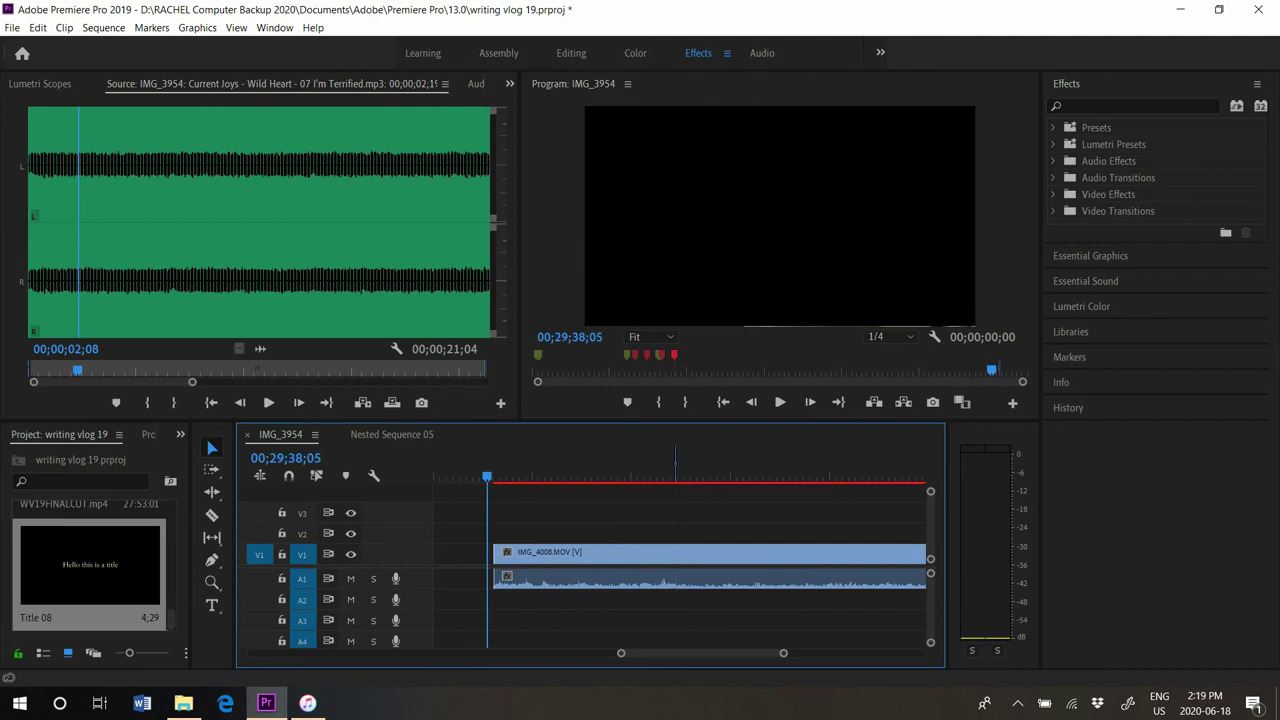
pyautogui.press('space')
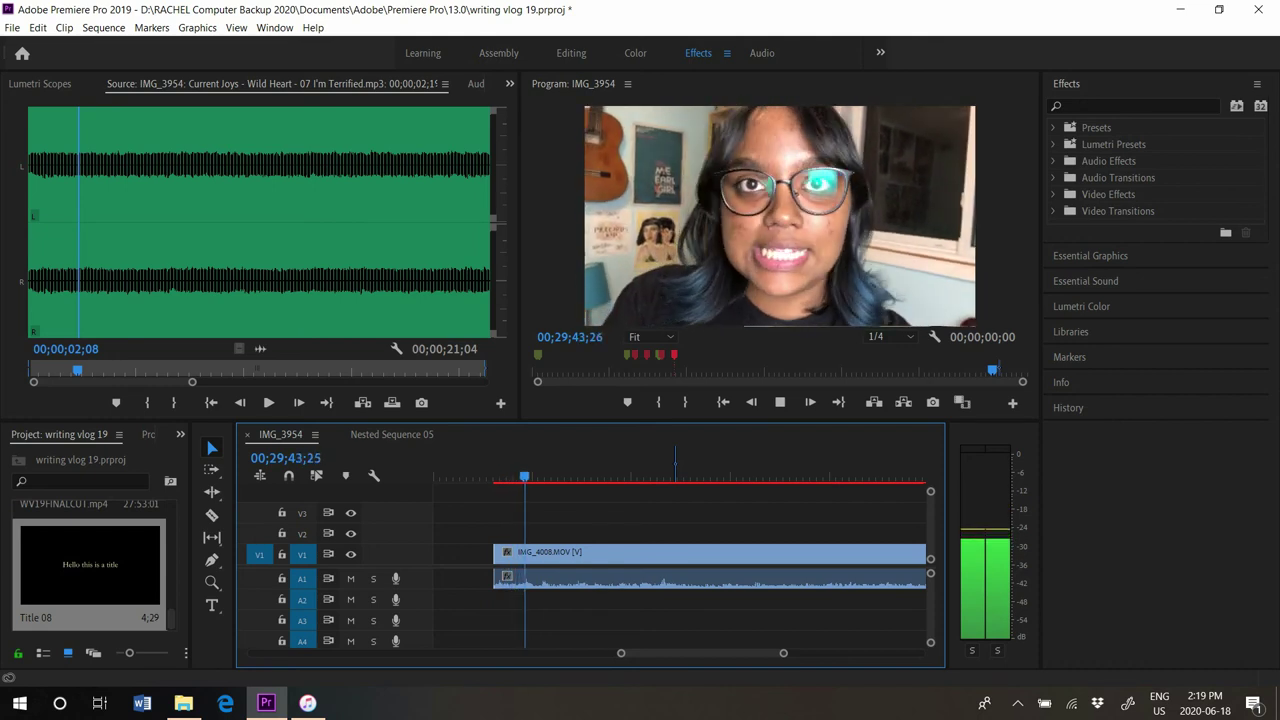
pyautogui.press('space')
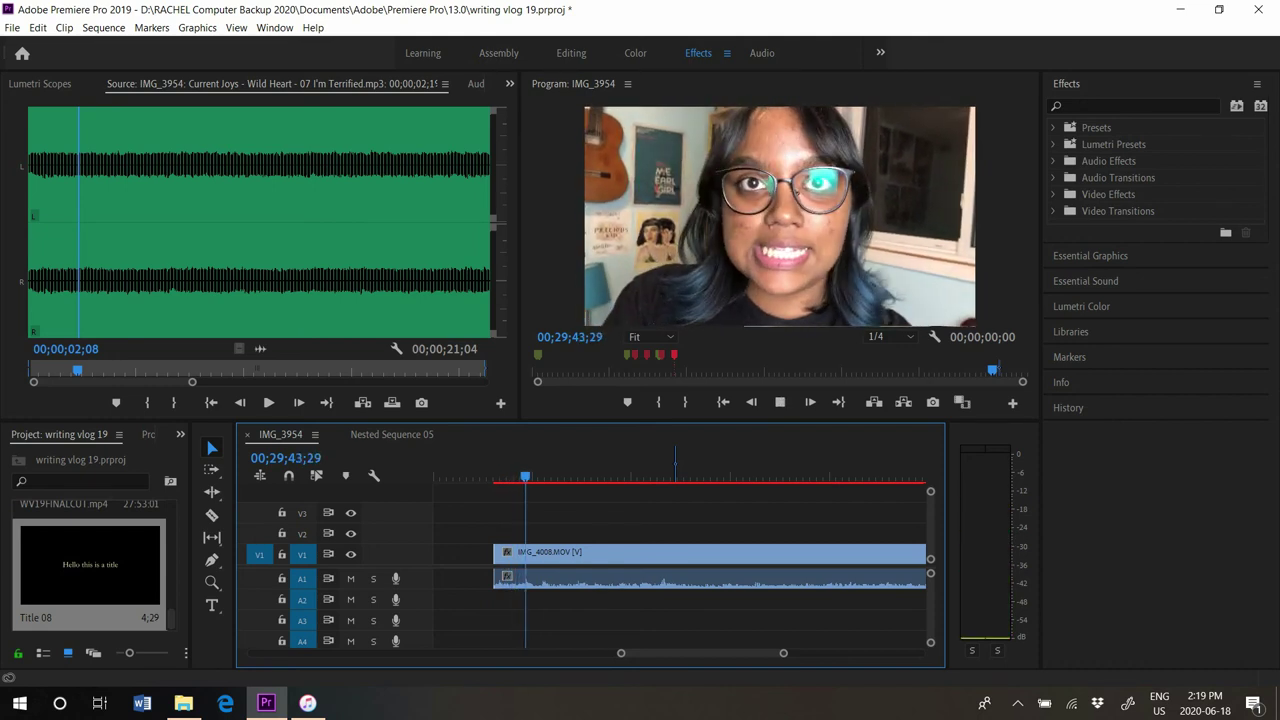
pyautogui.press('space')
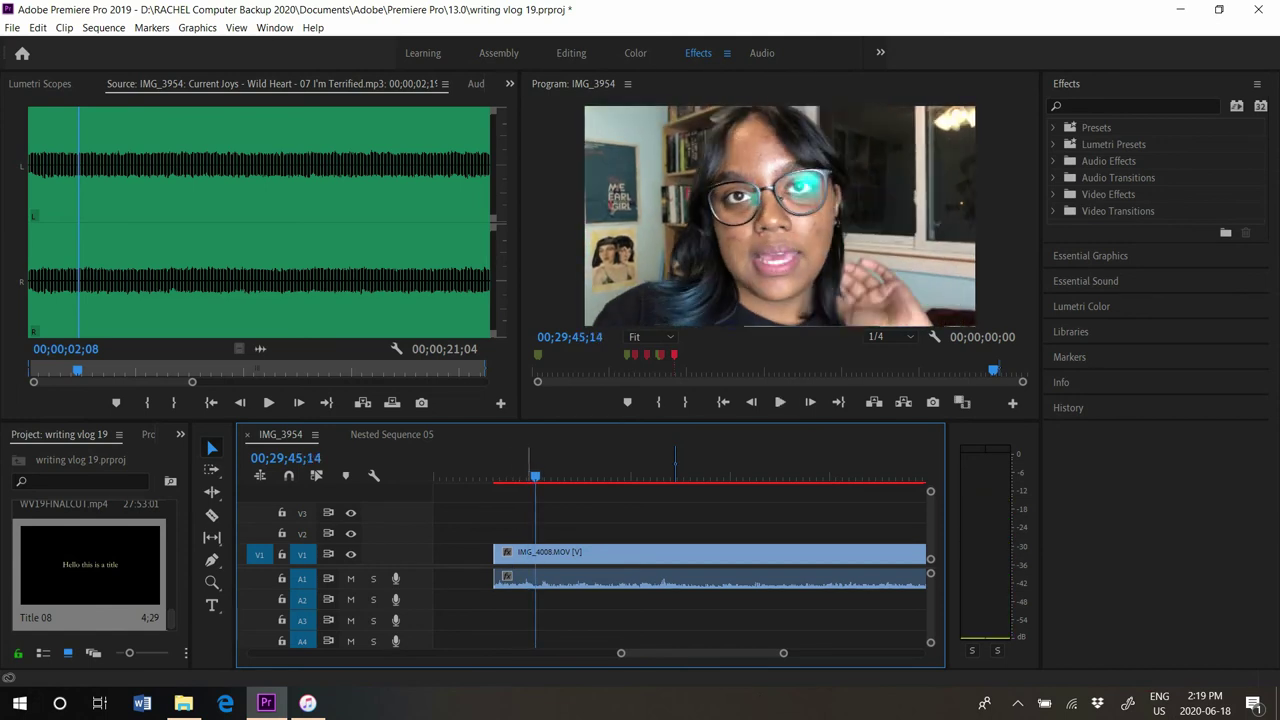
# Play IMG_4008.MOV around 00;29;44;02 and mark an In point there, where the unwanted passage begins
pyautogui.click(522, 465)
pyautogui.press('space')
pyautogui.press('space')
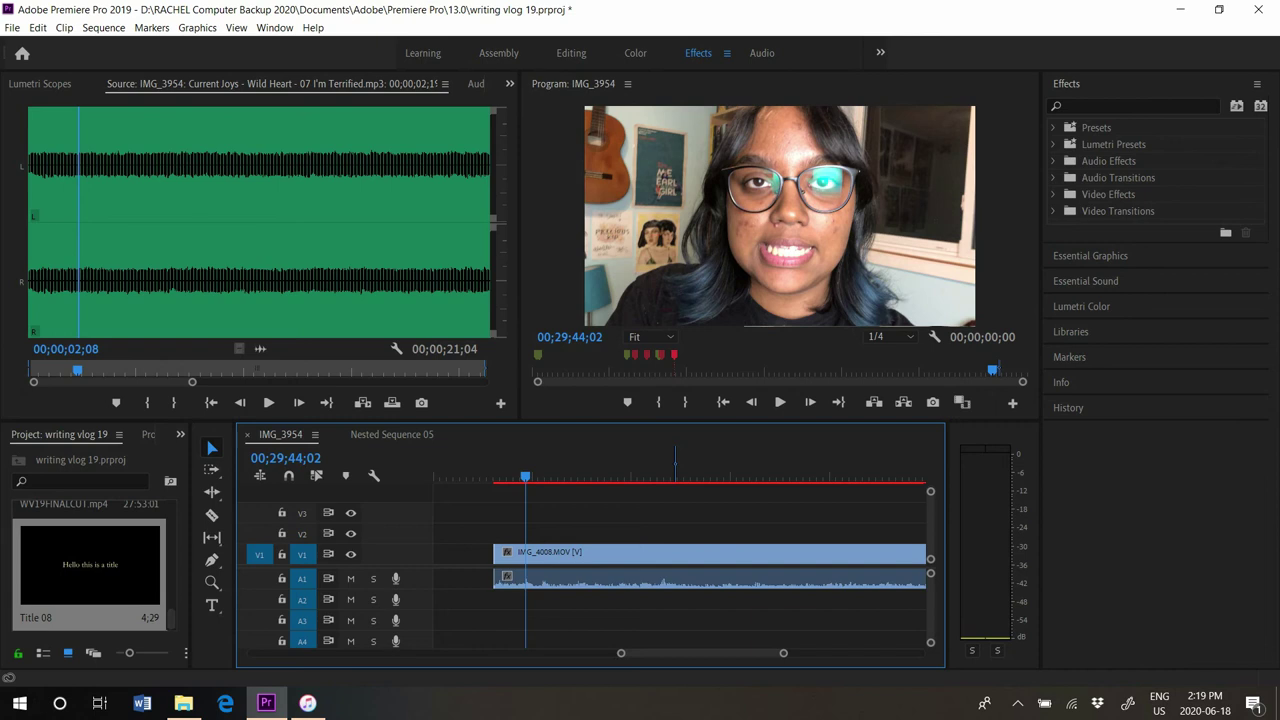
pyautogui.press('i')
# Mark an Out point at 00;29;46;08 and ripple delete the range between the In and Out points
pyautogui.press('space')
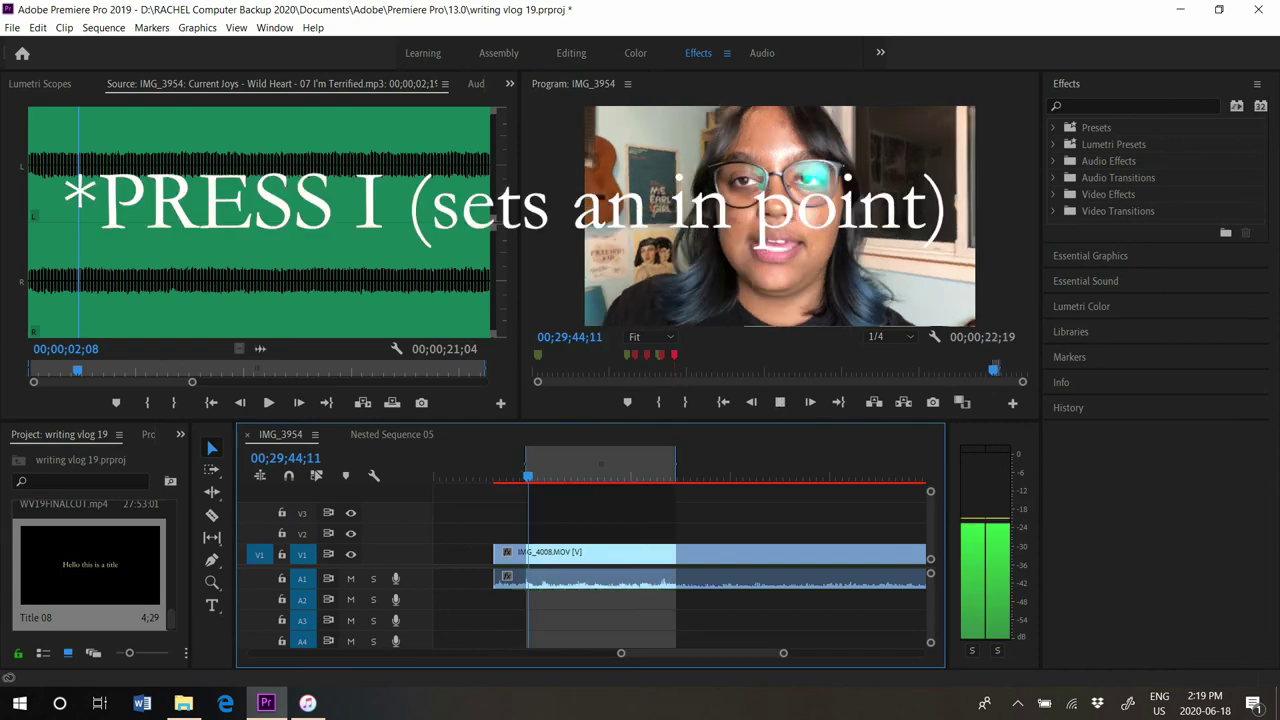
pyautogui.press('space')
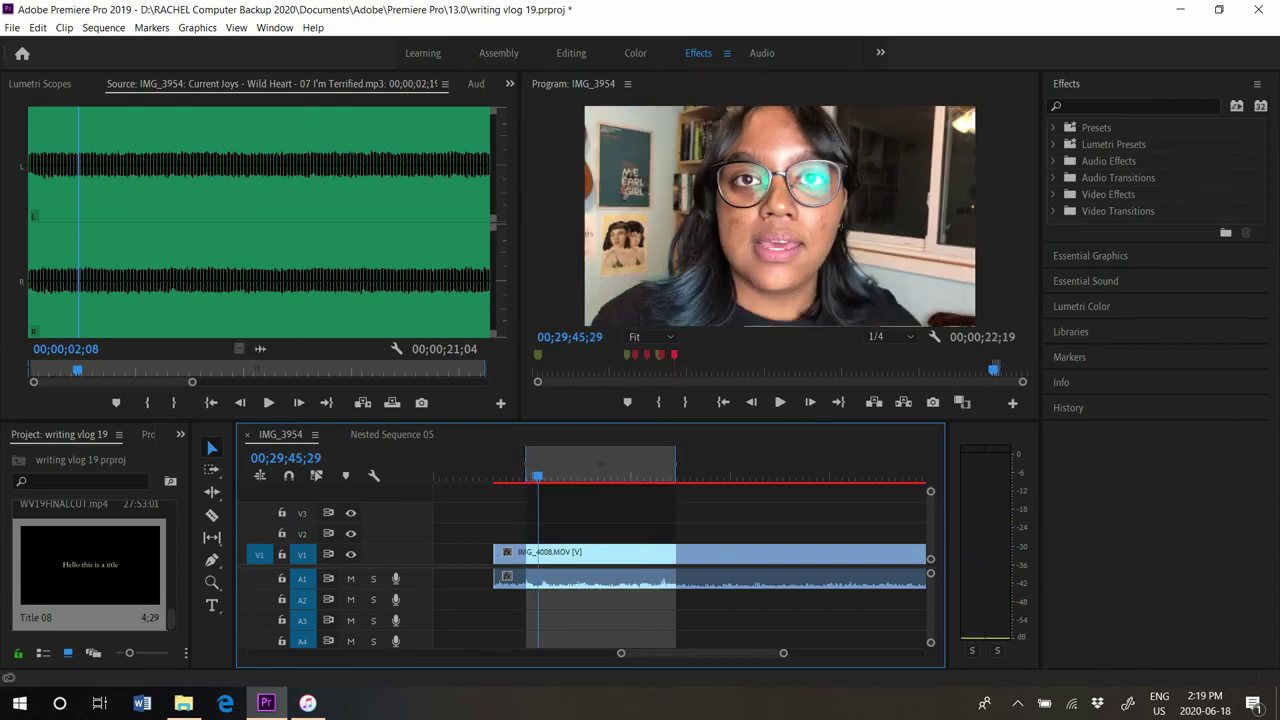
pyautogui.press('space')
pyautogui.press('space')
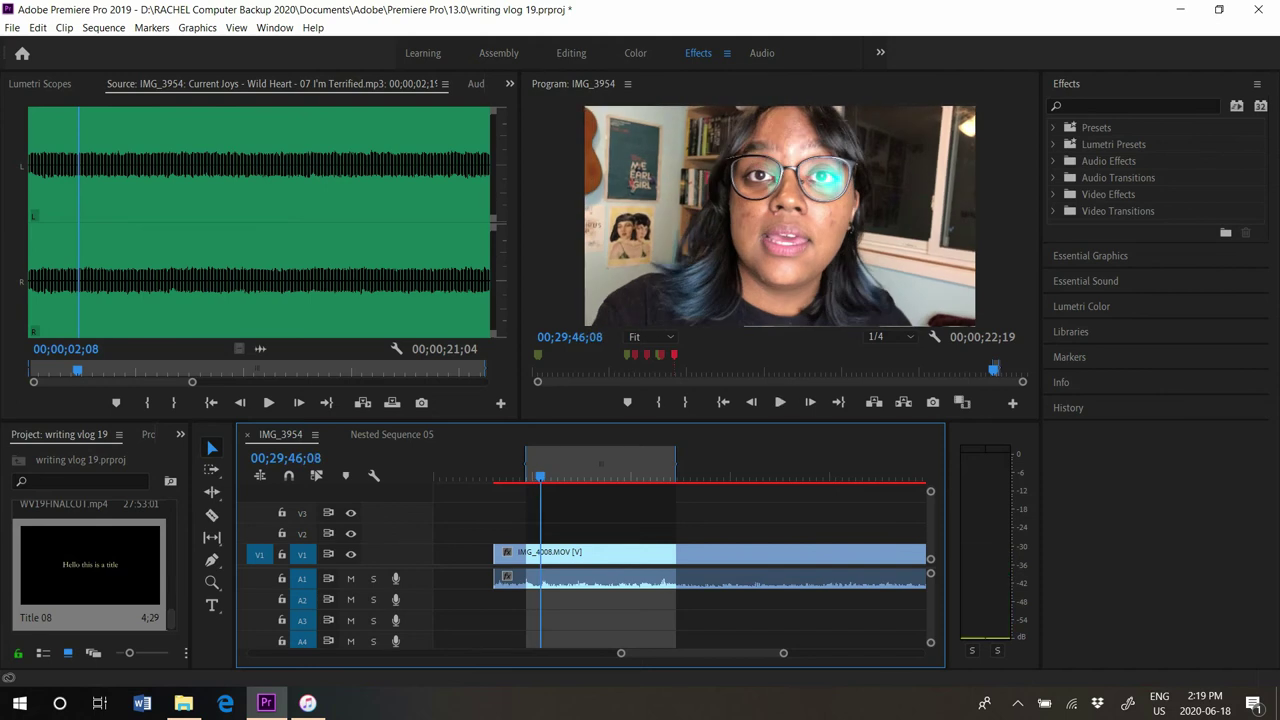
pyautogui.press('o')
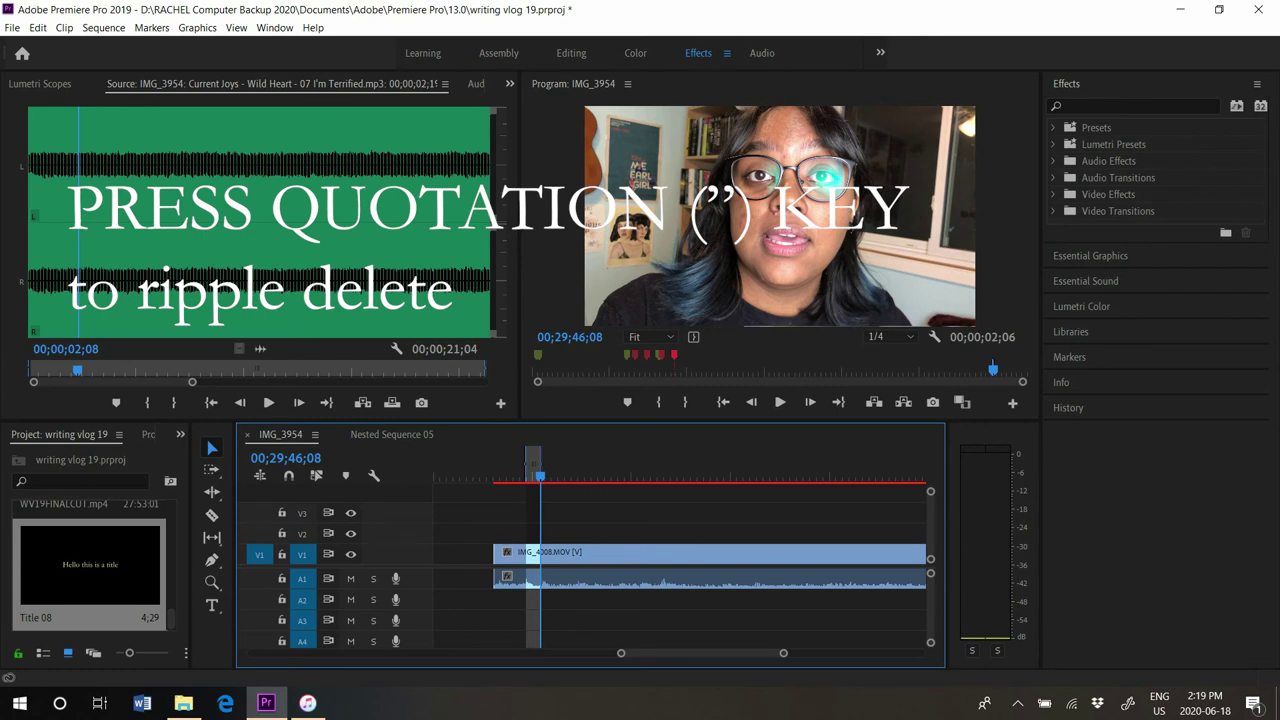
pyautogui.press("'")
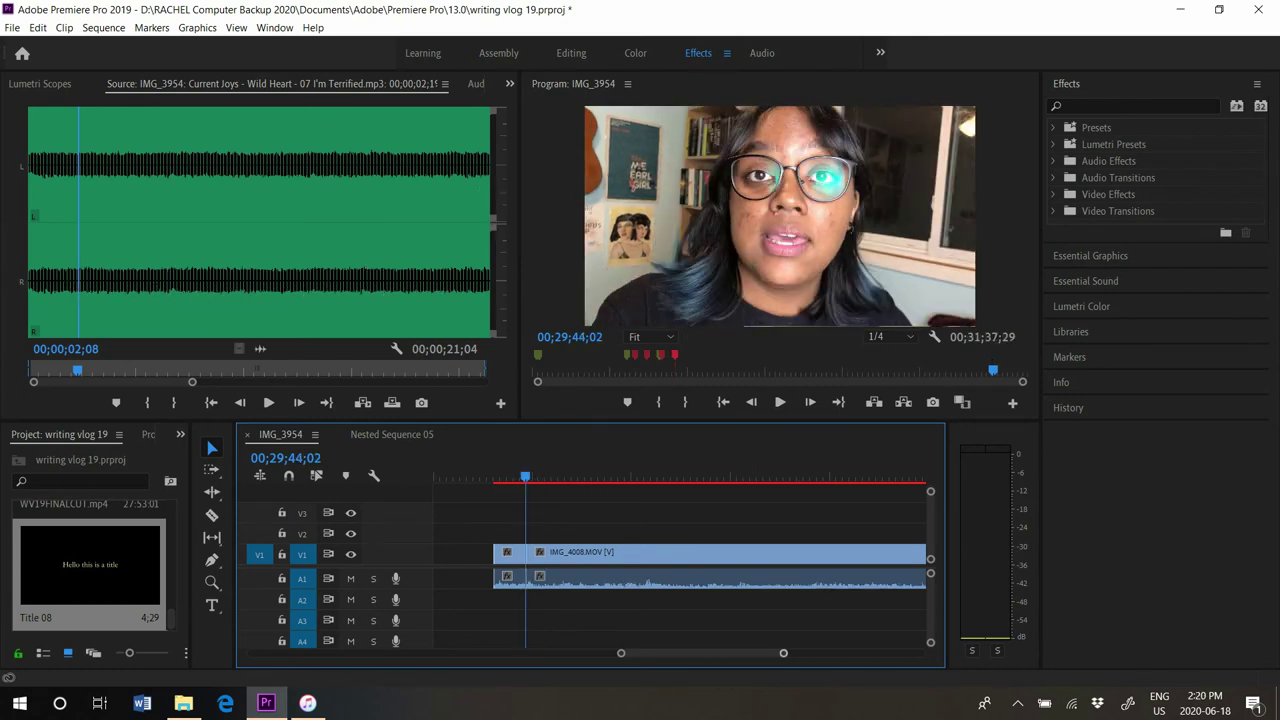
# Try a ripple delete of the range from 00;29;44;02 to 00;29;48;14 in IMG_4008.MOV, and undo the deletion
pyautogui.press('=')
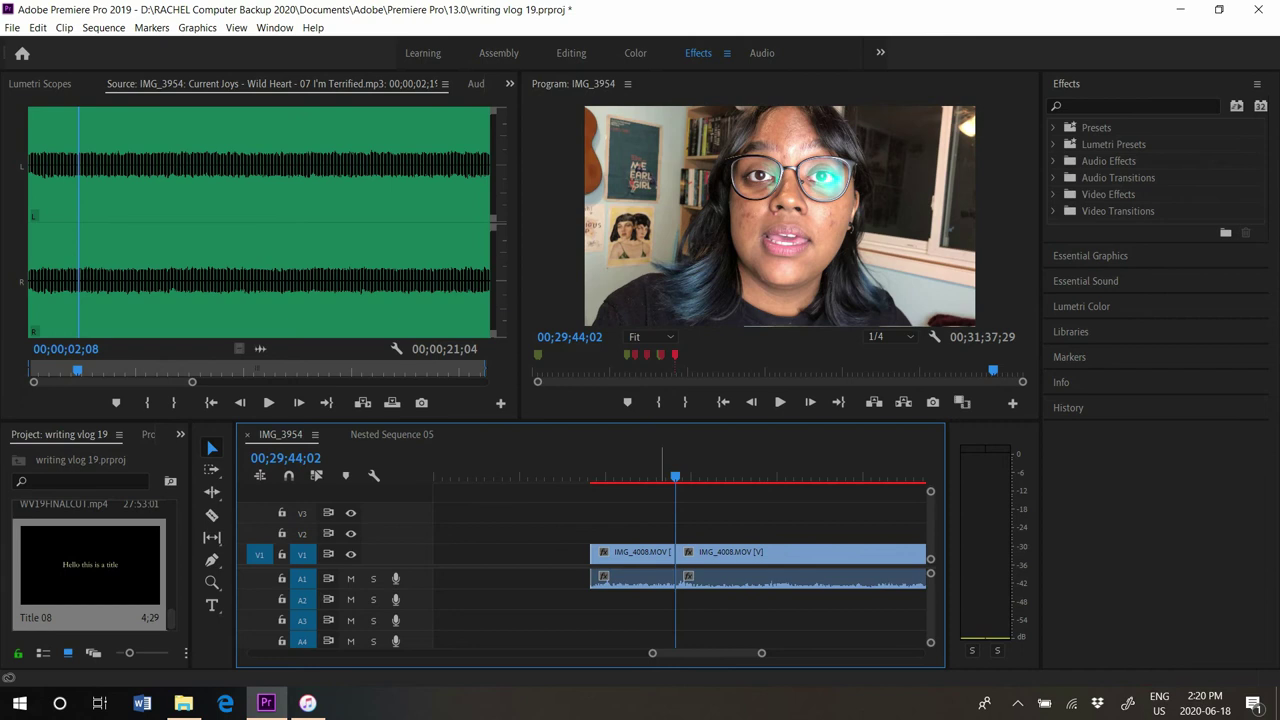
pyautogui.press('i')
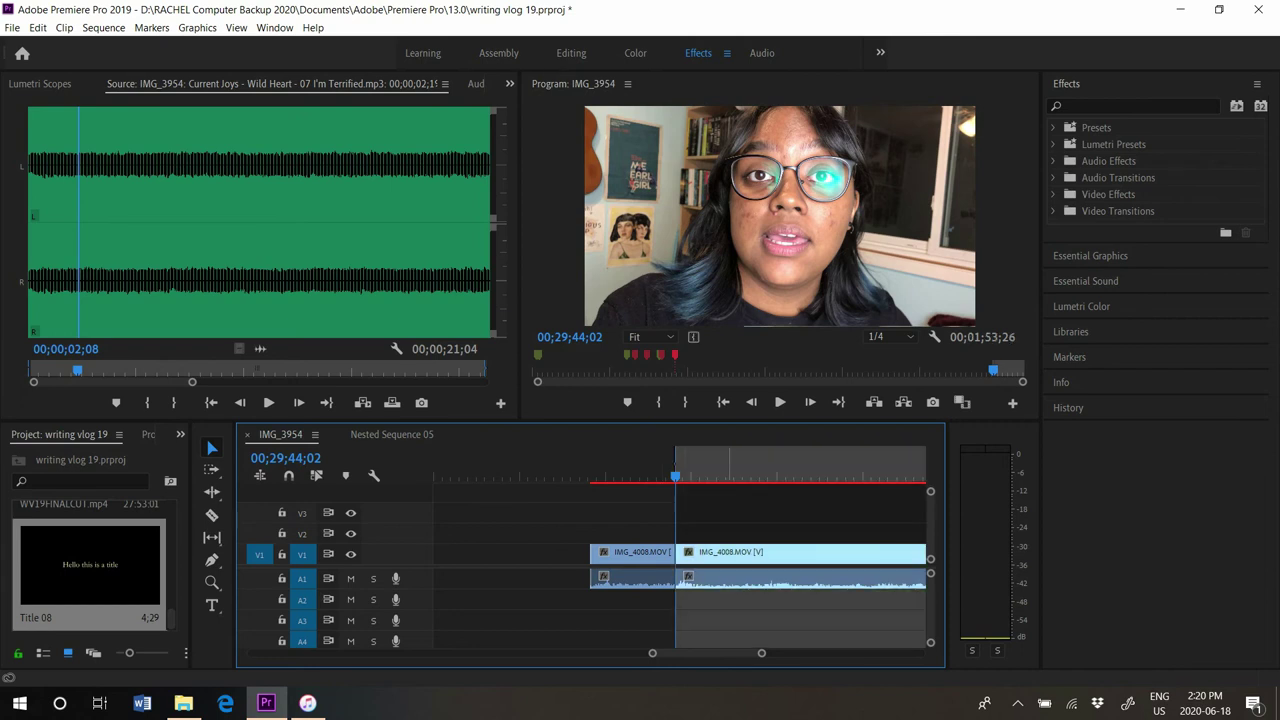
pyautogui.rightClick(750, 480)
pyautogui.click(751, 478)
pyautogui.press('o')
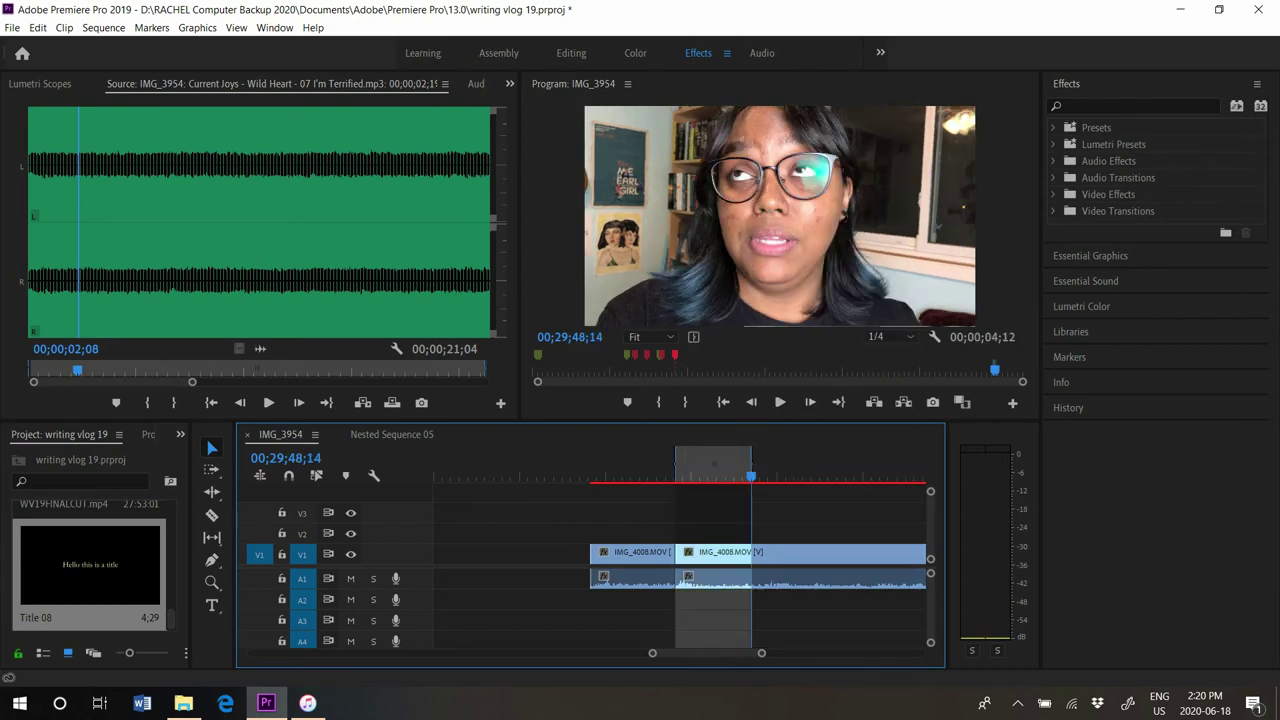
pyautogui.press("'")
pyautogui.hotkey('ctrl', 'z')
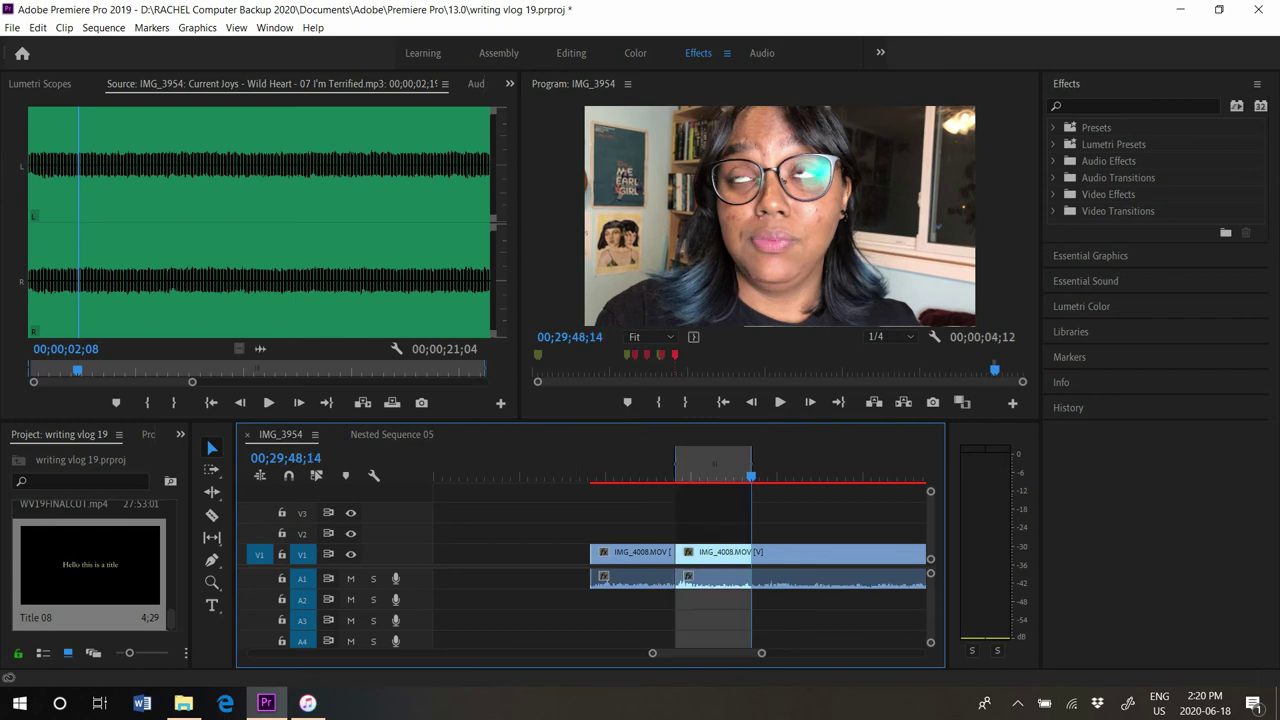
# Split IMG_4008.MOV at 00;29;48;14 with the Razor tool
pyautogui.click(211, 515)
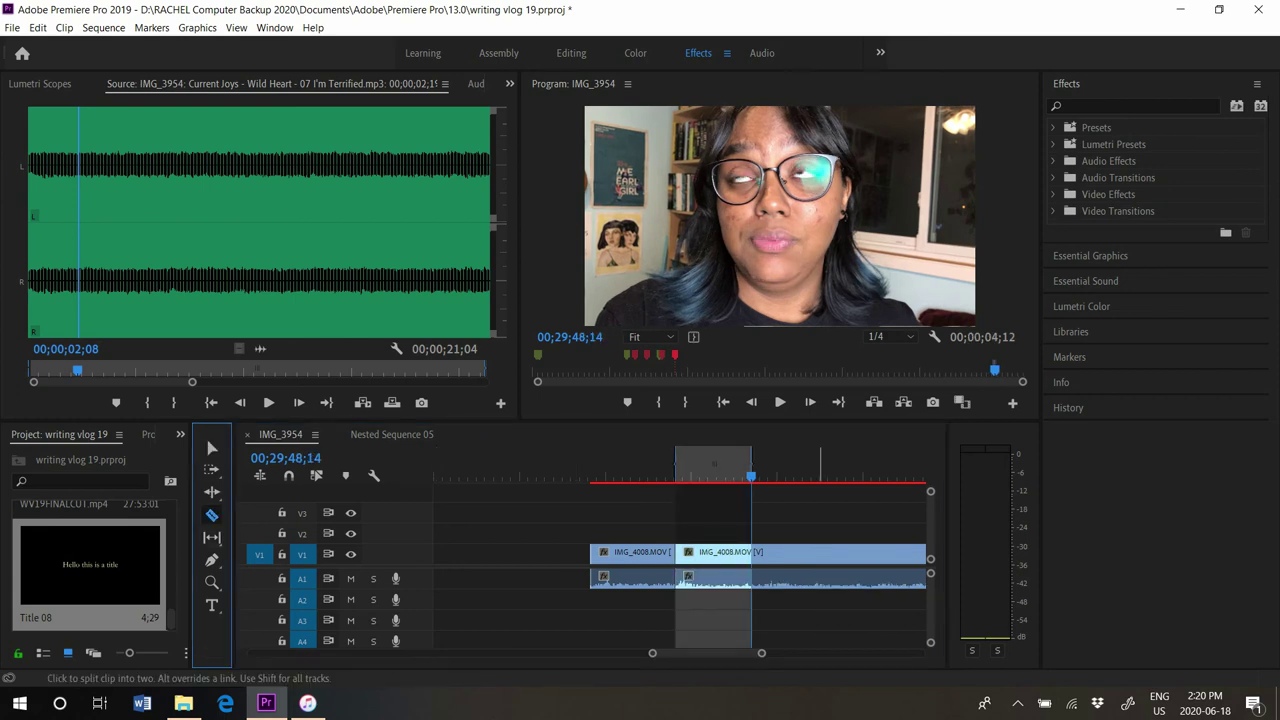
pyautogui.click(752, 552)
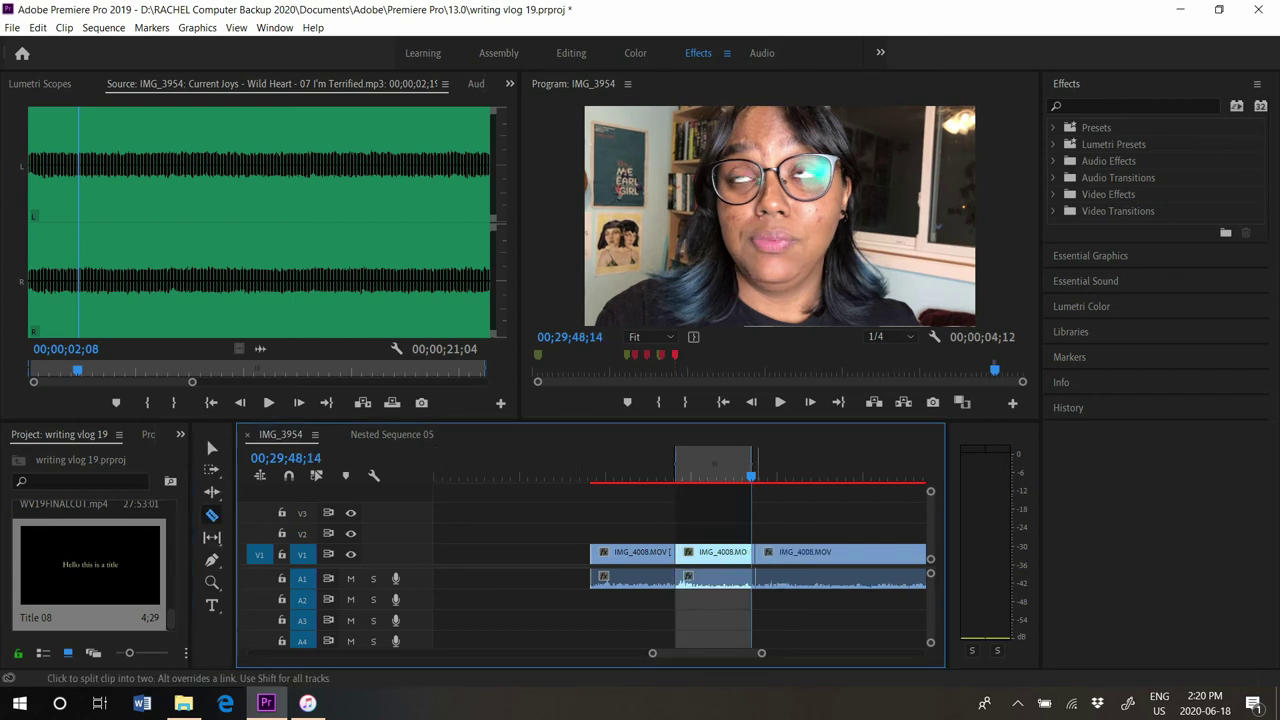
pyautogui.press('v')
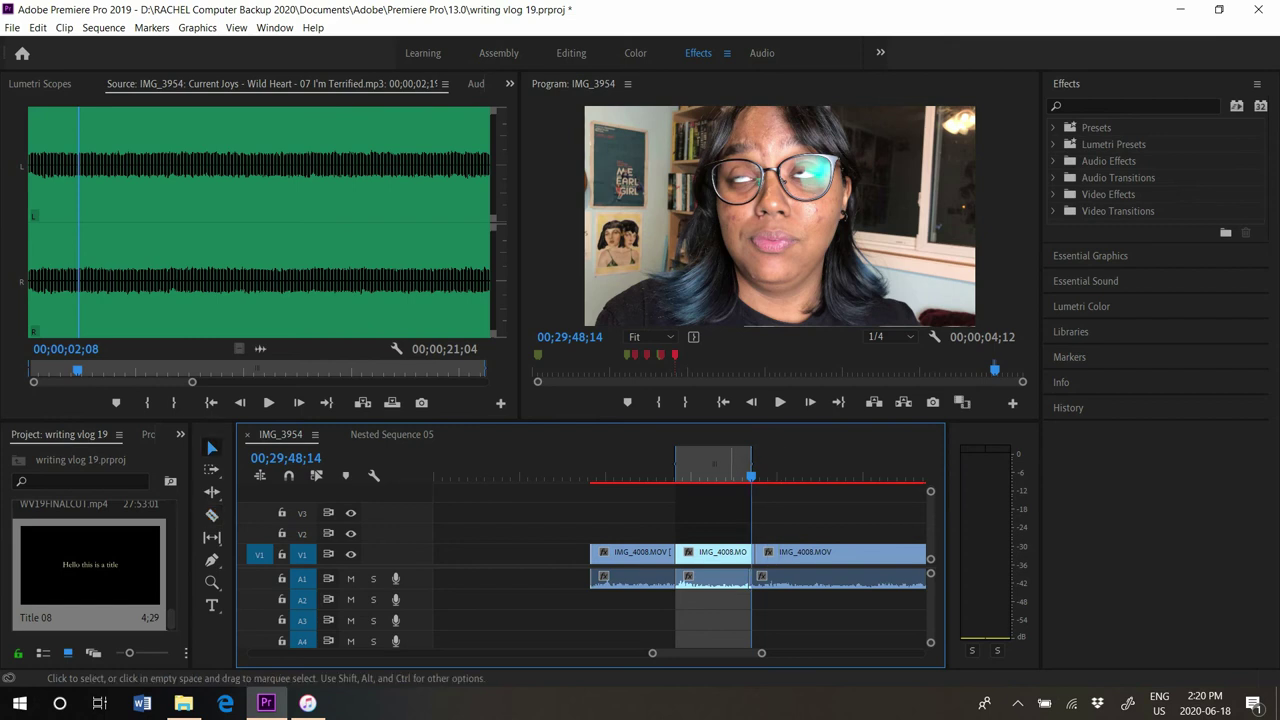
# Delete the short middle piece of IMG_4008.MOV and shift the following clip earlier toward the gap
pyautogui.moveTo(718, 537); pyautogui.dragTo(735, 599)
pyautogui.press('Delete')
pyautogui.moveTo(845, 556); pyautogui.dragTo(803, 560)
pyautogui.press('z')
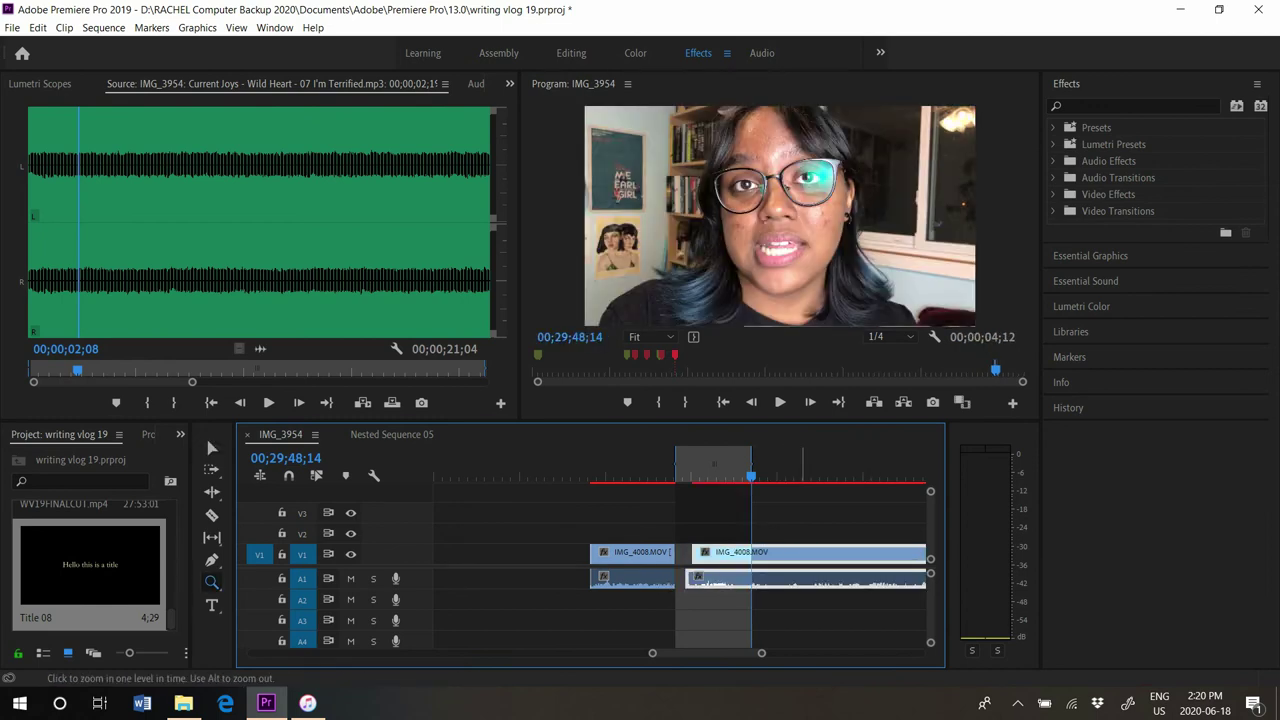
pyautogui.press('v')
# Undo the clip move, the deletion, the razor cut and the Out point at 00;29;48;14
pyautogui.hotkey('ctrl', 'z')
pyautogui.hotkey('ctrl', 'z')
pyautogui.hotkey('ctrl', 'z')
pyautogui.hotkey('ctrl', 'z')
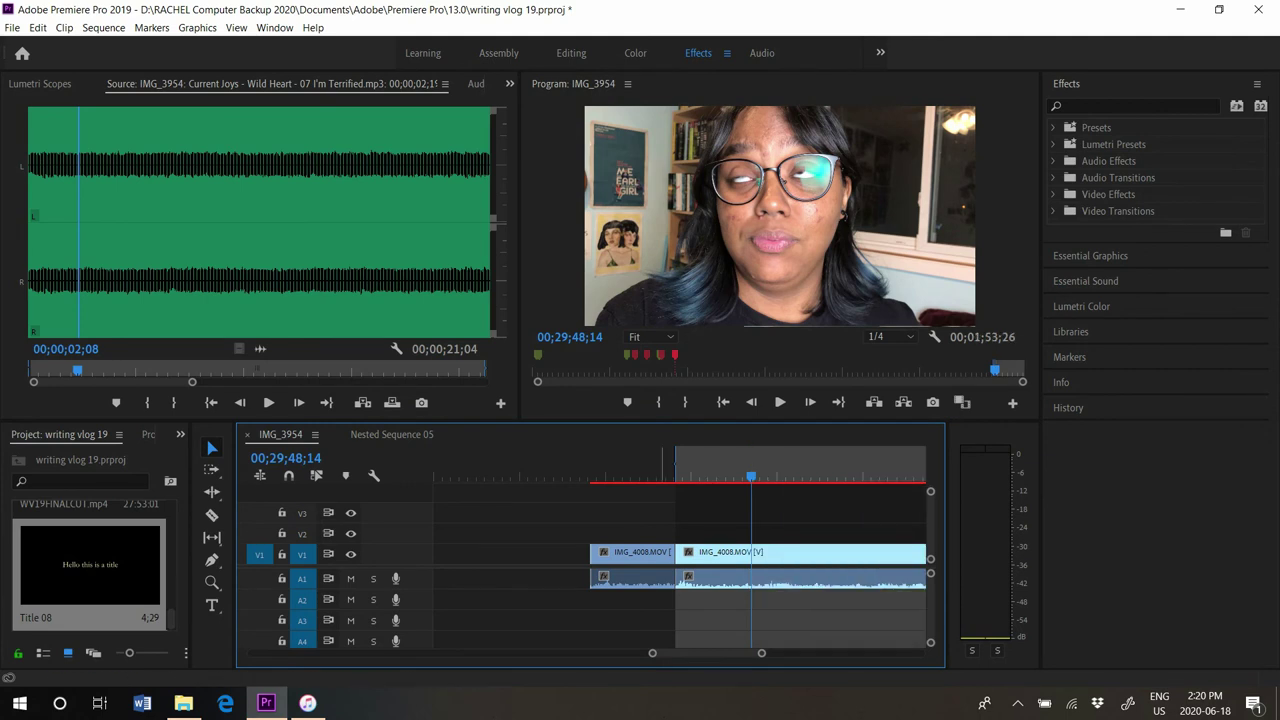
# Play IMG_4008.MOV from the join at 00;29;44;02 to review the cut and the speech that follows
pyautogui.press('=')
pyautogui.press('=')
pyautogui.click(509, 468)
pyautogui.press('space')
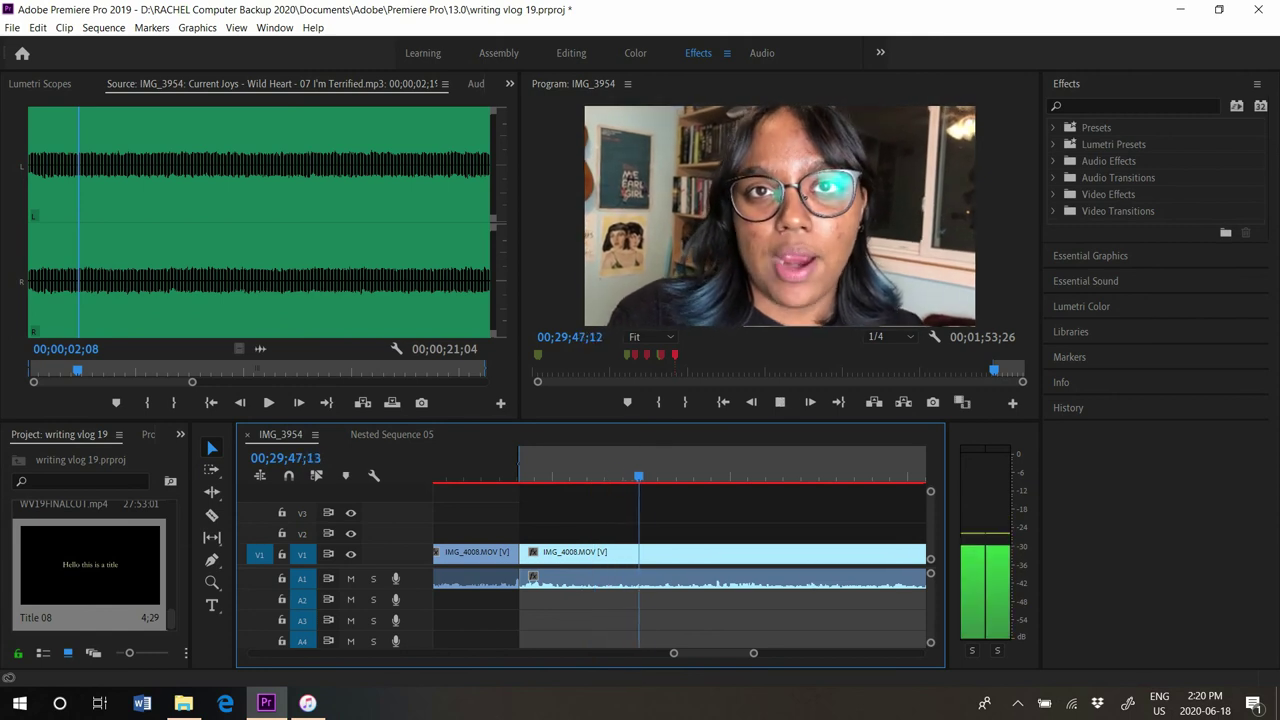
# Raise the computer's sound volume to 80 and lower it again while the footage plays
pyautogui.press('XF86AudioRaiseVolume')
pyautogui.press('XF86AudioRaiseVolume')
pyautogui.press('XF86AudioRaiseVolume')
pyautogui.press('XF86AudioRaiseVolume')
pyautogui.press('XF86AudioRaiseVolume')
pyautogui.press('XF86AudioRaiseVolume')
pyautogui.press('XF86AudioRaiseVolume')
pyautogui.press('XF86AudioRaiseVolume')
pyautogui.press('XF86AudioRaiseVolume')
pyautogui.press('XF86AudioRaiseVolume')
pyautogui.press('XF86AudioRaiseVolume')
pyautogui.press('XF86AudioRaiseVolume')
pyautogui.press('XF86AudioRaiseVolume')
pyautogui.press('XF86AudioRaiseVolume')
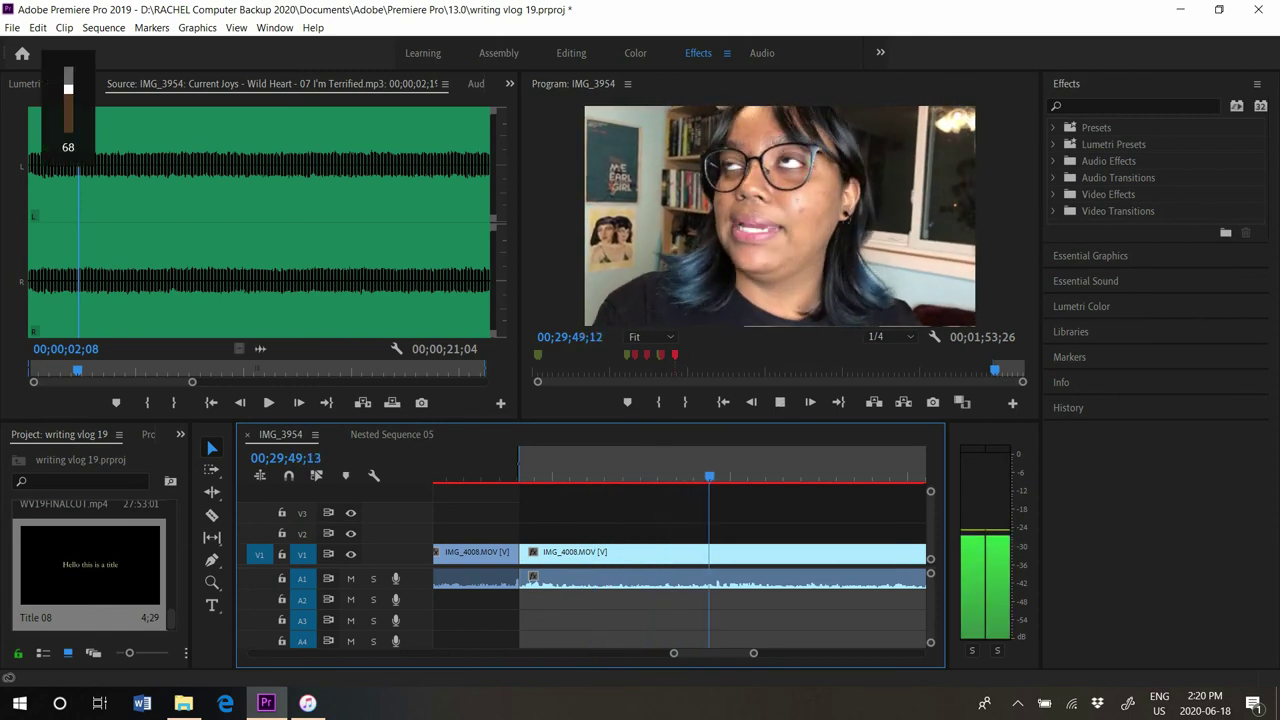
pyautogui.press('XF86AudioRaiseVolume')
pyautogui.press('XF86AudioRaiseVolume')
pyautogui.press('XF86AudioRaiseVolume')
pyautogui.press('XF86AudioRaiseVolume')
pyautogui.press('XF86AudioRaiseVolume')
pyautogui.press('XF86AudioRaiseVolume')
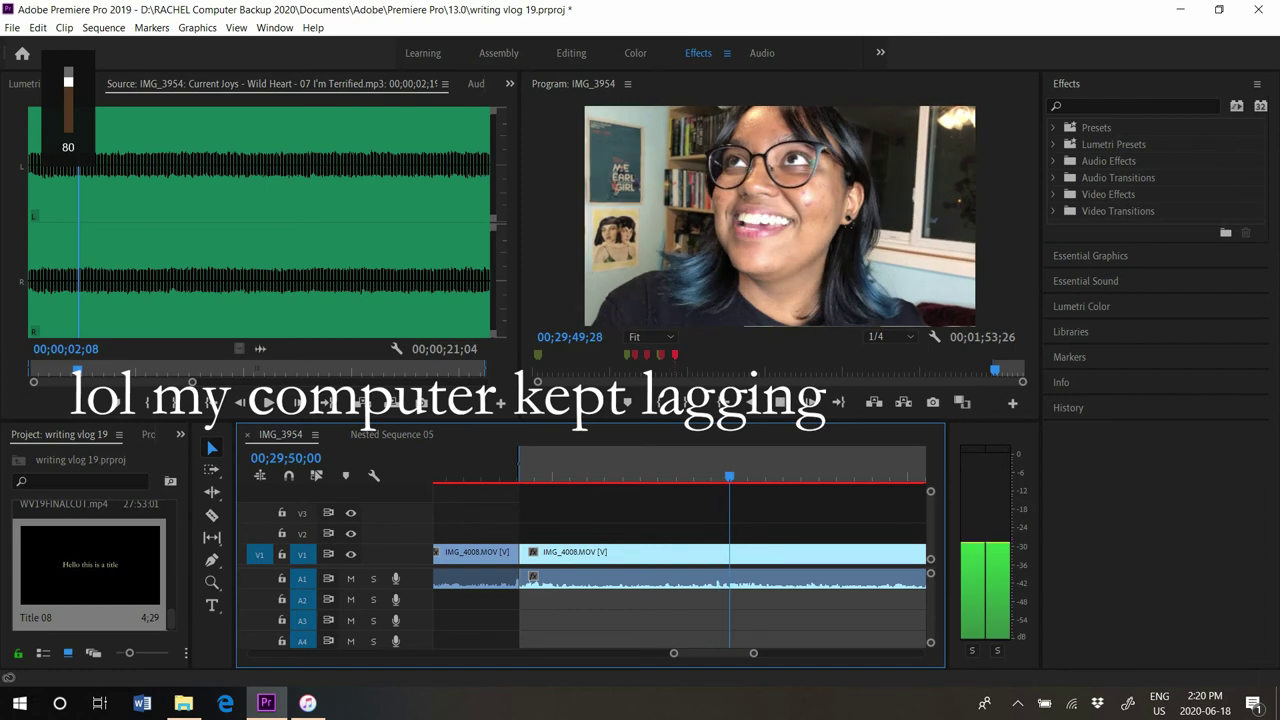
pyautogui.press('XF86AudioLowerVolume')
pyautogui.press('XF86AudioLowerVolume')
pyautogui.press('XF86AudioLowerVolume')
pyautogui.press('XF86AudioLowerVolume')
pyautogui.press('XF86AudioLowerVolume')
pyautogui.press('XF86AudioLowerVolume')
pyautogui.press('XF86AudioLowerVolume')
pyautogui.press('XF86AudioLowerVolume')
pyautogui.press('XF86AudioLowerVolume')
pyautogui.press('XF86AudioLowerVolume')
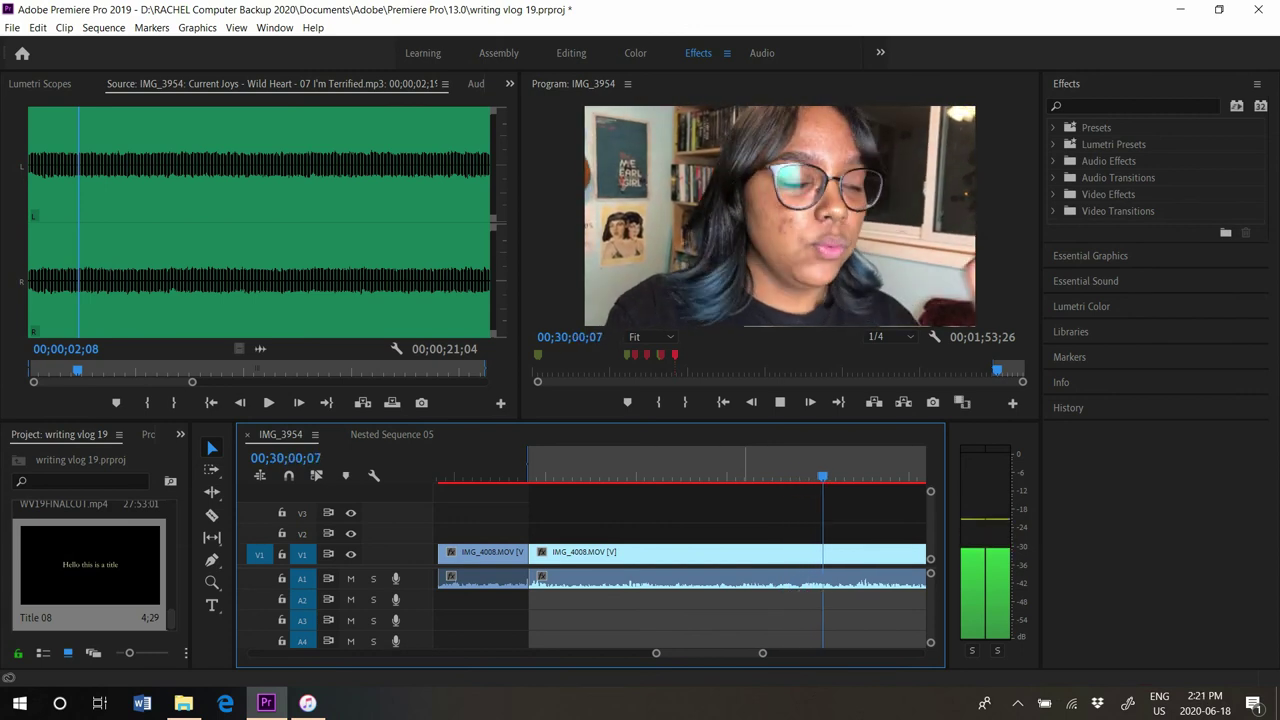
# Locate 00;30;00;16 in IMG_4008.MOV by playing and stepping frame by frame, and mark a new In point there
pyautogui.press('space')
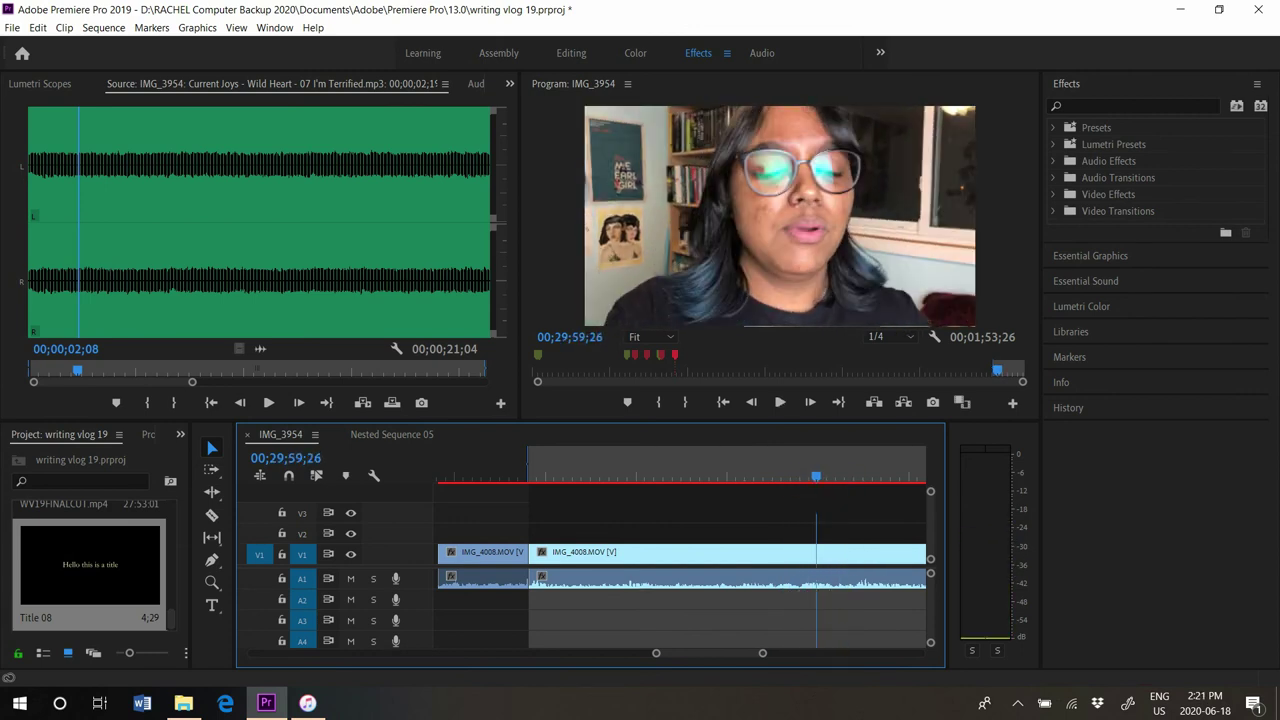
pyautogui.press('space')
pyautogui.press('space')
pyautogui.press('Left')
pyautogui.press('Left')
pyautogui.press('Left')
pyautogui.press('Left')
pyautogui.press('Left')
pyautogui.press('Left')
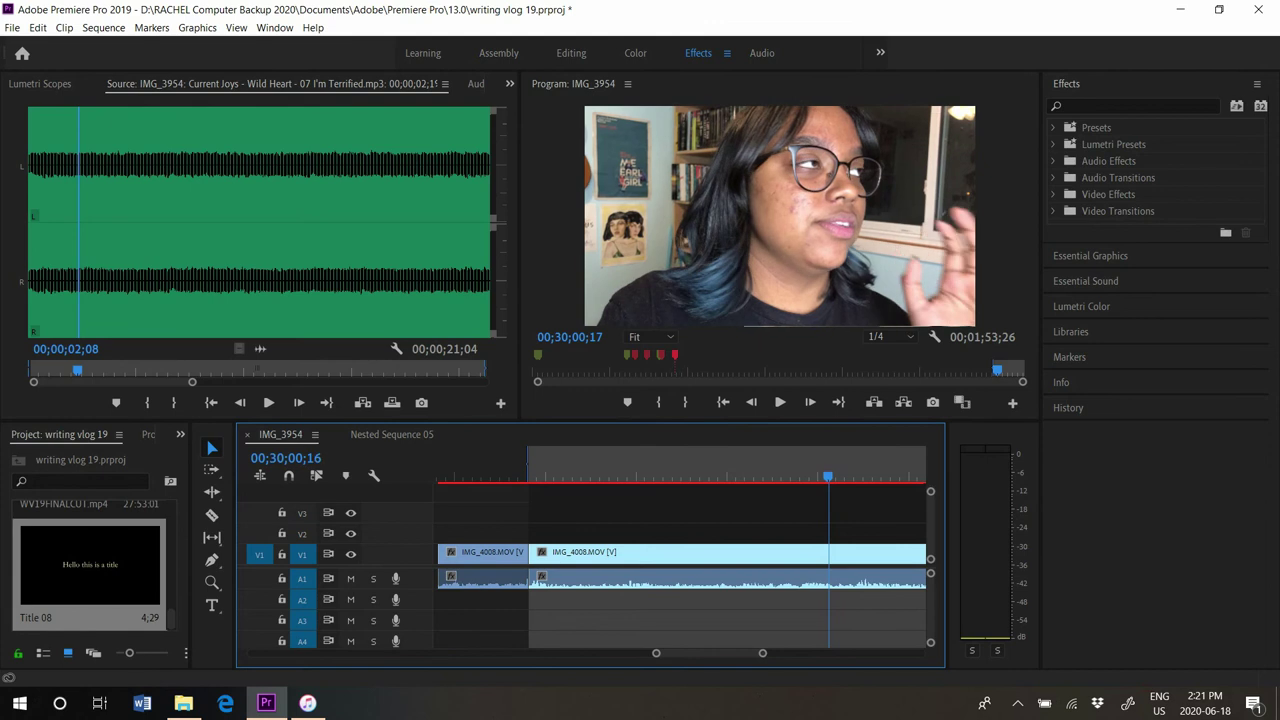
pyautogui.press('i')
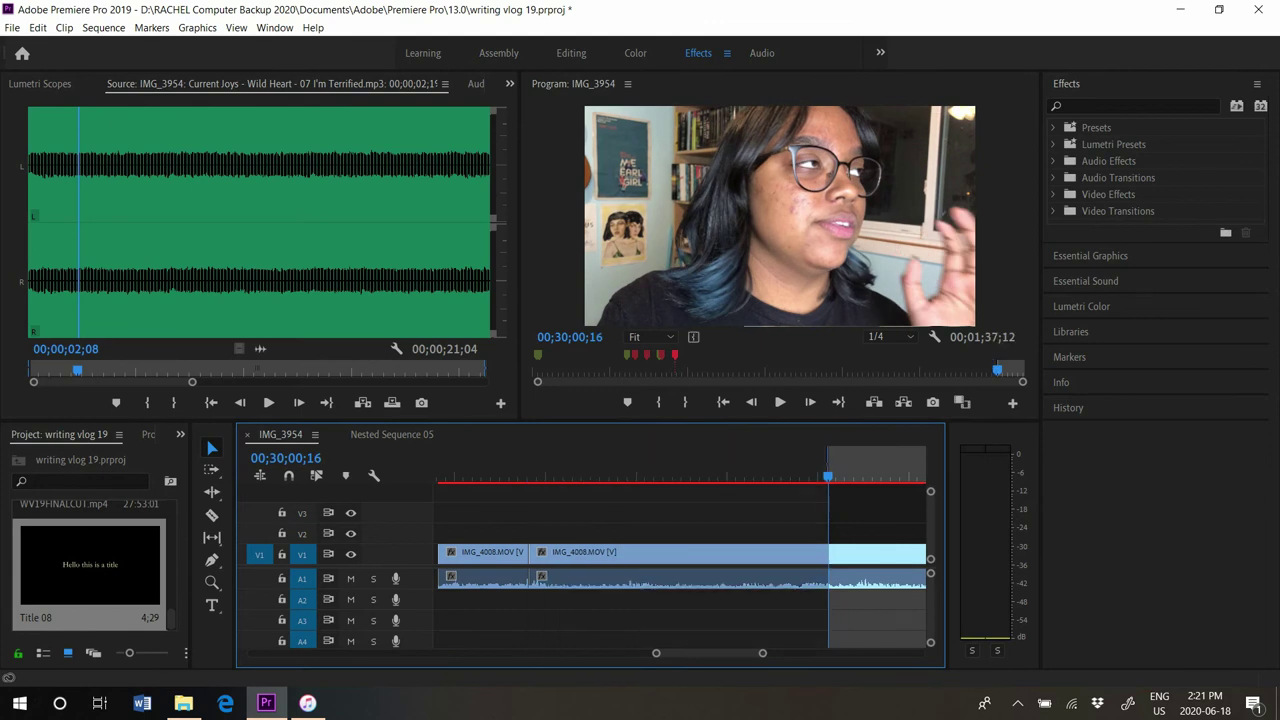
pyautogui.press('Right')
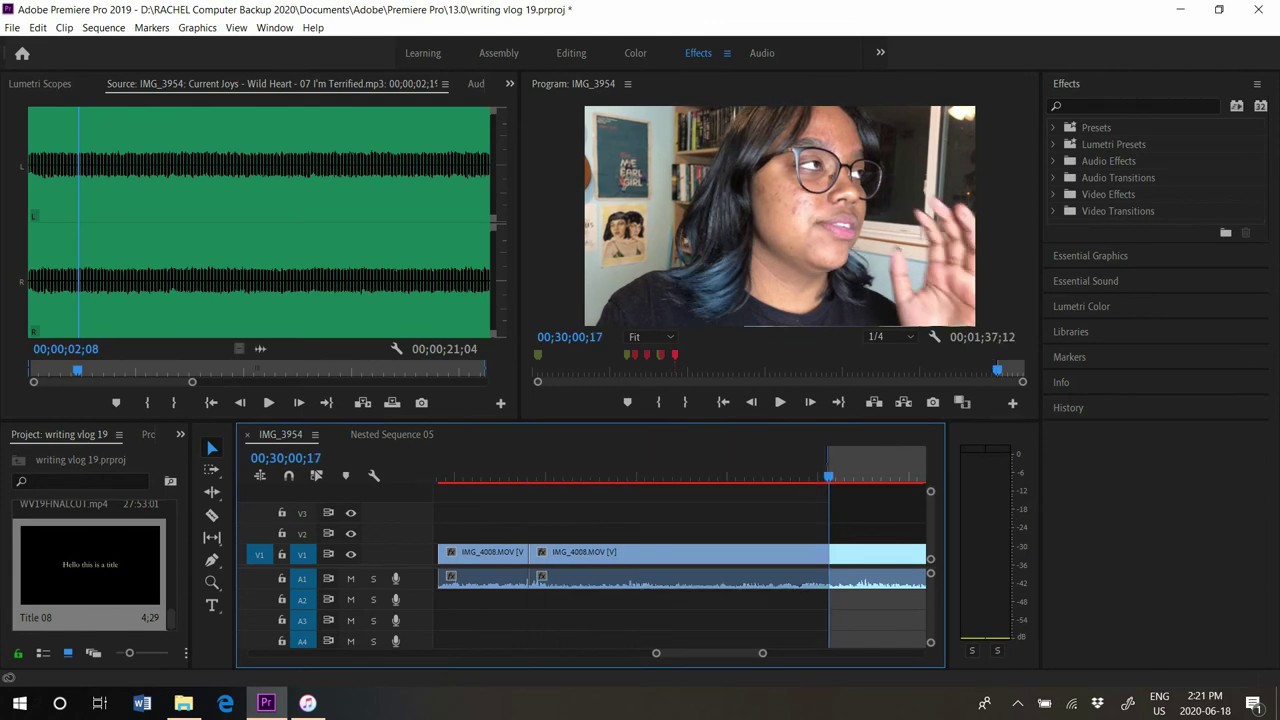
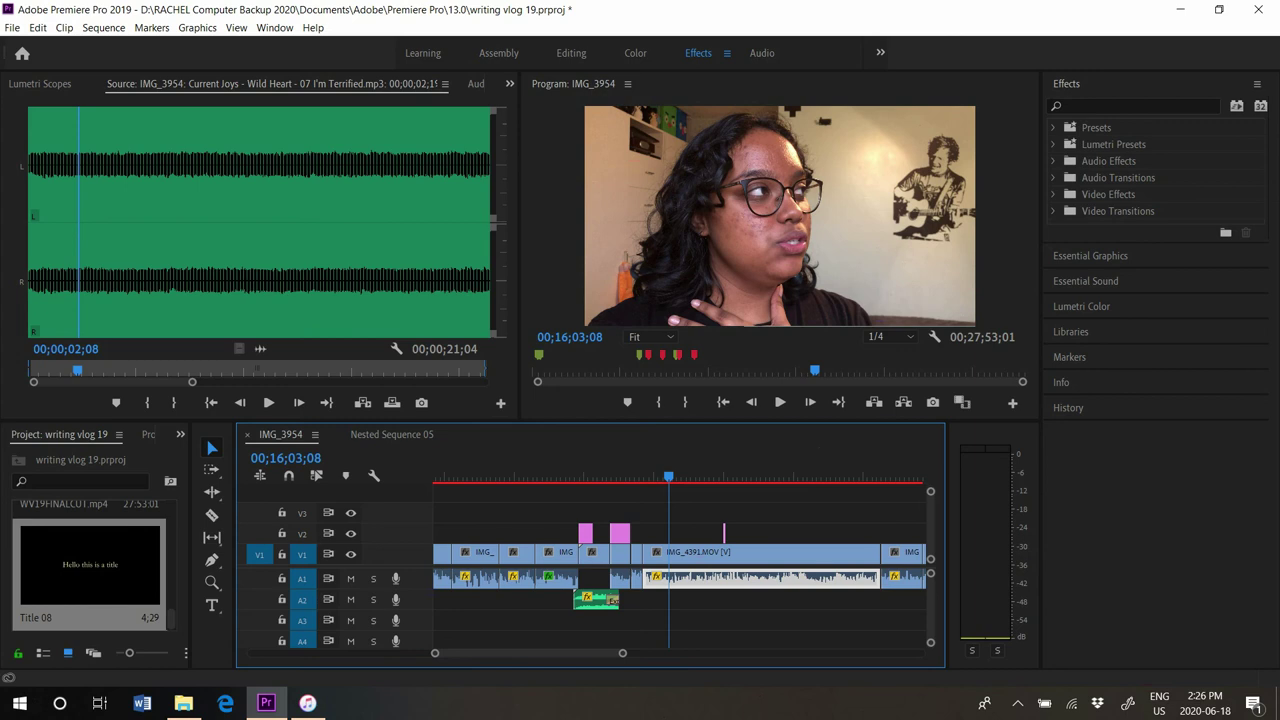
# Move through IMG_4391.MOV in the main sequence to 00;16;31;06 and save the project
pyautogui.click(679, 477)
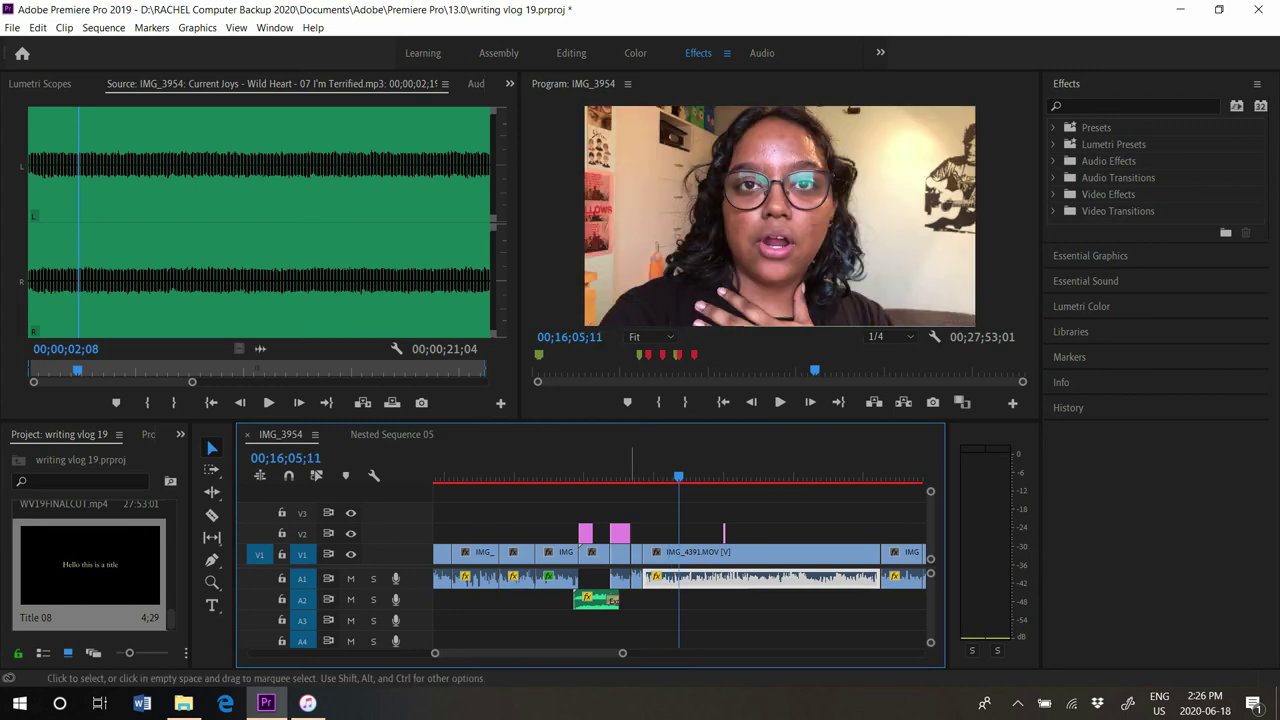
pyautogui.click(798, 477)
pyautogui.hotkey('ctrl', 's')
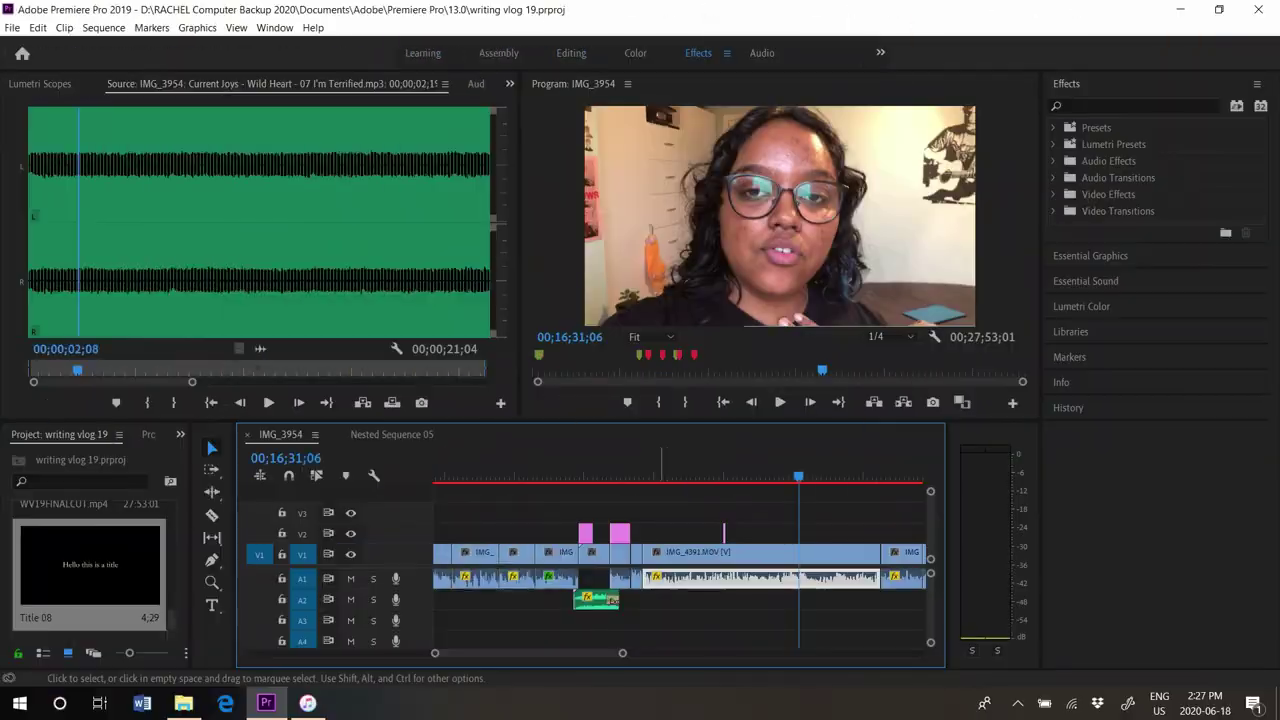
# Examine the whole vlog sequence in an enlarged timeline, from 00;00;00;00 through to the end screen near 00;27;37;09
pyautogui.press('`')
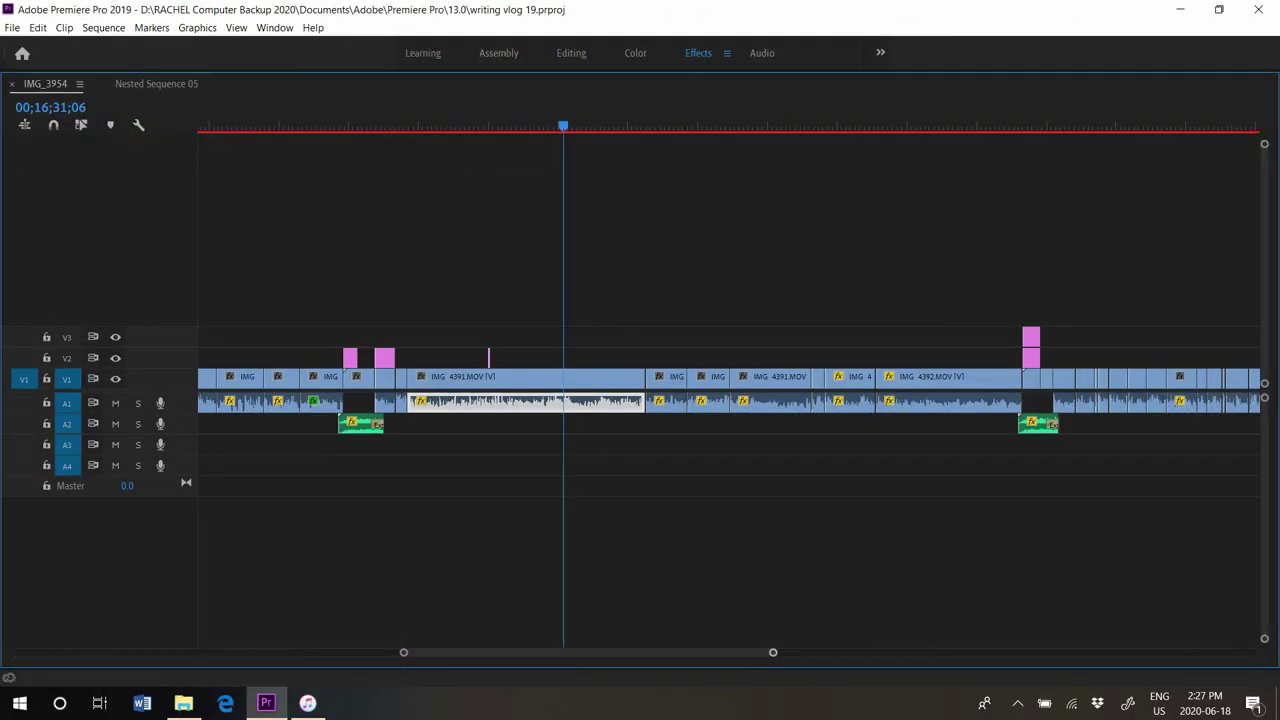
pyautogui.moveTo(773, 653); pyautogui.dragTo(909, 653)
pyautogui.press('-')
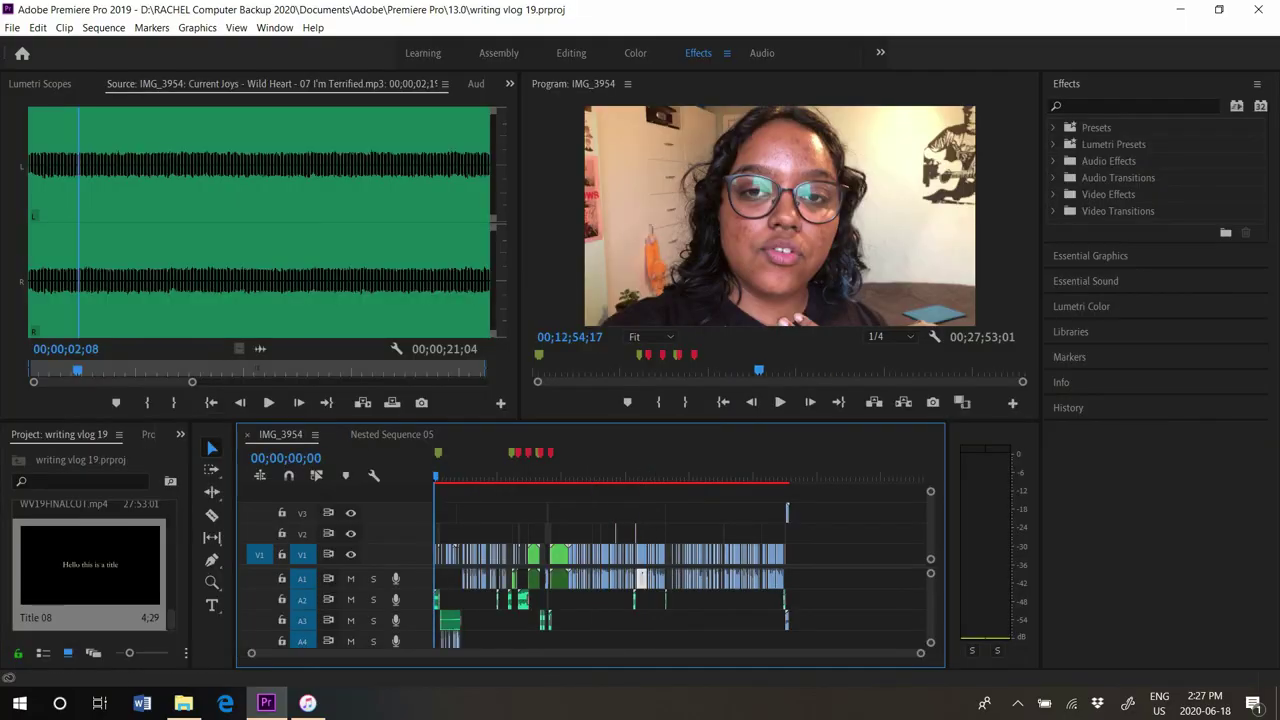
pyautogui.click(780, 402)
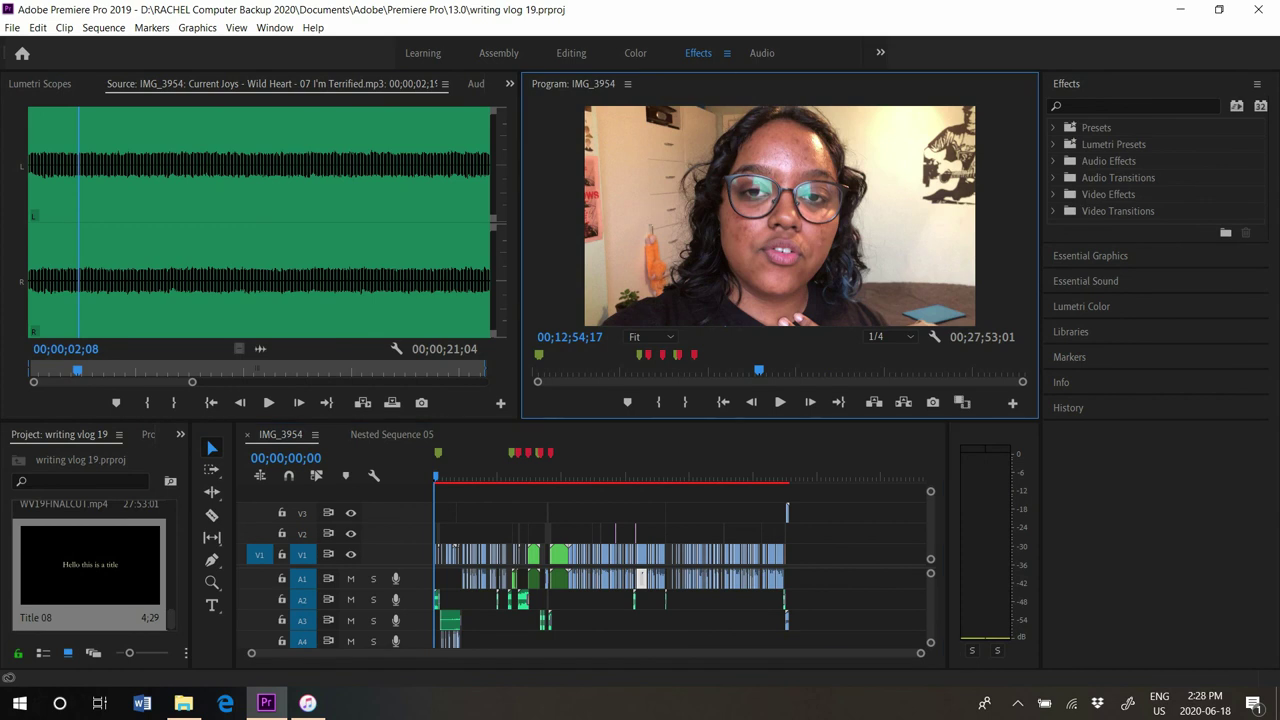
pyautogui.press('Home')
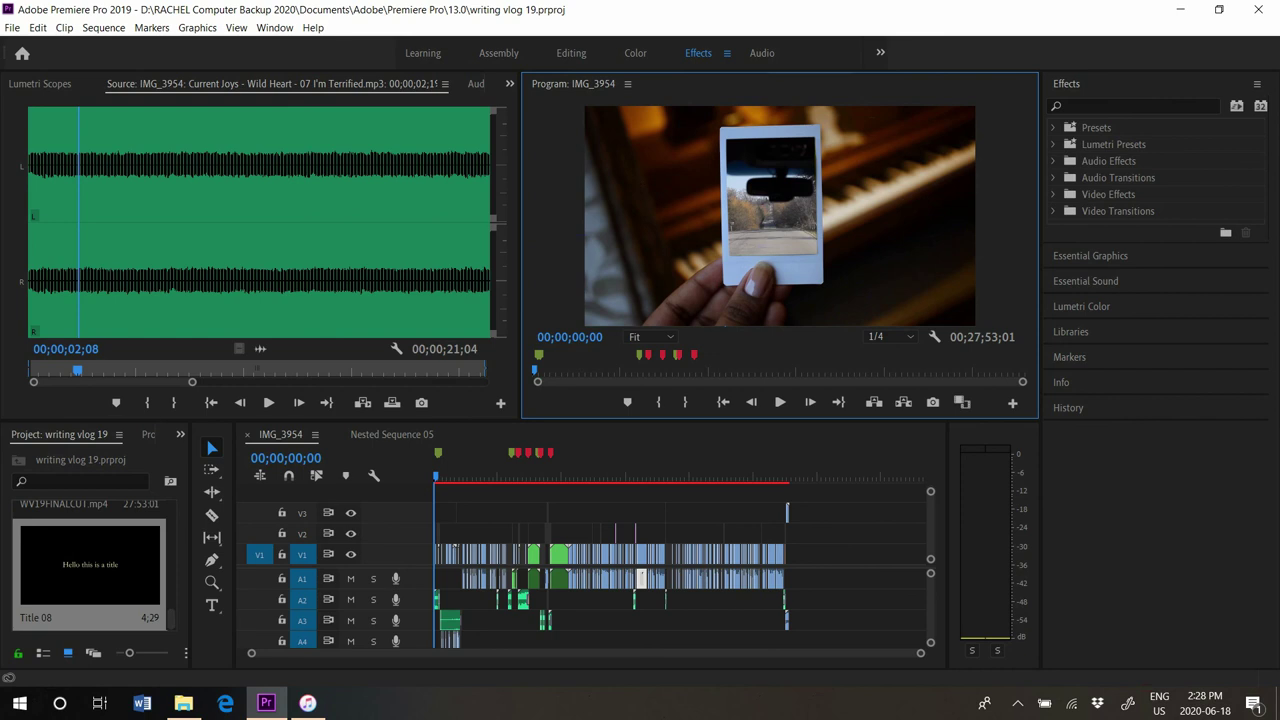
pyautogui.press('`')
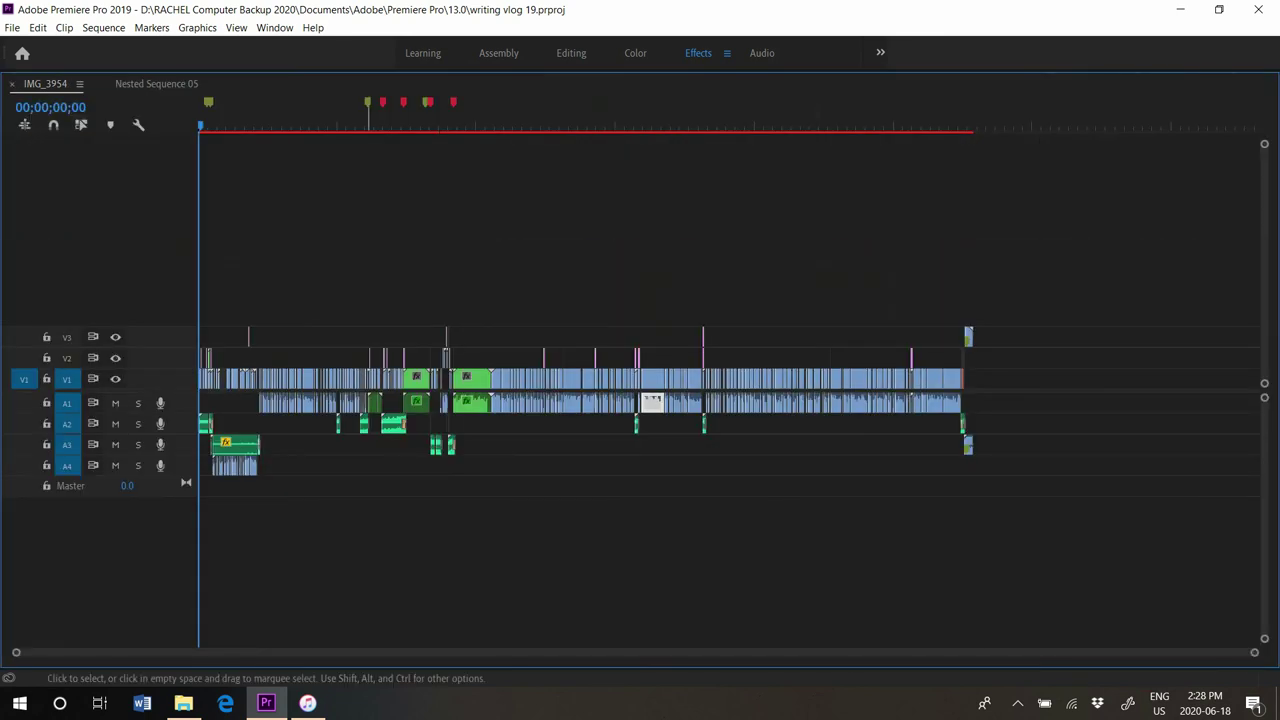
pyautogui.press('End')
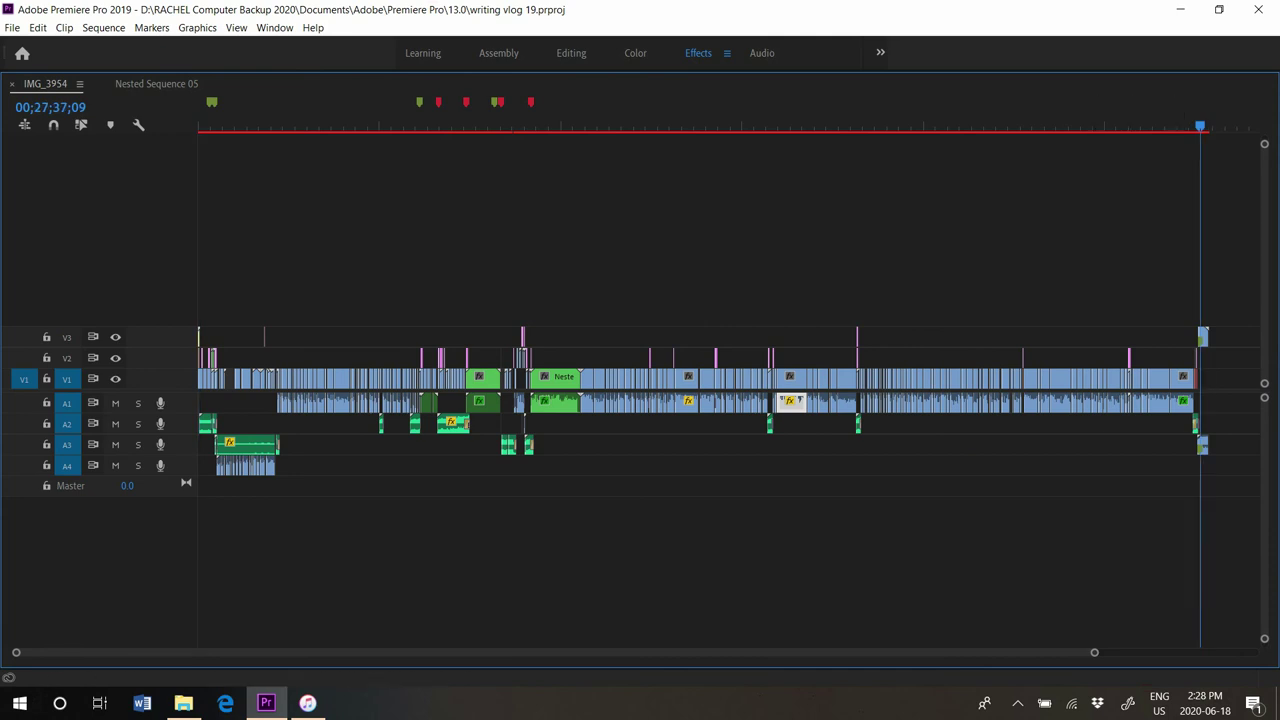
pyautogui.press('`')
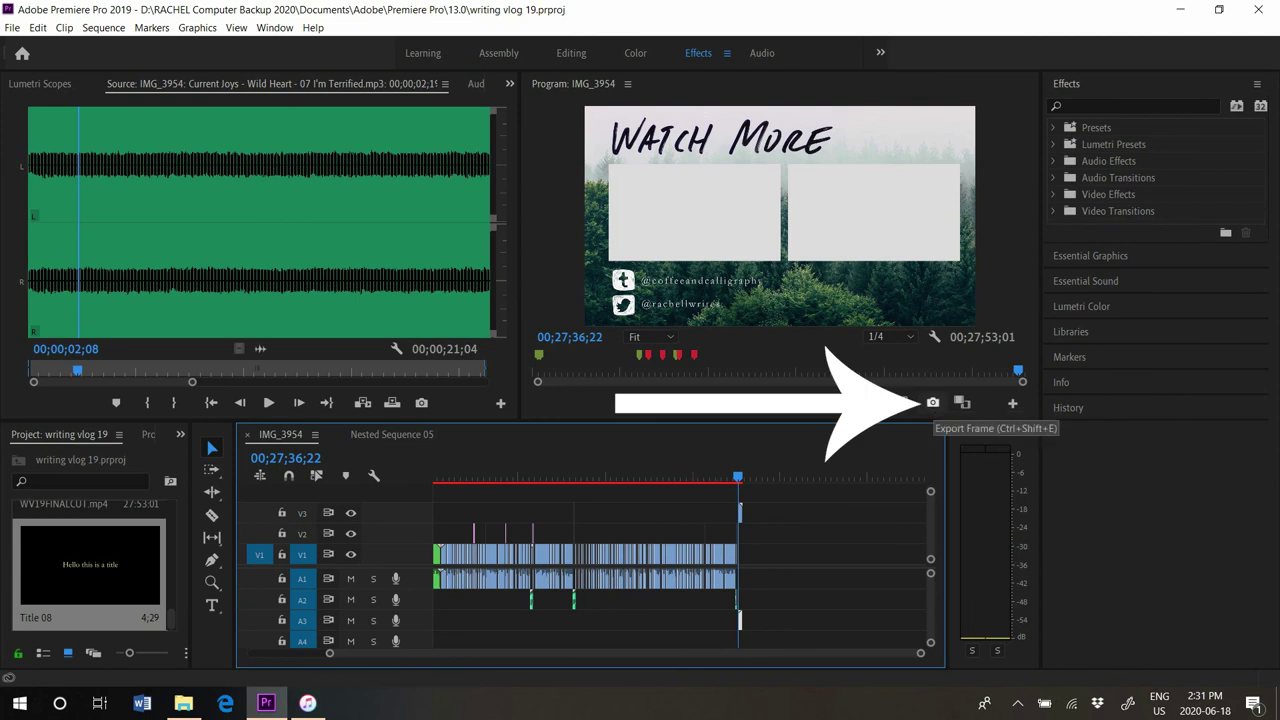
# Start a frame export of the end screen at 00;27;36;22 and name the JPEG still thumb
pyautogui.click(933, 402)
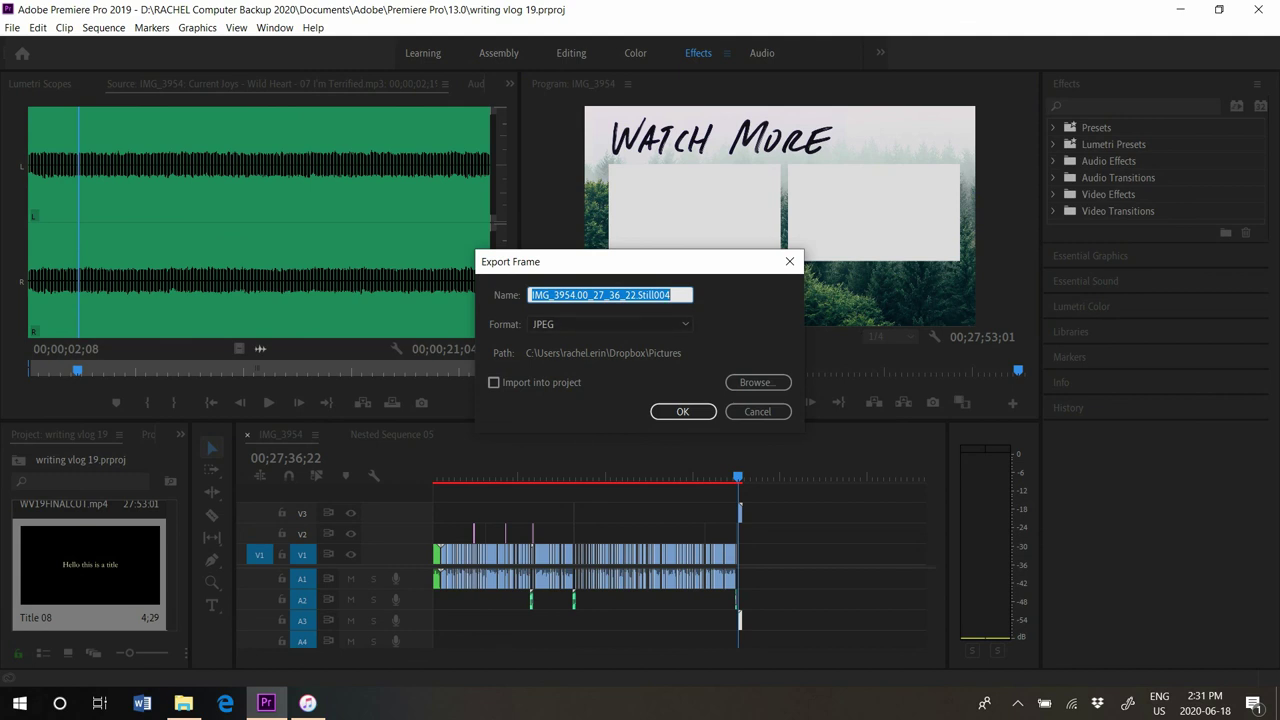
pyautogui.write('thumb')
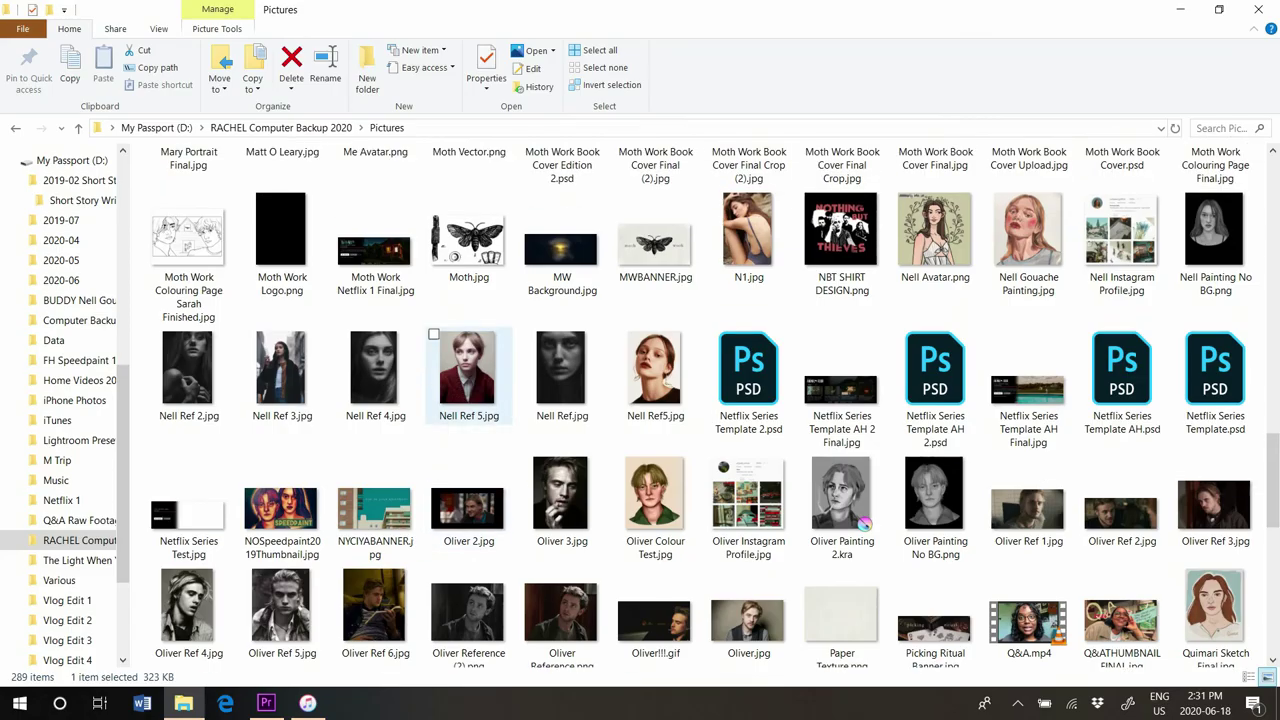
# In File Explorer, go from the Pictures folder into YouTube Archive and open its Thumbnails folder
pyautogui.scroll(5, 690, 400)
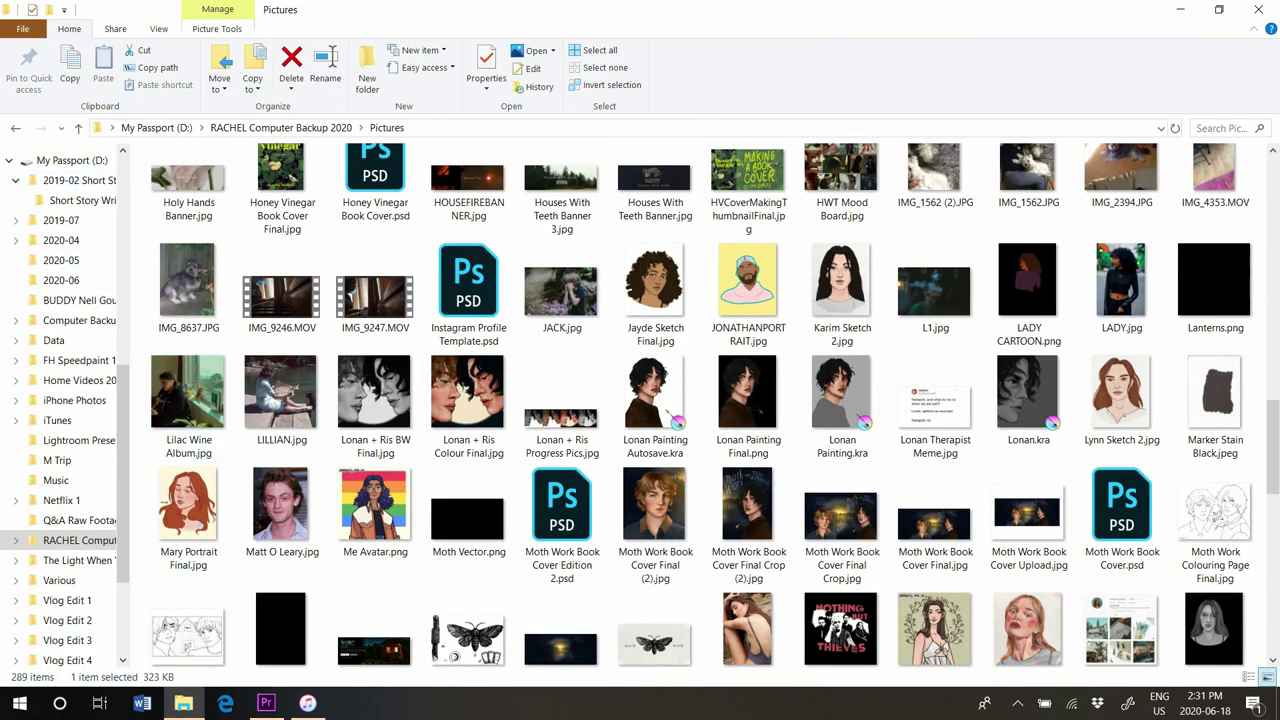
pyautogui.scroll(8, 1120, 420)
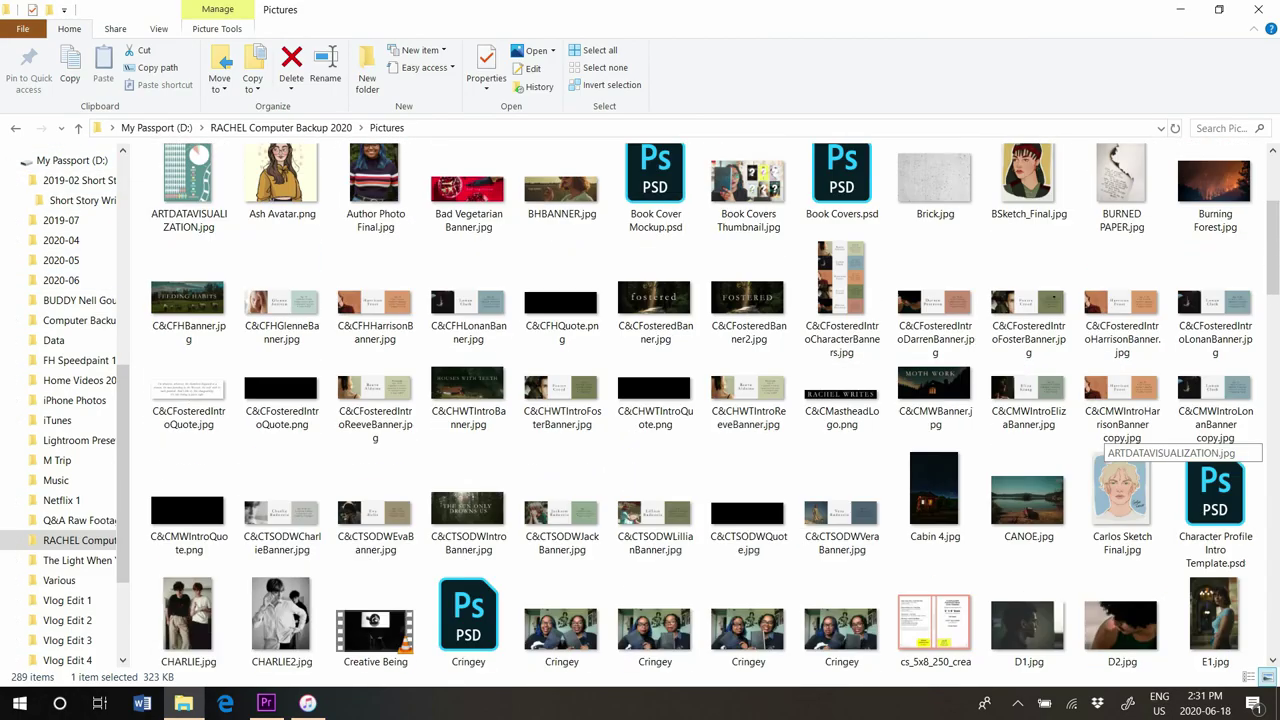
pyautogui.scroll(3, 1028, 300)
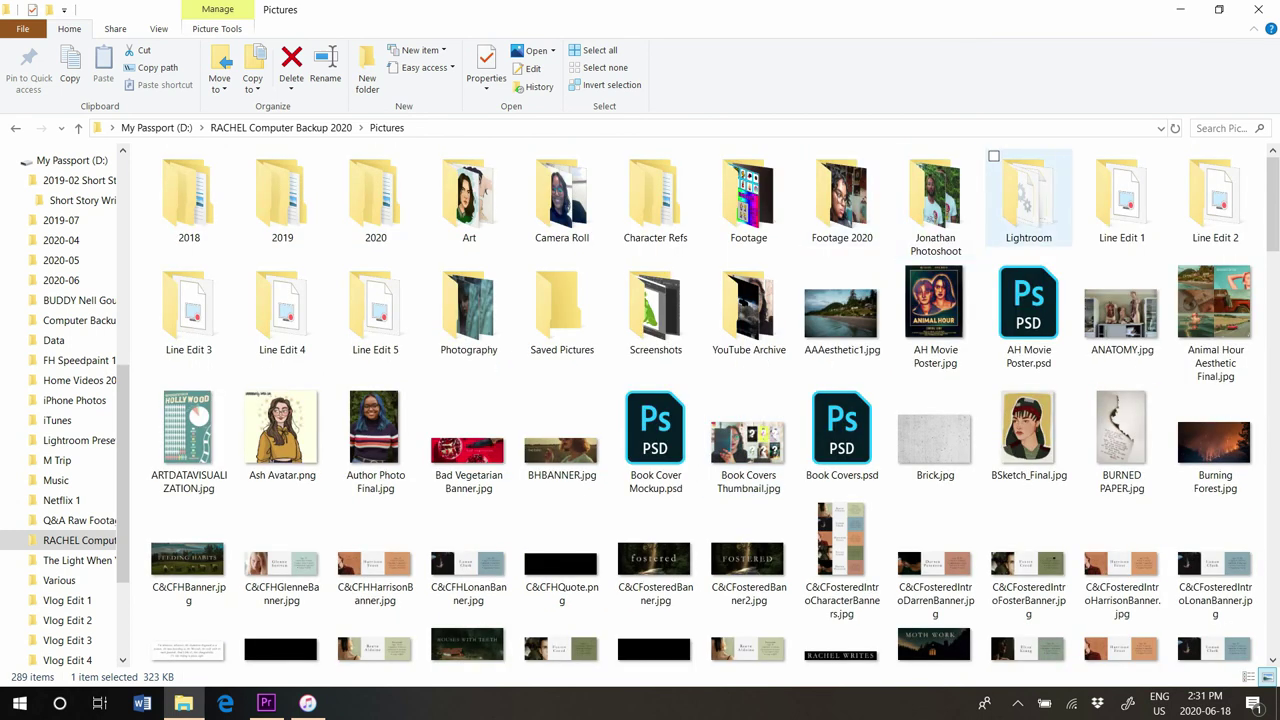
pyautogui.doubleClick(749, 310)
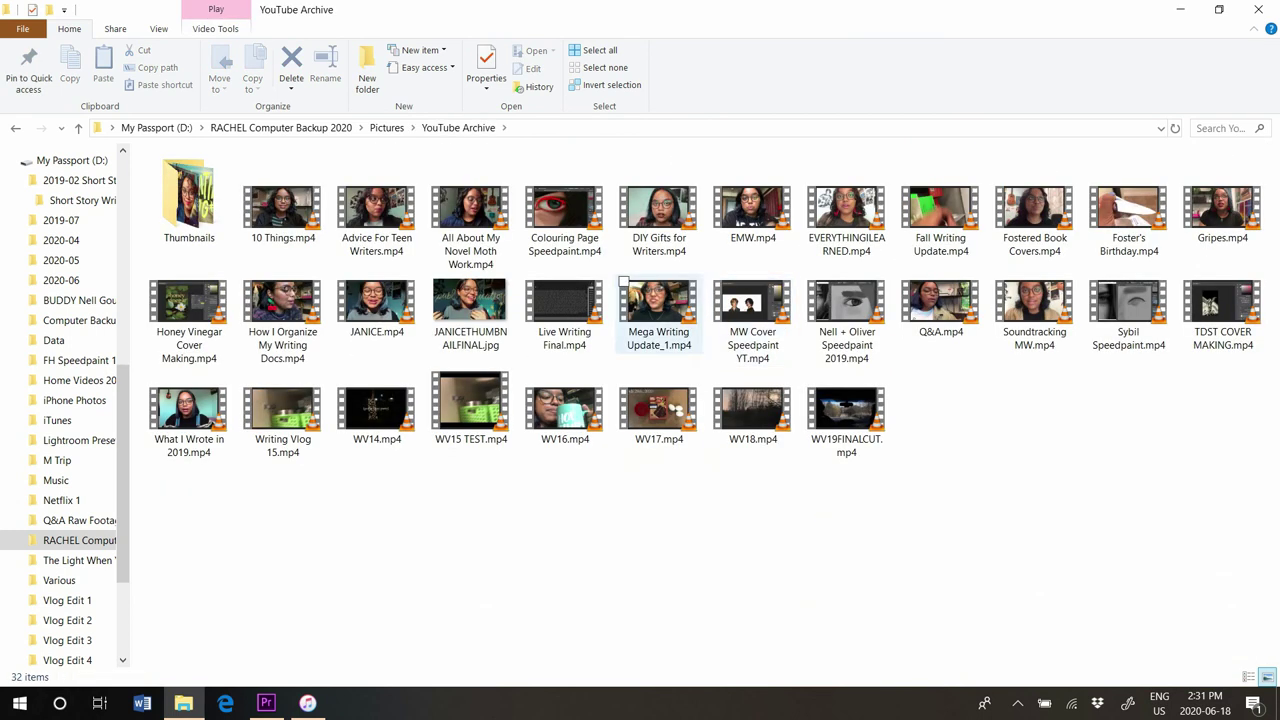
pyautogui.doubleClick(189, 205)
# Open WV19ThumbnailFinal2.jpg in Photos and examine the finished thumbnail in full screen and close up
pyautogui.click(940, 330)
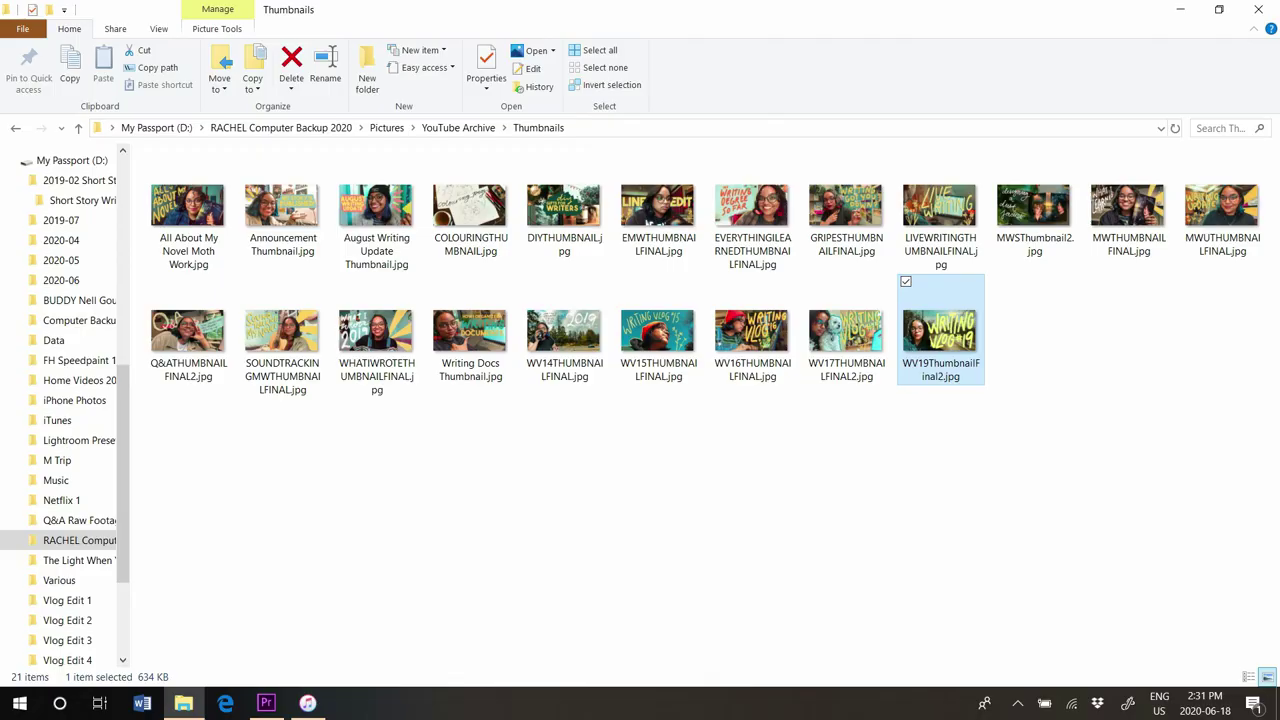
pyautogui.press('Return')
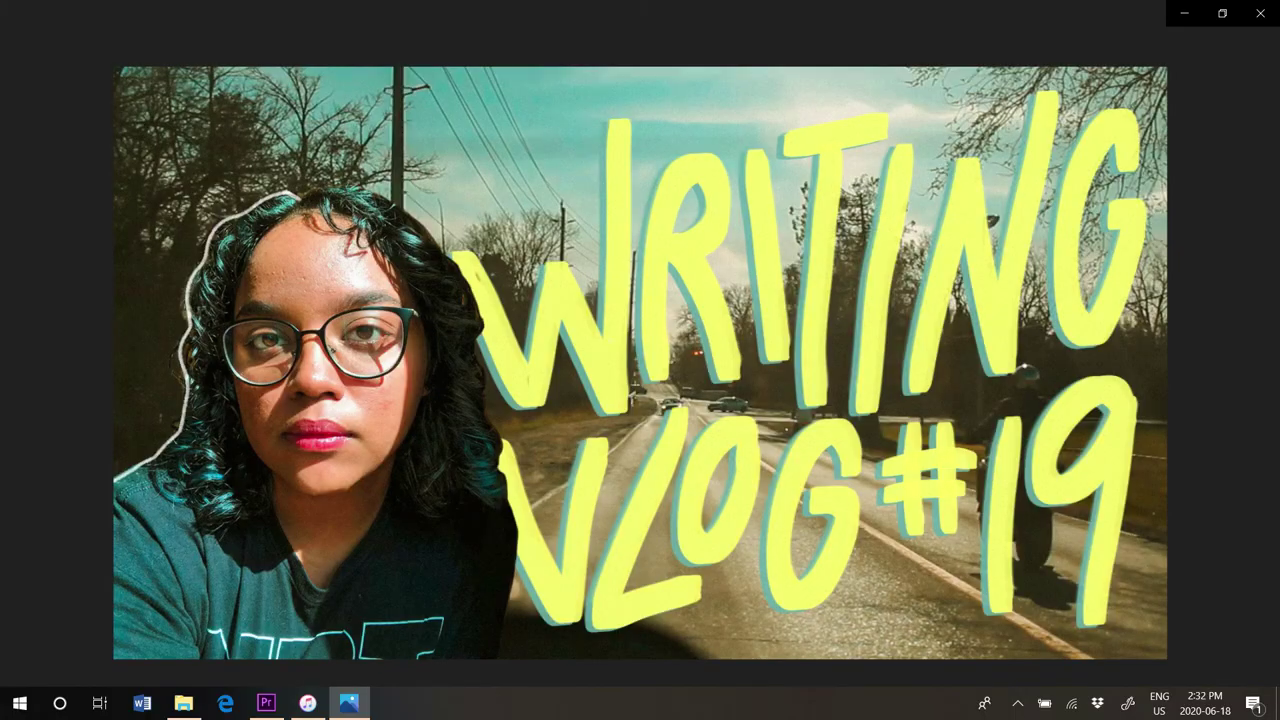
pyautogui.click(1258, 668)
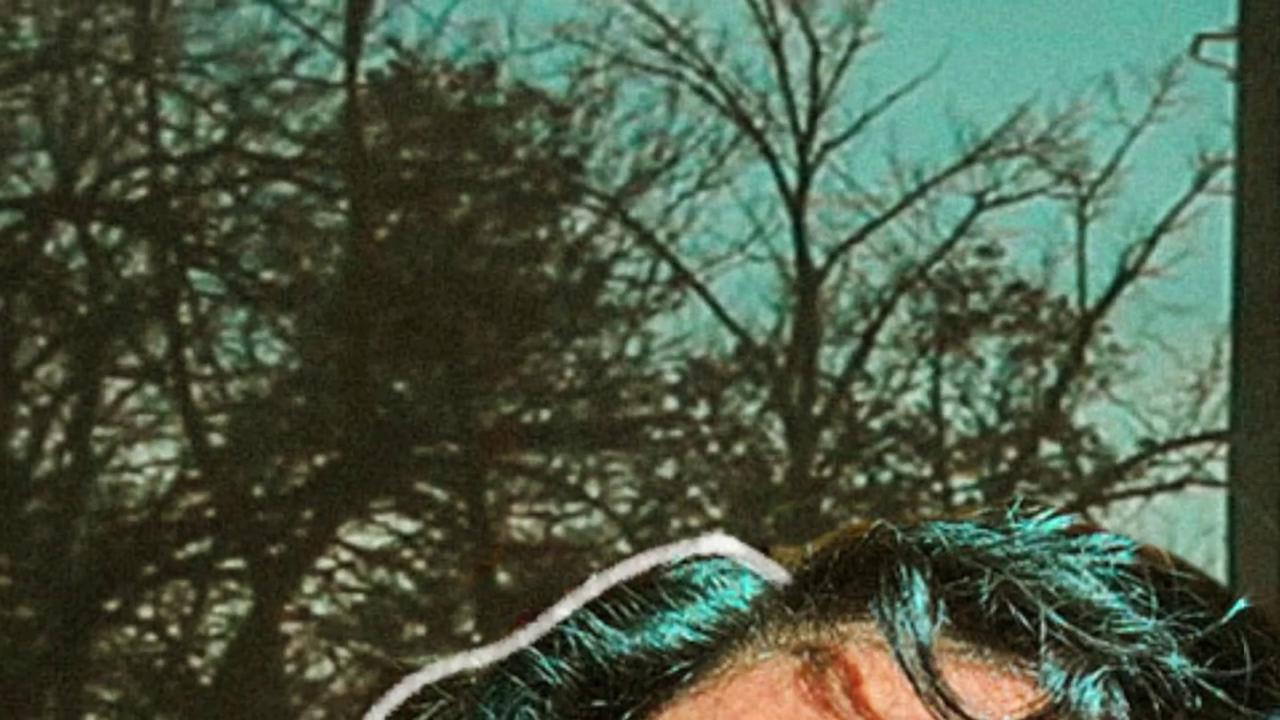
pyautogui.rightClick(944, 360)
pyautogui.click(940, 360)
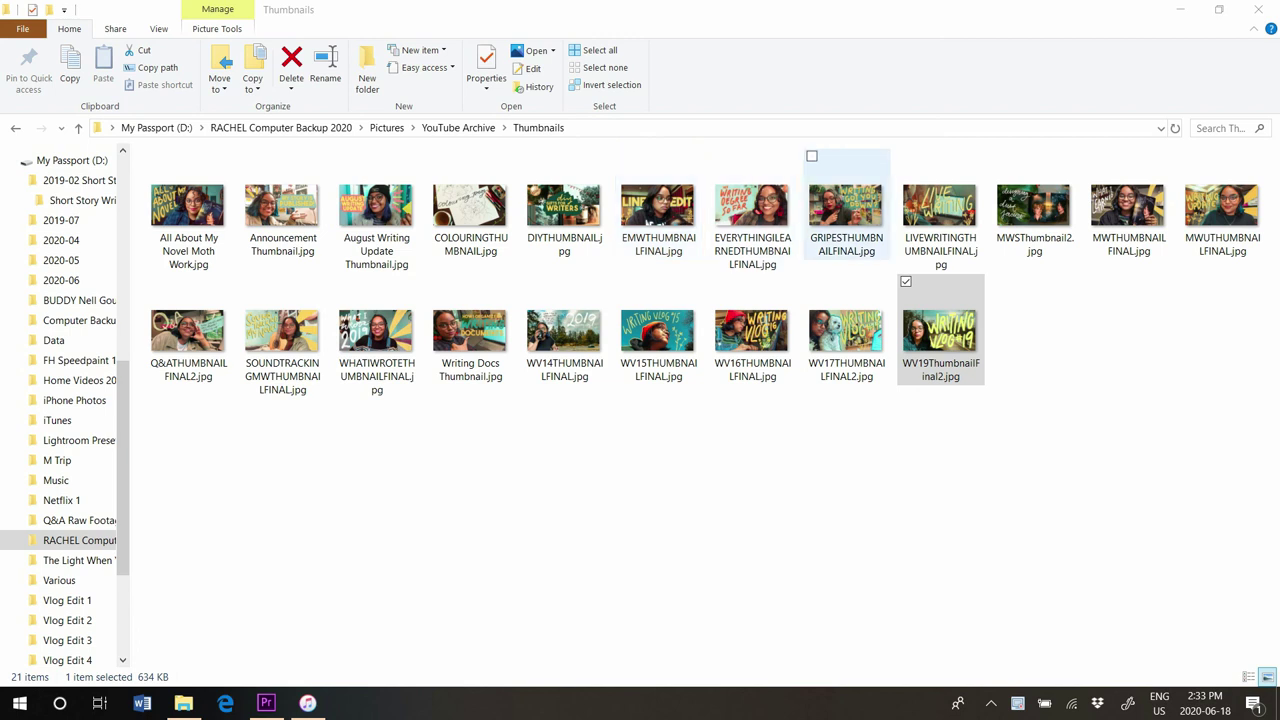
# View the earlier thumbnail All About My Novel Moth Work.jpg from the Thumbnails folder and close it
pyautogui.click(940, 331)
pyautogui.click(700, 510)
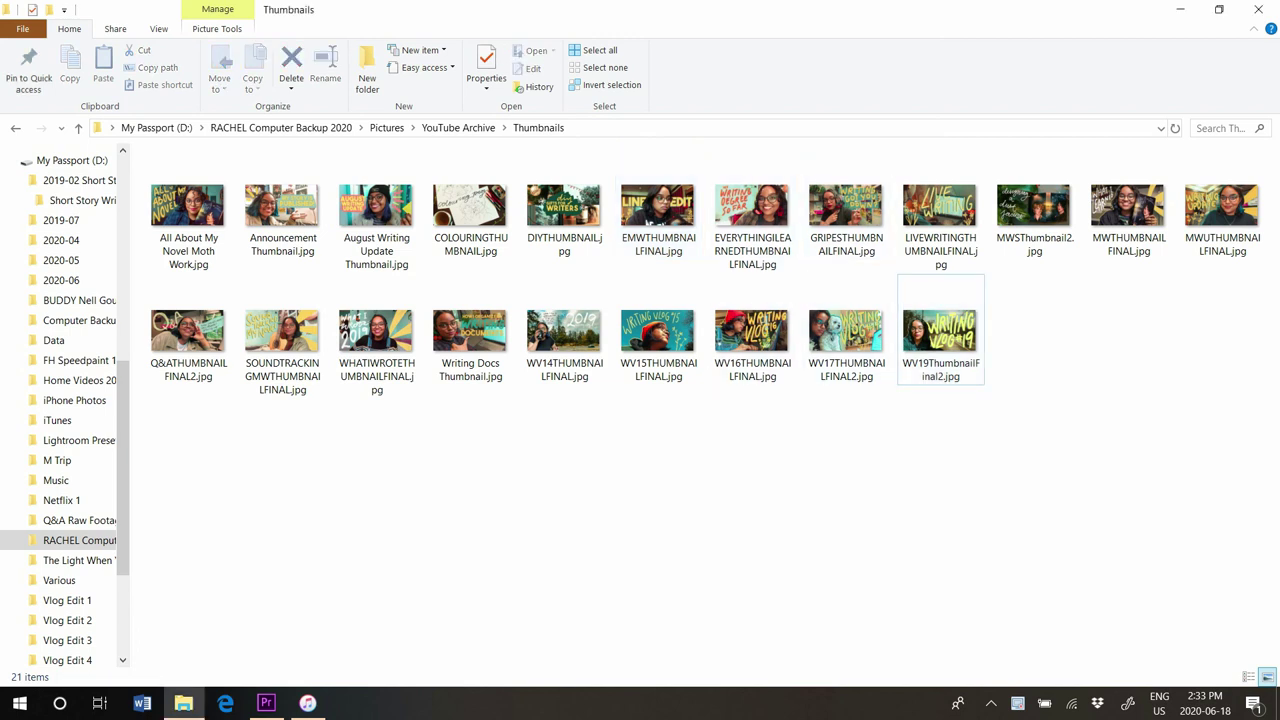
pyautogui.doubleClick(187, 210)
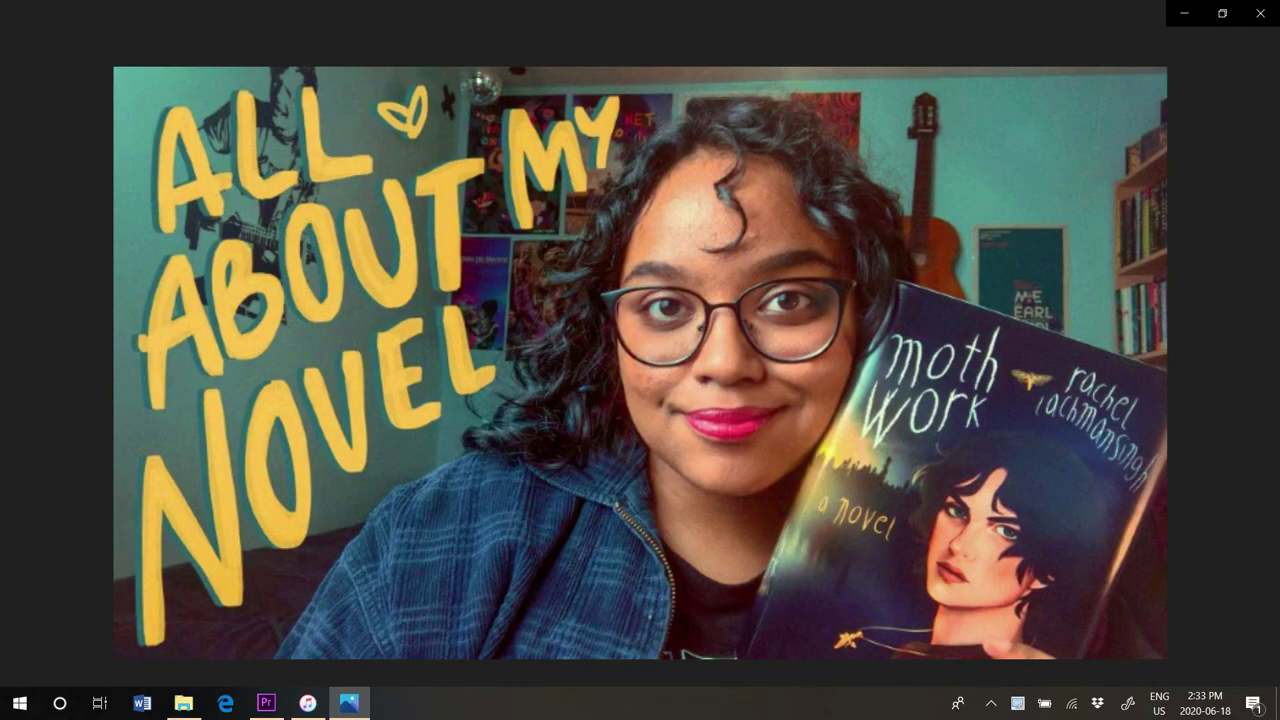
pyautogui.click(1260, 13)
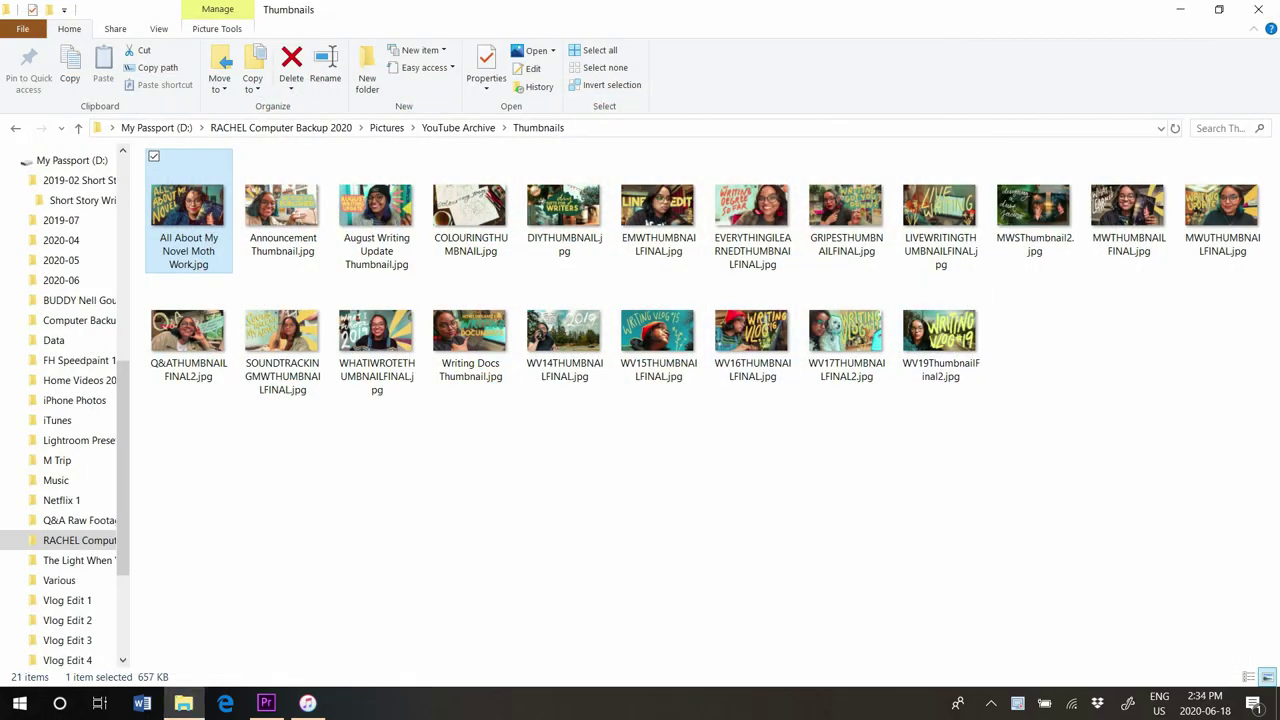
# Bring up WV19ThumbnailFinal2.jpg in Photos once more and show it in full screen
pyautogui.doubleClick(190, 335)
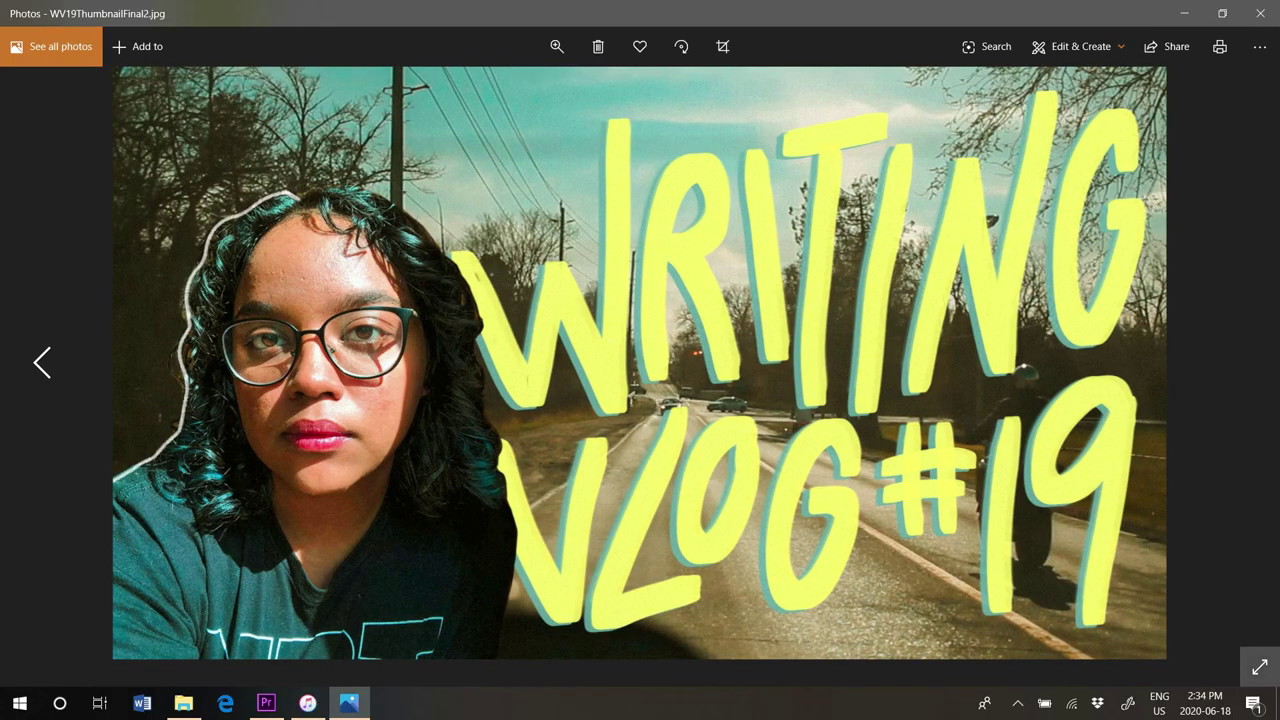
pyautogui.click(1259, 667)
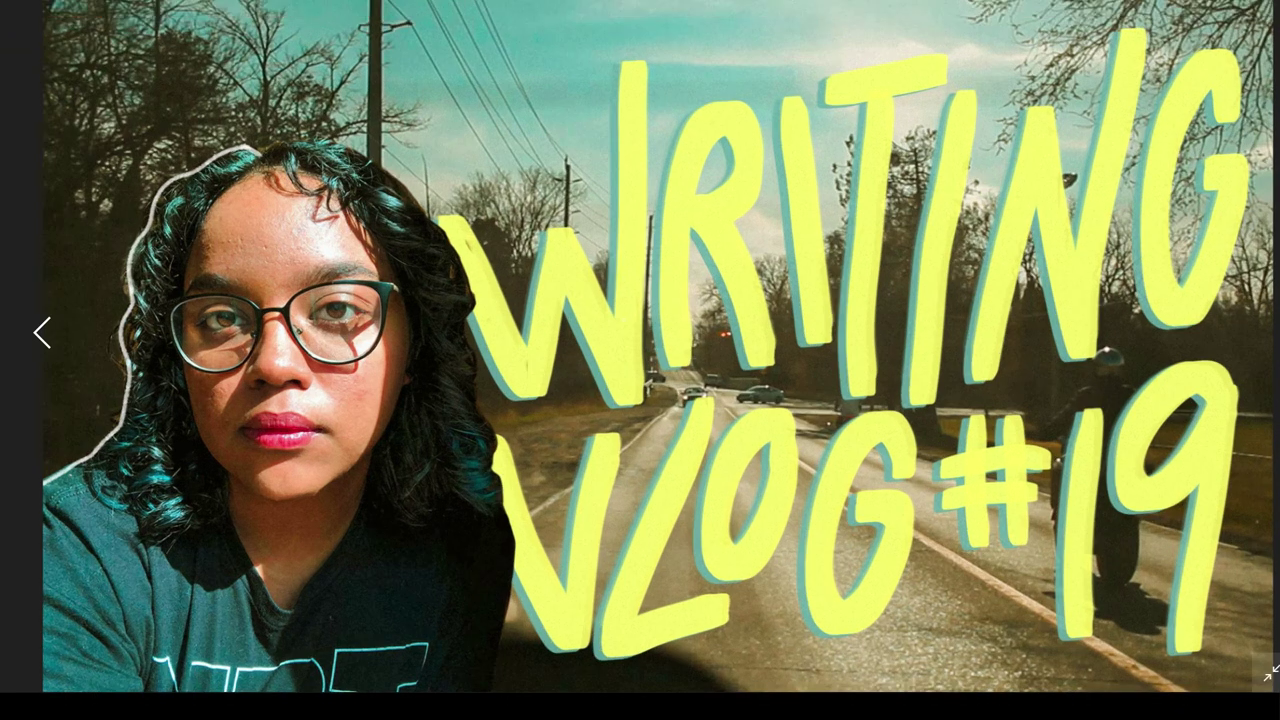